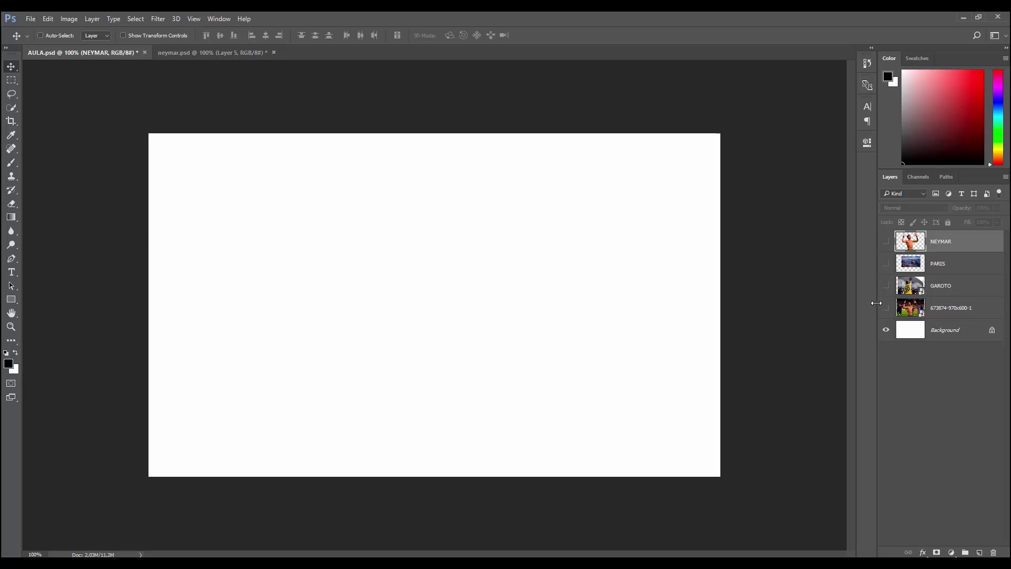
# Delete the stadium photo layer 673874 from the composite.
pyautogui.click(885, 308)
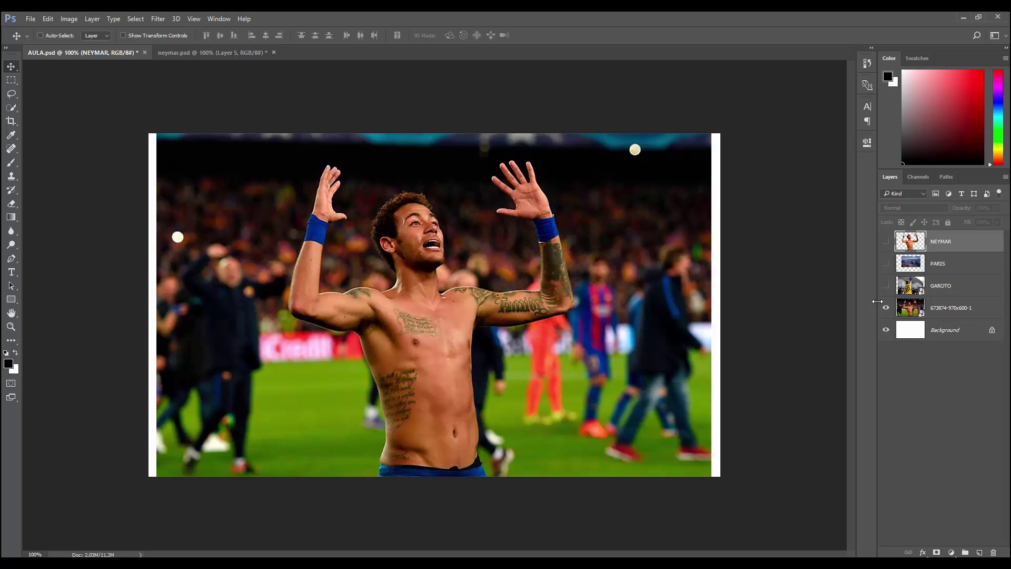
pyautogui.click(886, 242)
pyautogui.click(887, 307)
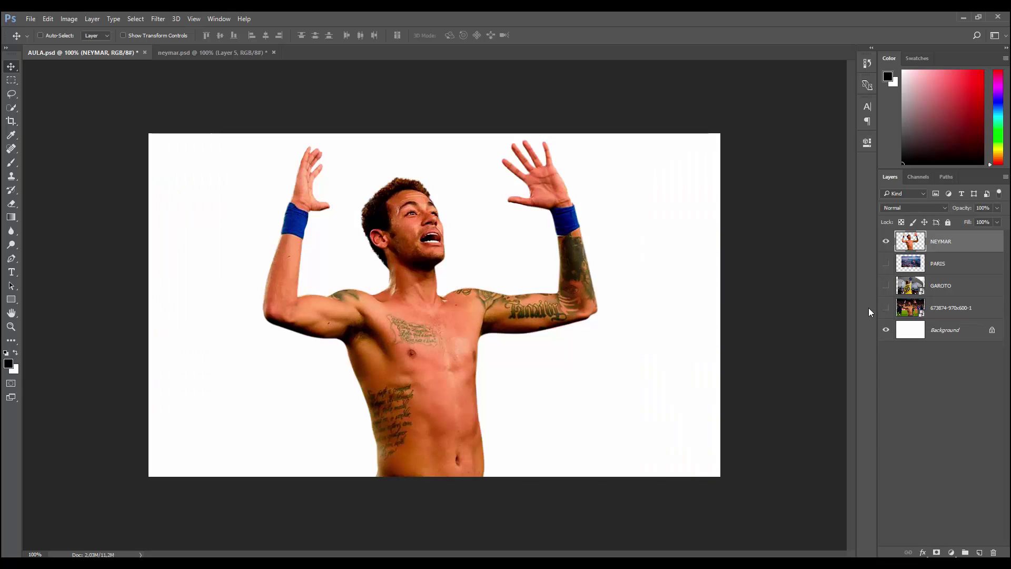
pyautogui.click(940, 308)
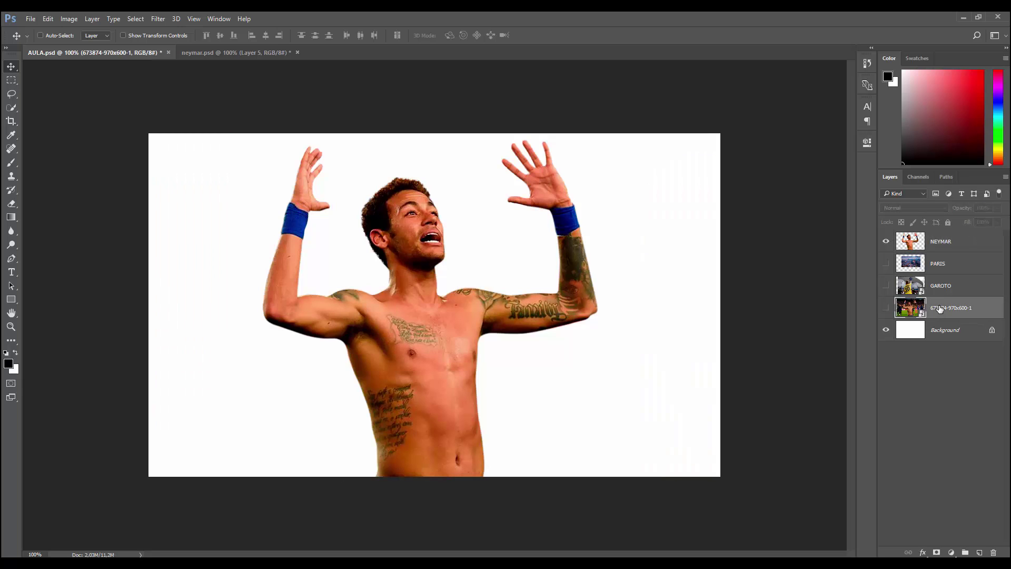
pyautogui.click(886, 308)
pyautogui.press('Delete')
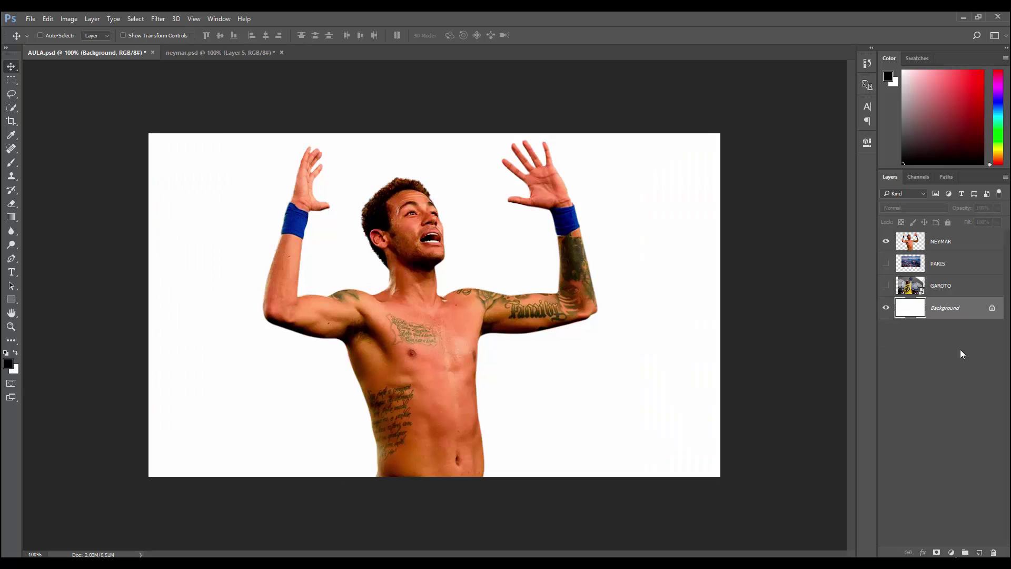
# Show the PARIS city photo behind Neymar and select the PARIS layer.
pyautogui.click(887, 264)
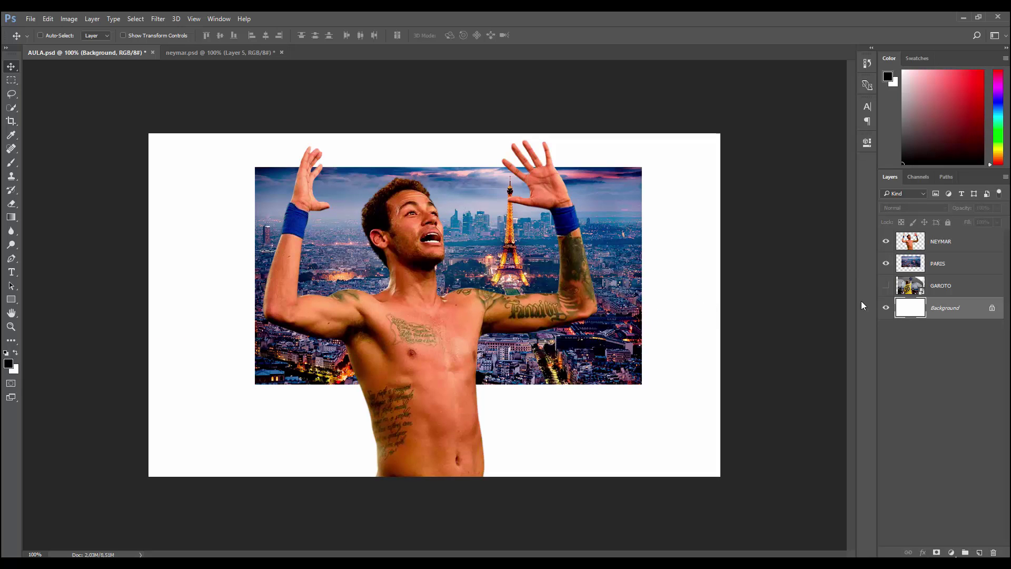
pyautogui.click(886, 285)
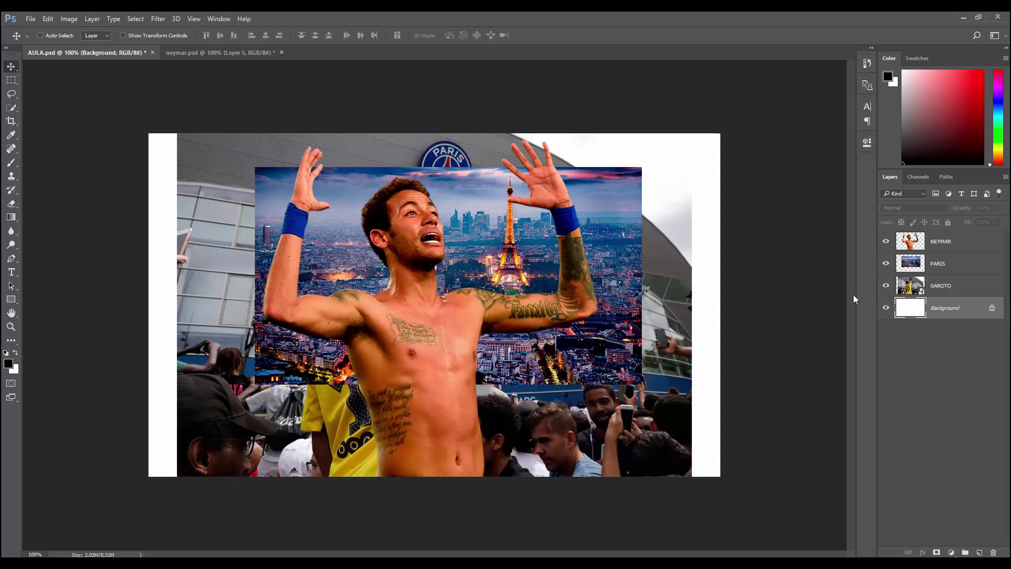
pyautogui.click(886, 285)
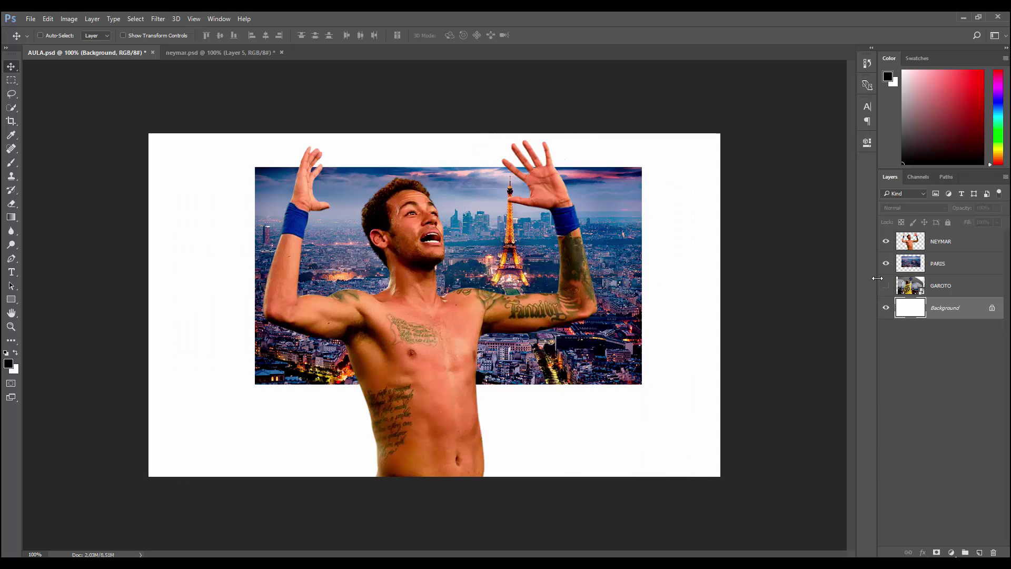
pyautogui.click(946, 264)
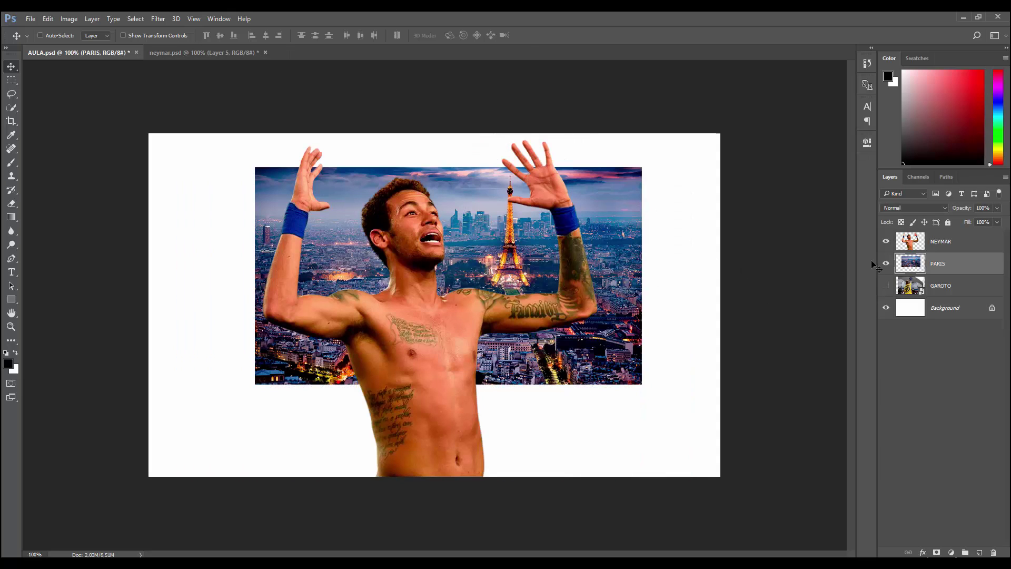
# Move PARIS above NEYMAR and rotate it 180° so the city is upside down.
pyautogui.moveTo(911, 264); pyautogui.dragTo(911, 235)
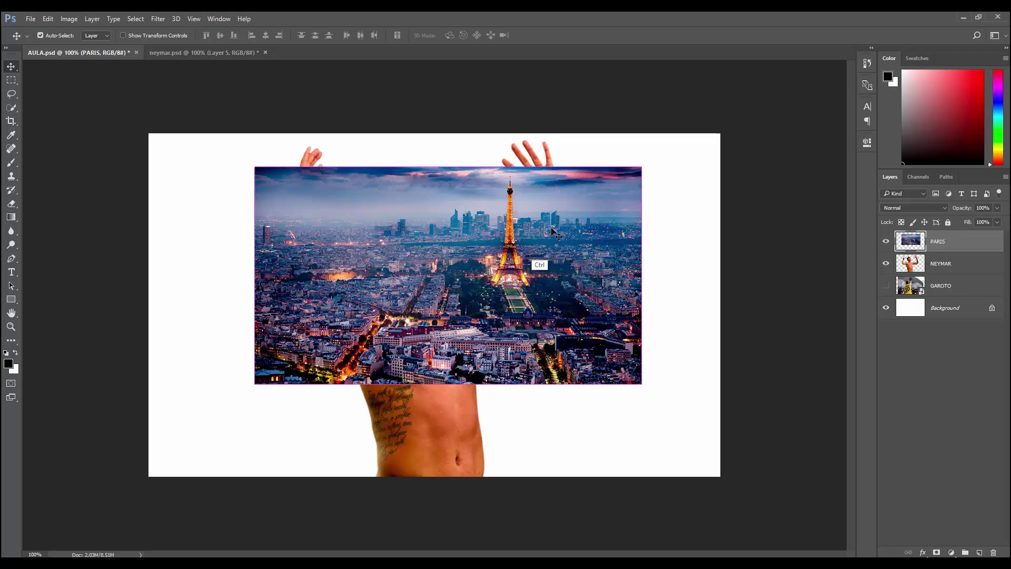
pyautogui.hotkey('ctrl', 't')
pyautogui.moveTo(651, 159); pyautogui.dragTo(361, 311)
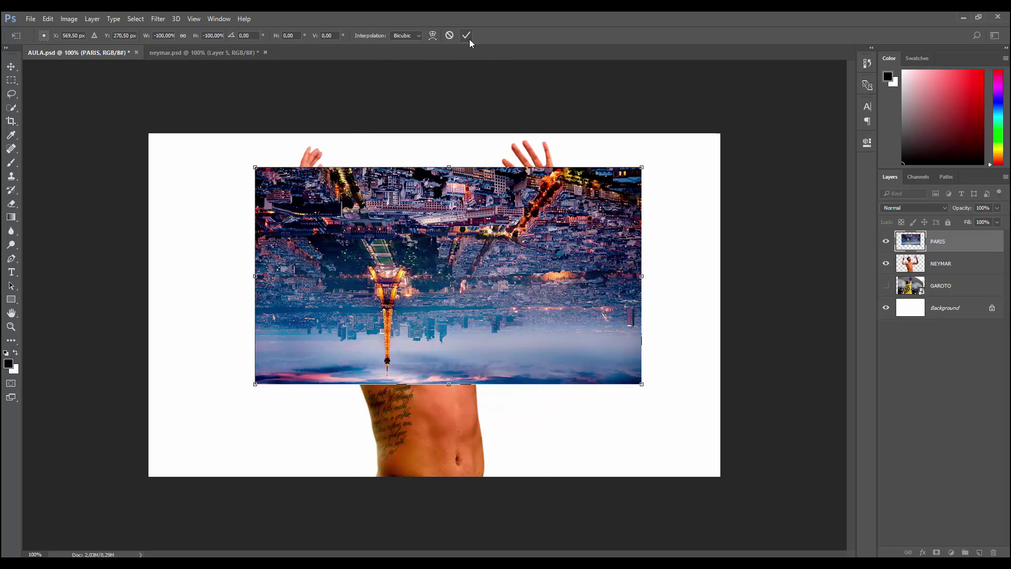
pyautogui.click(466, 35)
# Shrink the Neymar cutout slightly with Free Transform.
pyautogui.click(940, 263)
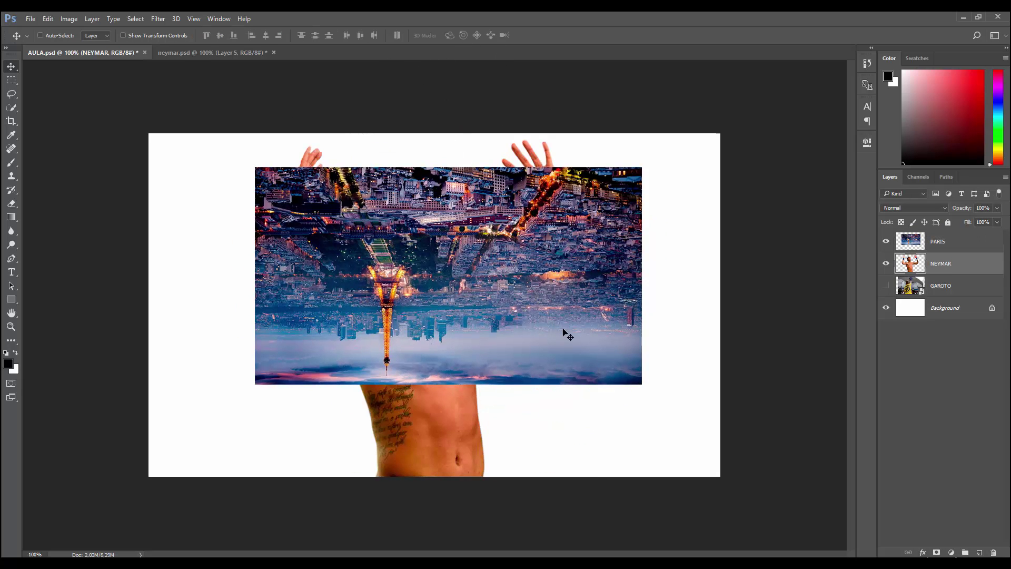
pyautogui.hotkey('ctrl', 't')
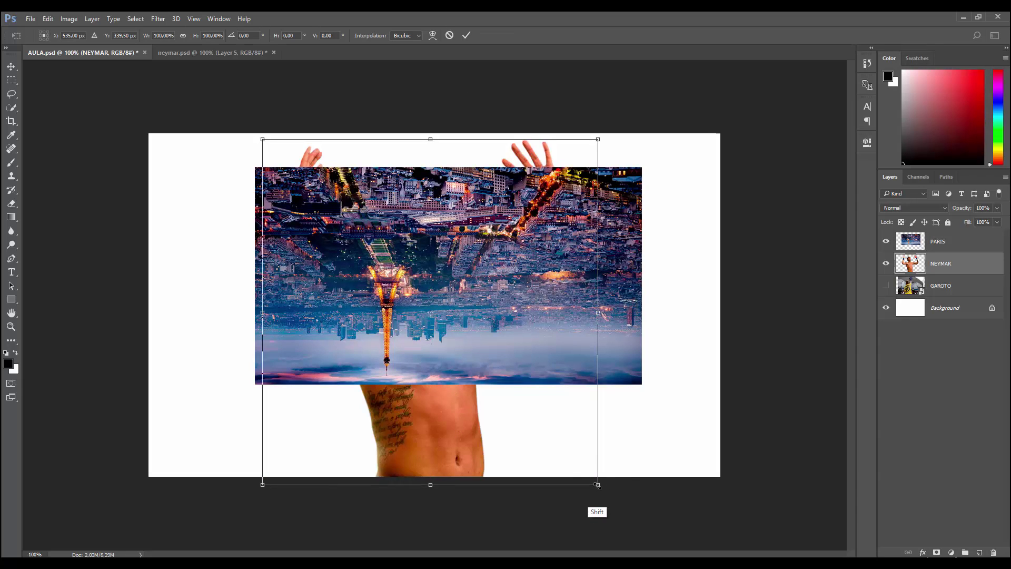
pyautogui.moveTo(599, 485); pyautogui.dragTo(579, 470)
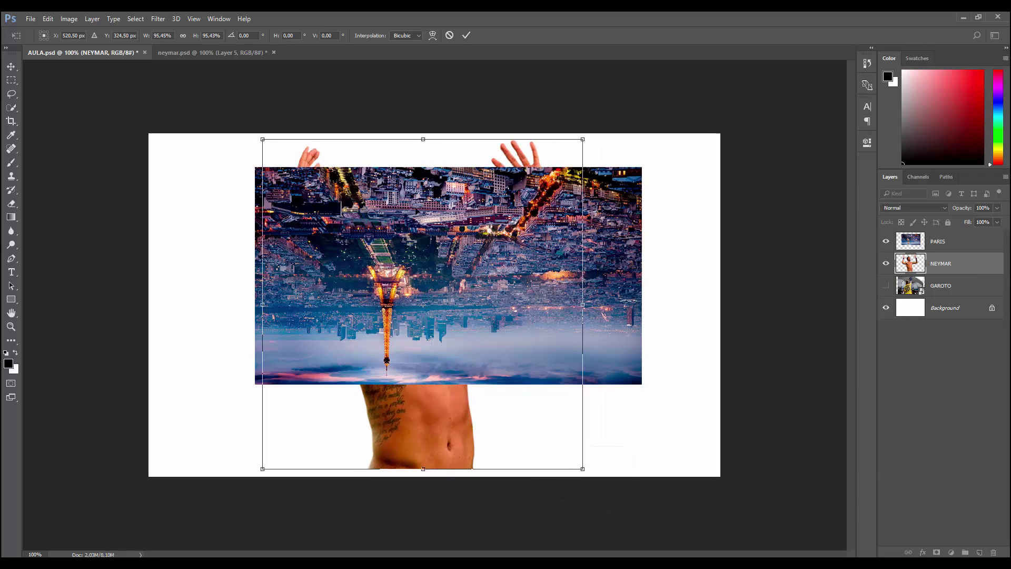
pyautogui.click(466, 36)
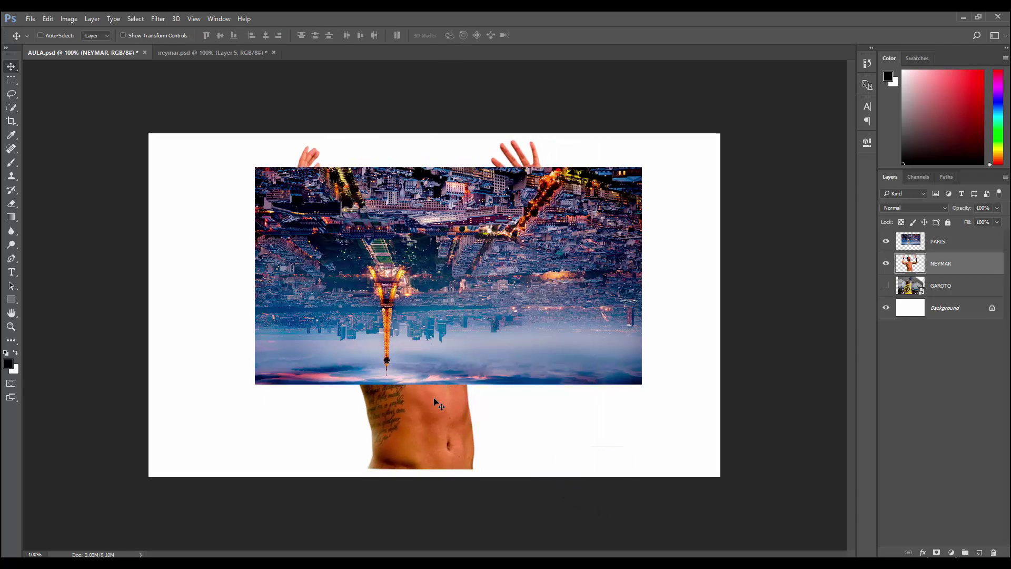
# Shift Neymar right and move the Paris photo down over his torso.
pyautogui.moveTo(436, 403); pyautogui.dragTo(462, 400)
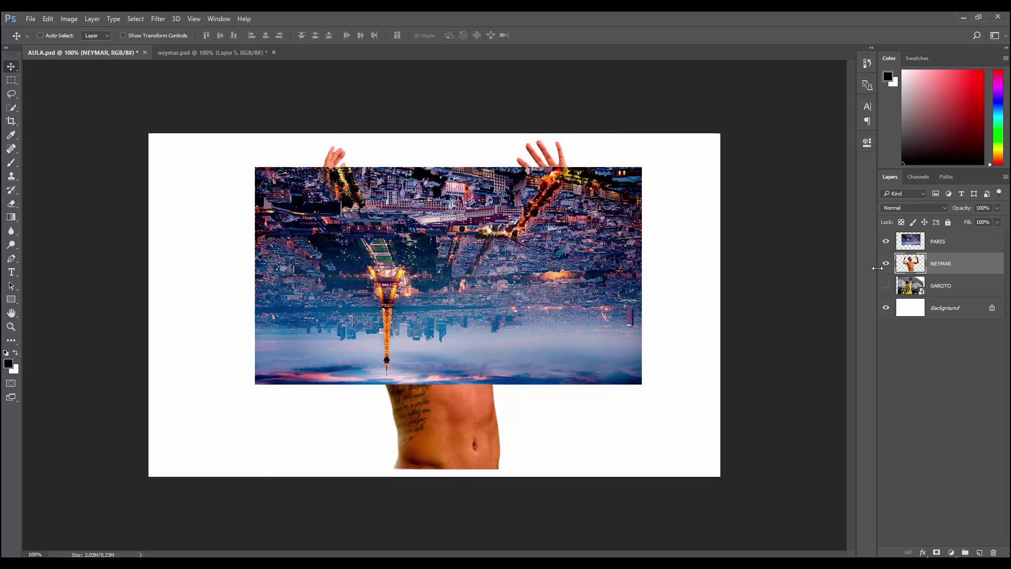
pyautogui.hotkey('alt', ']')
pyautogui.moveTo(436, 275); pyautogui.dragTo(471, 363)
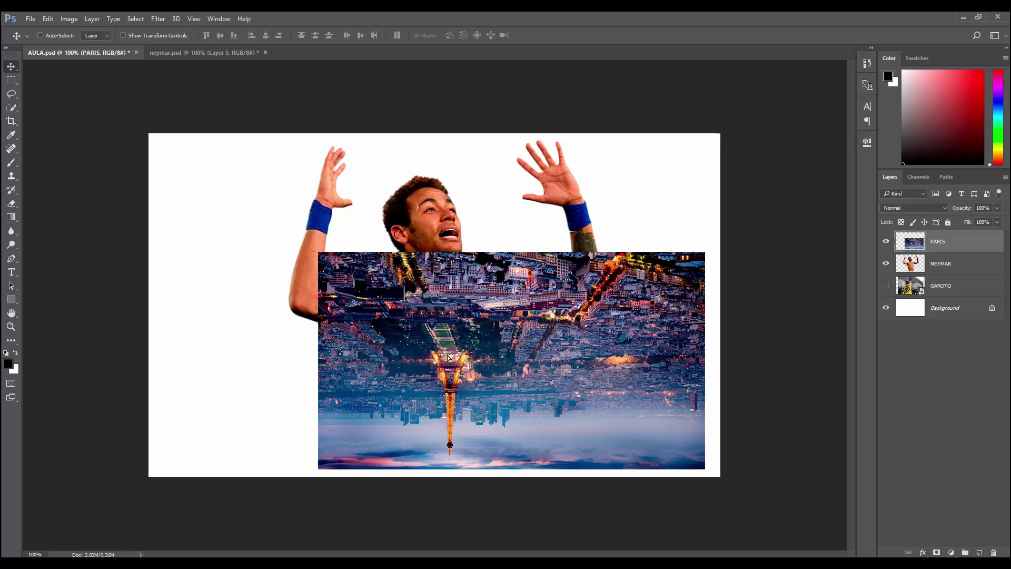
pyautogui.press('Left')
pyautogui.press('Left')
pyautogui.press('Left')
pyautogui.press('Left')
pyautogui.press('Left')
pyautogui.press('Left')
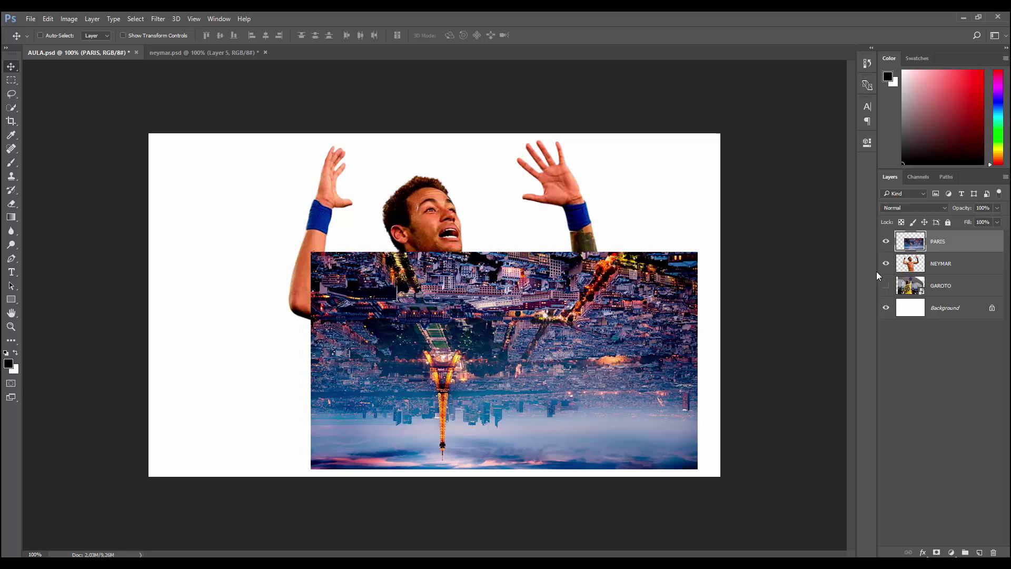
# Clip the PARIS layer into the Neymar cutout as a clipping mask.
pyautogui.rightClick(963, 236)
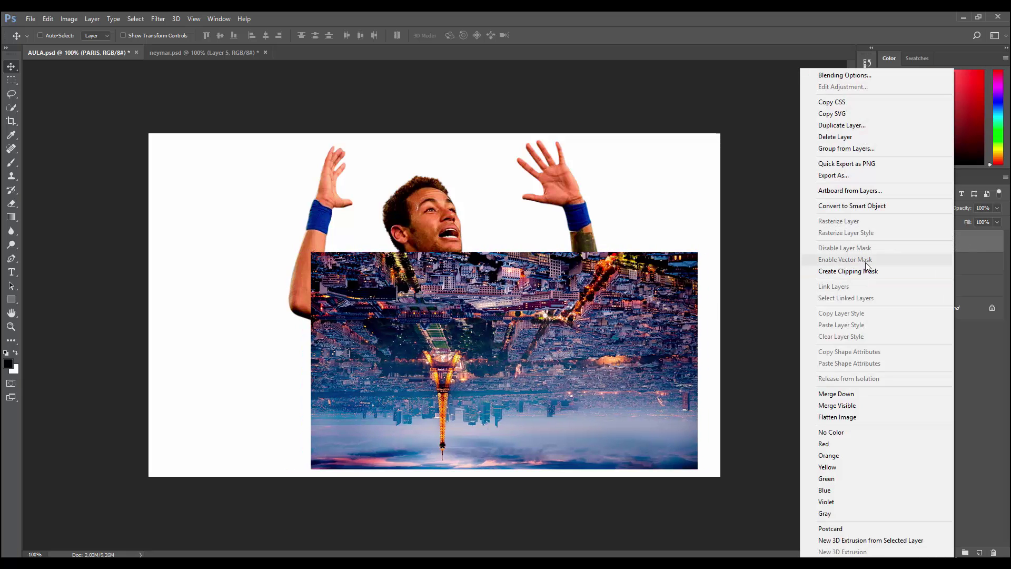
pyautogui.click(863, 271)
pyautogui.hotkey('ctrl', '+')
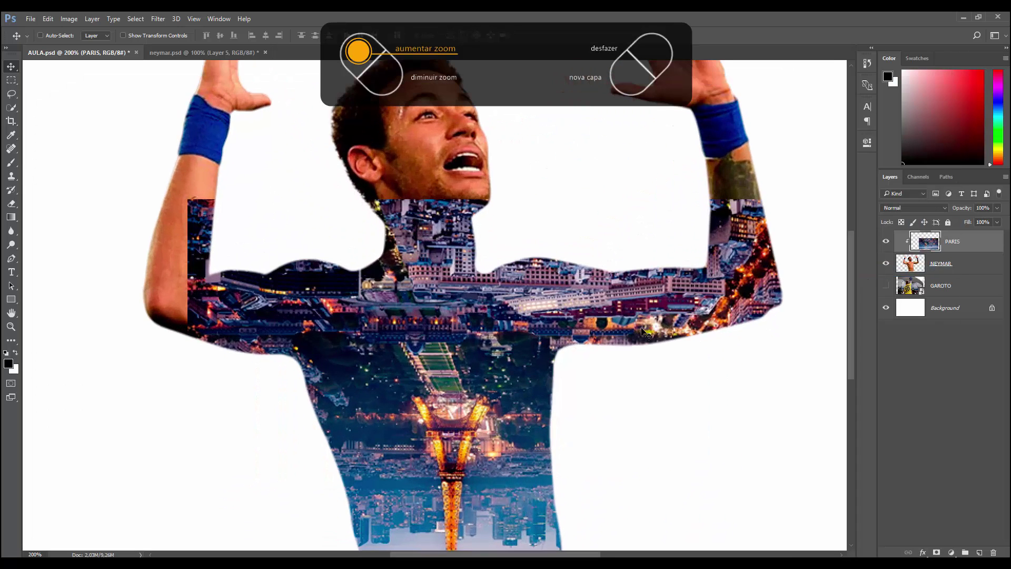
pyautogui.hotkey('ctrl', '-')
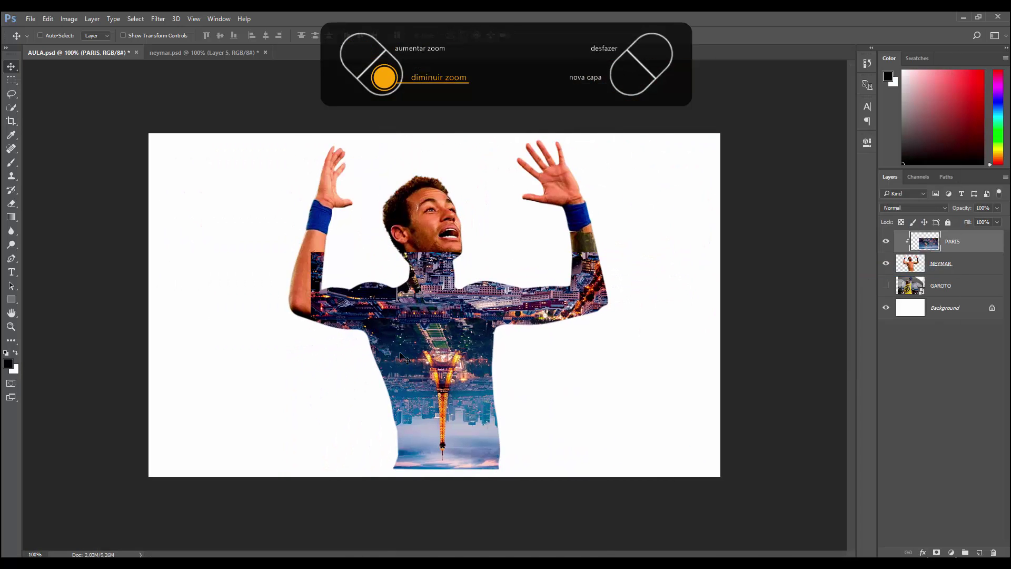
# Zoom in on the Eiffel Tower and add an empty layer mask to PARIS.
pyautogui.hotkey('ctrl', '+')
pyautogui.scroll(-5, 404, 358)
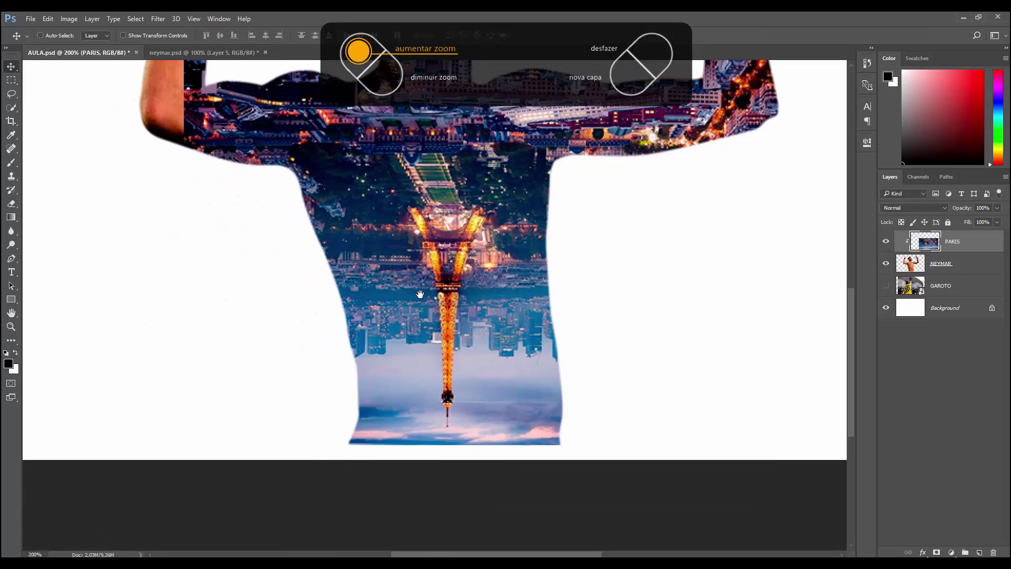
pyautogui.hotkey('ctrl', '+')
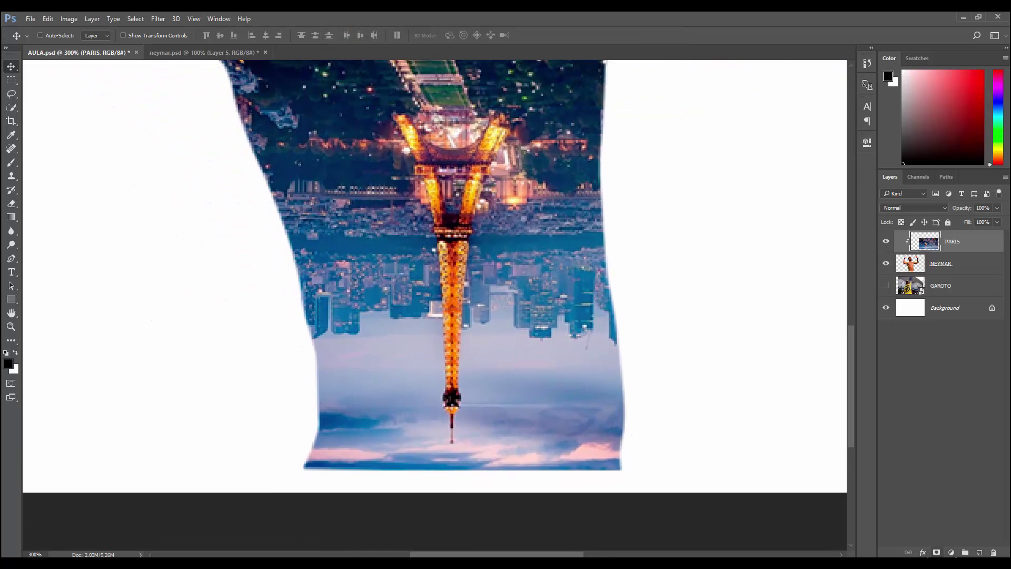
pyautogui.click(936, 552)
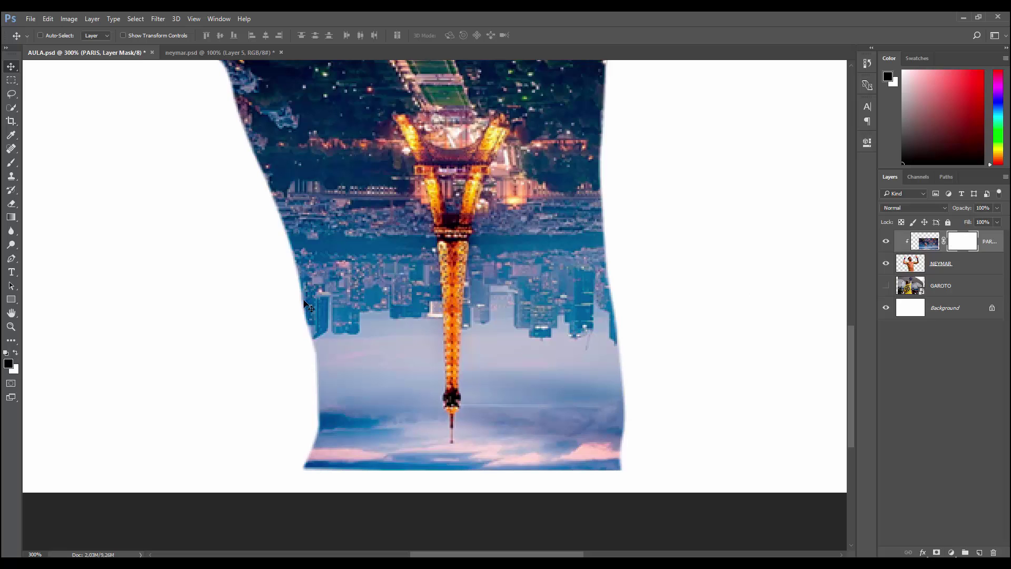
pyautogui.press('p')
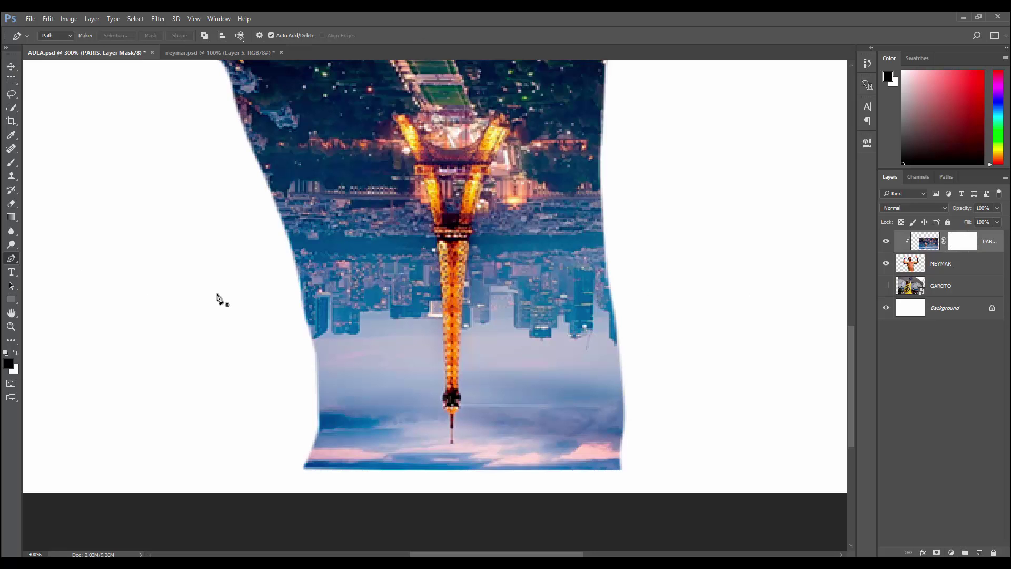
# Start the pen path at the torso's left edge and trace the first rooftops.
pyautogui.hotkey('ctrl', '+')
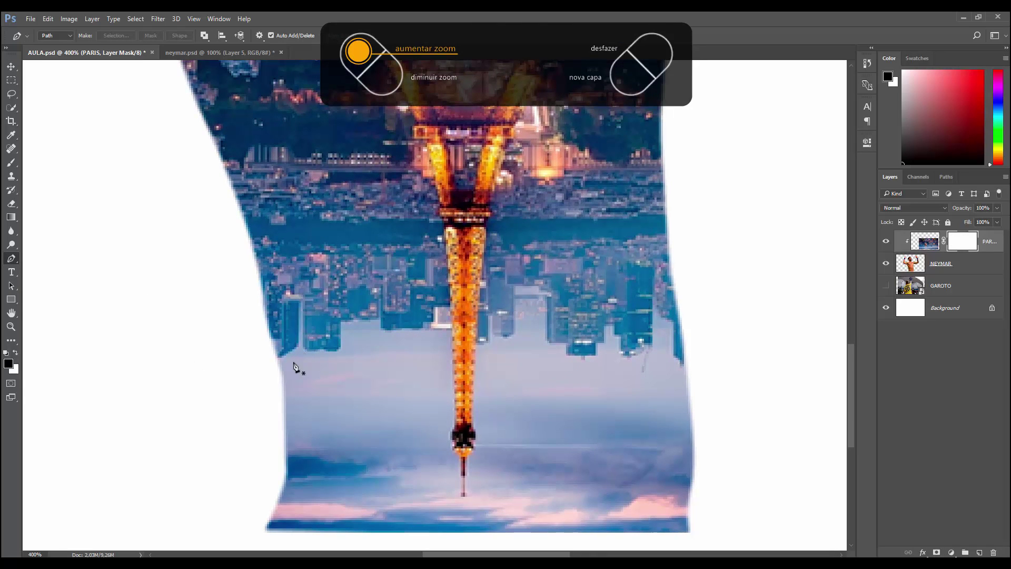
pyautogui.click(273, 360)
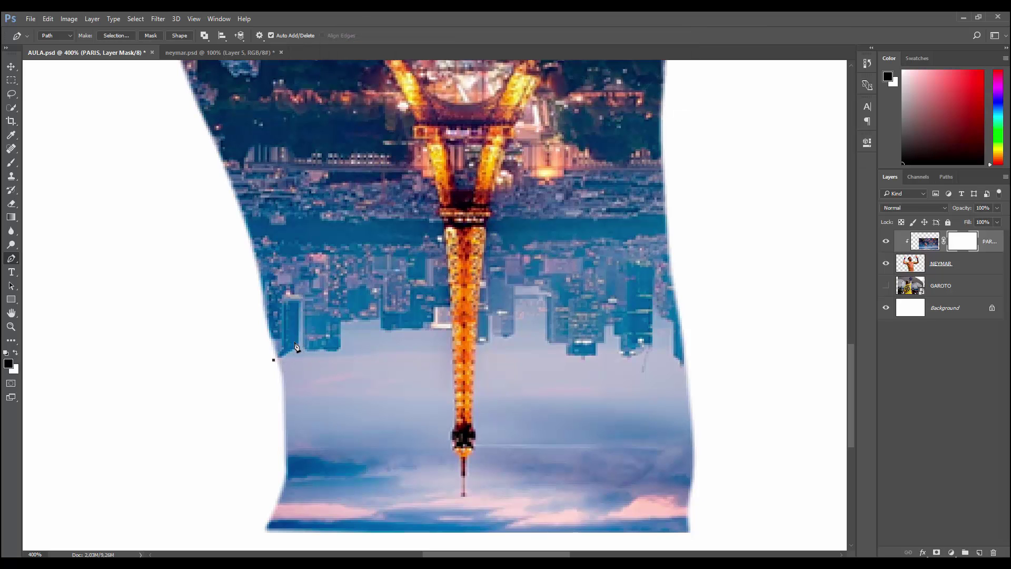
pyautogui.click(297, 345)
pyautogui.click(298, 303)
pyautogui.click(309, 345)
pyautogui.click(321, 345)
pyautogui.click(337, 347)
pyautogui.click(339, 340)
pyautogui.click(340, 319)
pyautogui.click(361, 316)
pyautogui.click(377, 300)
pyautogui.click(382, 326)
# Continue the path along the skyline toward the Eiffel Tower.
pyautogui.press('ctrl')
pyautogui.click(397, 325)
pyautogui.click(404, 326)
pyautogui.press('ctrl')
pyautogui.click(420, 326)
pyautogui.click(435, 307)
pyautogui.click(450, 307)
# Trace around the upside-down Eiffel Tower tip using curved anchor points.
pyautogui.moveTo(455, 452); pyautogui.dragTo(463, 466)
pyautogui.click(462, 463)
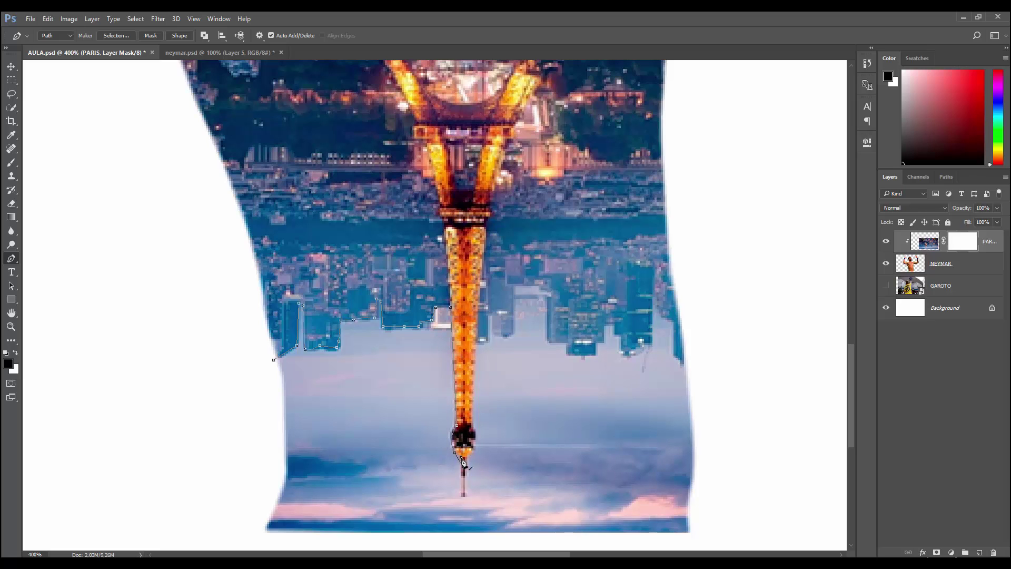
pyautogui.click(463, 496)
pyautogui.moveTo(474, 432); pyautogui.dragTo(470, 415)
pyautogui.keyDown('alt'); pyautogui.click(474, 430); pyautogui.keyUp('alt')
pyautogui.moveTo(475, 419); pyautogui.dragTo(474, 430)
pyautogui.click(475, 343)
# Extend the path along the buildings right of the tower.
pyautogui.click(486, 315)
pyautogui.click(494, 331)
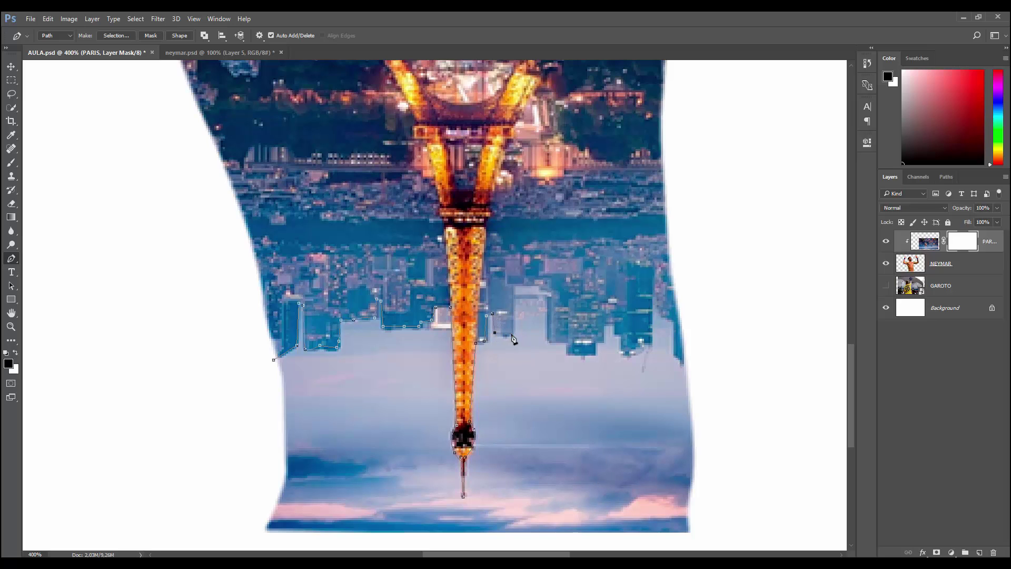
pyautogui.click(512, 299)
pyautogui.click(549, 341)
pyautogui.click(566, 341)
pyautogui.keyDown('shift'); pyautogui.click(592, 354); pyautogui.keyUp('shift')
pyautogui.keyDown('shift'); pyautogui.click(591, 341); pyautogui.keyUp('shift')
pyautogui.keyDown('shift'); pyautogui.click(602, 341); pyautogui.keyUp('shift')
pyautogui.keyDown('shift'); pyautogui.click(602, 325); pyautogui.keyUp('shift')
# Finish tracing the rooftops to the torso's right edge.
pyautogui.keyDown('shift'); pyautogui.click(614, 324); pyautogui.keyUp('shift')
pyautogui.keyDown('shift'); pyautogui.click(623, 332); pyautogui.keyUp('shift')
pyautogui.keyDown('shift'); pyautogui.click(623, 349); pyautogui.keyUp('shift')
pyautogui.keyDown('shift'); pyautogui.click(631, 350); pyautogui.keyUp('shift')
pyautogui.keyDown('shift'); pyautogui.click(649, 315); pyautogui.keyUp('shift')
pyautogui.keyDown('shift'); pyautogui.click(648, 297); pyautogui.keyUp('shift')
pyautogui.keyDown('shift'); pyautogui.click(656, 297); pyautogui.keyUp('shift')
pyautogui.keyDown('shift'); pyautogui.click(656, 318); pyautogui.keyUp('shift')
pyautogui.keyDown('shift'); pyautogui.click(673, 350); pyautogui.keyUp('shift')
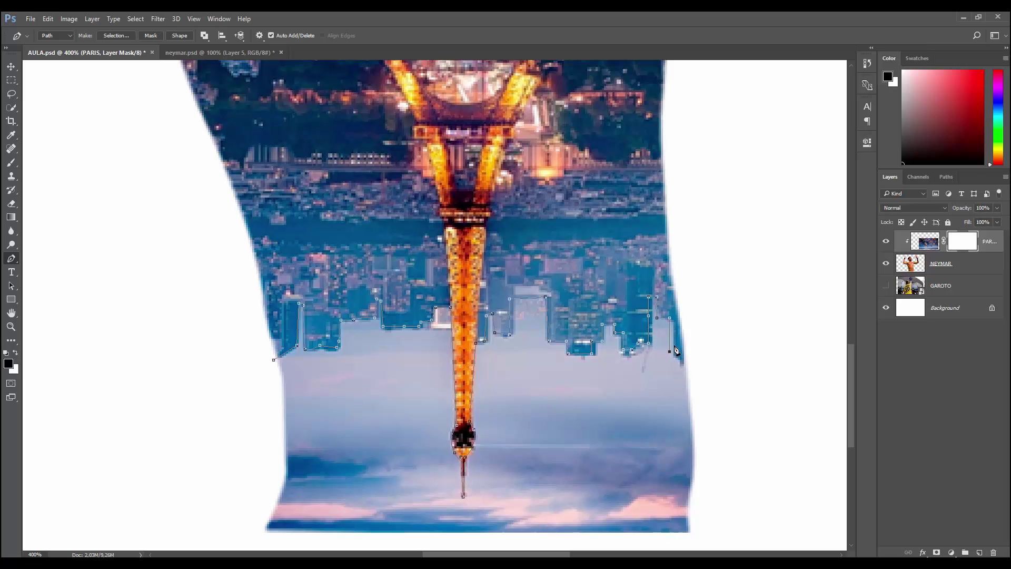
pyautogui.keyDown('shift'); pyautogui.click(673, 318); pyautogui.keyUp('shift')
pyautogui.moveTo(674, 351); pyautogui.dragTo(693, 351)
pyautogui.hotkey('ctrl', '-')
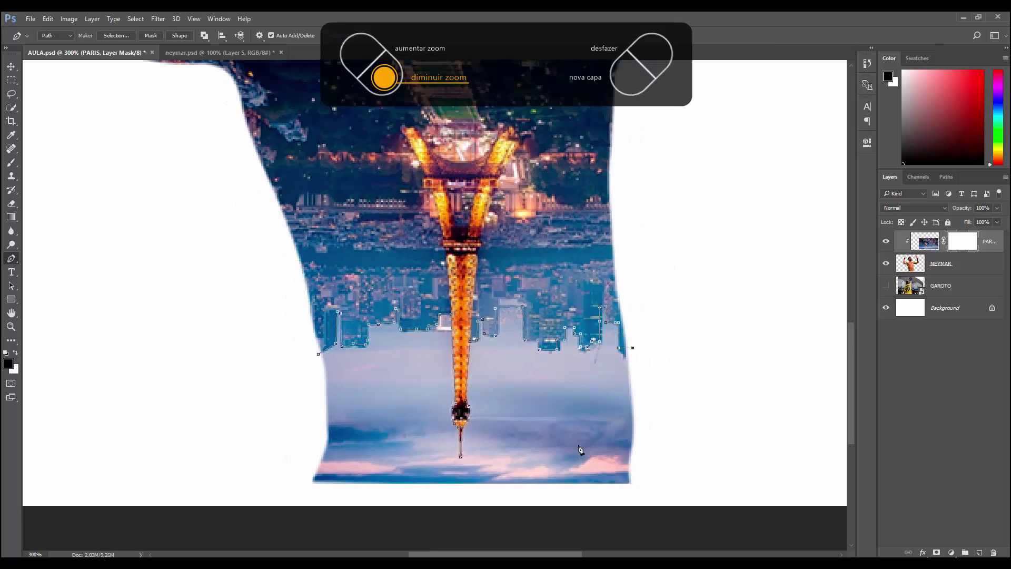
# Close the path around the lower torso back at its starting point.
pyautogui.click(669, 451)
pyautogui.click(604, 509)
pyautogui.click(217, 493)
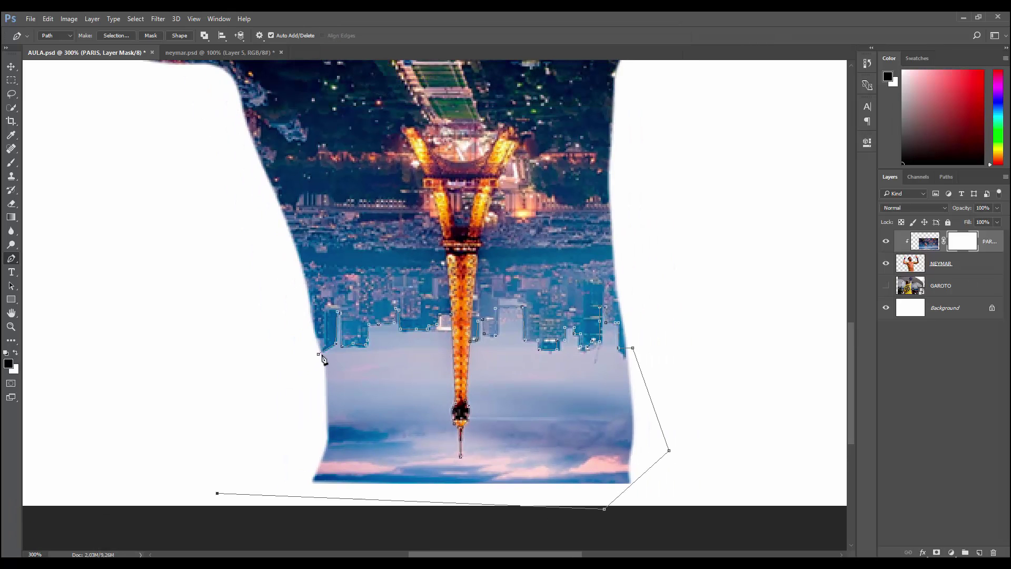
pyautogui.click(319, 354)
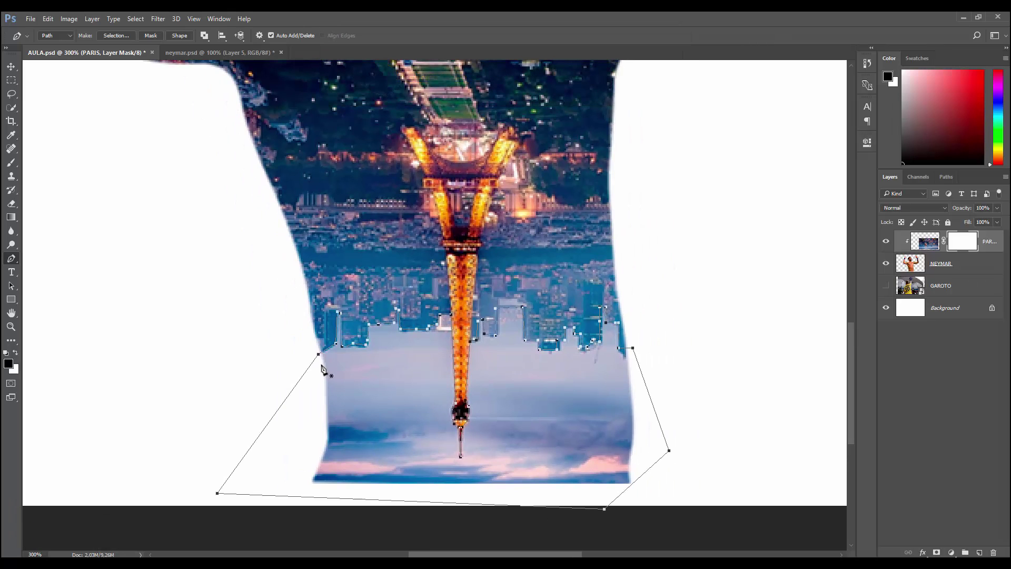
# Convert the closed path into an active selection with Make Selection.
pyautogui.rightClick(395, 390)
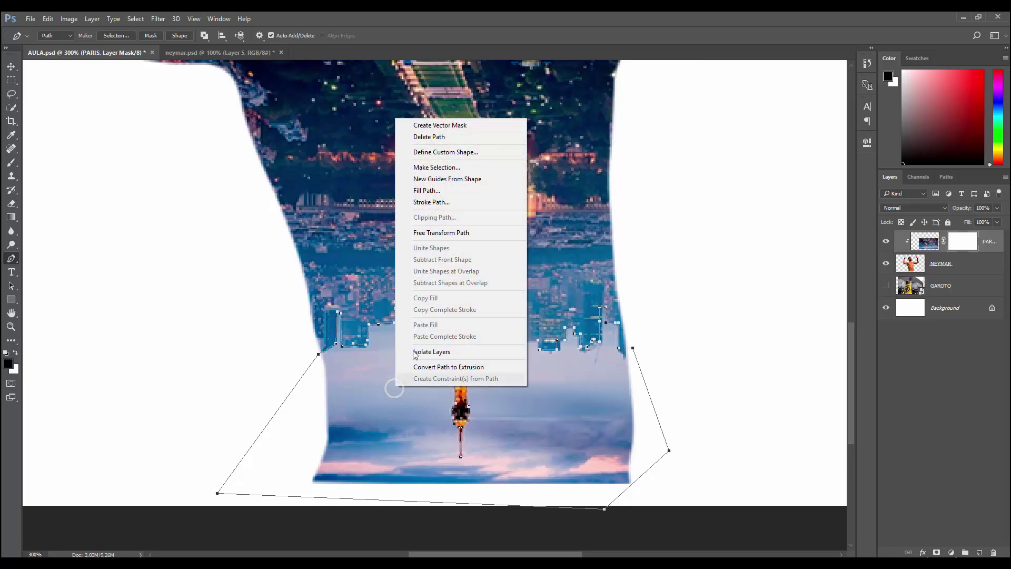
pyautogui.click(426, 167)
pyautogui.moveTo(513, 156); pyautogui.dragTo(578, 164)
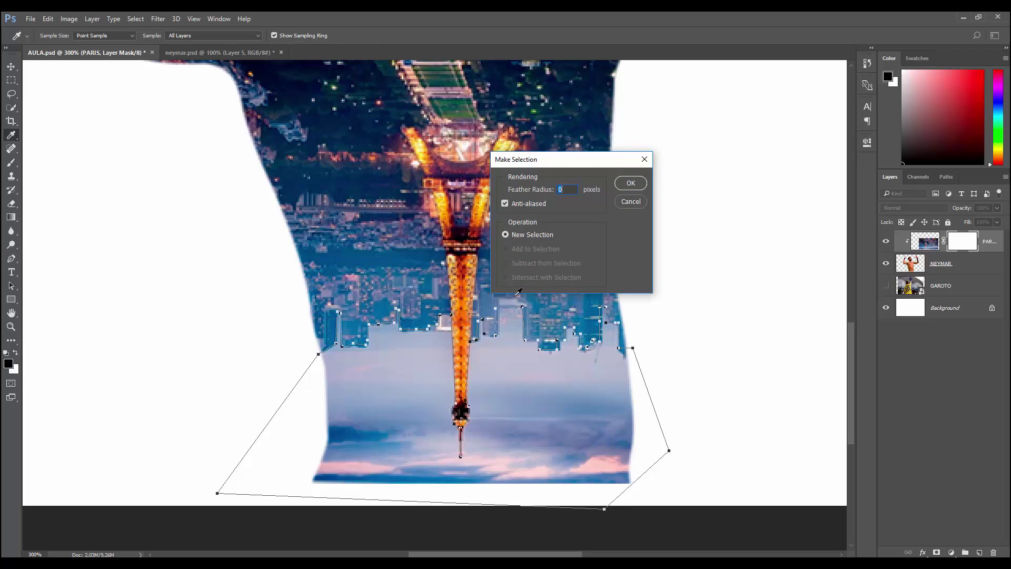
pyautogui.click(632, 184)
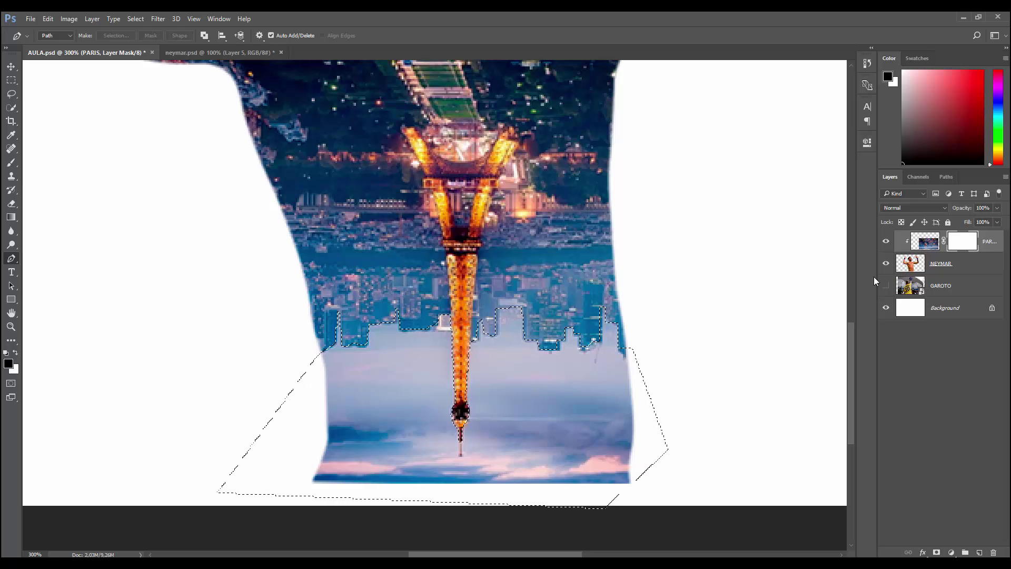
# Fill the selection on the PARIS layer mask with black to reveal Neymar's belly.
pyautogui.click(924, 246)
pyautogui.click(960, 247)
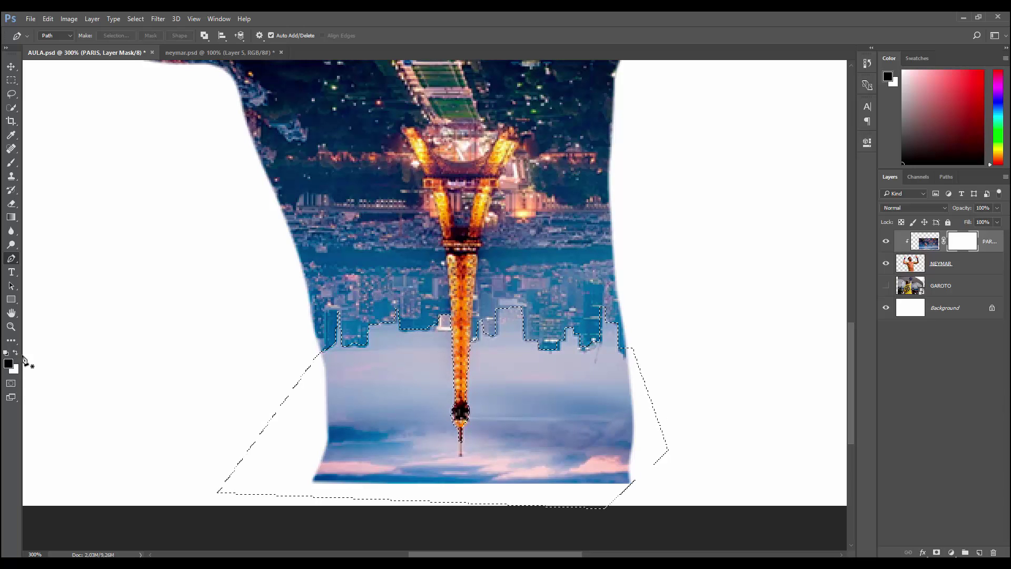
pyautogui.hotkey('alt', 'BackSpace')
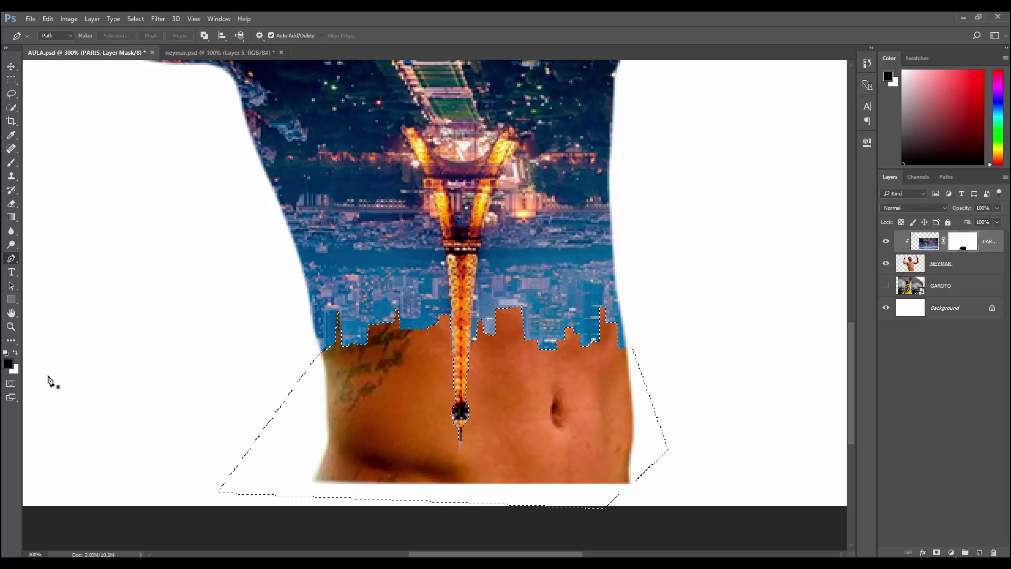
pyautogui.hotkey('ctrl', 'z')
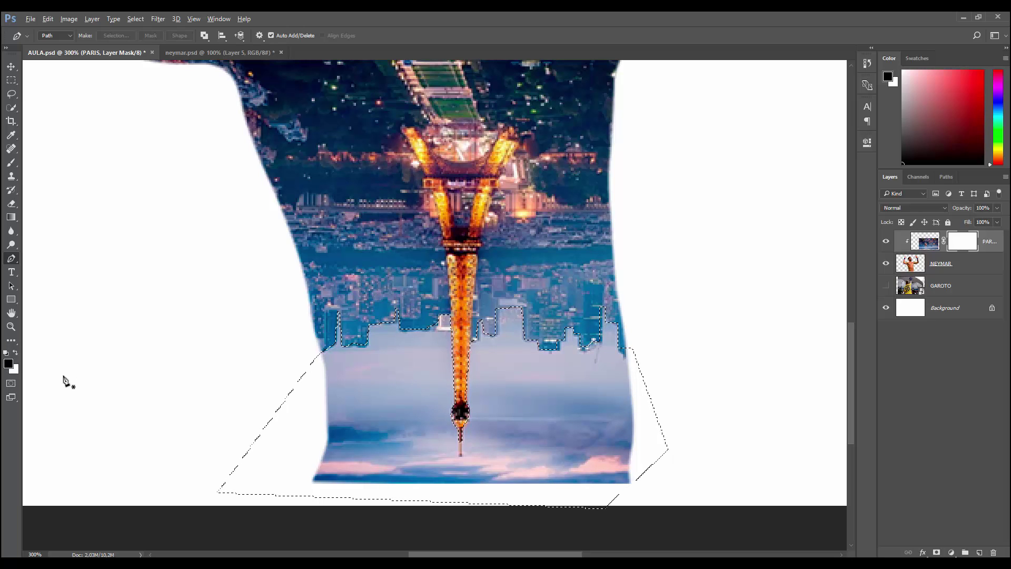
pyautogui.hotkey('alt', 'BackSpace')
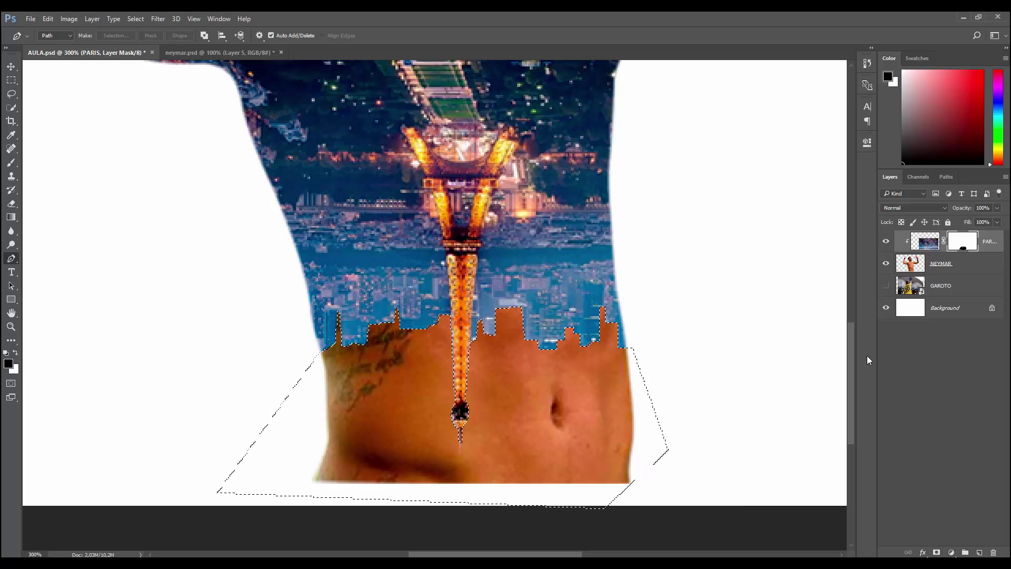
pyautogui.click(975, 266)
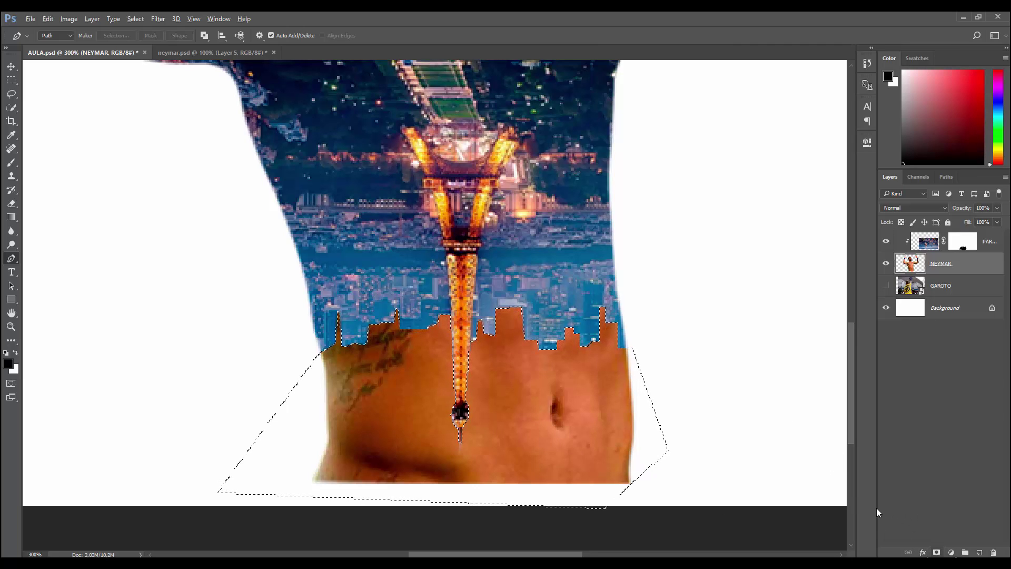
# Add a layer mask to NEYMAR from the selection, removing the lower belly.
pyautogui.click(936, 551)
pyautogui.hotkey('ctrl', '-')
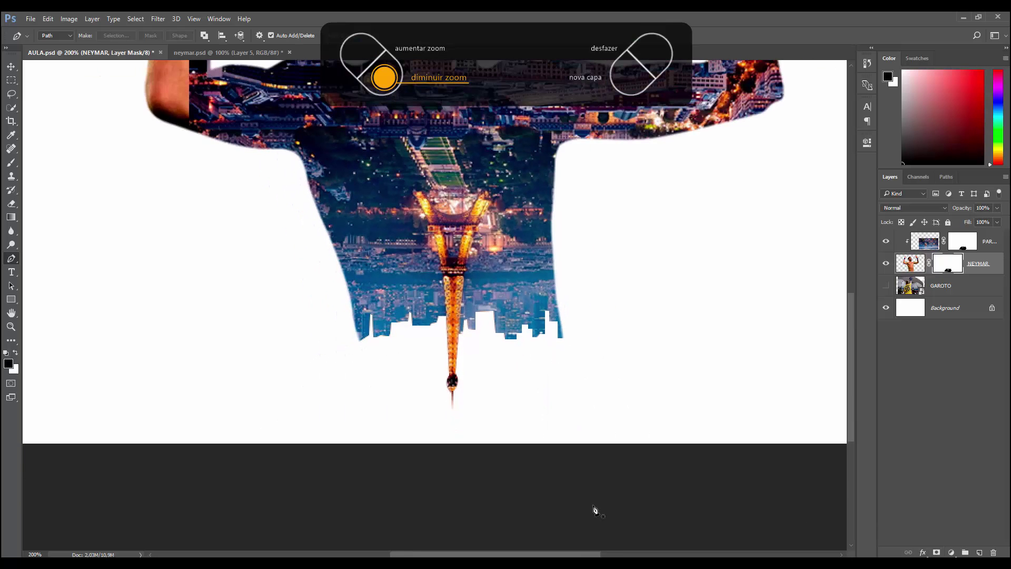
pyautogui.hotkey('ctrl', '-')
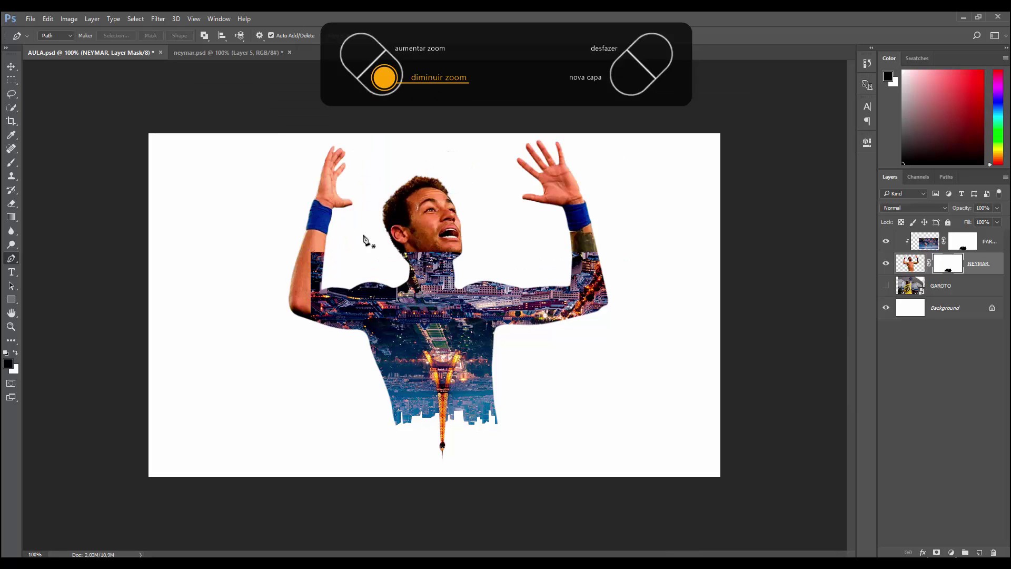
pyautogui.hotkey('ctrl', '+')
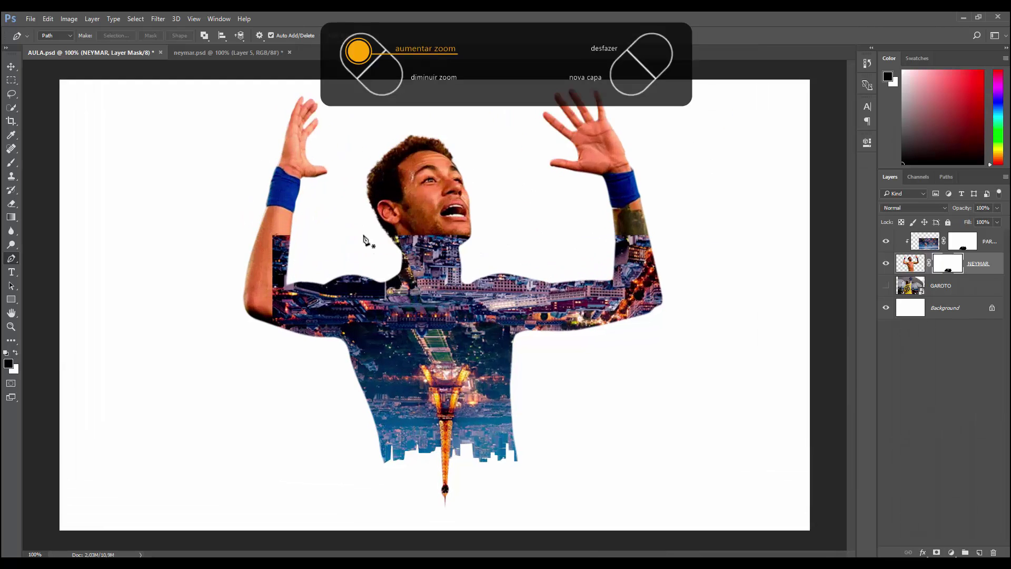
pyautogui.hotkey('ctrl', '+')
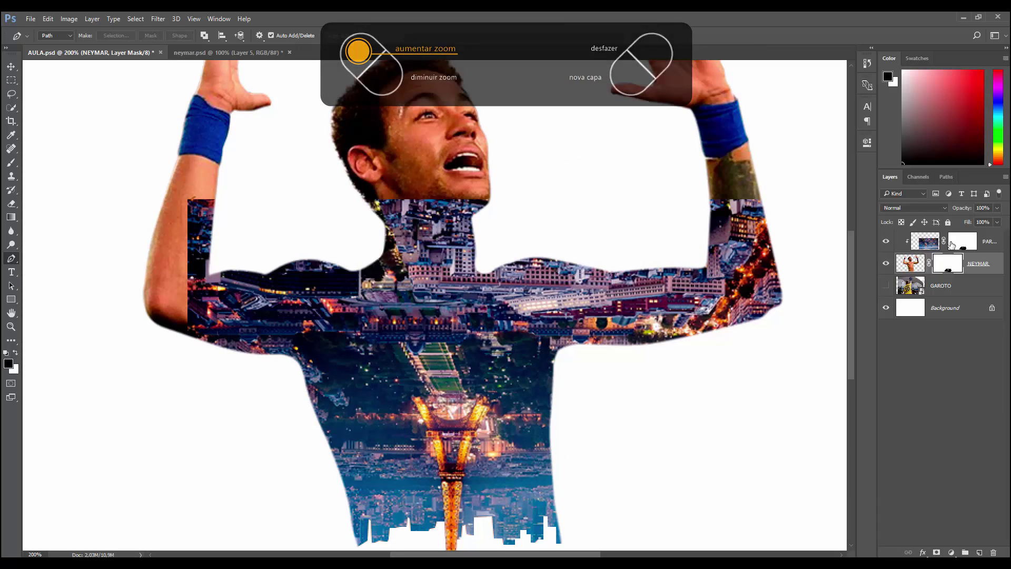
# Set up a soft round brush at 72% on the PARIS layer mask.
pyautogui.click(951, 243)
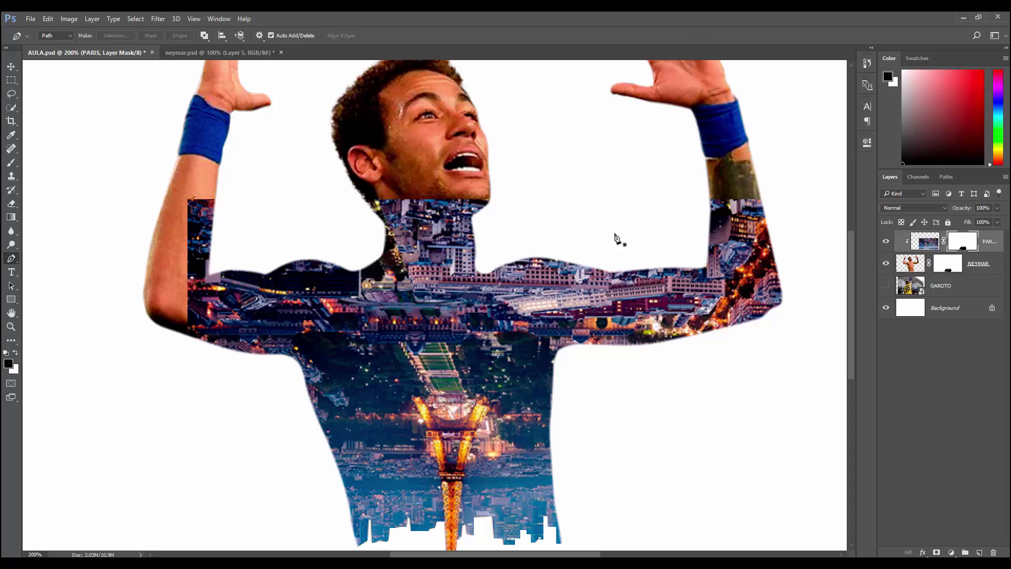
pyautogui.press('b')
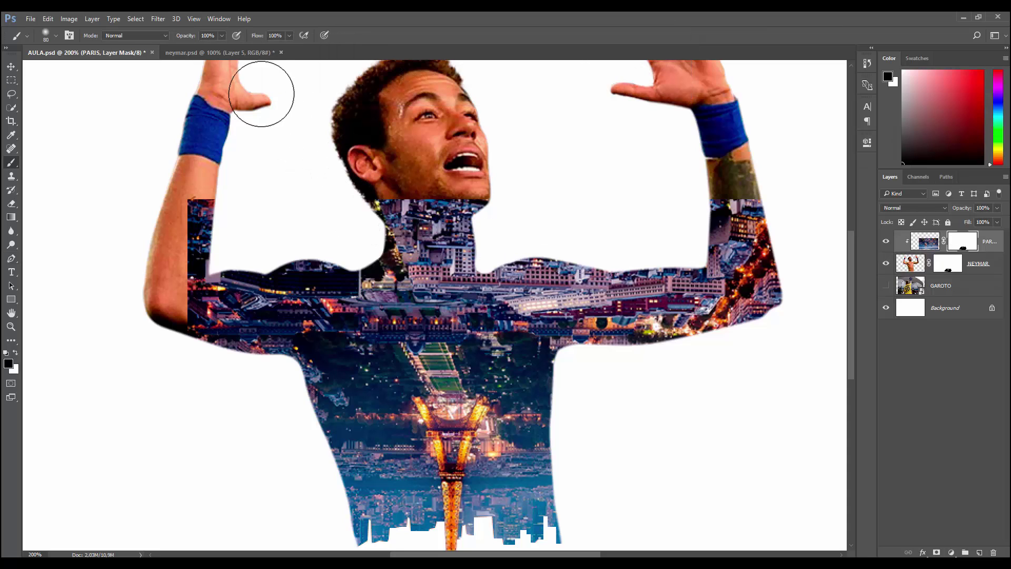
pyautogui.rightClick(340, 219)
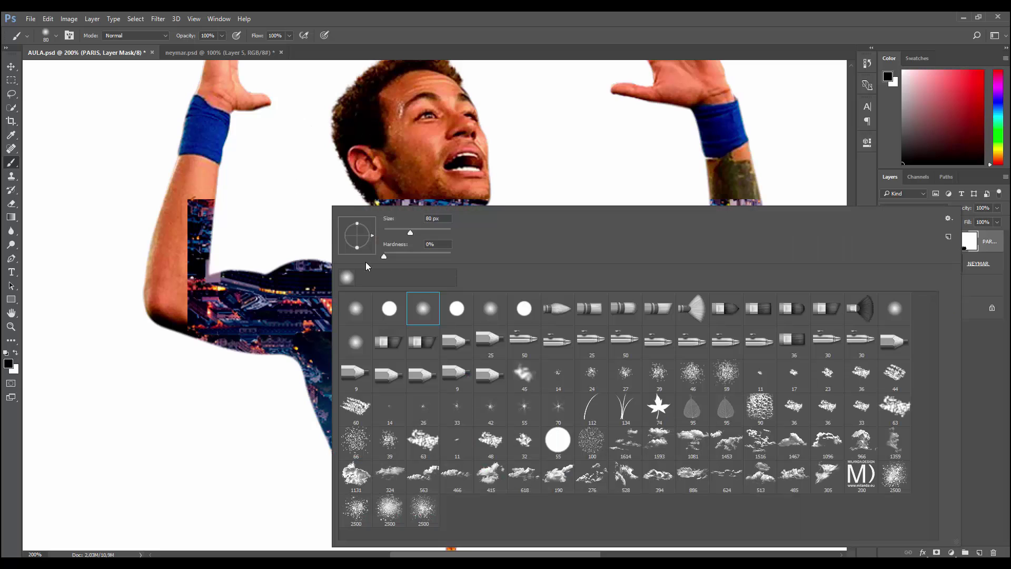
pyautogui.click(356, 308)
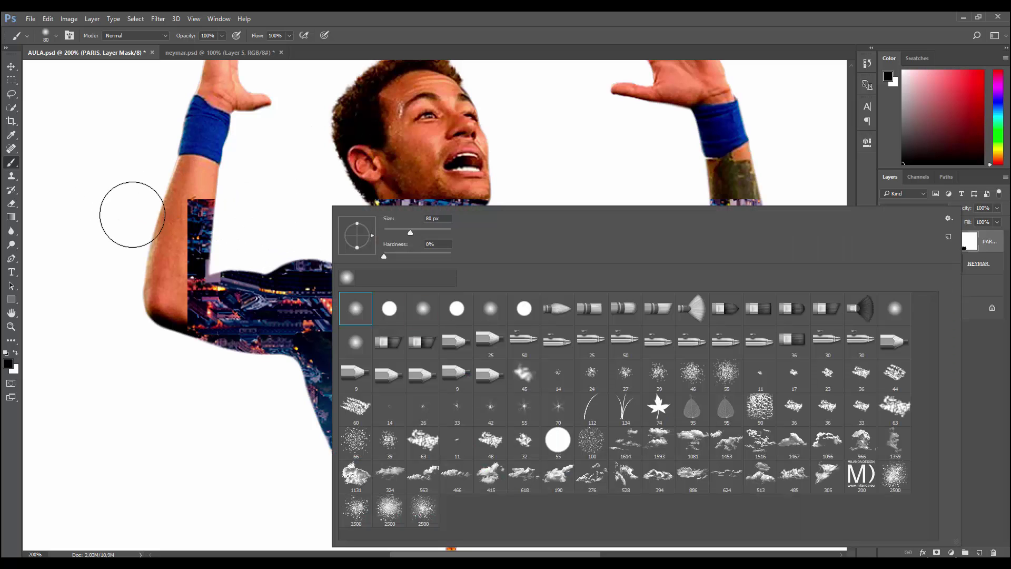
pyautogui.press('Return')
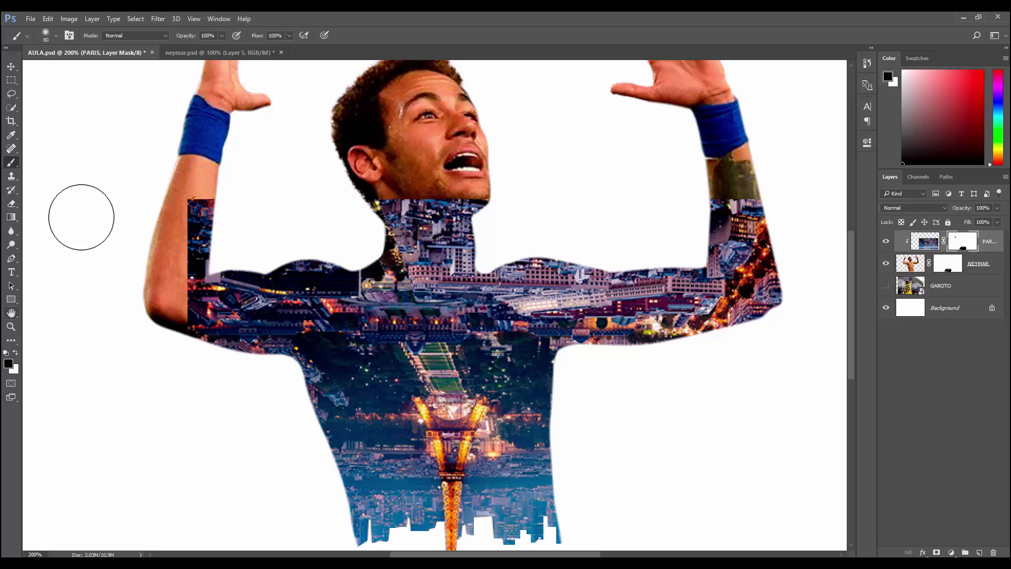
pyautogui.click(222, 35)
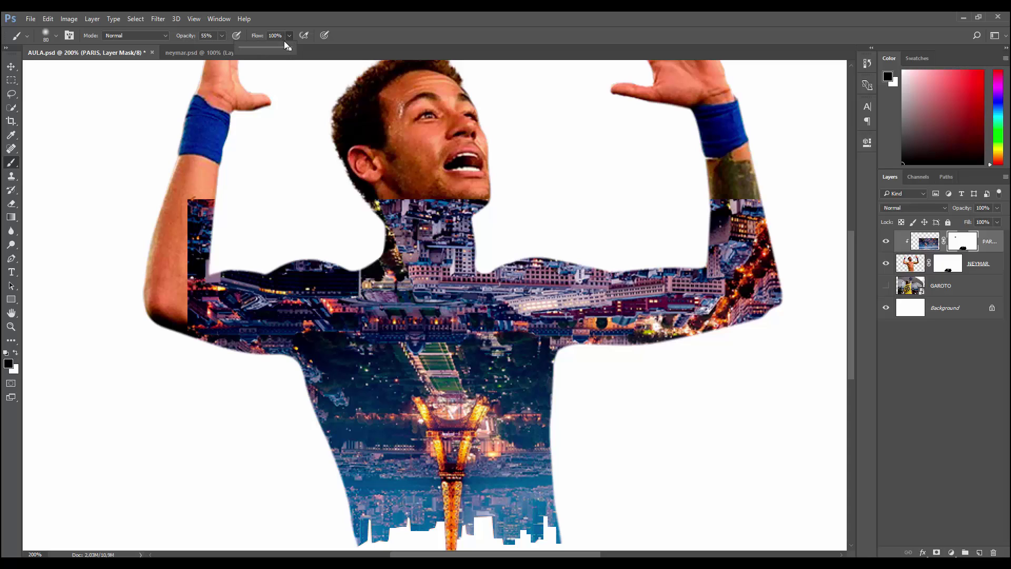
pyautogui.write('72')
pyautogui.click(192, 199)
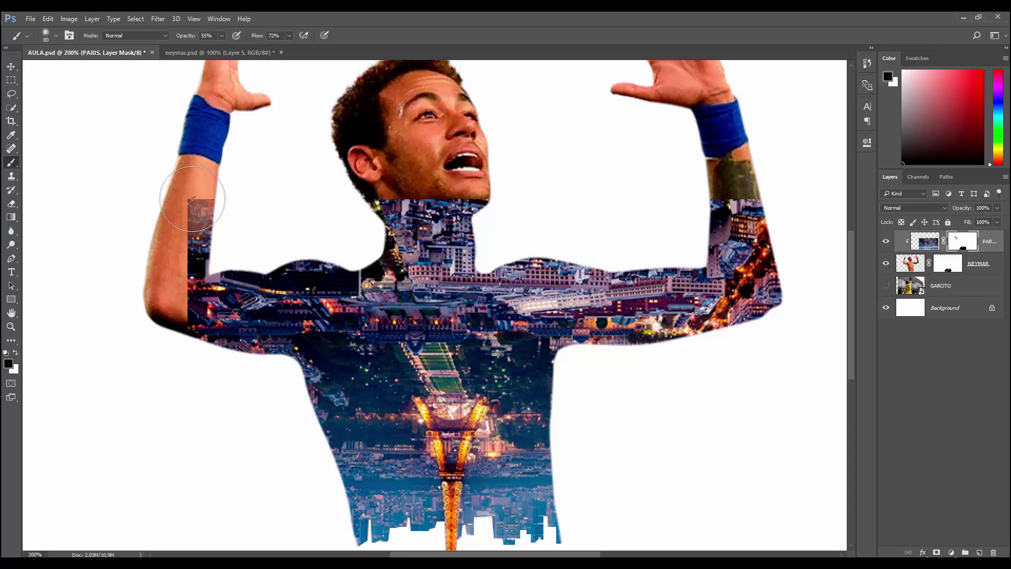
# Paint black to fade the city off the forearms, neck and shoulders.
pyautogui.moveTo(203, 253); pyautogui.dragTo(227, 187)
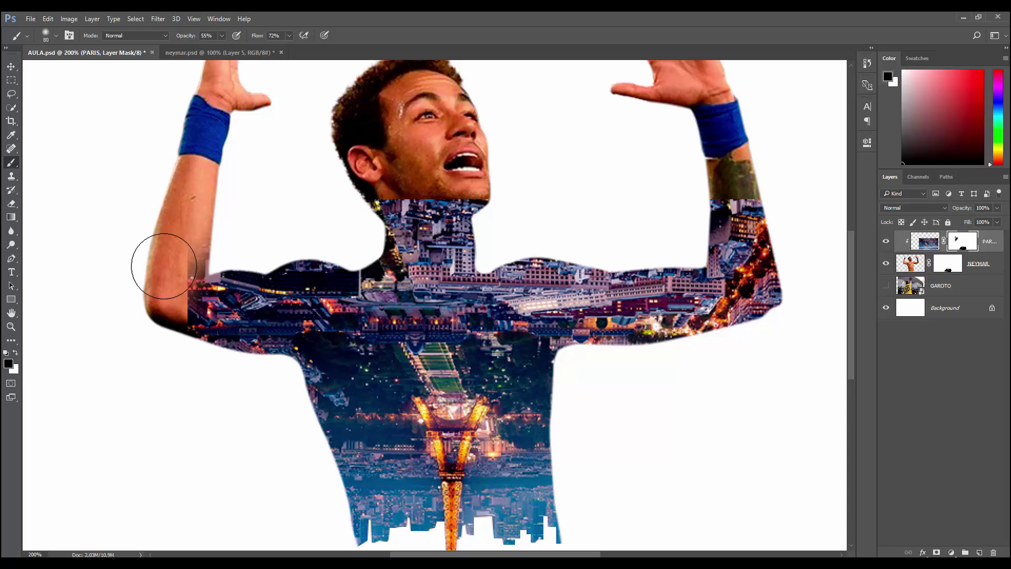
pyautogui.moveTo(164, 265); pyautogui.dragTo(250, 219)
pyautogui.moveTo(390, 210)
pyautogui.mouseDown()
pyautogui.moveTo(474, 216)
pyautogui.moveTo(346, 225)
pyautogui.moveTo(506, 294)
pyautogui.mouseUp()
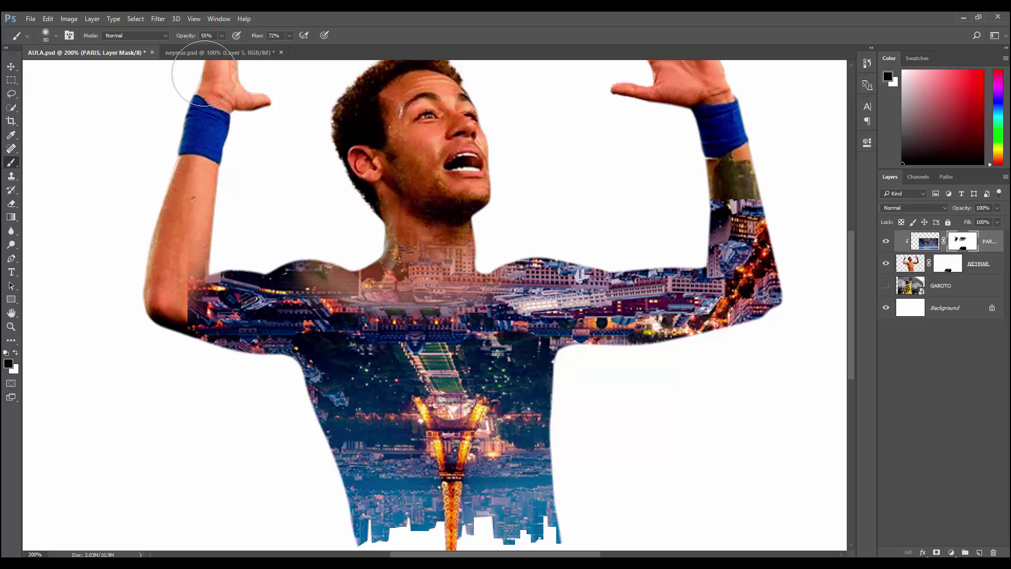
pyautogui.moveTo(222, 35); pyautogui.dragTo(237, 49)
pyautogui.moveTo(368, 237)
pyautogui.mouseDown()
pyautogui.moveTo(121, 289)
pyautogui.moveTo(169, 277)
pyautogui.moveTo(140, 298)
pyautogui.moveTo(263, 274)
pyautogui.mouseUp()
pyautogui.moveTo(729, 211)
pyautogui.mouseDown()
pyautogui.moveTo(772, 191)
pyautogui.moveTo(737, 197)
pyautogui.moveTo(734, 226)
pyautogui.mouseUp()
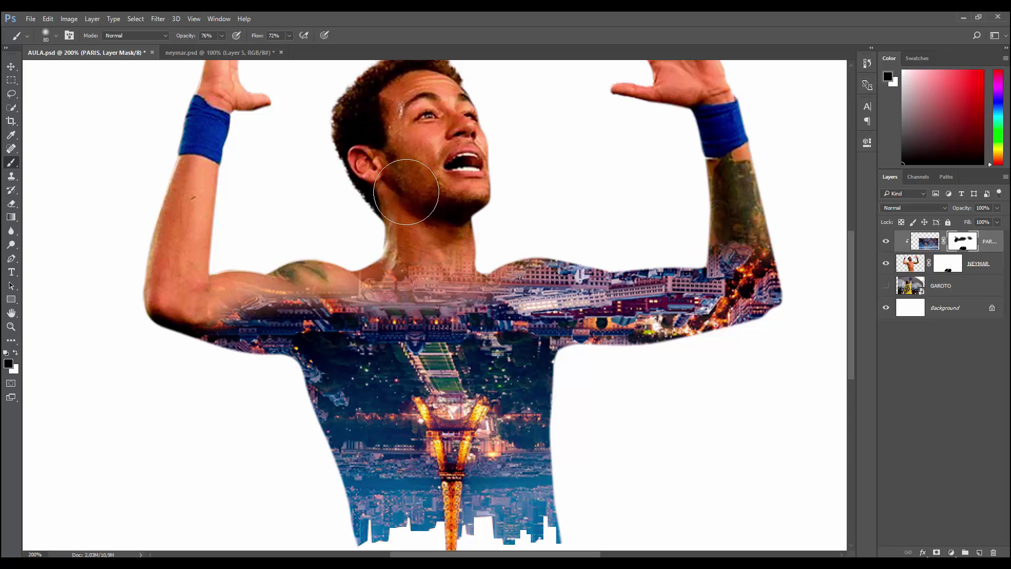
pyautogui.click(218, 39)
pyautogui.click(406, 252)
pyautogui.moveTo(453, 266)
pyautogui.mouseDown()
pyautogui.moveTo(611, 262)
pyautogui.moveTo(652, 210)
pyautogui.moveTo(801, 269)
pyautogui.moveTo(383, 282)
pyautogui.moveTo(242, 310)
pyautogui.moveTo(316, 330)
pyautogui.moveTo(340, 366)
pyautogui.moveTo(463, 321)
pyautogui.moveTo(695, 311)
pyautogui.moveTo(661, 253)
pyautogui.moveTo(616, 311)
pyautogui.moveTo(524, 268)
pyautogui.moveTo(598, 260)
pyautogui.moveTo(564, 349)
pyautogui.moveTo(606, 226)
pyautogui.moveTo(326, 215)
pyautogui.moveTo(439, 225)
pyautogui.moveTo(526, 210)
pyautogui.moveTo(639, 266)
pyautogui.moveTo(603, 277)
pyautogui.moveTo(514, 243)
pyautogui.mouseUp()
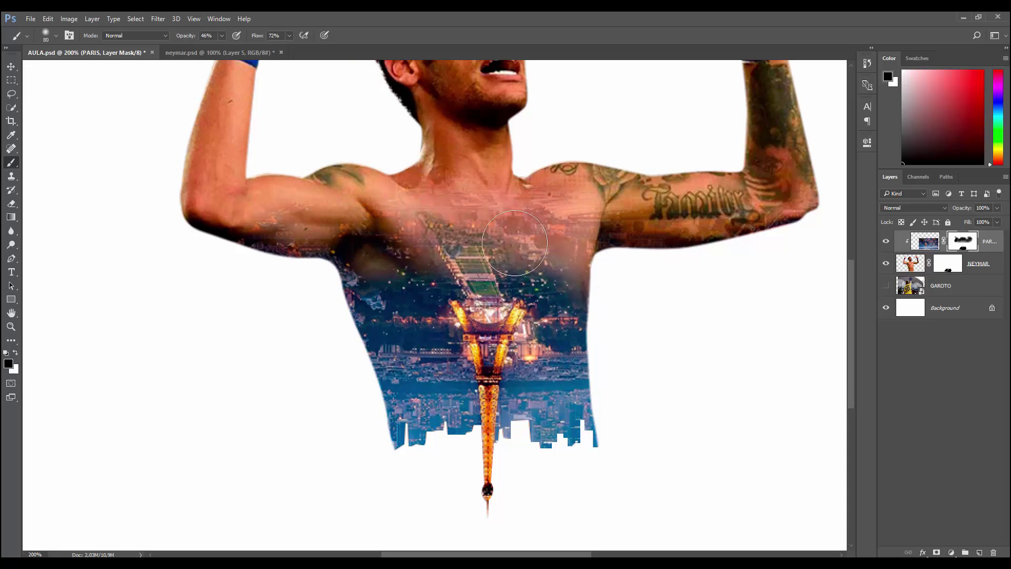
# Lower brush flow to 26% and soften the city over underarm and upper chest.
pyautogui.click(289, 36)
pyautogui.moveTo(383, 262); pyautogui.dragTo(504, 251)
pyautogui.moveTo(566, 292); pyautogui.dragTo(584, 284)
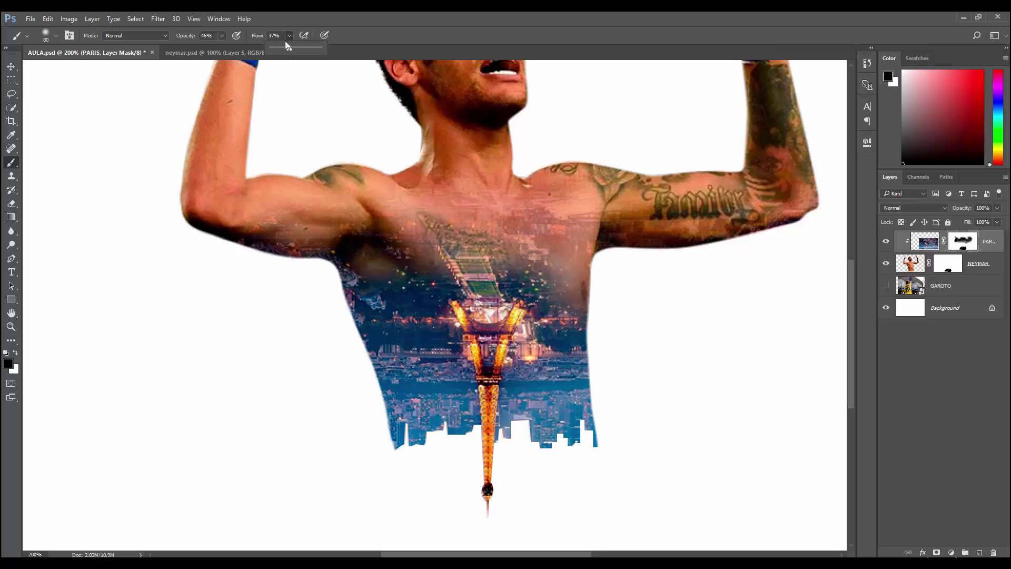
pyautogui.moveTo(285, 40); pyautogui.dragTo(236, 239)
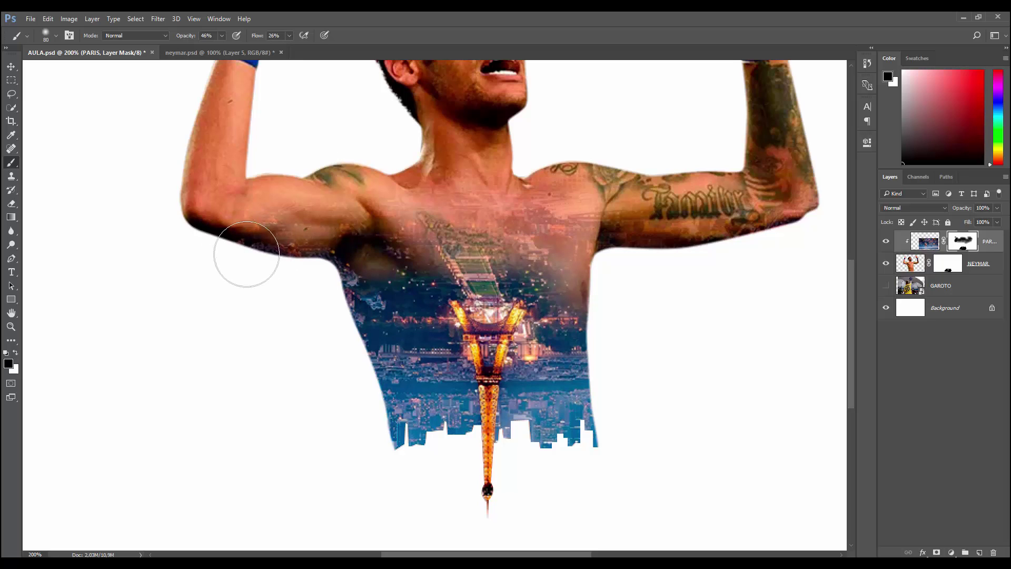
pyautogui.moveTo(337, 248); pyautogui.dragTo(421, 240)
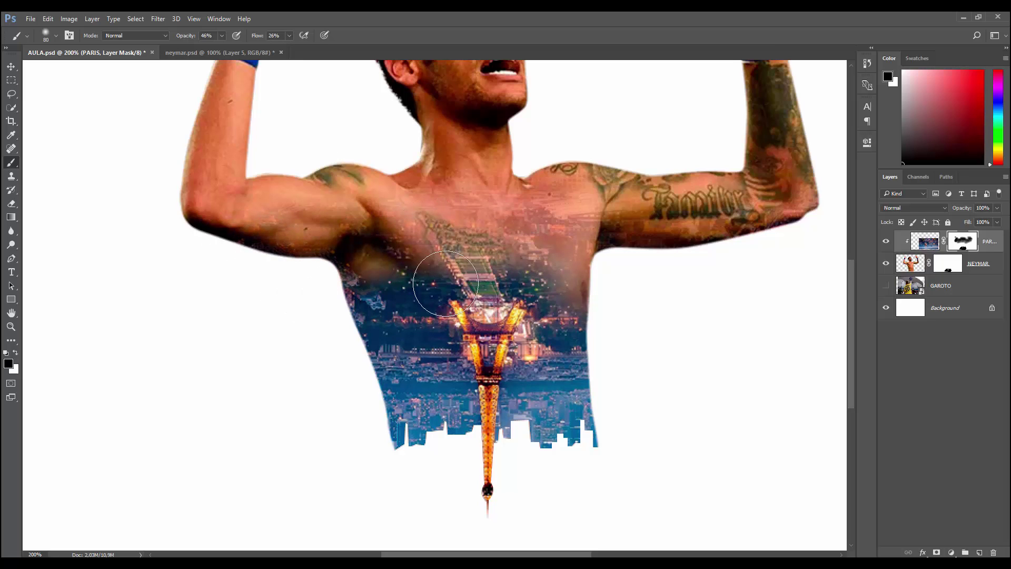
pyautogui.moveTo(445, 283)
pyautogui.mouseDown()
pyautogui.moveTo(350, 293)
pyautogui.moveTo(418, 260)
pyautogui.moveTo(440, 271)
pyautogui.mouseUp()
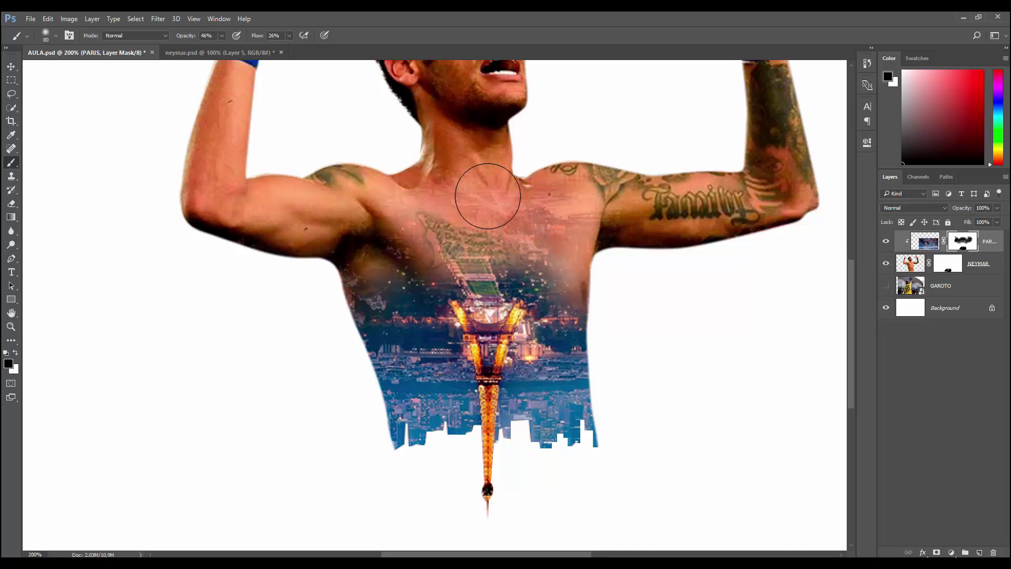
pyautogui.hotkey('ctrl', '-')
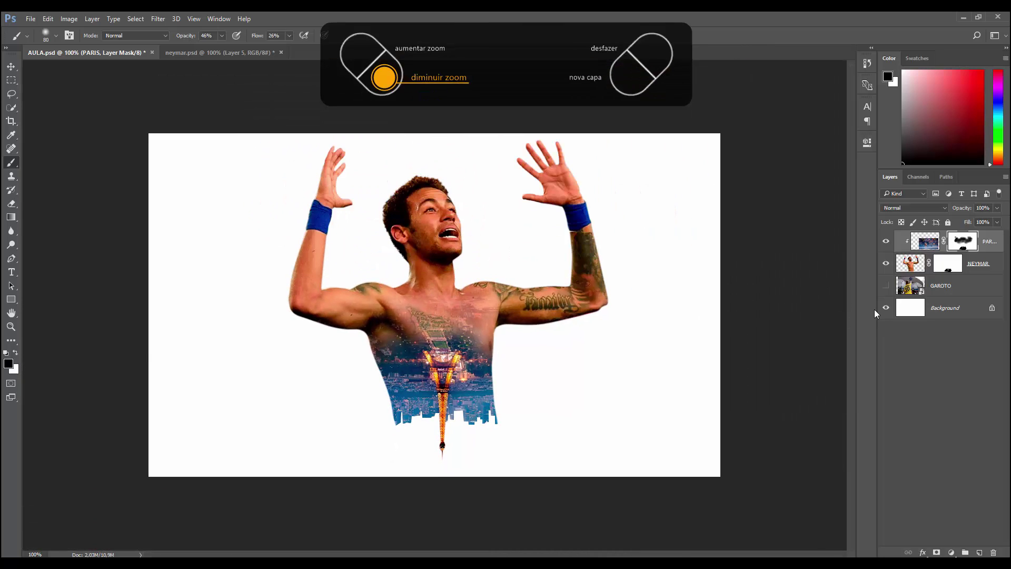
# Show the GAROTO photo, move it to the top, and clip it into Neymar.
pyautogui.click(886, 285)
pyautogui.click(935, 289)
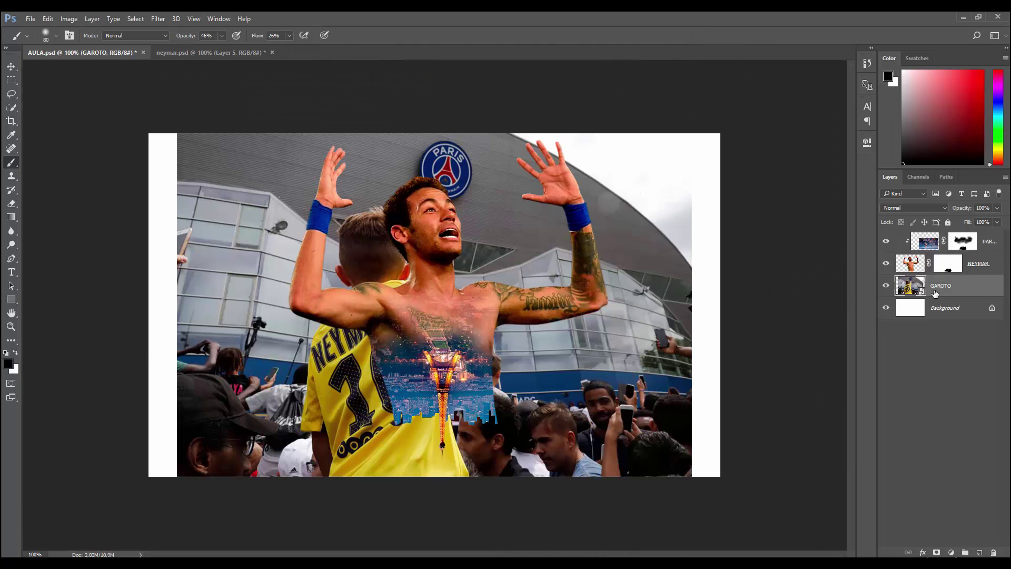
pyautogui.moveTo(935, 288); pyautogui.dragTo(937, 232)
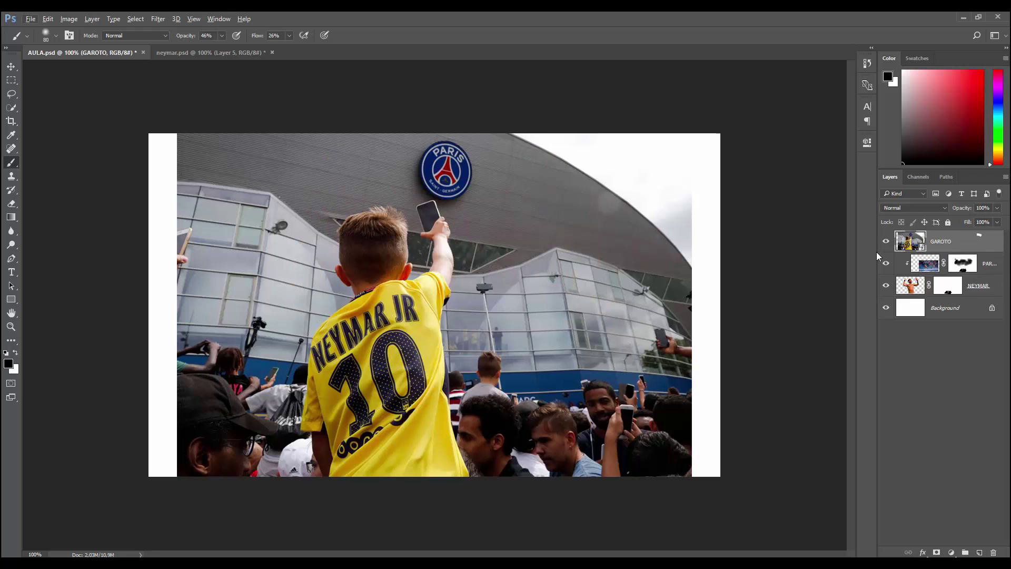
pyautogui.rightClick(977, 244)
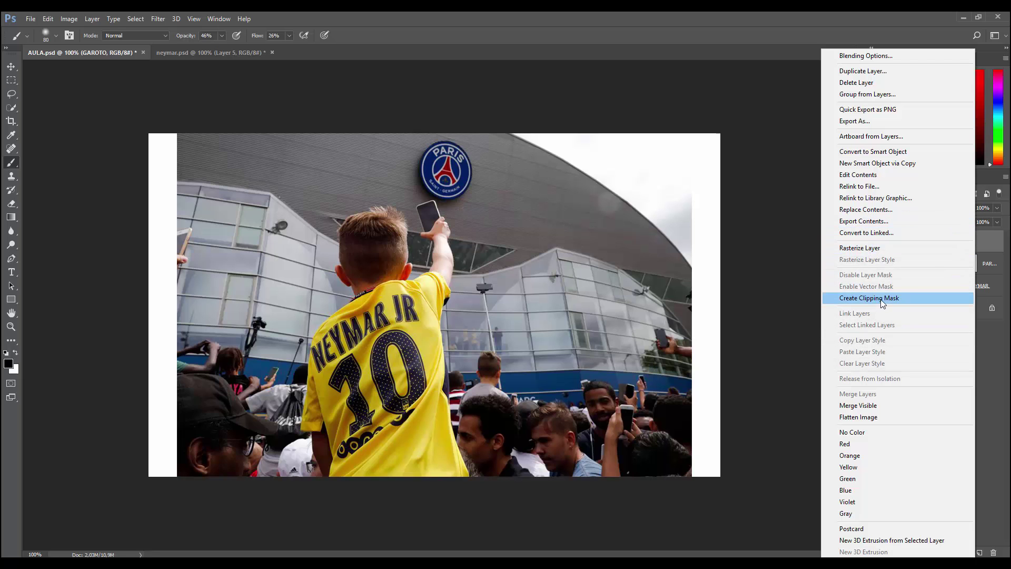
pyautogui.click(882, 298)
# Shrink the boy-and-stadium photo to about 17% and place it over the chest.
pyautogui.hotkey('ctrl', 't')
pyautogui.press('alt')
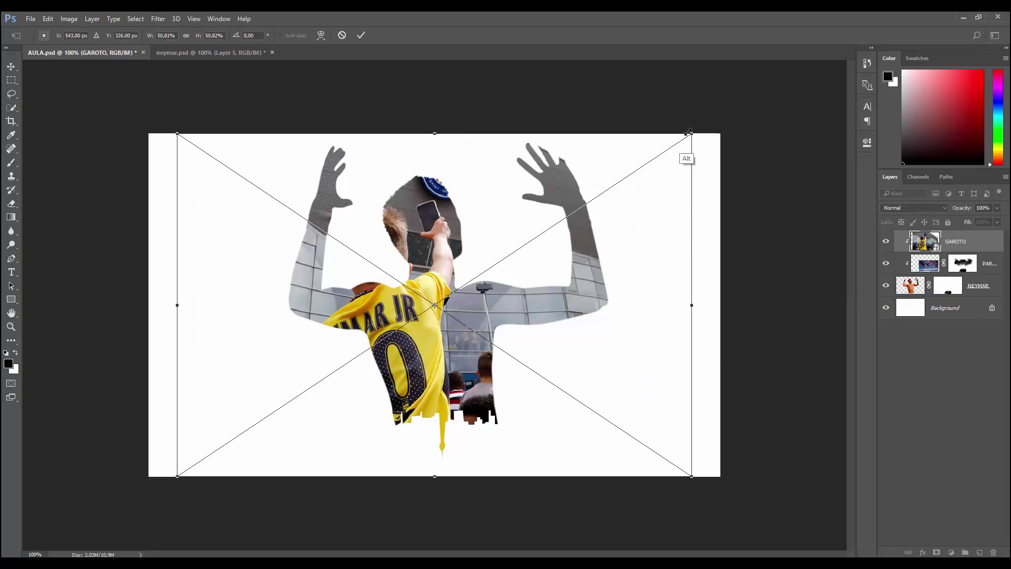
pyautogui.moveTo(693, 135); pyautogui.dragTo(528, 246)
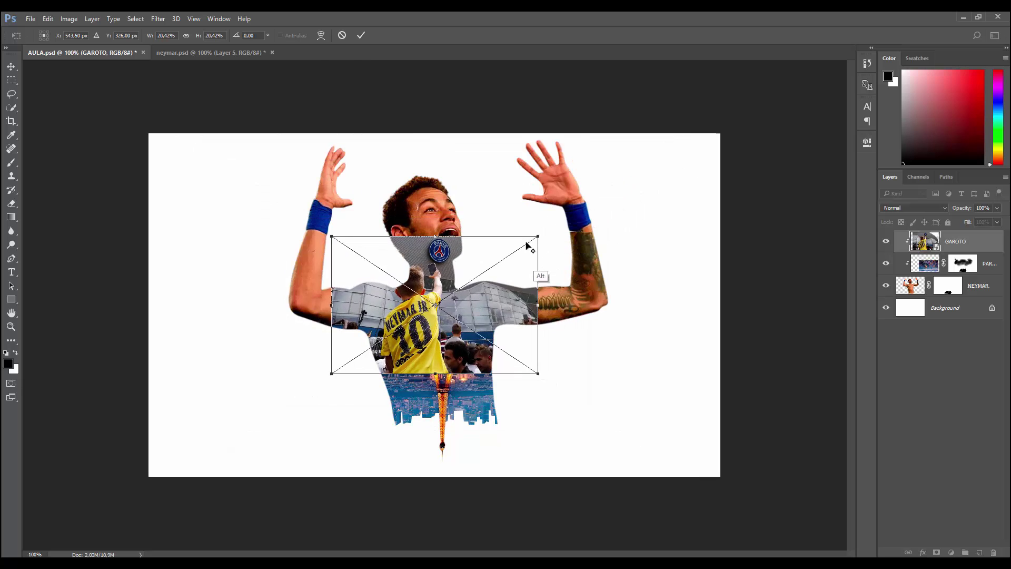
pyautogui.hotkey('ctrl', '+')
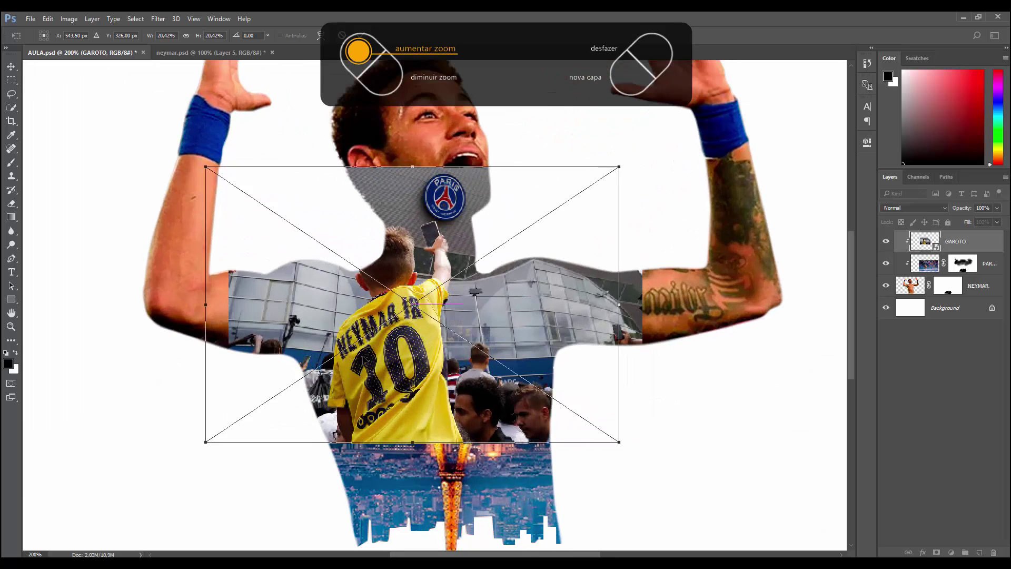
pyautogui.moveTo(428, 327); pyautogui.dragTo(413, 326)
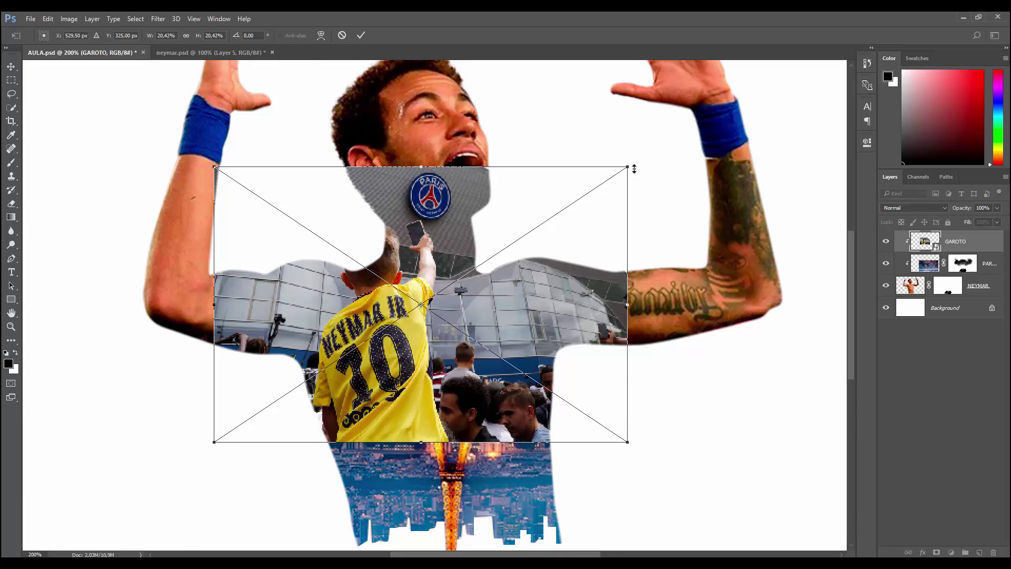
pyautogui.moveTo(629, 164); pyautogui.dragTo(557, 214)
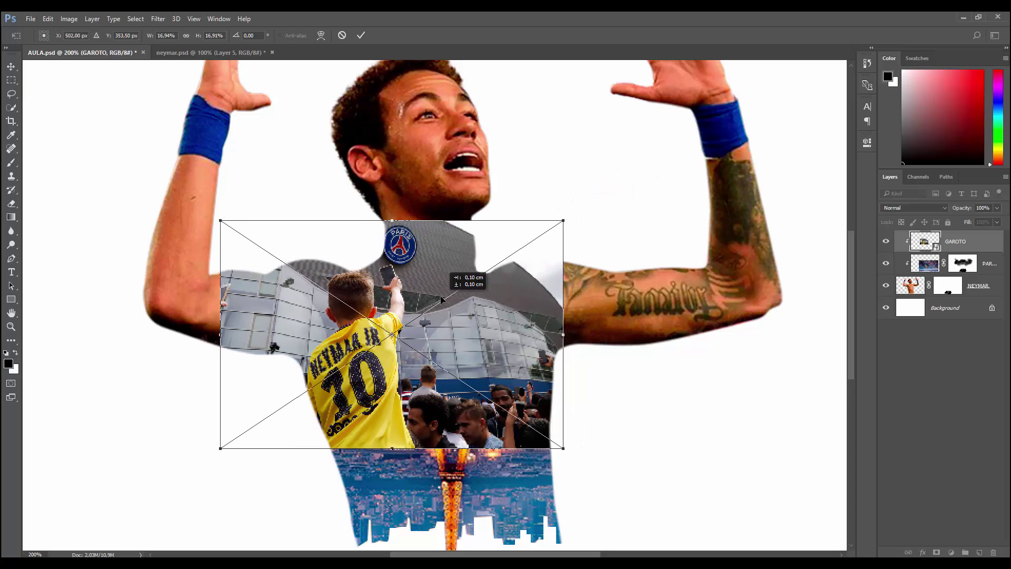
pyautogui.moveTo(434, 293); pyautogui.dragTo(441, 297)
pyautogui.press('Return')
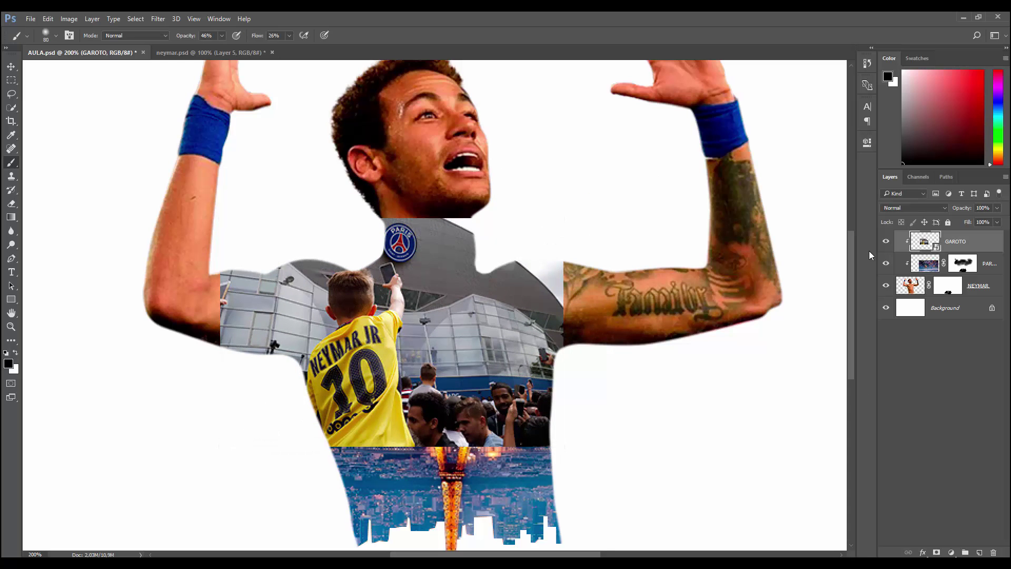
# Mask GAROTO and soften its edges at the right arm, chin, skyline and left shoulder.
pyautogui.click(937, 552)
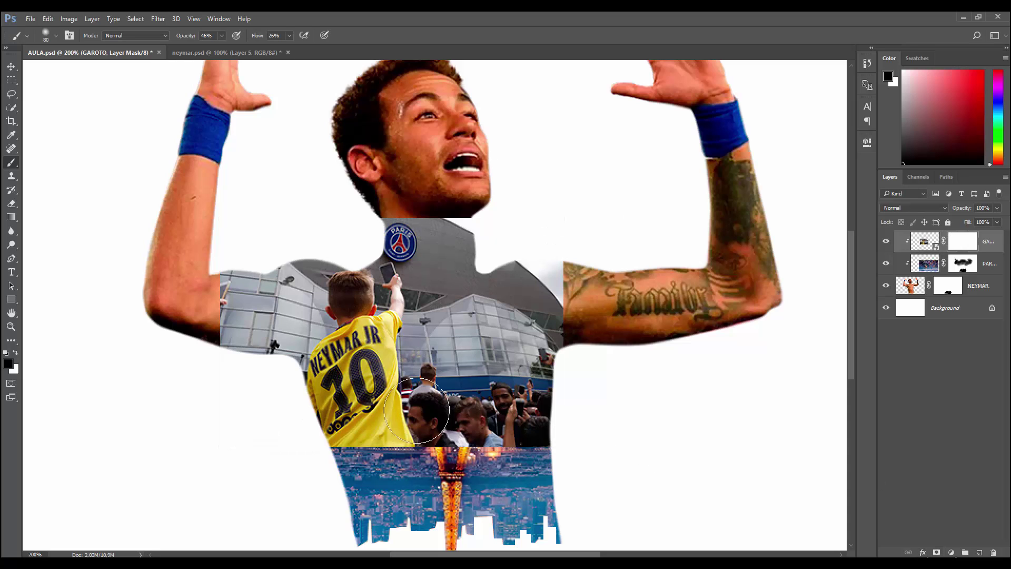
pyautogui.click(222, 36)
pyautogui.moveTo(524, 253); pyautogui.dragTo(568, 316)
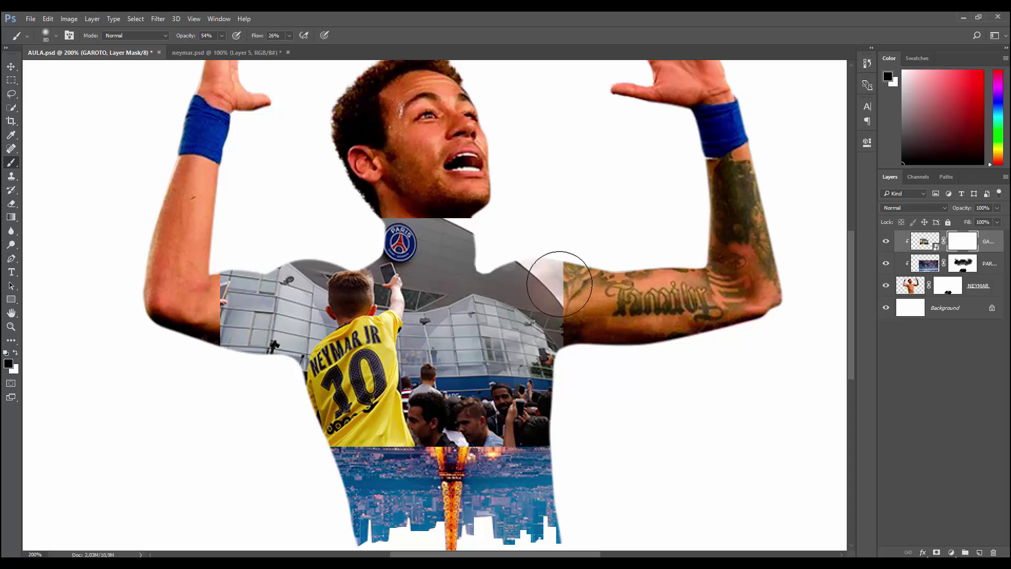
pyautogui.moveTo(413, 181)
pyautogui.mouseDown()
pyautogui.moveTo(487, 215)
pyautogui.moveTo(458, 214)
pyautogui.moveTo(413, 192)
pyautogui.moveTo(478, 236)
pyautogui.moveTo(363, 192)
pyautogui.moveTo(401, 226)
pyautogui.moveTo(521, 280)
pyautogui.moveTo(560, 275)
pyautogui.moveTo(582, 362)
pyautogui.mouseUp()
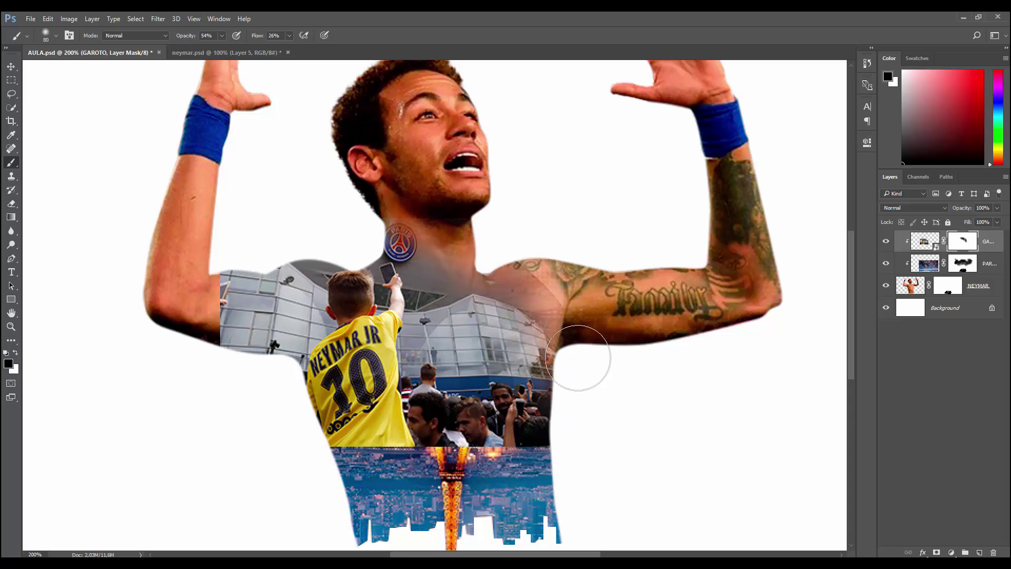
pyautogui.moveTo(540, 401)
pyautogui.mouseDown()
pyautogui.moveTo(553, 463)
pyautogui.moveTo(394, 473)
pyautogui.moveTo(474, 437)
pyautogui.moveTo(390, 437)
pyautogui.mouseUp()
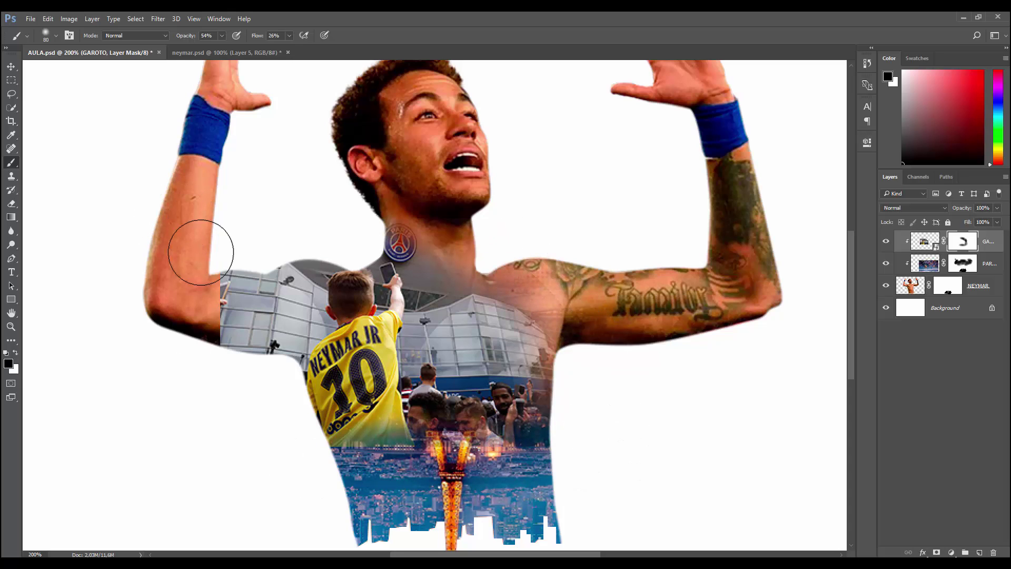
pyautogui.moveTo(224, 284); pyautogui.dragTo(218, 345)
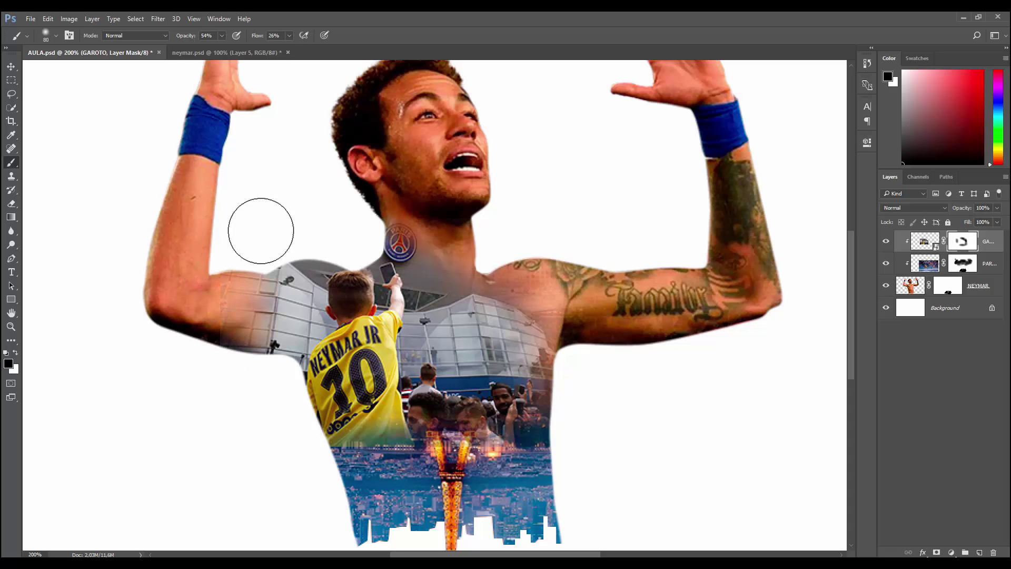
pyautogui.moveTo(264, 235); pyautogui.dragTo(253, 270)
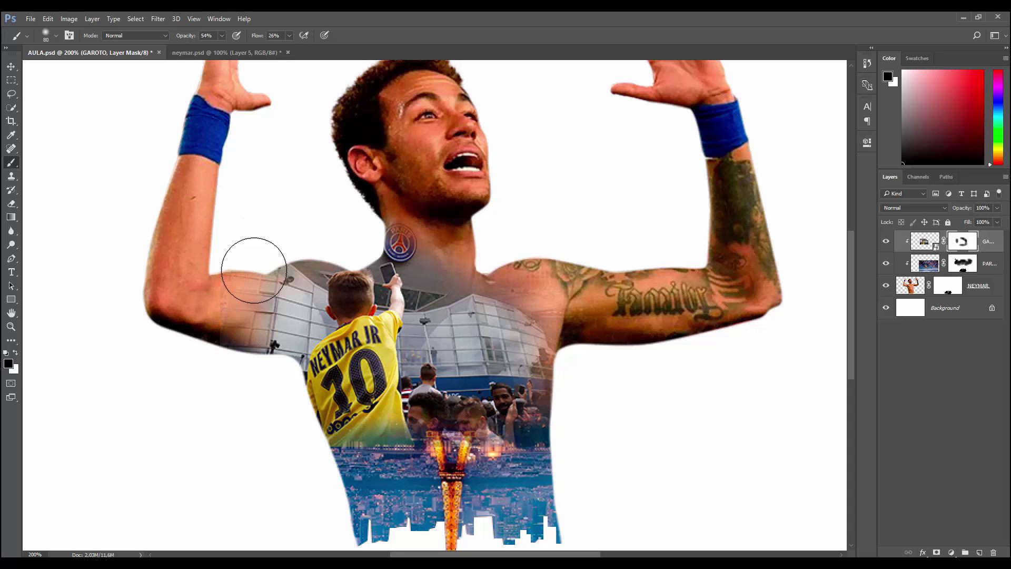
# At a lower brush opacity, fade the stadium further over the left shoulder and chest.
pyautogui.click(222, 35)
pyautogui.click(249, 291)
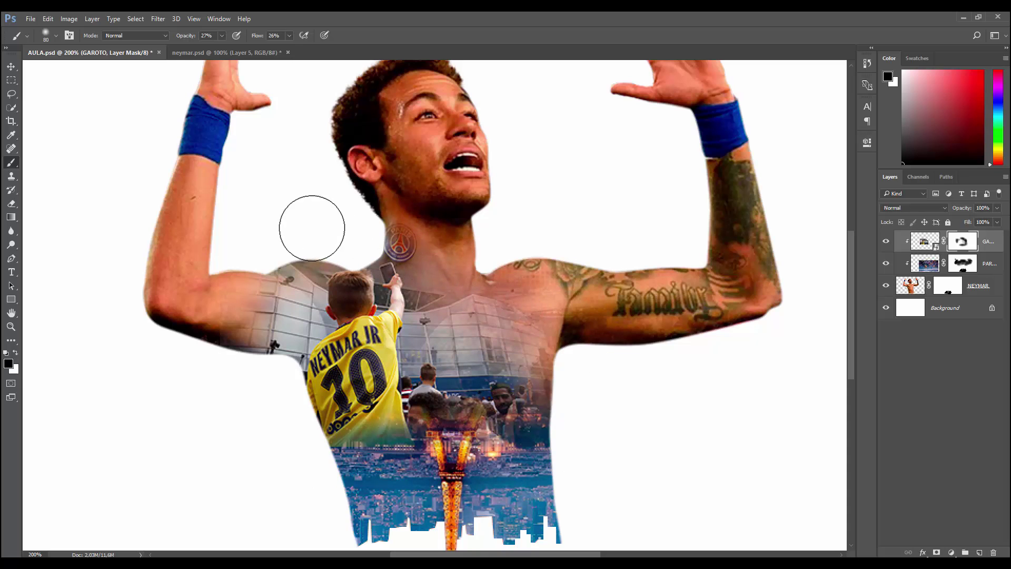
pyautogui.moveTo(216, 320)
pyautogui.mouseDown()
pyautogui.moveTo(253, 287)
pyautogui.moveTo(266, 289)
pyautogui.moveTo(298, 248)
pyautogui.moveTo(269, 291)
pyautogui.moveTo(267, 361)
pyautogui.moveTo(253, 374)
pyautogui.moveTo(295, 251)
pyautogui.mouseUp()
pyautogui.moveTo(489, 368)
pyautogui.mouseDown()
pyautogui.moveTo(515, 311)
pyautogui.moveTo(501, 267)
pyautogui.moveTo(402, 199)
pyautogui.moveTo(496, 285)
pyautogui.moveTo(521, 416)
pyautogui.moveTo(422, 458)
pyautogui.moveTo(369, 456)
pyautogui.moveTo(353, 483)
pyautogui.moveTo(380, 490)
pyautogui.moveTo(322, 452)
pyautogui.mouseUp()
pyautogui.moveTo(416, 448); pyautogui.dragTo(403, 420)
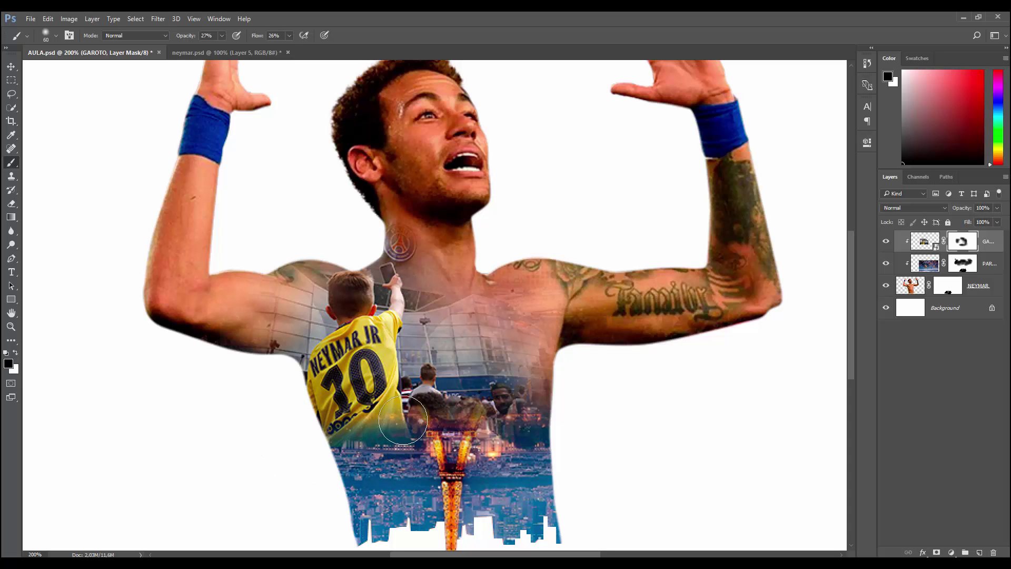
pyautogui.moveTo(435, 474); pyautogui.dragTo(489, 365)
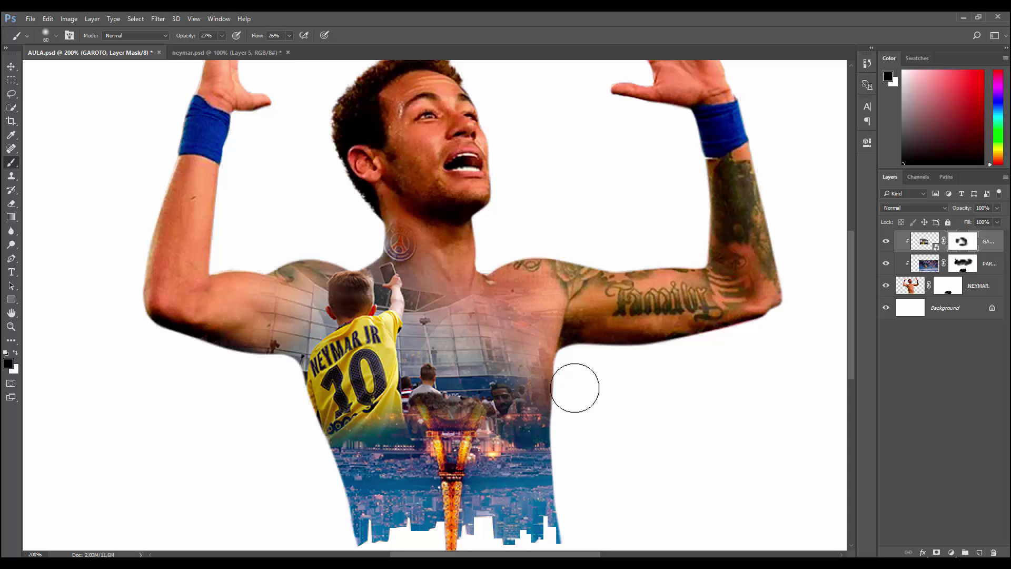
# Clean up the jersey's lower edges and restore crowd near the tower top.
pyautogui.moveTo(349, 446); pyautogui.dragTo(329, 441)
pyautogui.moveTo(406, 415); pyautogui.dragTo(410, 437)
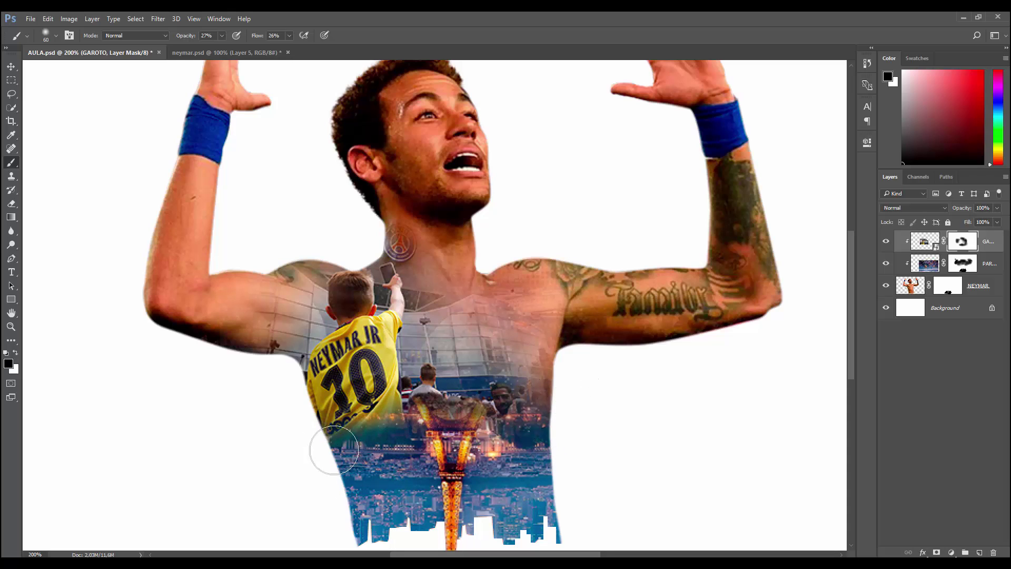
pyautogui.moveTo(334, 450)
pyautogui.mouseDown()
pyautogui.moveTo(314, 451)
pyautogui.moveTo(313, 418)
pyautogui.mouseUp()
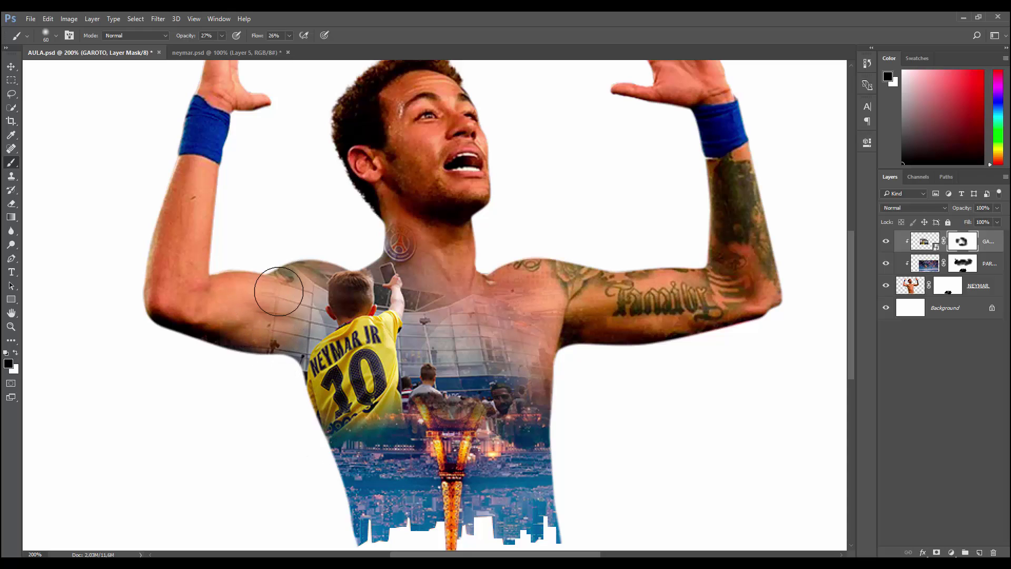
pyautogui.moveTo(404, 444)
pyautogui.mouseDown()
pyautogui.moveTo(432, 410)
pyautogui.moveTo(504, 372)
pyautogui.mouseUp()
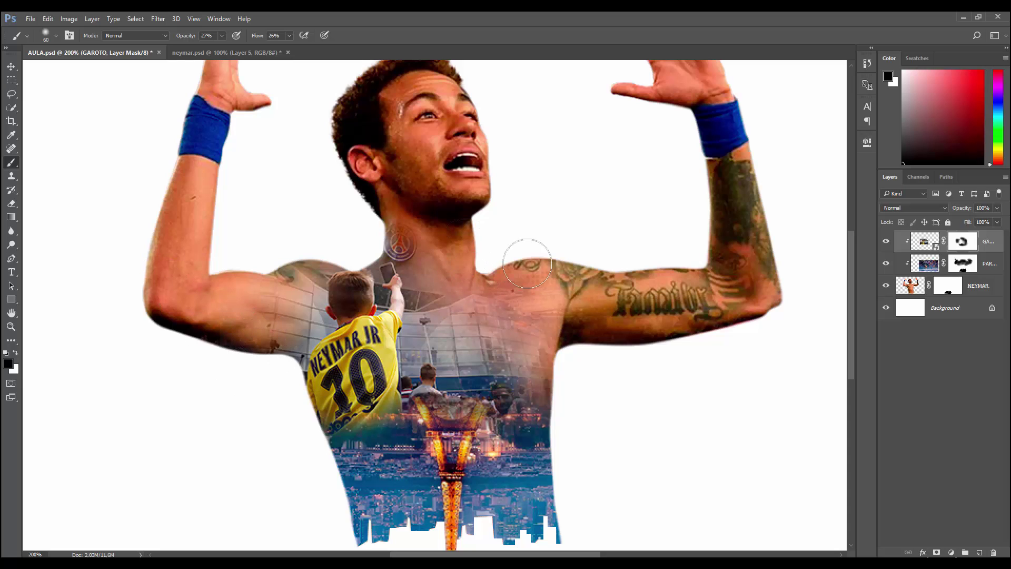
pyautogui.hotkey('ctrl', '-')
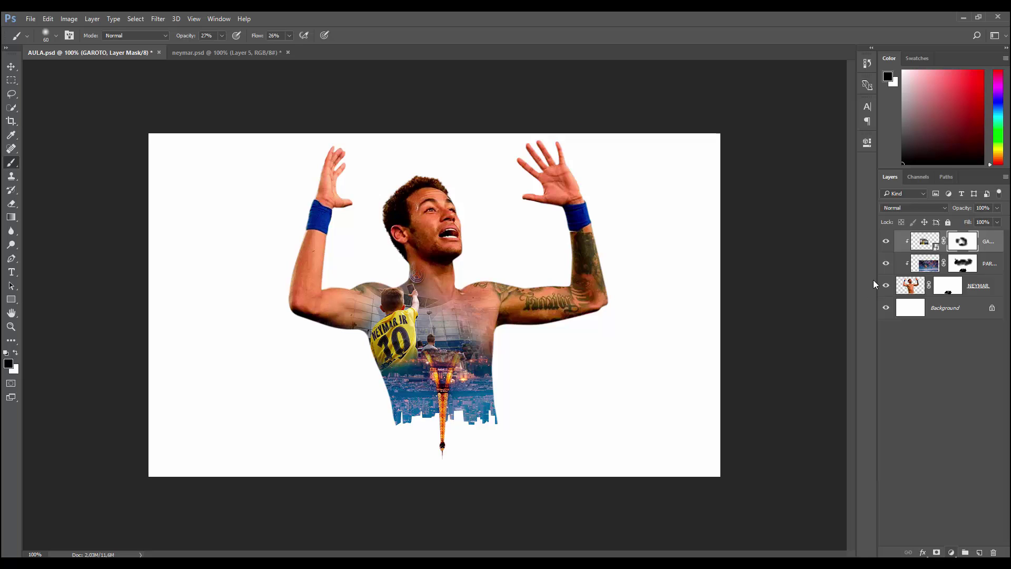
# Add a Gradient Map adjustment and set its left stop to dark red.
pyautogui.click(951, 552)
pyautogui.click(925, 533)
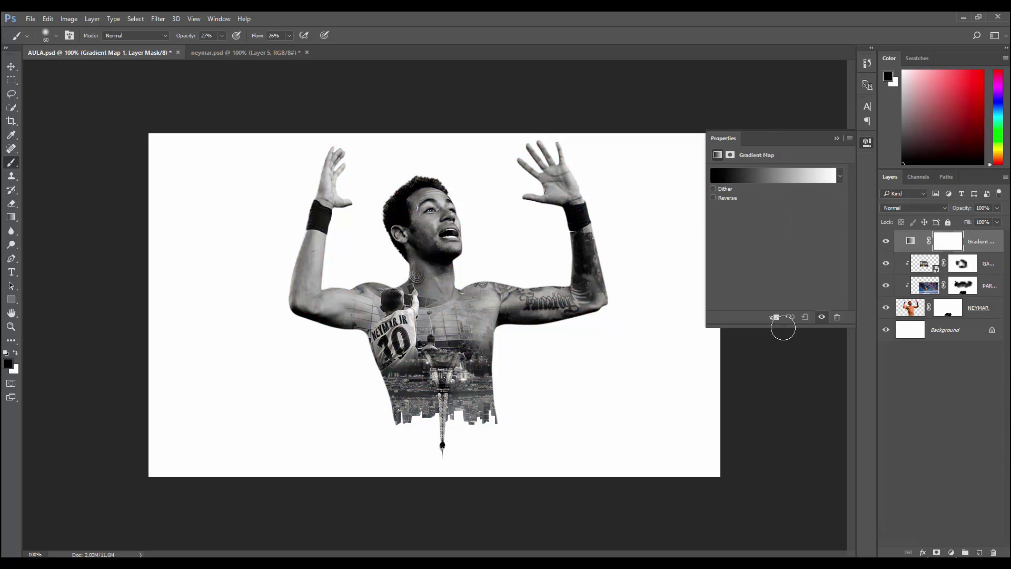
pyautogui.click(725, 176)
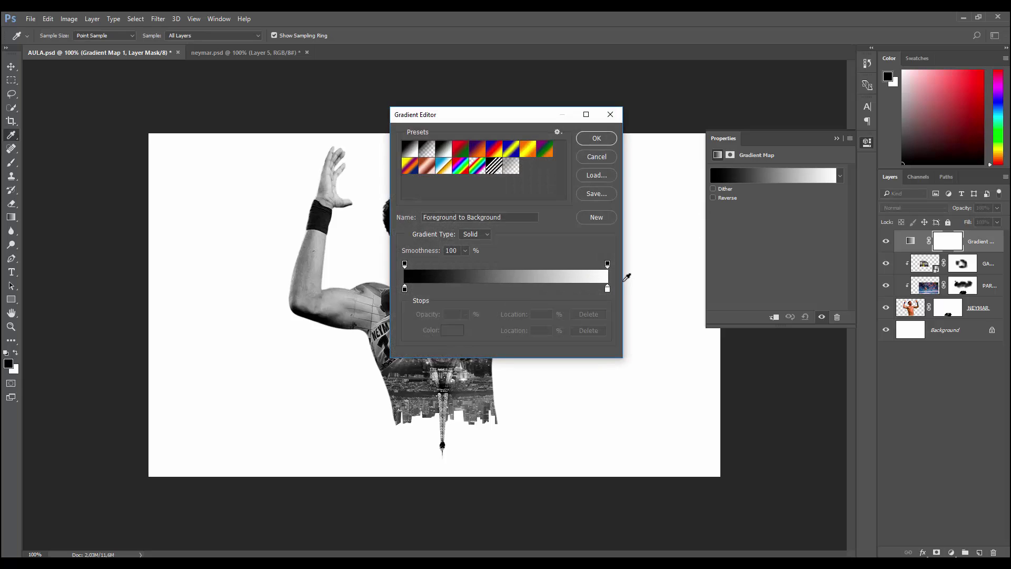
pyautogui.click(404, 288)
pyautogui.click(452, 330)
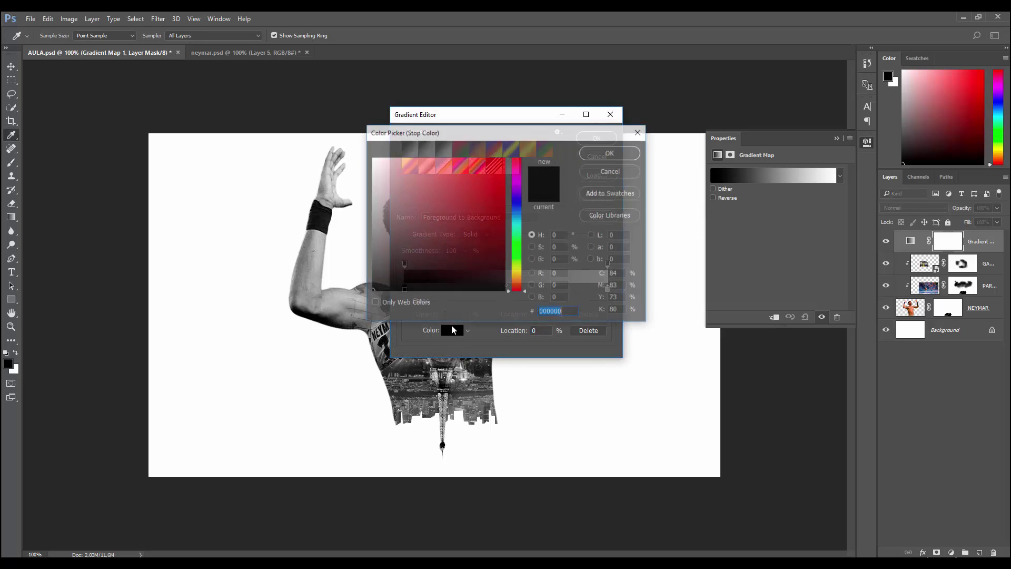
pyautogui.click(416, 272)
pyautogui.moveTo(417, 272); pyautogui.dragTo(420, 266)
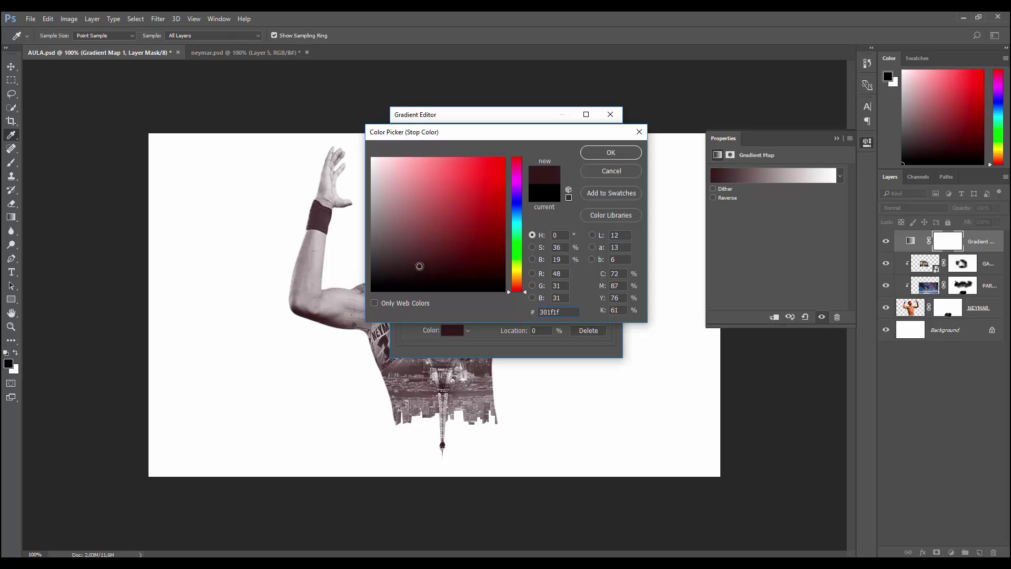
pyautogui.click(608, 153)
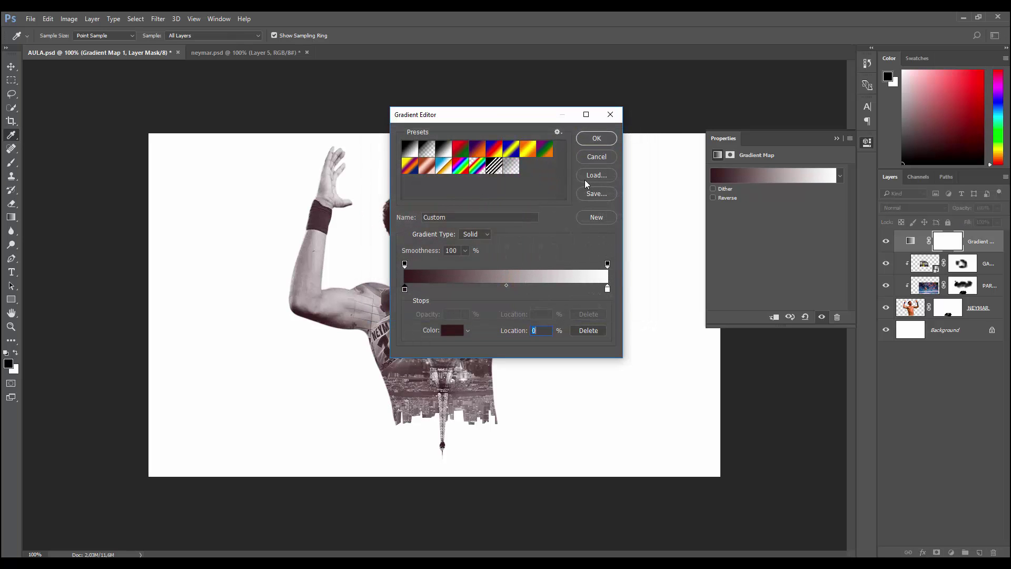
# Set the right gradient stop to off-white f1f1f1 and confirm the gradient.
pyautogui.click(607, 288)
pyautogui.click(452, 331)
pyautogui.moveTo(374, 189); pyautogui.dragTo(362, 164)
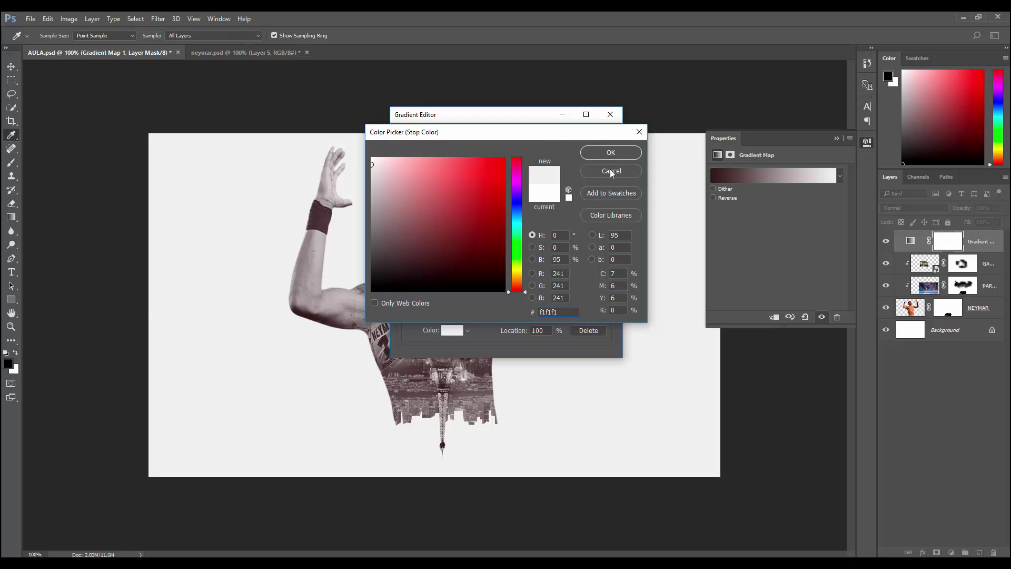
pyautogui.click(621, 154)
pyautogui.press('b')
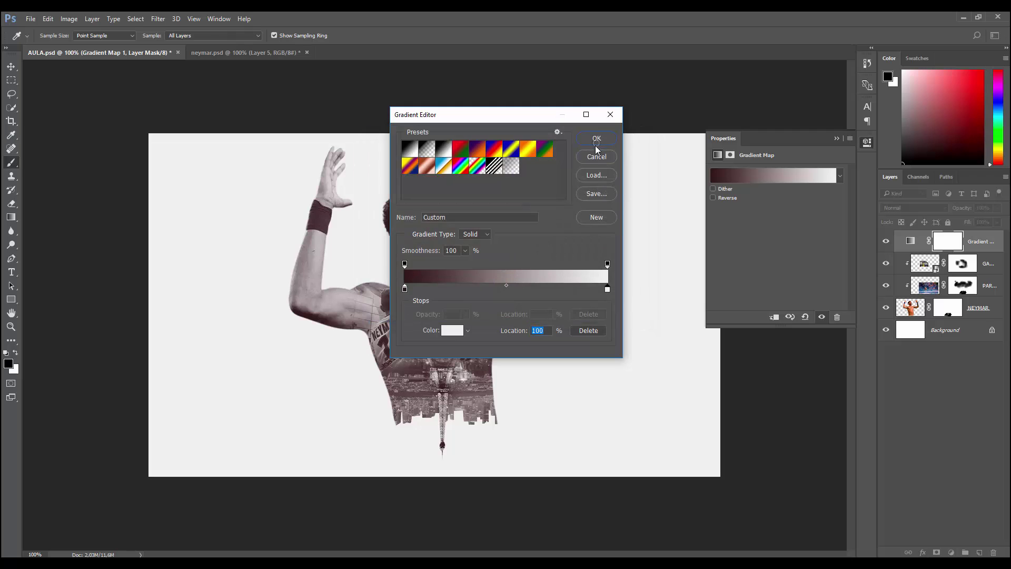
pyautogui.click(596, 139)
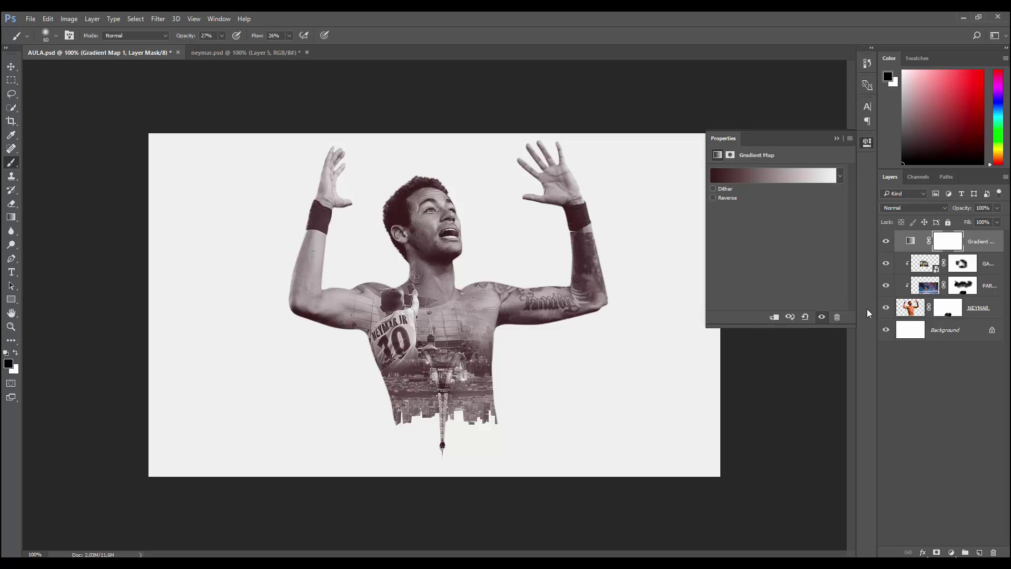
# Clip the gradient map, group the four Neymar layers as 'NEYMAR', and duplicate the group.
pyautogui.click(774, 316)
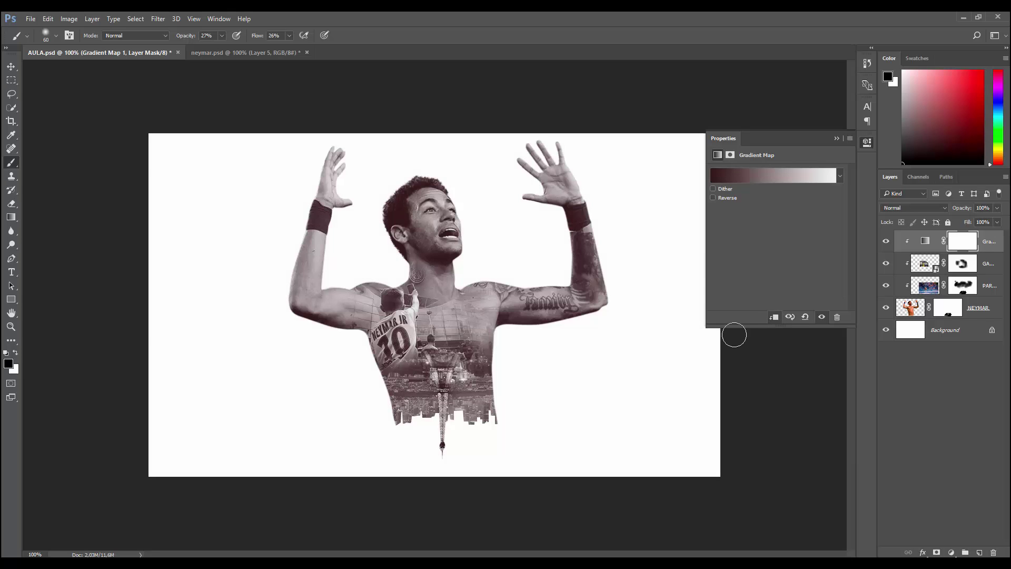
pyautogui.click(836, 138)
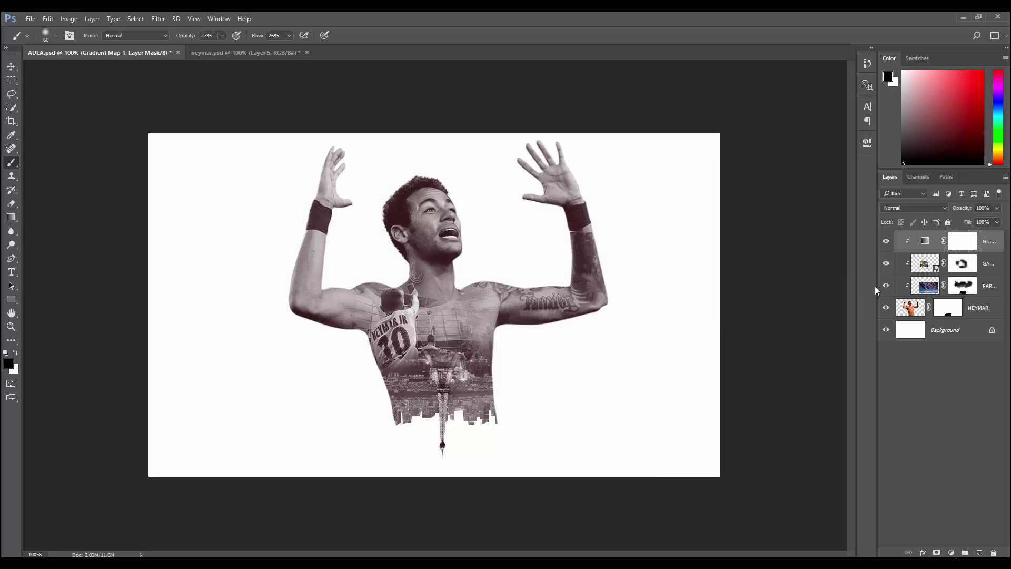
pyautogui.click(1001, 310)
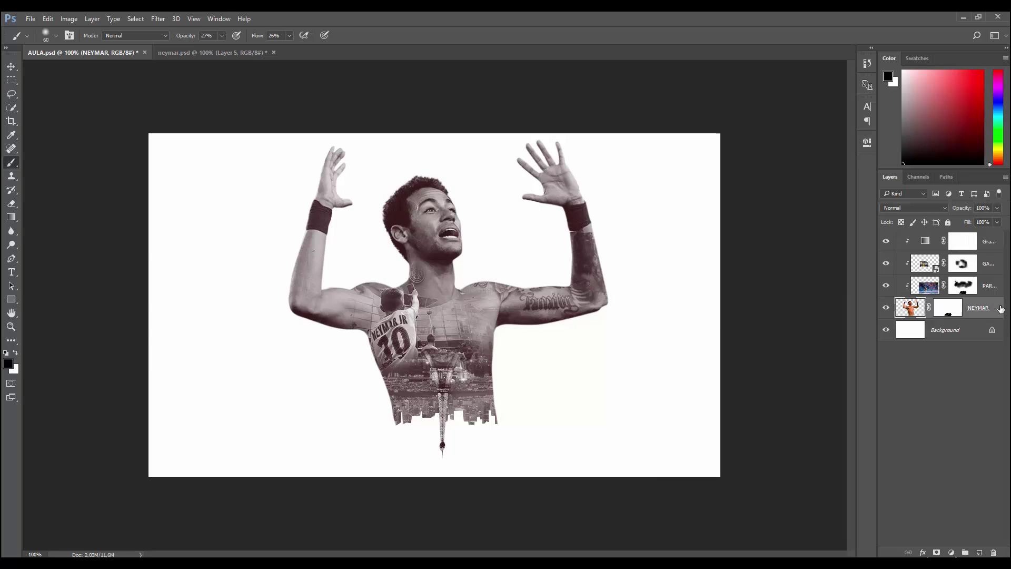
pyautogui.keyDown('shift'); pyautogui.click(995, 241); pyautogui.keyUp('shift')
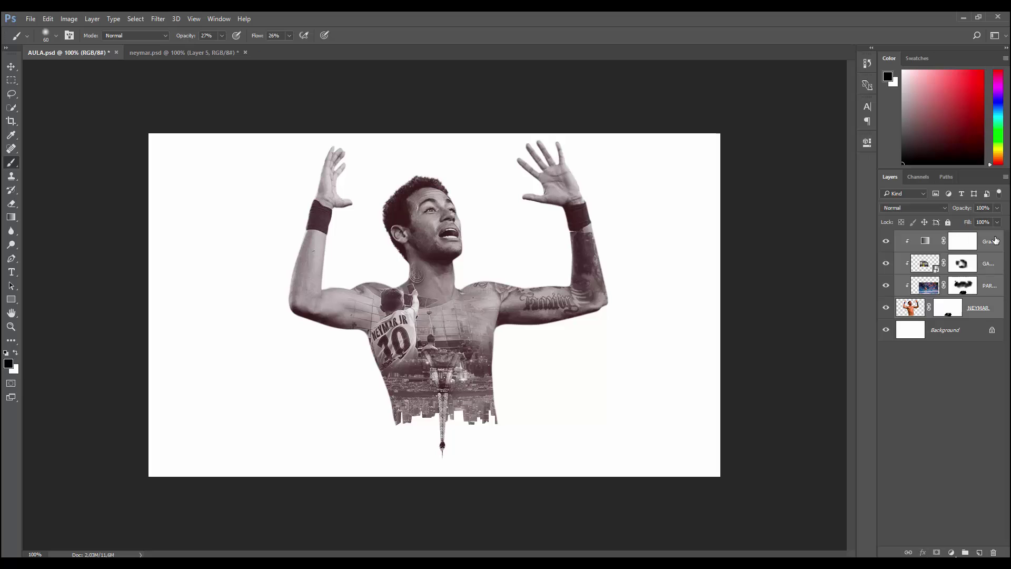
pyautogui.hotkey('ctrl', 'g')
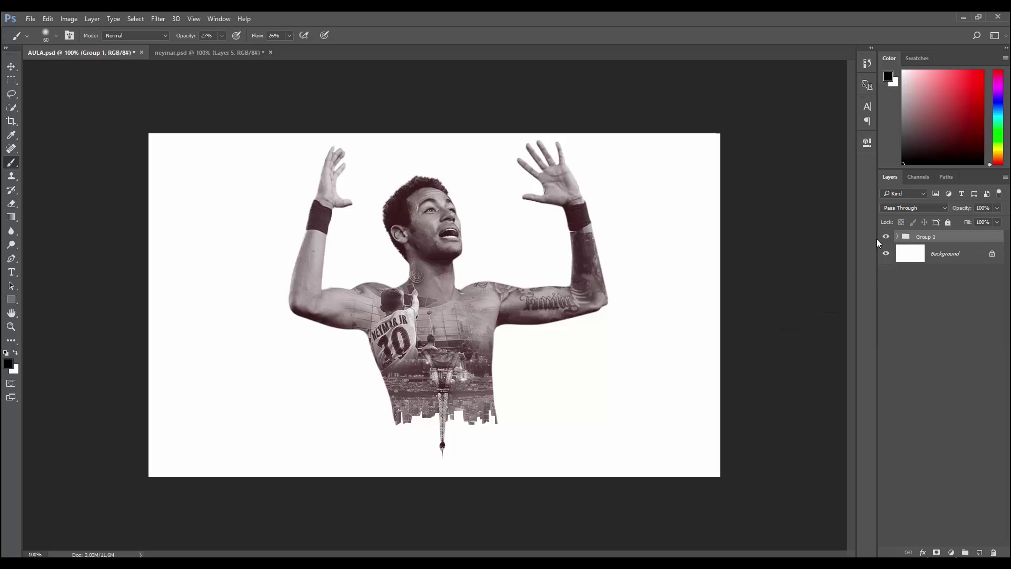
pyautogui.doubleClick(930, 237)
pyautogui.write('N')
pyautogui.write('EYMAR')
pyautogui.press('Return')
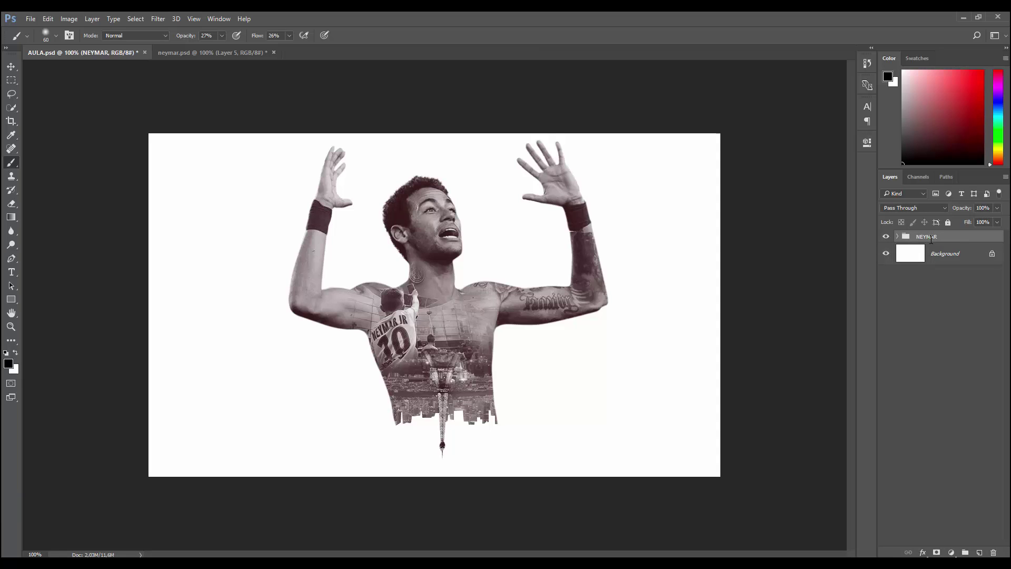
pyautogui.hotkey('ctrl', 'j')
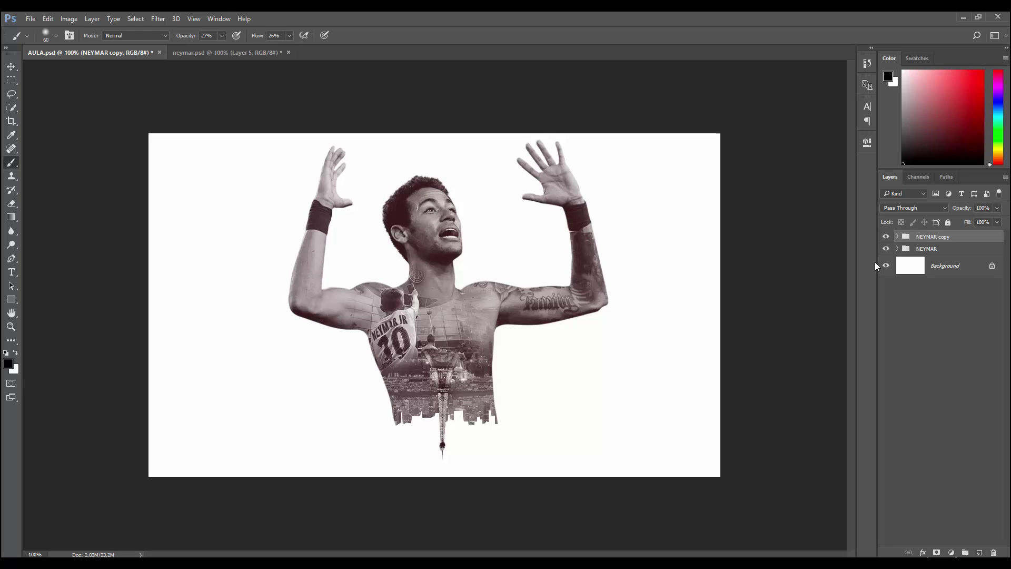
# Merge the NEYMAR copy group into a layer named NEYMAR, hide the original, unlock Background.
pyautogui.press('ctrl')
pyautogui.hotkey('ctrl', 'e')
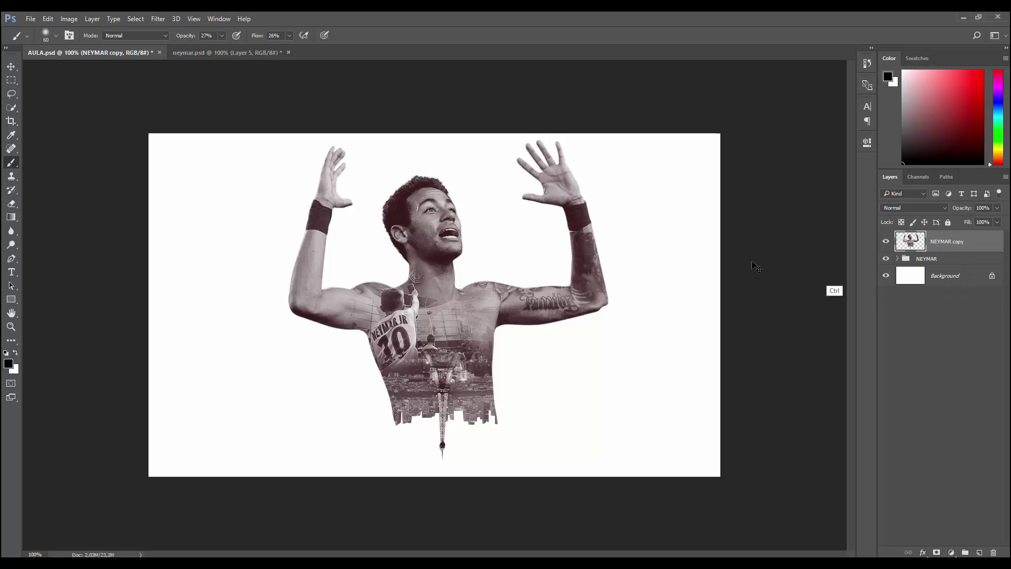
pyautogui.doubleClick(957, 242)
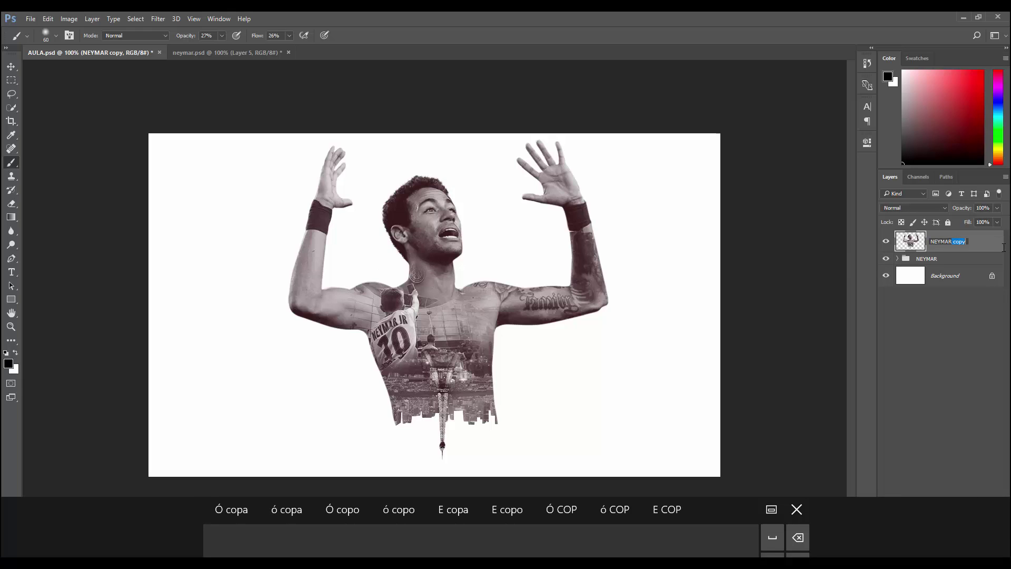
pyautogui.press('BackSpace')
pyautogui.press('BackSpace')
pyautogui.press('BackSpace')
pyautogui.click(950, 258)
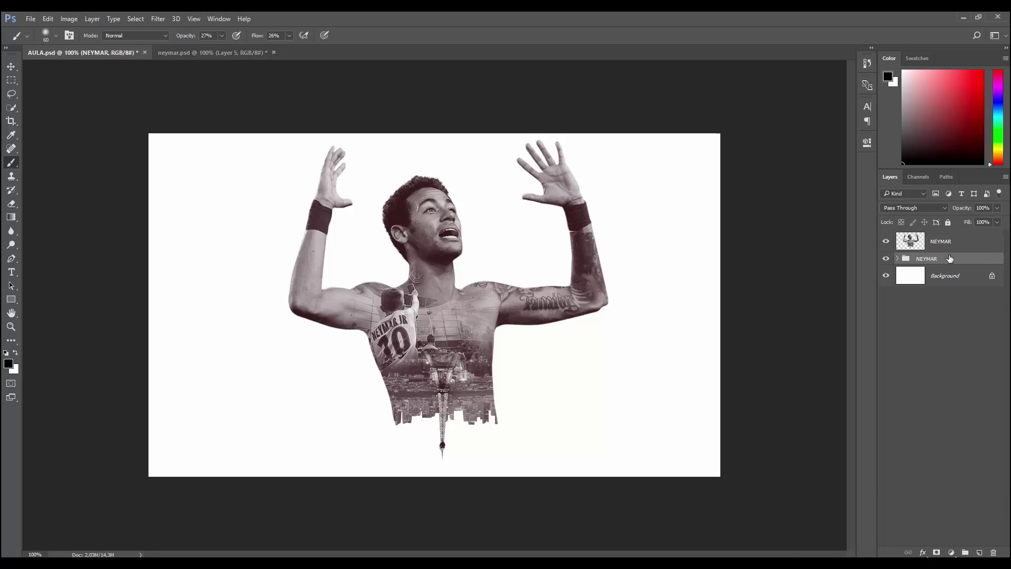
pyautogui.click(888, 260)
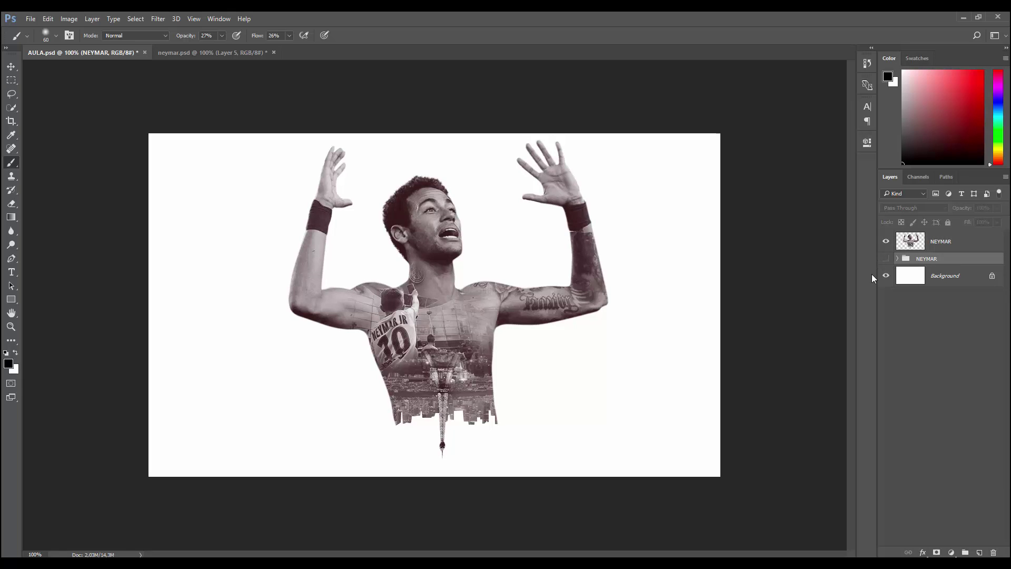
pyautogui.click(992, 276)
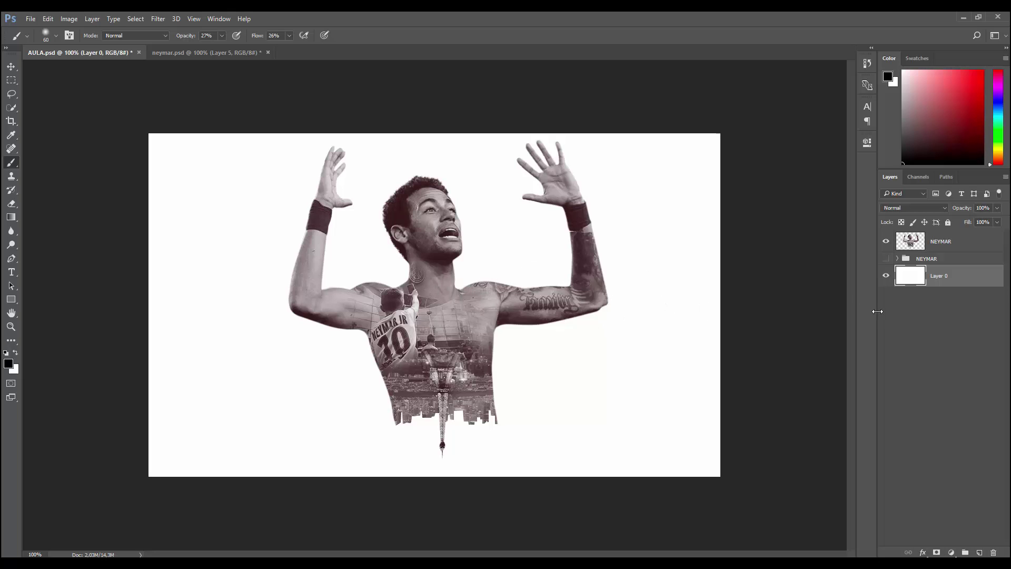
pyautogui.click(951, 553)
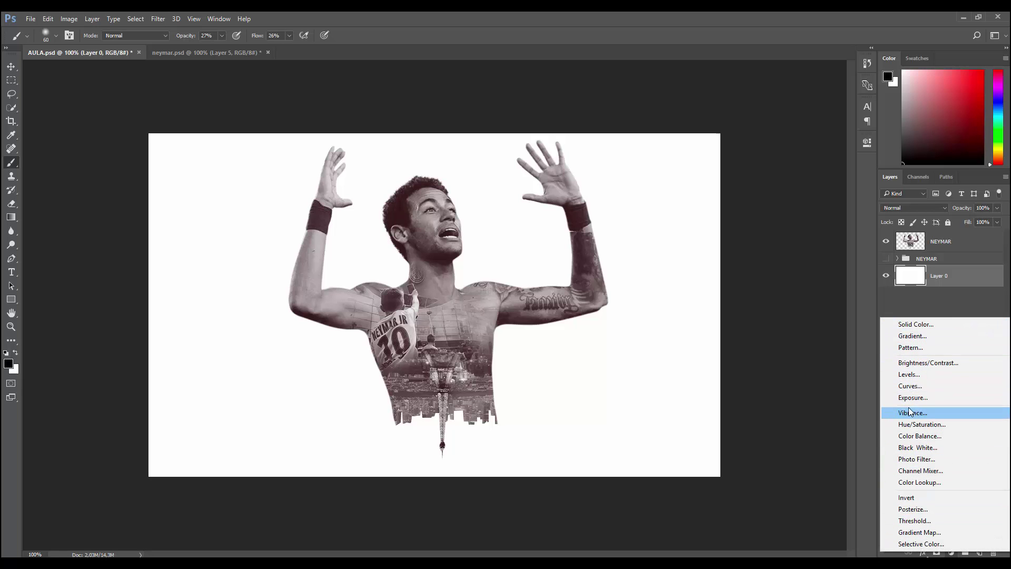
# Add a Gradient Fill layer, discarding an accidental Pattern fill.
pyautogui.click(910, 348)
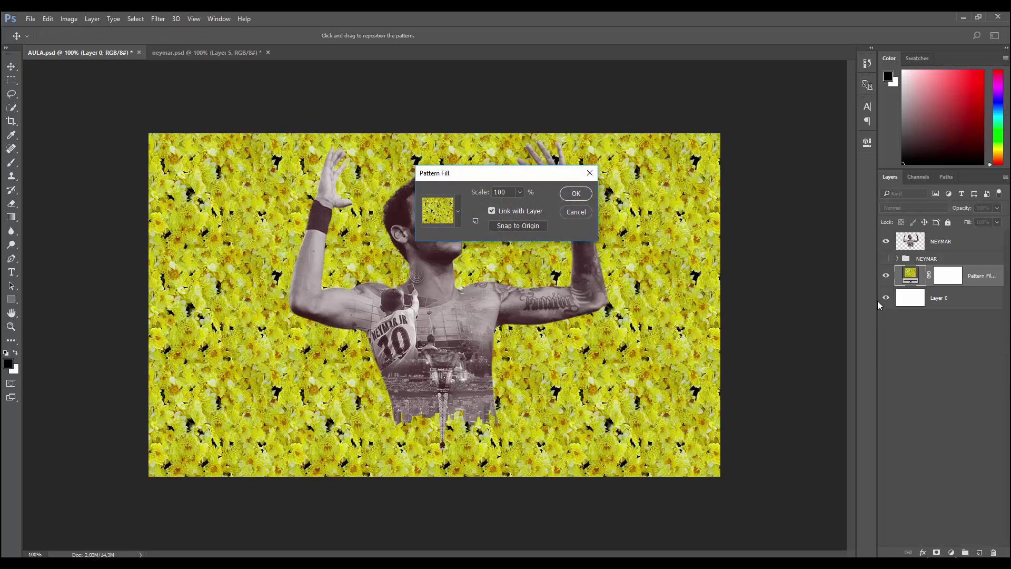
pyautogui.click(587, 213)
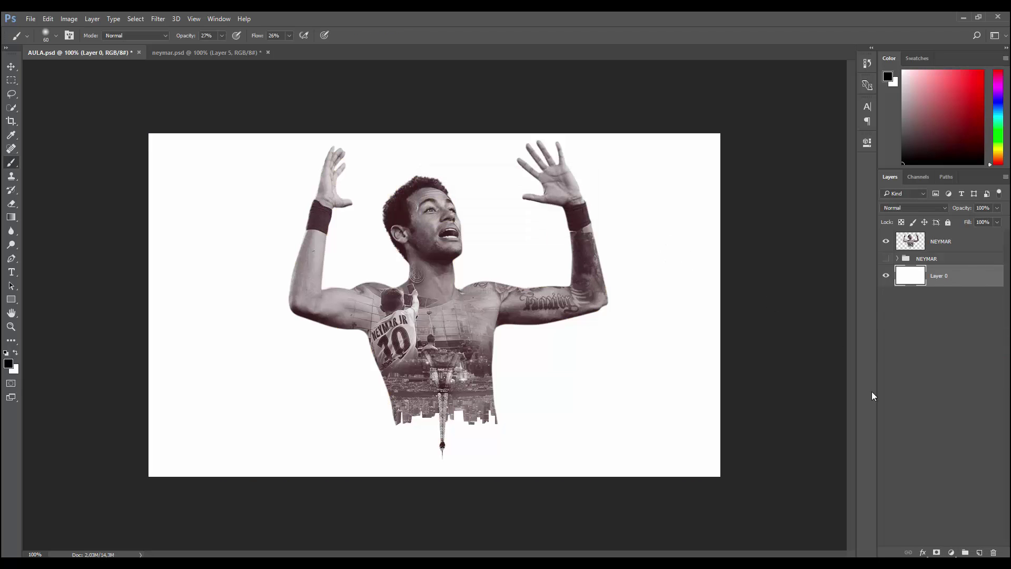
pyautogui.click(951, 552)
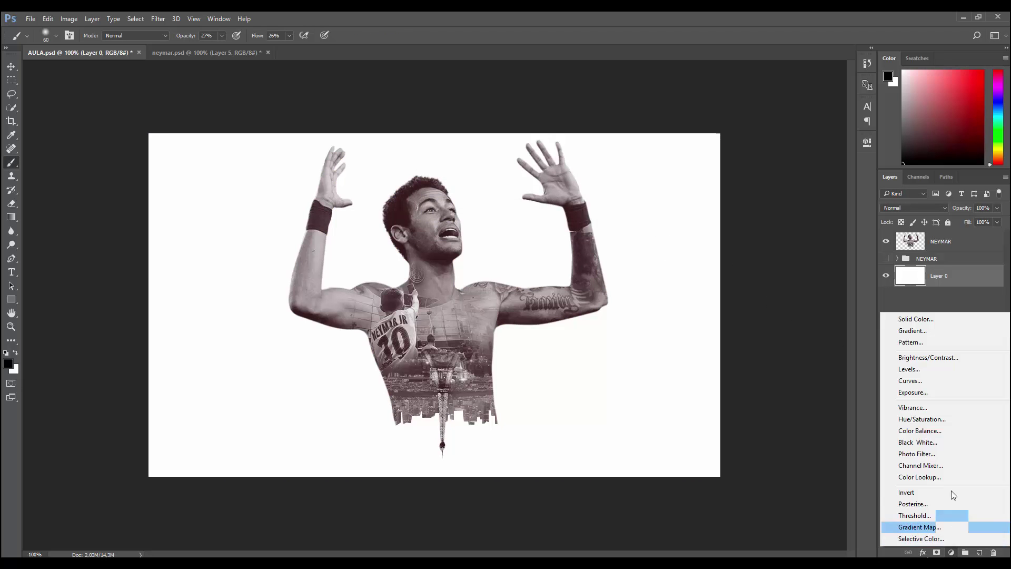
pyautogui.click(922, 333)
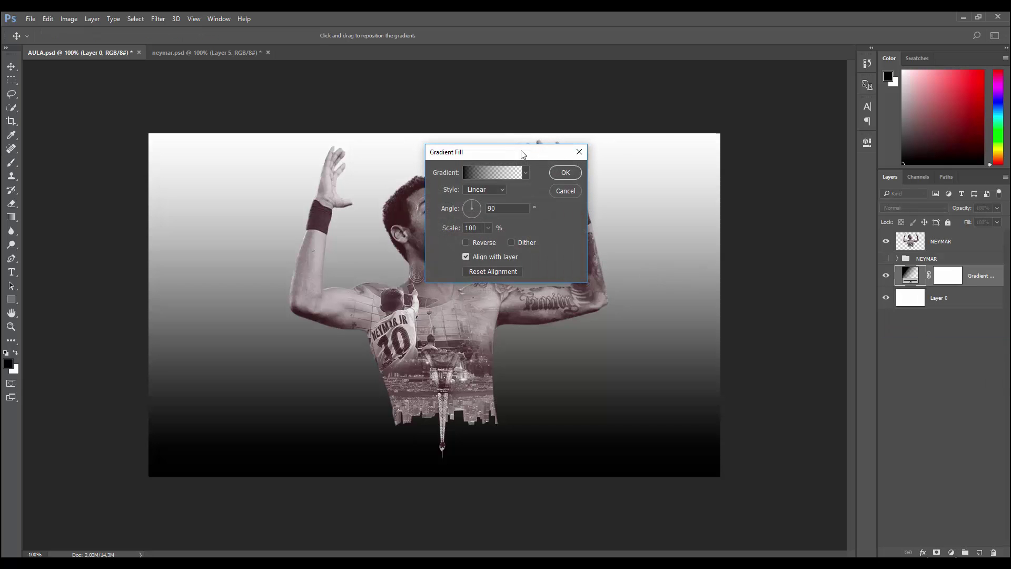
pyautogui.moveTo(523, 153); pyautogui.dragTo(704, 198)
# Set the gradient fill to Radial style, Reverse on, at 330% scale.
pyautogui.click(665, 234)
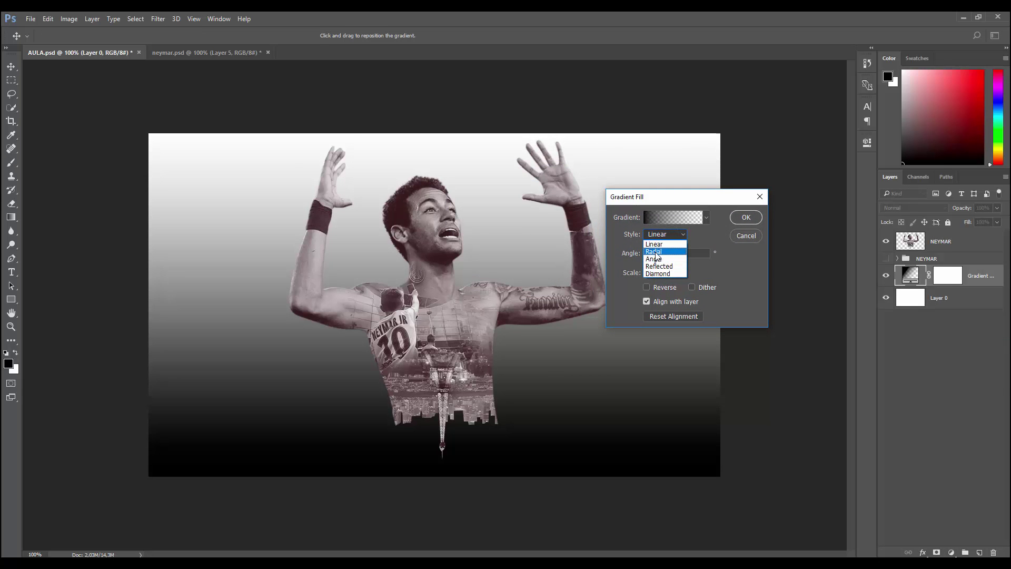
pyautogui.click(656, 252)
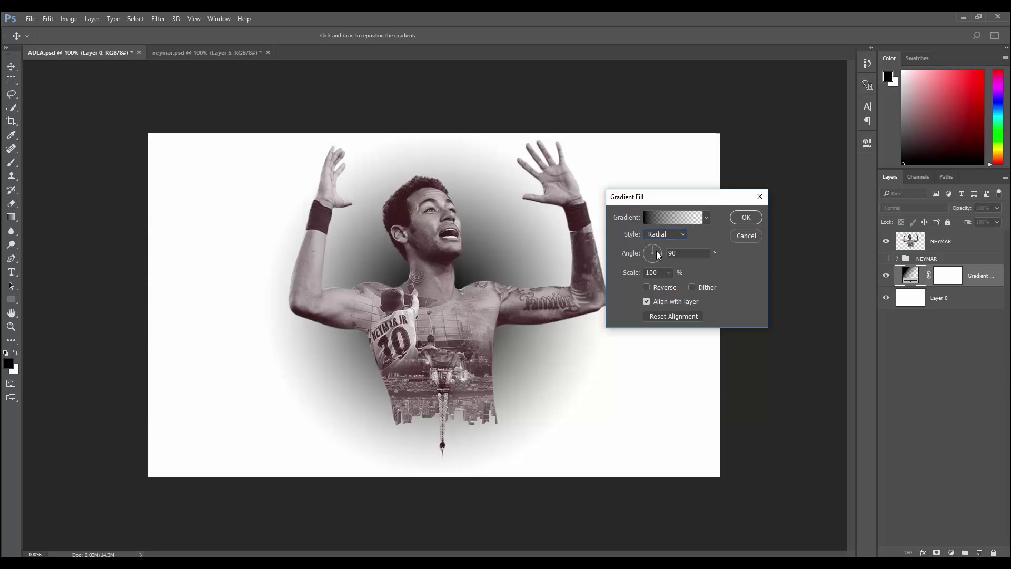
pyautogui.click(646, 287)
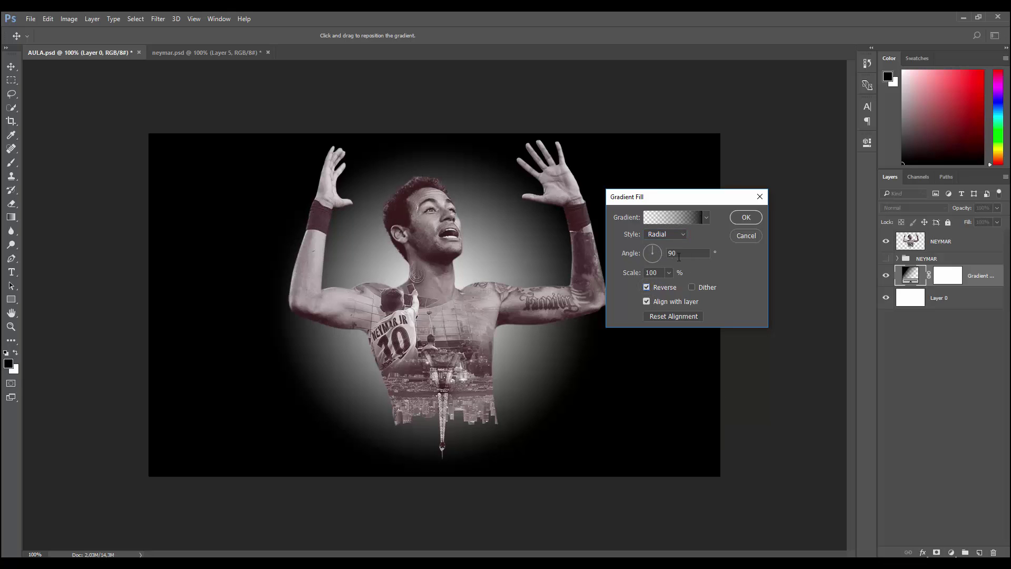
pyautogui.click(668, 273)
pyautogui.moveTo(681, 287); pyautogui.dragTo(681, 301)
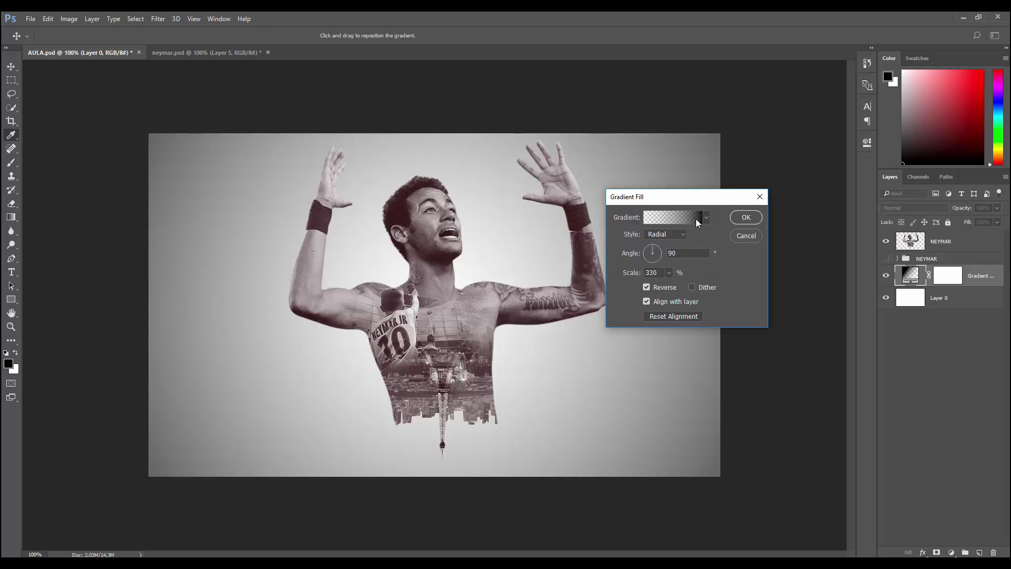
pyautogui.click(679, 217)
# Change the gradient's dark left stop to maroon and accept the edit.
pyautogui.moveTo(567, 120); pyautogui.dragTo(705, 134)
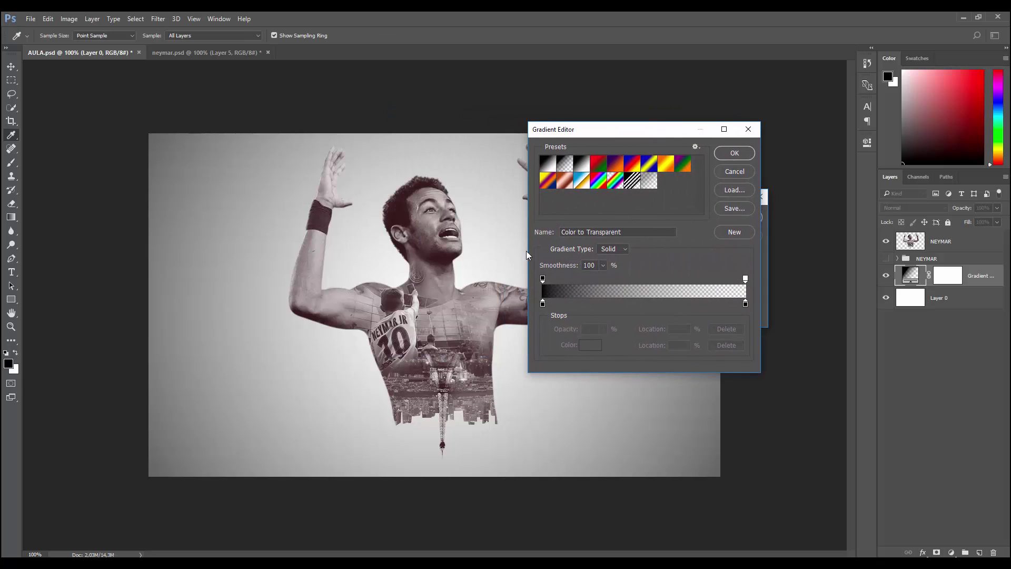
pyautogui.click(543, 304)
pyautogui.click(440, 233)
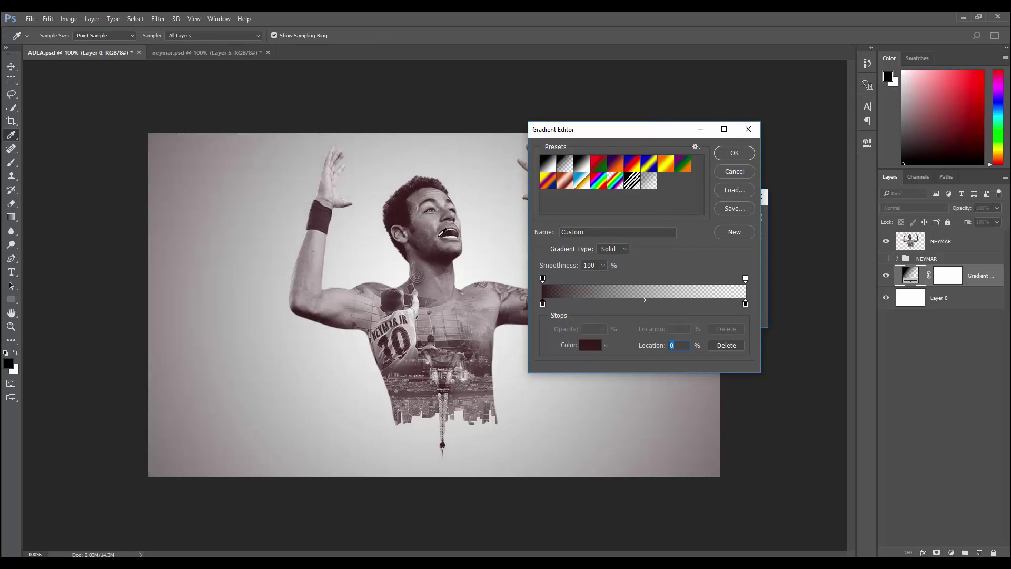
pyautogui.click(735, 154)
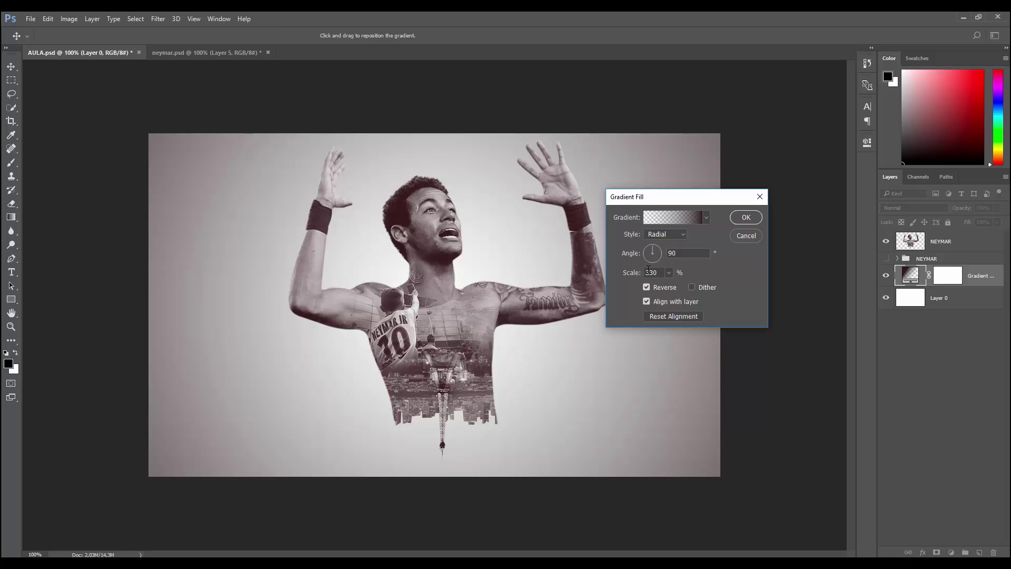
pyautogui.click(706, 217)
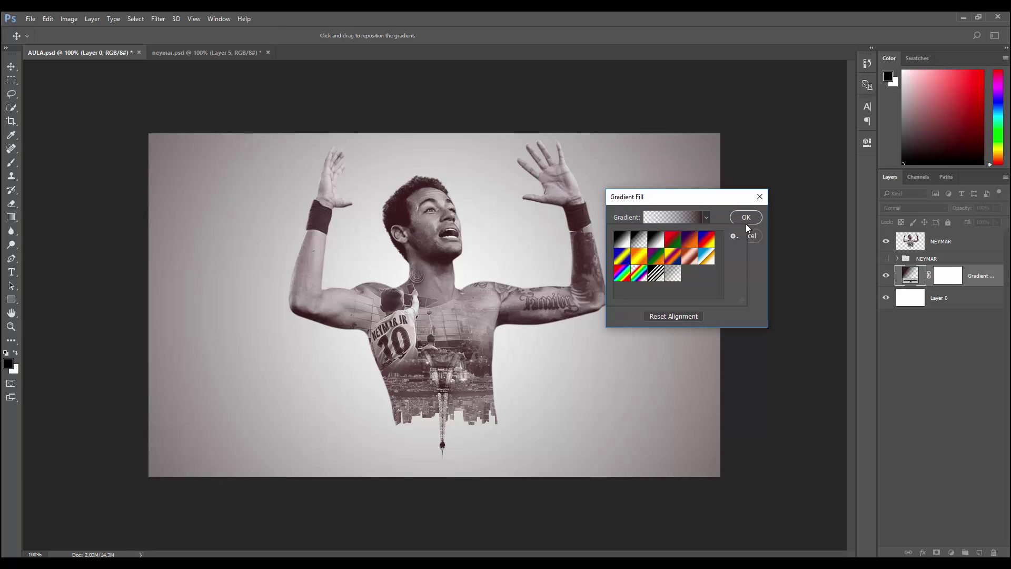
pyautogui.click(747, 272)
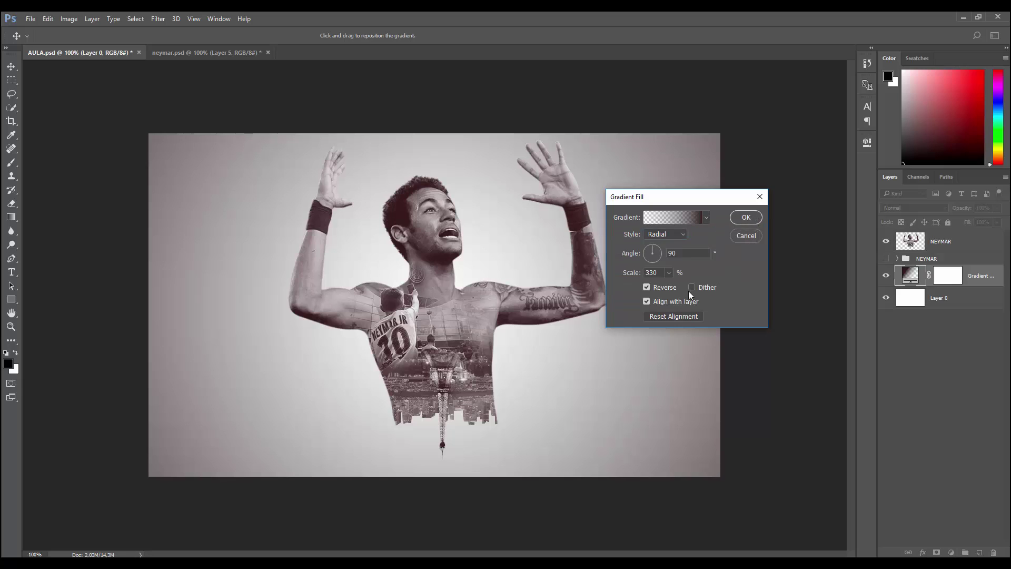
# Add a transparent opacity stop near the gradient's right end.
pyautogui.click(669, 272)
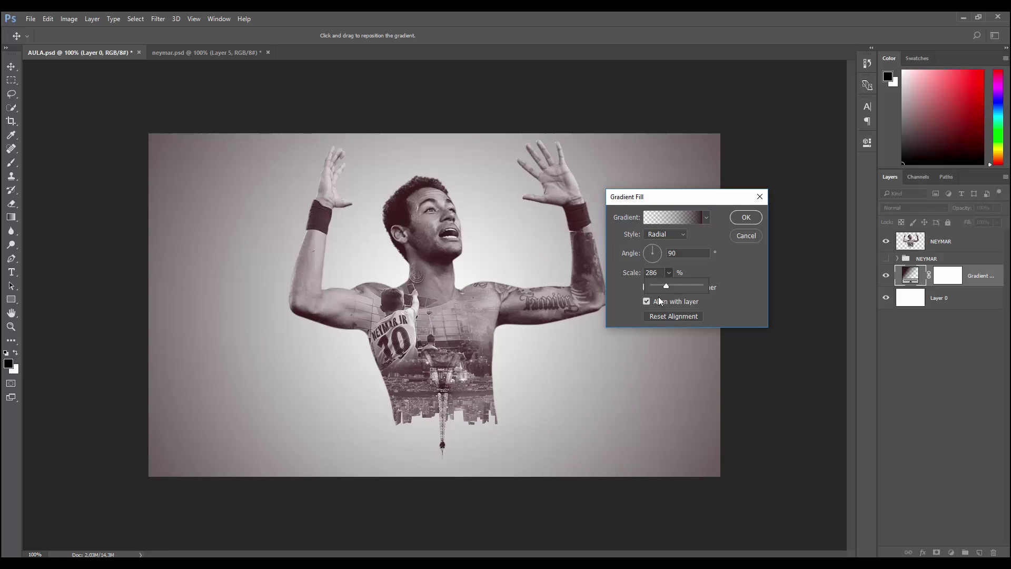
pyautogui.click(695, 218)
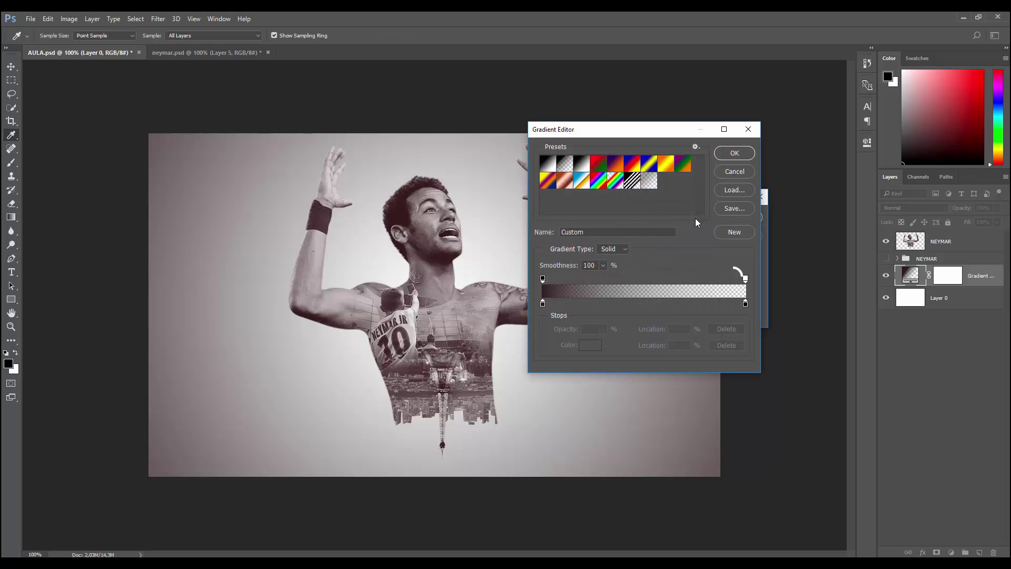
pyautogui.click(734, 279)
pyautogui.click(739, 175)
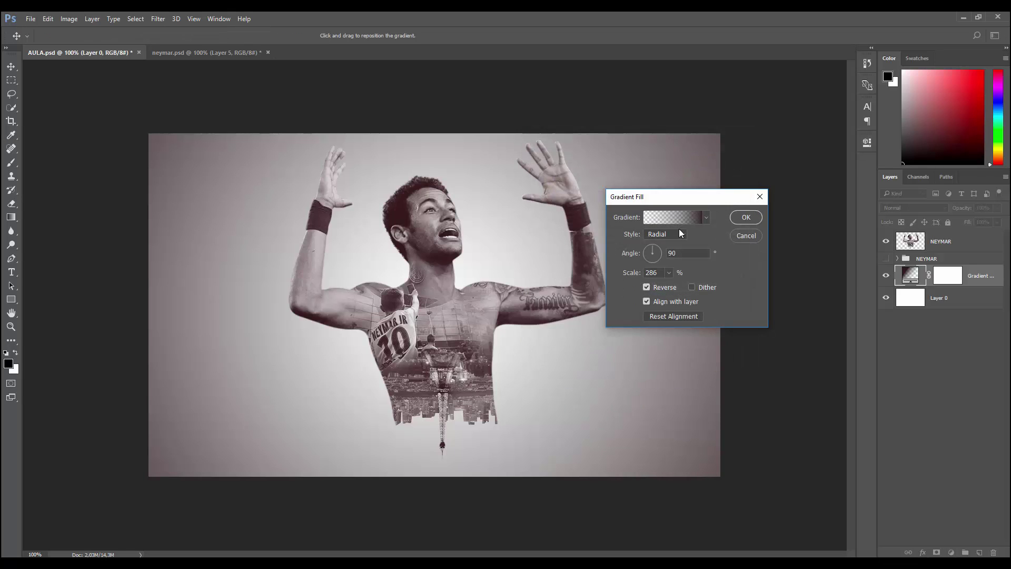
pyautogui.click(689, 218)
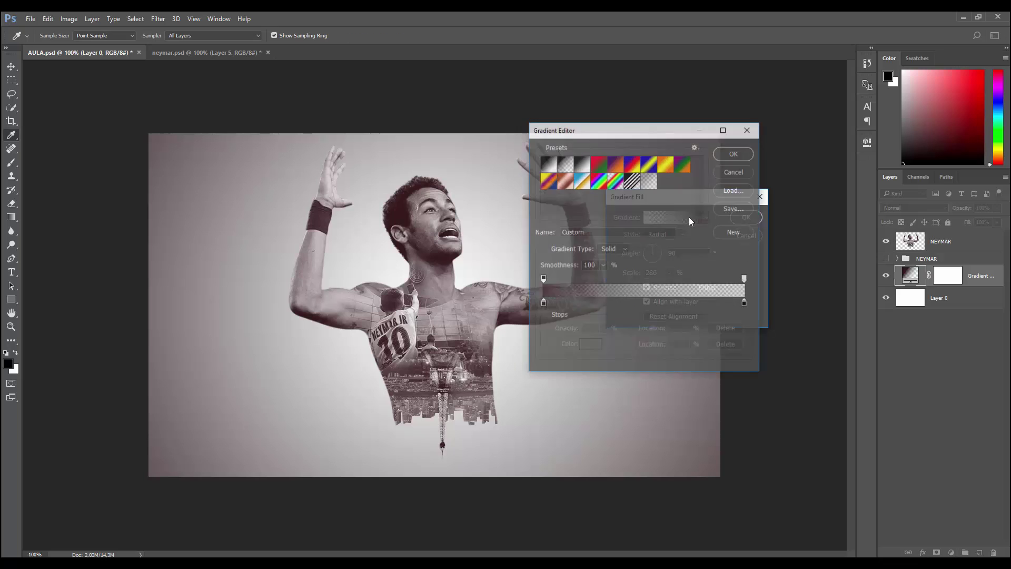
pyautogui.click(724, 278)
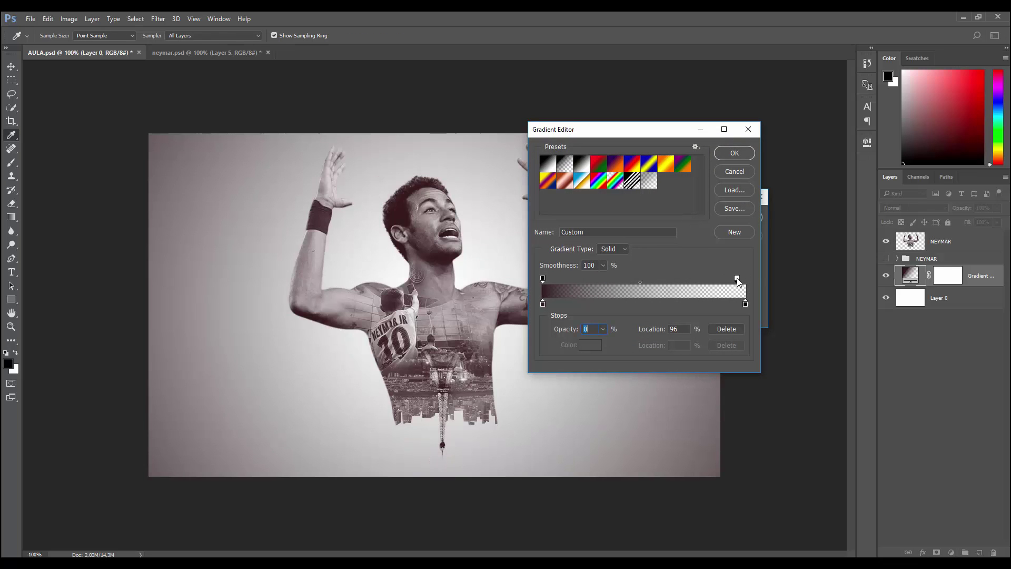
pyautogui.moveTo(737, 280); pyautogui.dragTo(730, 280)
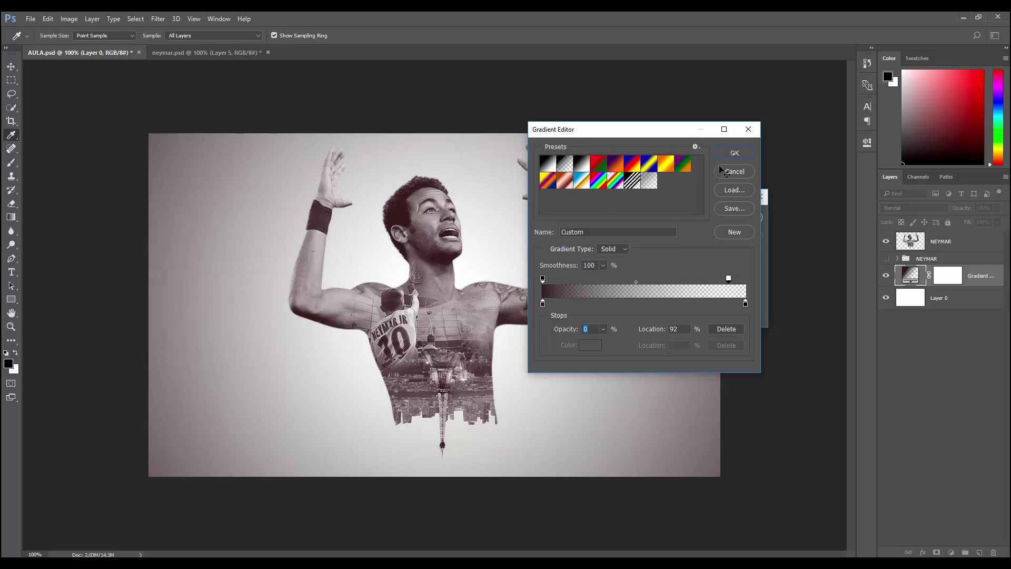
pyautogui.click(732, 154)
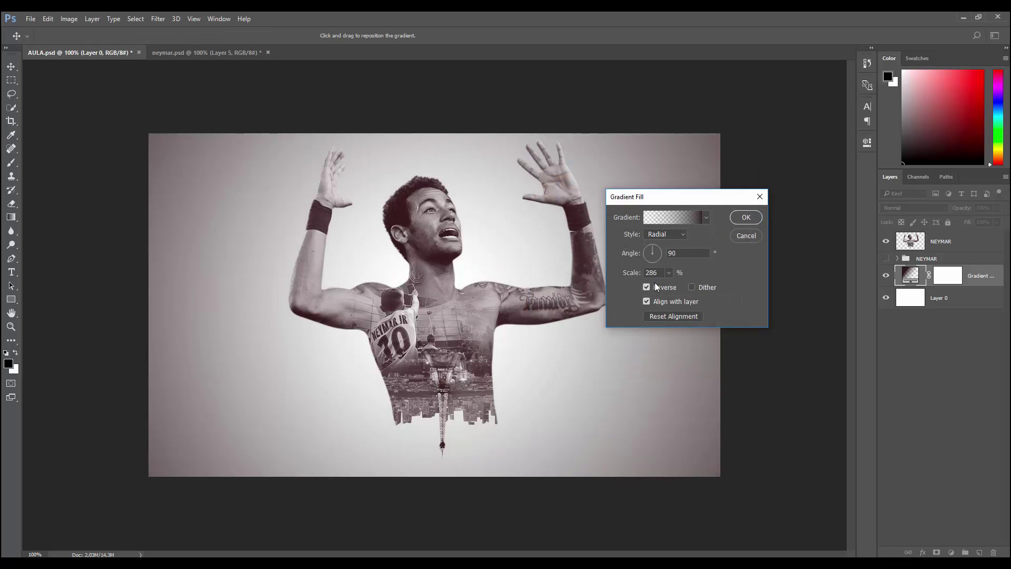
# Set the gradient scale to 363% and apply the radial gradient fill.
pyautogui.click(668, 272)
pyautogui.moveTo(668, 285); pyautogui.dragTo(688, 288)
pyautogui.moveTo(673, 287); pyautogui.dragTo(671, 287)
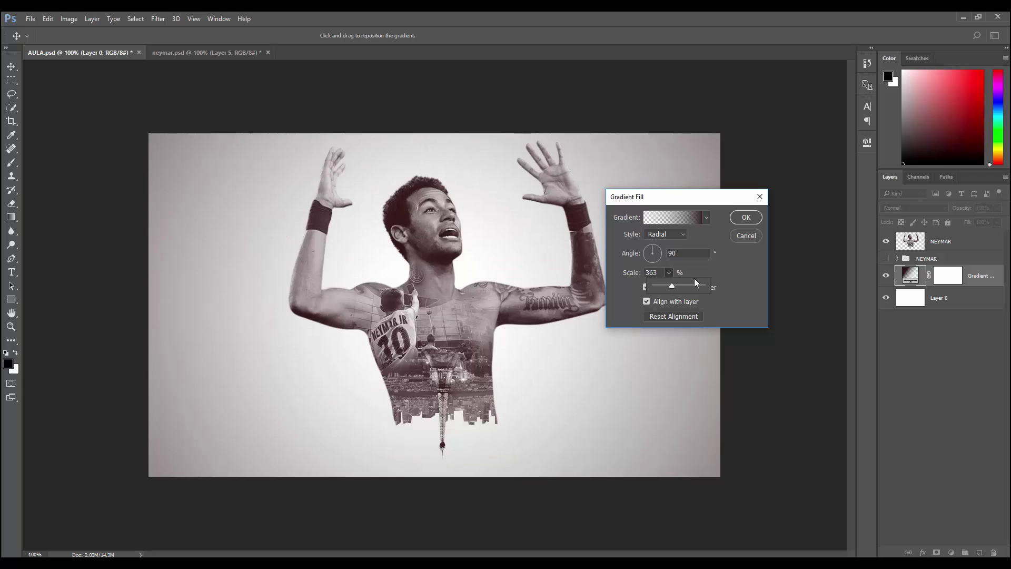
pyautogui.click(746, 218)
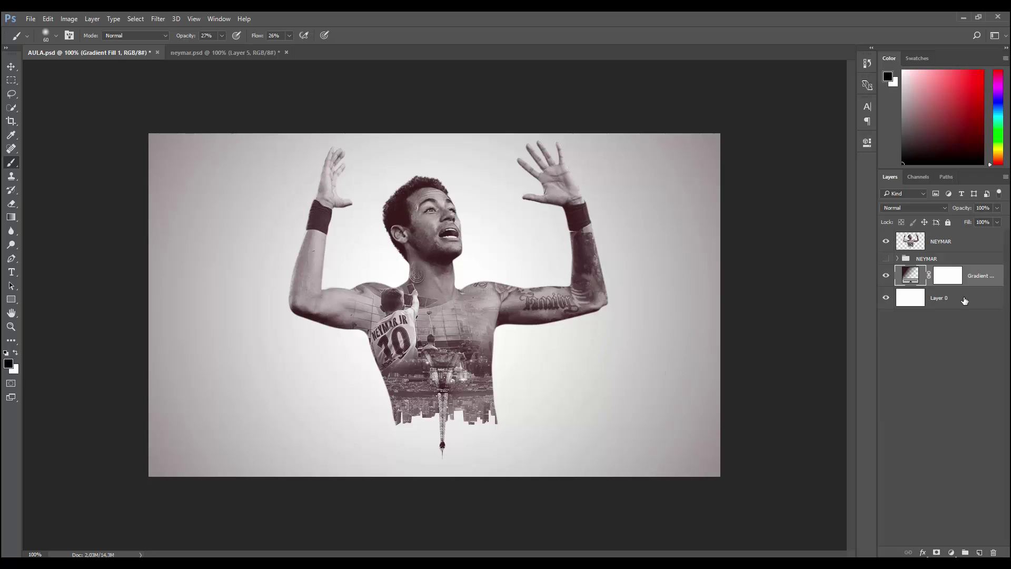
pyautogui.click(964, 300)
# Move the NEYMAR group below Layer 0 and drag a crowd photo onto the AULA canvas.
pyautogui.click(918, 259)
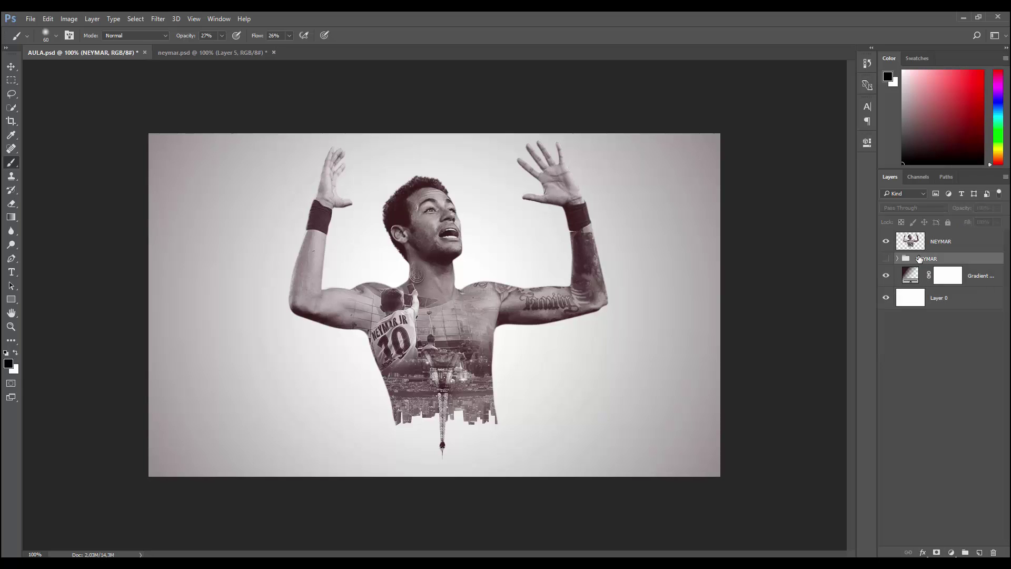
pyautogui.moveTo(919, 258); pyautogui.dragTo(919, 313)
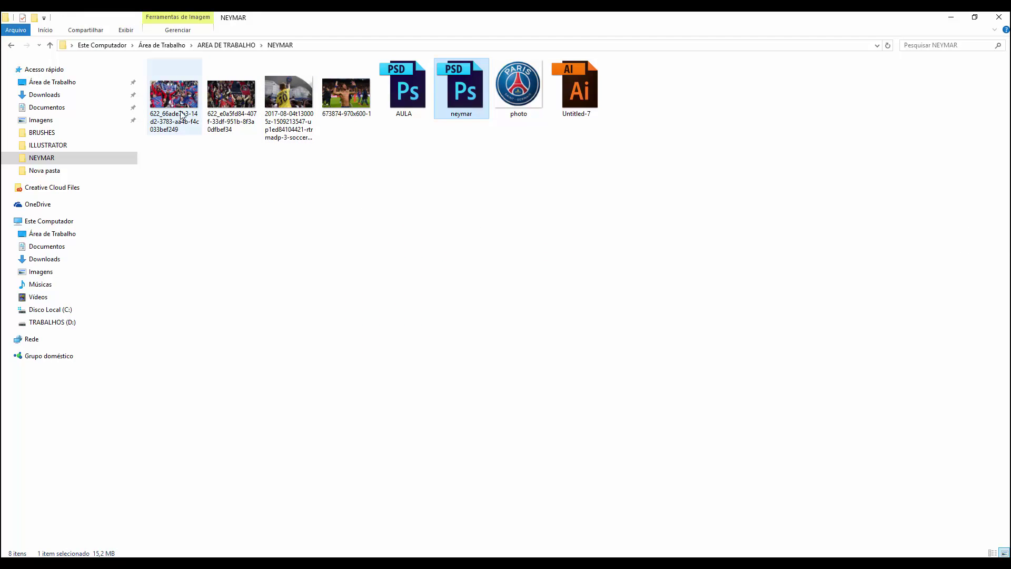
pyautogui.click(173, 98)
pyautogui.click(244, 114)
pyautogui.moveTo(243, 114); pyautogui.dragTo(472, 563)
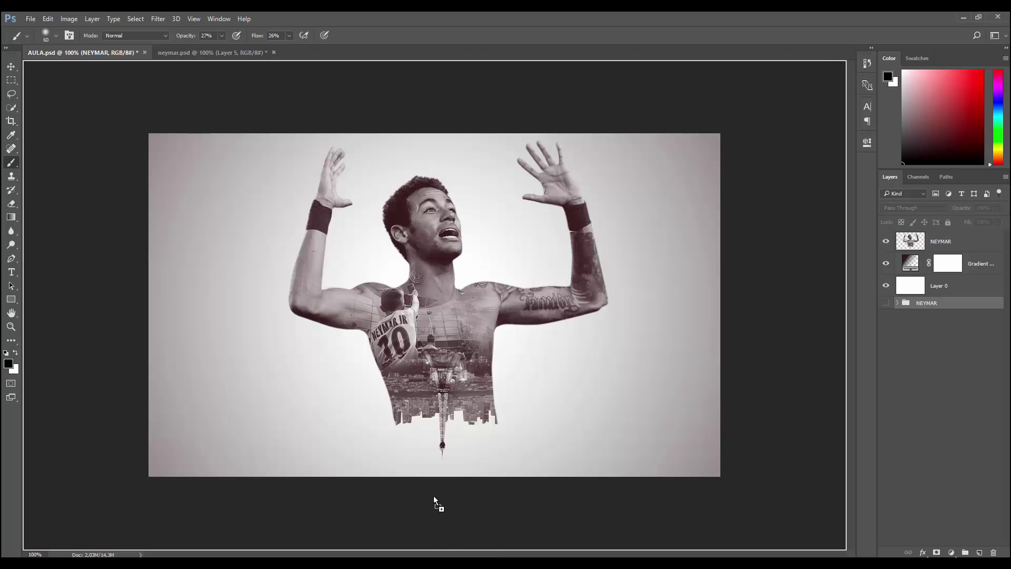
pyautogui.moveTo(471, 557); pyautogui.dragTo(376, 389)
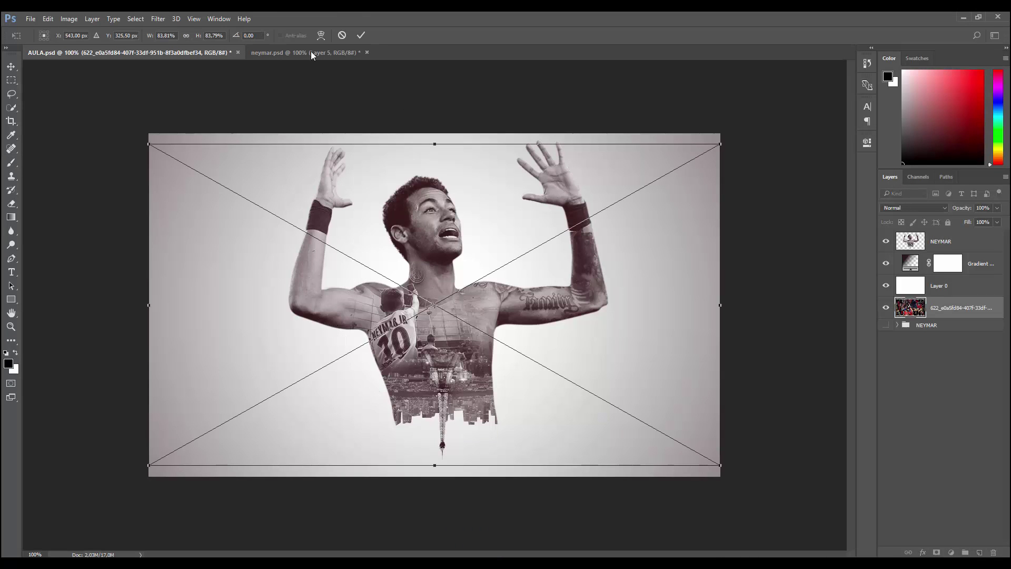
# Place the crowd photo above Layer 0, shrink it, and move it to the upper left.
pyautogui.press('b')
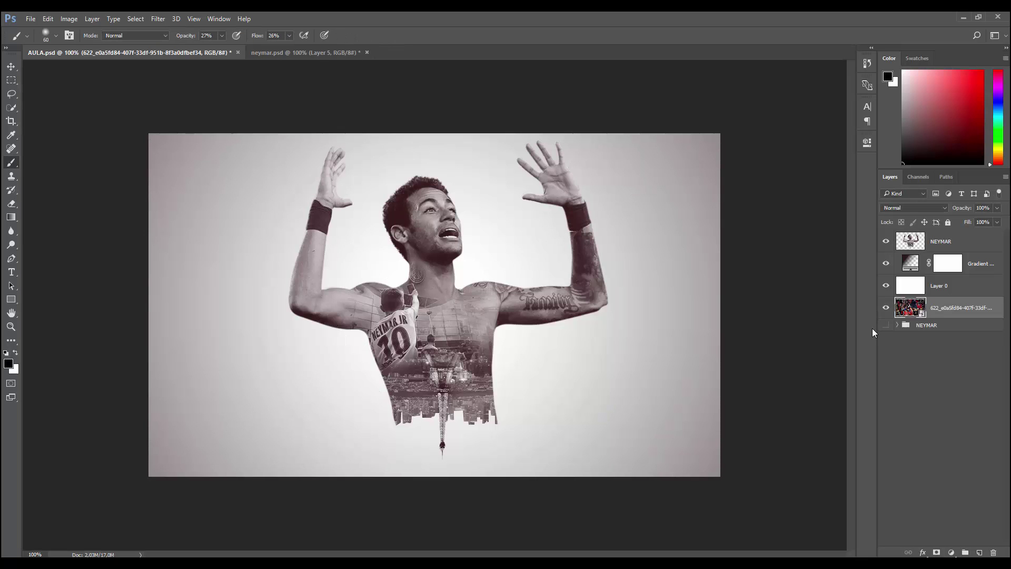
pyautogui.moveTo(954, 305); pyautogui.dragTo(955, 275)
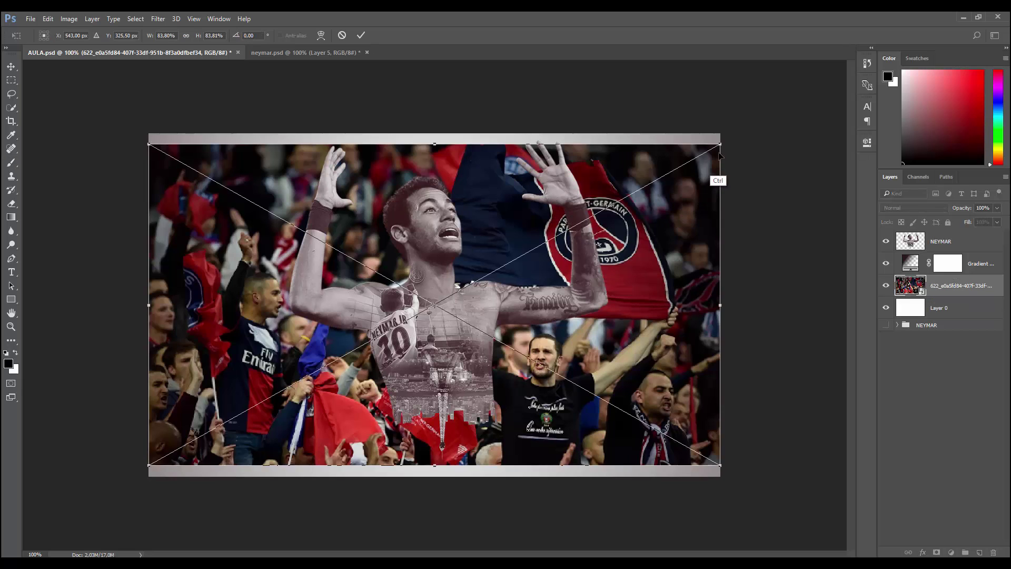
pyautogui.hotkey('ctrl', 't')
pyautogui.moveTo(720, 144)
pyautogui.mouseDown()
pyautogui.moveTo(652, 193)
pyautogui.moveTo(624, 199)
pyautogui.mouseUp()
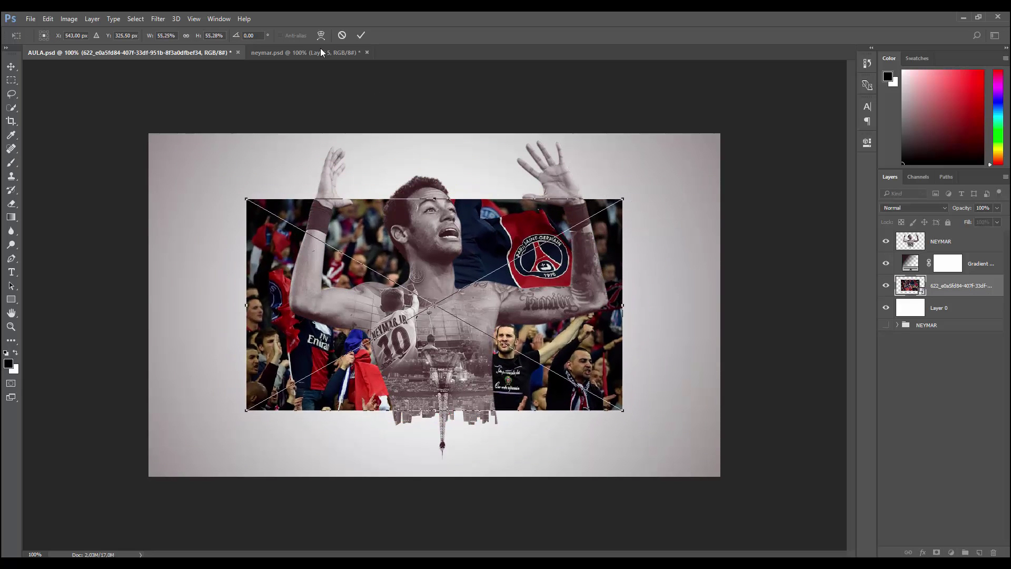
pyautogui.click(361, 35)
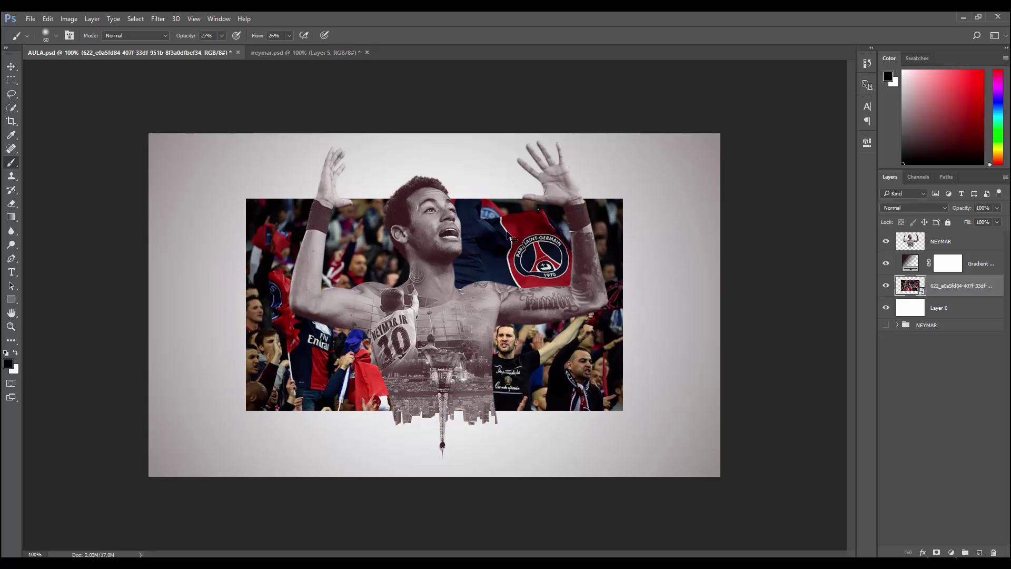
pyautogui.moveTo(516, 241); pyautogui.dragTo(386, 224)
pyautogui.moveTo(434, 202); pyautogui.dragTo(396, 208)
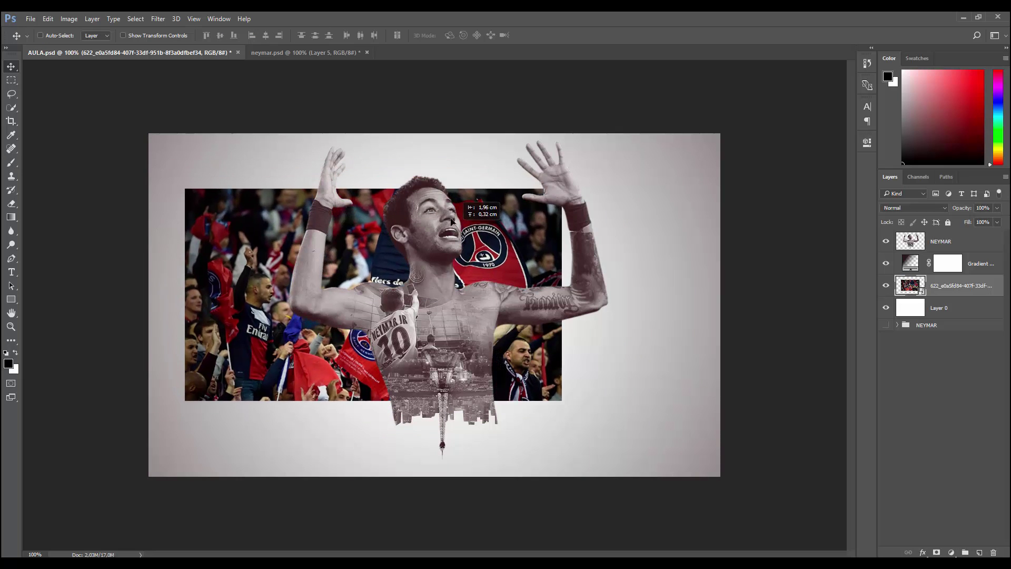
# Shrink the crowd photo further to about 47% and nudge it into place.
pyautogui.hotkey('ctrl', 't')
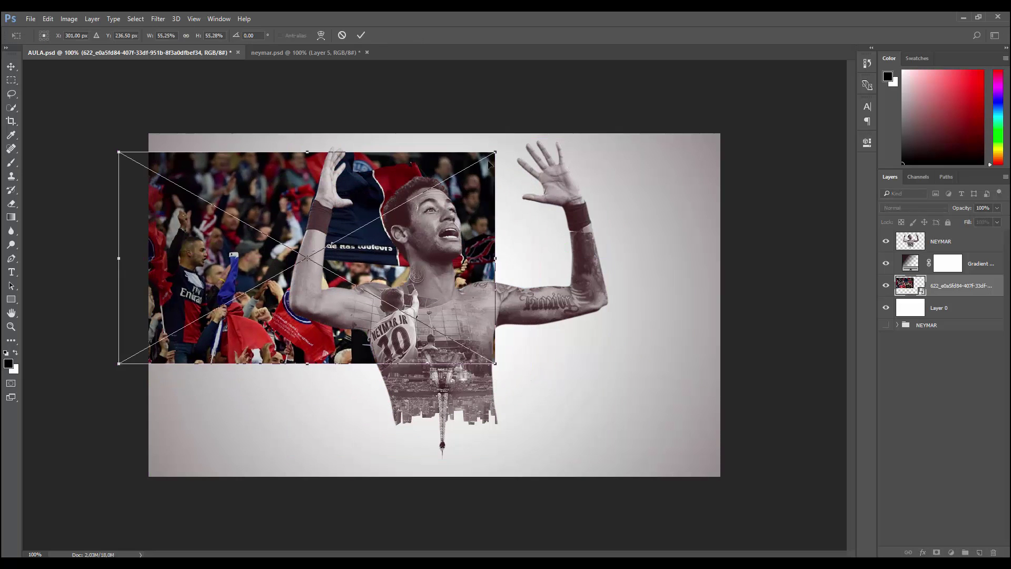
pyautogui.moveTo(496, 151); pyautogui.dragTo(467, 166)
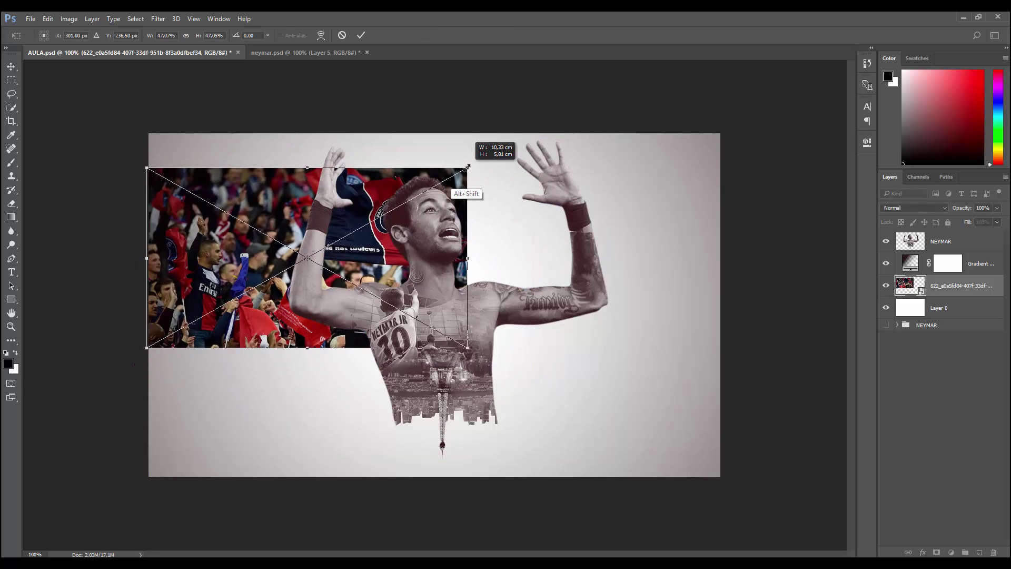
pyautogui.click(361, 35)
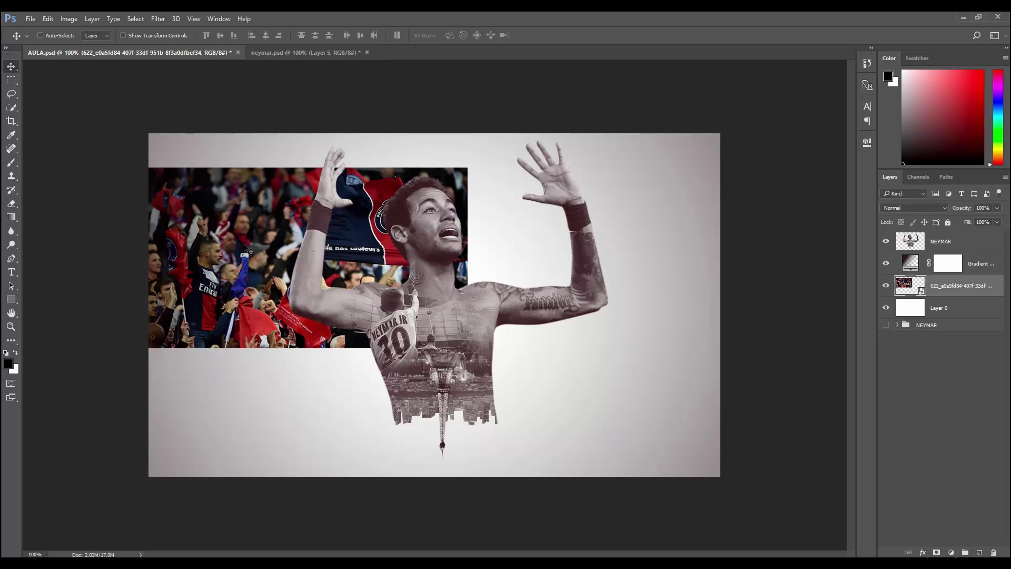
pyautogui.moveTo(234, 249); pyautogui.dragTo(243, 245)
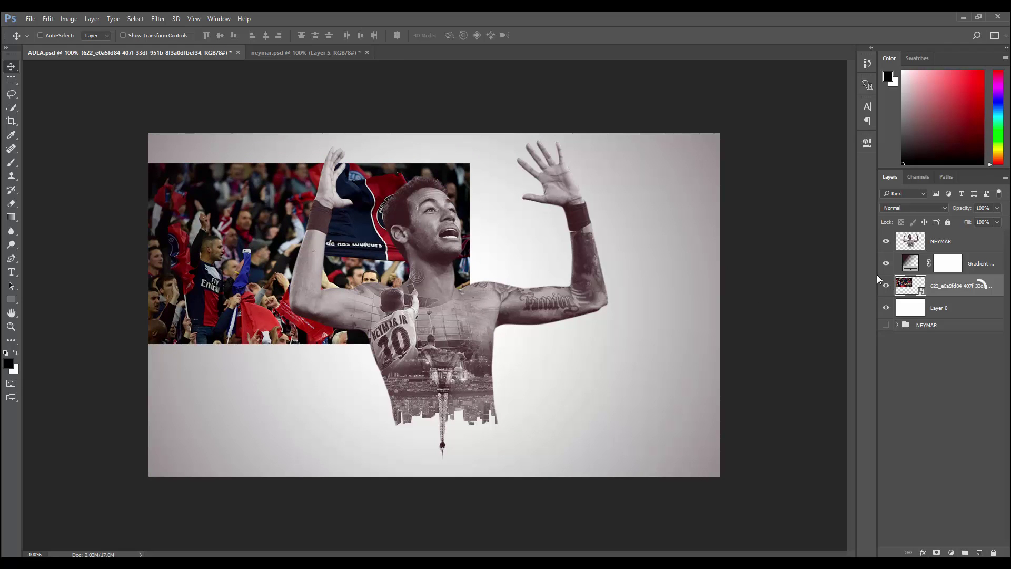
# Rasterize the crowd layer and desaturate it to black and white.
pyautogui.rightClick(979, 284)
pyautogui.click(883, 249)
pyautogui.hotkey('ctrl', 'shift', 'u')
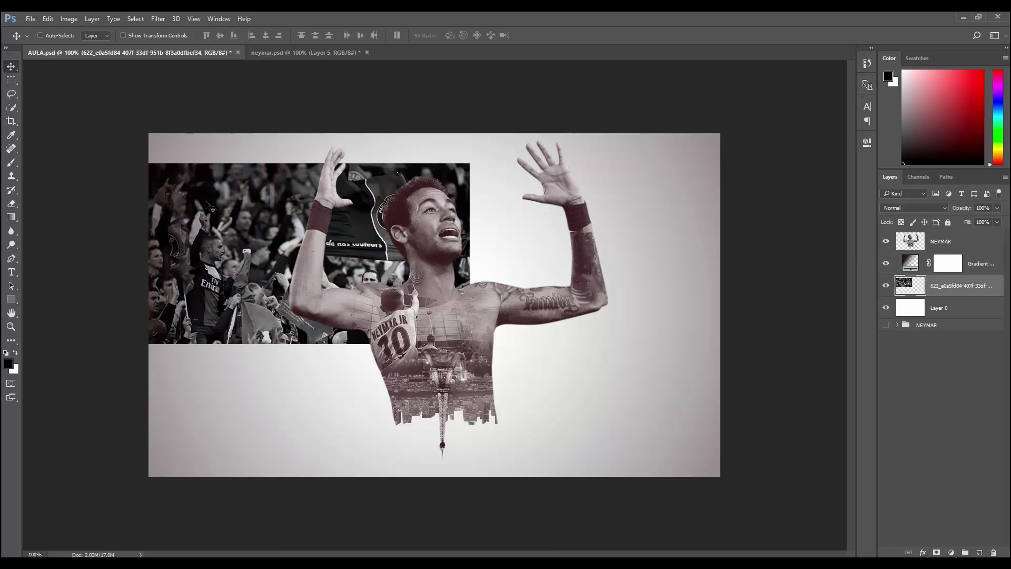
pyautogui.hotkey('ctrl', 'z')
pyautogui.hotkey('ctrl', 'z')
pyautogui.hotkey('ctrl', 'z')
# Add a black mask to the crowd layer and set the brush flow to 41%.
pyautogui.keyDown('alt'); pyautogui.click(937, 553); pyautogui.keyUp('alt')
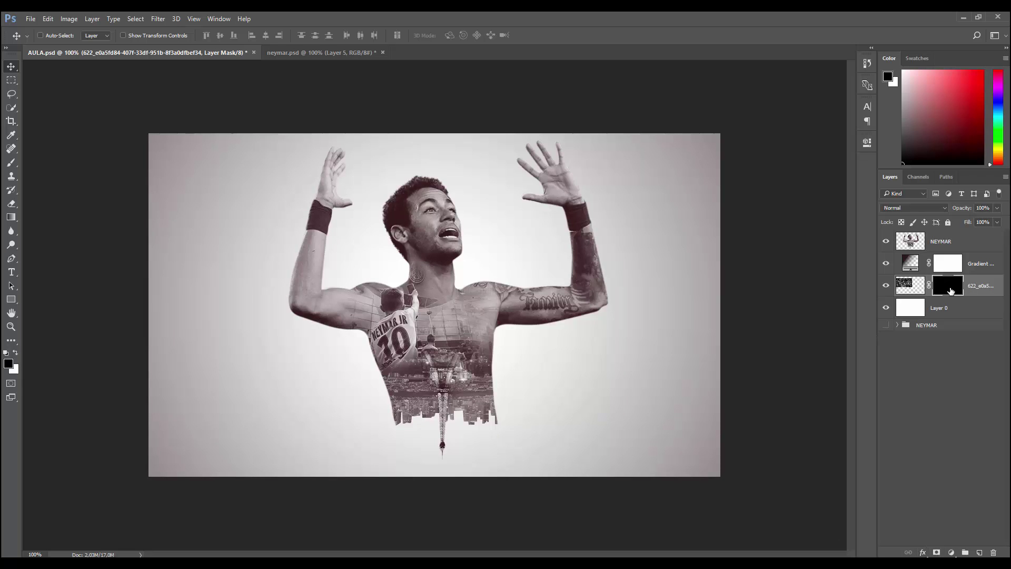
pyautogui.rightClick(459, 259)
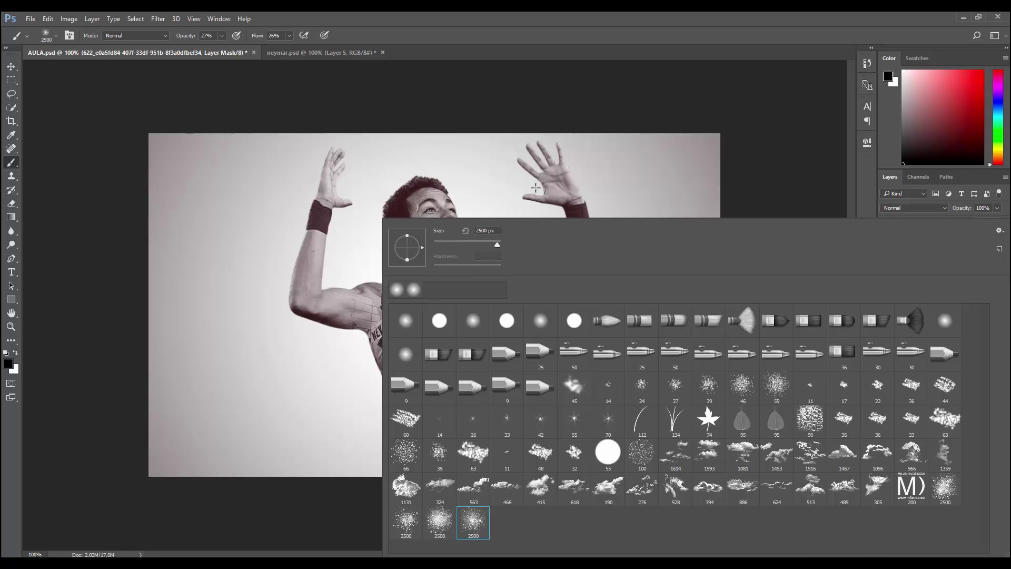
pyautogui.press('Return')
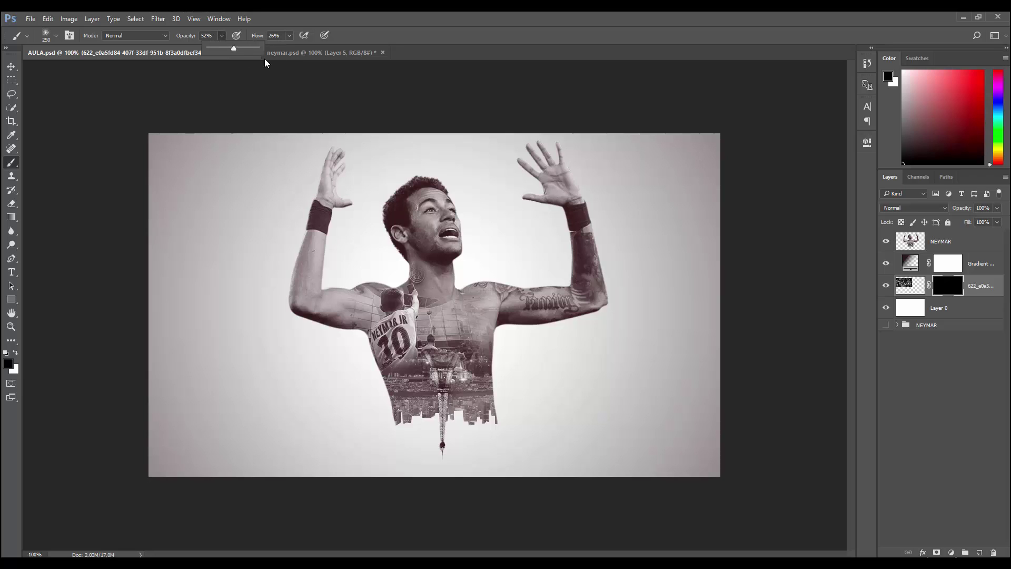
pyautogui.click(289, 35)
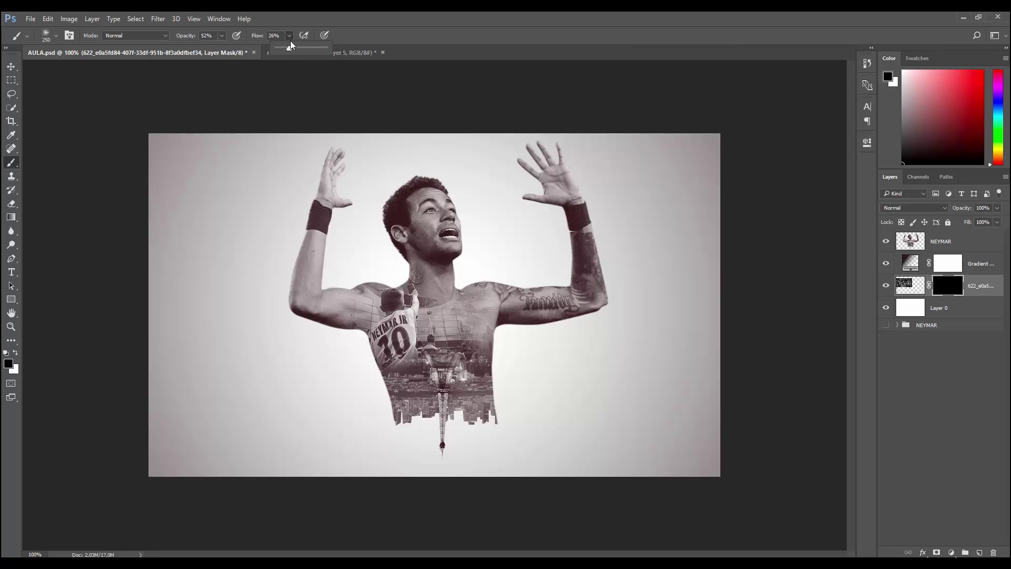
pyautogui.moveTo(287, 48); pyautogui.dragTo(297, 48)
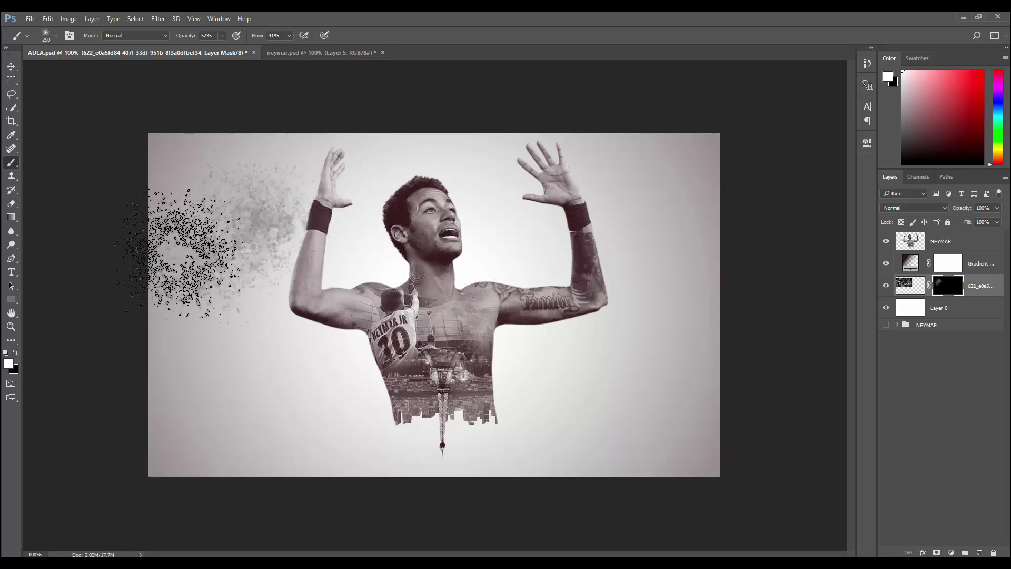
pyautogui.moveTo(234, 240); pyautogui.dragTo(385, 282)
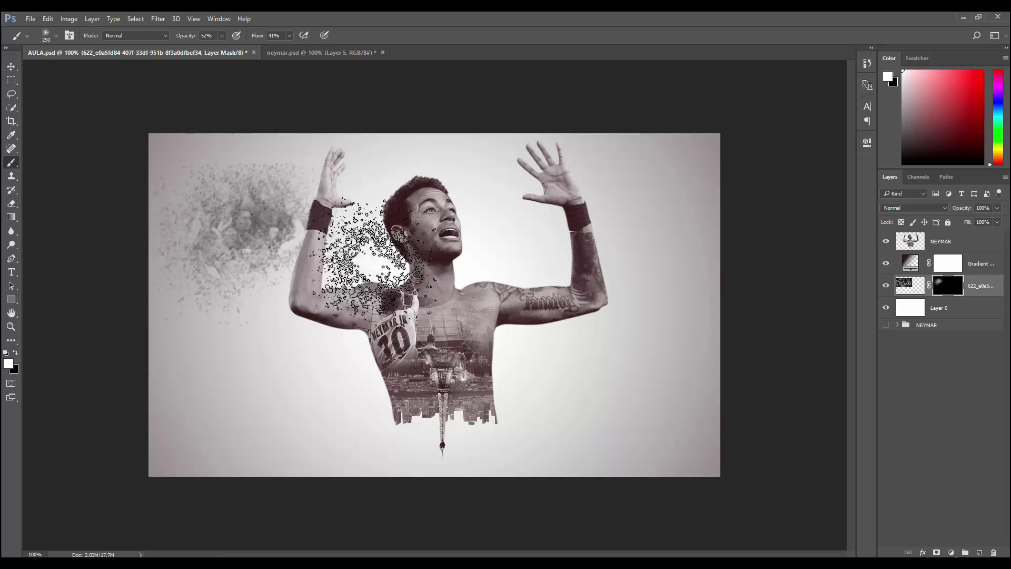
pyautogui.hotkey('ctrl', 'alt')
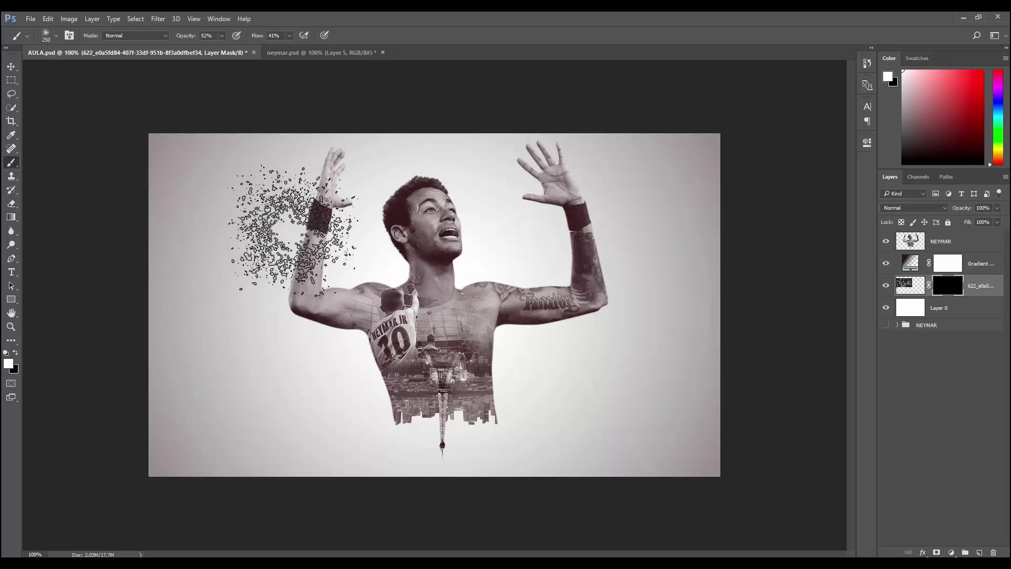
# Pick a large particle brush for painting the crowd mask.
pyautogui.rightClick(303, 220)
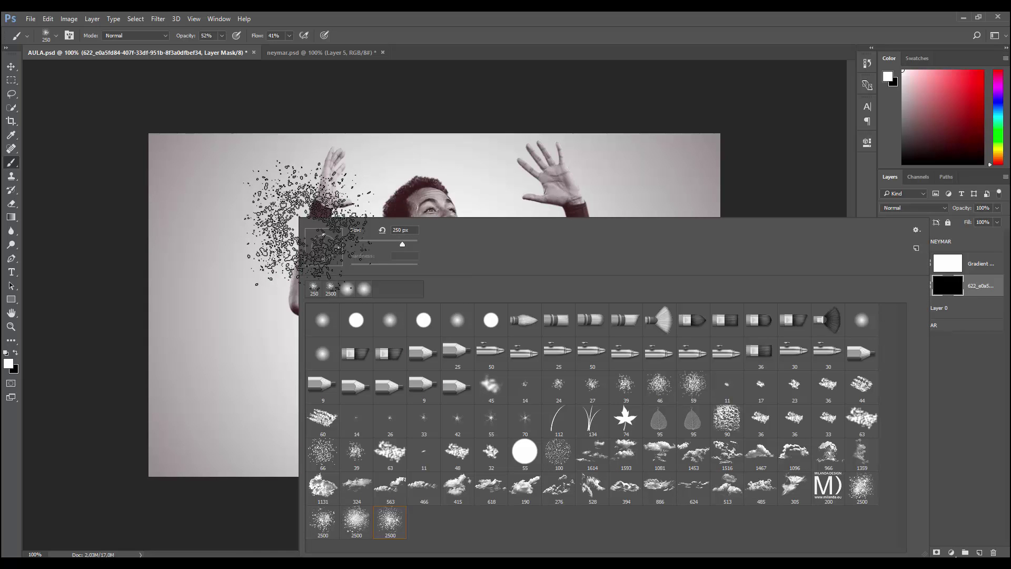
pyautogui.click(331, 521)
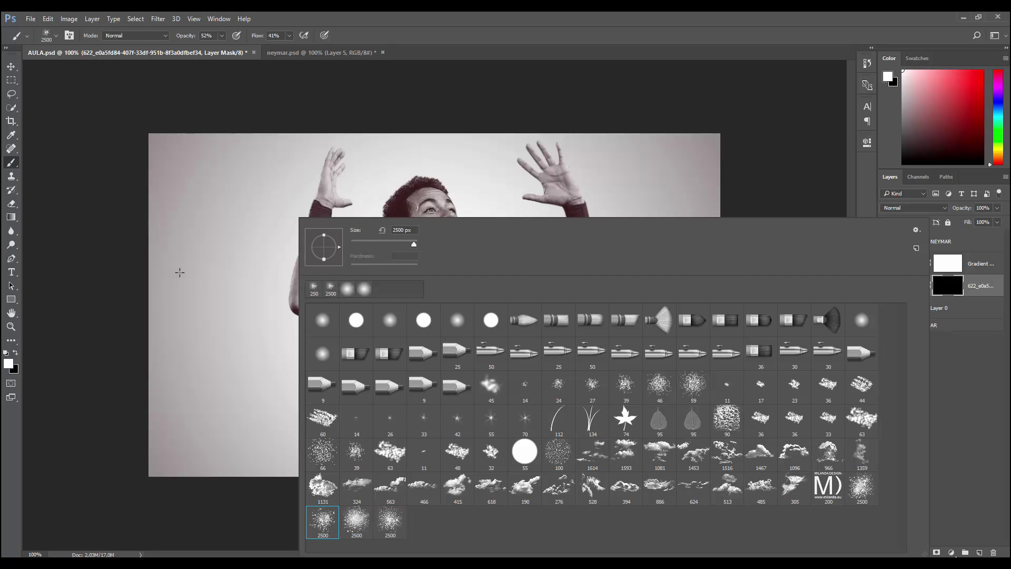
pyautogui.press('Return')
pyautogui.click(261, 203)
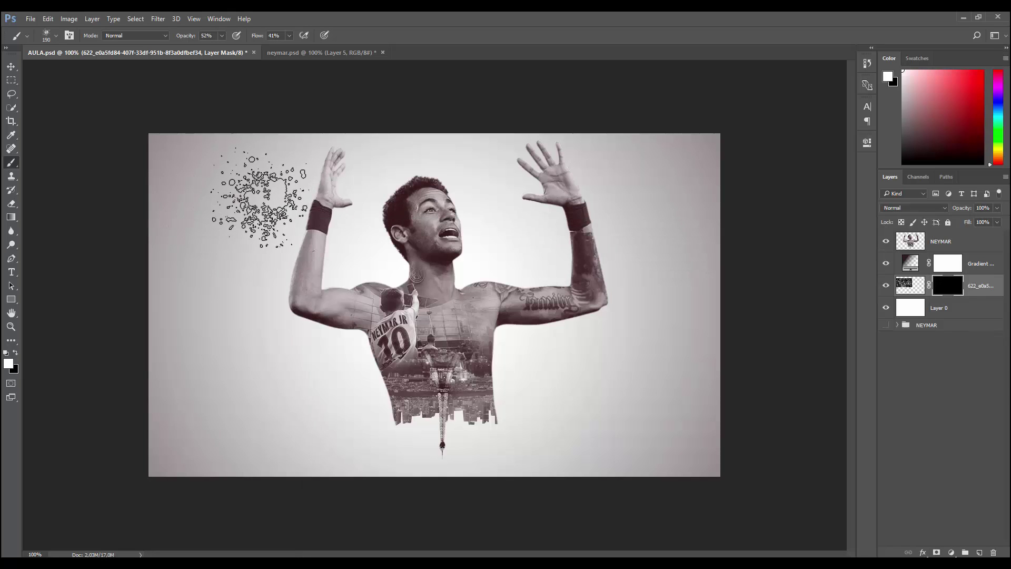
# Paint crowd particles around the raised arm, wrist and lower left side.
pyautogui.moveTo(201, 217)
pyautogui.mouseDown()
pyautogui.moveTo(237, 215)
pyautogui.moveTo(193, 260)
pyautogui.moveTo(226, 214)
pyautogui.moveTo(313, 197)
pyautogui.moveTo(252, 237)
pyautogui.moveTo(226, 226)
pyautogui.moveTo(237, 260)
pyautogui.moveTo(316, 235)
pyautogui.moveTo(192, 282)
pyautogui.moveTo(219, 236)
pyautogui.moveTo(316, 242)
pyautogui.moveTo(203, 239)
pyautogui.moveTo(208, 213)
pyautogui.moveTo(269, 214)
pyautogui.moveTo(208, 211)
pyautogui.mouseUp()
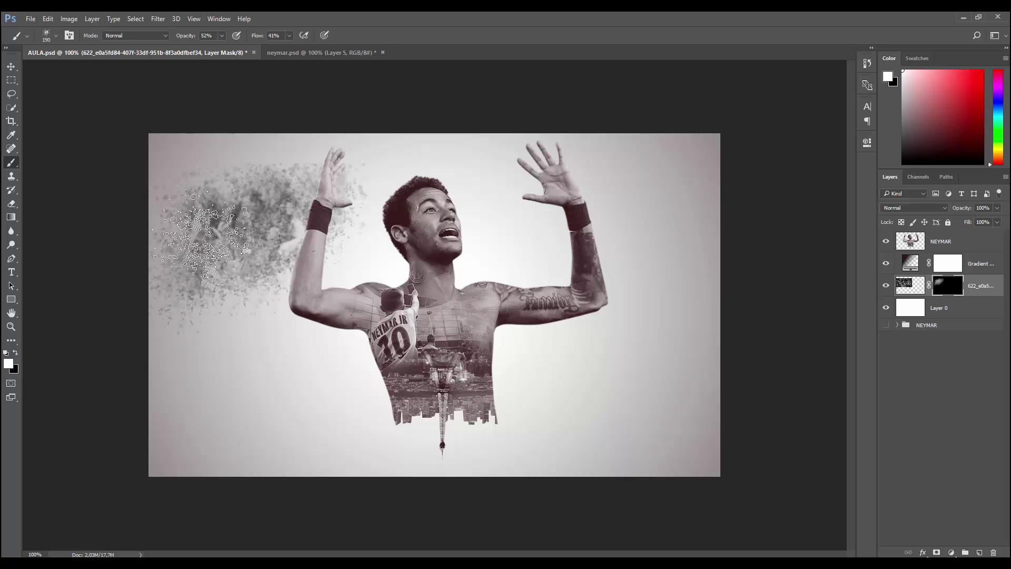
pyautogui.moveTo(284, 224)
pyautogui.mouseDown()
pyautogui.moveTo(358, 227)
pyautogui.moveTo(239, 263)
pyautogui.mouseUp()
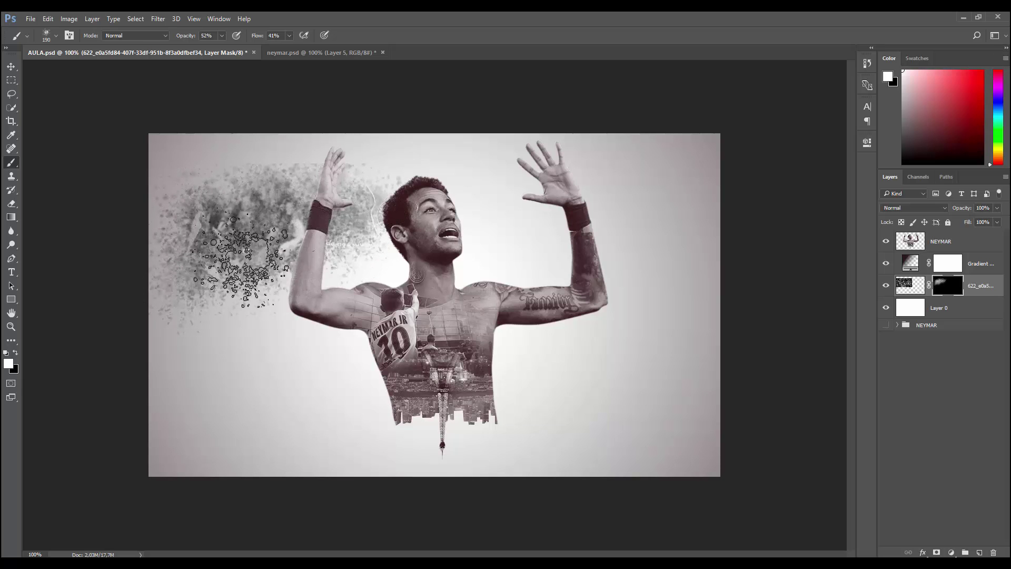
pyautogui.moveTo(201, 197)
pyautogui.mouseDown()
pyautogui.moveTo(293, 153)
pyautogui.moveTo(350, 169)
pyautogui.moveTo(230, 274)
pyautogui.mouseUp()
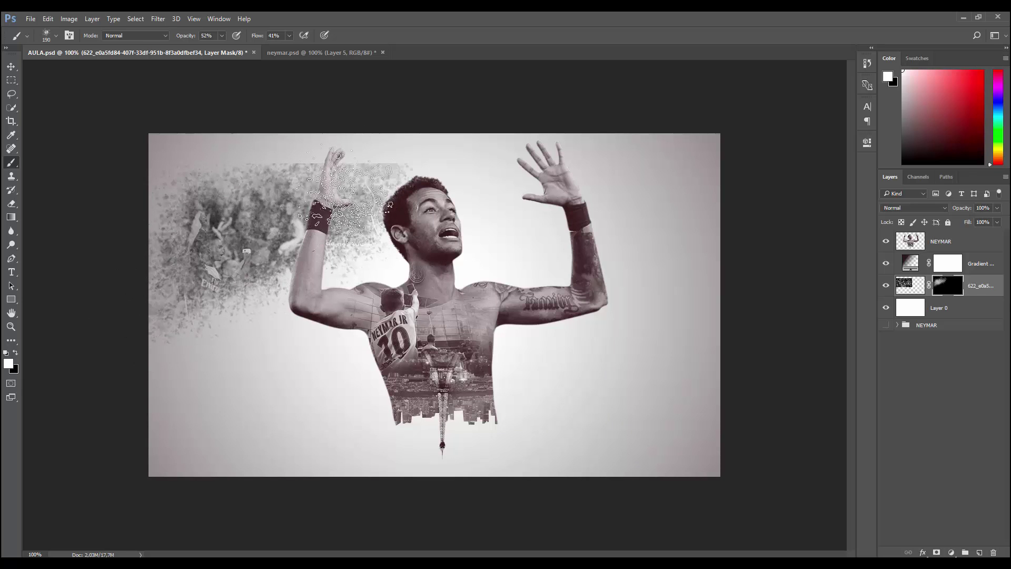
pyautogui.moveTo(345, 197)
pyautogui.mouseDown()
pyautogui.moveTo(392, 153)
pyautogui.moveTo(250, 216)
pyautogui.mouseUp()
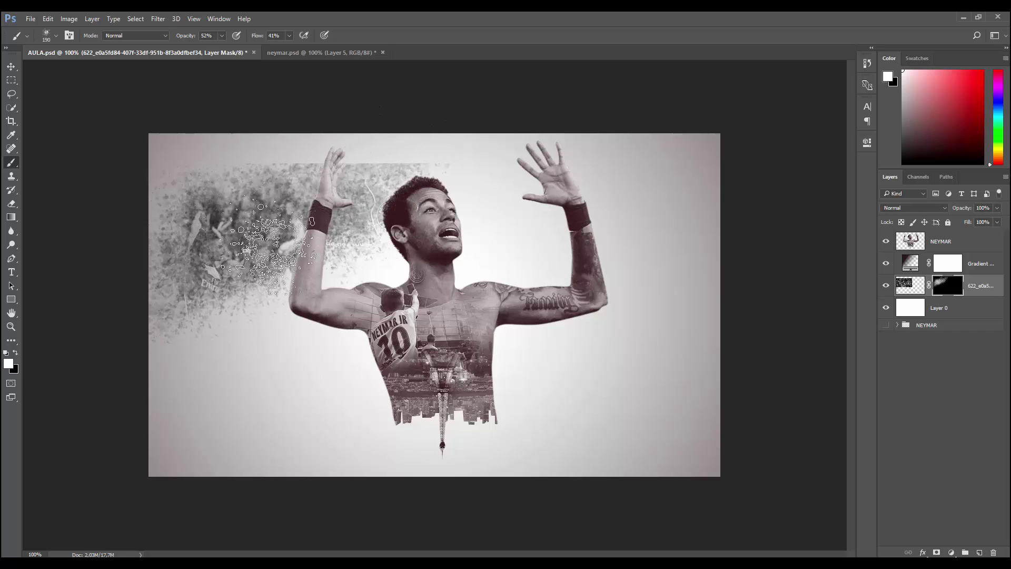
pyautogui.moveTo(168, 237); pyautogui.dragTo(290, 241)
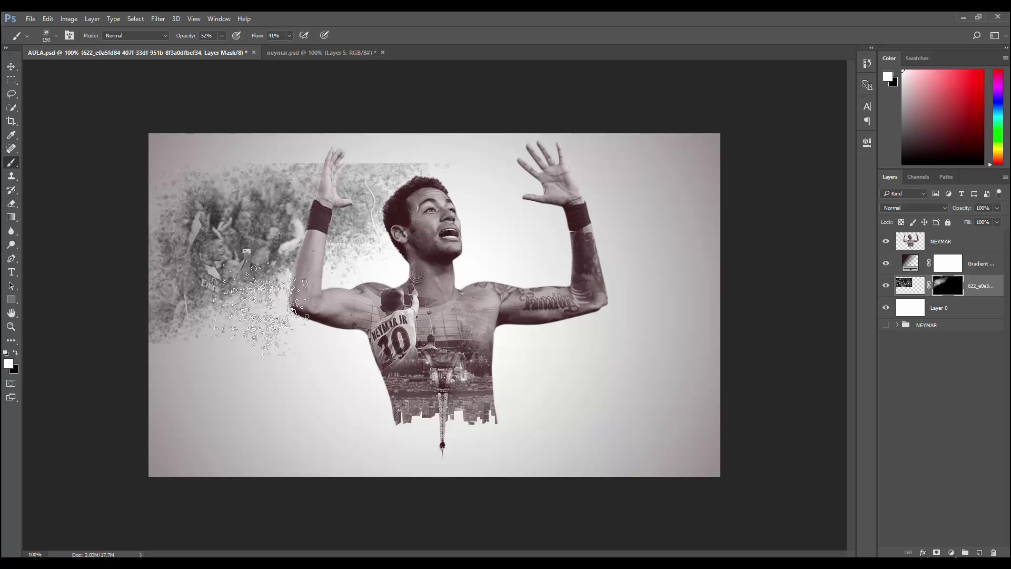
pyautogui.moveTo(258, 306); pyautogui.dragTo(216, 324)
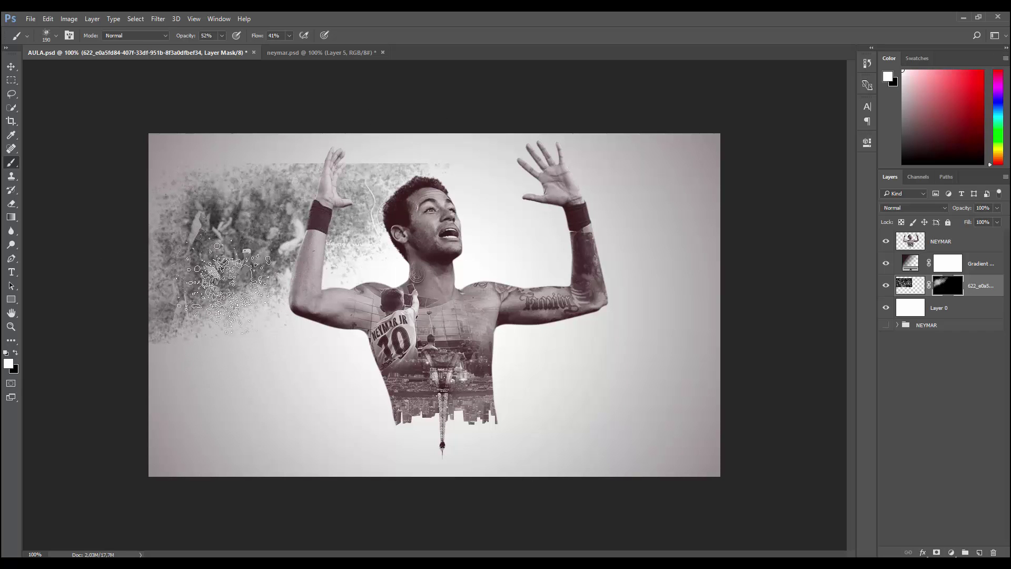
pyautogui.press(']')
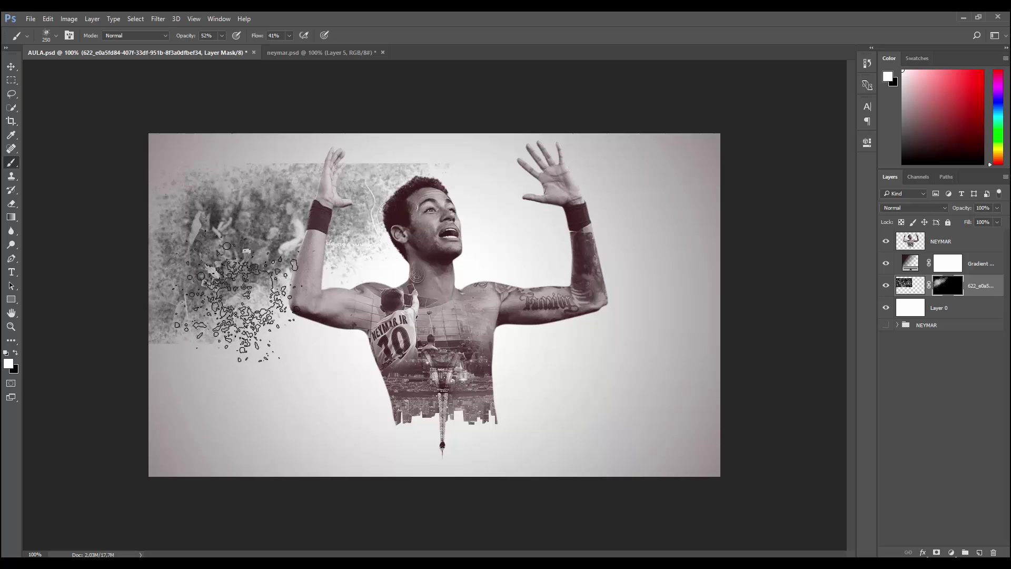
pyautogui.moveTo(216, 337); pyautogui.dragTo(232, 339)
pyautogui.press('x')
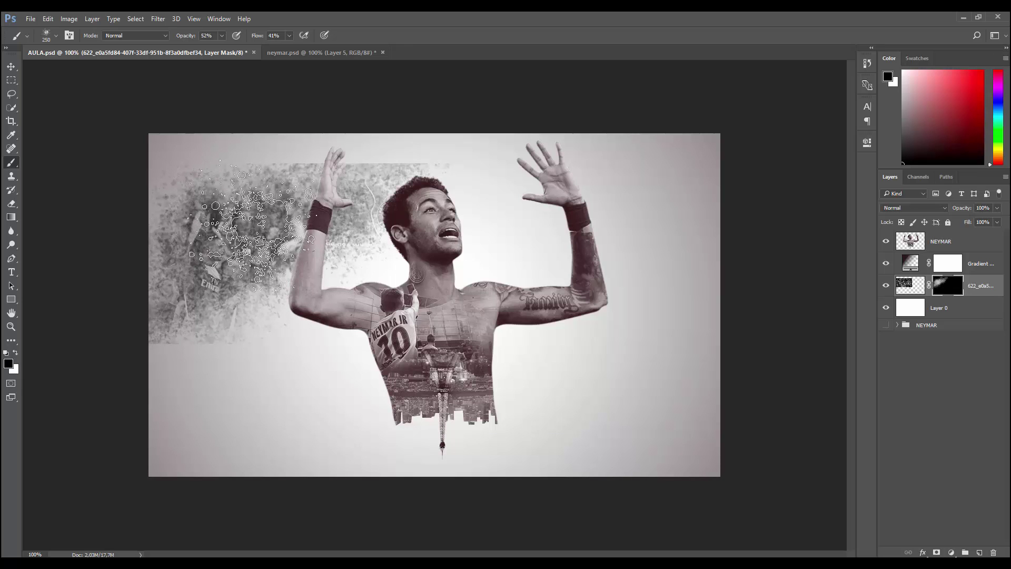
# Paint denser crowd particles near the raised wrist and left edge, resizing the brush.
pyautogui.press('x')
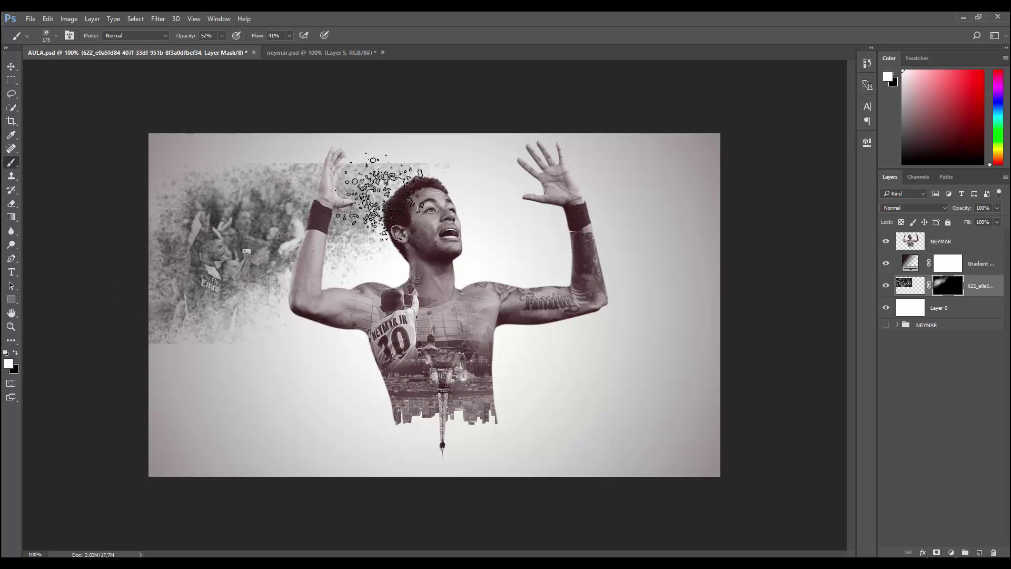
pyautogui.moveTo(316, 232); pyautogui.dragTo(237, 219)
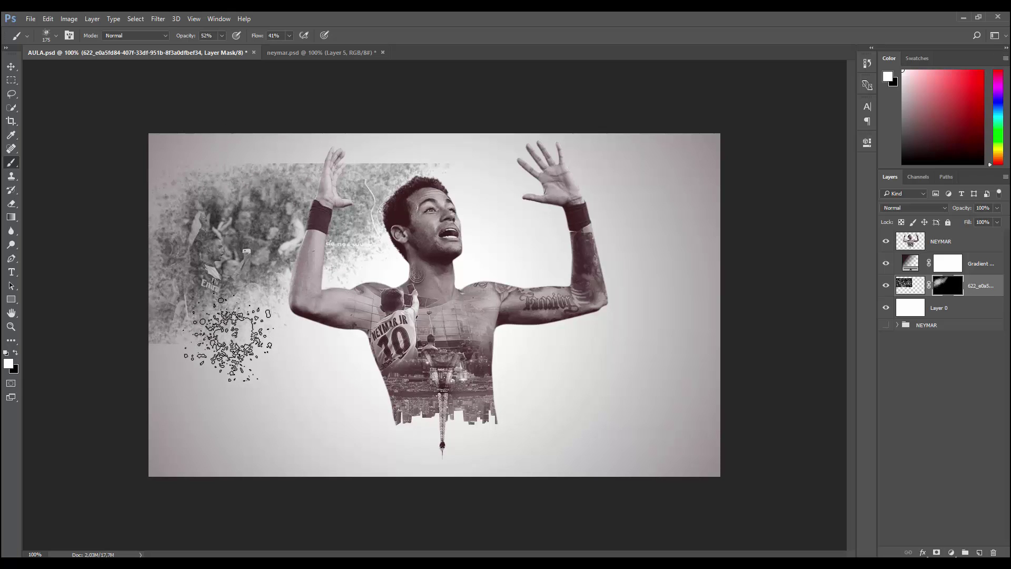
pyautogui.press(']')
pyautogui.press(']')
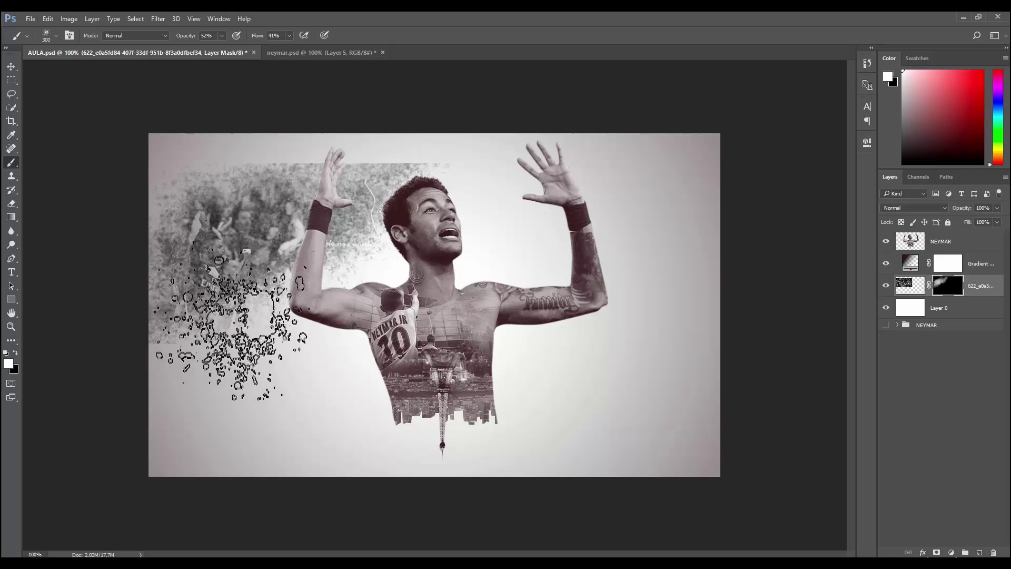
pyautogui.press(']')
pyautogui.press('x')
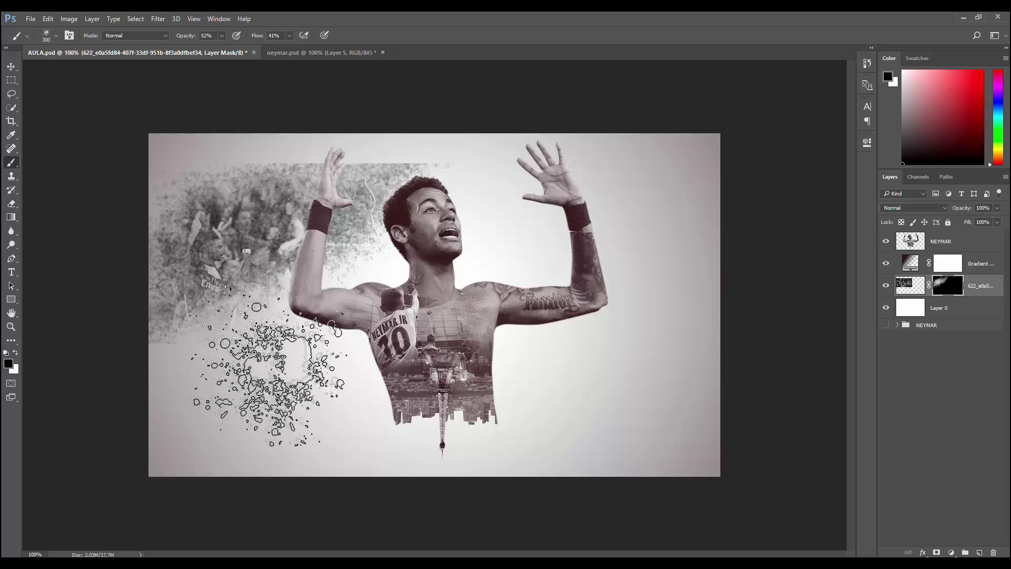
pyautogui.press('[')
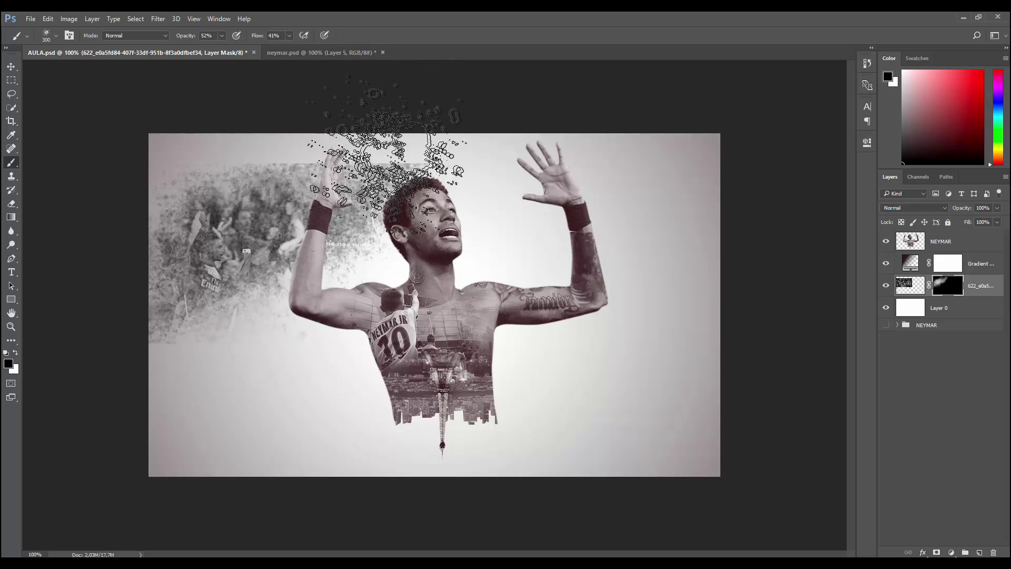
pyautogui.press('[')
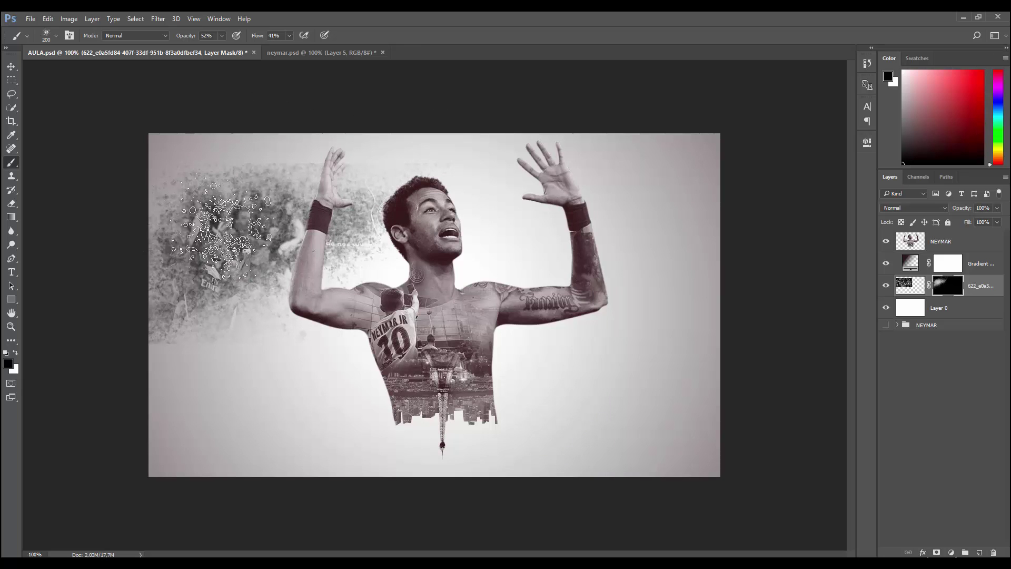
pyautogui.press('x')
pyautogui.moveTo(270, 226); pyautogui.dragTo(325, 221)
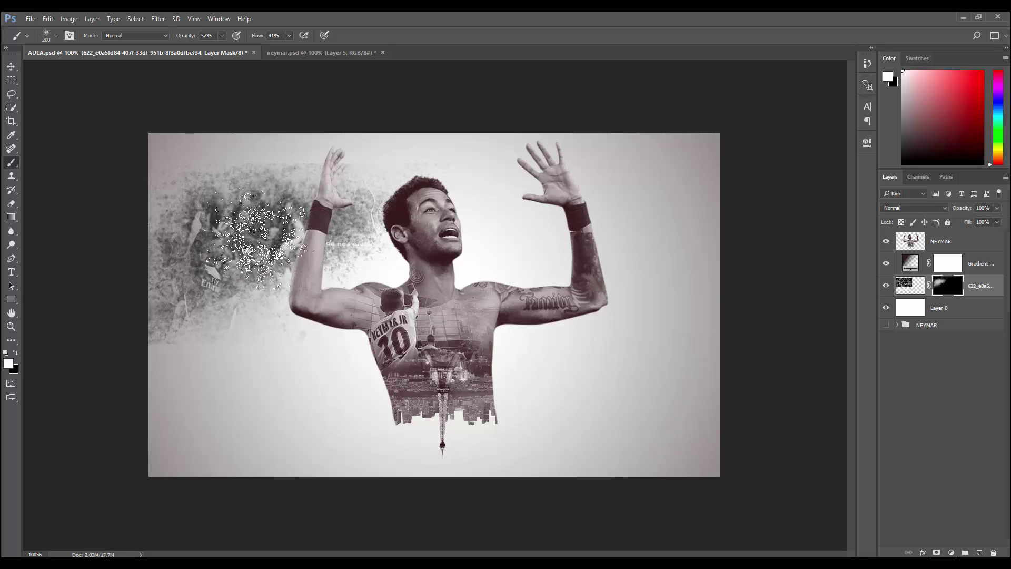
pyautogui.moveTo(256, 237); pyautogui.dragTo(113, 272)
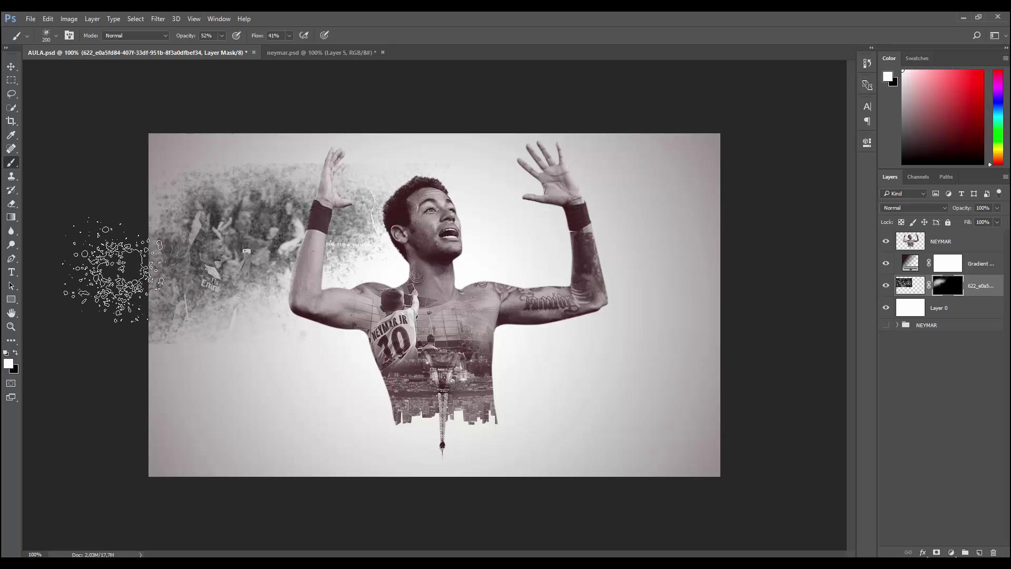
pyautogui.press('x')
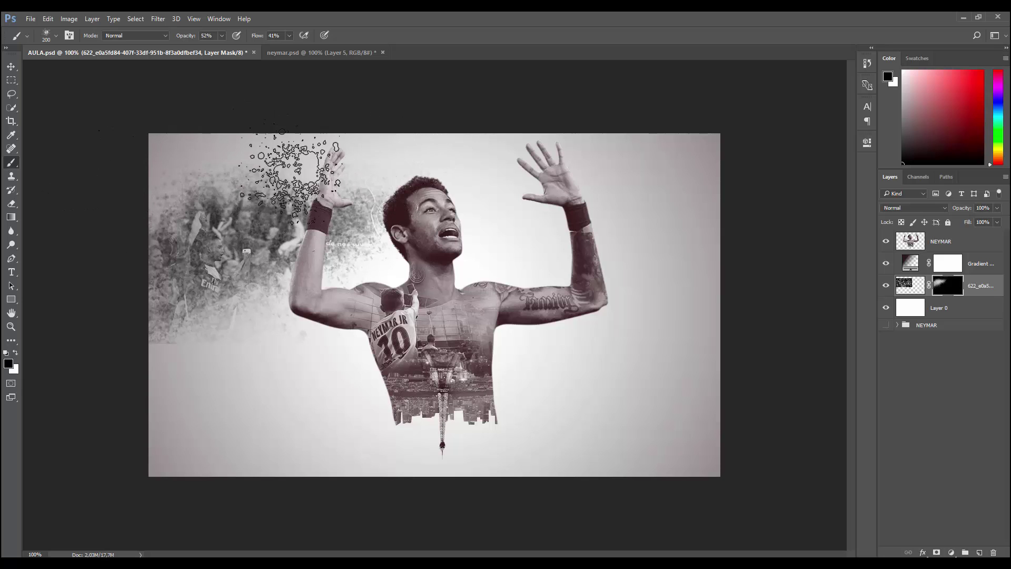
# Shift the crowd image slightly down and right, then resume the particle brush.
pyautogui.click(11, 66)
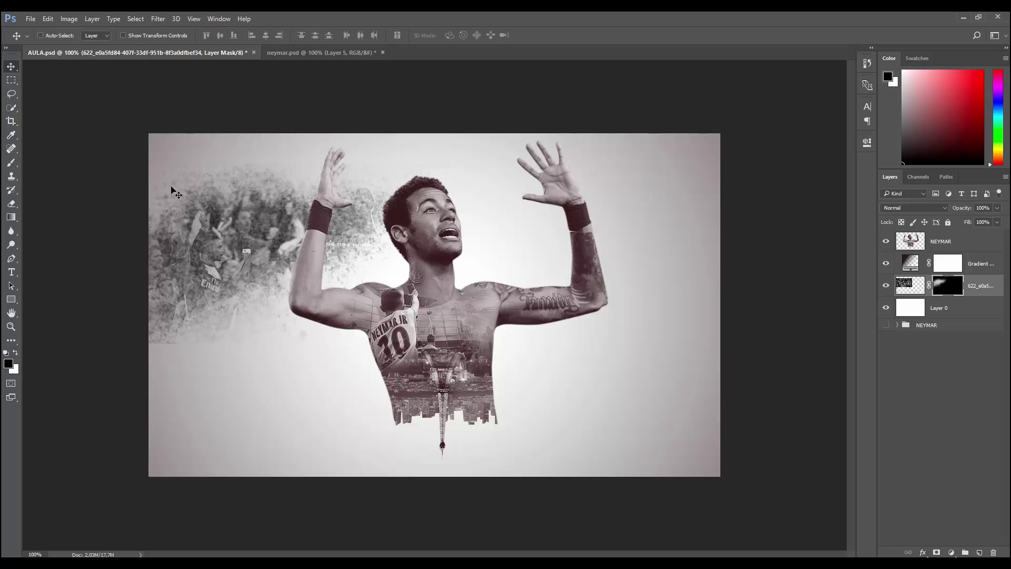
pyautogui.moveTo(216, 211); pyautogui.dragTo(233, 257)
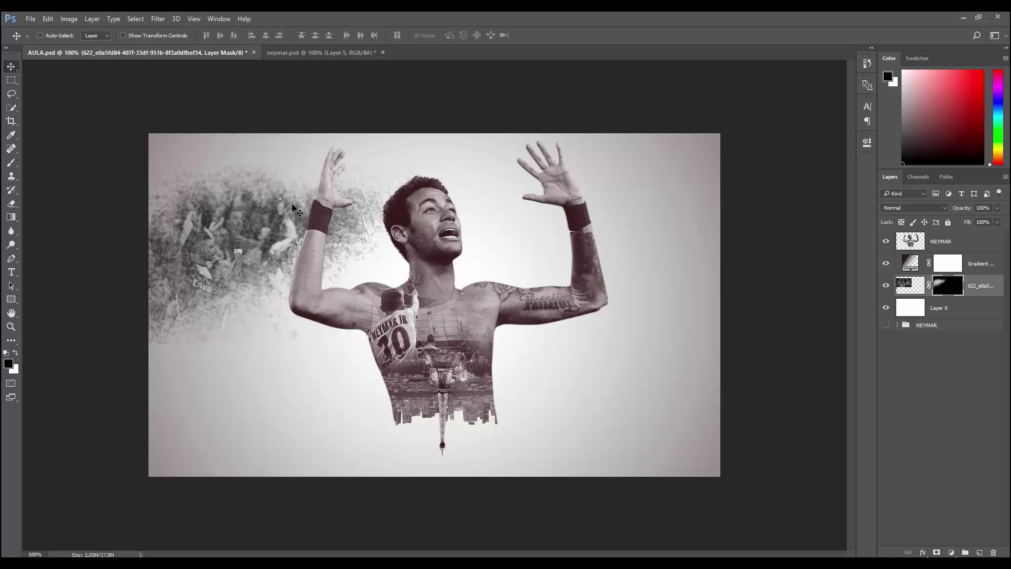
pyautogui.press('b')
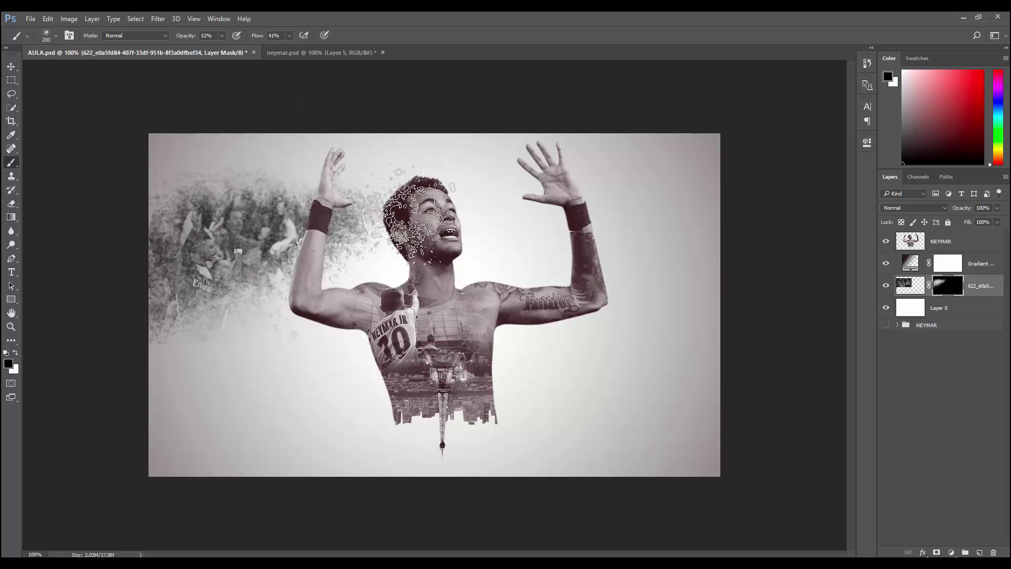
pyautogui.press('x')
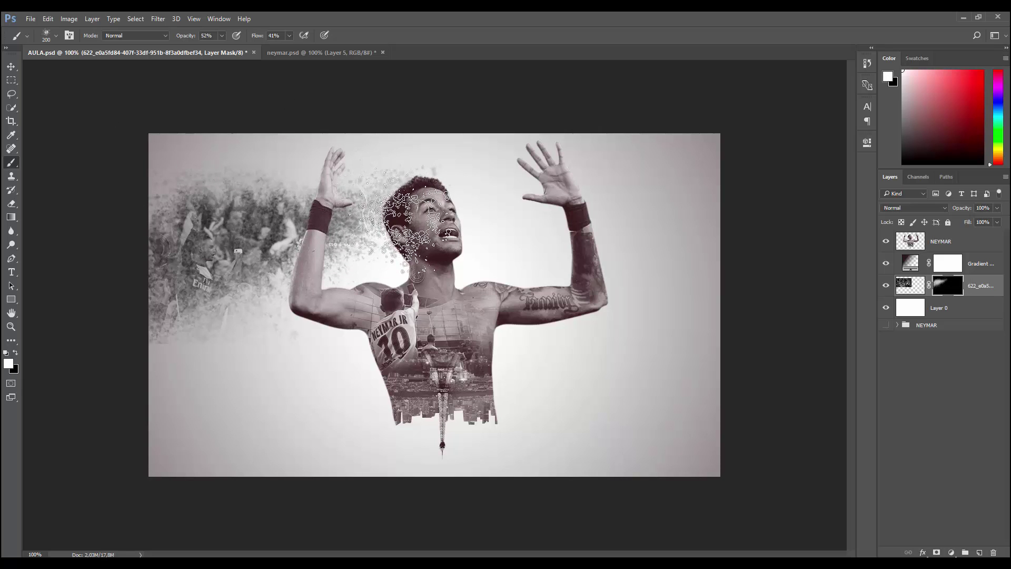
pyautogui.press('x')
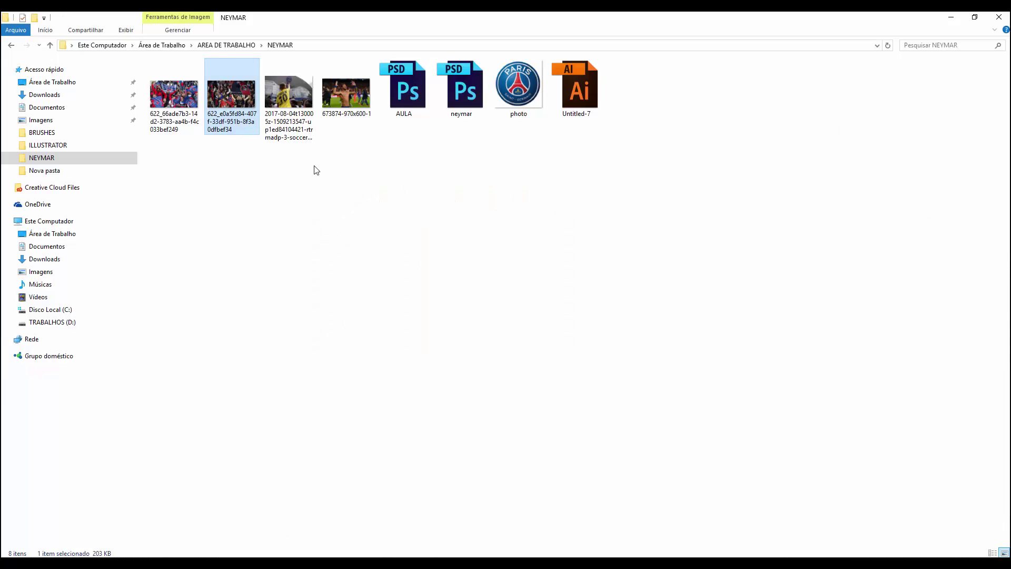
# Drag the first PSG crowd photo from the NEYMAR folder onto the Photoshop canvas.
pyautogui.click(172, 104)
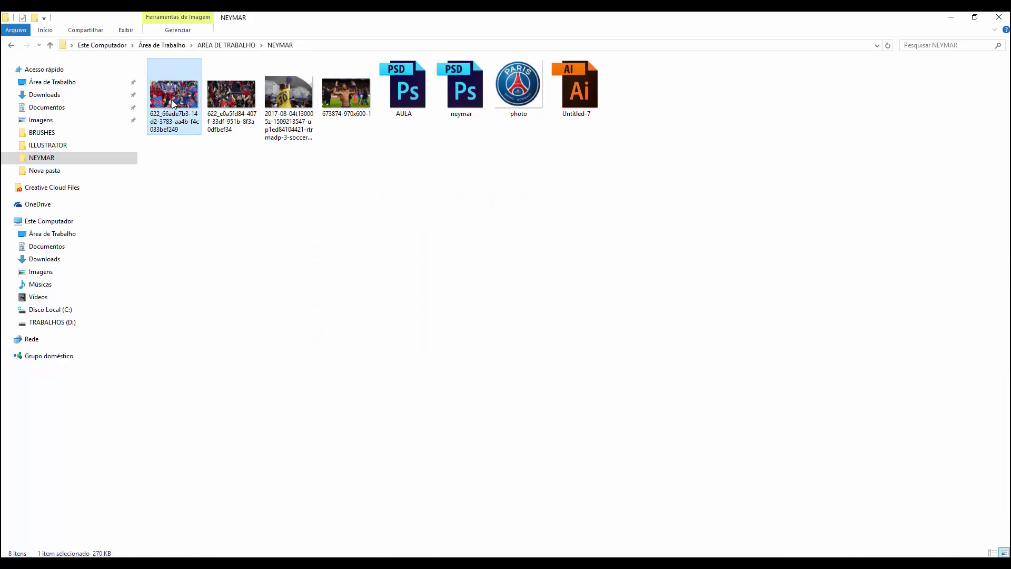
pyautogui.moveTo(221, 239); pyautogui.dragTo(386, 481)
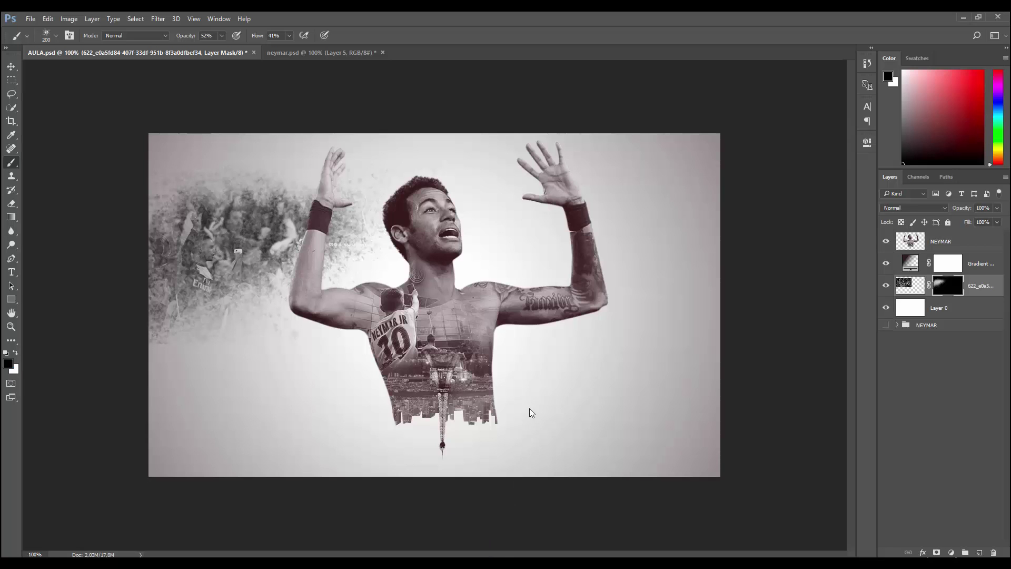
pyautogui.moveTo(386, 482); pyautogui.dragTo(573, 371)
# Shrink the placed crowd photo and position it at Neymar's right side.
pyautogui.moveTo(719, 142); pyautogui.dragTo(610, 208)
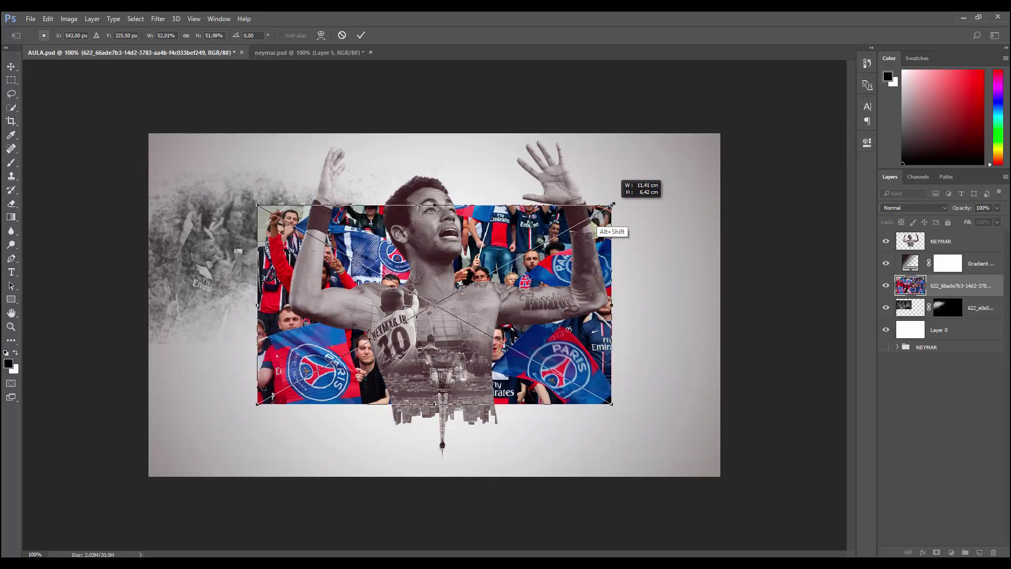
pyautogui.moveTo(528, 354); pyautogui.dragTo(660, 362)
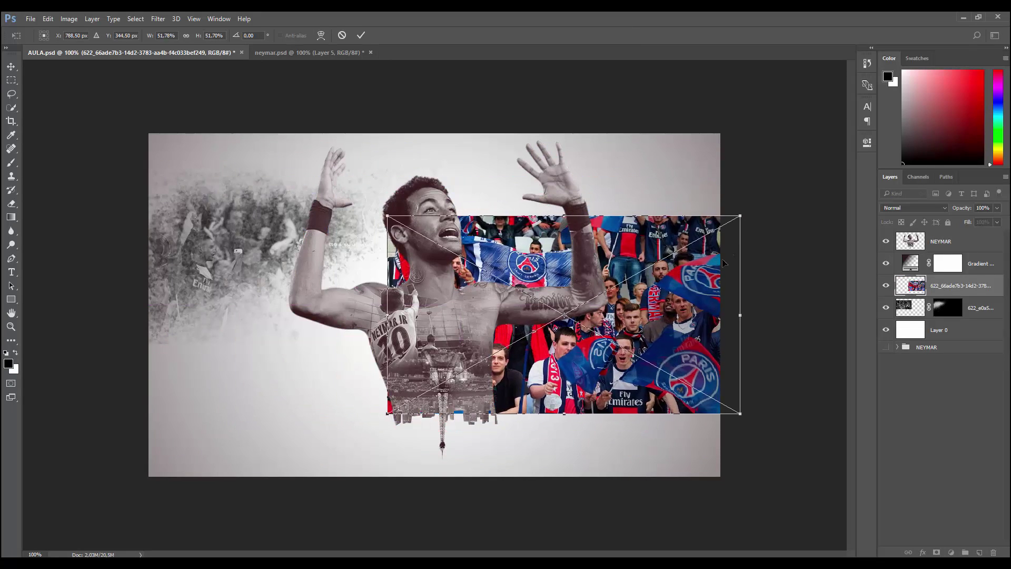
pyautogui.moveTo(689, 276); pyautogui.dragTo(675, 273)
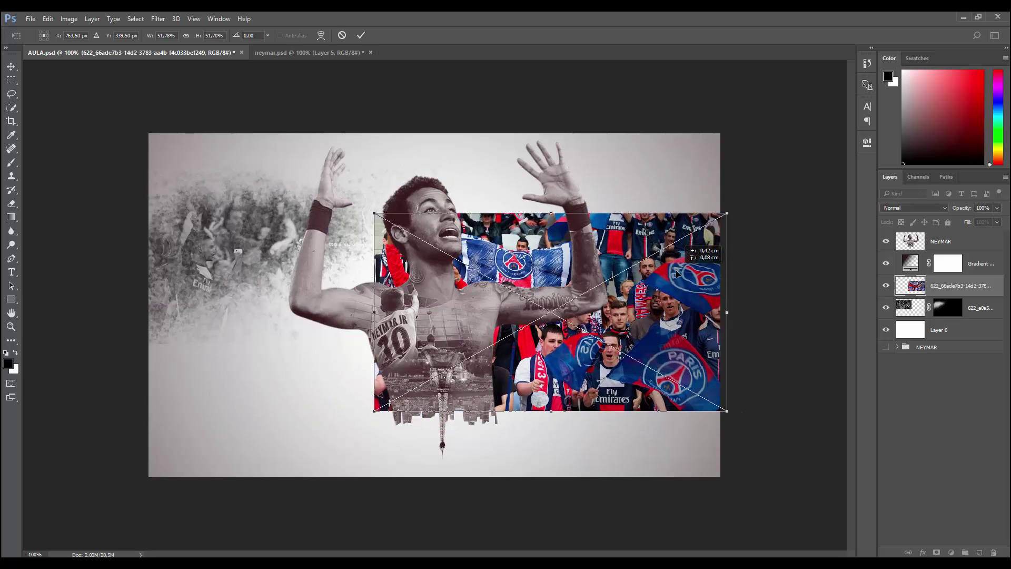
pyautogui.click(361, 35)
# Rasterize the crowd photo layer and desaturate it to black and white.
pyautogui.press('b')
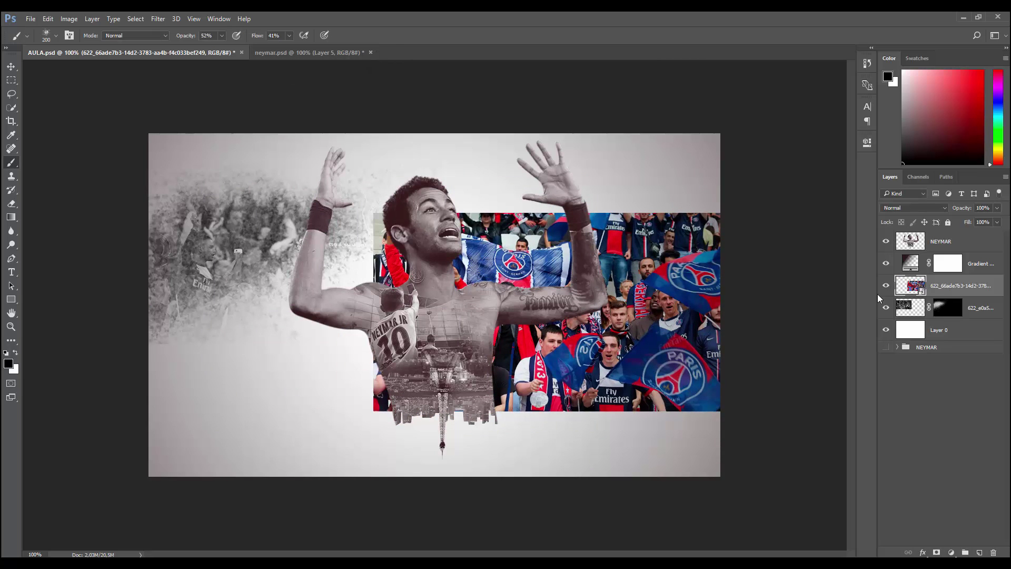
pyautogui.rightClick(908, 282)
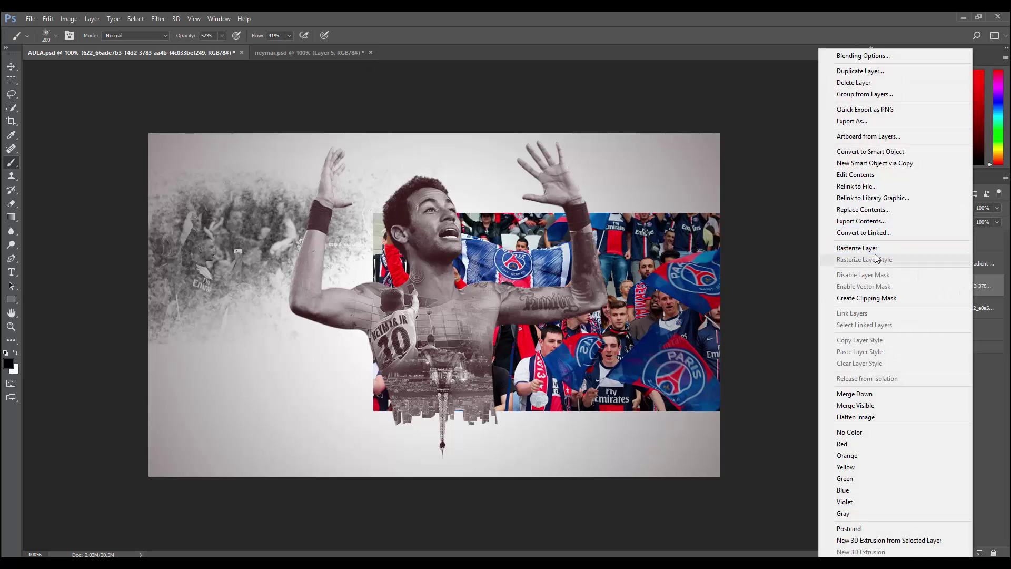
pyautogui.click(857, 247)
pyautogui.hotkey('ctrl', 'shift', 'u')
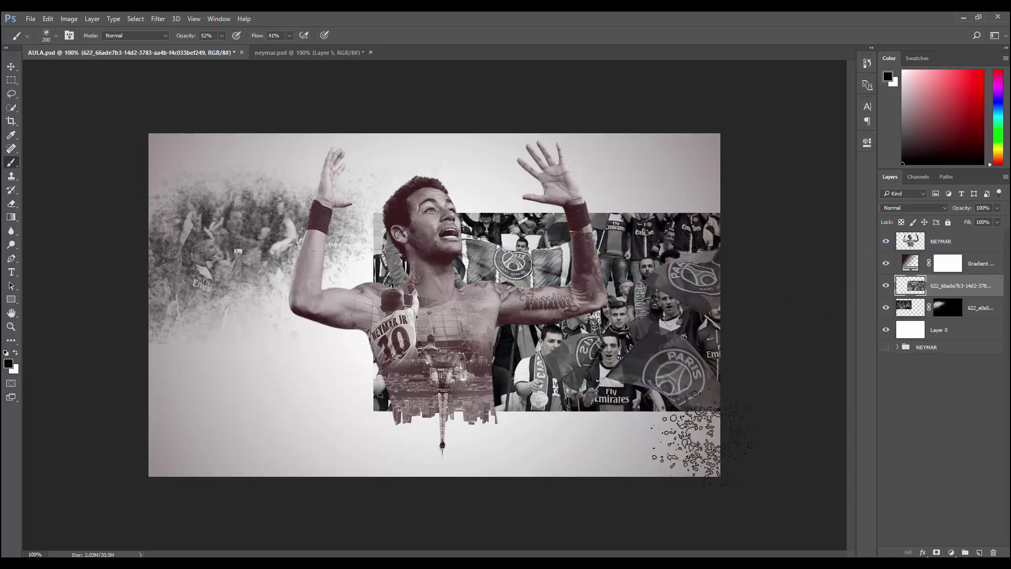
# Mask out the right crowd photo, then reveal dispersion fragments around the right arm.
pyautogui.keyDown('alt'); pyautogui.click(937, 552); pyautogui.keyUp('alt')
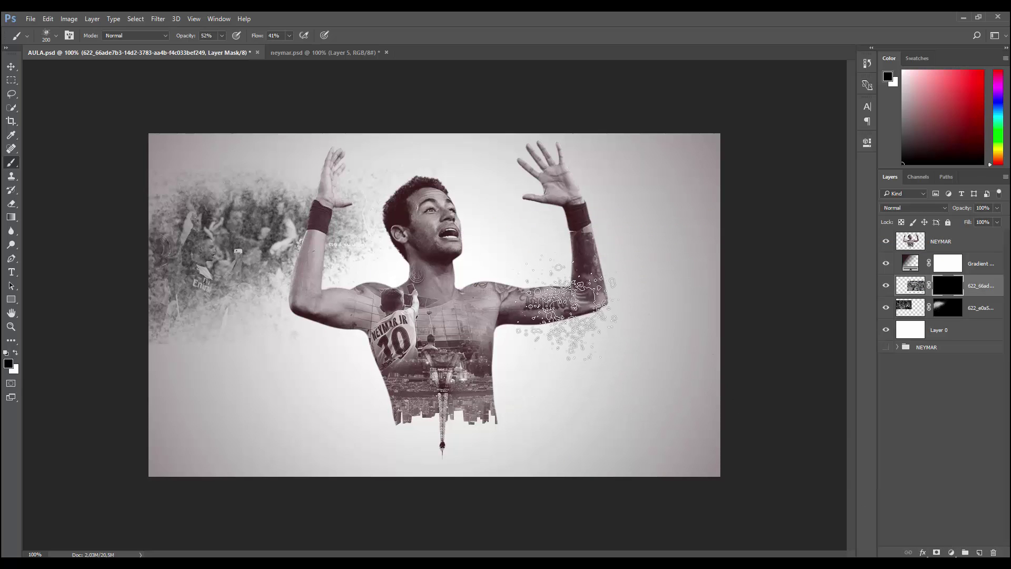
pyautogui.press(']')
pyautogui.press(']')
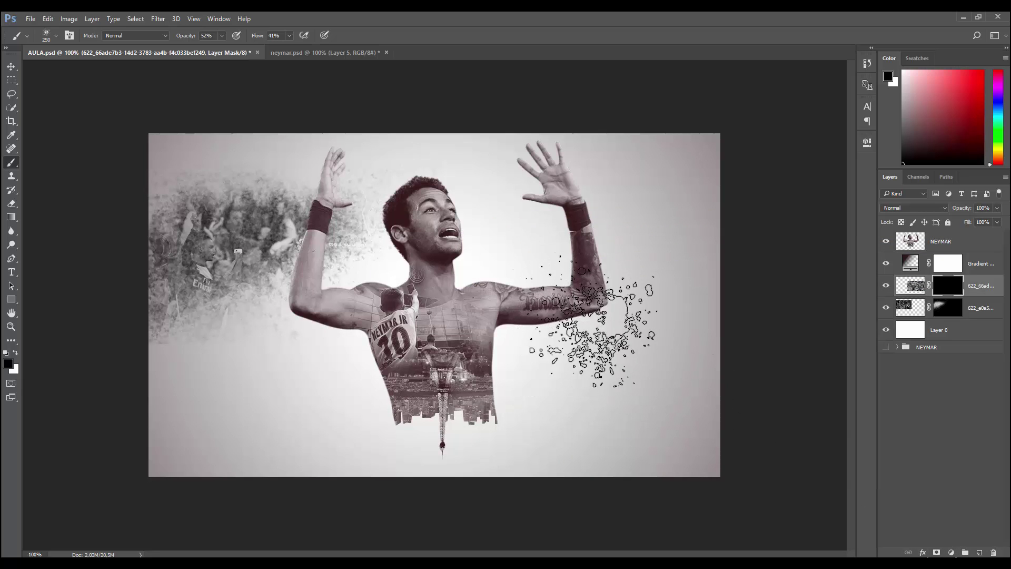
pyautogui.press(']')
pyautogui.press(']')
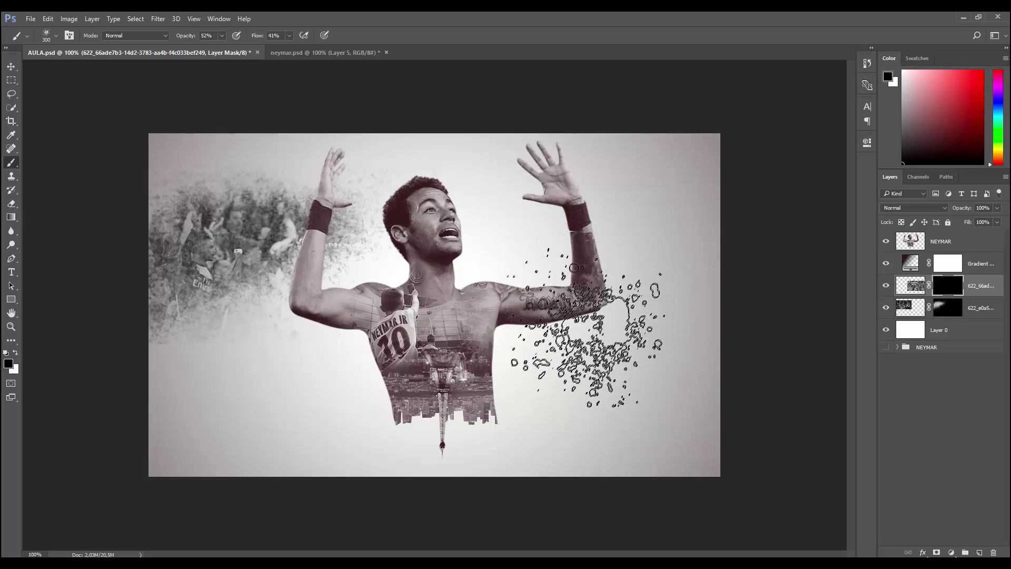
pyautogui.press('x')
pyautogui.moveTo(653, 309)
pyautogui.mouseDown()
pyautogui.moveTo(668, 305)
pyautogui.moveTo(603, 292)
pyautogui.mouseUp()
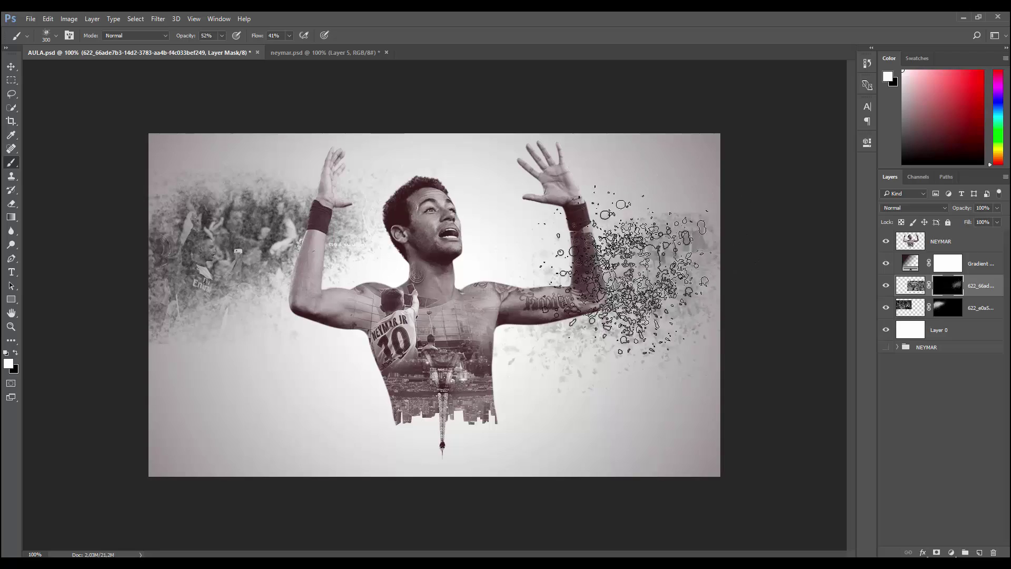
pyautogui.click(546, 338)
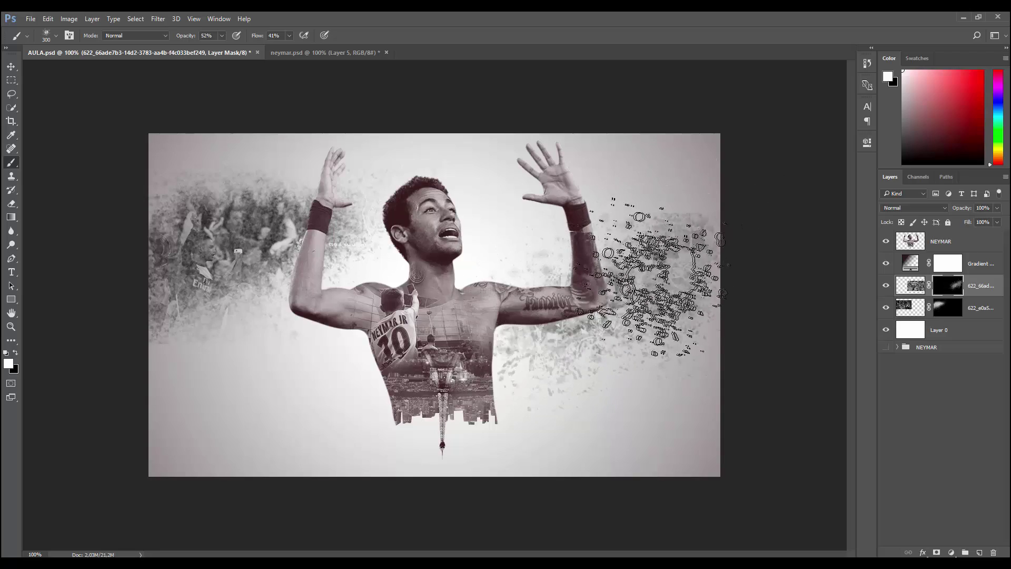
pyautogui.press('[')
pyautogui.press('[')
# Reveal more right-crowd fragments, then hide the excess beside the torso's right edge.
pyautogui.click(565, 338)
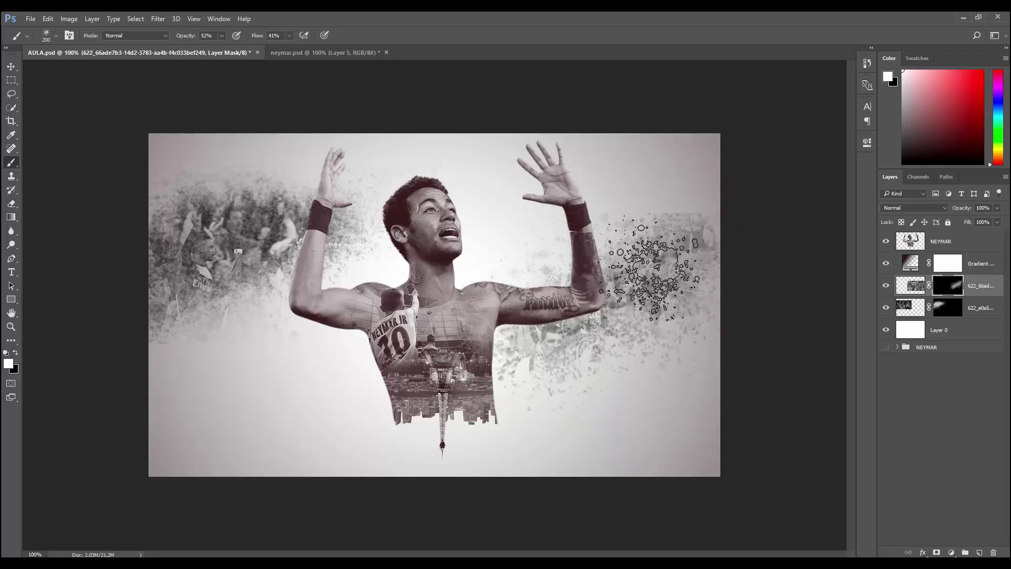
pyautogui.click(674, 247)
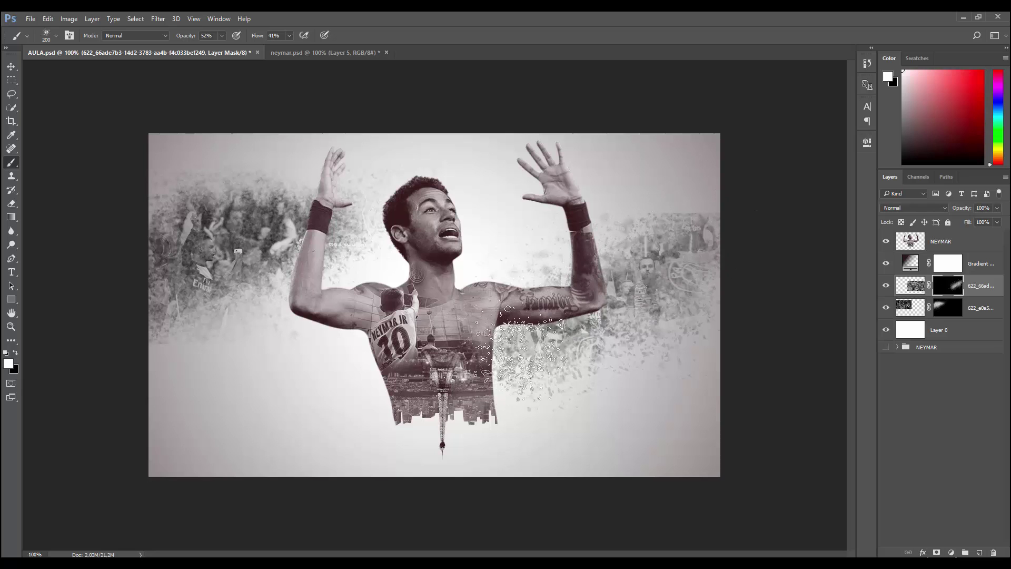
pyautogui.click(518, 361)
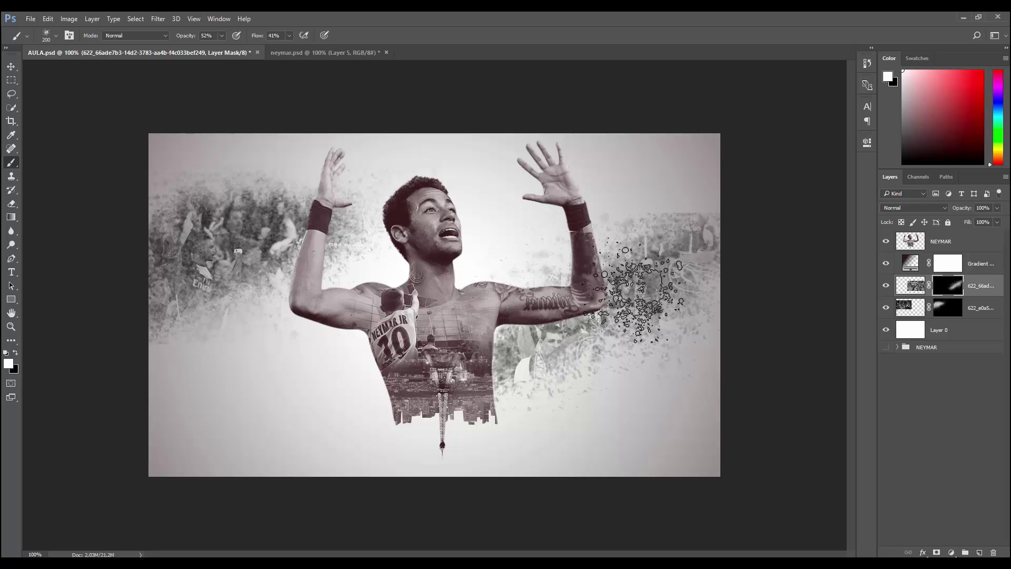
pyautogui.moveTo(687, 268); pyautogui.dragTo(590, 316)
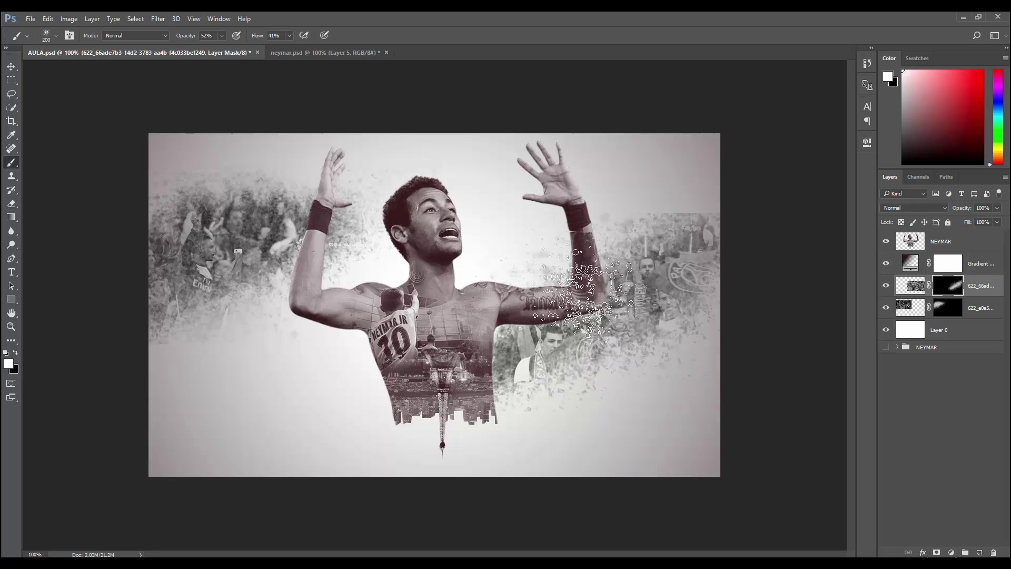
pyautogui.moveTo(508, 372); pyautogui.dragTo(553, 345)
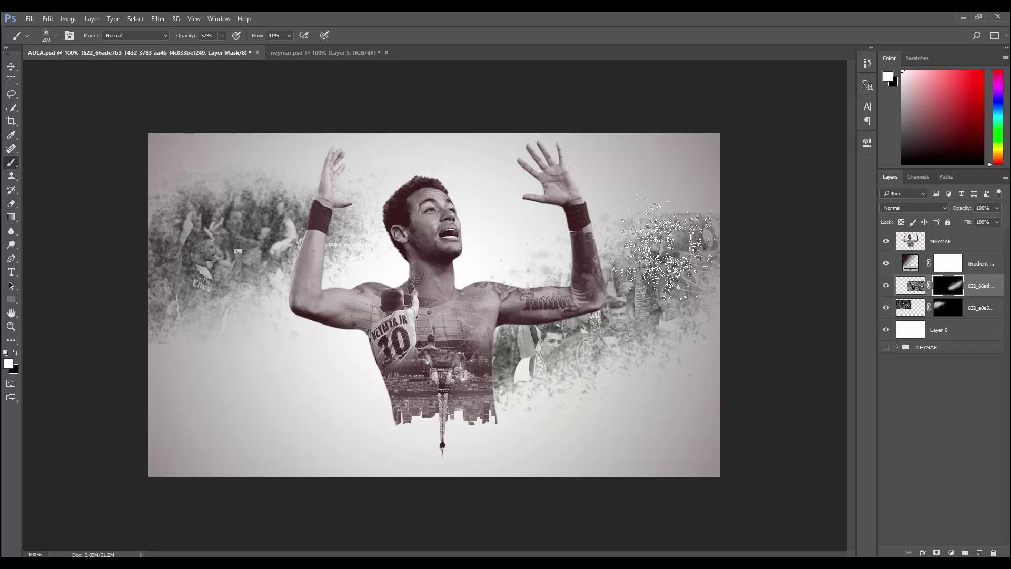
pyautogui.press('x')
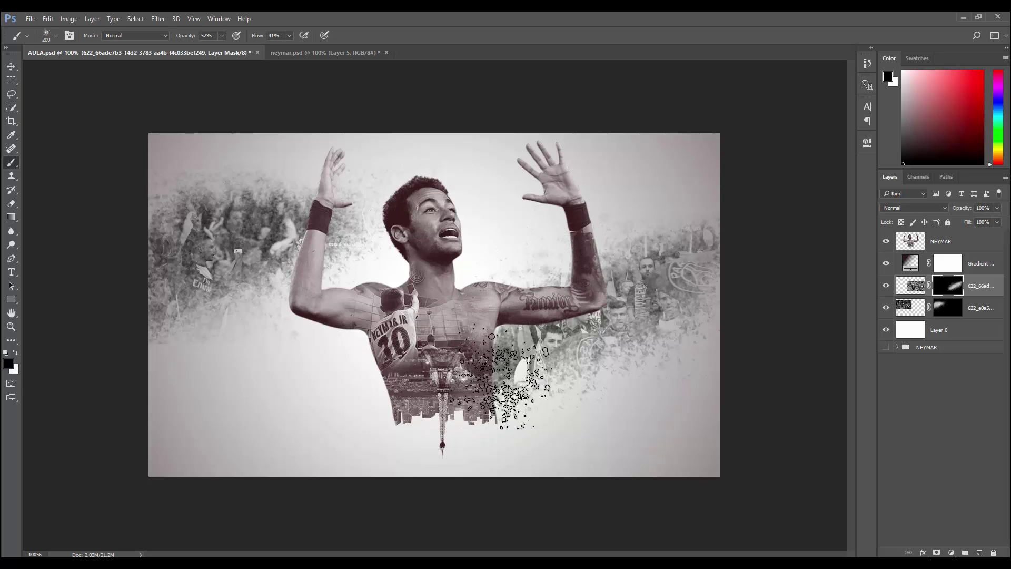
pyautogui.moveTo(472, 400); pyautogui.dragTo(495, 342)
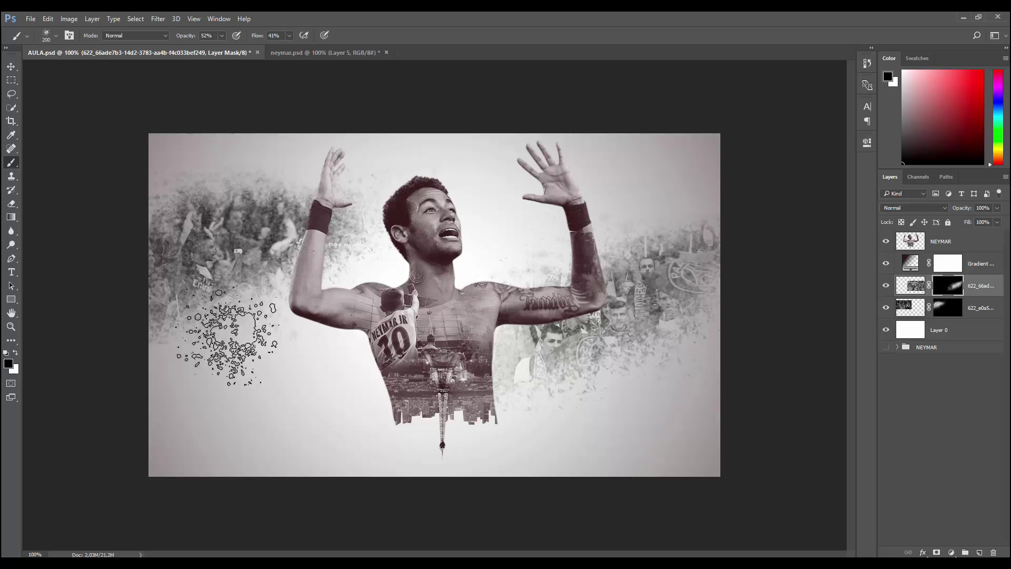
# Reveal more of the left crowd photo on its mask with a smaller white brush.
pyautogui.click(948, 308)
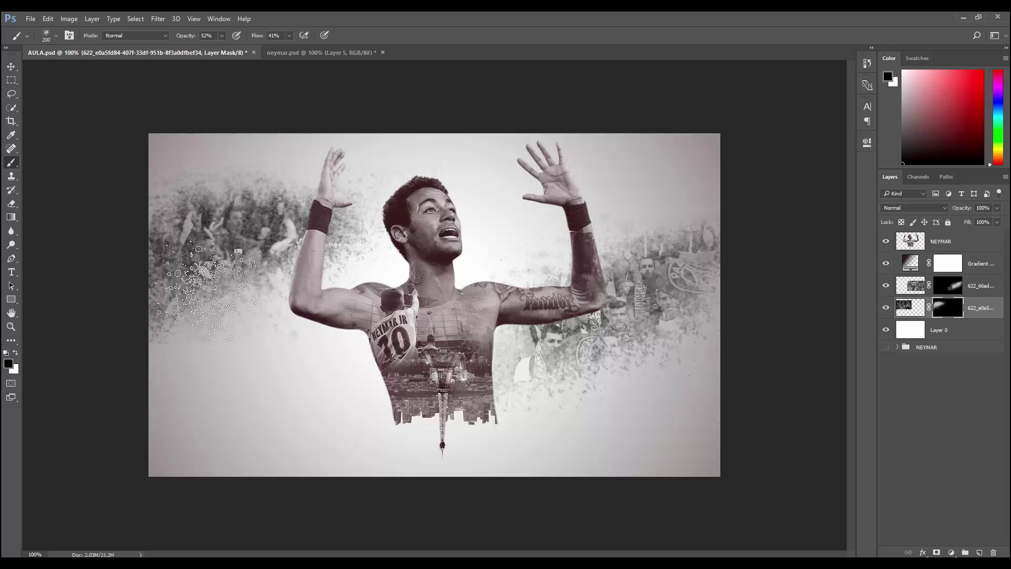
pyautogui.press('x')
pyautogui.press('[')
pyautogui.moveTo(232, 258); pyautogui.dragTo(158, 282)
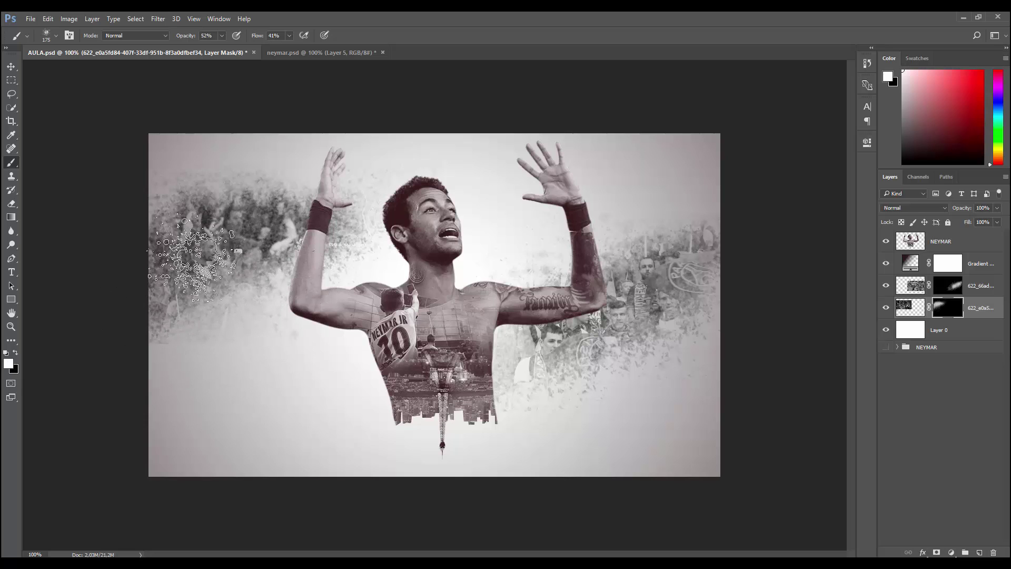
# Move both the left and right crowd photos slightly lower.
pyautogui.click(11, 67)
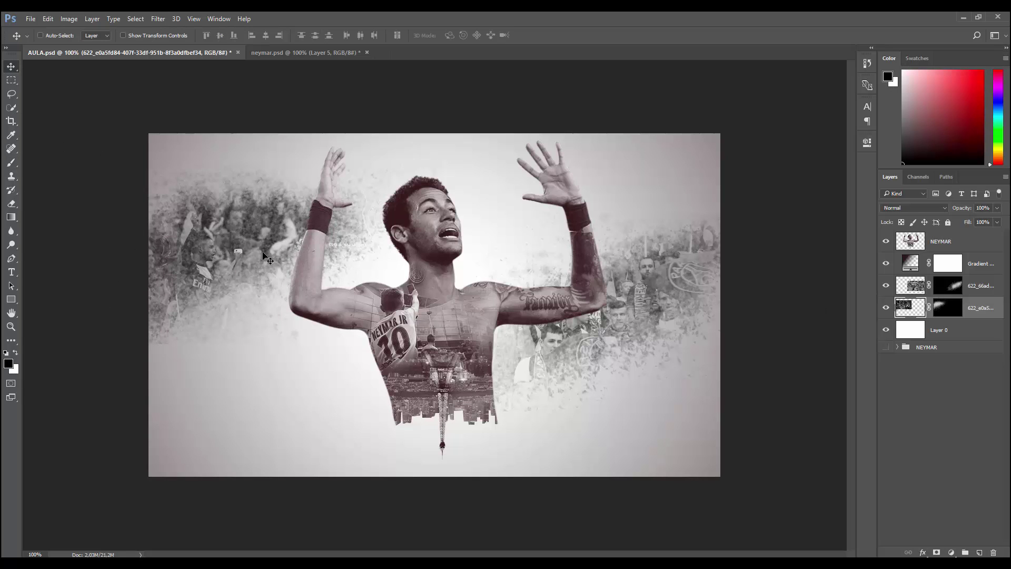
pyautogui.moveTo(267, 258); pyautogui.dragTo(267, 271)
pyautogui.keyDown('ctrl'); pyautogui.click(653, 328); pyautogui.keyUp('ctrl')
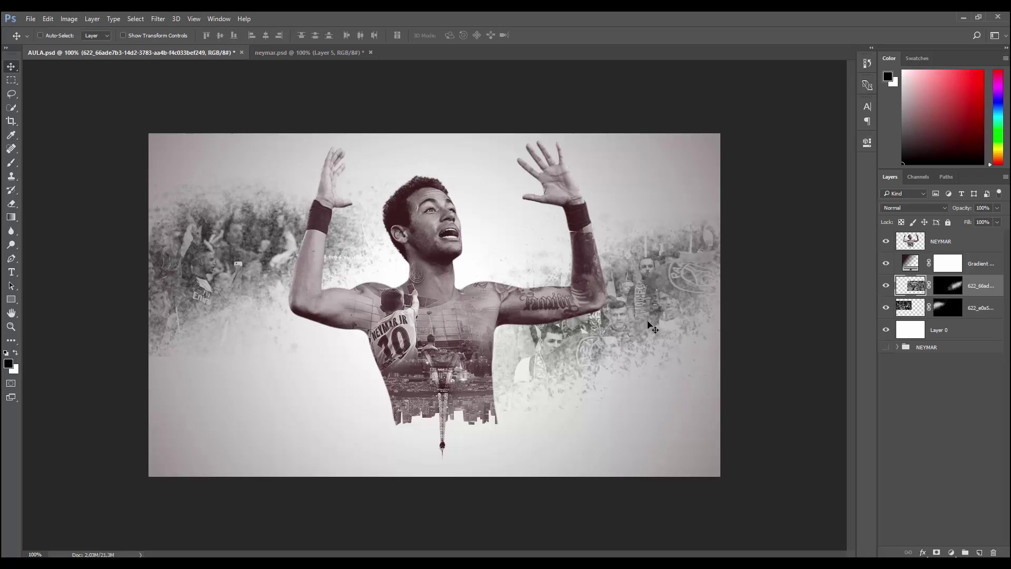
pyautogui.moveTo(633, 319); pyautogui.dragTo(625, 331)
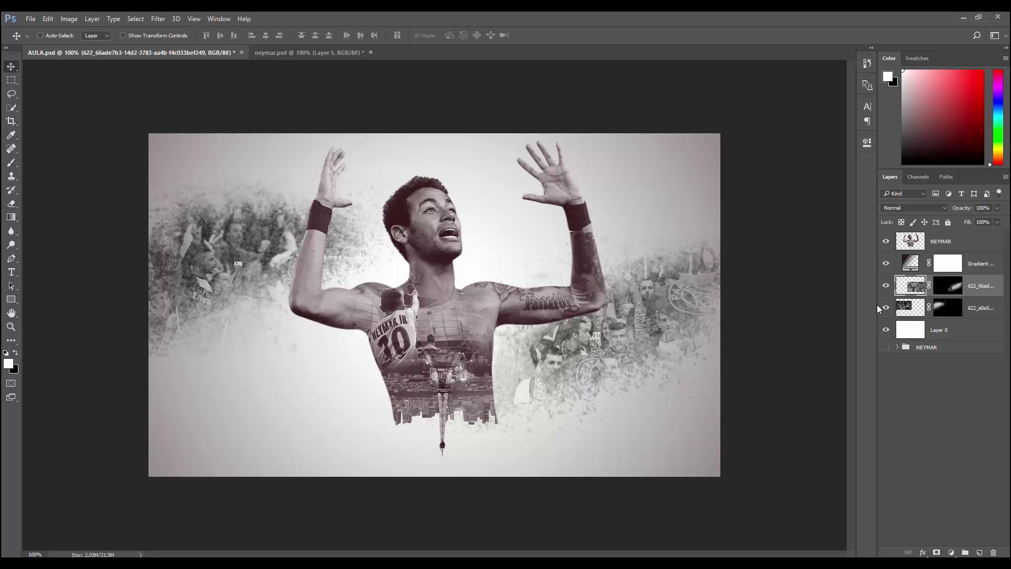
# Reveal more of the right crowd and the circular logo on its mask.
pyautogui.hotkey('ctrl', '\\')
pyautogui.press('b')
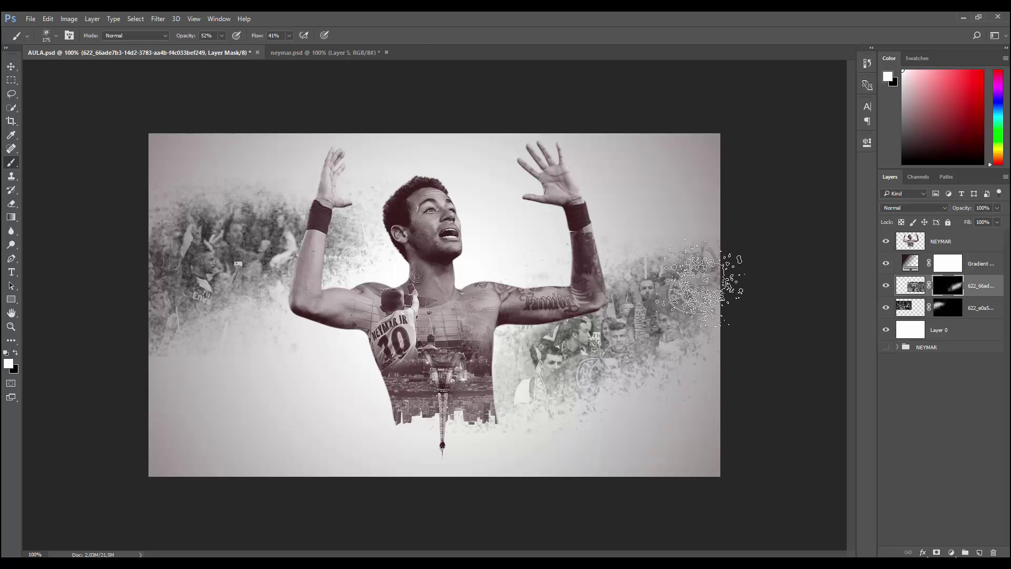
pyautogui.moveTo(701, 284); pyautogui.dragTo(700, 248)
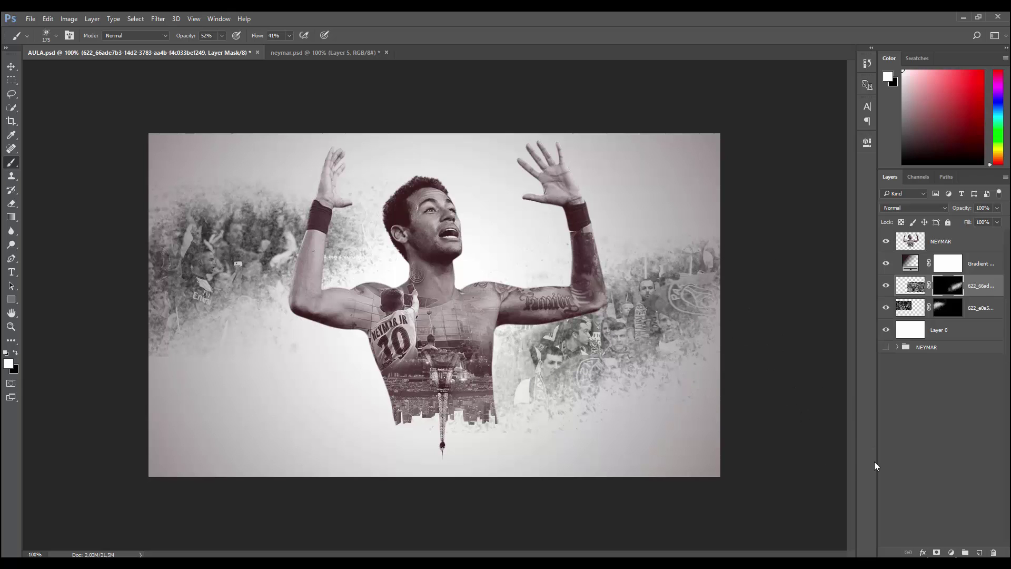
# Place the gradient fill layer just below NEYMAR and select the right crowd layer.
pyautogui.click(912, 258)
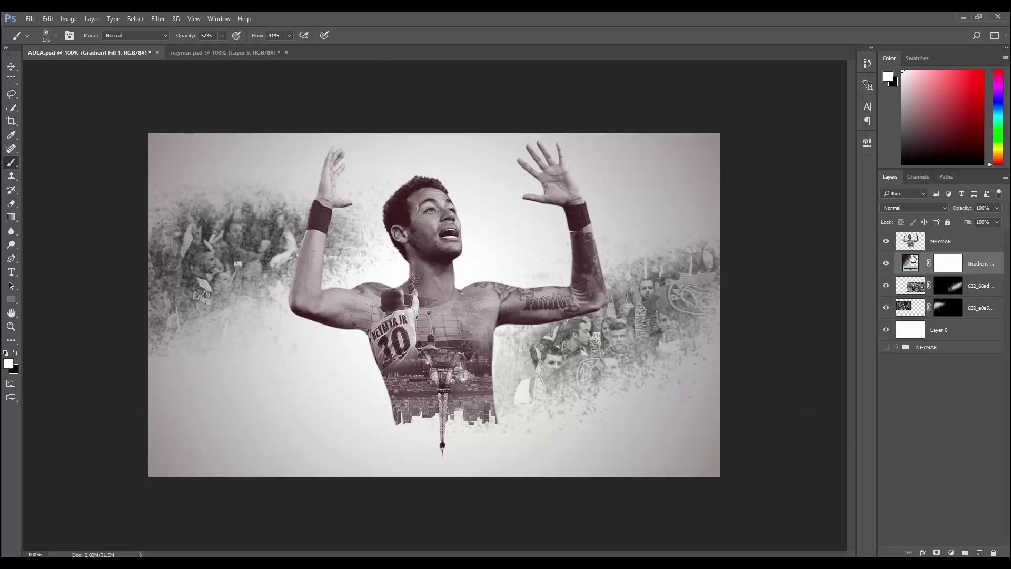
pyautogui.moveTo(913, 258); pyautogui.dragTo(915, 309)
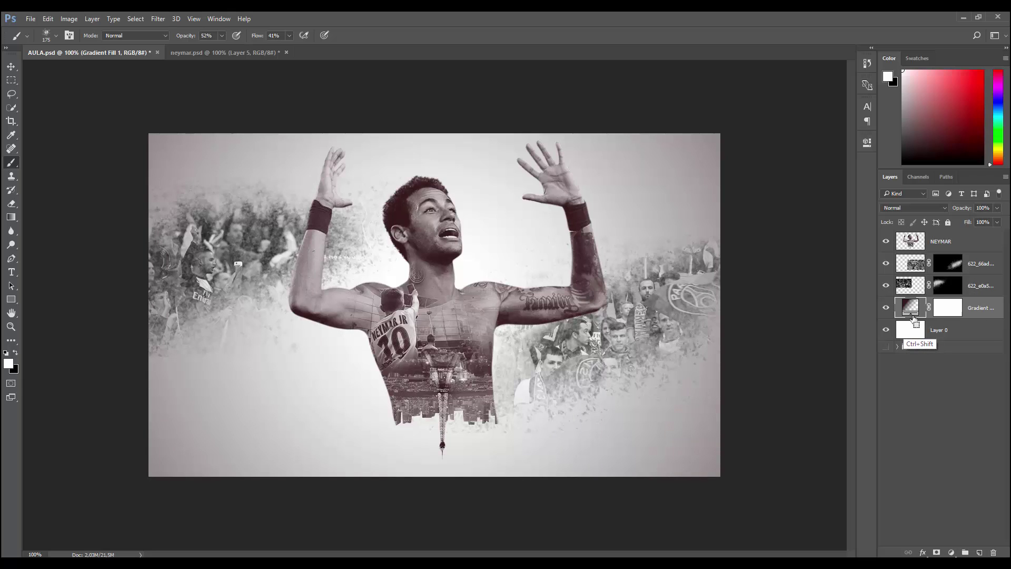
pyautogui.hotkey('ctrl', ']')
pyautogui.hotkey('ctrl', ']')
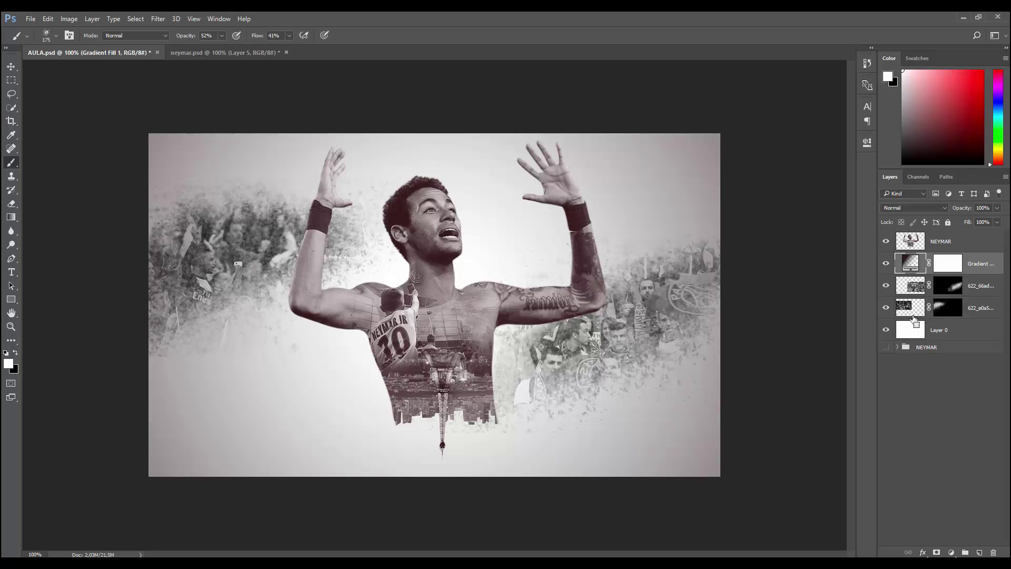
pyautogui.moveTo(914, 318); pyautogui.dragTo(916, 287)
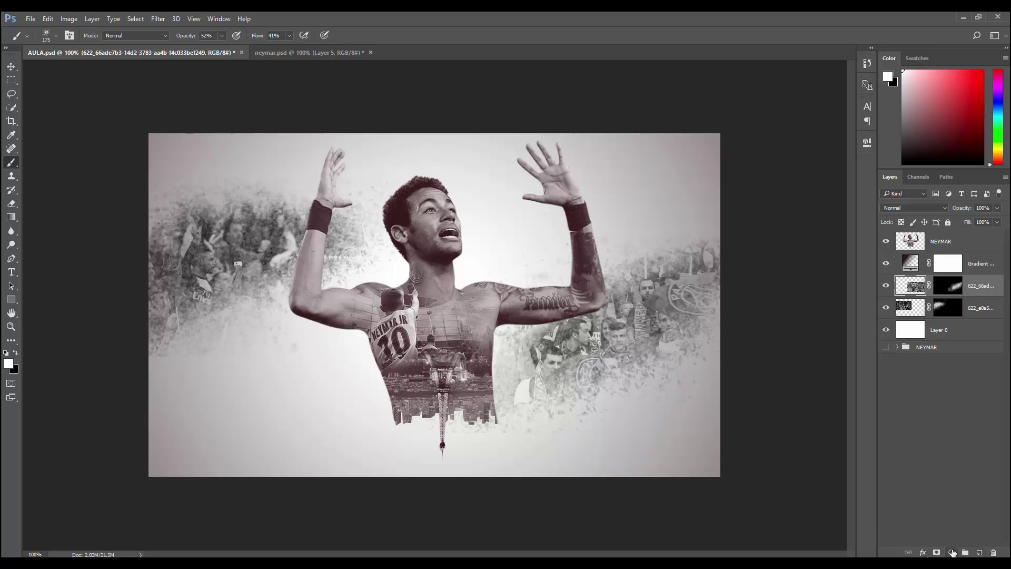
# Add a Gradient Map adjustment using the Black, White gradient preset.
pyautogui.click(952, 552)
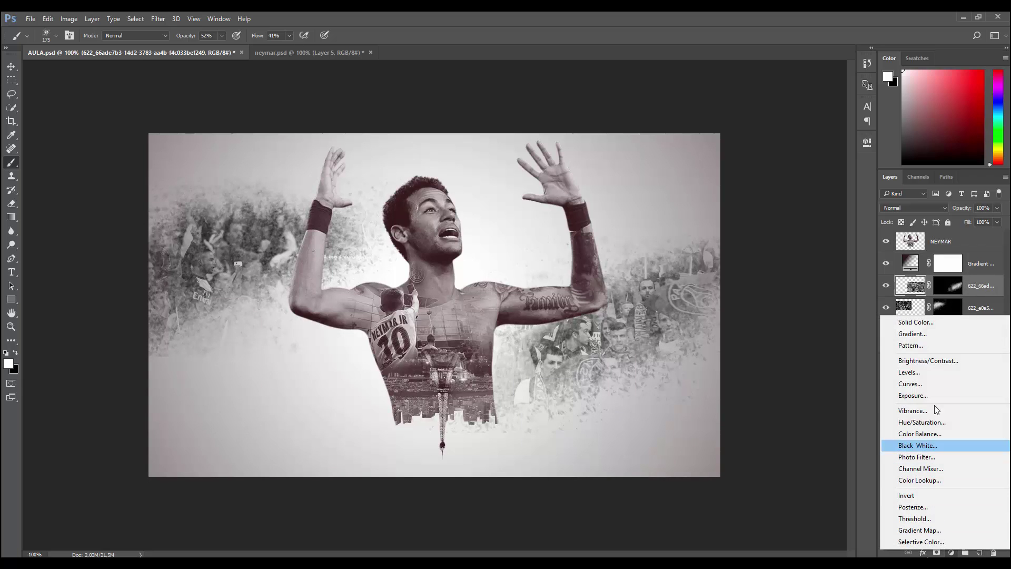
pyautogui.click(920, 530)
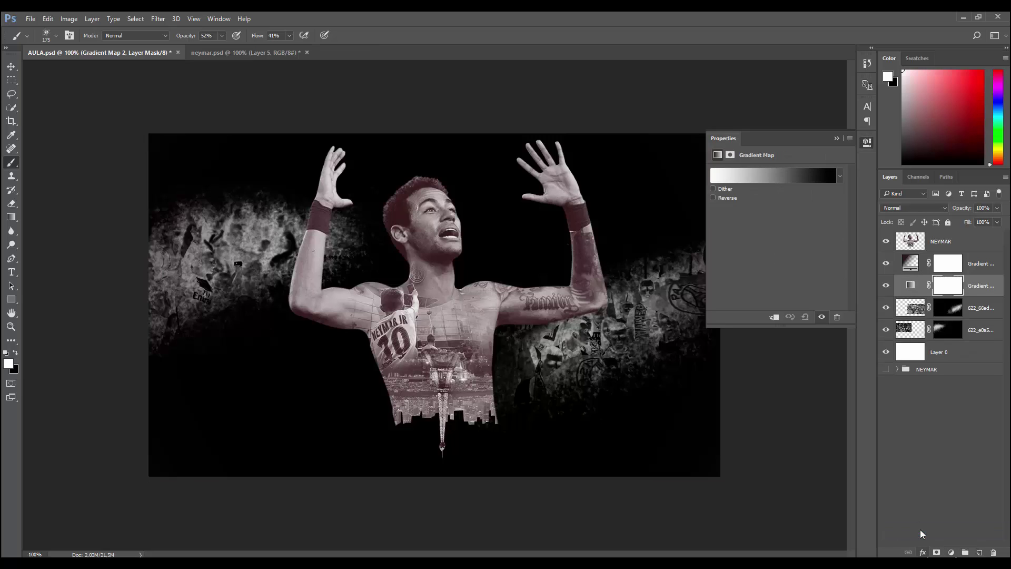
pyautogui.click(759, 175)
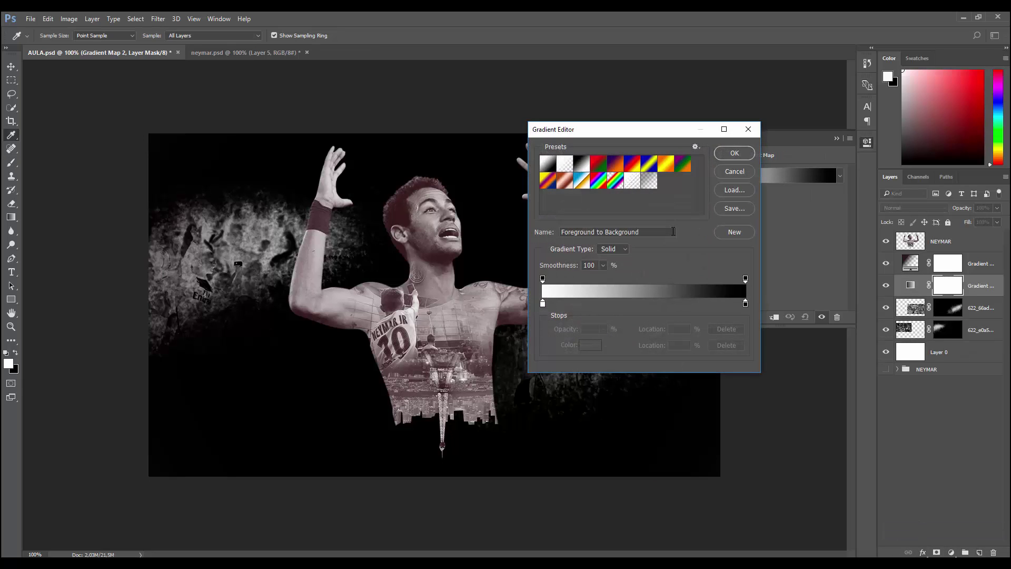
pyautogui.click(734, 172)
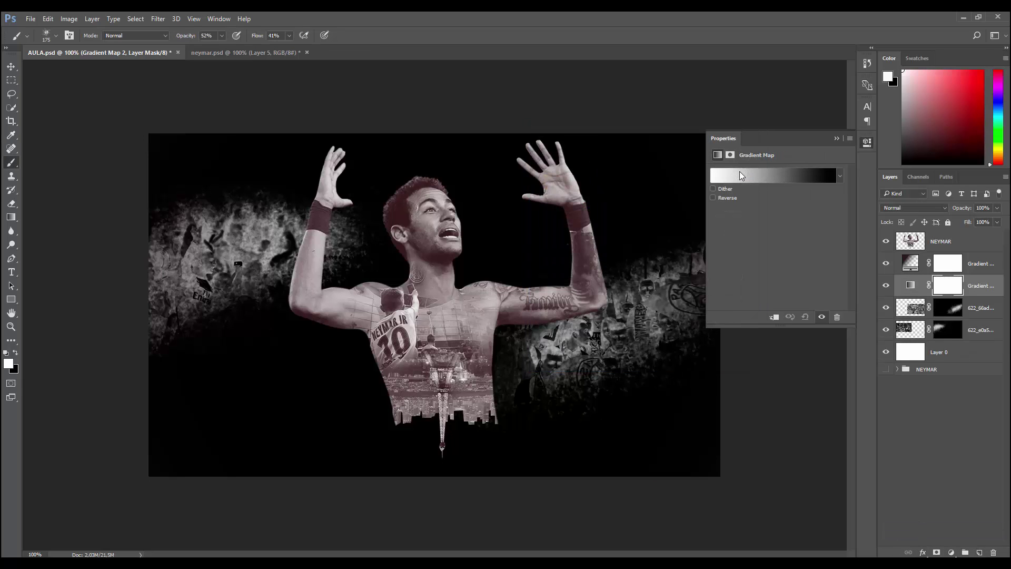
pyautogui.click(740, 172)
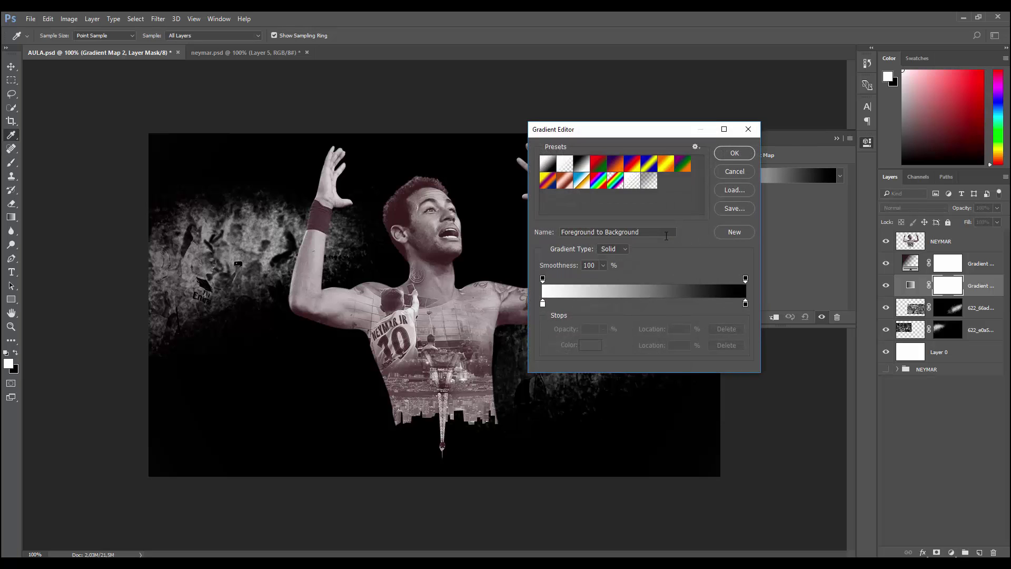
pyautogui.click(581, 164)
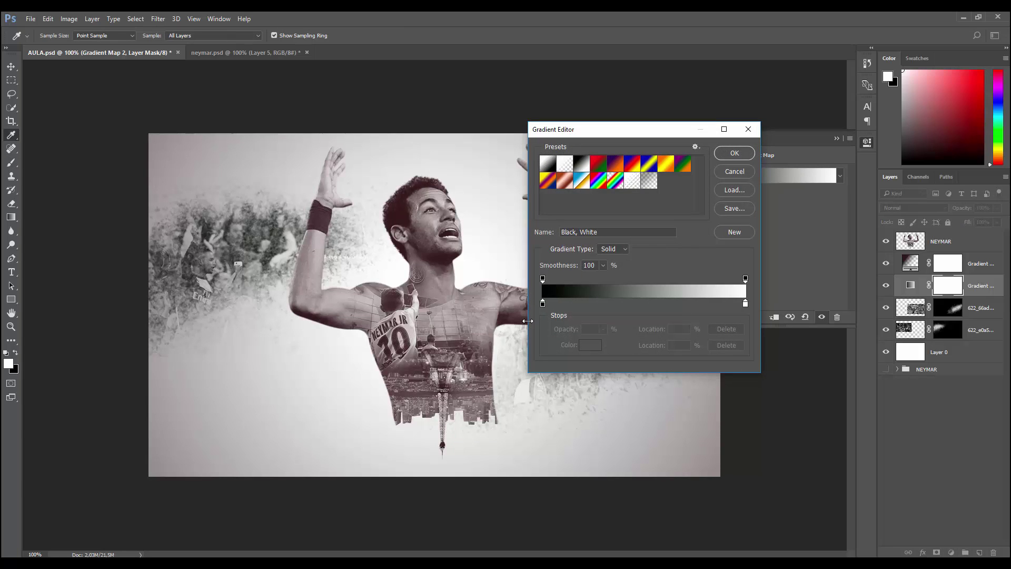
# Set the gradient's dark stop to maroon 301b1b.
pyautogui.click(588, 346)
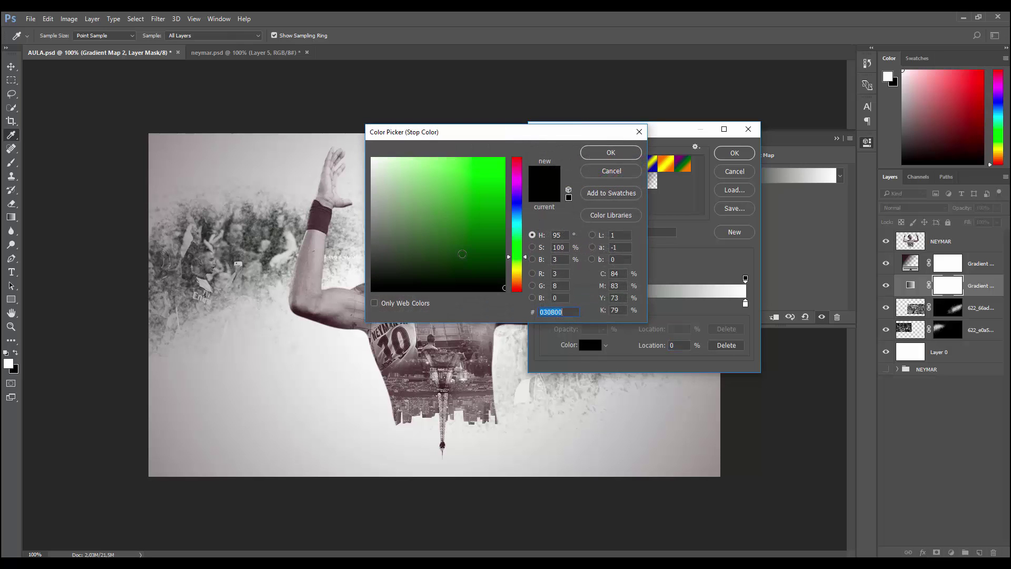
pyautogui.moveTo(487, 141); pyautogui.dragTo(595, 161)
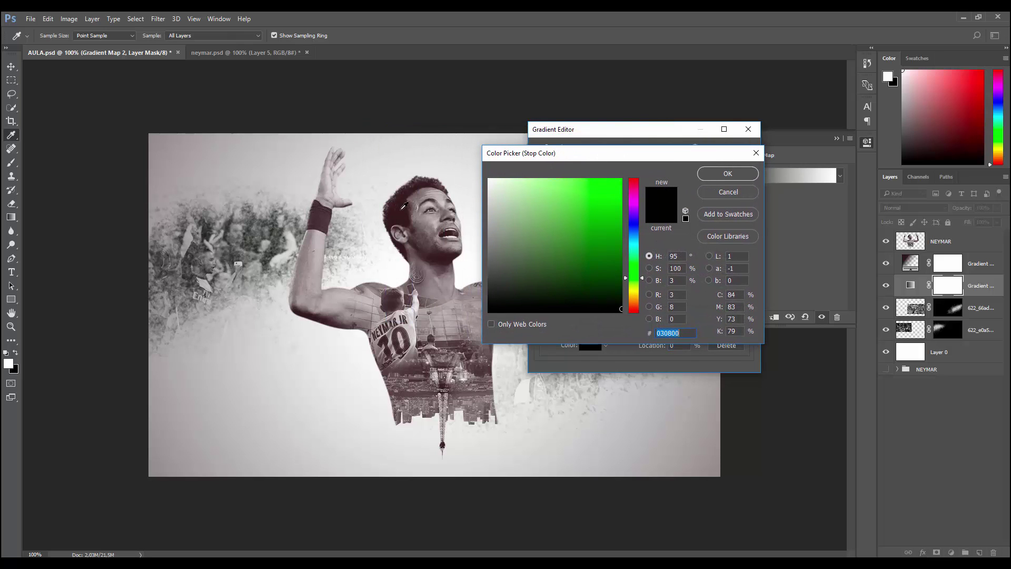
pyautogui.click(480, 198)
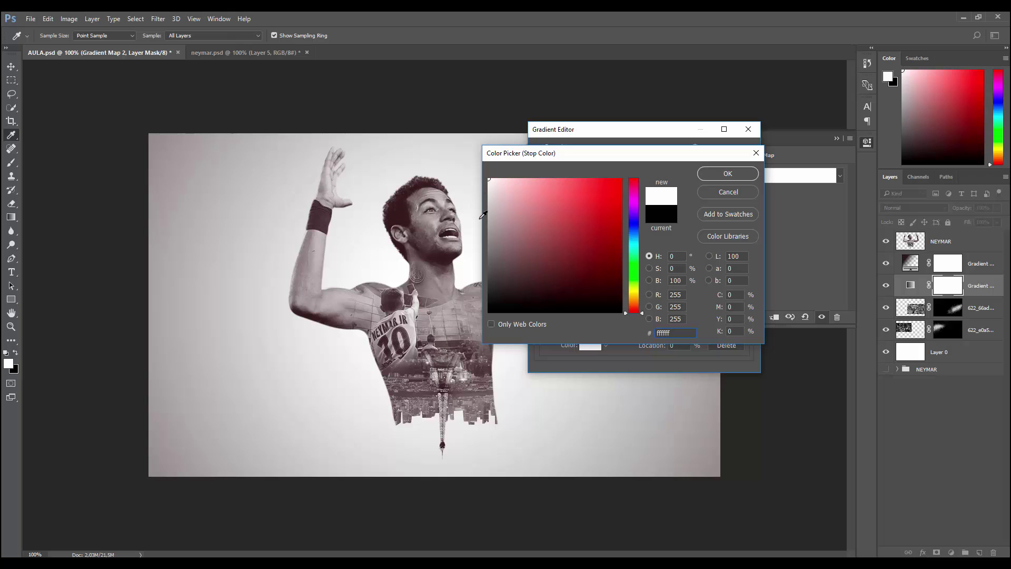
pyautogui.moveTo(540, 285); pyautogui.dragTo(547, 287)
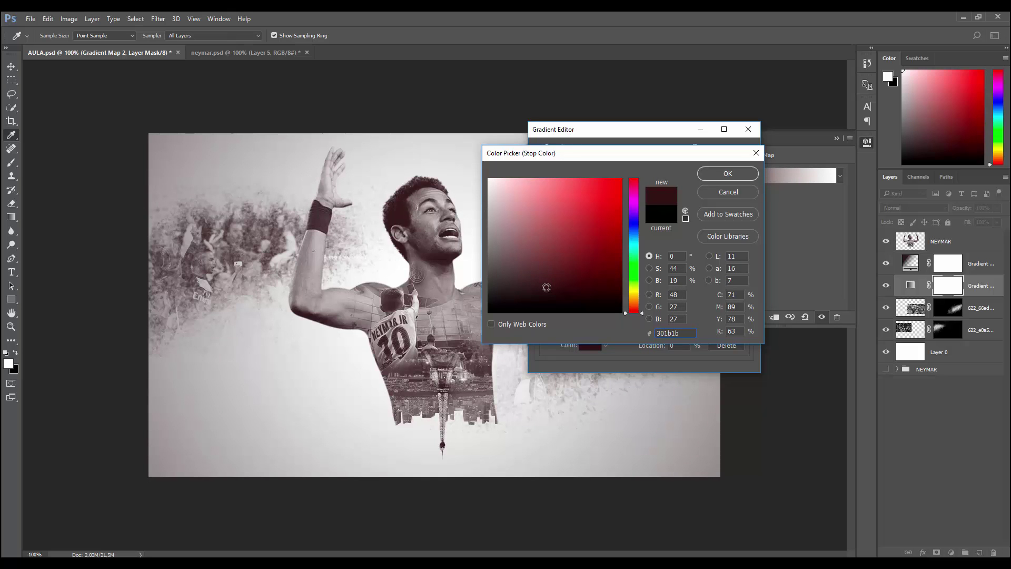
pyautogui.click(728, 175)
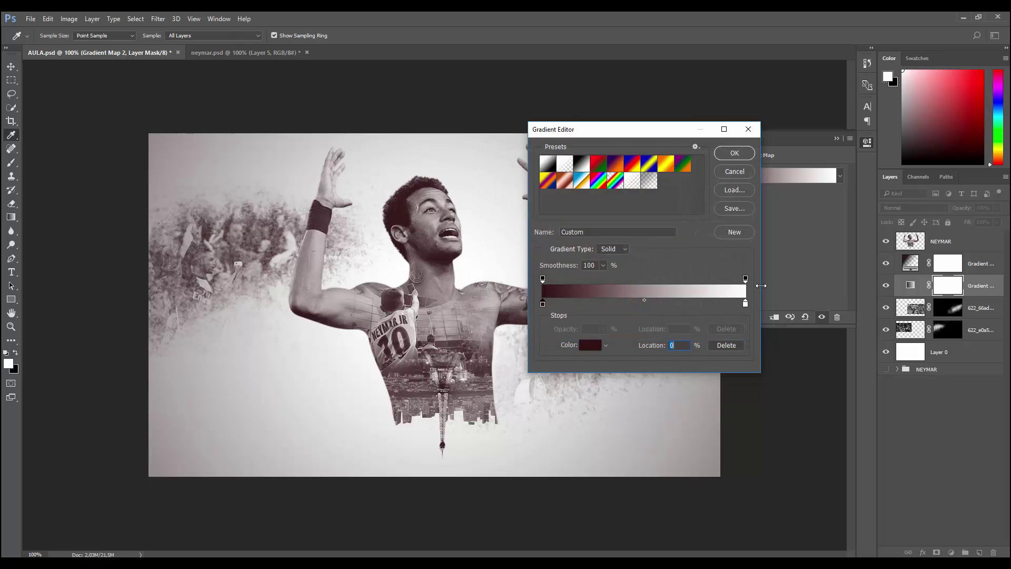
# Set the light stop to a light grey sampled from the image and apply.
pyautogui.click(584, 346)
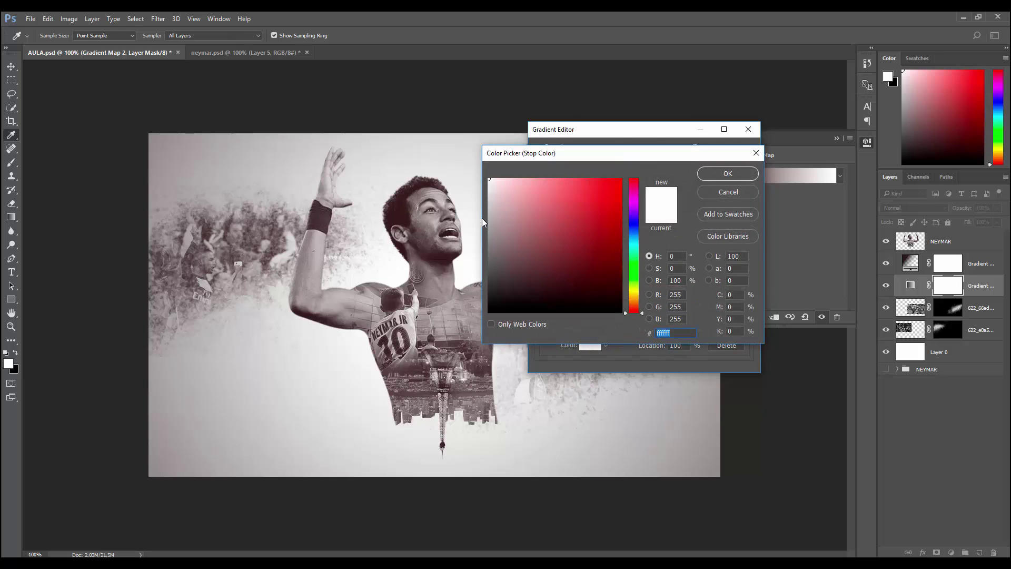
pyautogui.moveTo(482, 218); pyautogui.dragTo(480, 191)
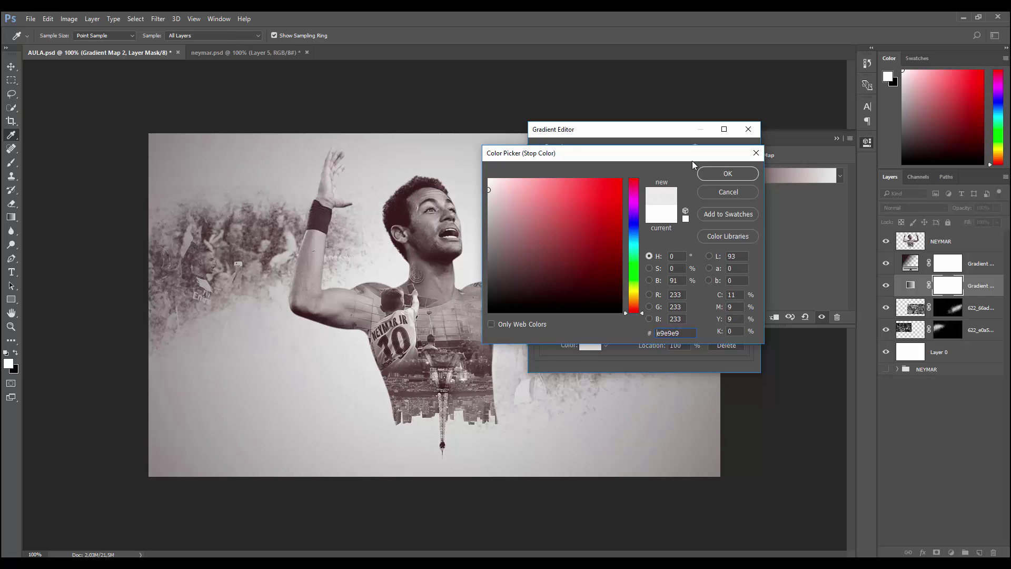
pyautogui.click(717, 174)
pyautogui.click(743, 156)
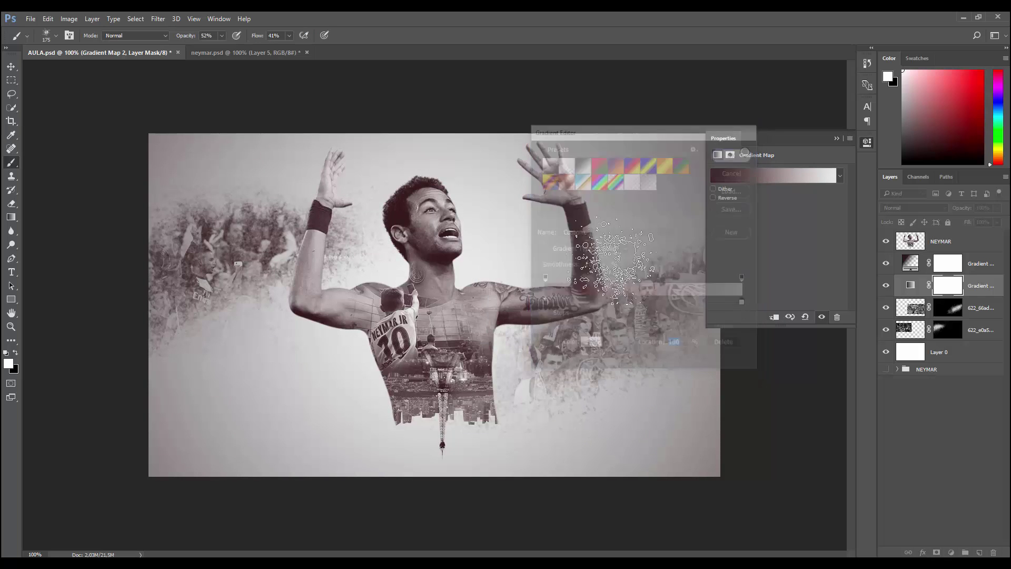
# Toggle the top gradient tint off and back on to compare.
pyautogui.click(836, 138)
pyautogui.click(890, 264)
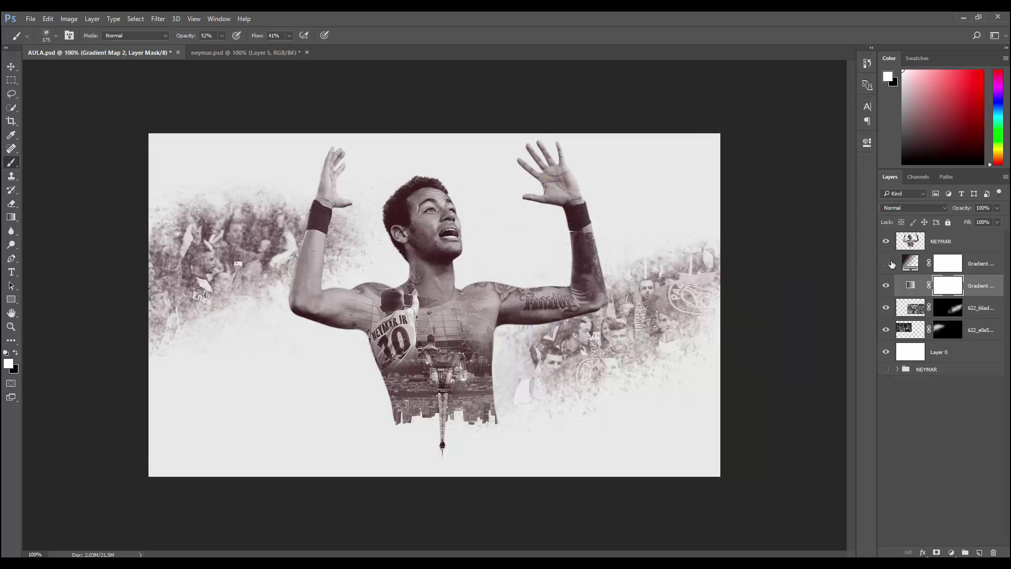
pyautogui.click(886, 264)
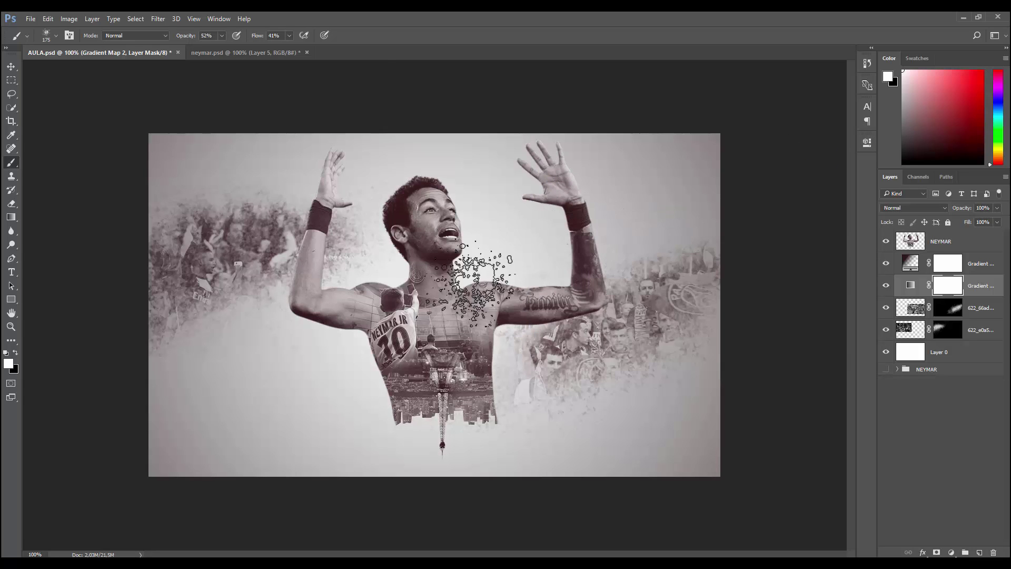
# Add new empty Layer 1 above the upper crowd photo layer.
pyautogui.click(990, 264)
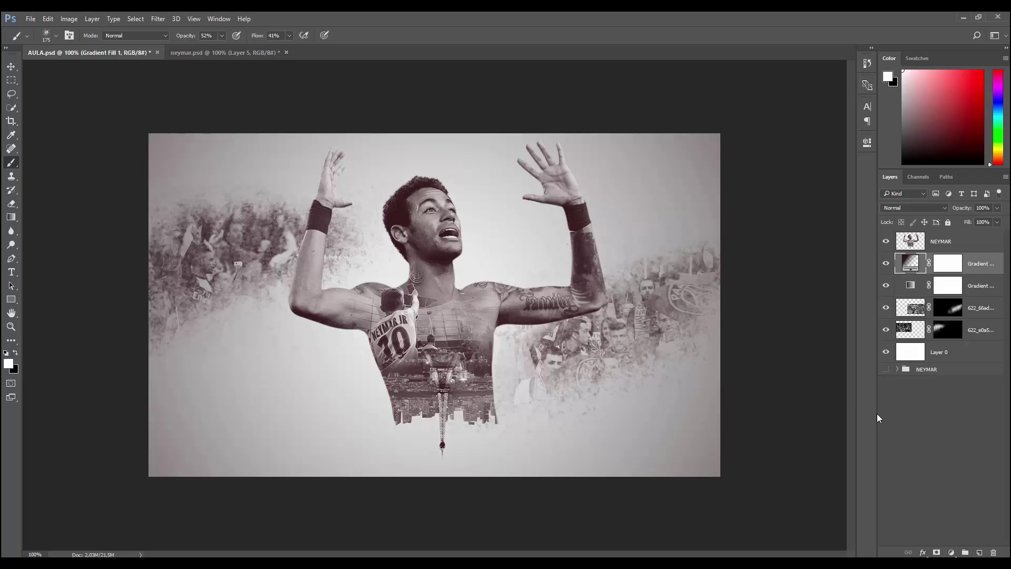
pyautogui.click(994, 316)
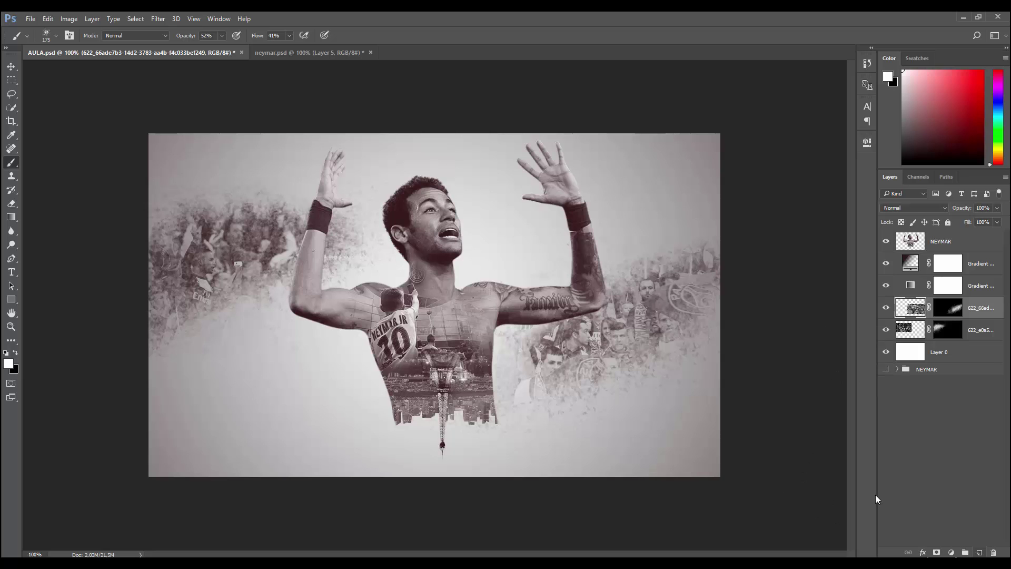
pyautogui.click(979, 553)
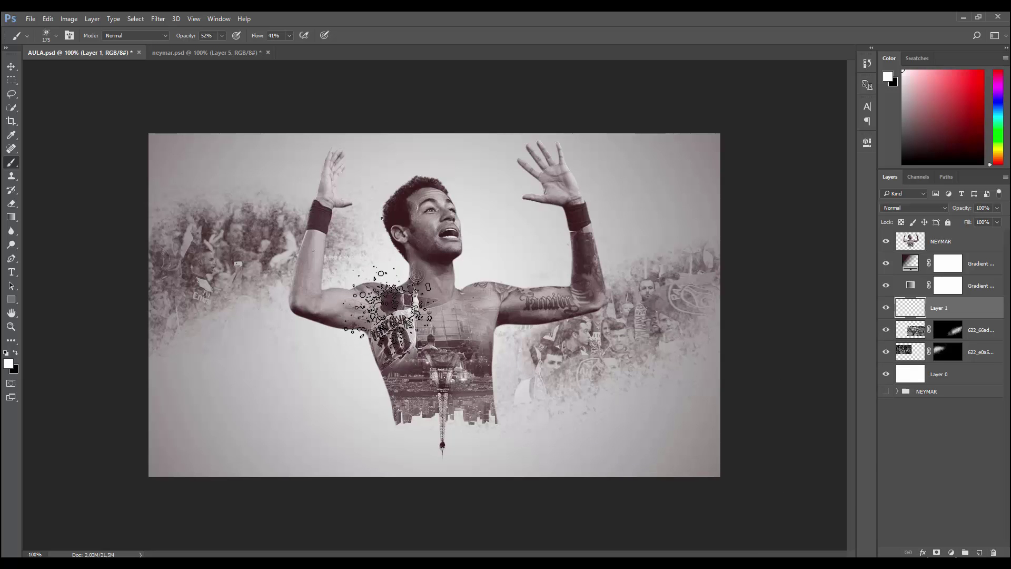
# Select the large cloud brush and size it to 700 px.
pyautogui.rightClick(383, 313)
pyautogui.click(742, 454)
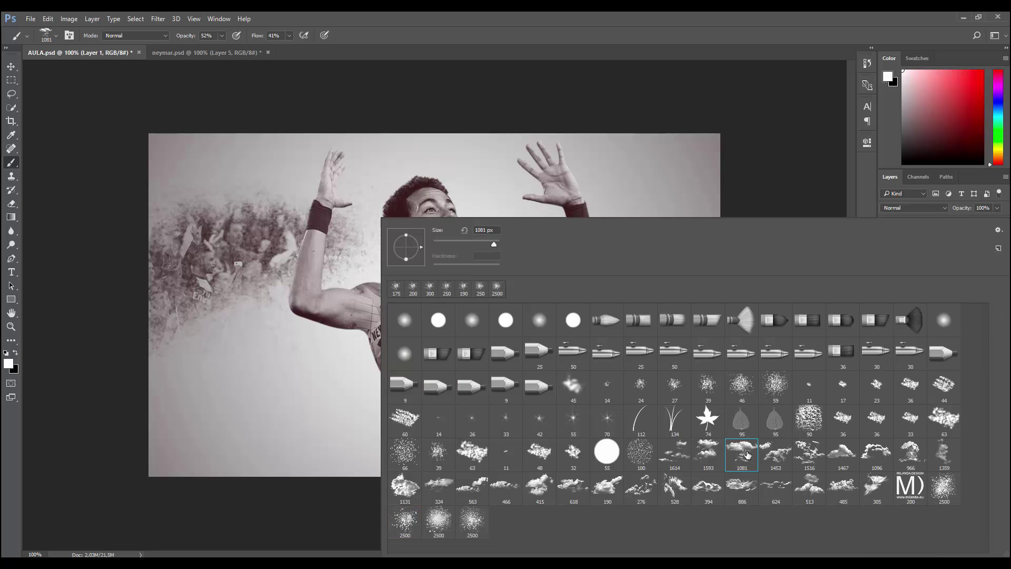
pyautogui.press('Return')
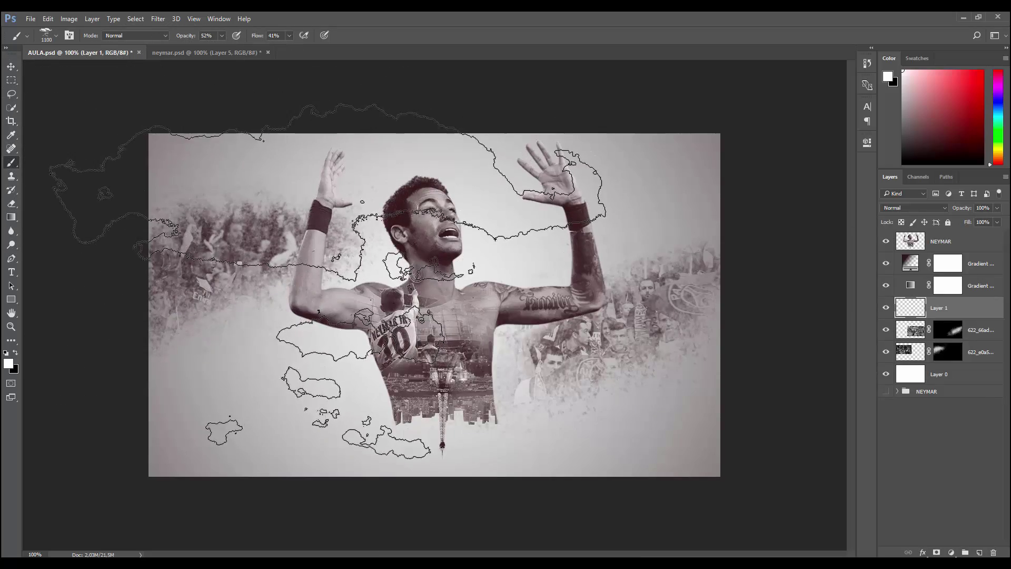
pyautogui.press('[')
pyautogui.press('[')
pyautogui.press('[')
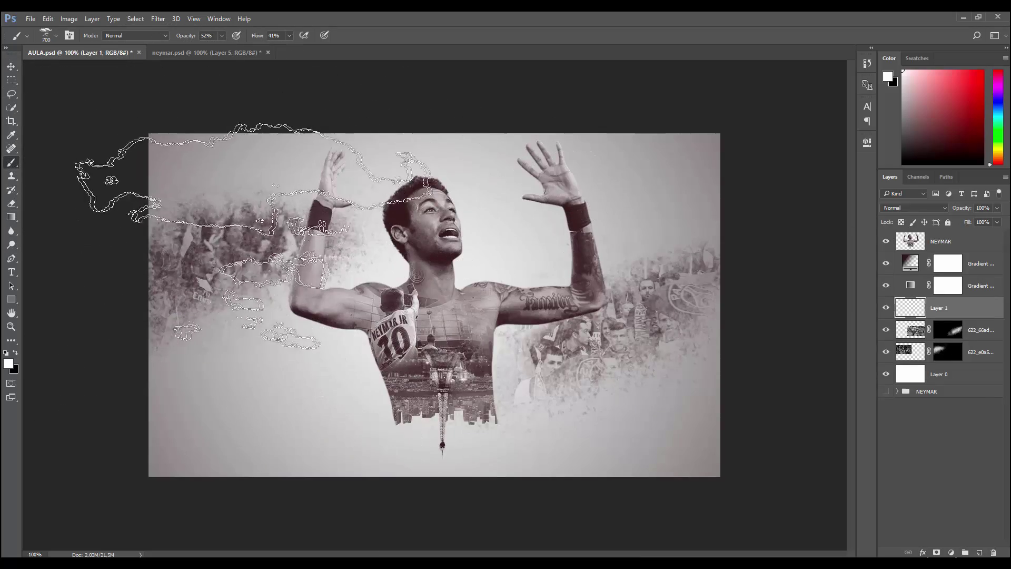
# Sample a pale tone as paint colour and set brush Flow 74%, Opacity 100%.
pyautogui.press('alt')
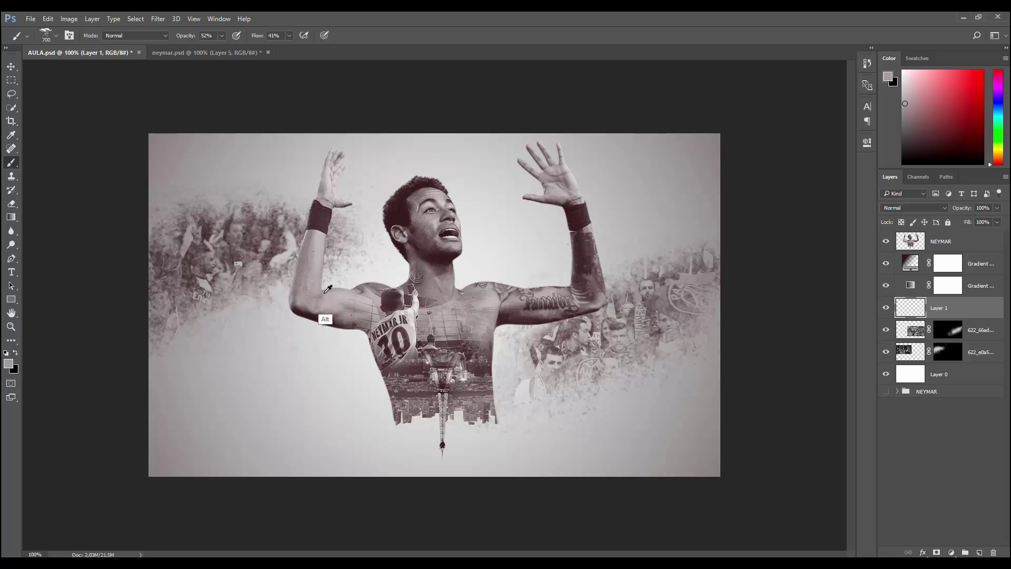
pyautogui.keyDown('alt'); pyautogui.click(321, 320); pyautogui.keyUp('alt')
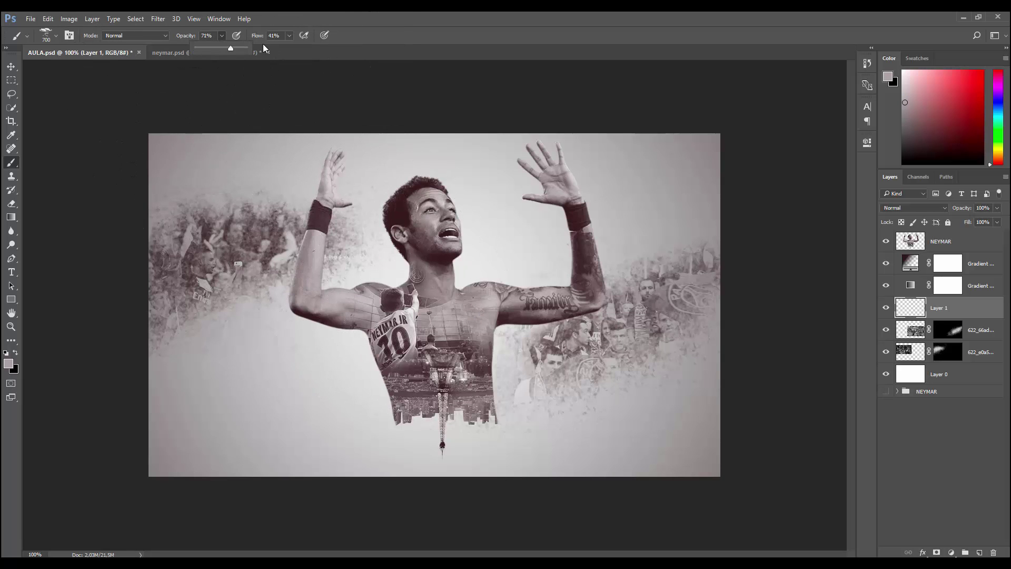
pyautogui.click(289, 36)
pyautogui.click(305, 47)
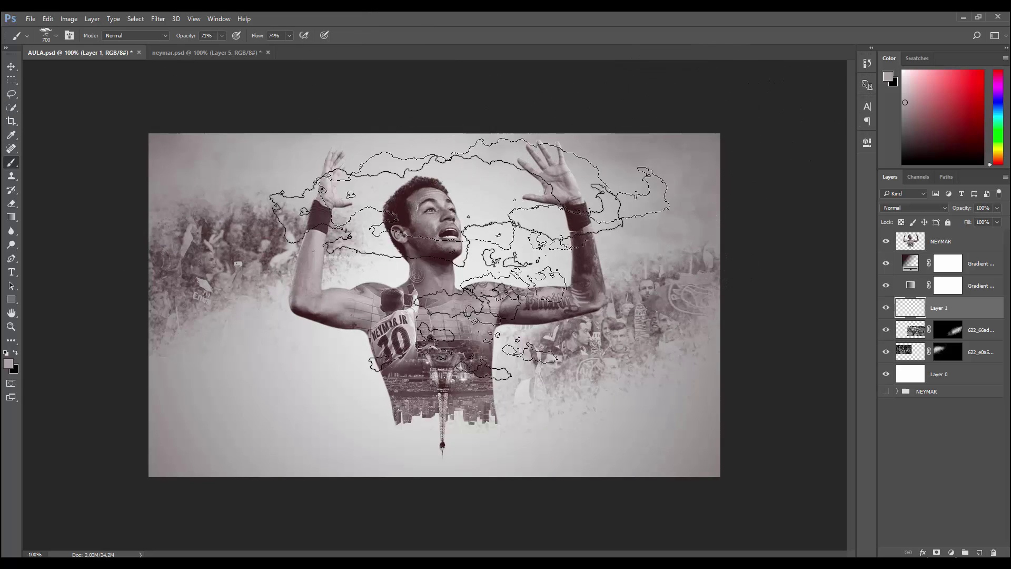
pyautogui.click(222, 36)
pyautogui.moveTo(222, 47); pyautogui.dragTo(308, 49)
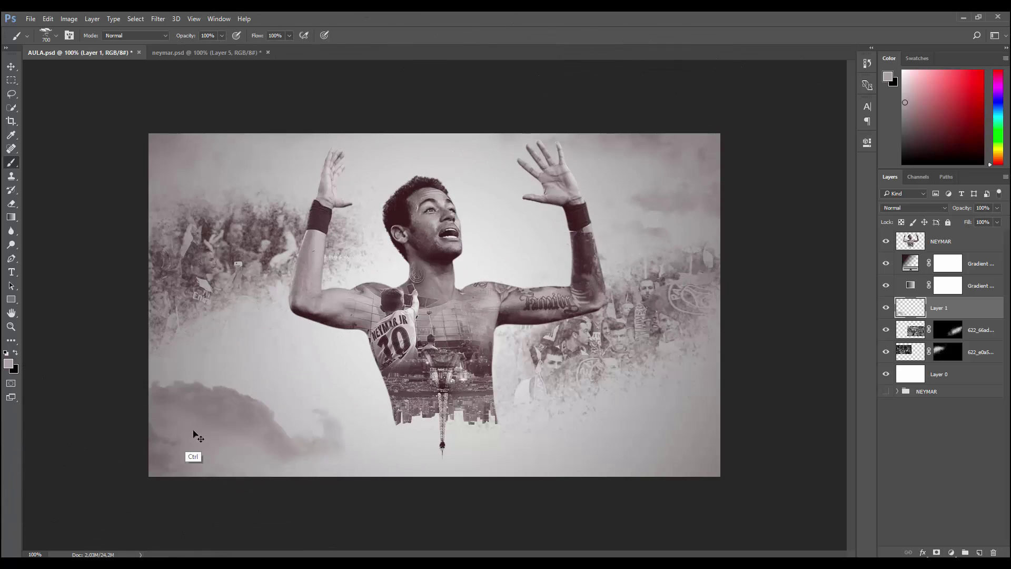
# Switch between the 1096 and 485 cloud brushes for new cloud textures.
pyautogui.rightClick(255, 218)
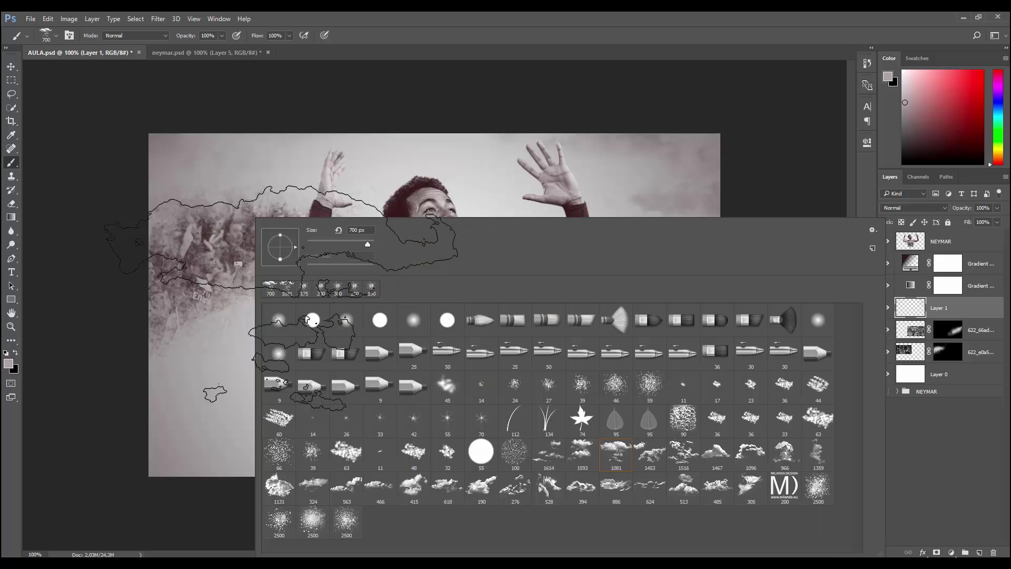
pyautogui.click(751, 452)
pyautogui.press('Return')
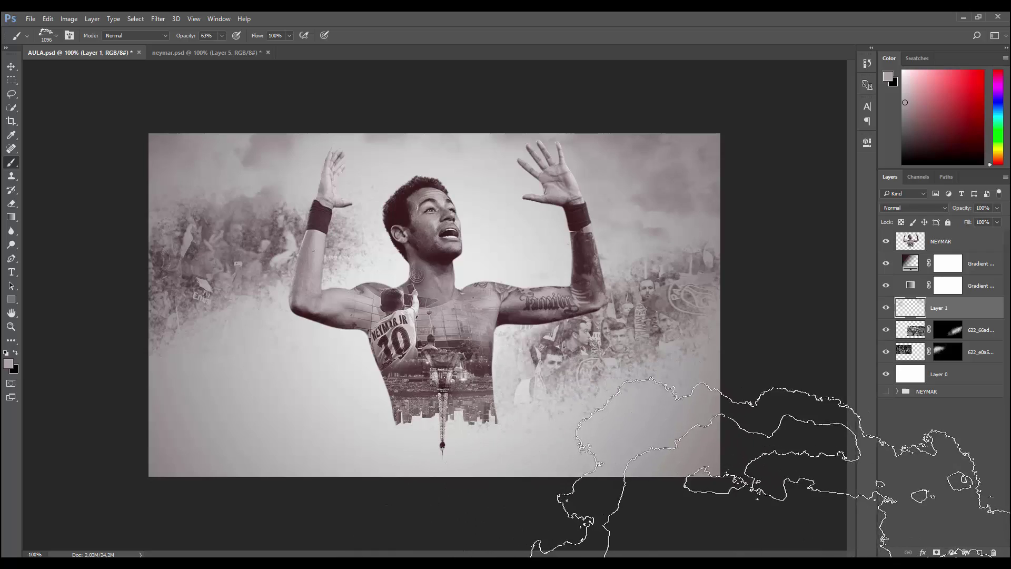
pyautogui.rightClick(381, 218)
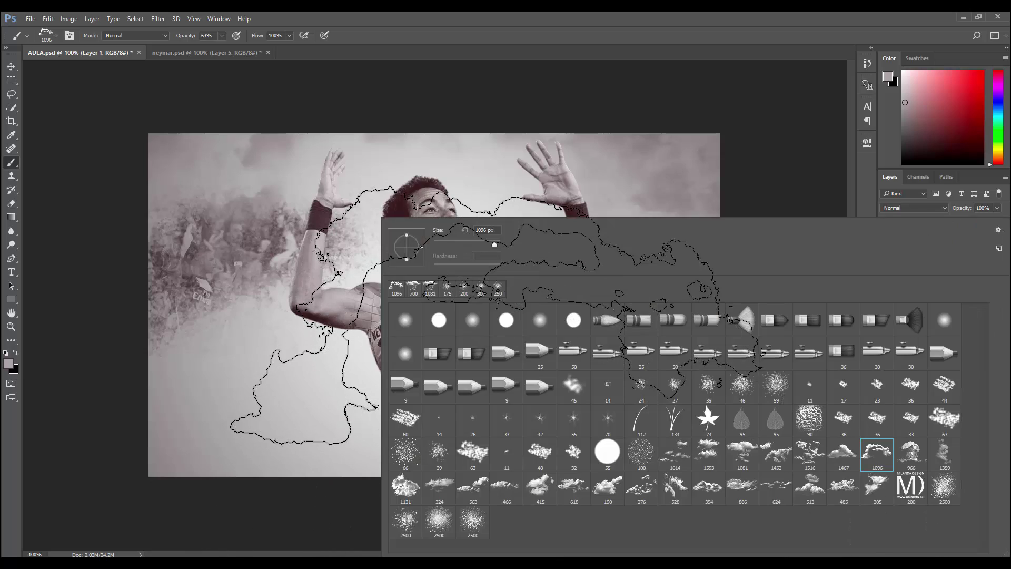
pyautogui.click(844, 485)
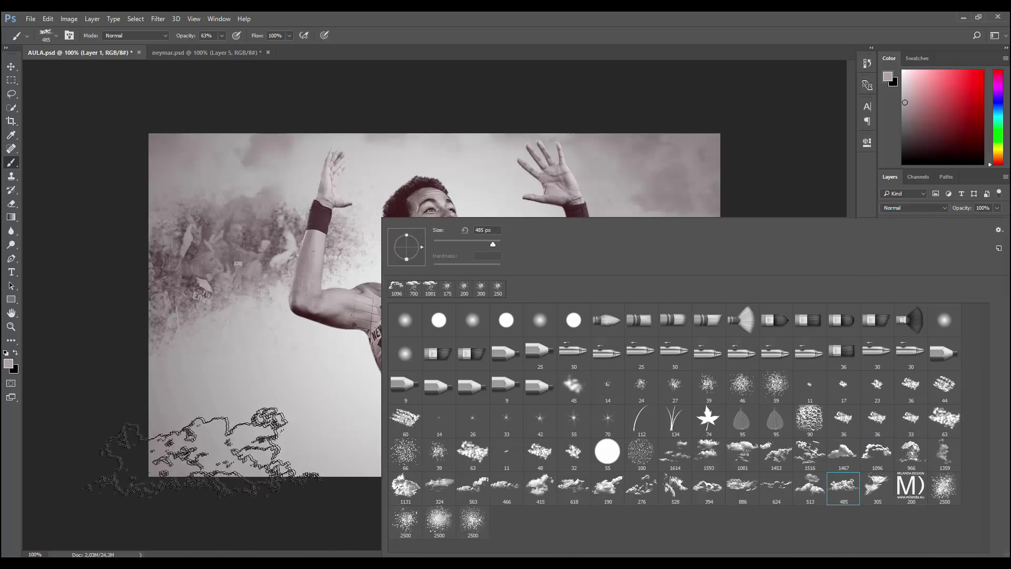
pyautogui.press('Return')
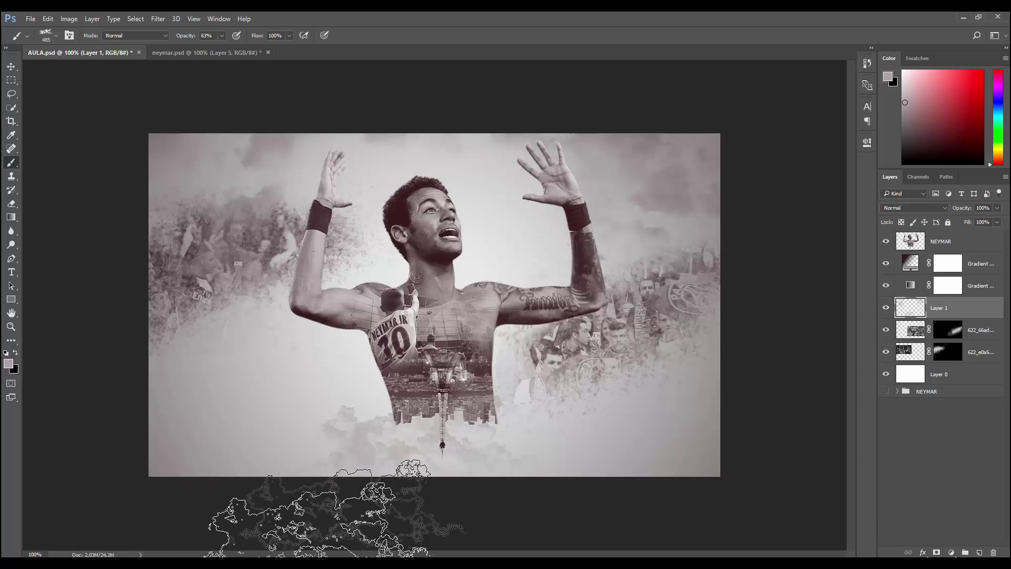
# Pick another cloud brush at 54% flow, resizing around 700 px for dabs along bottom and left.
pyautogui.rightClick(287, 304)
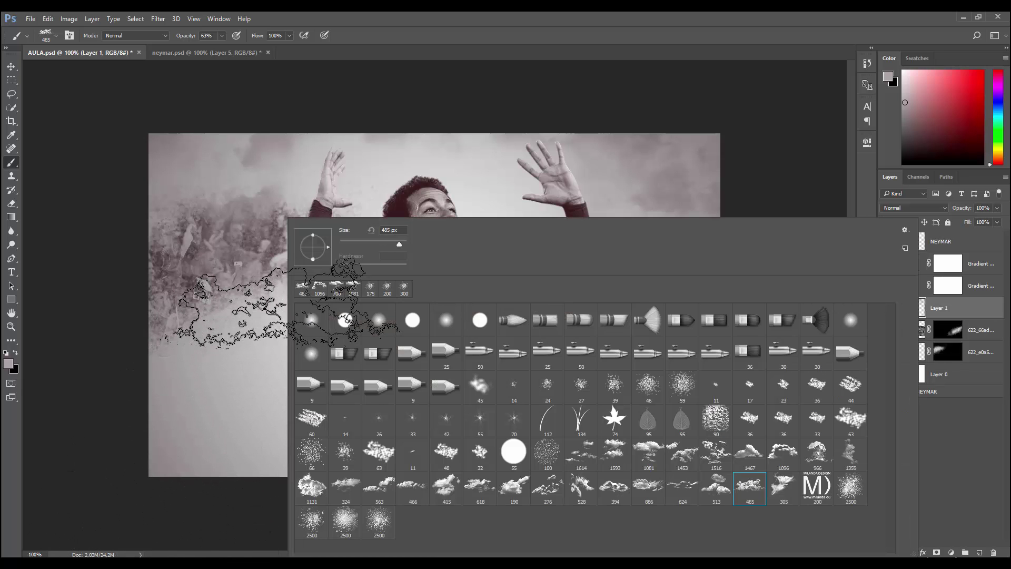
pyautogui.click(860, 455)
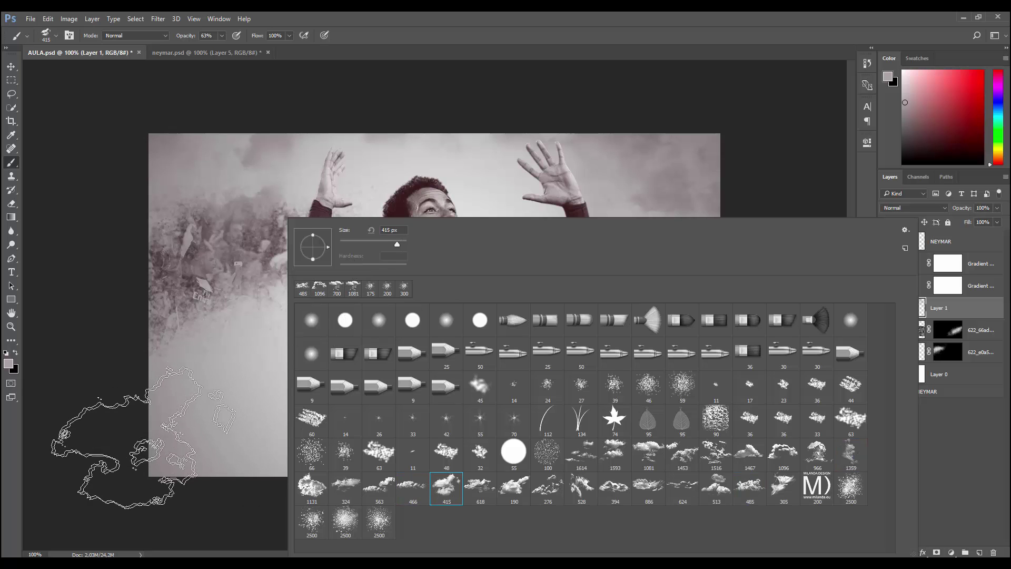
pyautogui.click(119, 453)
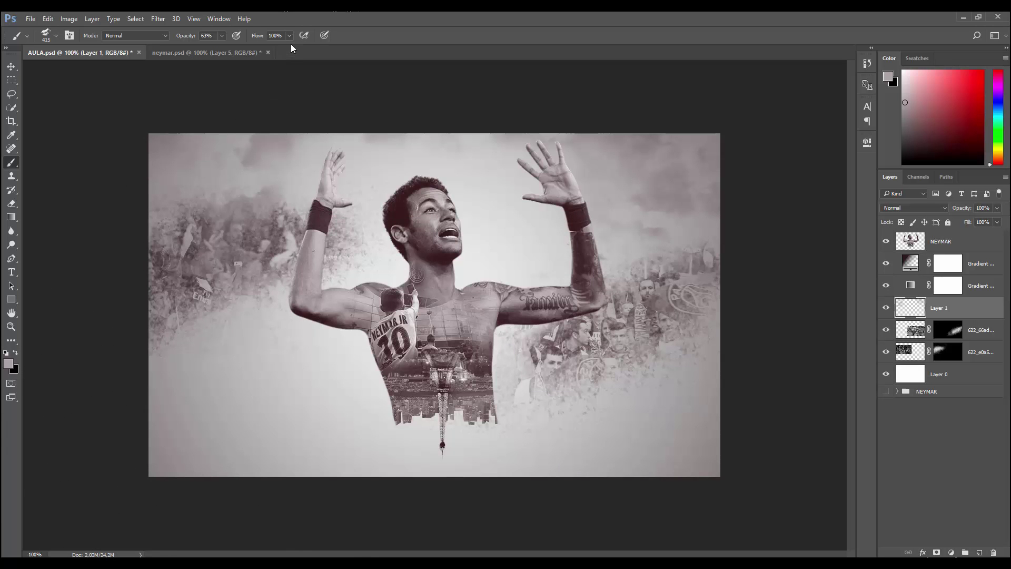
pyautogui.moveTo(289, 34); pyautogui.dragTo(267, 49)
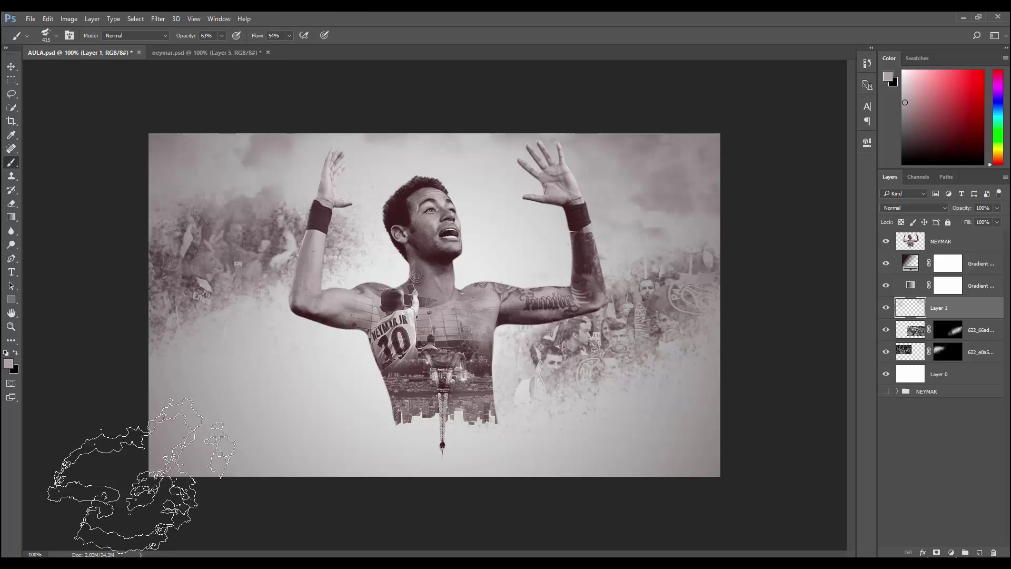
pyautogui.press(']')
pyautogui.press(']')
pyautogui.press(']')
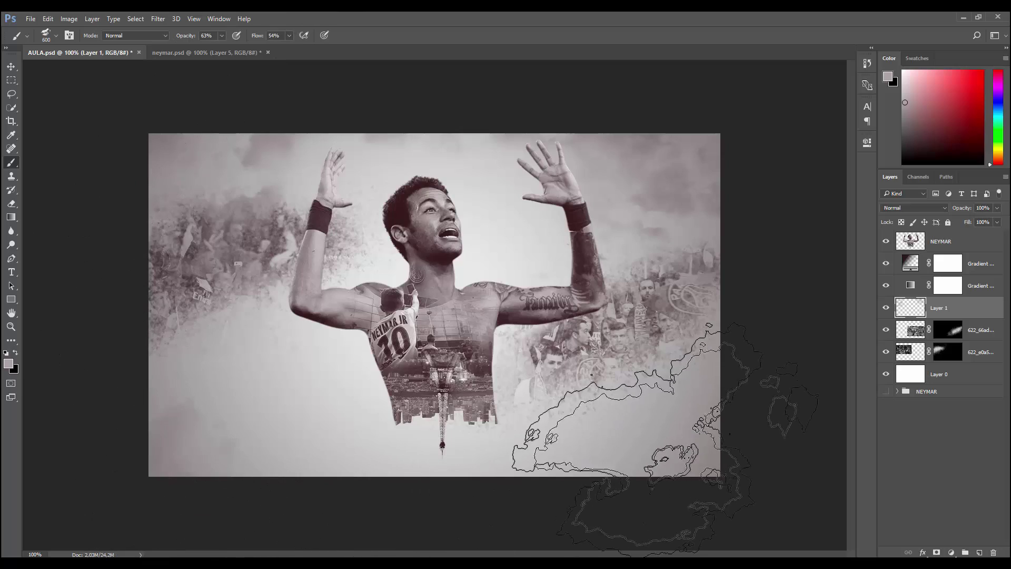
pyautogui.press(']')
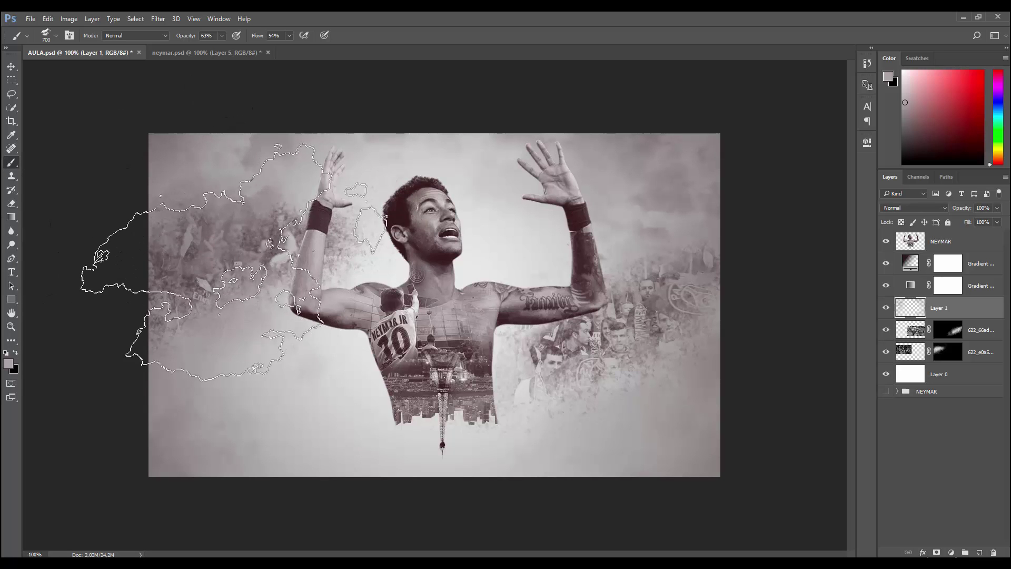
pyautogui.press('[')
pyautogui.press('[')
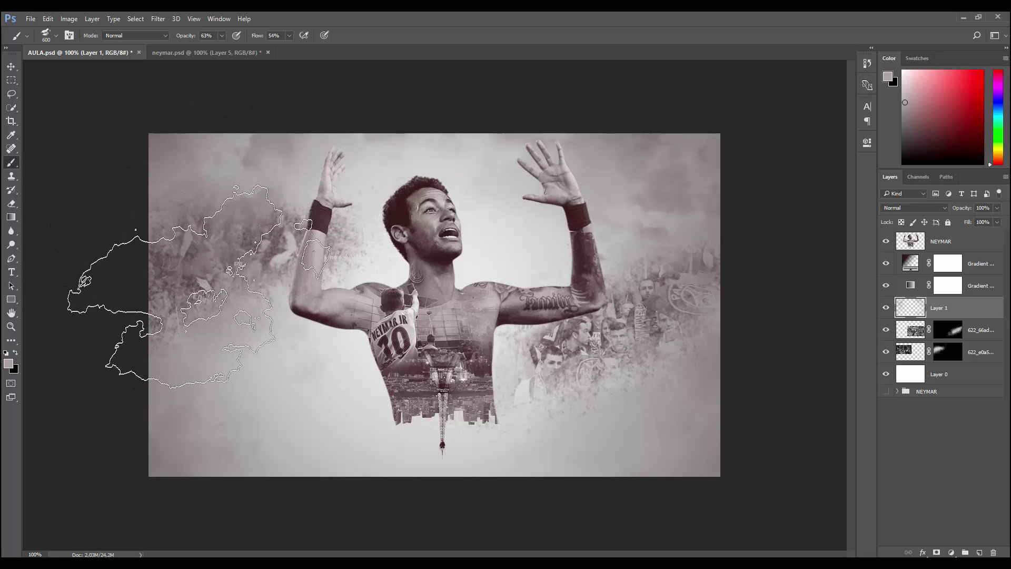
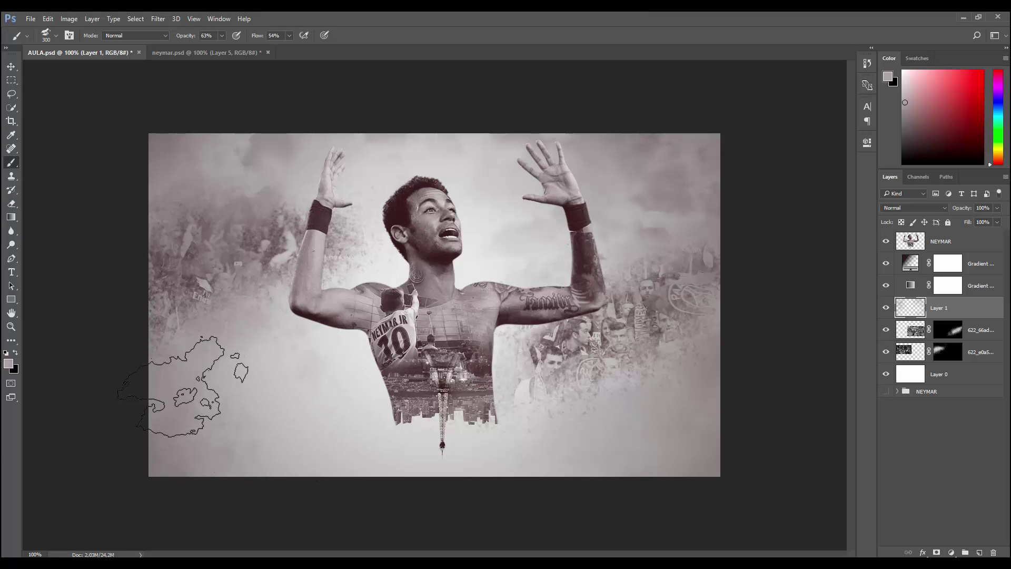
# Rename the painted Layer 1 to NUVENS.
pyautogui.press(']')
pyautogui.press(']')
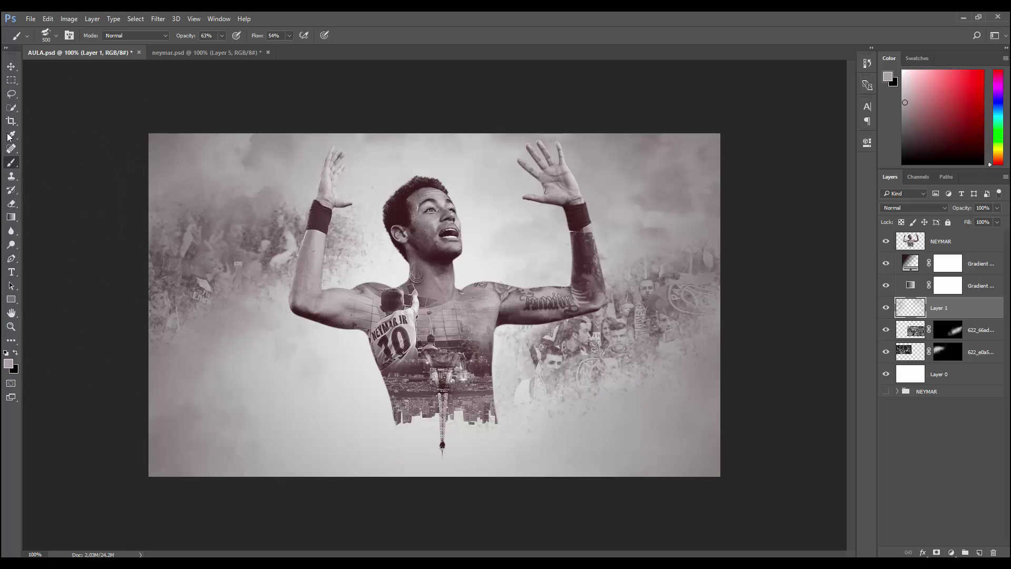
pyautogui.click(11, 67)
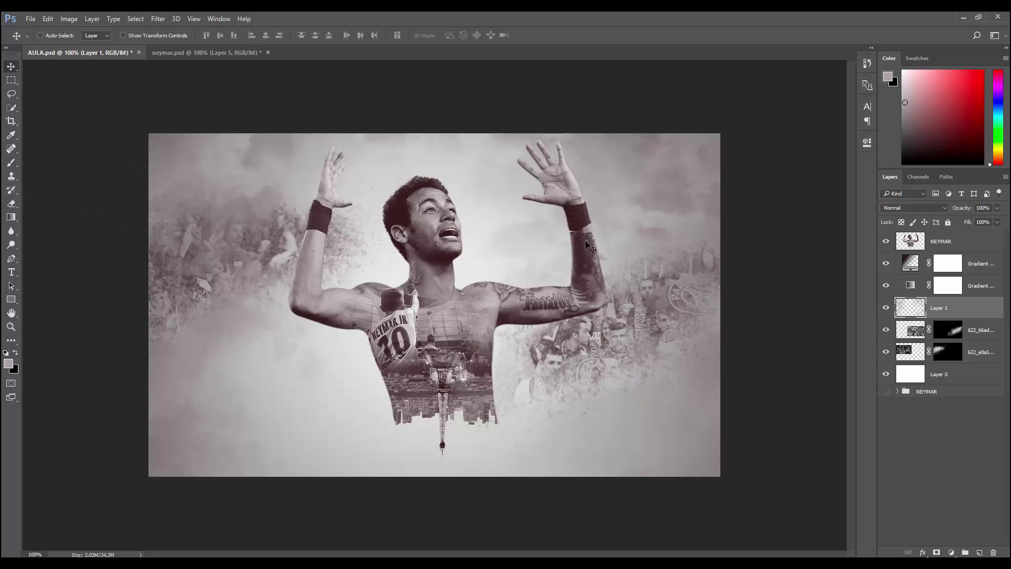
pyautogui.doubleClick(939, 309)
pyautogui.write('NUVENS')
pyautogui.press('Return')
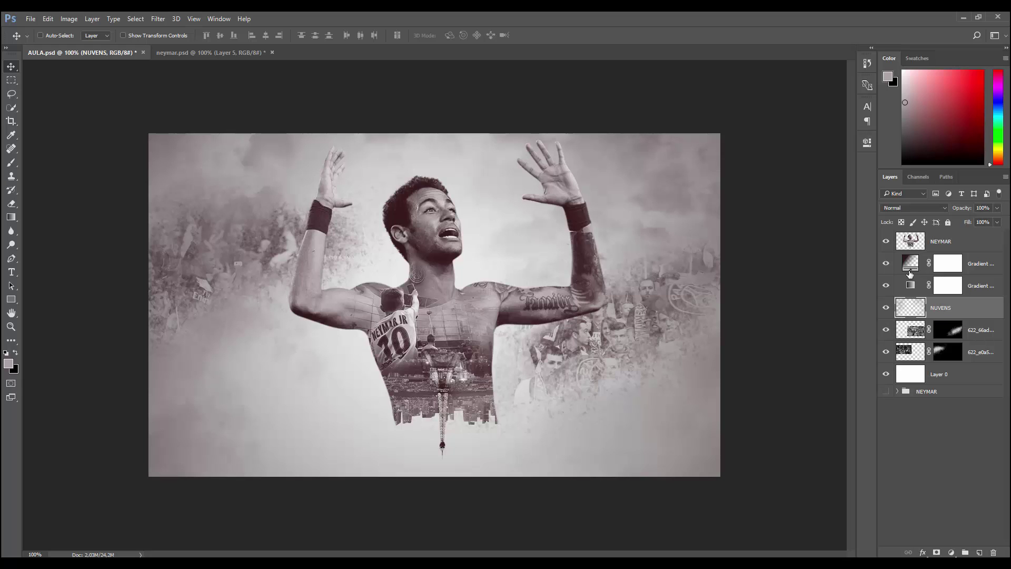
# Group the gradient fills, photo layers and Layer 0 into a group named BG.
pyautogui.click(988, 268)
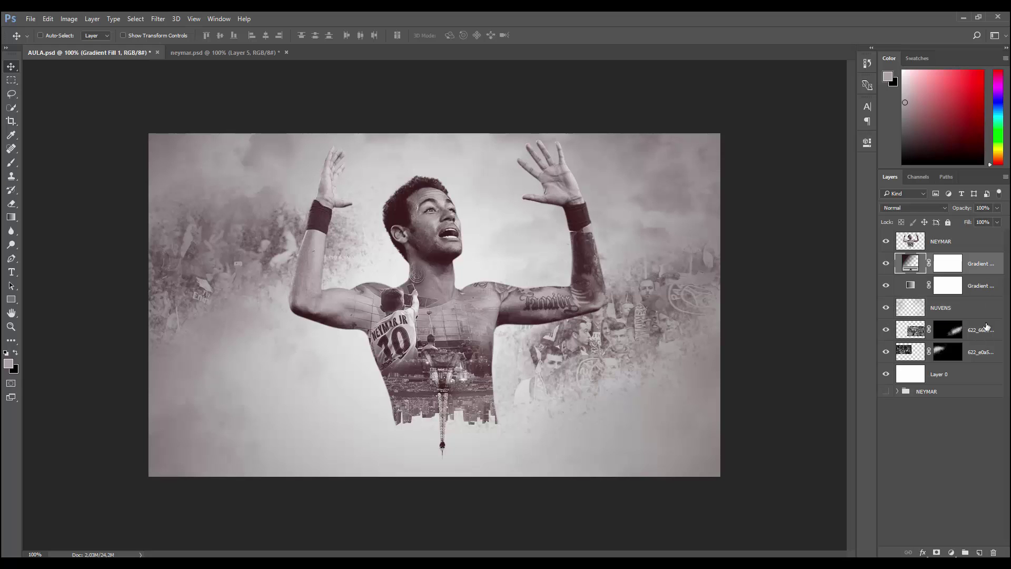
pyautogui.keyDown('shift'); pyautogui.click(997, 355); pyautogui.keyUp('shift')
pyautogui.keyDown('shift'); pyautogui.click(977, 377); pyautogui.keyUp('shift')
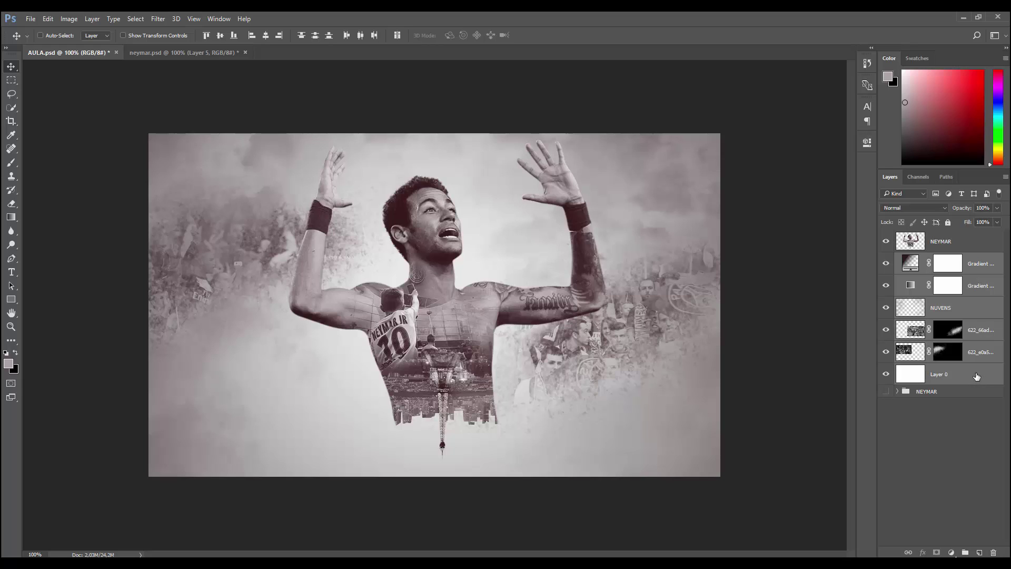
pyautogui.hotkey('ctrl', 'g')
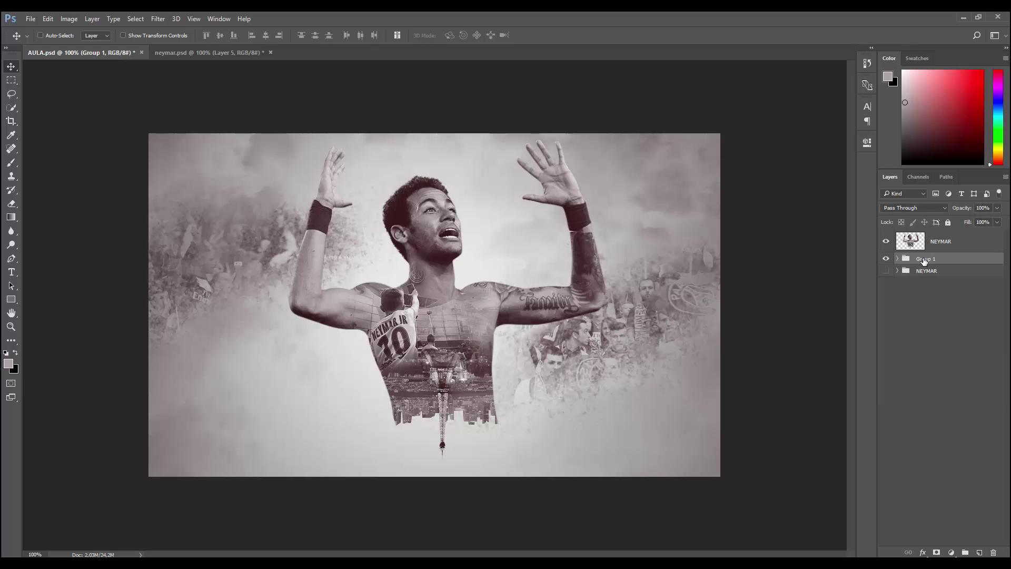
pyautogui.doubleClick(924, 259)
pyautogui.write('BG')
pyautogui.press('Return')
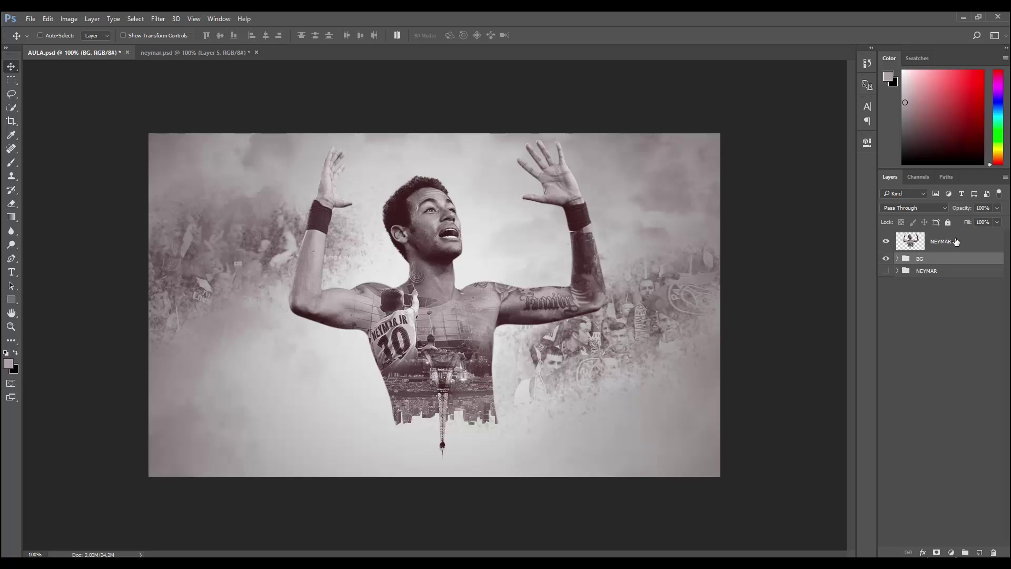
pyautogui.click(956, 242)
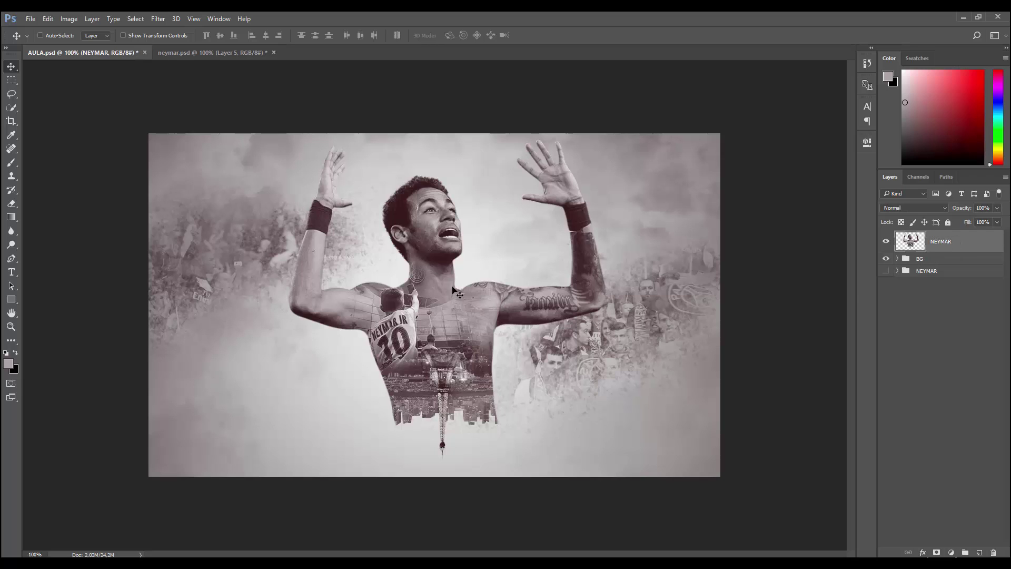
# Add a text layer reading NEYMAR on the upper part of the image.
pyautogui.press('t')
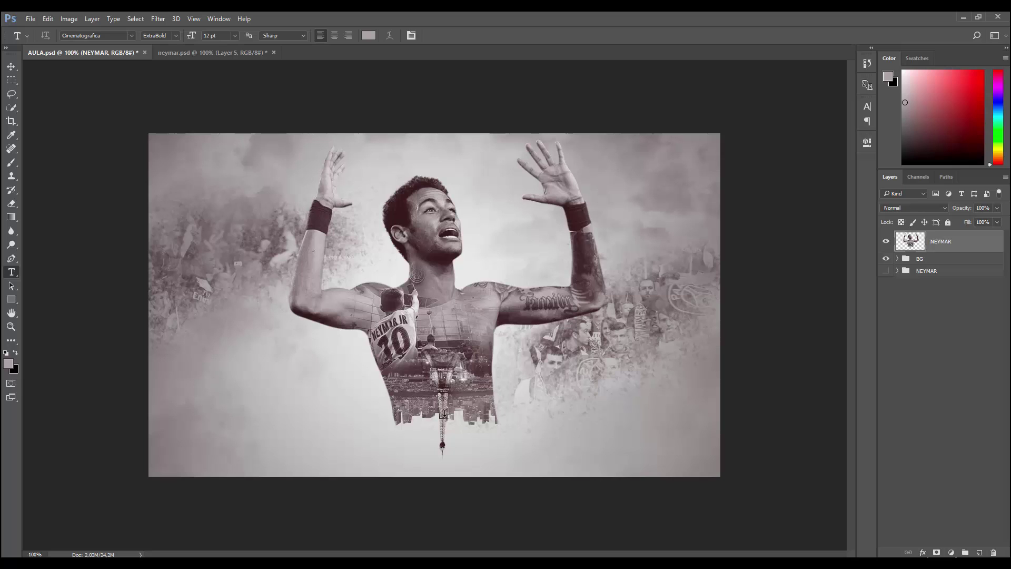
pyautogui.click(428, 240)
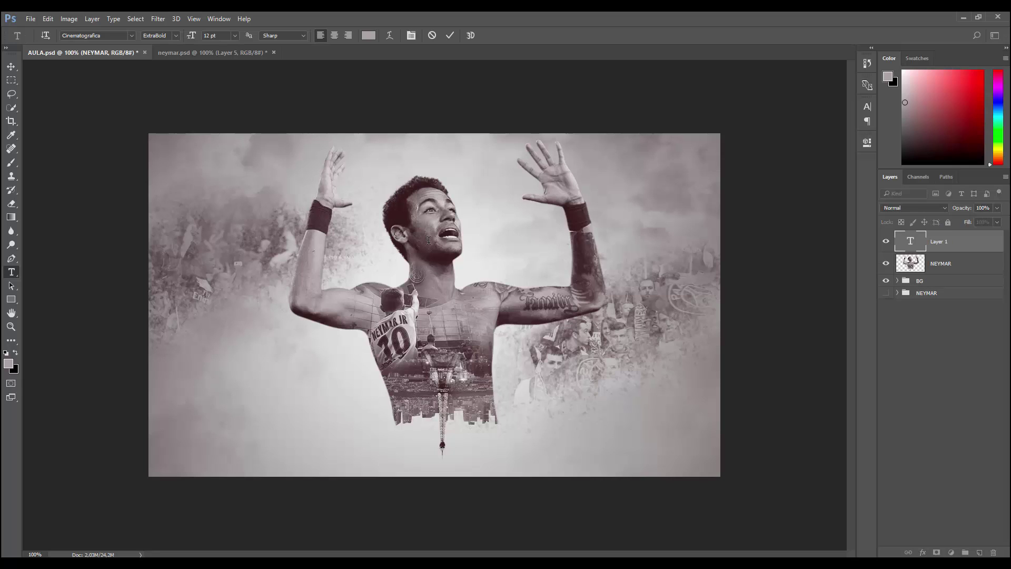
pyautogui.write('NEYMAR')
pyautogui.click(450, 35)
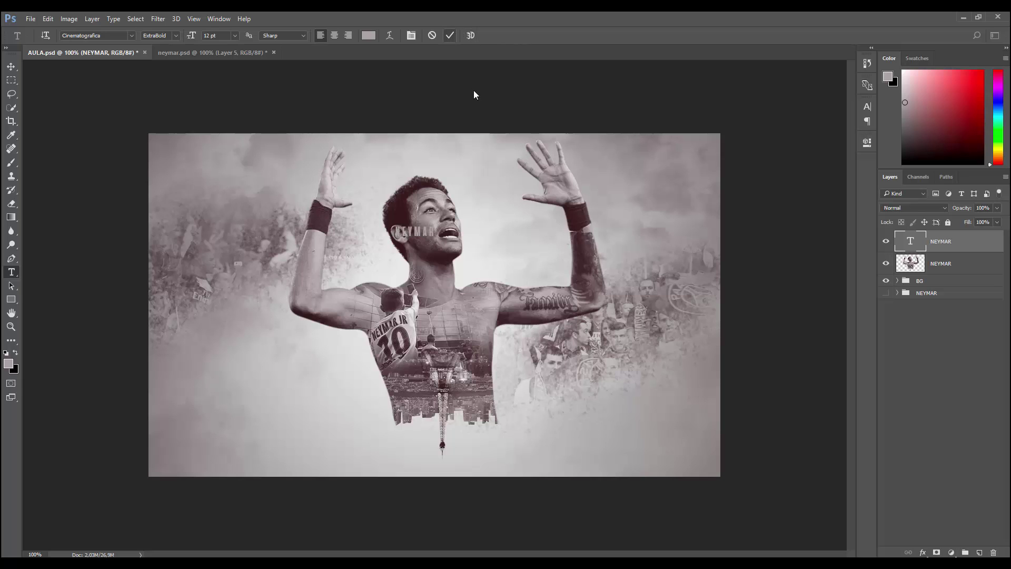
# Scale the NEYMAR text up so it spans across the image.
pyautogui.click(11, 66)
pyautogui.hotkey('ctrl', 't')
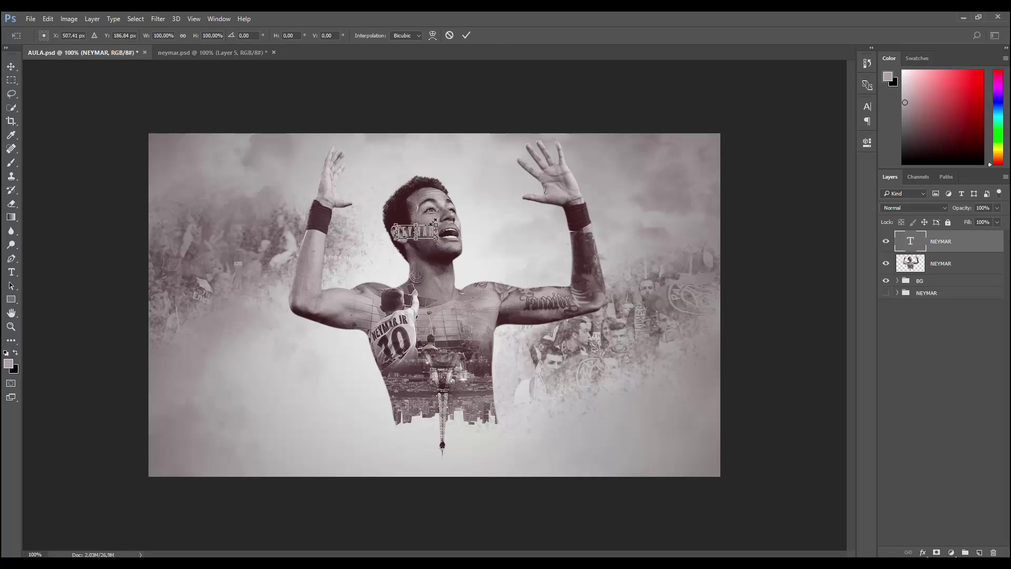
pyautogui.moveTo(437, 224); pyautogui.dragTo(589, 172)
pyautogui.click(466, 35)
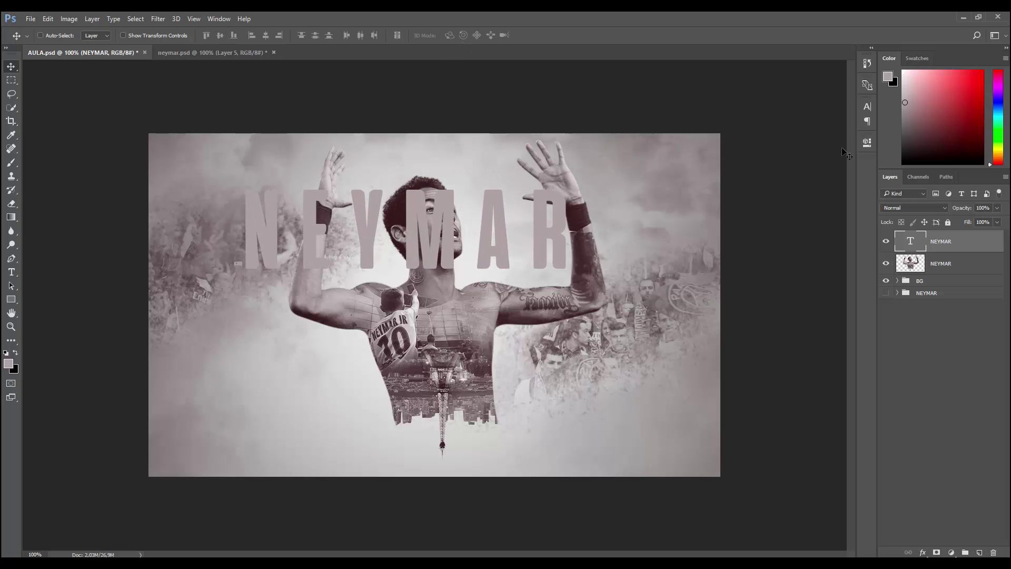
pyautogui.click(866, 107)
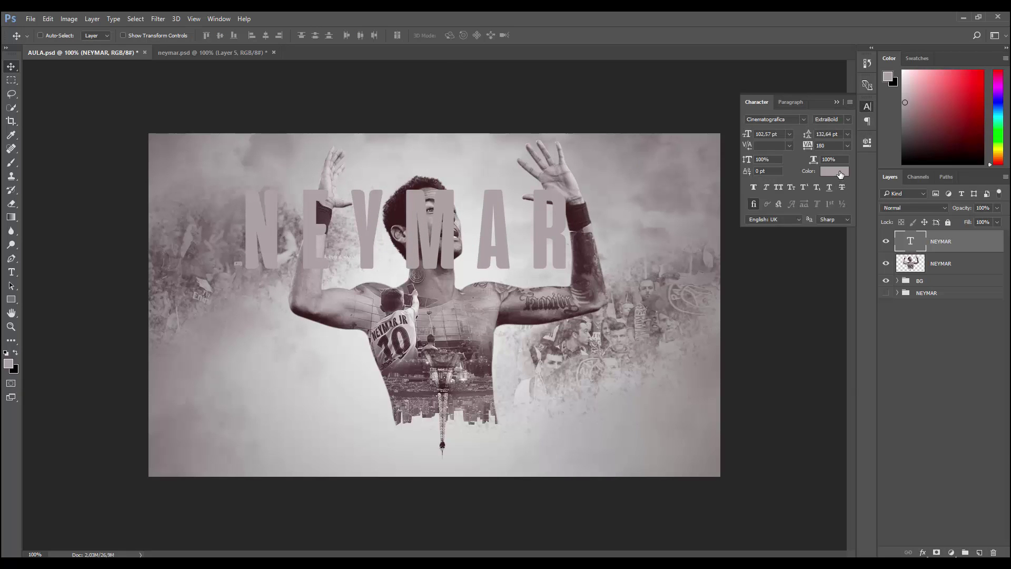
# Colour the NEYMAR text with the dark reddish-brown sampled from the player's hair.
pyautogui.click(835, 171)
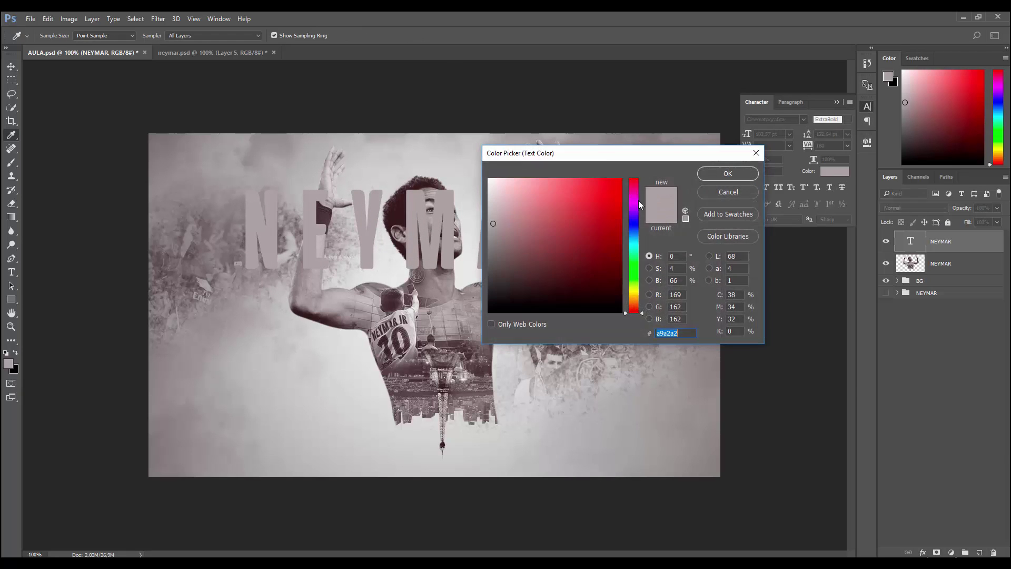
pyautogui.click(398, 209)
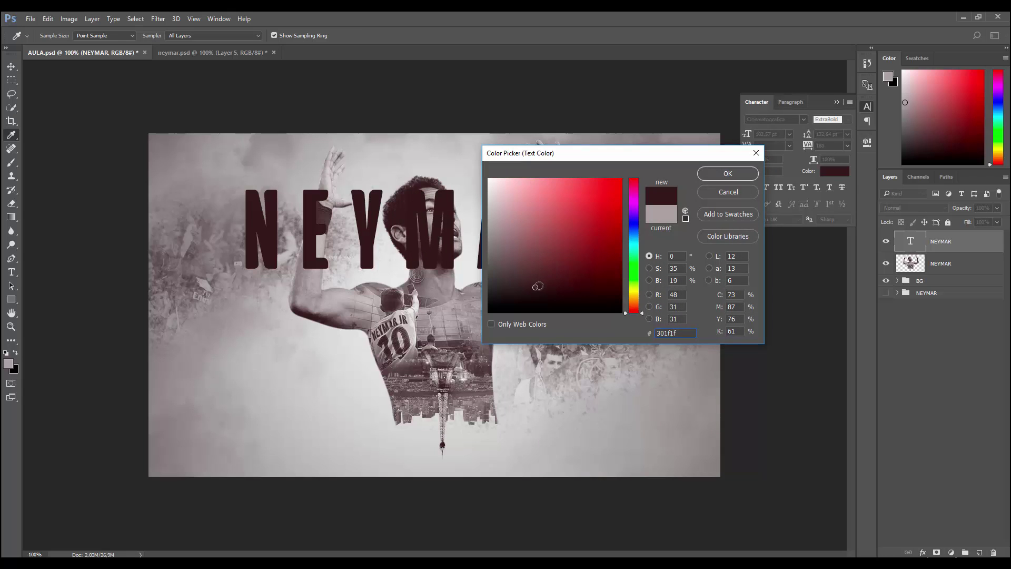
pyautogui.moveTo(538, 285); pyautogui.dragTo(535, 281)
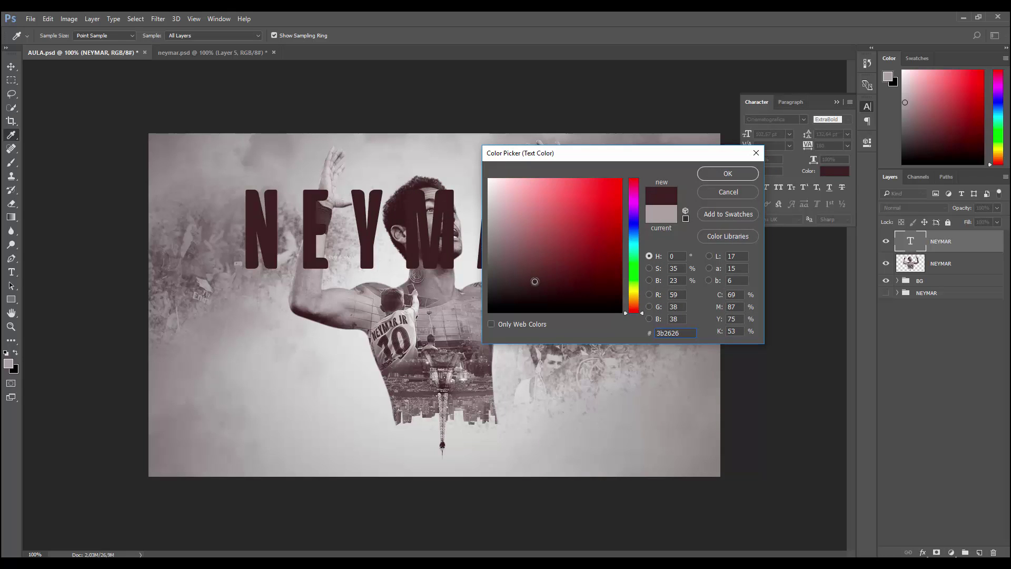
pyautogui.click(747, 194)
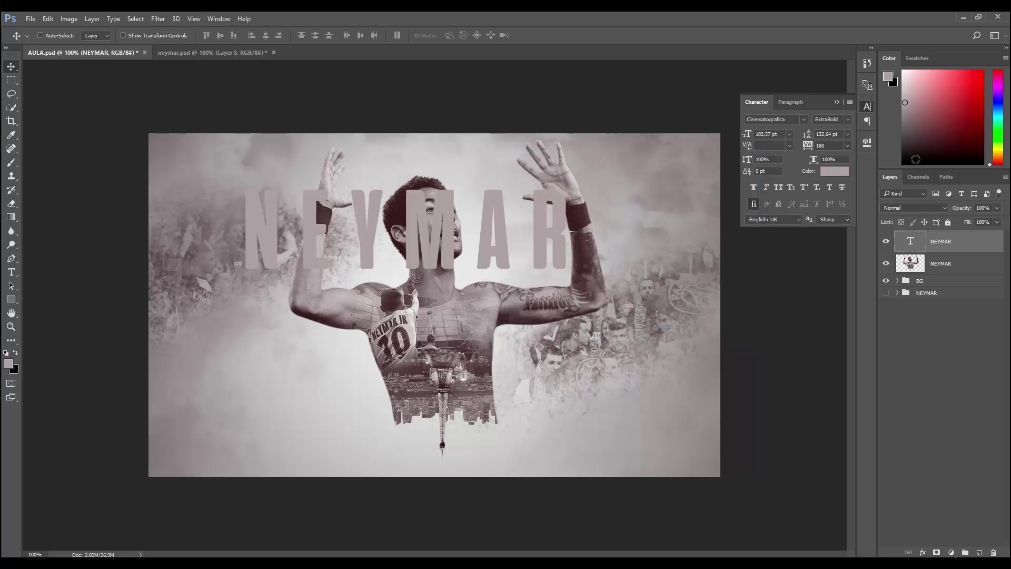
pyautogui.click(837, 171)
pyautogui.click(398, 296)
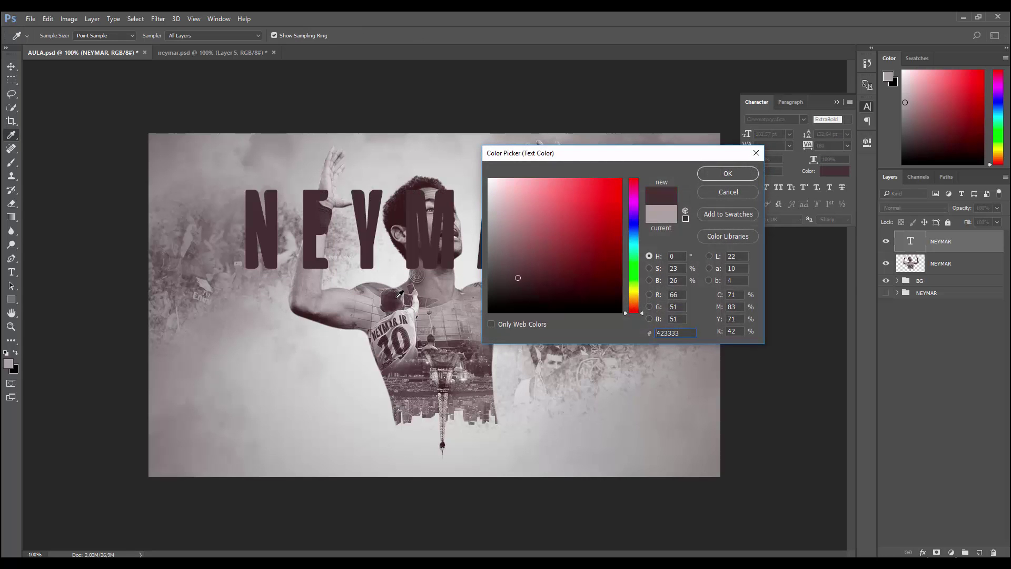
pyautogui.click(331, 309)
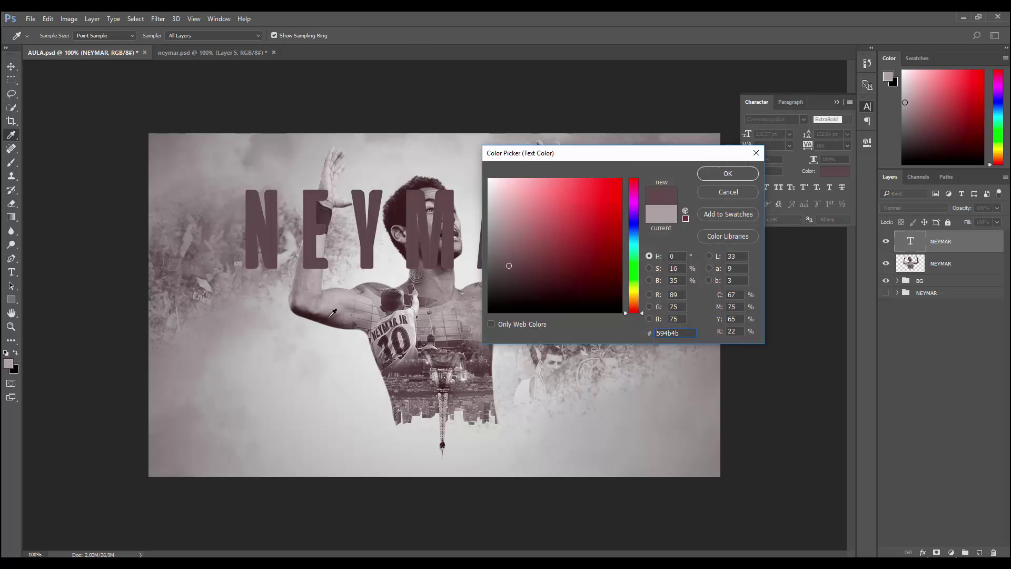
pyautogui.click(396, 216)
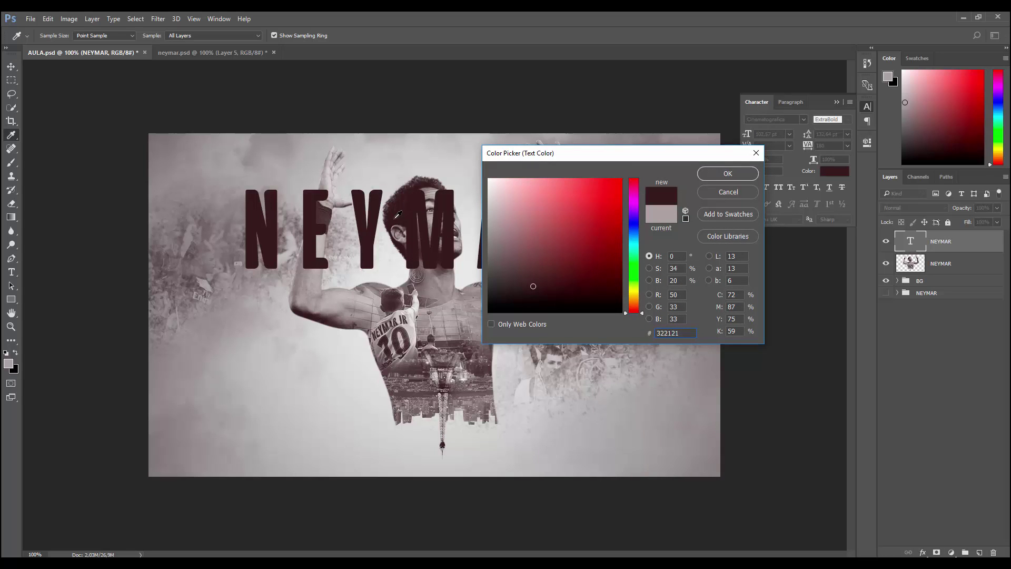
pyautogui.click(740, 173)
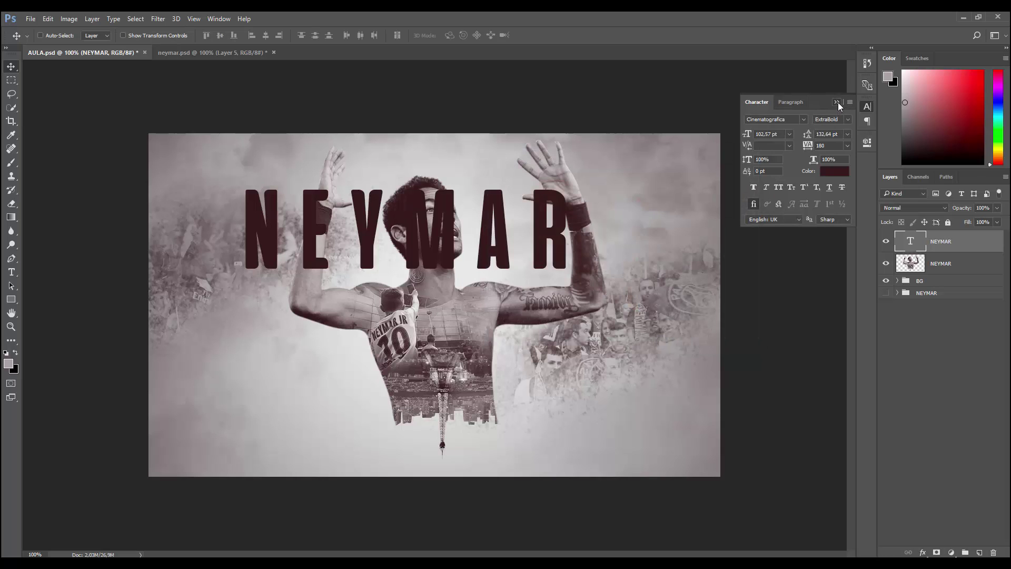
pyautogui.click(837, 101)
pyautogui.scroll(1, 364, 190)
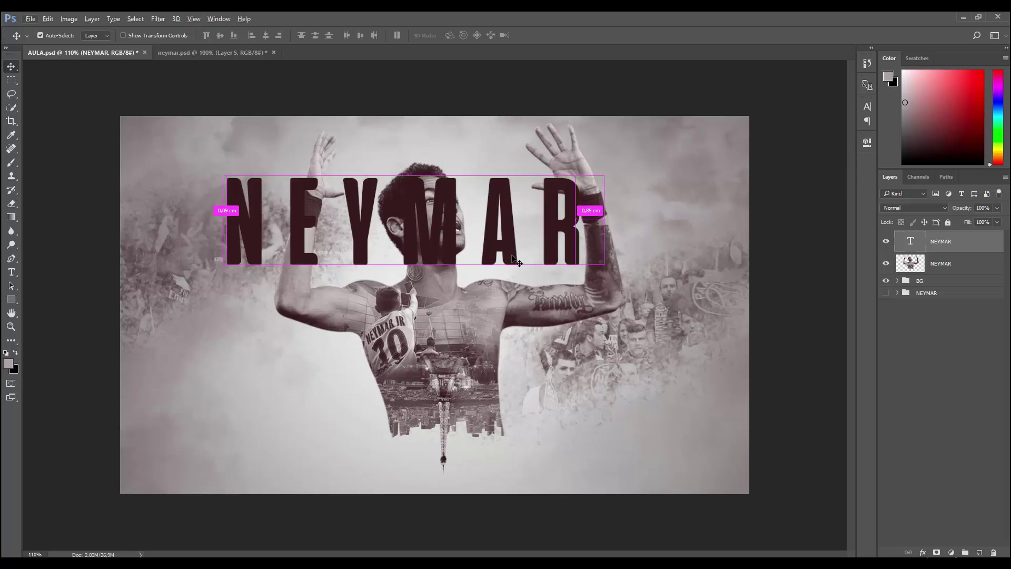
# Enlarge the NEYMAR title and skew it so the letters rise rightward across the player.
pyautogui.hotkey('ctrl', 't')
pyautogui.moveTo(437, 215); pyautogui.dragTo(472, 224)
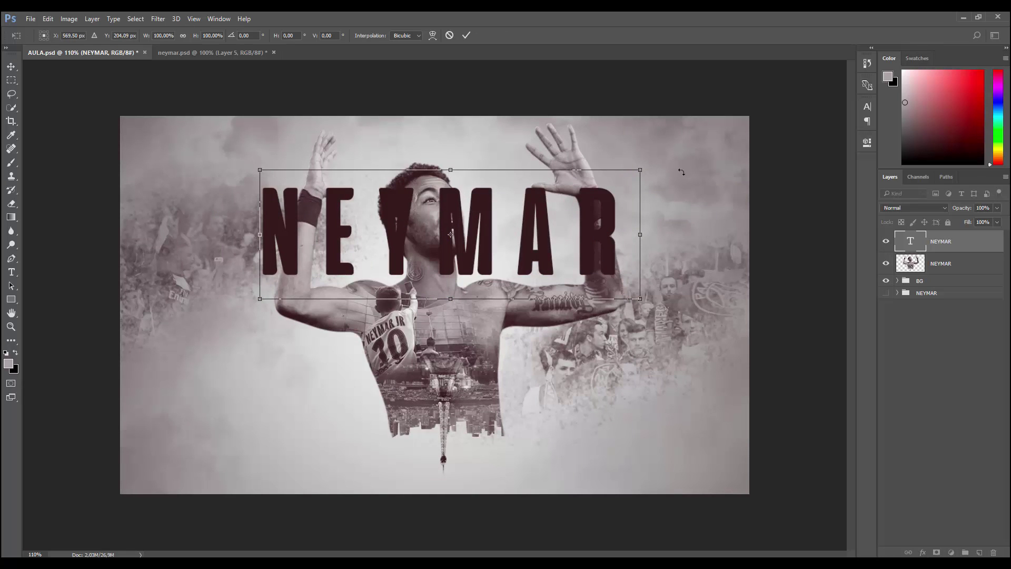
pyautogui.moveTo(642, 169); pyautogui.dragTo(668, 159)
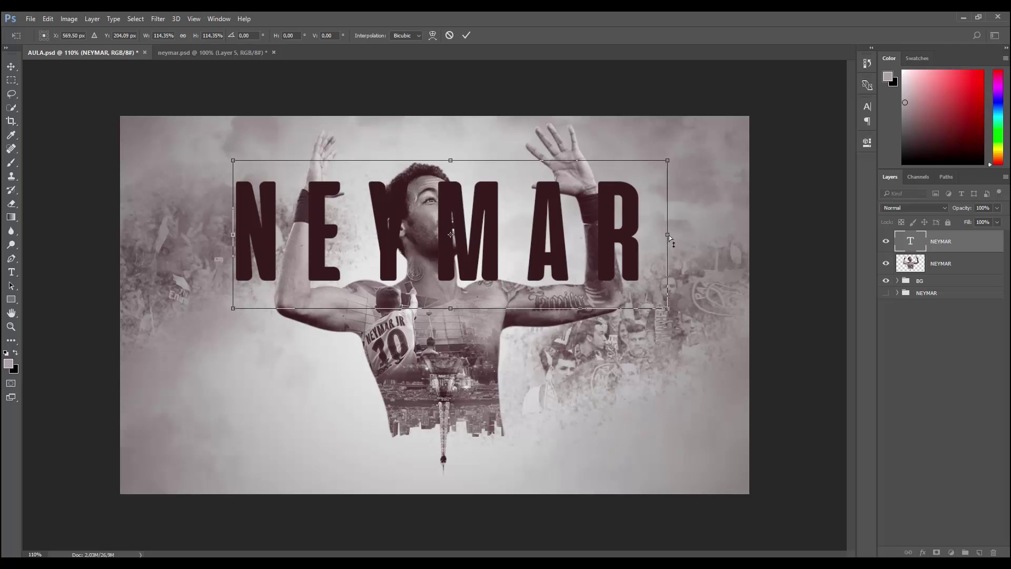
pyautogui.moveTo(669, 235); pyautogui.dragTo(642, 115)
pyautogui.moveTo(537, 154)
pyautogui.mouseDown()
pyautogui.moveTo(529, 222)
pyautogui.moveTo(545, 201)
pyautogui.moveTo(545, 222)
pyautogui.mouseUp()
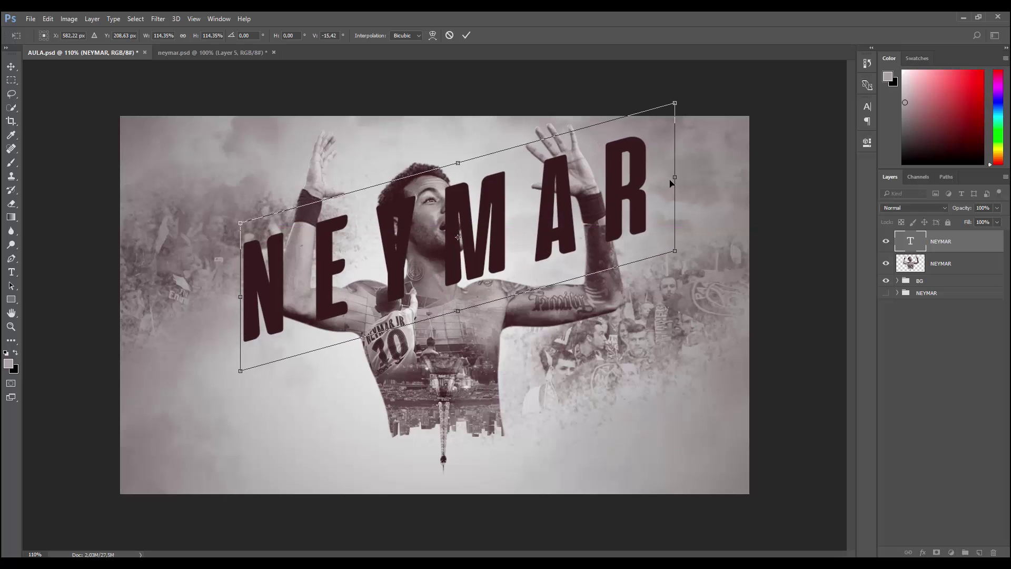
pyautogui.moveTo(623, 195); pyautogui.dragTo(625, 199)
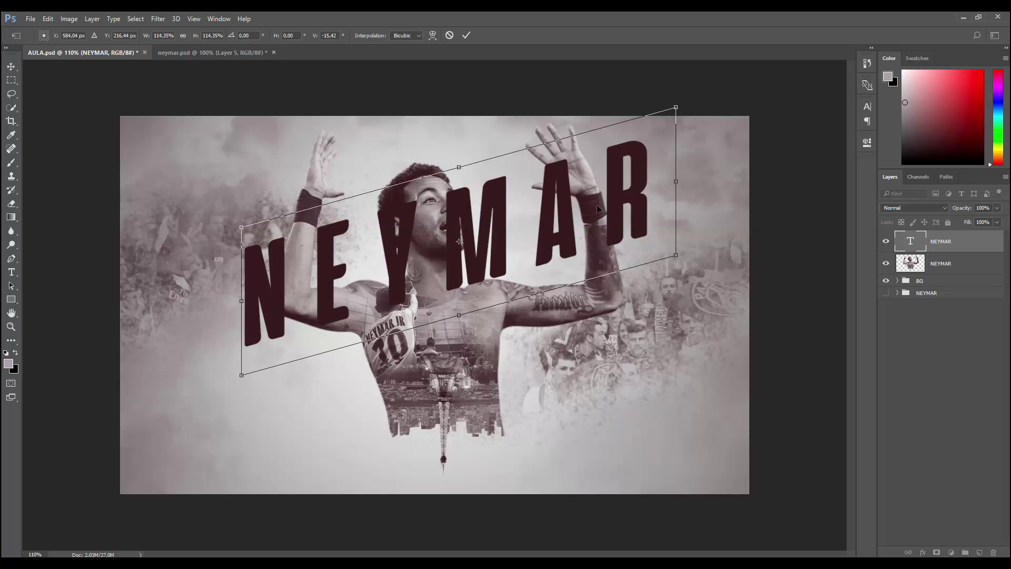
pyautogui.moveTo(563, 206); pyautogui.dragTo(559, 199)
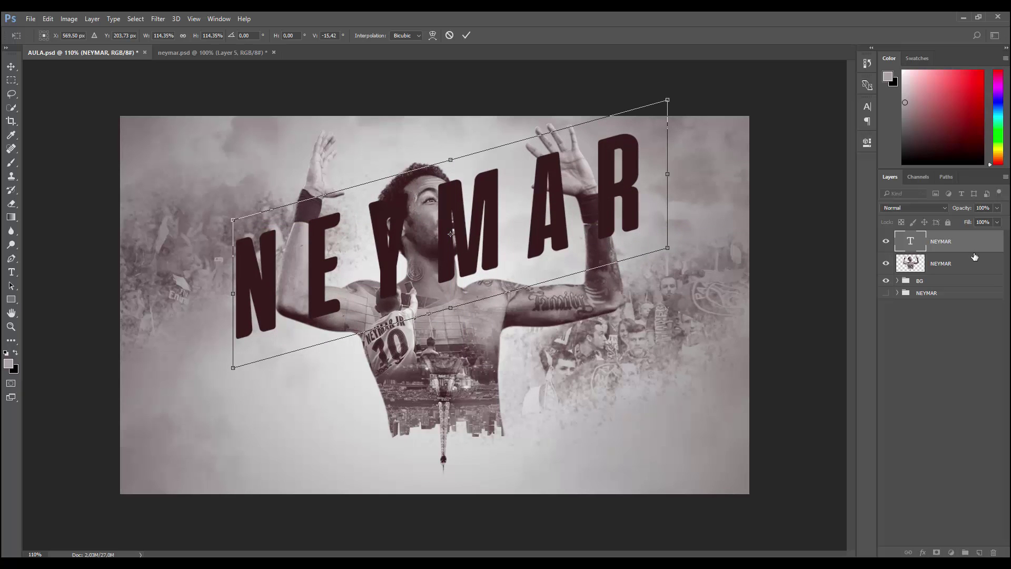
pyautogui.click(466, 35)
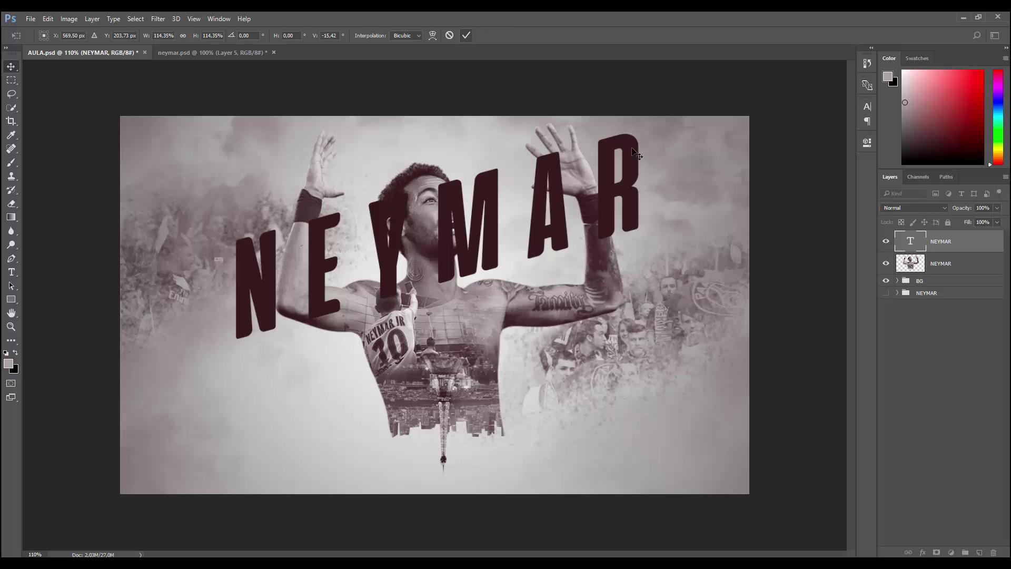
pyautogui.keyDown('shift'); pyautogui.click(952, 262); pyautogui.keyUp('shift')
# Nudge the NEYMAR title and photo layers into place on the canvas.
pyautogui.moveTo(451, 280); pyautogui.dragTo(436, 287)
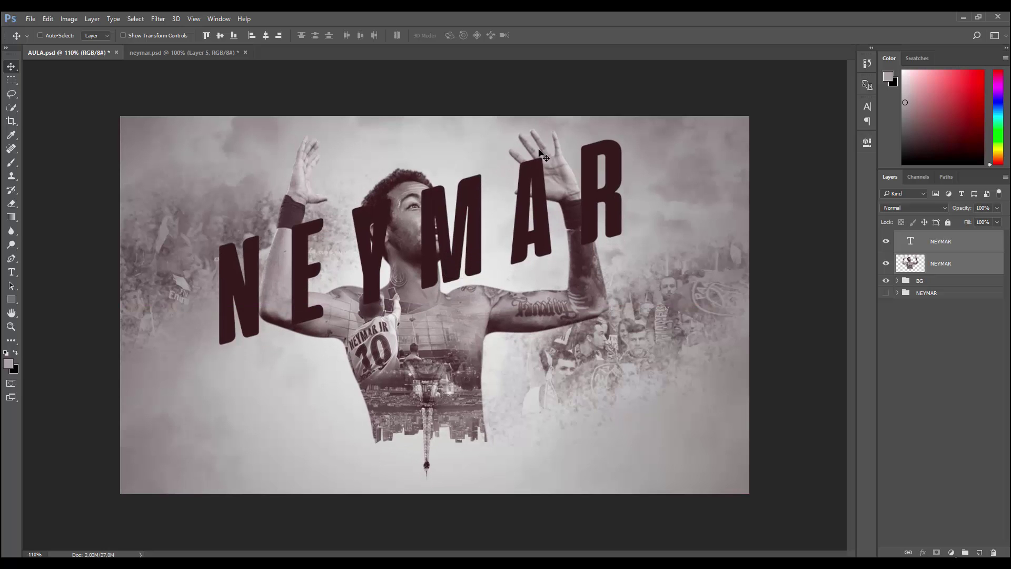
pyautogui.scroll(2, 447, 180)
pyautogui.moveTo(437, 220); pyautogui.dragTo(390, 199)
pyautogui.click(940, 243)
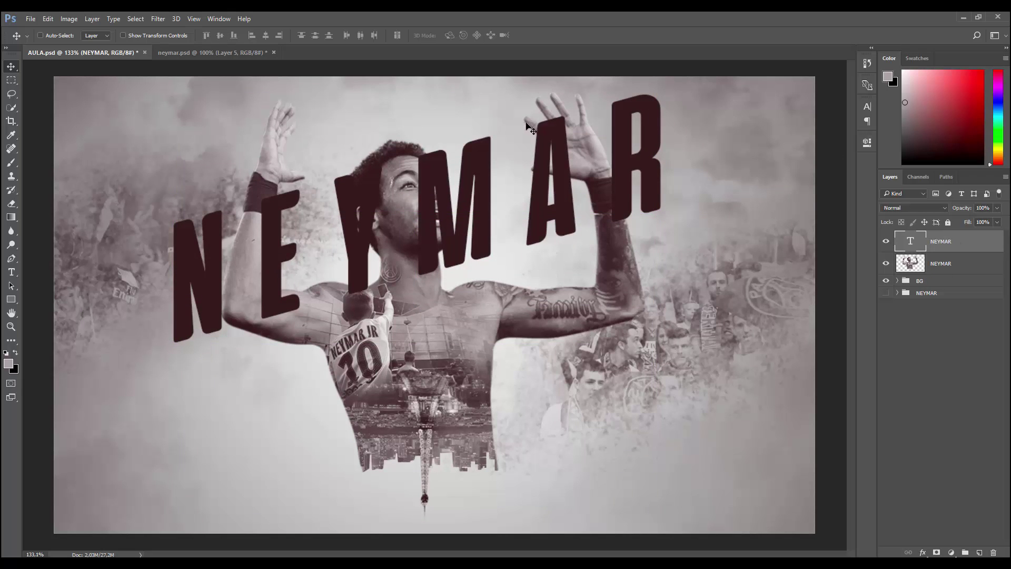
# Set the NEYMAR title's leading to 120 pt.
pyautogui.click(867, 106)
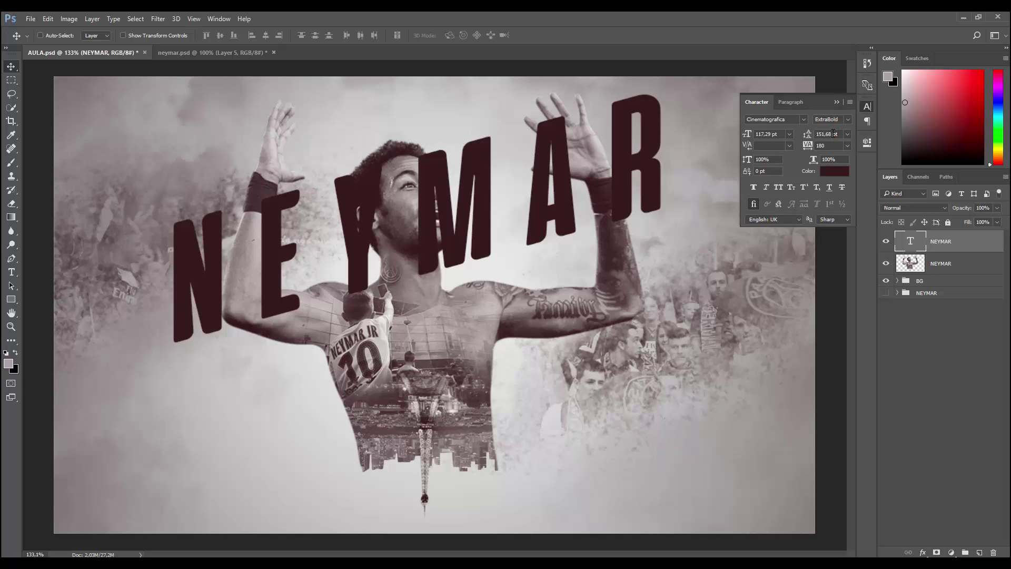
pyautogui.click(833, 132)
pyautogui.press('Tab')
pyautogui.click(841, 101)
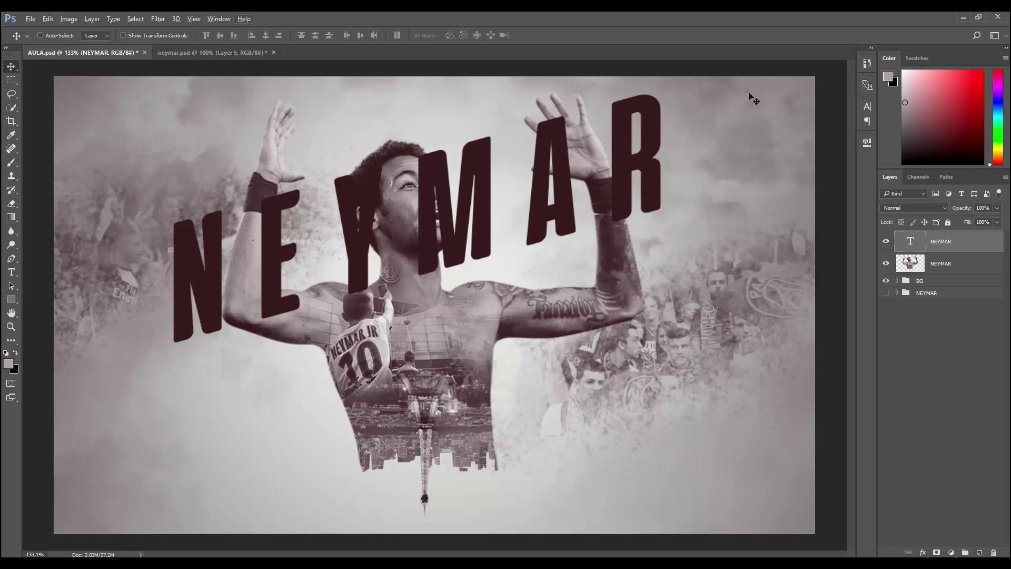
# Open the panel list and close it without choosing anything.
pyautogui.click(218, 18)
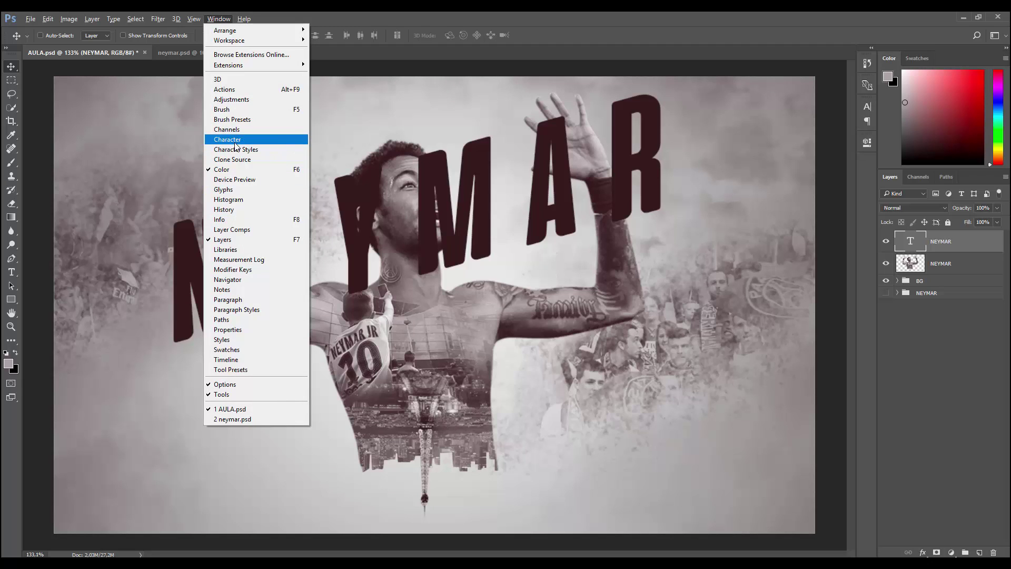
pyautogui.click(649, 217)
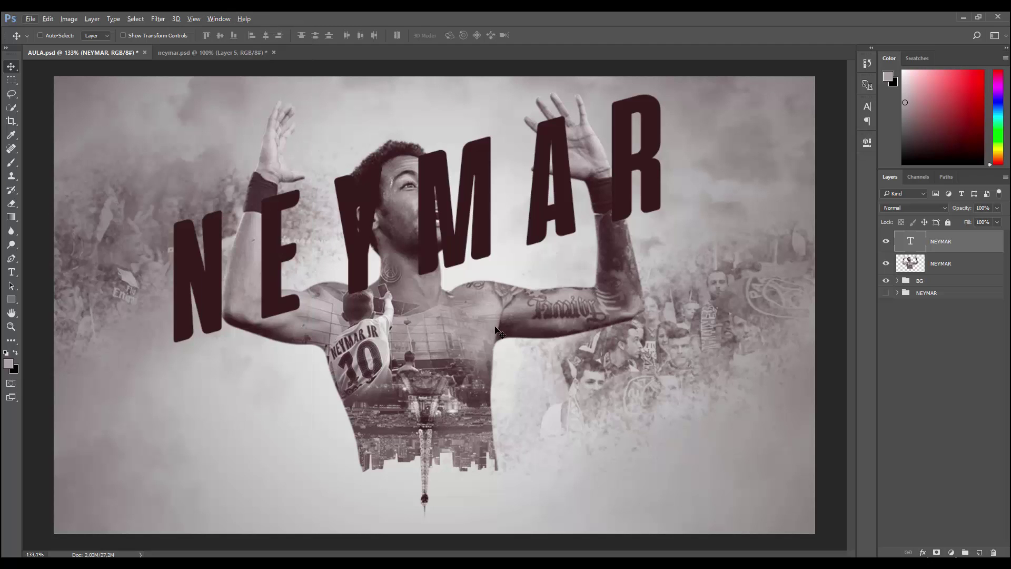
pyautogui.scroll(1, 489, 195)
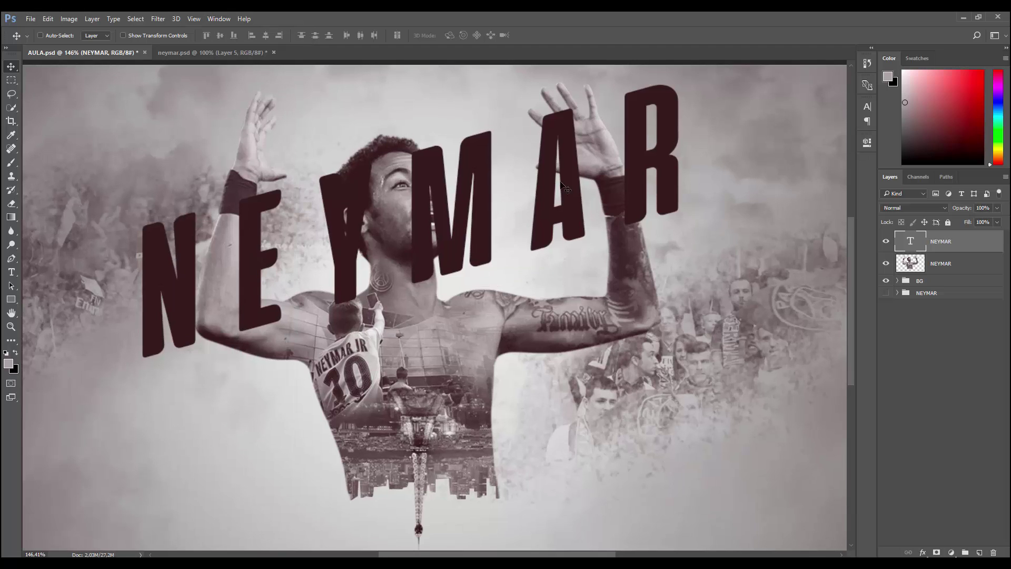
pyautogui.scroll(1, 598, 192)
pyautogui.scroll(1, 598, 192)
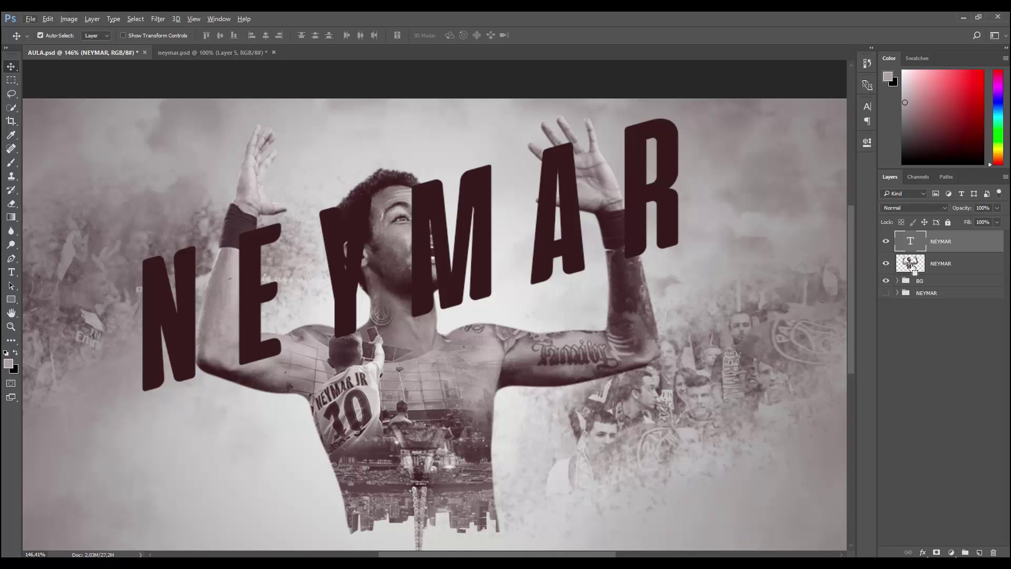
# Mask the NEYMAR title with the player figure's selection so he shows in front.
pyautogui.keyDown('ctrl'); pyautogui.click(911, 263); pyautogui.keyUp('ctrl')
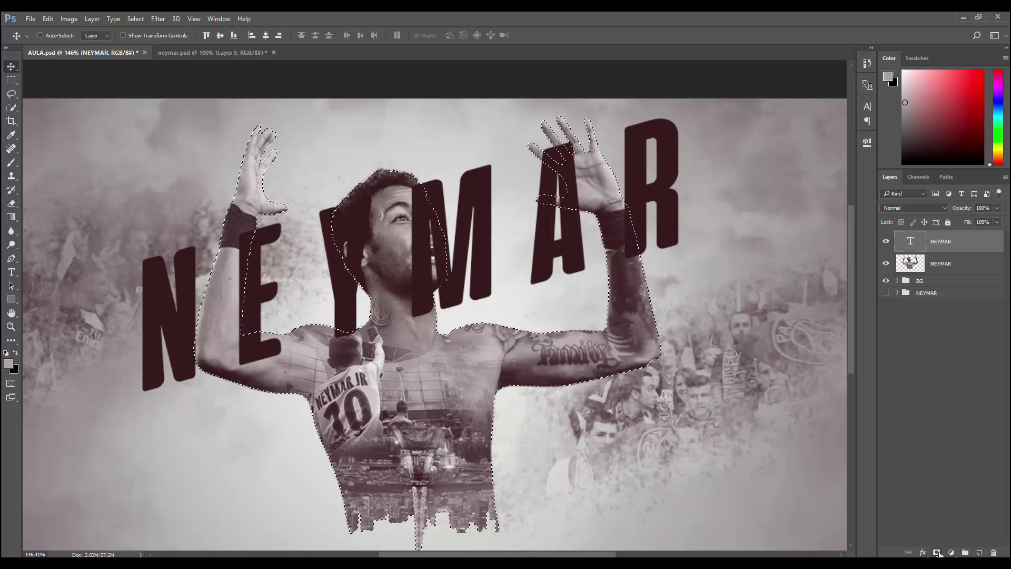
pyautogui.click(938, 553)
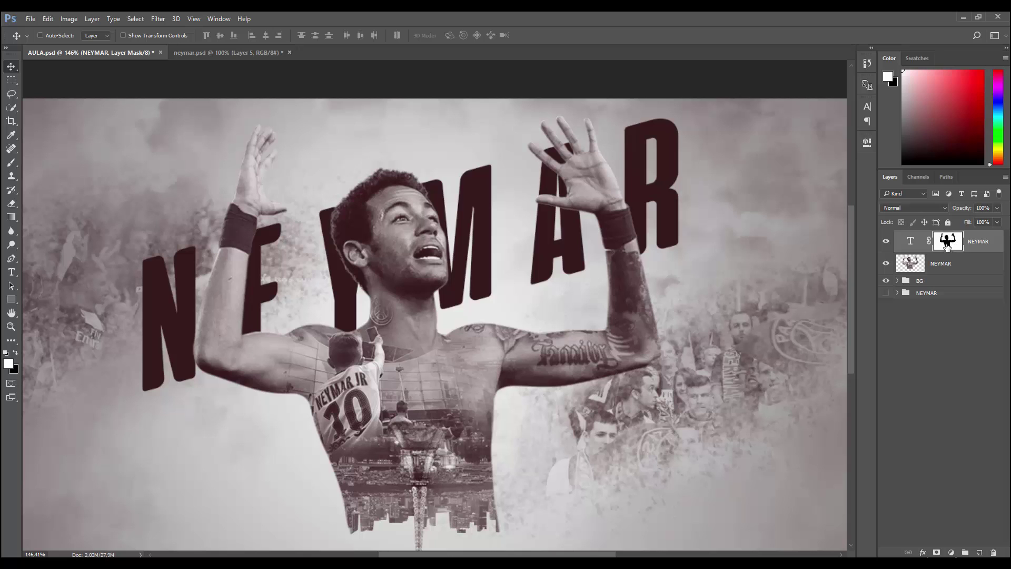
pyautogui.scroll(1, 174, 287)
pyautogui.scroll(1, 285, 360)
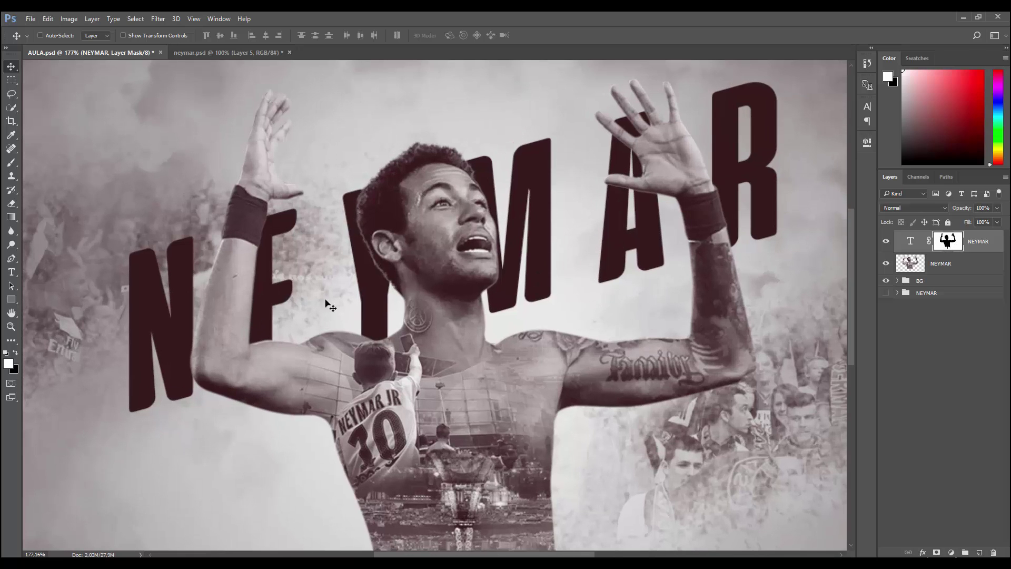
# Set up a hard round brush, about 56 px at full flow, then reduce its size.
pyautogui.press('b')
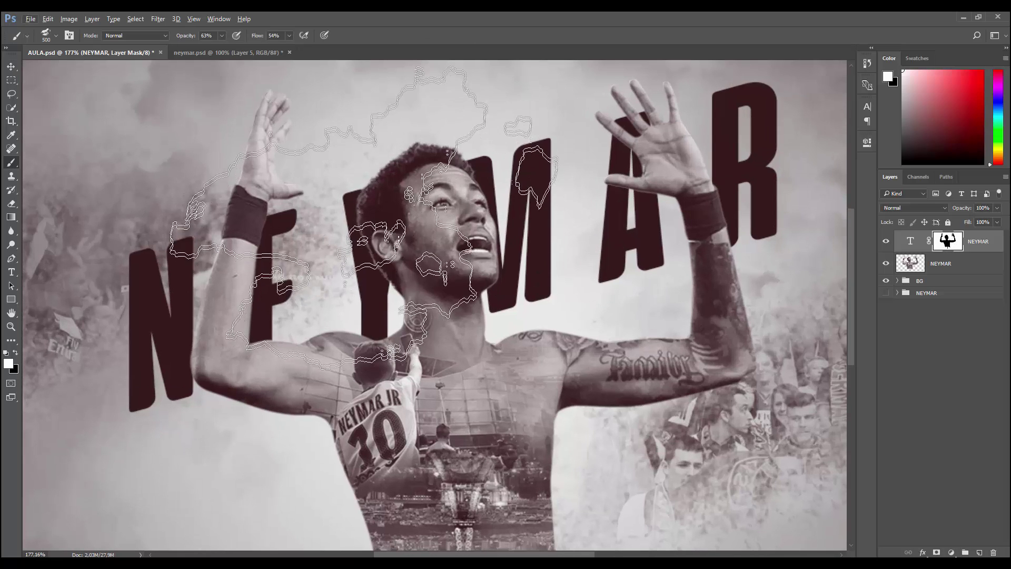
pyautogui.rightClick(375, 213)
pyautogui.scroll(1, 450, 327)
pyautogui.click(434, 324)
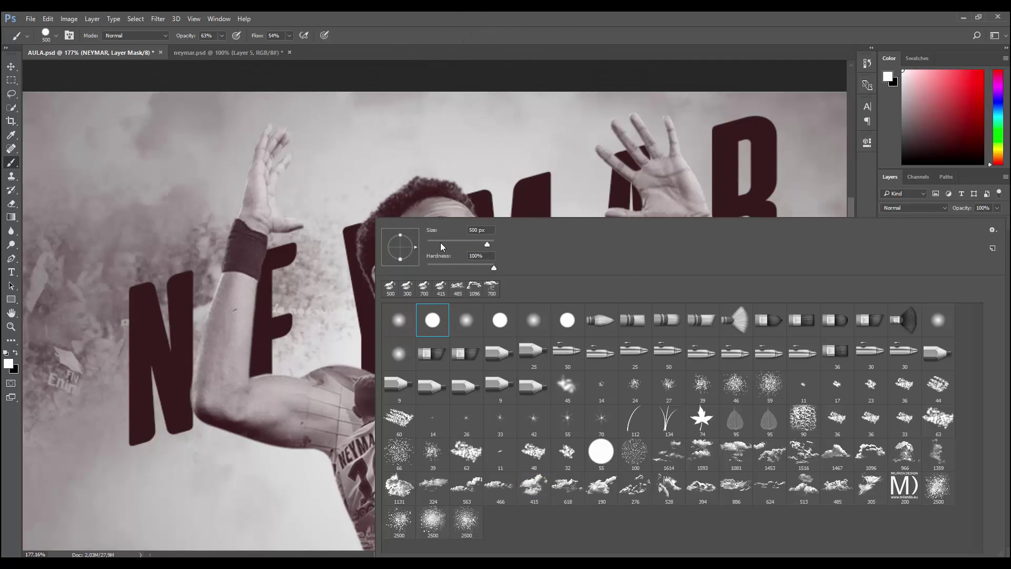
pyautogui.moveTo(487, 244); pyautogui.dragTo(446, 244)
pyautogui.click(222, 36)
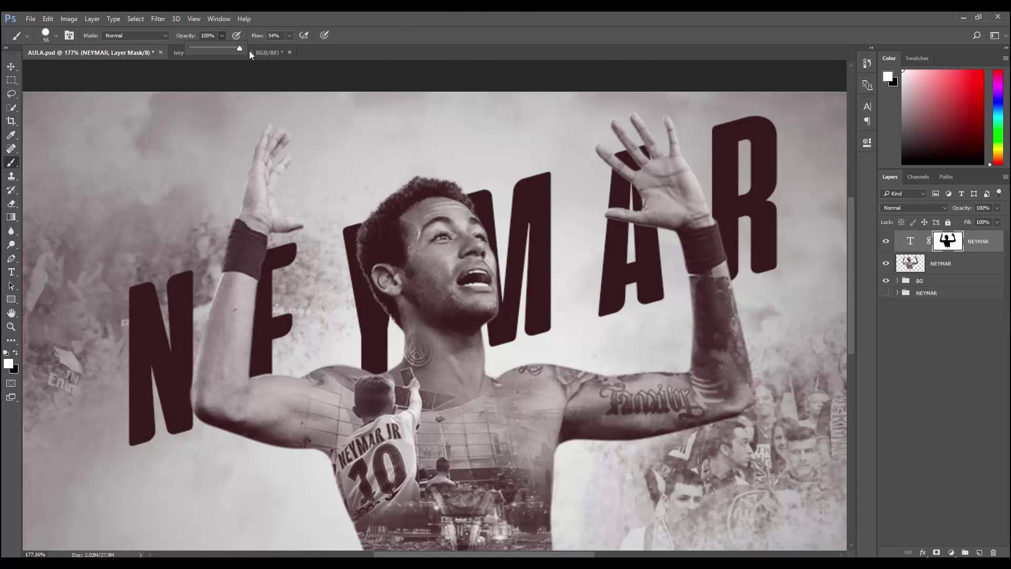
pyautogui.click(289, 36)
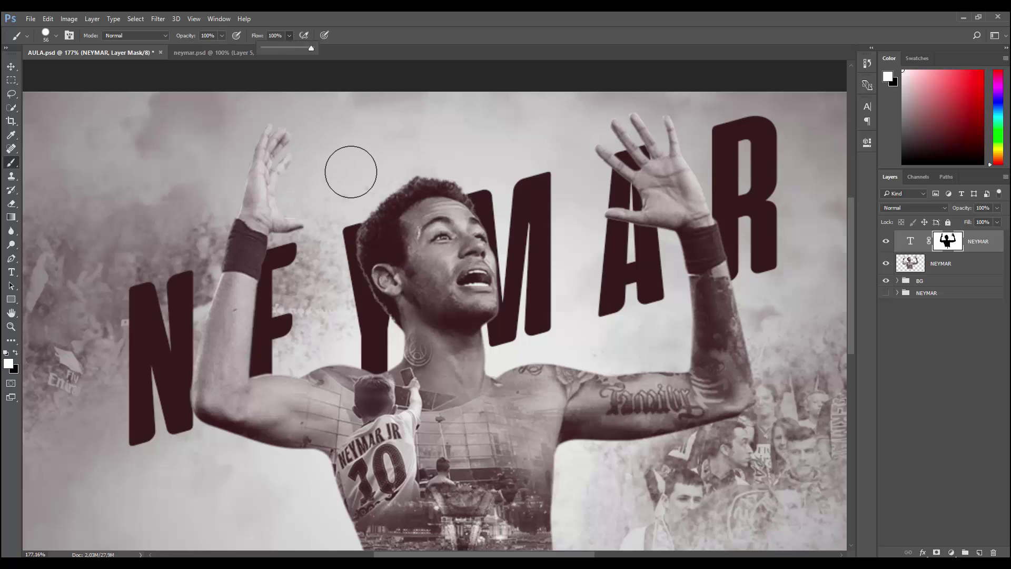
pyautogui.press('[')
pyautogui.hotkey('shift', '0')
pyautogui.press('[')
pyautogui.press('[')
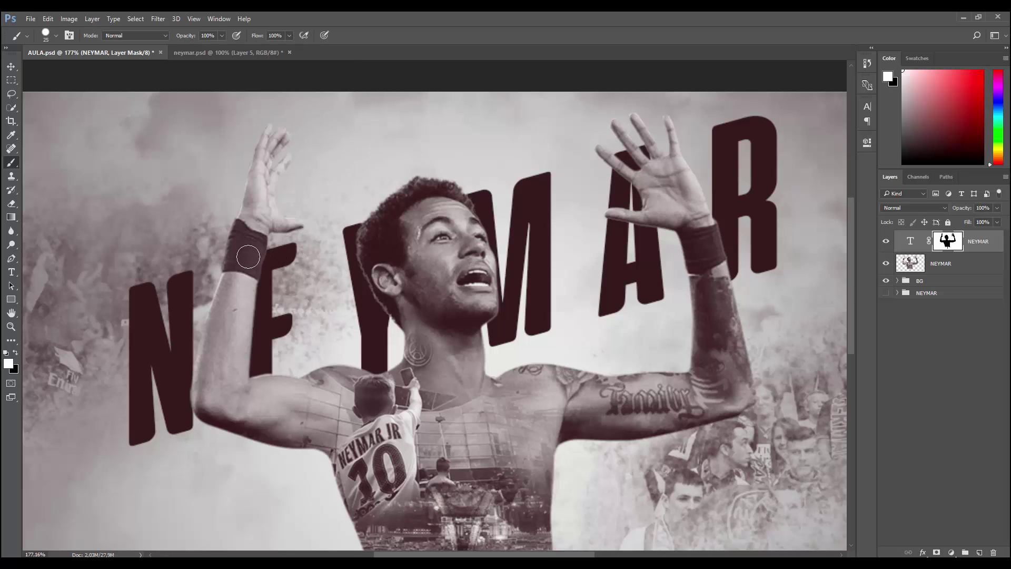
pyautogui.scroll(1, 247, 267)
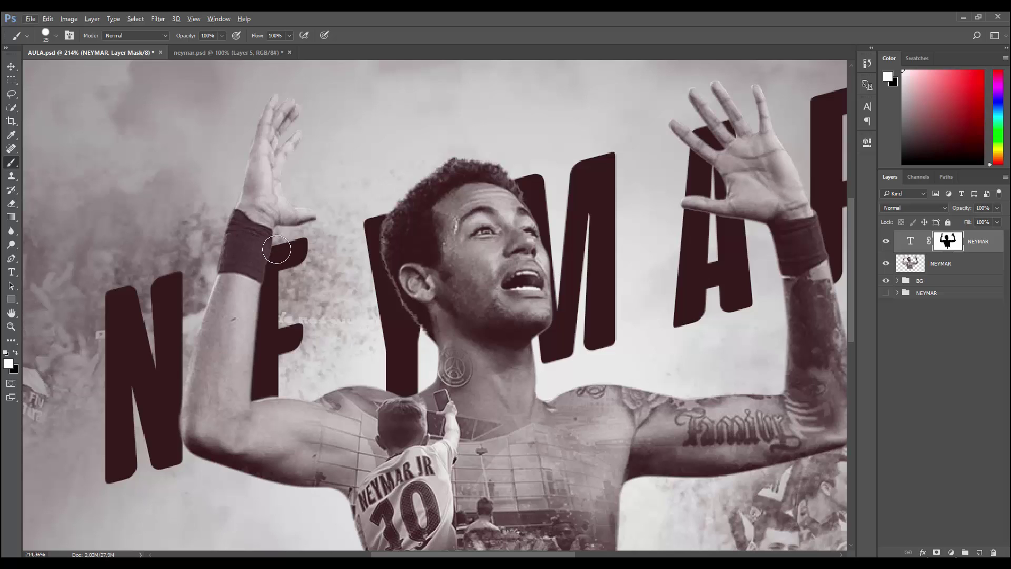
# Refine the mask so the E covers the wristband and the Y wraps around the ear.
pyautogui.moveTo(279, 250)
pyautogui.mouseDown()
pyautogui.moveTo(246, 266)
pyautogui.moveTo(243, 383)
pyautogui.moveTo(253, 409)
pyautogui.moveTo(284, 421)
pyautogui.moveTo(259, 417)
pyautogui.moveTo(253, 432)
pyautogui.moveTo(295, 422)
pyautogui.moveTo(284, 432)
pyautogui.mouseUp()
pyautogui.moveTo(404, 221)
pyautogui.mouseDown()
pyautogui.moveTo(408, 295)
pyautogui.moveTo(422, 214)
pyautogui.mouseUp()
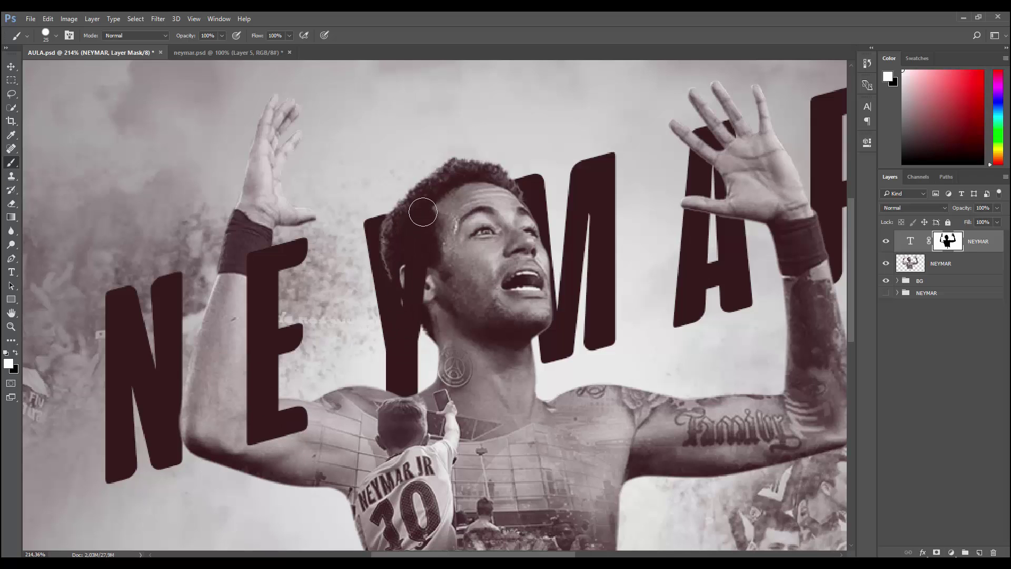
pyautogui.moveTo(413, 271); pyautogui.dragTo(408, 316)
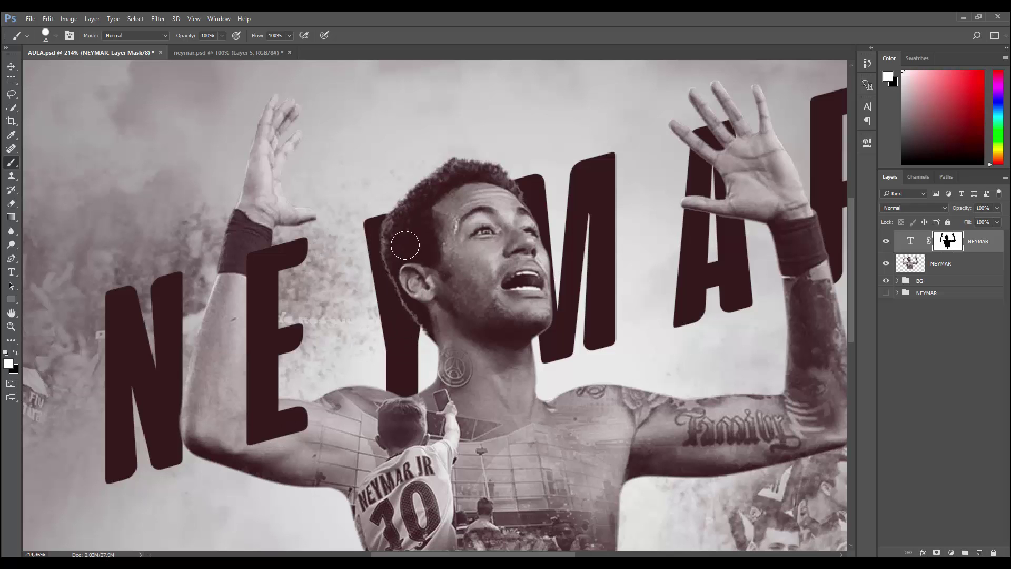
pyautogui.scroll(-2, 354, 259)
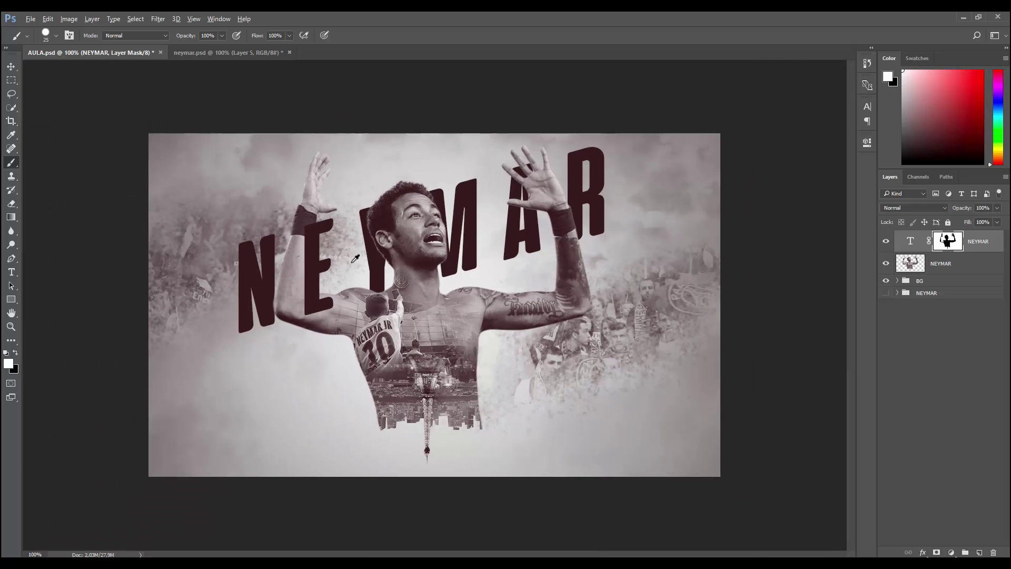
pyautogui.scroll(2, 434, 192)
pyautogui.scroll(1, 548, 203)
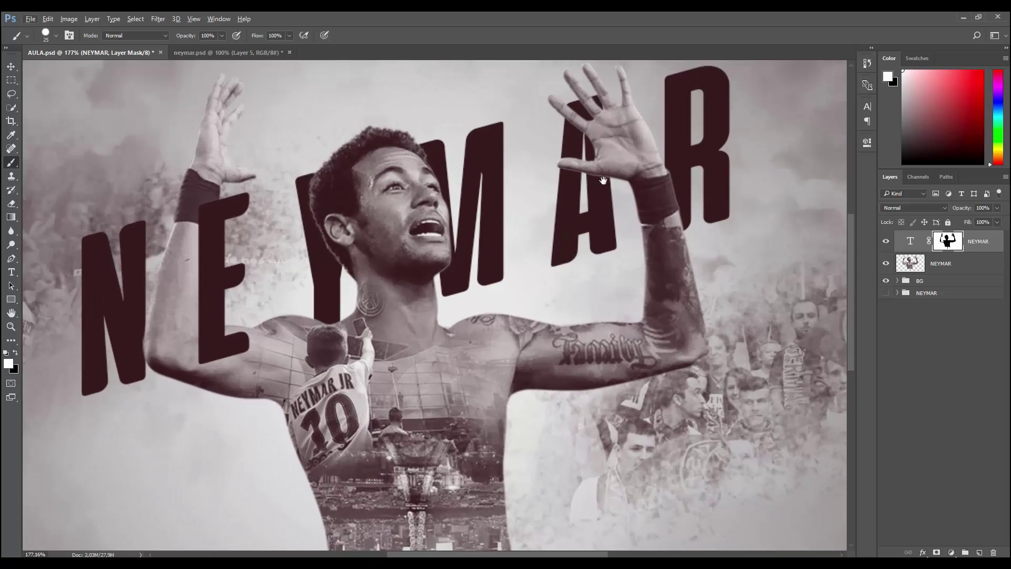
pyautogui.moveTo(549, 204); pyautogui.dragTo(511, 230)
pyautogui.scroll(1, 464, 213)
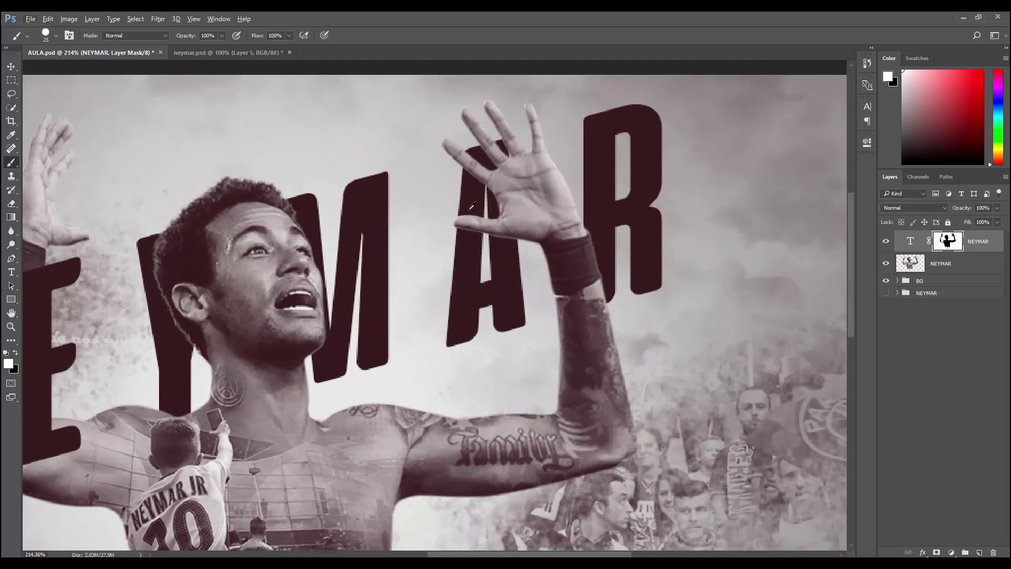
# Restore the R's stem over the wristband and the N's edge by the arm.
pyautogui.moveTo(588, 220)
pyautogui.mouseDown()
pyautogui.moveTo(594, 292)
pyautogui.moveTo(605, 289)
pyautogui.moveTo(597, 299)
pyautogui.mouseUp()
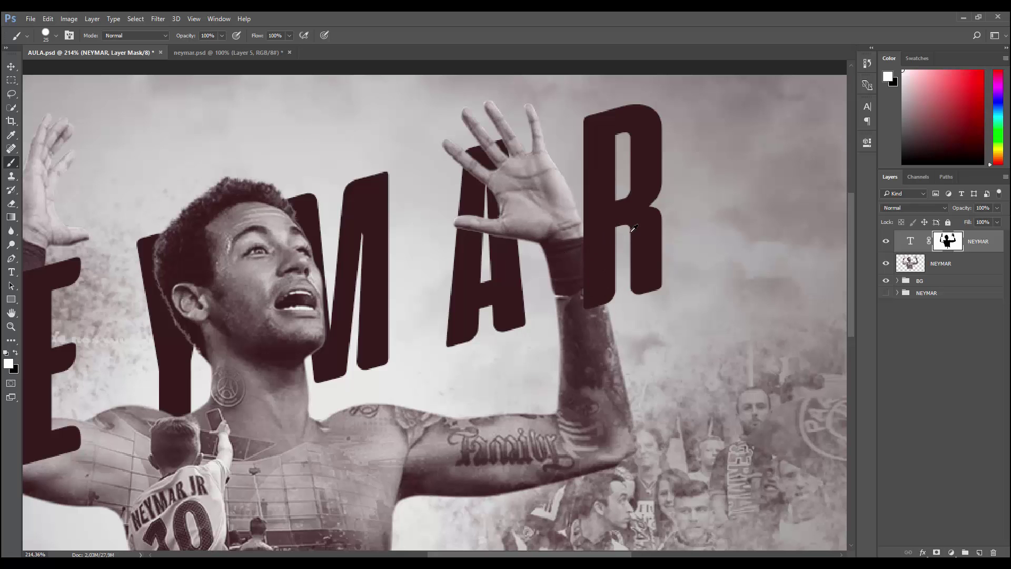
pyautogui.scroll(-5, 633, 228)
pyautogui.scroll(2, 253, 324)
pyautogui.scroll(3, 253, 323)
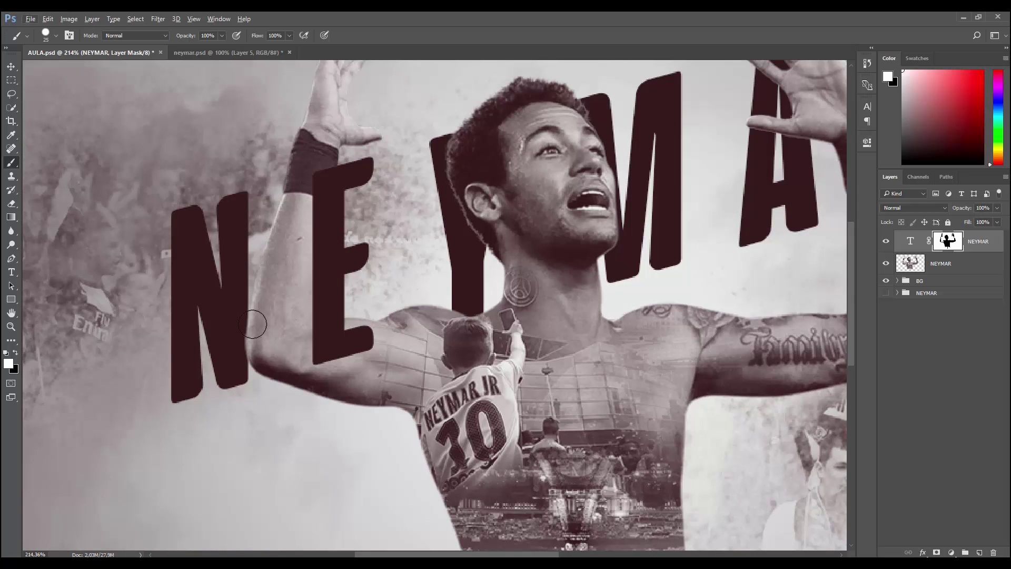
pyautogui.scroll(-2, 334, 289)
pyautogui.scroll(2, 435, 306)
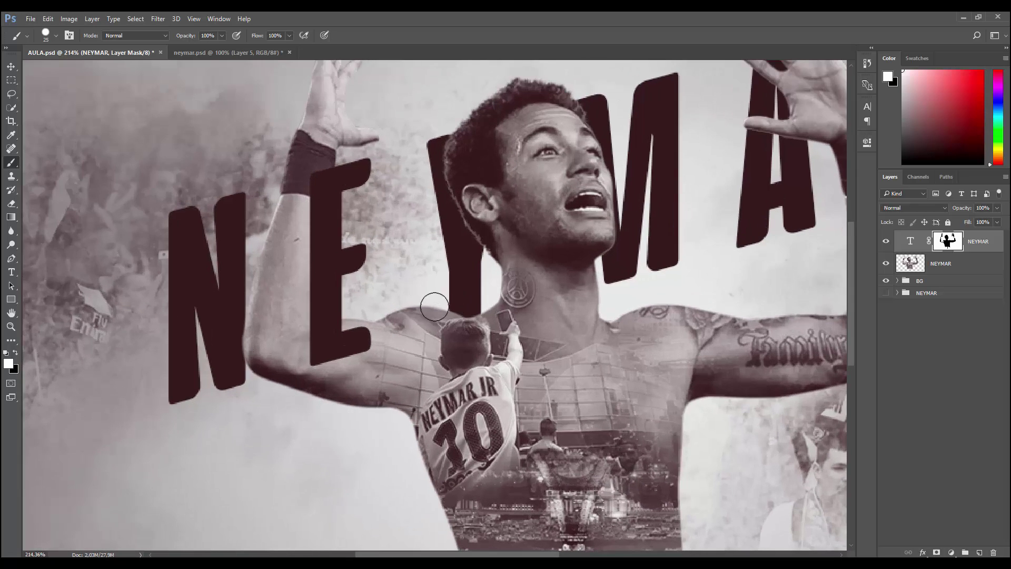
pyautogui.scroll(-1, 593, 302)
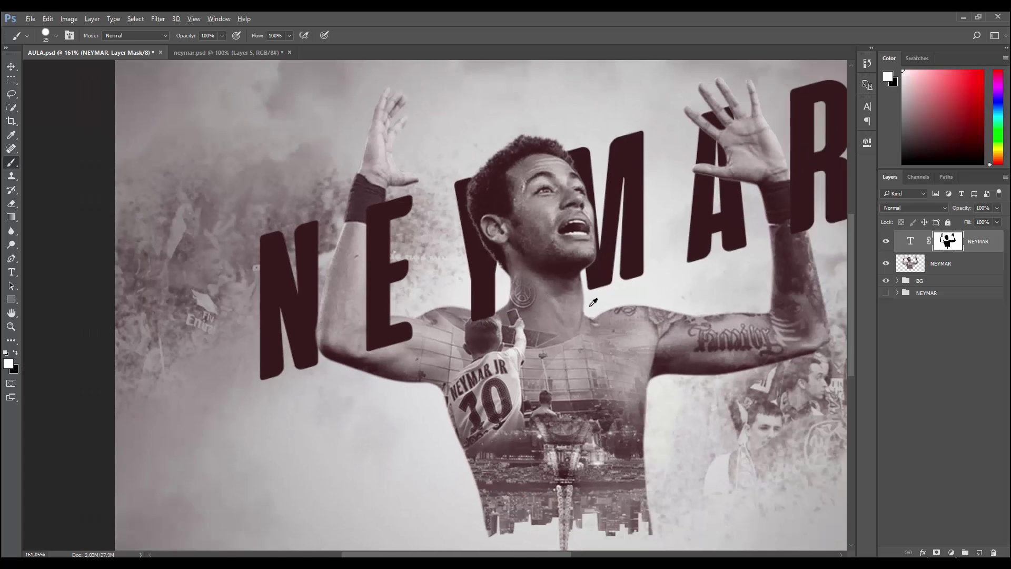
pyautogui.scroll(-2, 594, 302)
pyautogui.scroll(2, 236, 282)
pyautogui.scroll(1, 238, 268)
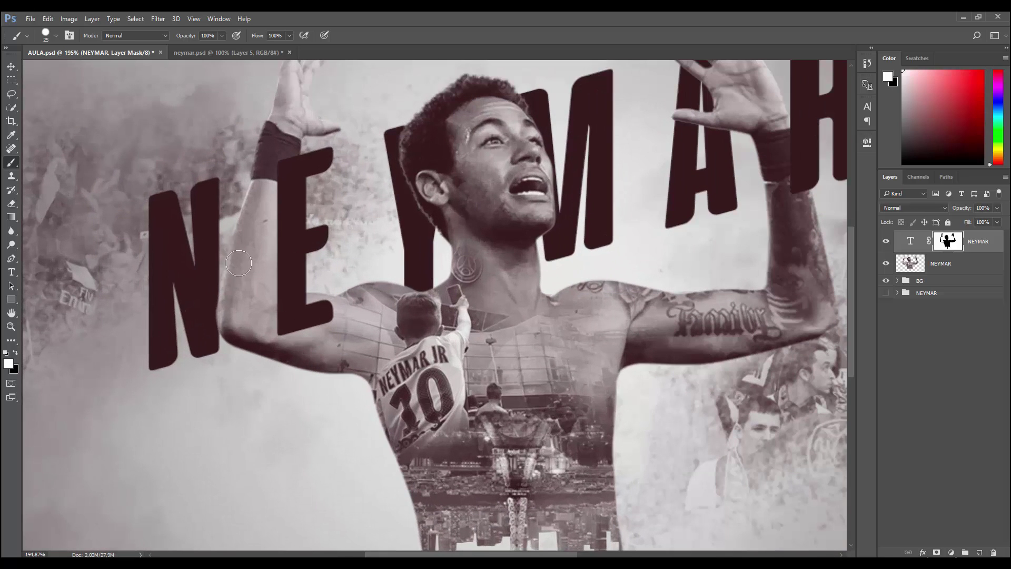
pyautogui.moveTo(227, 279); pyautogui.dragTo(225, 352)
pyautogui.scroll(-1, 226, 347)
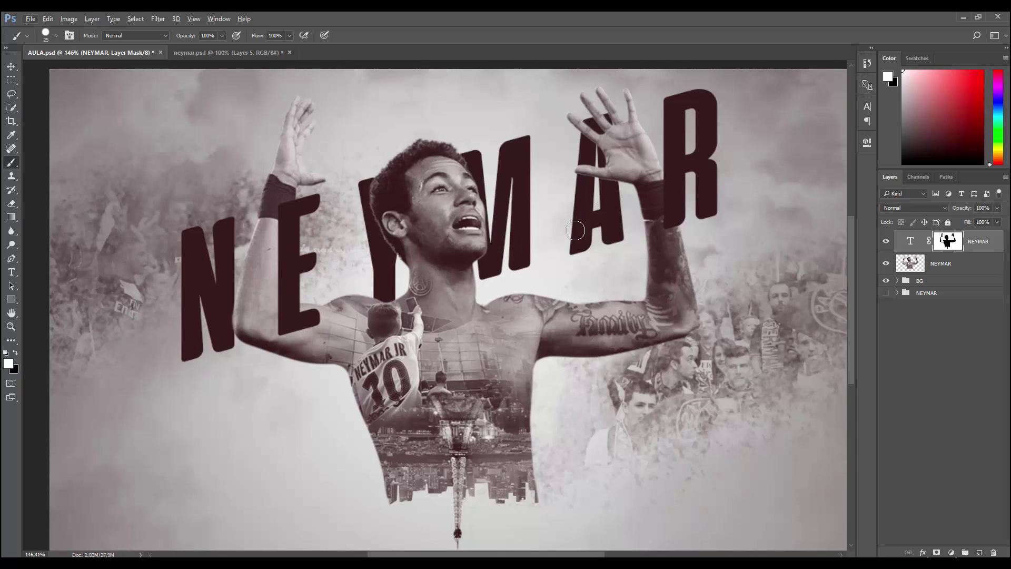
pyautogui.scroll(2, 611, 147)
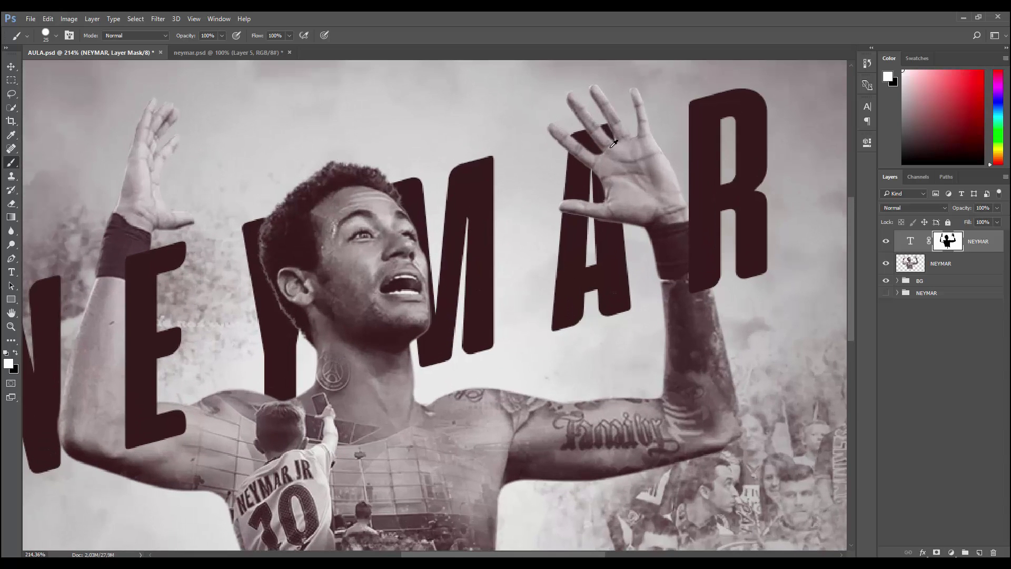
pyautogui.scroll(1, 569, 210)
pyautogui.scroll(1, 571, 213)
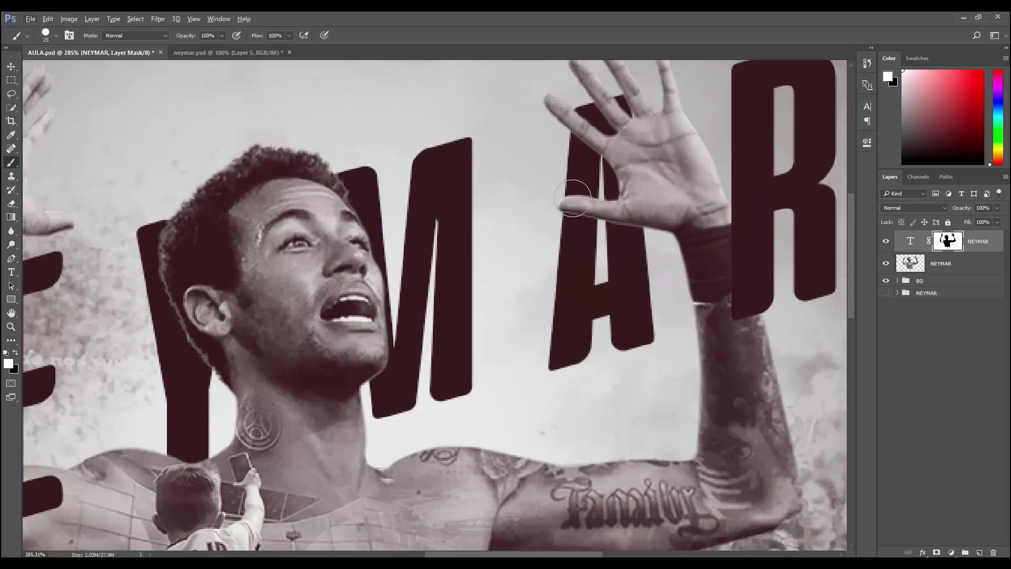
pyautogui.scroll(2, 553, 199)
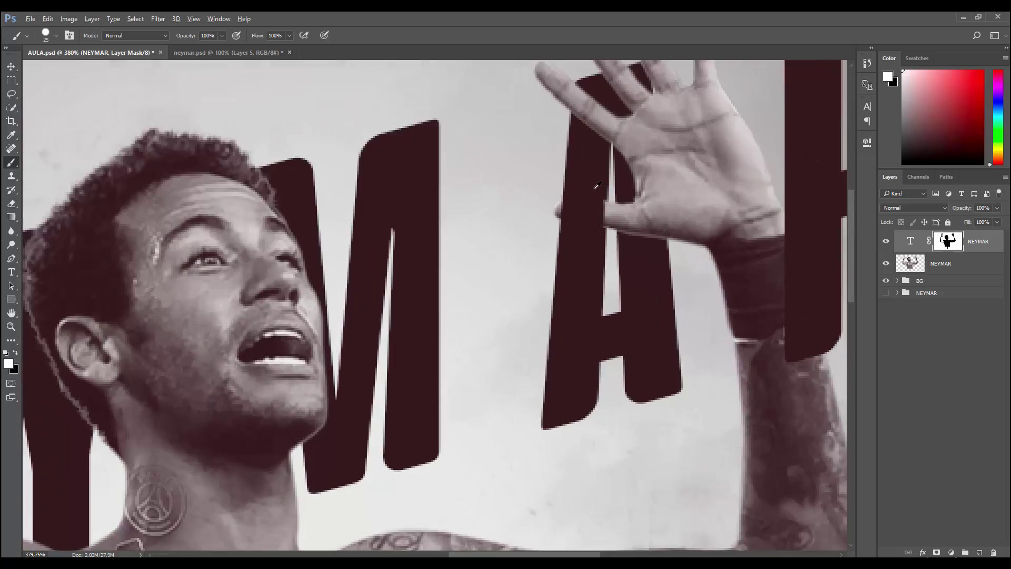
pyautogui.scroll(2, 605, 194)
pyautogui.scroll(-1, 575, 214)
pyautogui.scroll(-1, 600, 210)
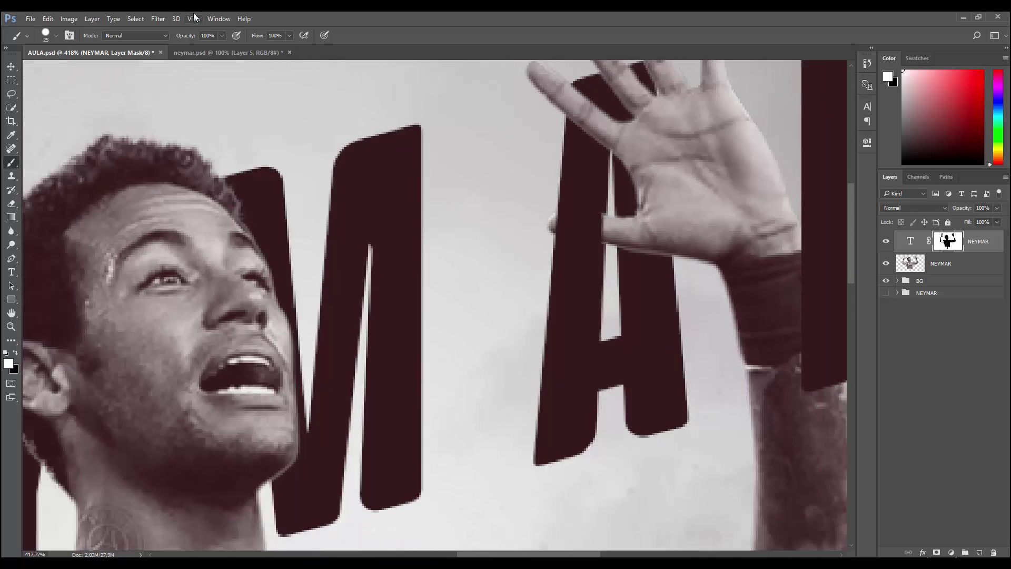
# Turn off the pixel grid and shrink the brush for fine mask edits.
pyautogui.click(194, 20)
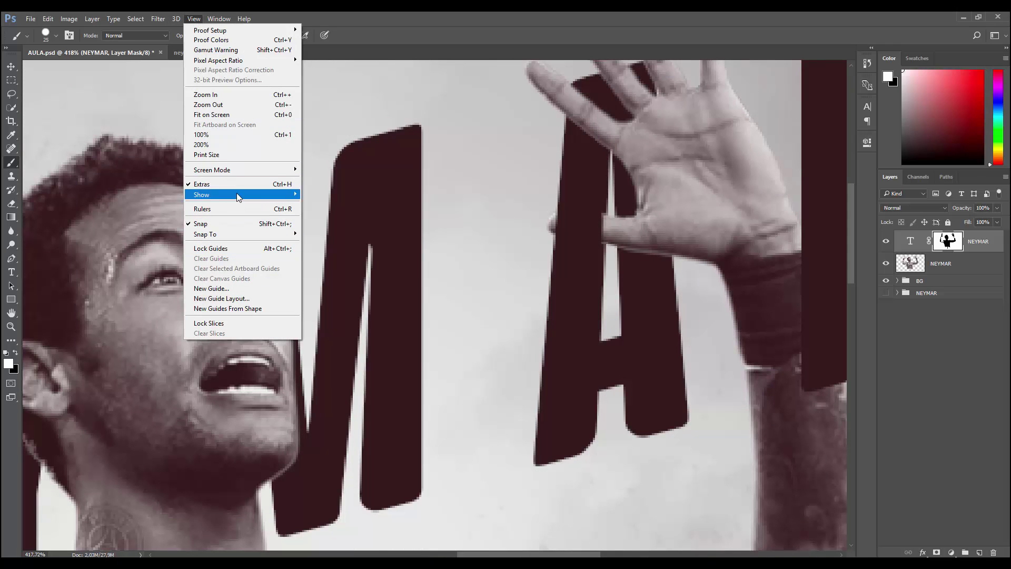
pyautogui.moveTo(202, 195)
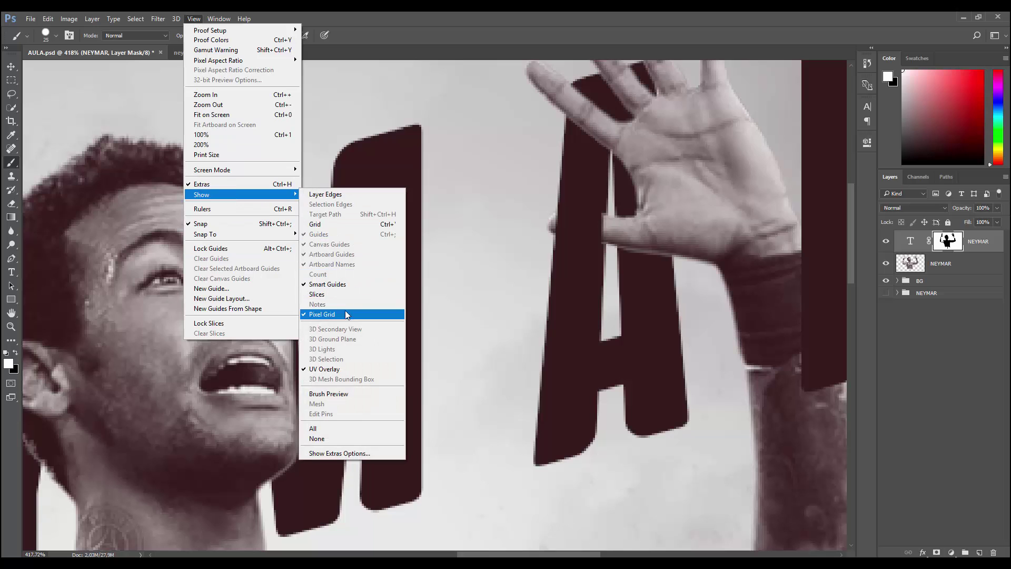
pyautogui.click(346, 315)
pyautogui.scroll(2, 628, 218)
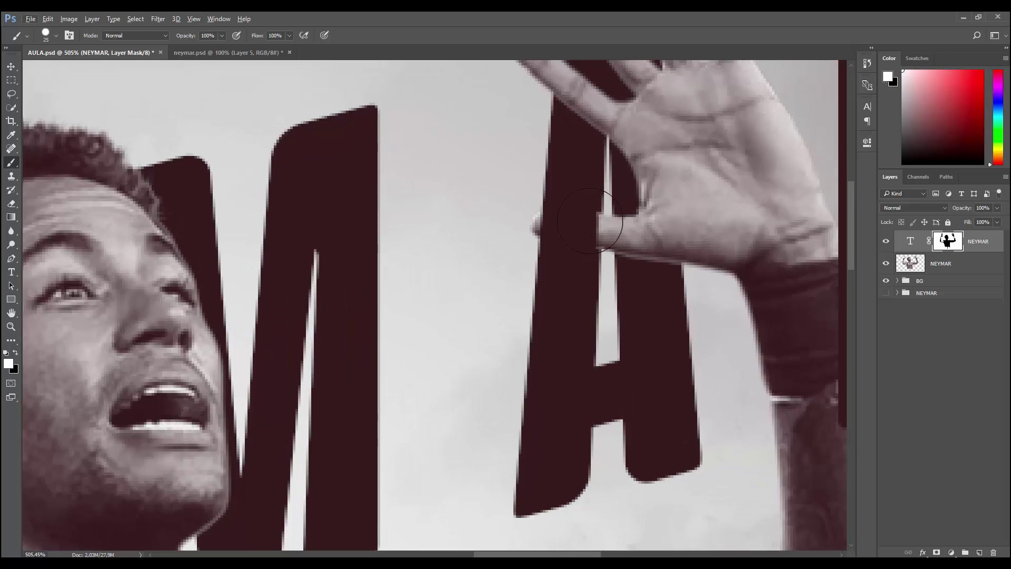
pyautogui.press('[')
pyautogui.press('[')
pyautogui.press('[')
pyautogui.press('[')
pyautogui.scroll(3, 584, 218)
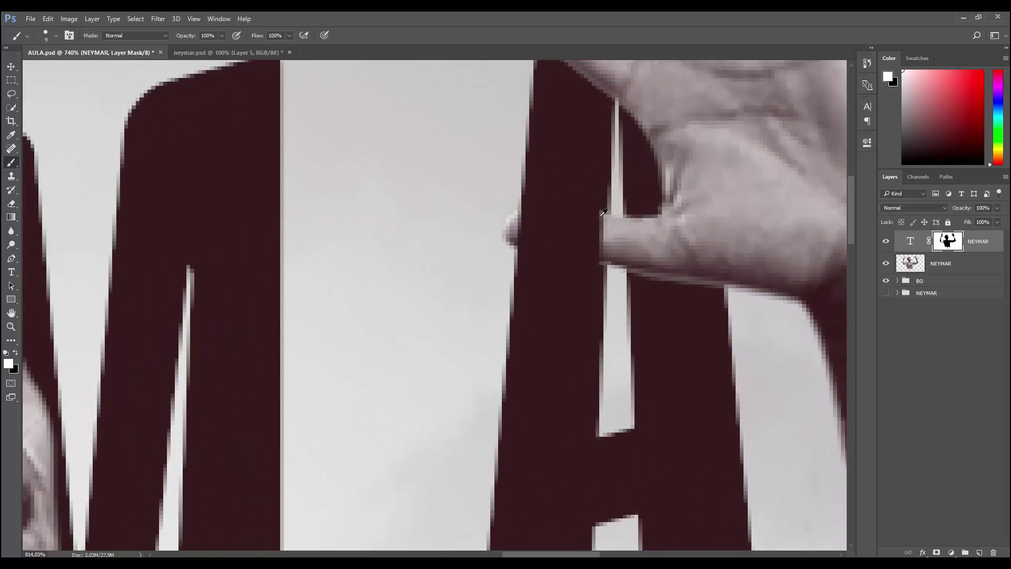
pyautogui.scroll(2, 584, 218)
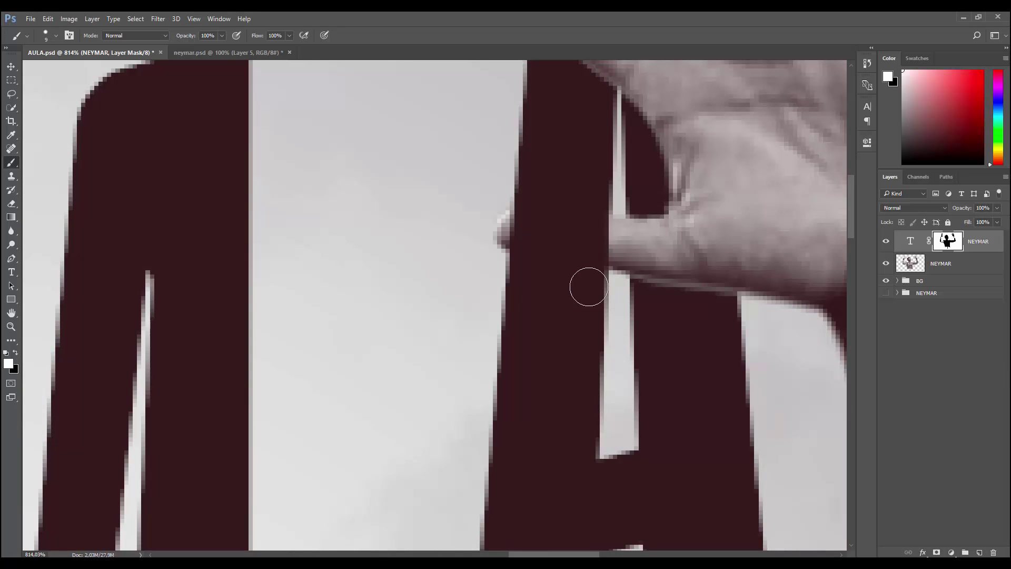
# Paint the mask edge beside the finger crossing the letter A.
pyautogui.moveTo(592, 210); pyautogui.dragTo(594, 226)
pyautogui.keyDown('alt'); pyautogui.scroll(-3, 569, 255); pyautogui.keyUp('alt')
pyautogui.keyDown('alt'); pyautogui.scroll(-3, 566, 247); pyautogui.keyUp('alt')
pyautogui.keyDown('alt'); pyautogui.scroll(-3, 511, 219); pyautogui.keyUp('alt')
pyautogui.scroll(1, 511, 218)
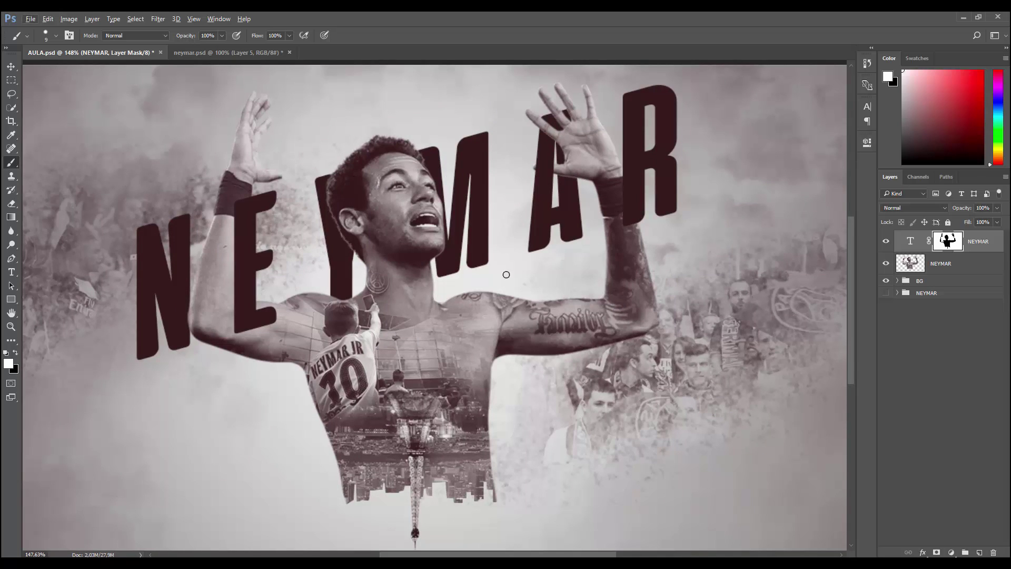
pyautogui.hscroll(-1, 506, 274)
pyautogui.click(10, 67)
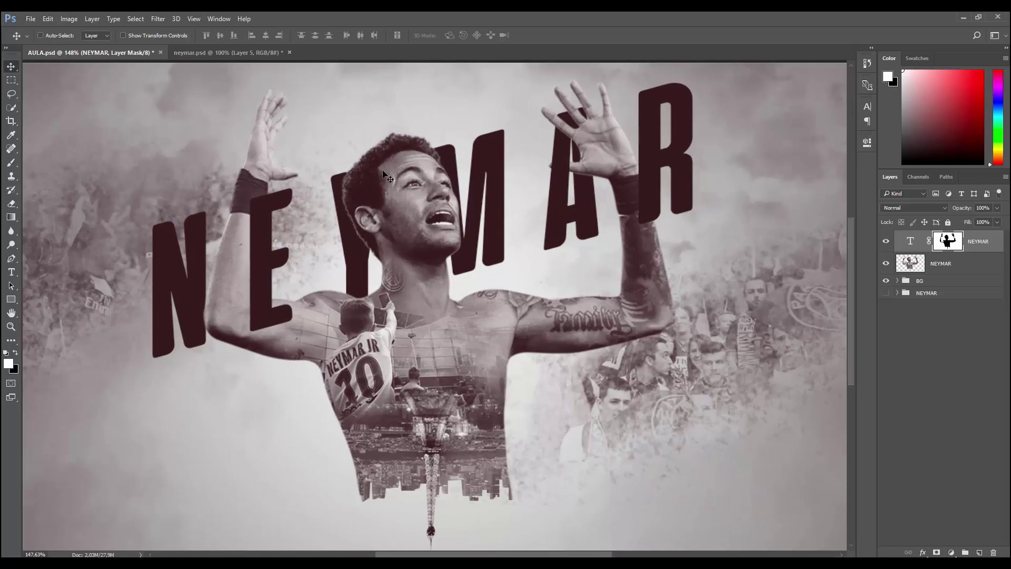
pyautogui.scroll(-2, 465, 237)
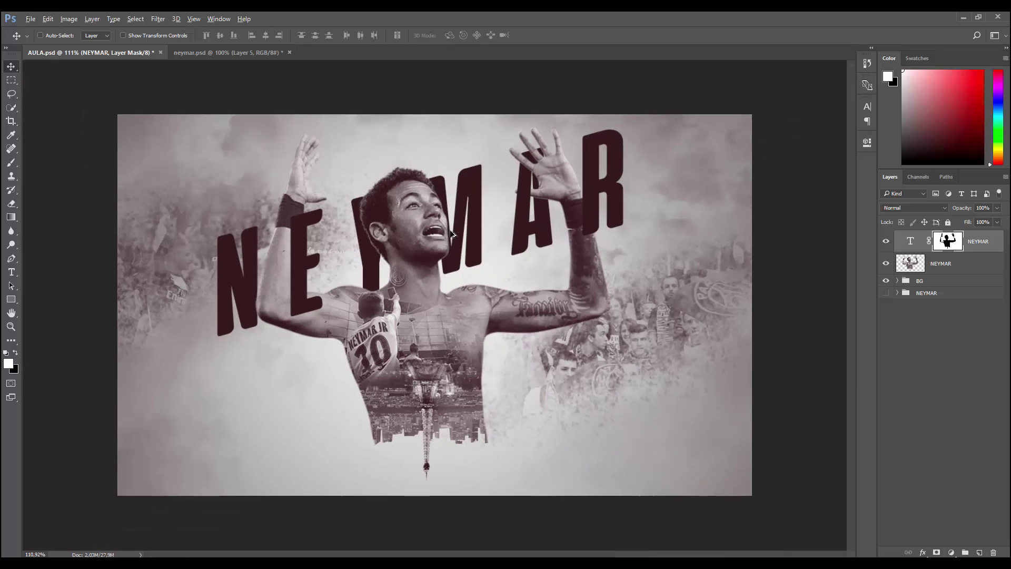
pyautogui.scroll(1, 480, 228)
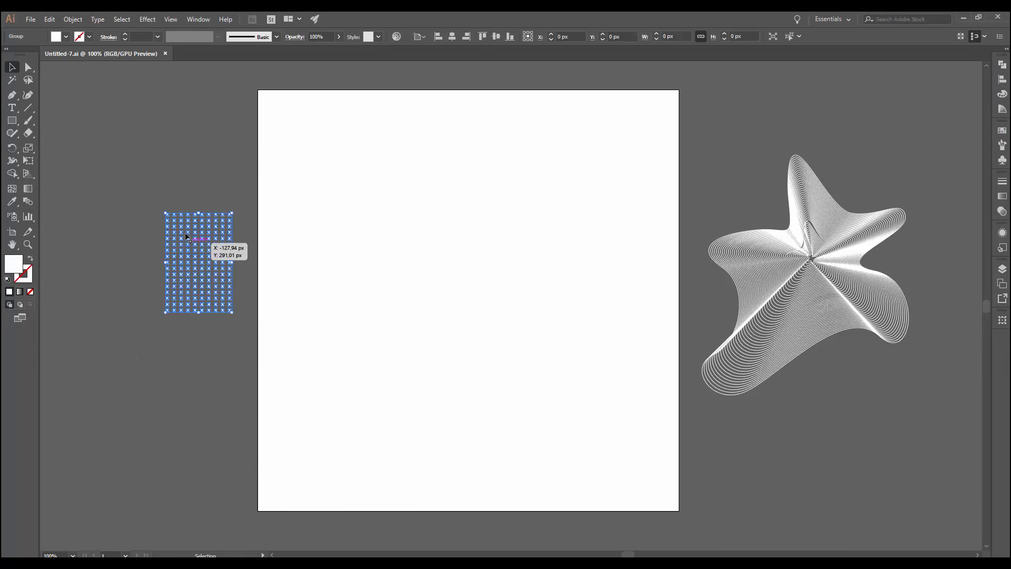
# Select the whole X-mark grid group and drag it over to the Photoshop poster.
pyautogui.moveTo(185, 239); pyautogui.dragTo(183, 271)
pyautogui.click(235, 338)
pyautogui.click(217, 275)
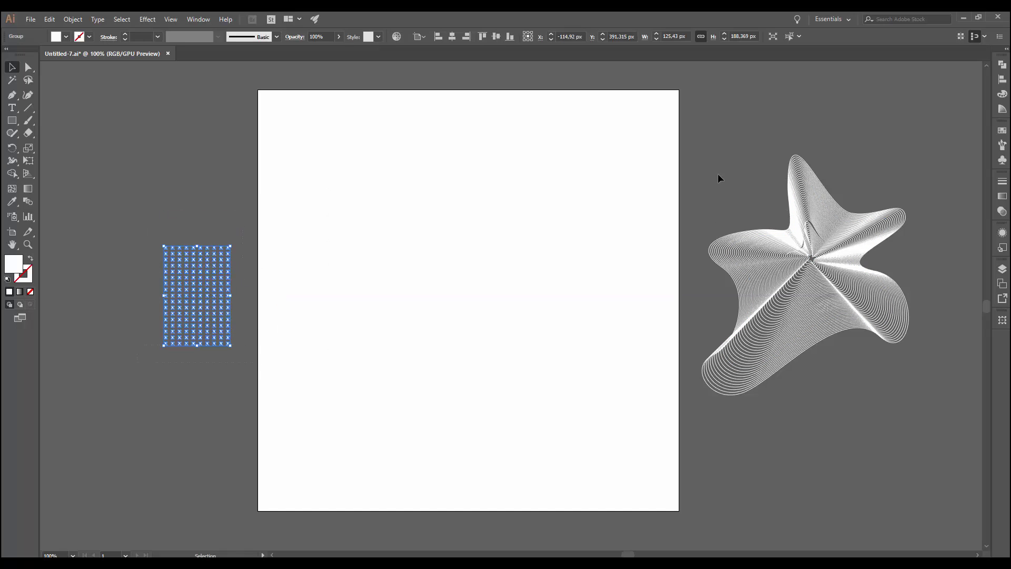
pyautogui.moveTo(215, 291); pyautogui.dragTo(519, 542)
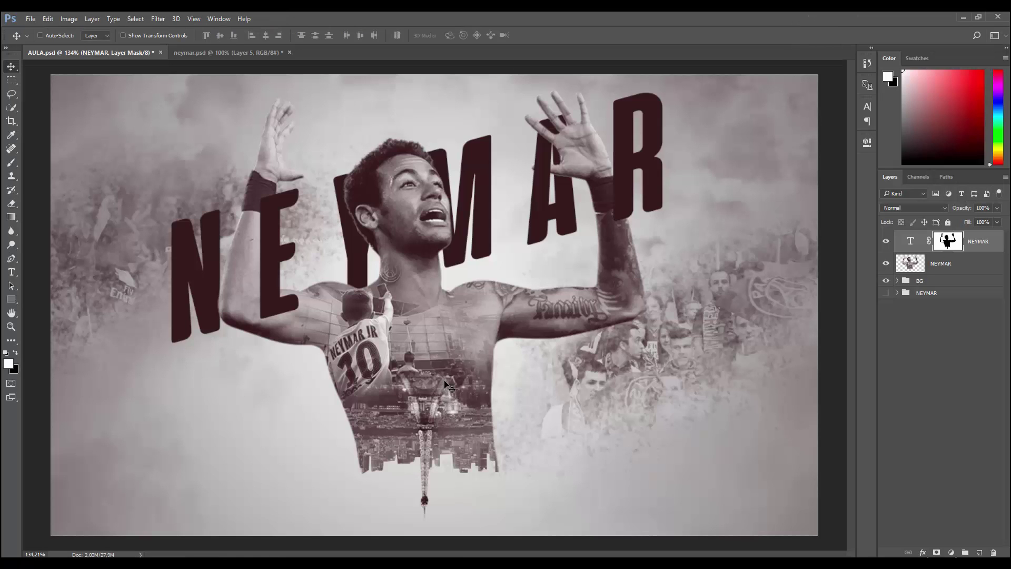
# Place the X grid at about 40% size, left of the torso.
pyautogui.moveTo(445, 394); pyautogui.dragTo(446, 387)
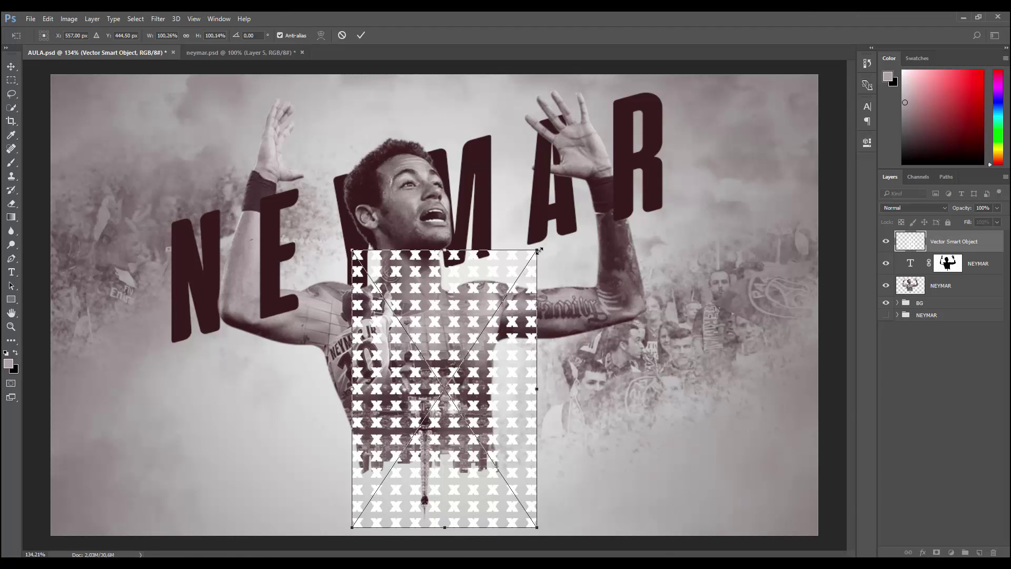
pyautogui.moveTo(535, 254); pyautogui.dragTo(475, 305)
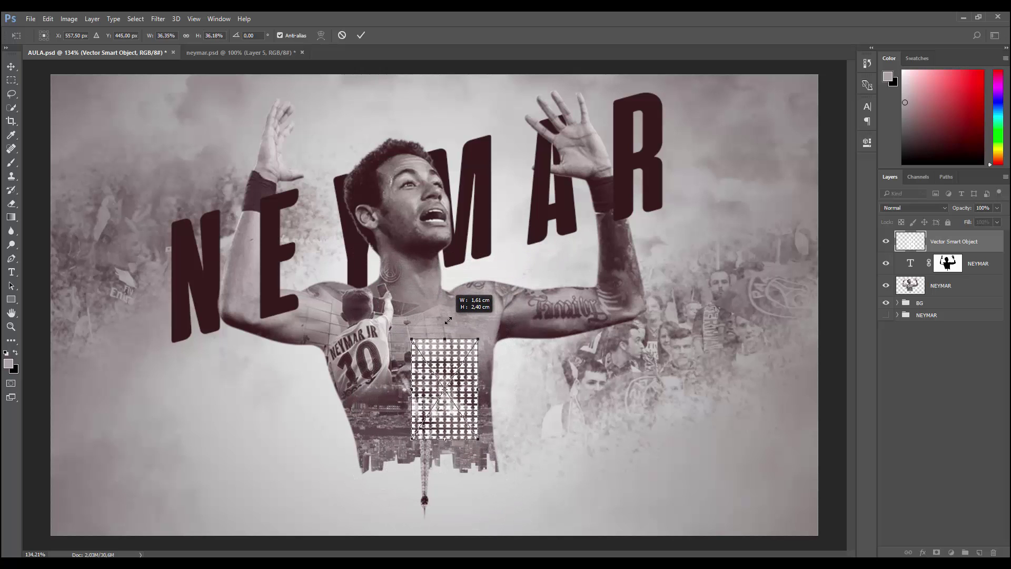
pyautogui.moveTo(475, 304); pyautogui.dragTo(459, 318)
pyautogui.click(360, 35)
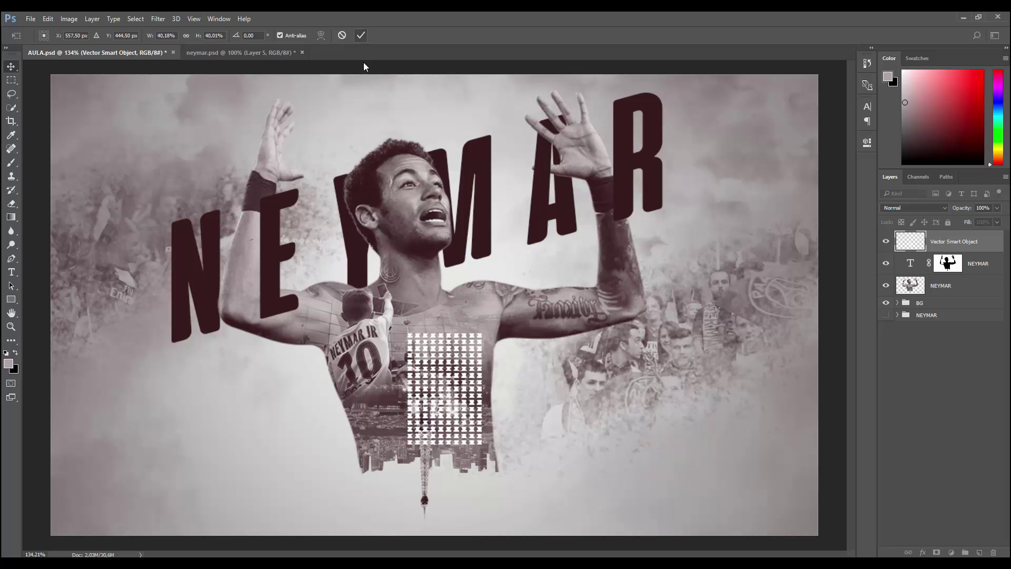
pyautogui.moveTo(451, 371); pyautogui.dragTo(286, 397)
pyautogui.scroll(-1, 311, 415)
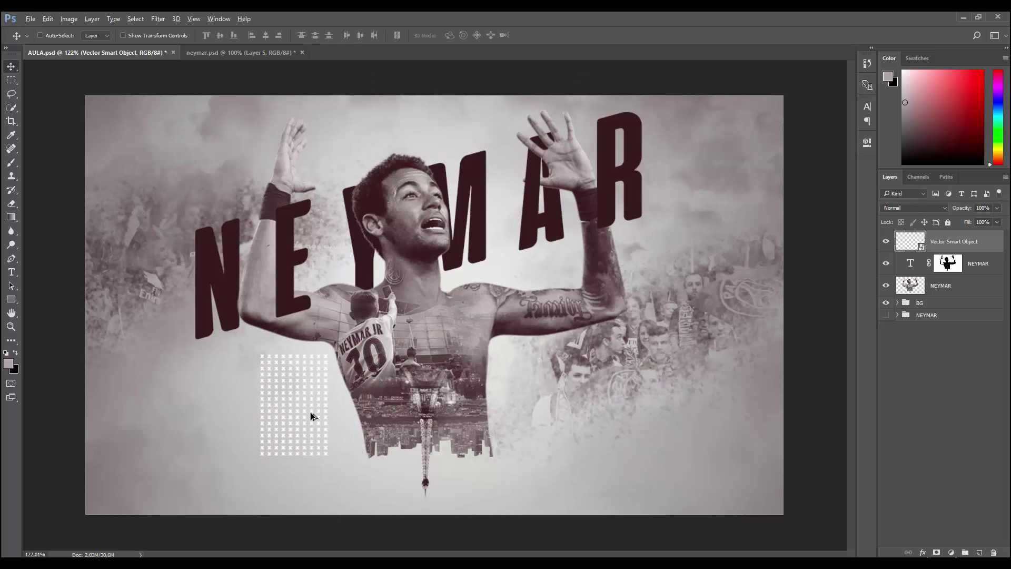
pyautogui.scroll(3, 248, 452)
# Rasterize the X grid layer and colour it dark red.
pyautogui.rightClick(973, 248)
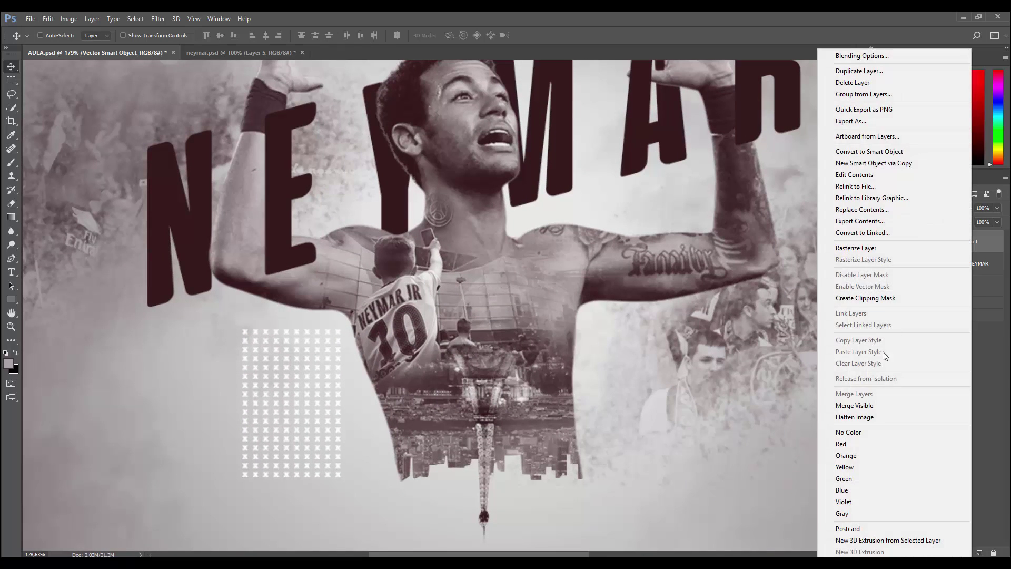
pyautogui.click(864, 248)
pyautogui.scroll(-1, 611, 240)
pyautogui.scroll(1, 606, 367)
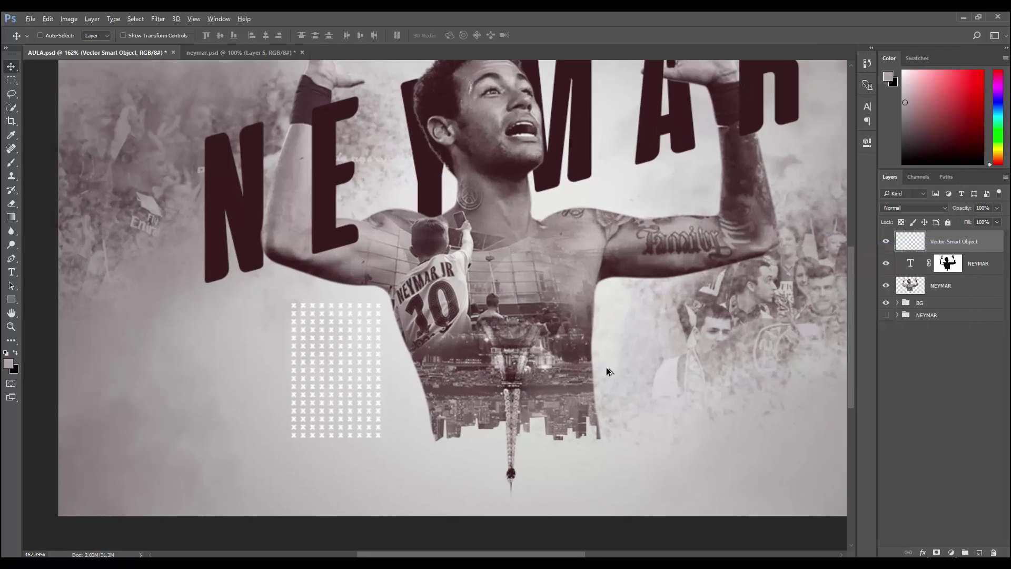
pyautogui.scroll(-1, 519, 355)
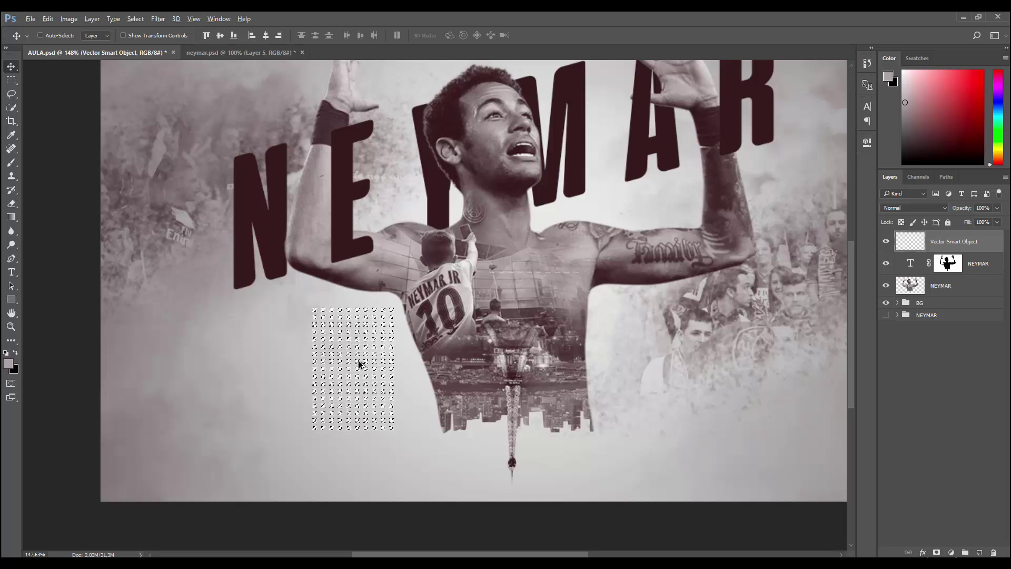
pyautogui.scroll(1, 362, 363)
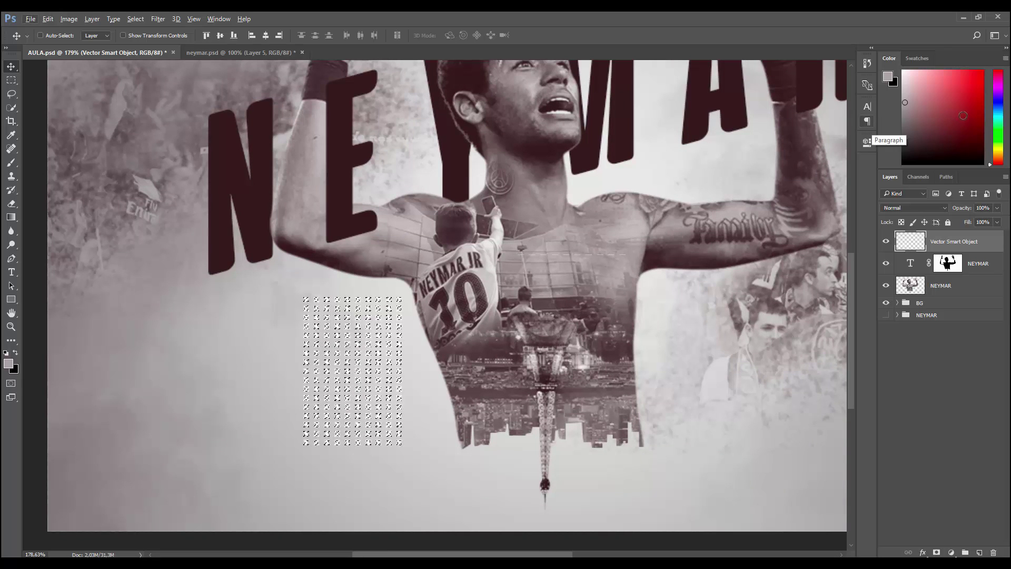
pyautogui.click(968, 124)
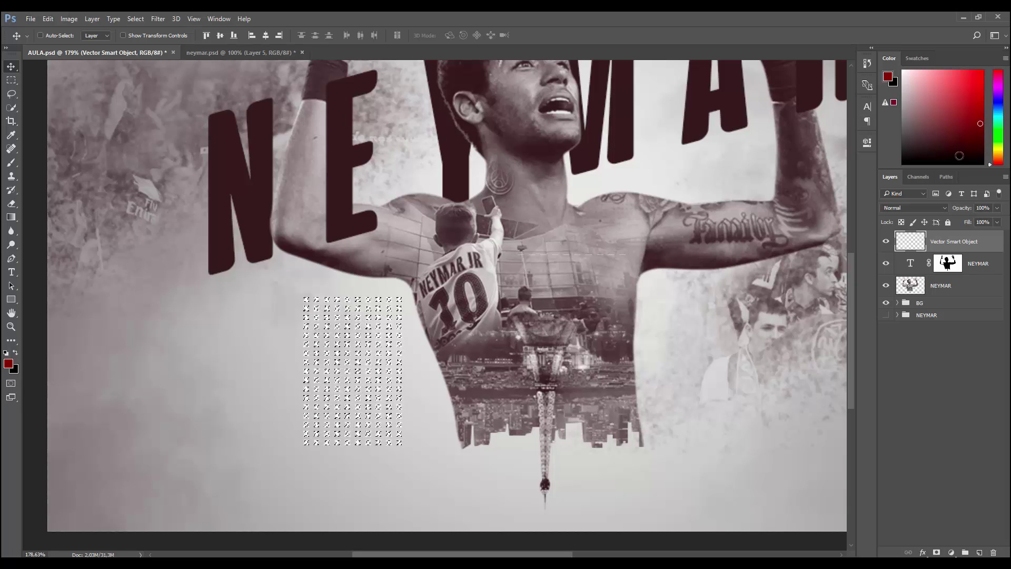
pyautogui.click(981, 121)
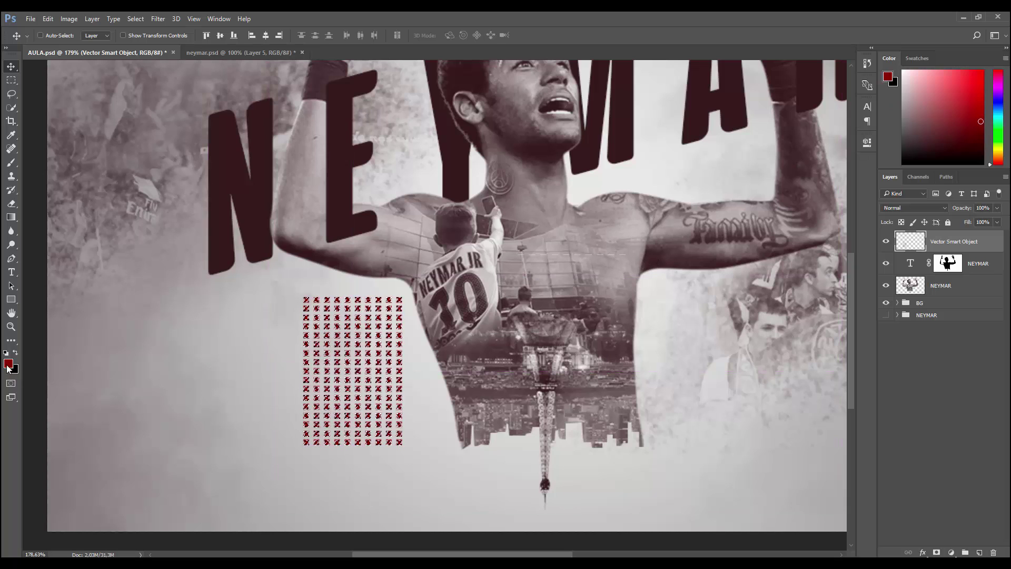
pyautogui.press('ctrl')
pyautogui.hotkey('ctrl', 't')
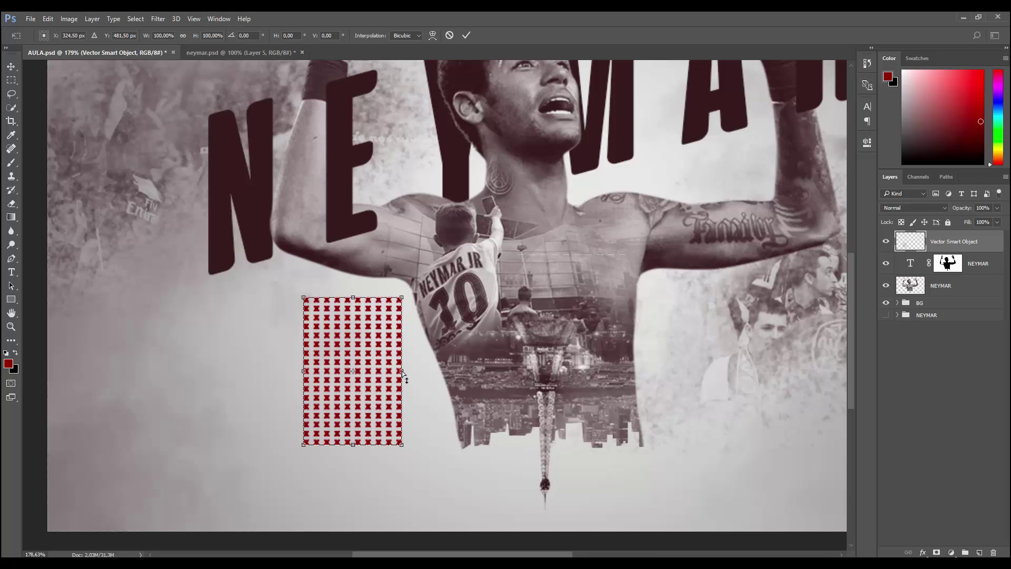
# Skew and narrow the red X pattern, then move it down beside the torso.
pyautogui.moveTo(403, 371); pyautogui.dragTo(386, 318)
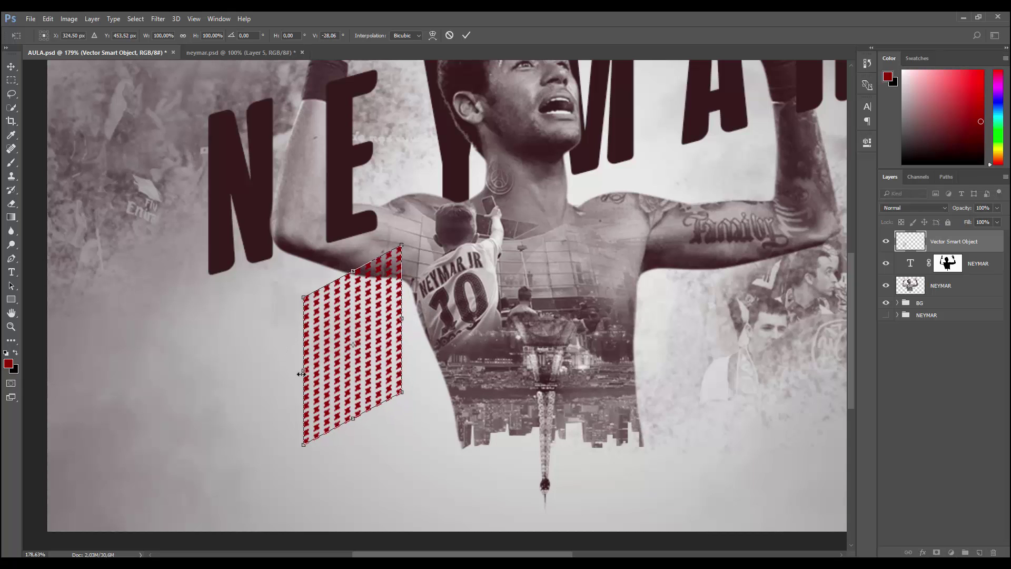
pyautogui.moveTo(301, 374); pyautogui.dragTo(320, 364)
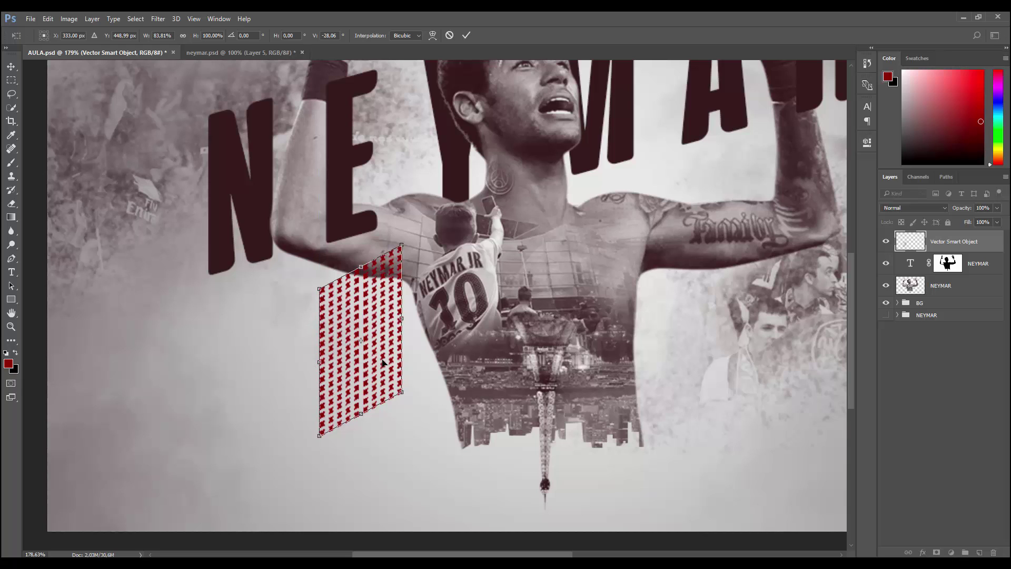
pyautogui.moveTo(383, 362); pyautogui.dragTo(473, 427)
pyautogui.click(469, 34)
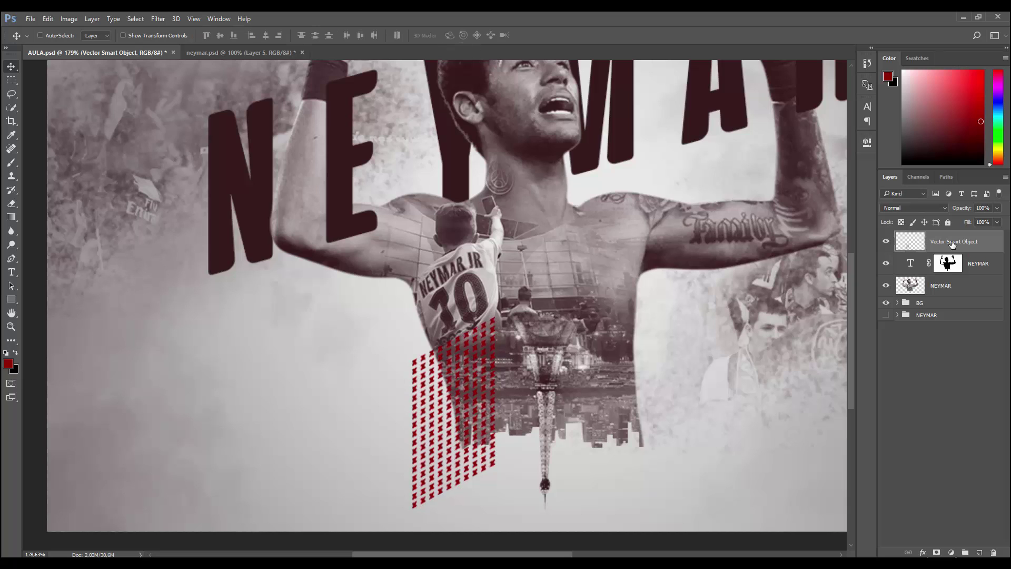
# Move the pattern's layer below the NEYMAR layers and rename it VETOR 1.
pyautogui.moveTo(954, 243); pyautogui.dragTo(959, 287)
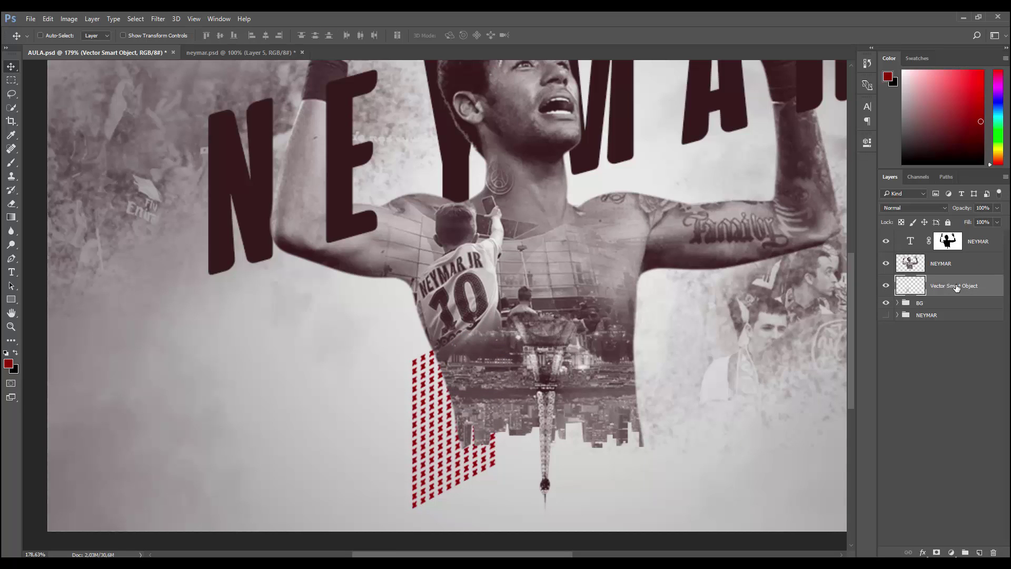
pyautogui.write('VETOR 1')
pyautogui.press('Return')
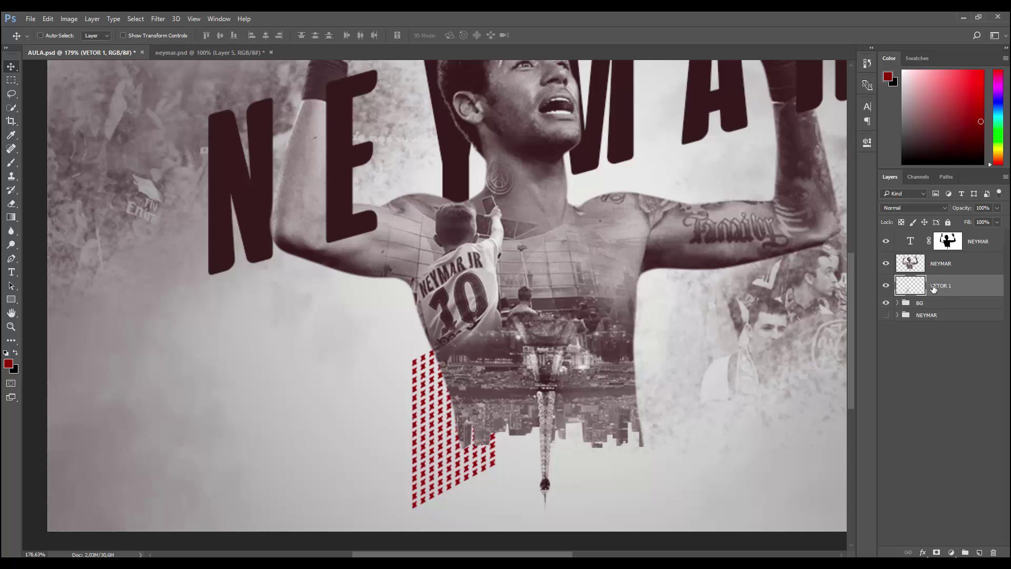
pyautogui.hotkey('ctrl', '0')
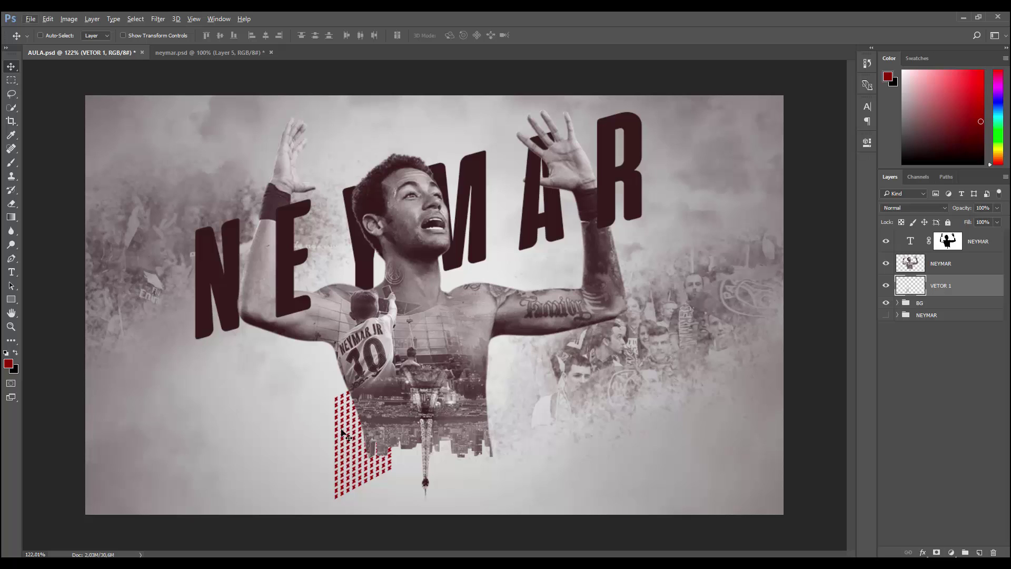
# Place the VETOR 1 copy pattern beside the letter R, scaled to about 84%.
pyautogui.moveTo(358, 454); pyautogui.dragTo(360, 449)
pyautogui.moveTo(353, 460); pyautogui.dragTo(609, 274)
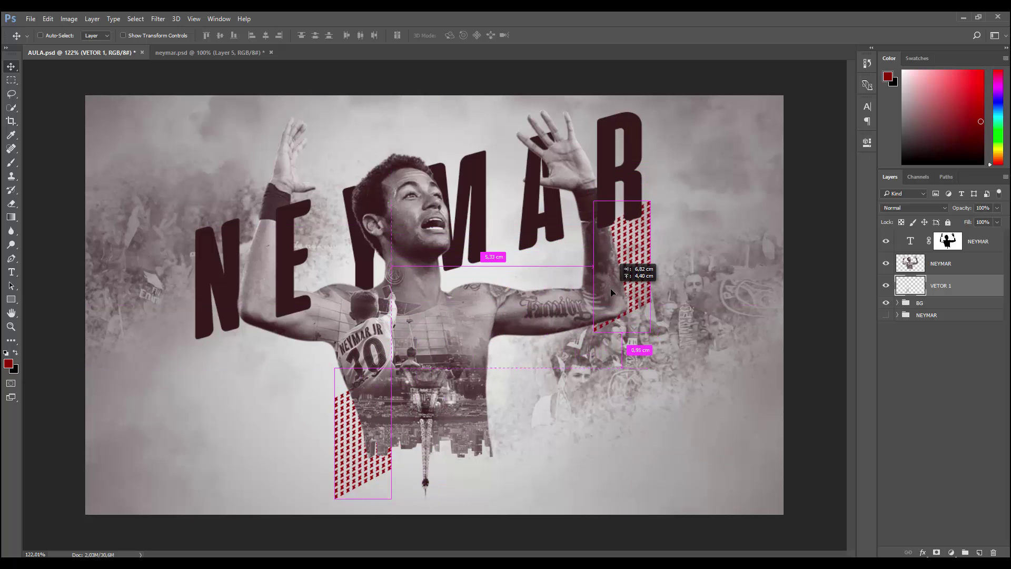
pyautogui.moveTo(609, 273); pyautogui.dragTo(613, 225)
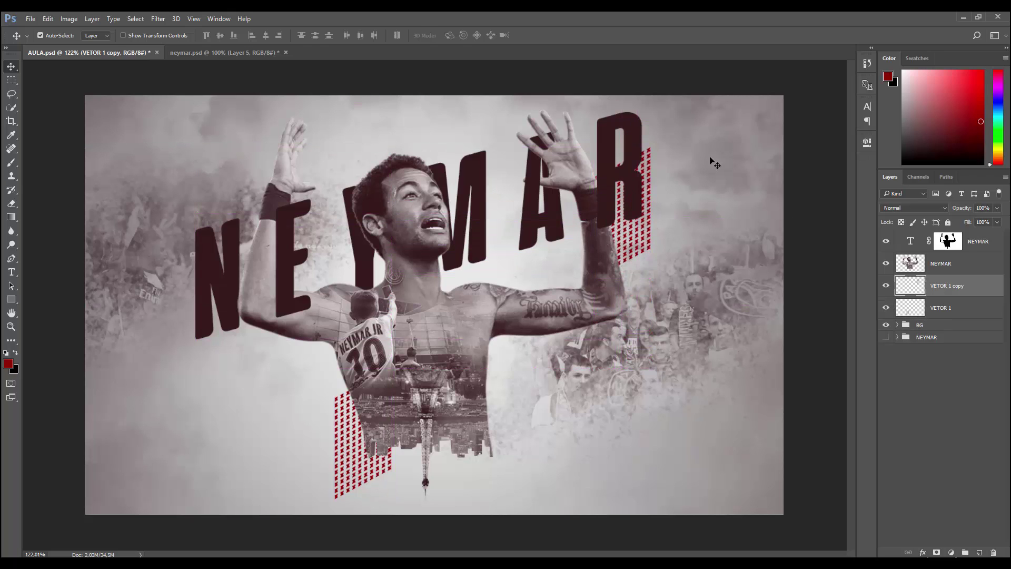
pyautogui.hotkey('ctrl', 't')
pyautogui.moveTo(651, 148); pyautogui.dragTo(642, 169)
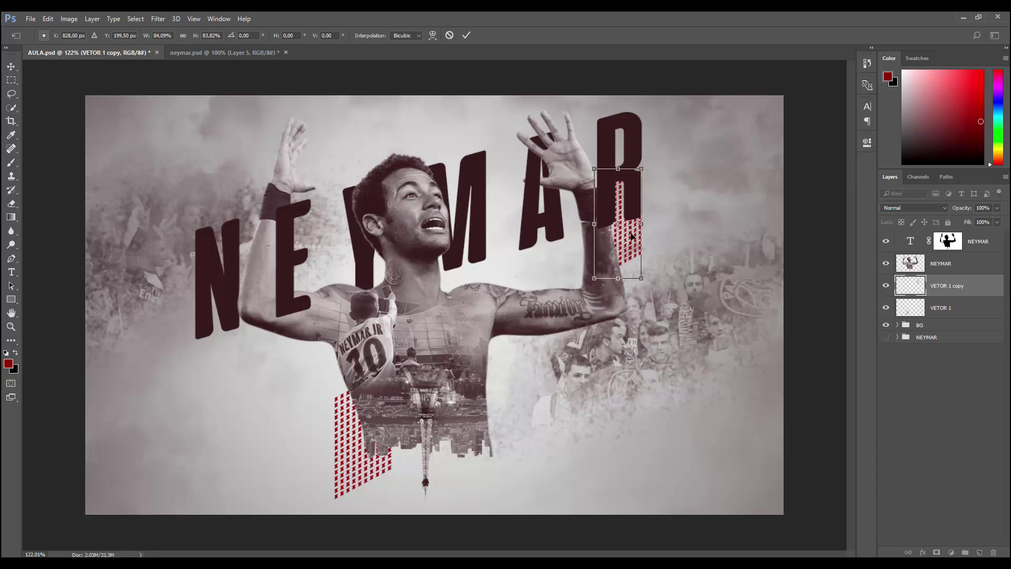
pyautogui.moveTo(629, 236)
pyautogui.mouseDown()
pyautogui.moveTo(640, 239)
pyautogui.moveTo(633, 234)
pyautogui.mouseUp()
pyautogui.click(467, 36)
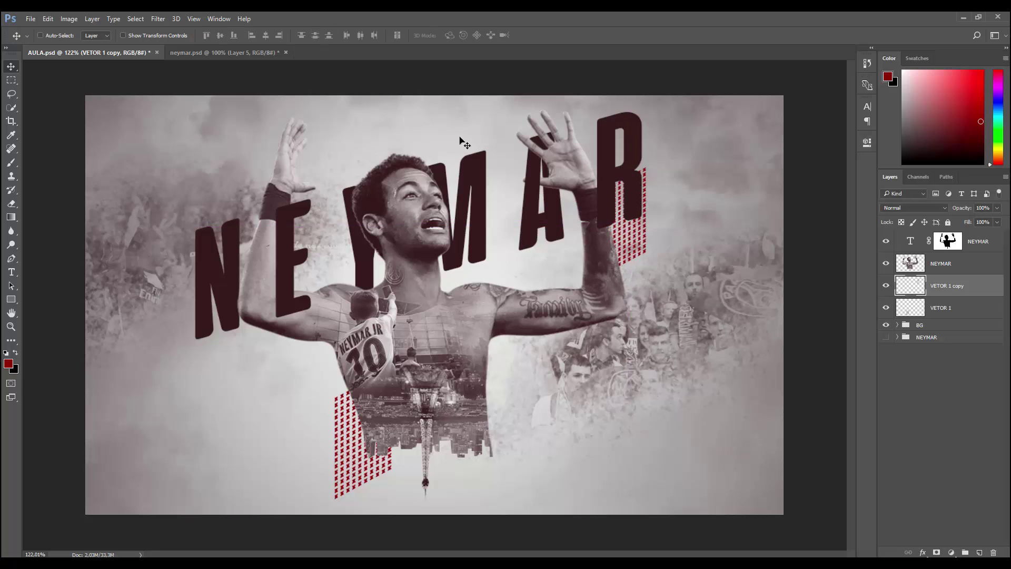
pyautogui.scroll(3, 327, 213)
pyautogui.scroll(-2, 457, 293)
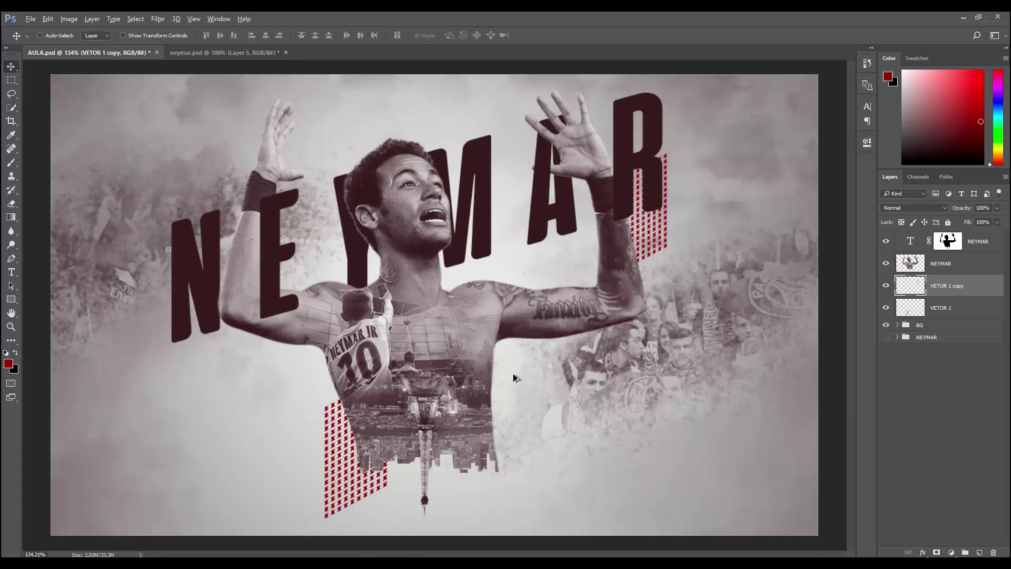
# Draw a wide flat rectangle right of the torso, filled with dark navy #233264.
pyautogui.click(11, 299)
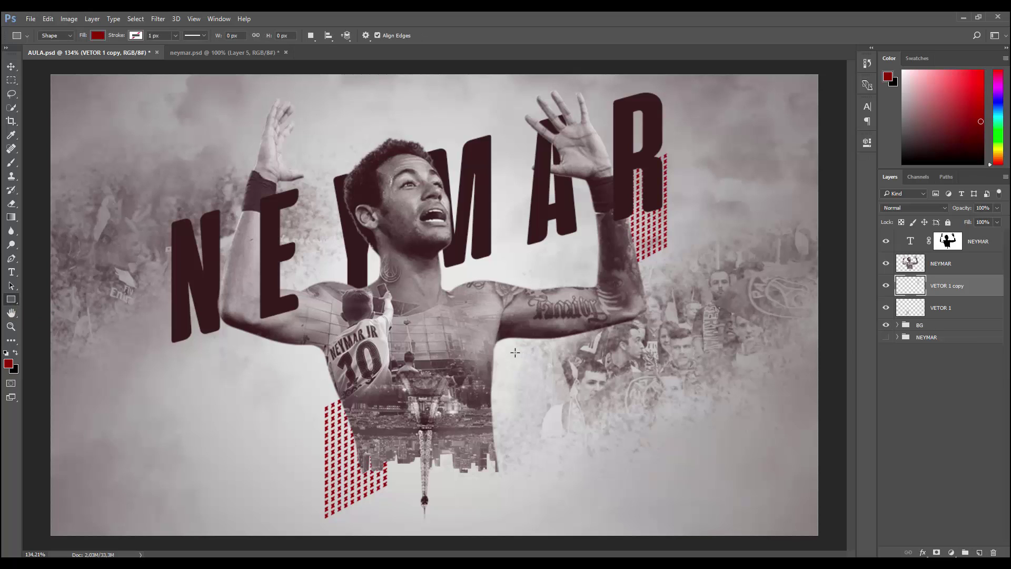
pyautogui.moveTo(514, 353)
pyautogui.mouseDown()
pyautogui.moveTo(719, 390)
pyautogui.moveTo(695, 389)
pyautogui.mouseUp()
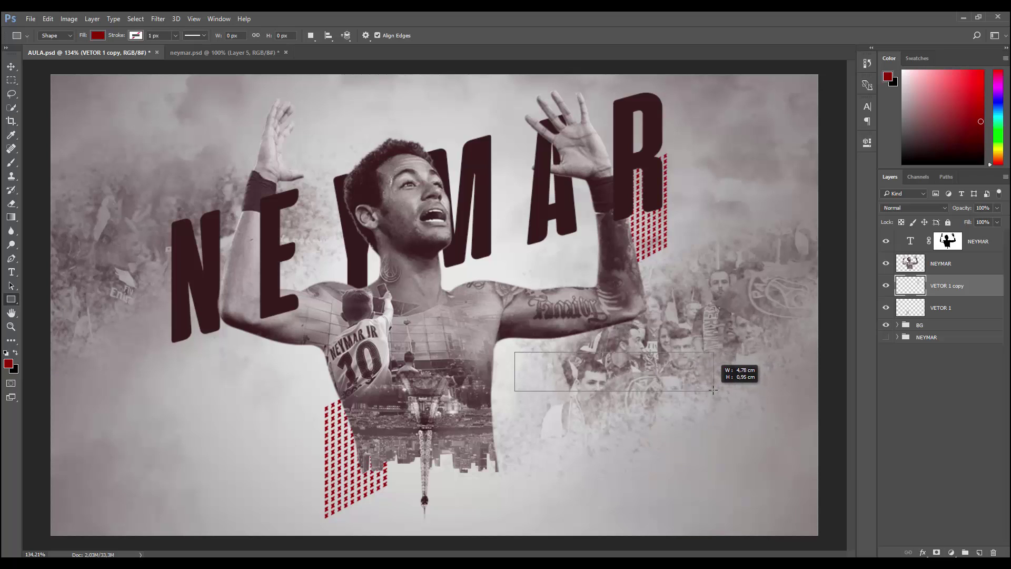
pyautogui.moveTo(695, 388); pyautogui.dragTo(713, 390)
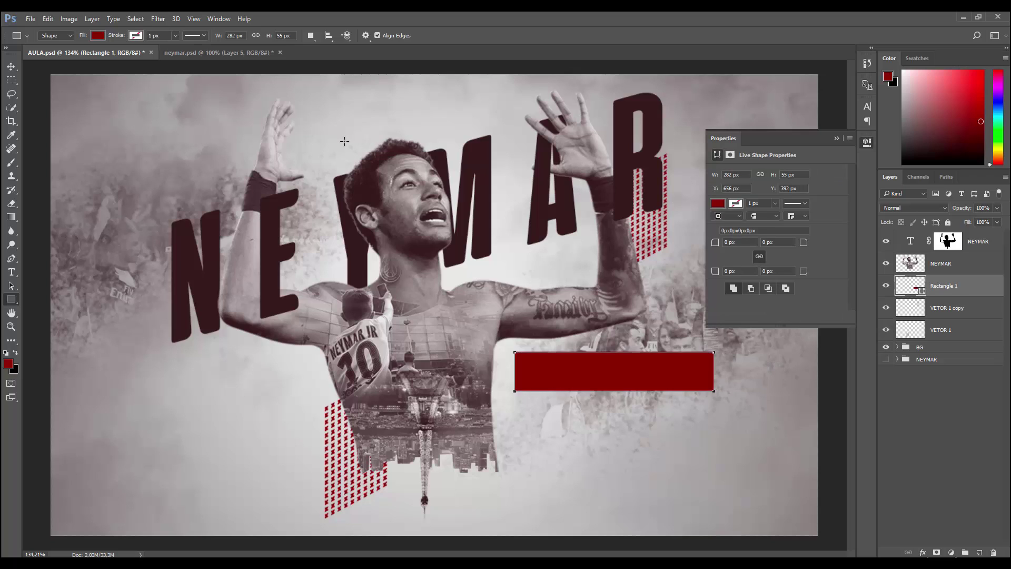
pyautogui.click(718, 204)
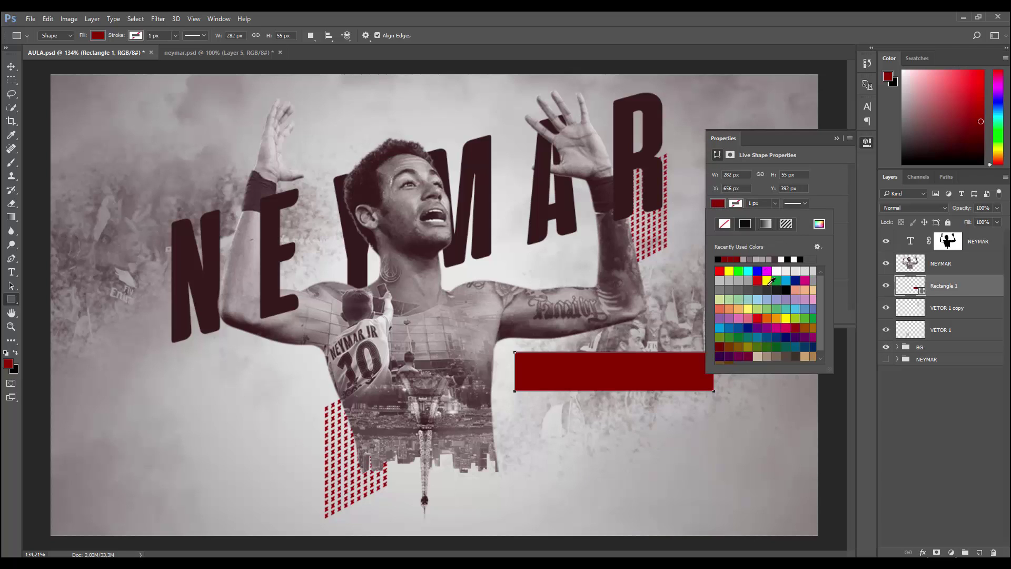
pyautogui.click(749, 327)
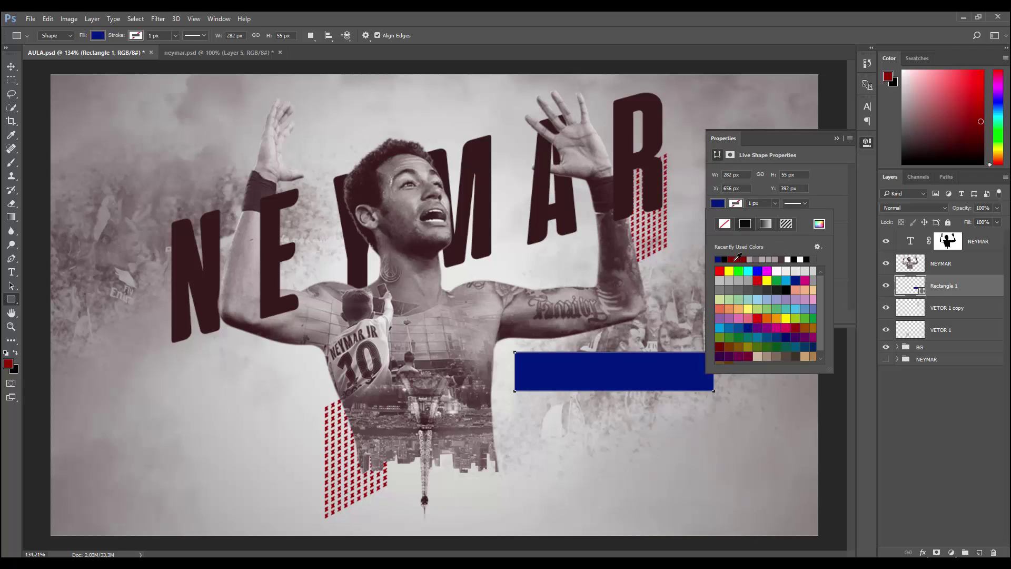
pyautogui.click(819, 225)
pyautogui.moveTo(599, 231)
pyautogui.mouseDown()
pyautogui.moveTo(559, 272)
pyautogui.moveTo(575, 260)
pyautogui.mouseUp()
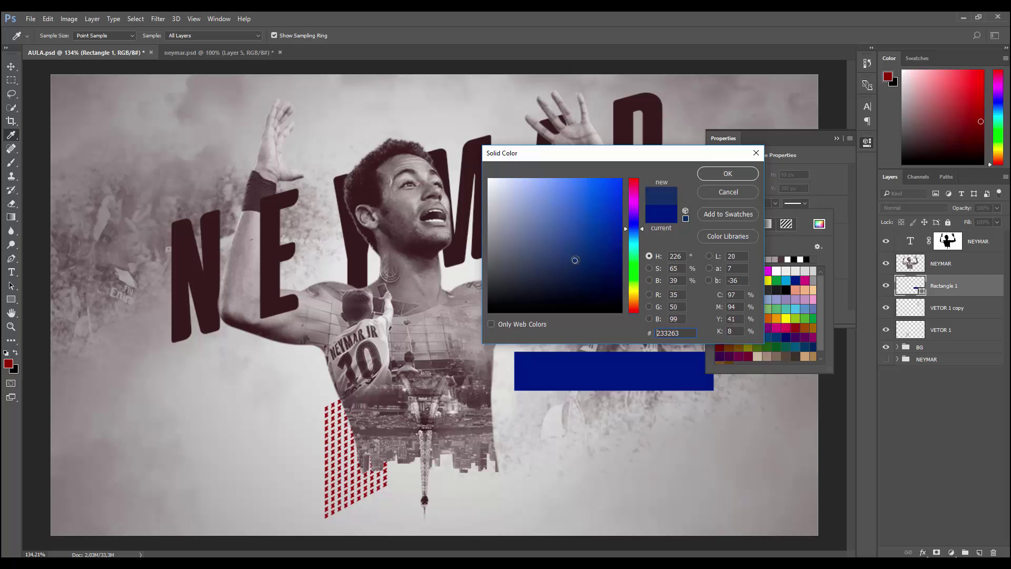
pyautogui.click(715, 172)
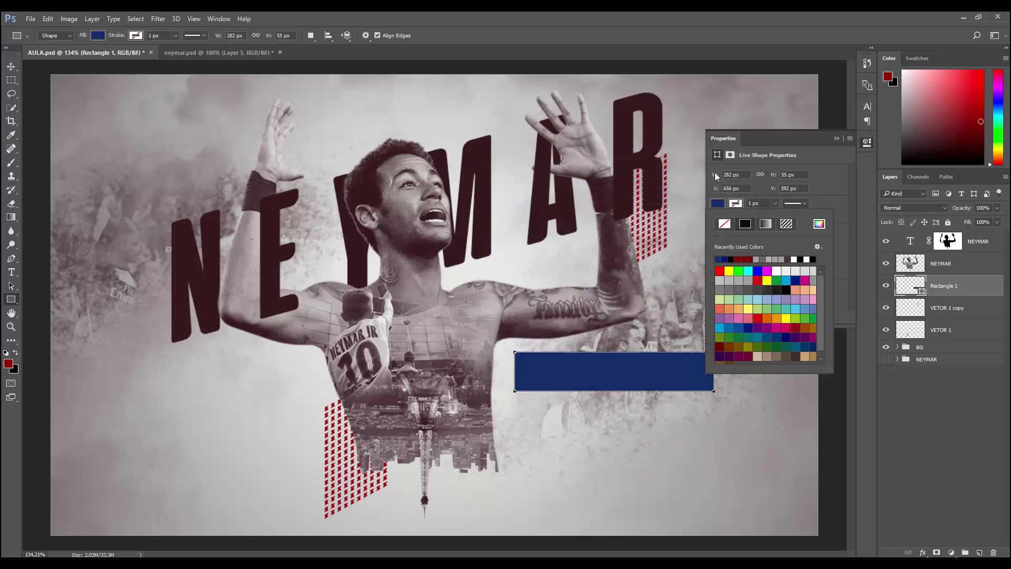
pyautogui.click(829, 145)
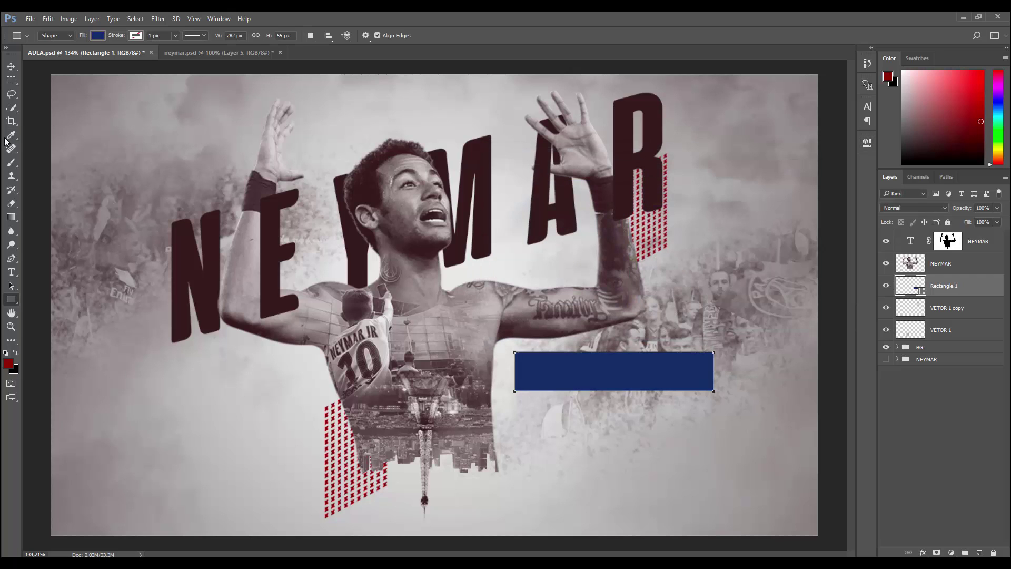
# Set the rectangle's blend mode to Multiply and move it up-left over the forearm.
pyautogui.press('v')
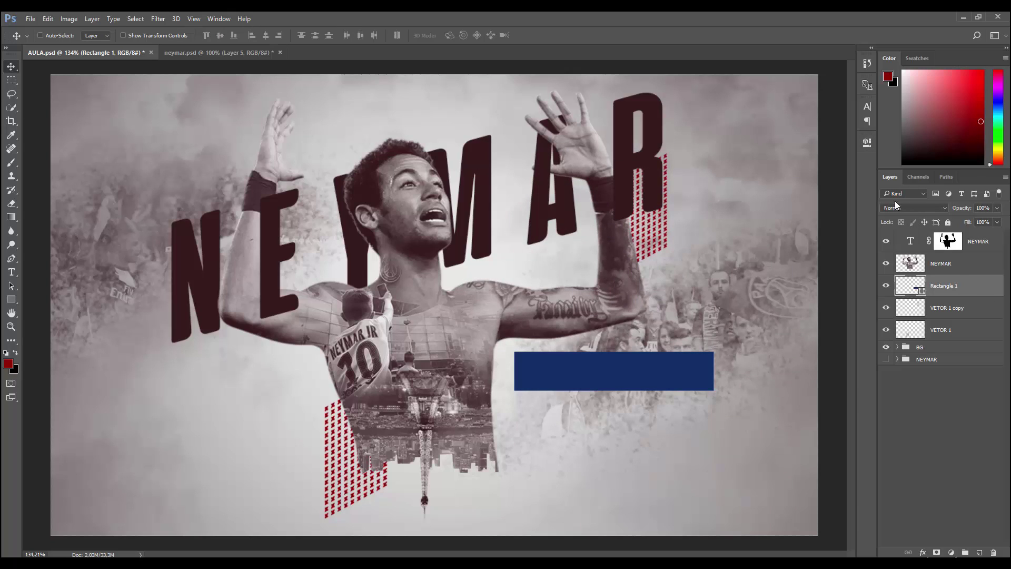
pyautogui.click(901, 208)
pyautogui.click(892, 311)
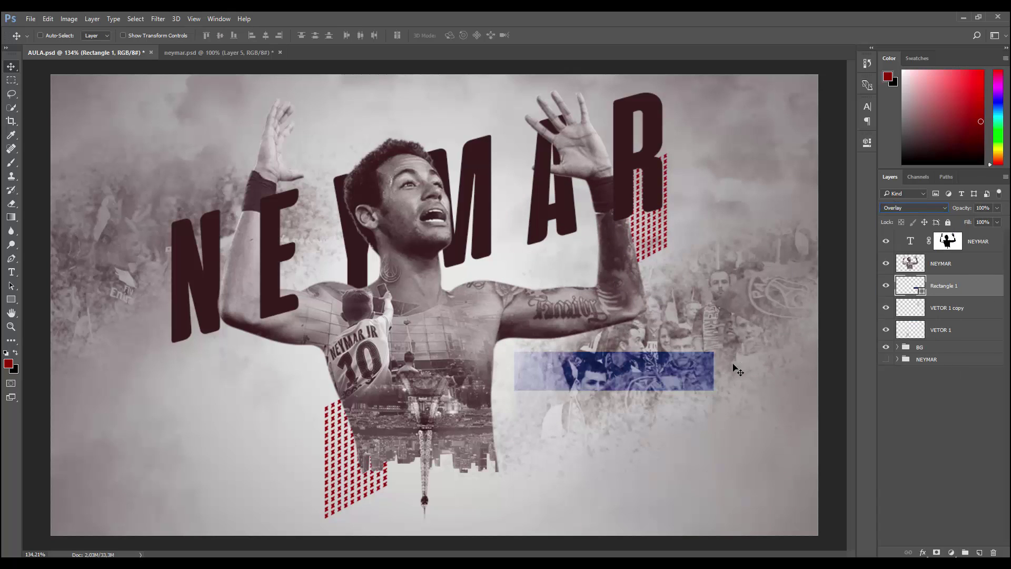
pyautogui.click(906, 208)
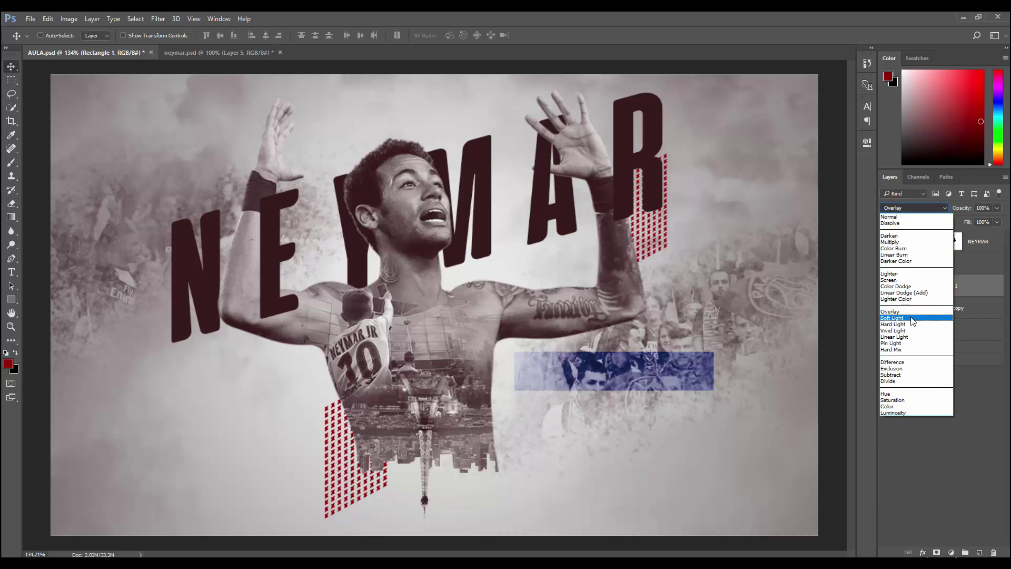
pyautogui.click(898, 244)
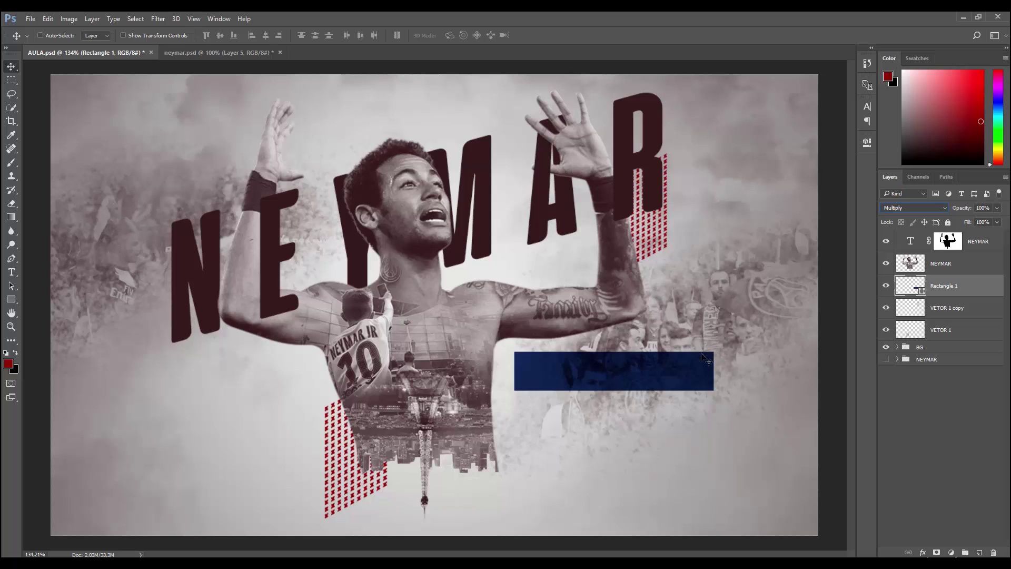
pyautogui.moveTo(695, 375); pyautogui.dragTo(613, 350)
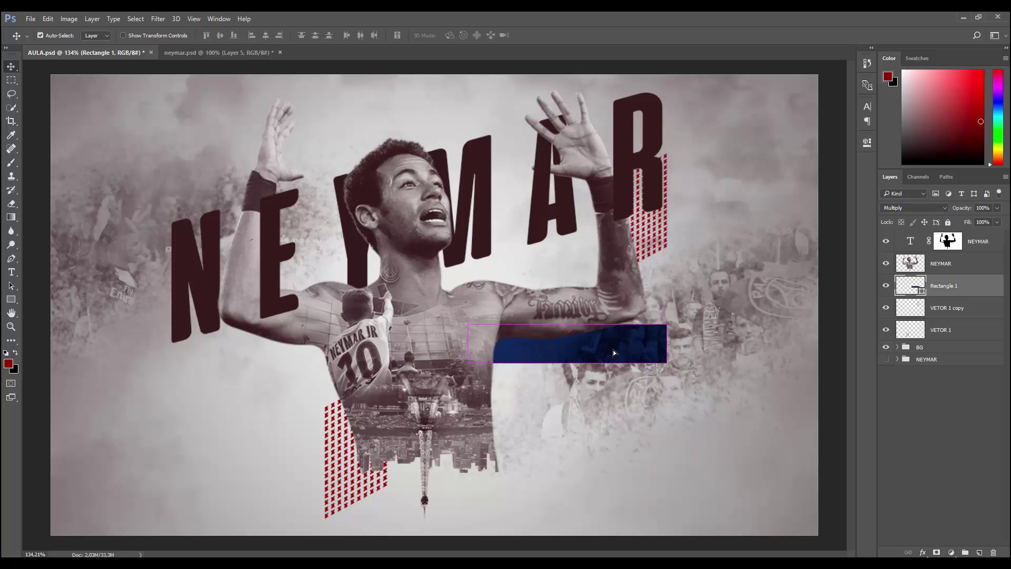
pyautogui.press('ctrl')
# Rasterize the navy rectangle and slant it upward to the right.
pyautogui.rightClick(980, 291)
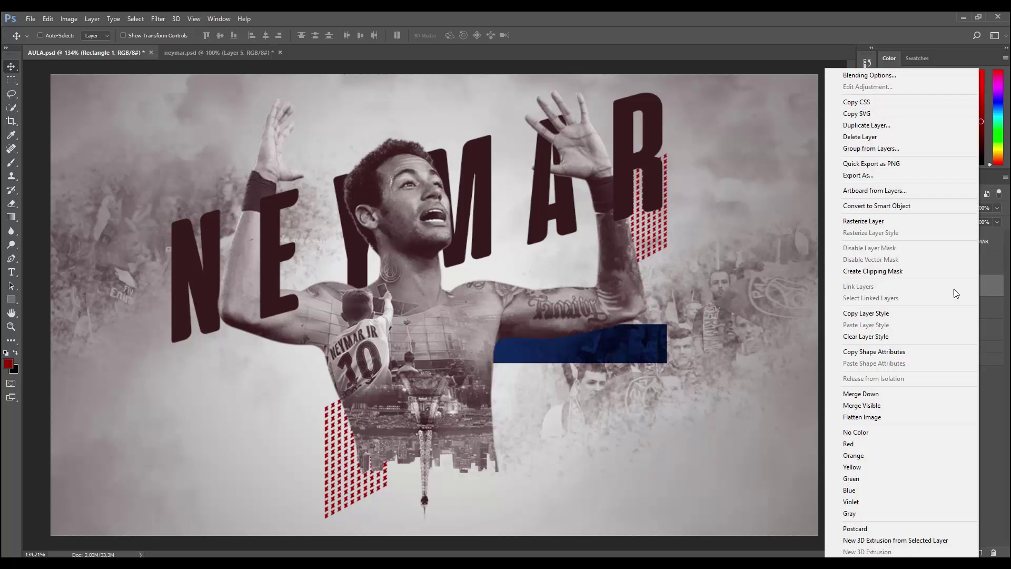
pyautogui.click(874, 219)
pyautogui.hotkey('ctrl', 't')
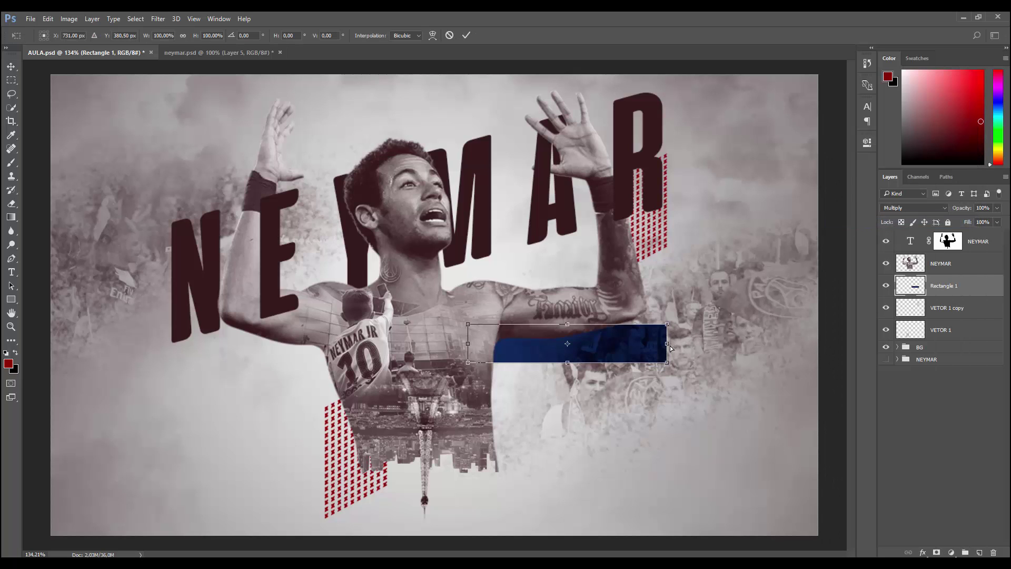
pyautogui.moveTo(668, 343); pyautogui.dragTo(655, 259)
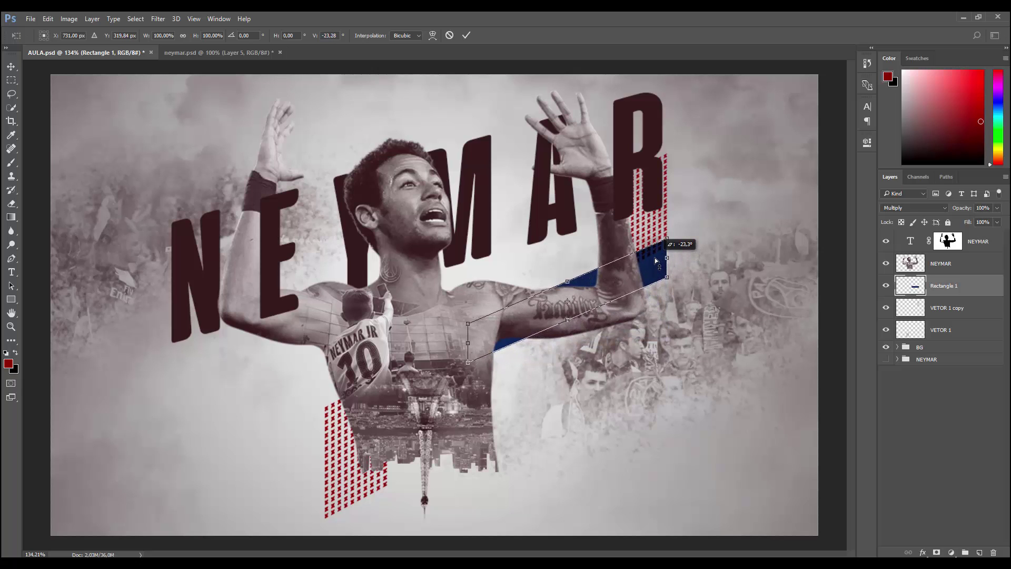
pyautogui.scroll(1, 671, 184)
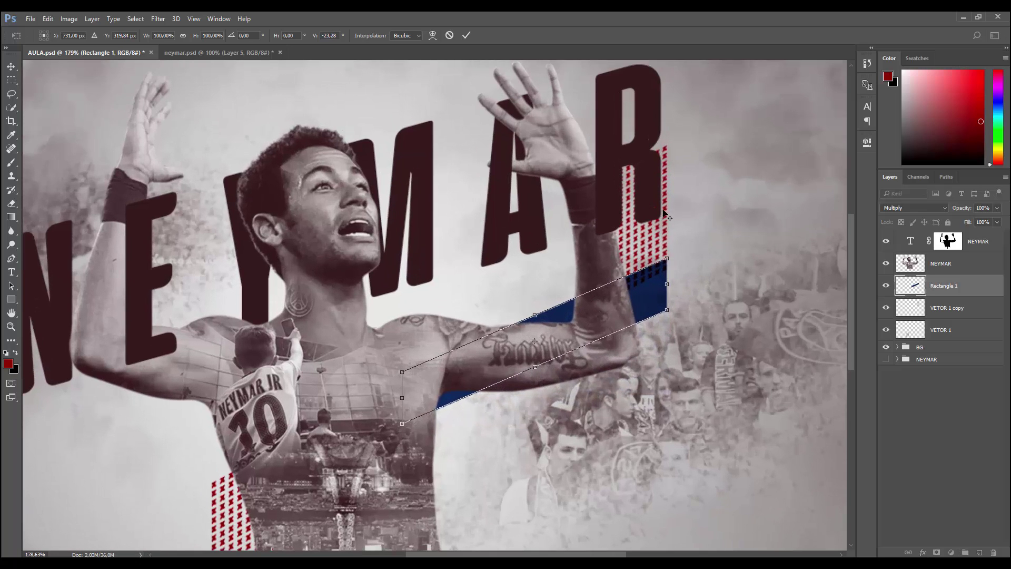
pyautogui.scroll(1, 666, 226)
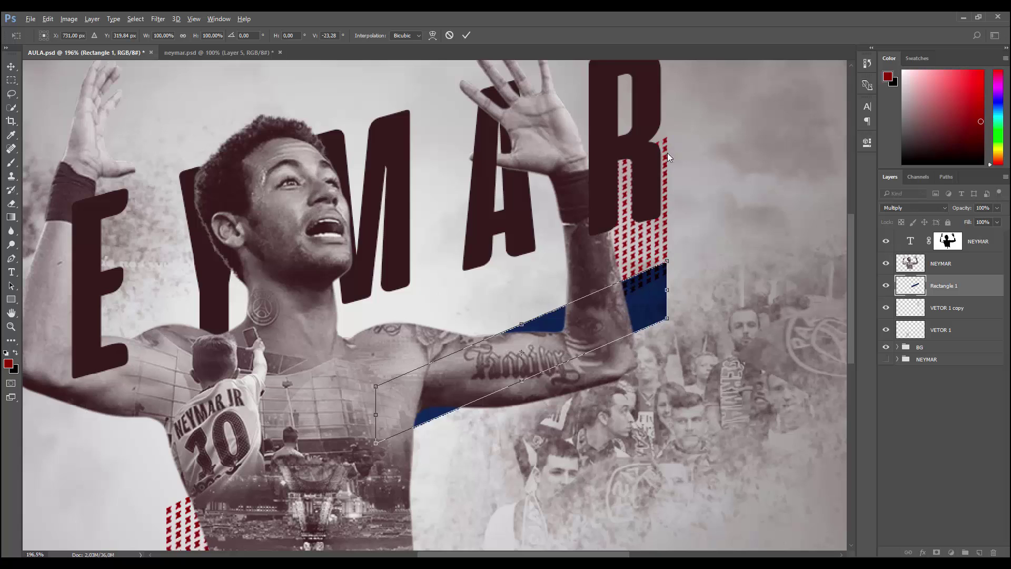
pyautogui.scroll(-3, 668, 157)
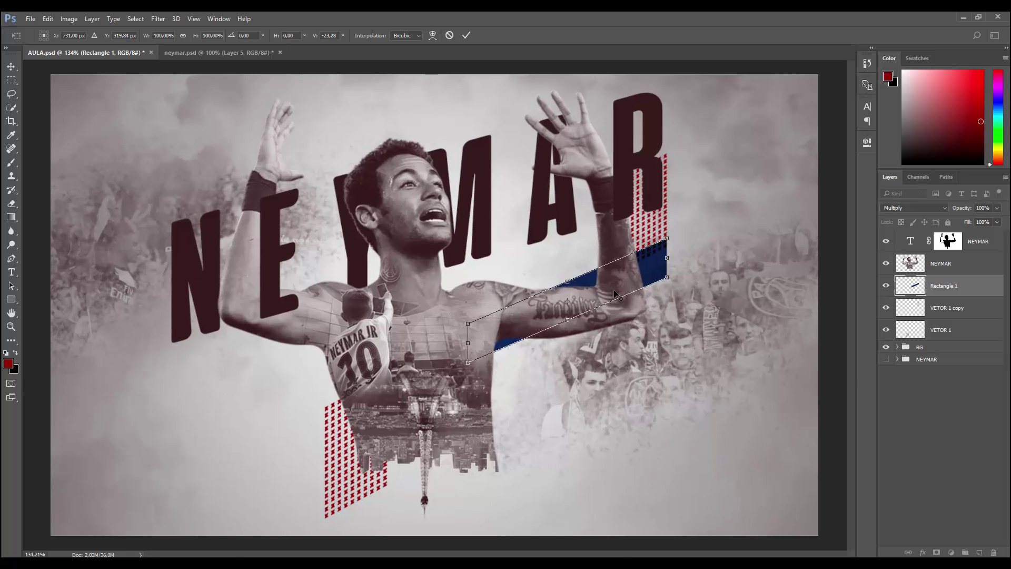
pyautogui.scroll(3, 630, 293)
pyautogui.click(471, 34)
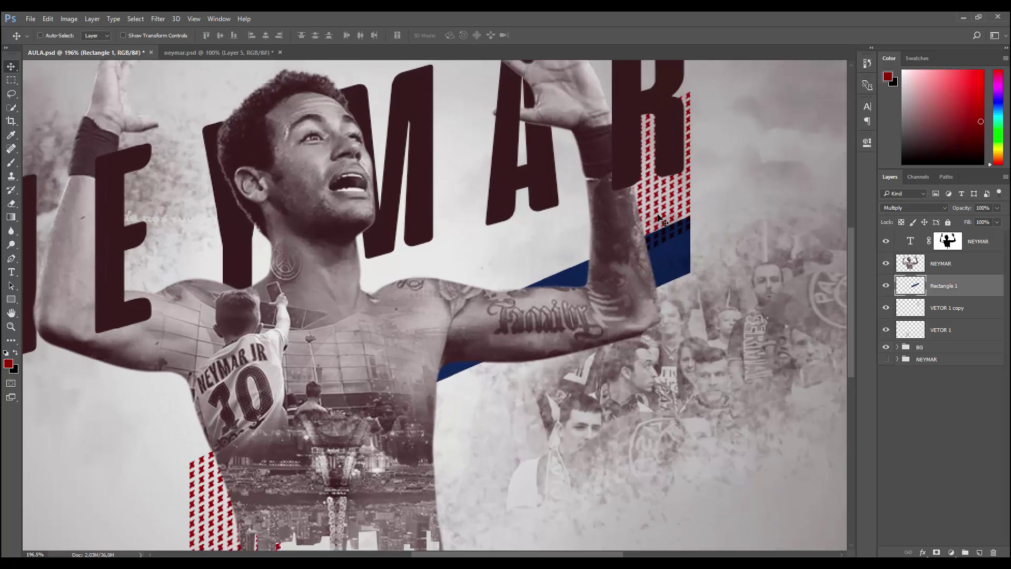
# Reposition the navy bar and adjust its slant, tilting the right end down.
pyautogui.moveTo(666, 246); pyautogui.dragTo(552, 234)
pyautogui.hotkey('ctrl', 't')
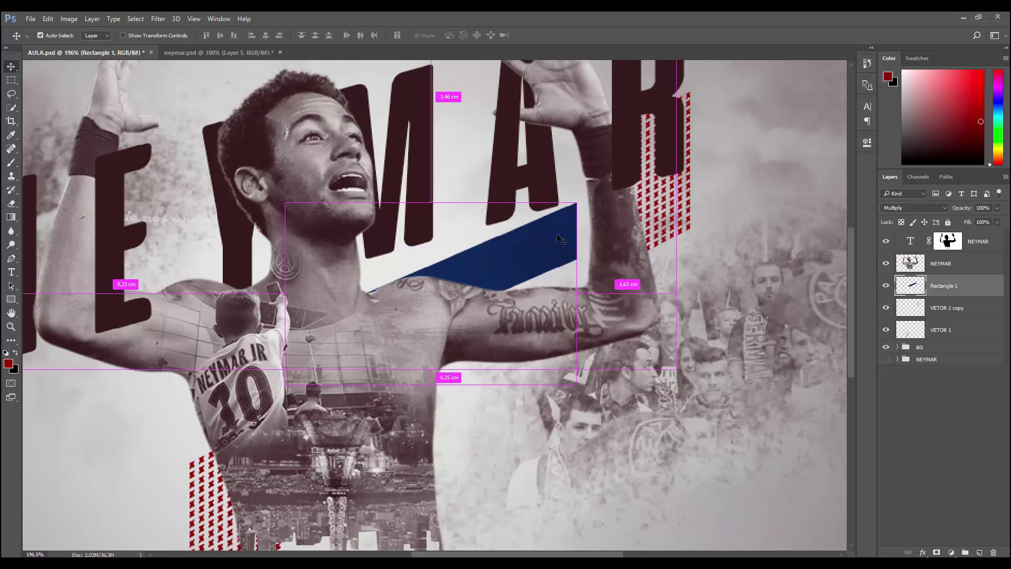
pyautogui.moveTo(578, 299); pyautogui.dragTo(583, 321)
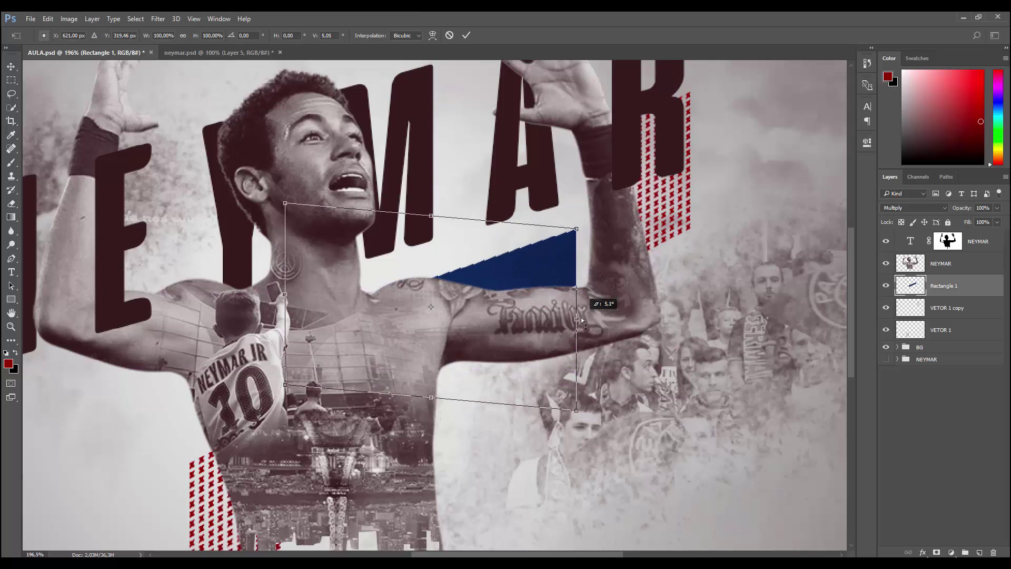
pyautogui.moveTo(546, 252); pyautogui.dragTo(561, 228)
pyautogui.moveTo(594, 287); pyautogui.dragTo(596, 300)
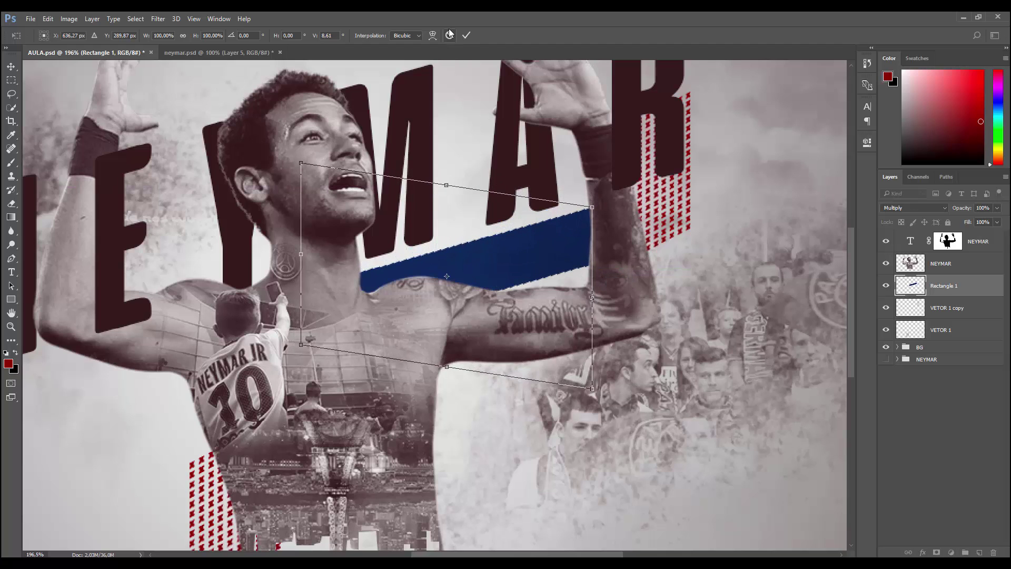
pyautogui.click(466, 36)
pyautogui.hotkey('ctrl', '0')
pyautogui.scroll(3, 581, 244)
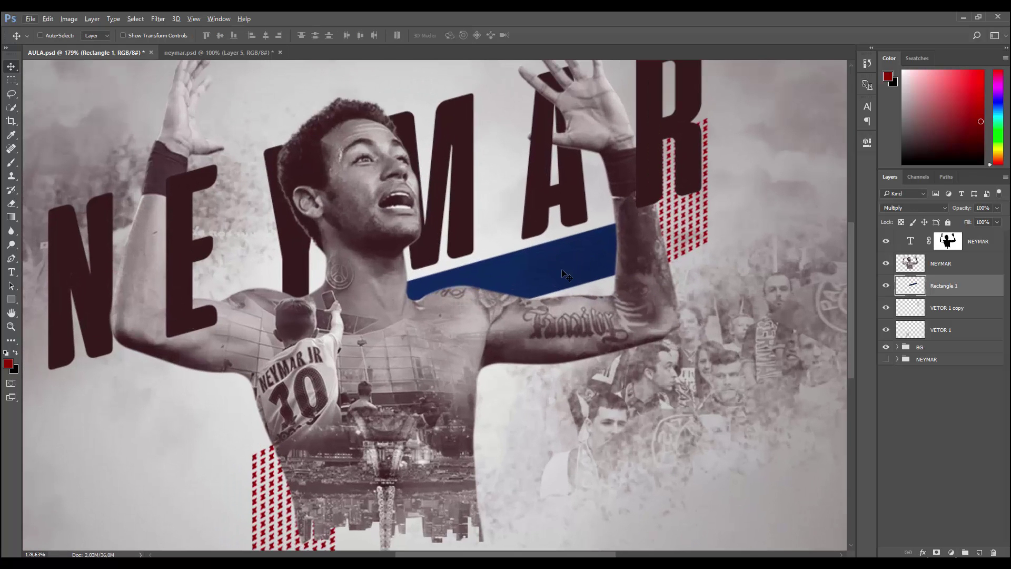
pyautogui.moveTo(611, 290)
pyautogui.mouseDown()
pyautogui.moveTo(585, 290)
pyautogui.moveTo(567, 274)
pyautogui.mouseUp()
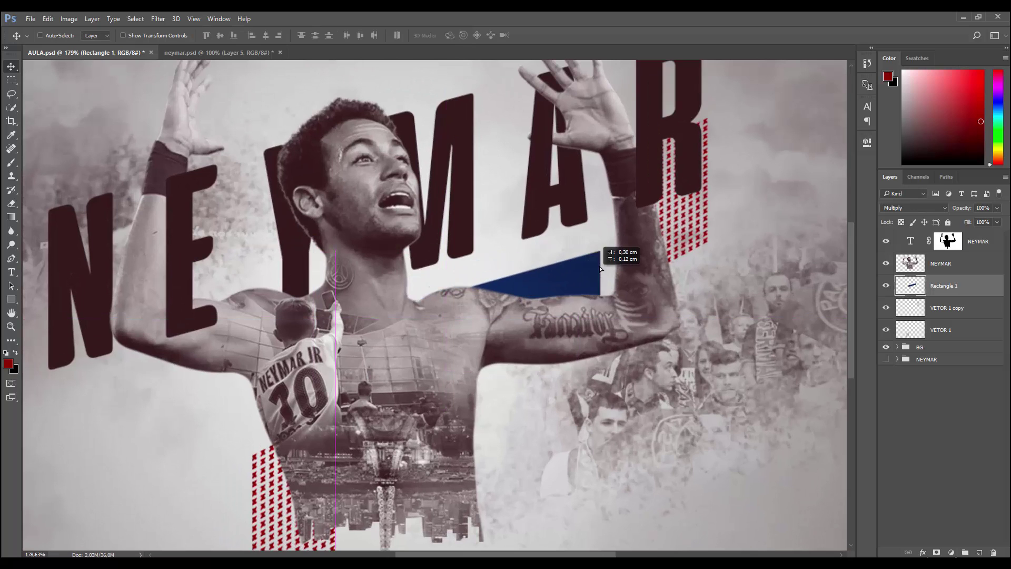
# Tuck the navy band behind the NEYMAR letters, enlarged to about 123% and tilted about -0.7°.
pyautogui.hotkey('ctrl', '0')
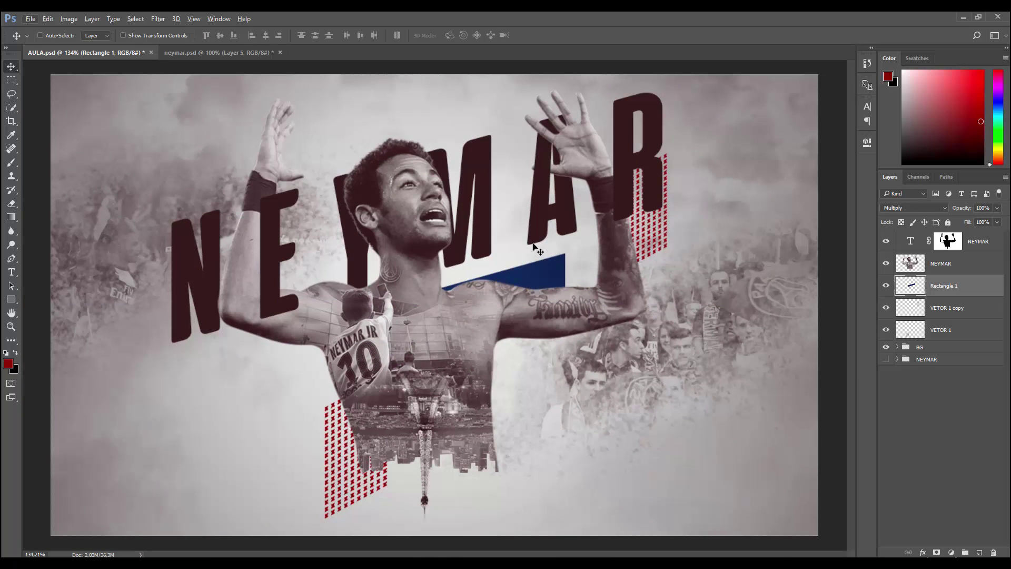
pyautogui.moveTo(542, 287); pyautogui.dragTo(661, 199)
pyautogui.hotkey('ctrl', 't')
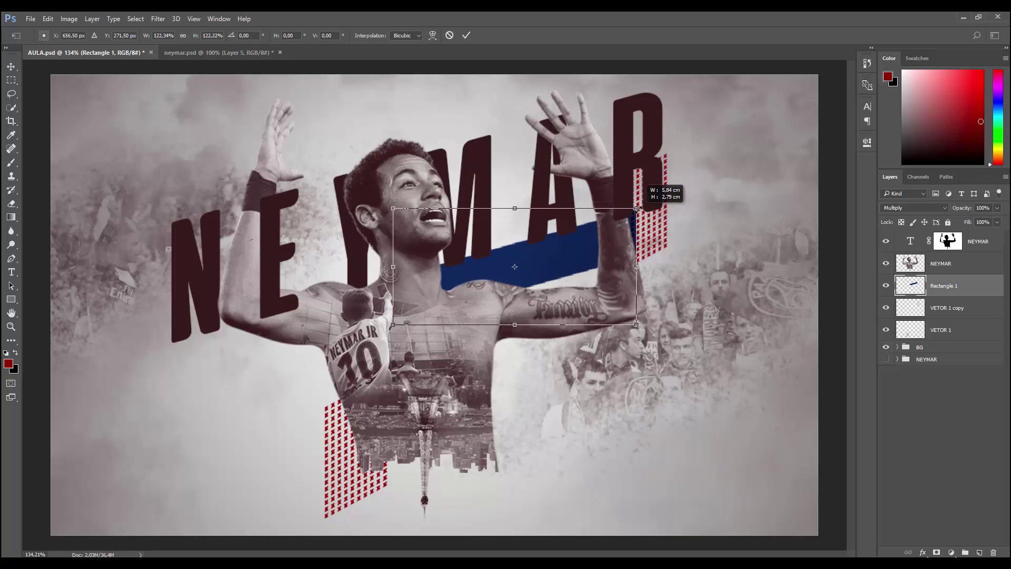
pyautogui.moveTo(600, 254); pyautogui.dragTo(628, 257)
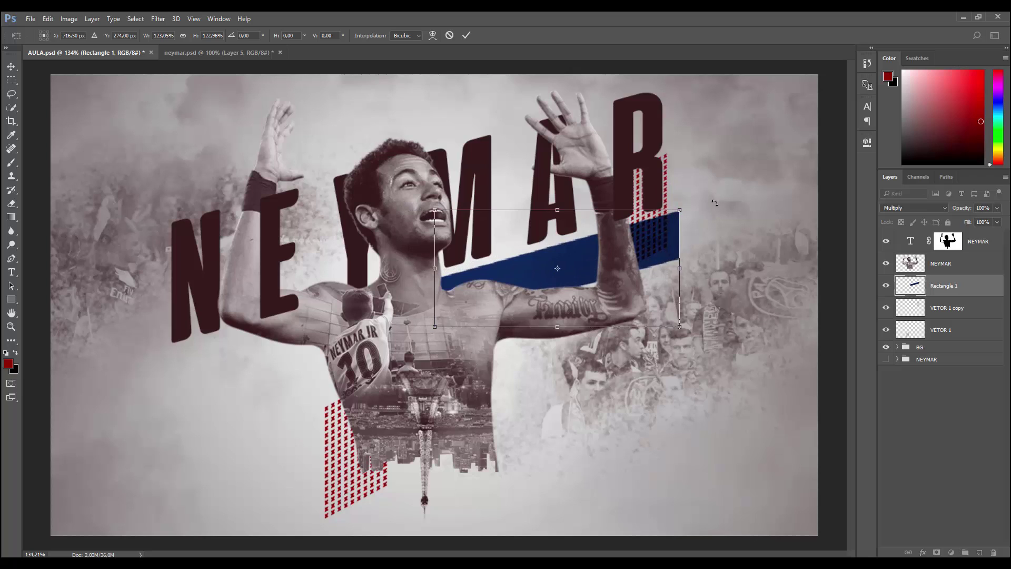
pyautogui.moveTo(714, 197); pyautogui.dragTo(713, 195)
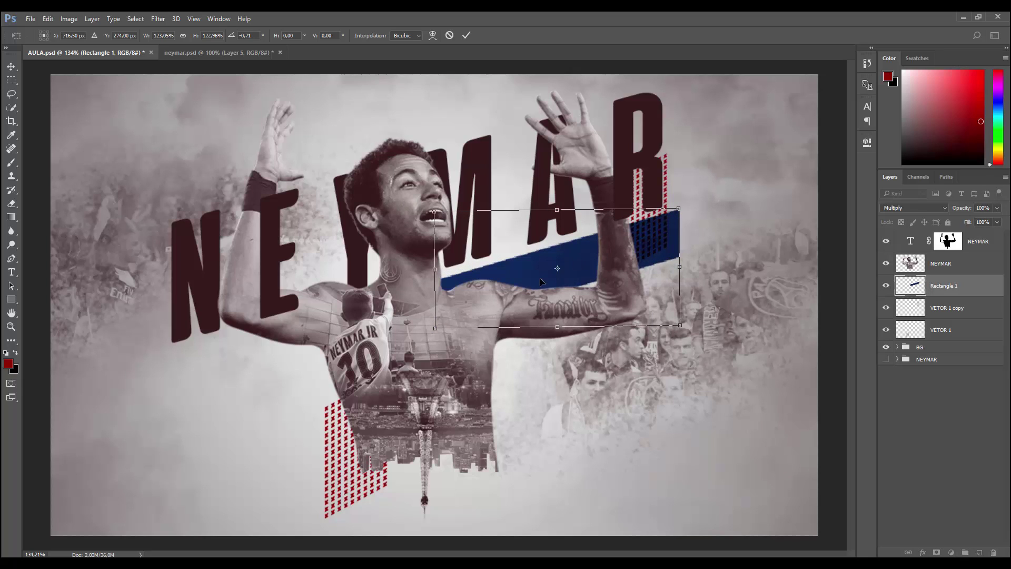
# Apply the band's transform and place Rectangle 1 below the red pattern layers.
pyautogui.click(467, 35)
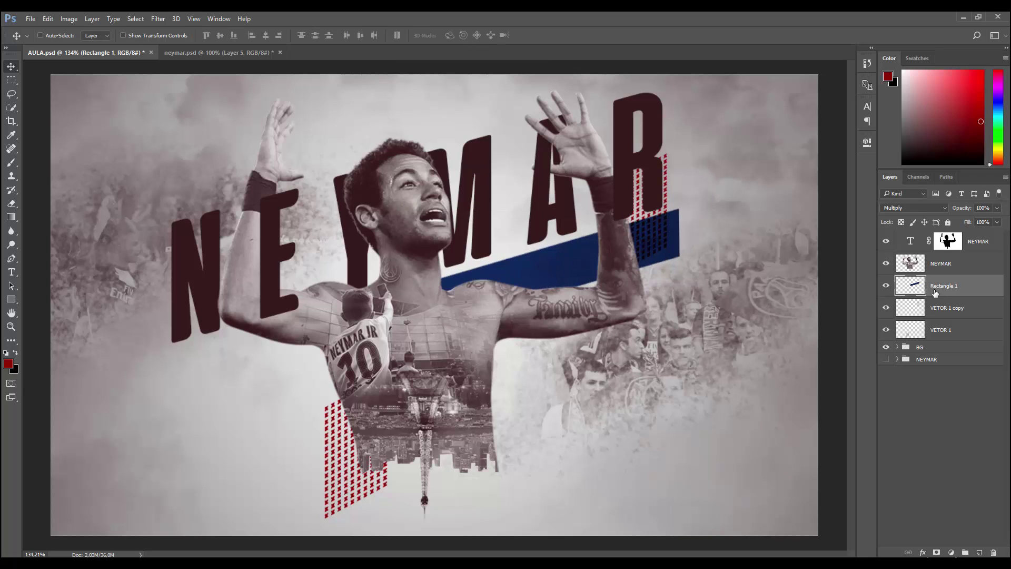
pyautogui.moveTo(935, 287); pyautogui.dragTo(935, 331)
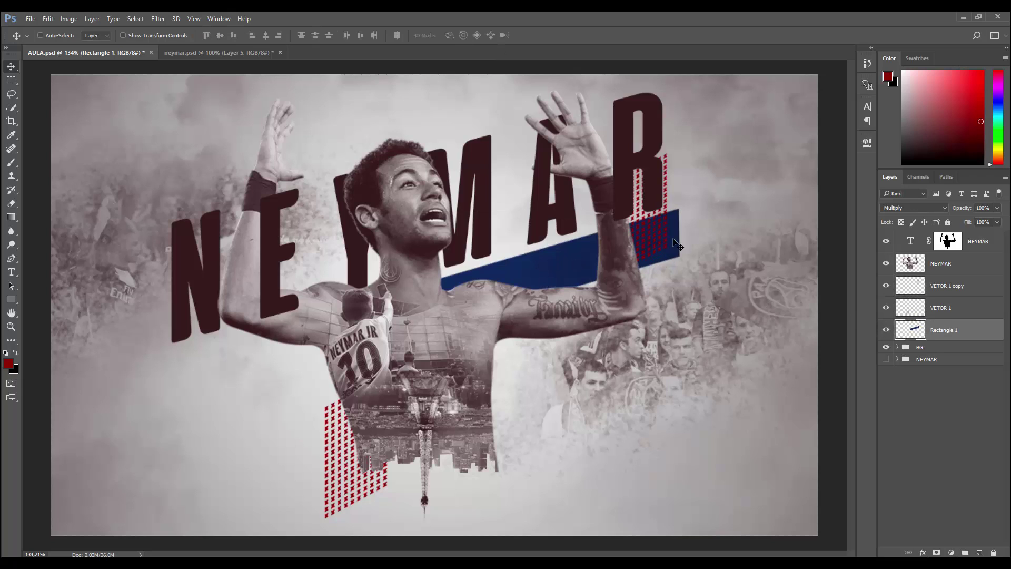
pyautogui.moveTo(572, 261); pyautogui.dragTo(574, 267)
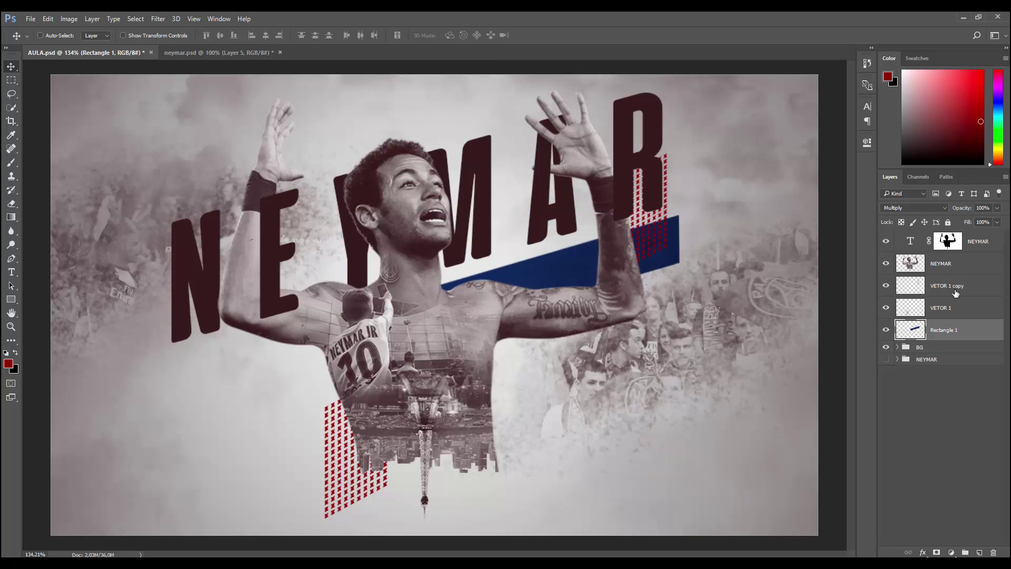
# Skew the VETOR 1 copy pattern beside the R so its right side slopes down.
pyautogui.click(940, 307)
pyautogui.click(908, 290)
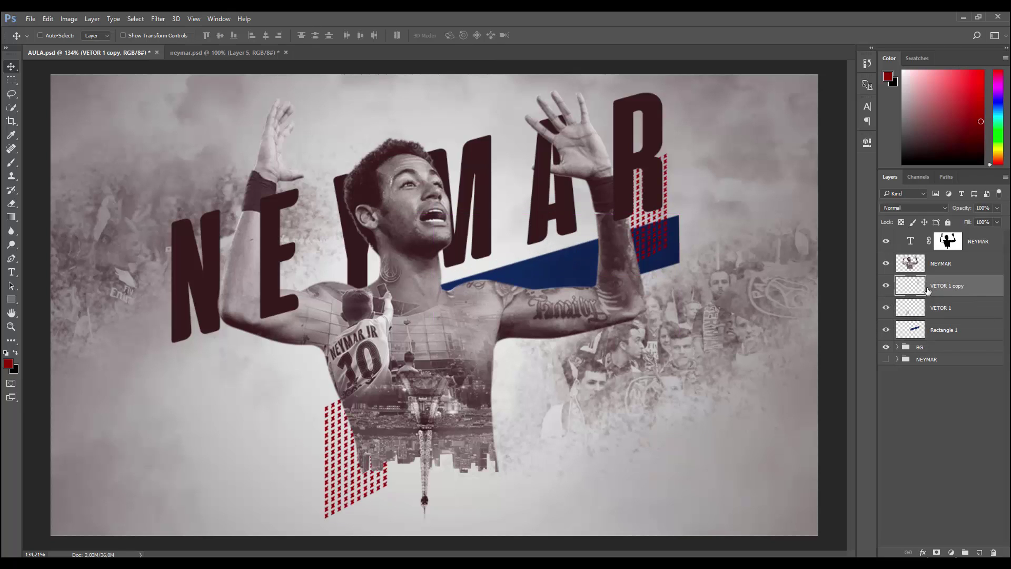
pyautogui.hotkey('ctrl', 't')
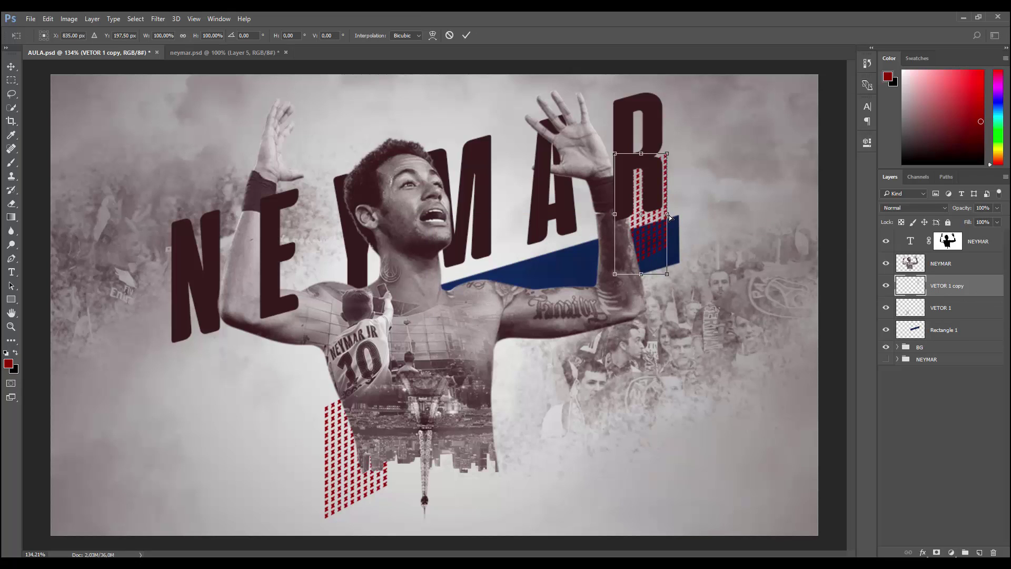
pyautogui.moveTo(669, 216)
pyautogui.mouseDown()
pyautogui.moveTo(652, 193)
pyautogui.moveTo(634, 201)
pyautogui.mouseUp()
pyautogui.click(469, 35)
pyautogui.hotkey('ctrl', '-')
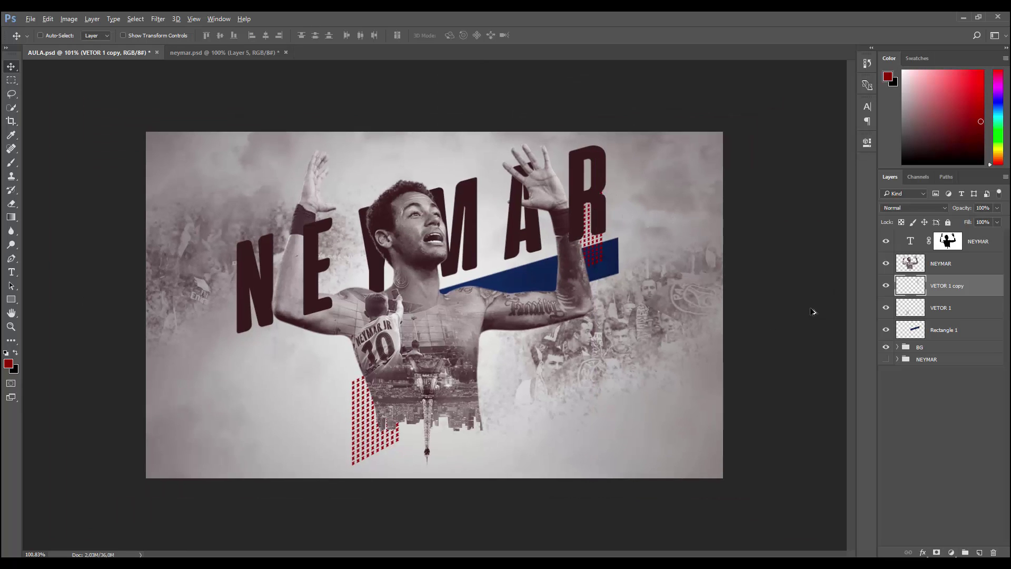
pyautogui.hotkey('ctrl', '+')
pyautogui.hotkey('ctrl', '+')
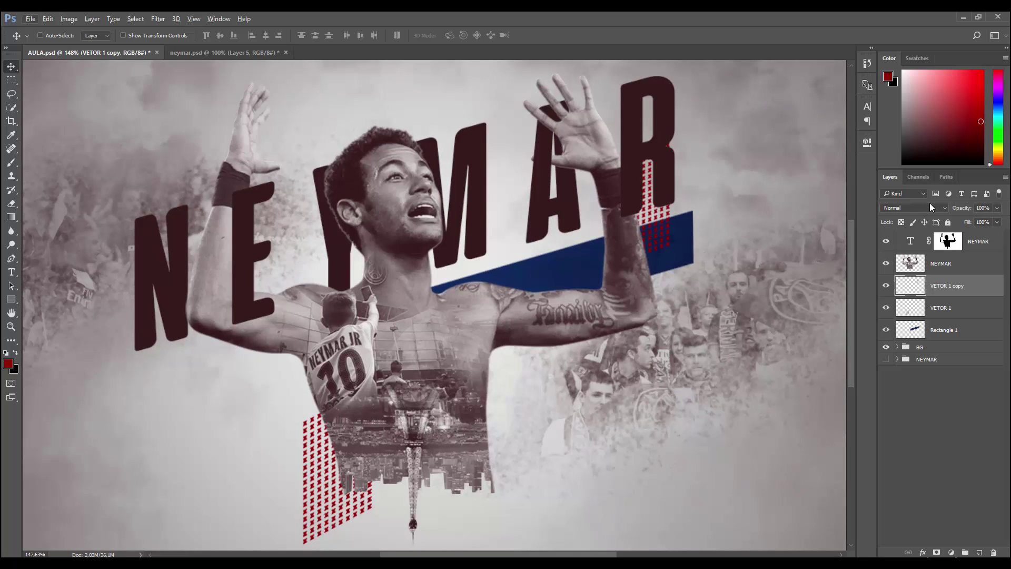
# Set the red pattern to Soft Light and trial Screen, Overlay, Color Burn and Multiply on the navy band.
pyautogui.click(907, 208)
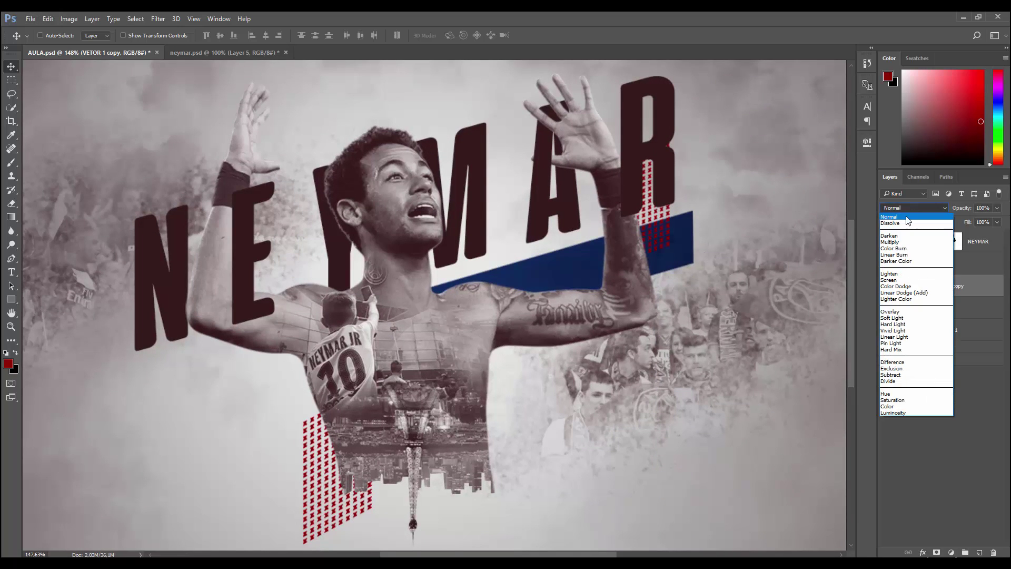
pyautogui.click(899, 318)
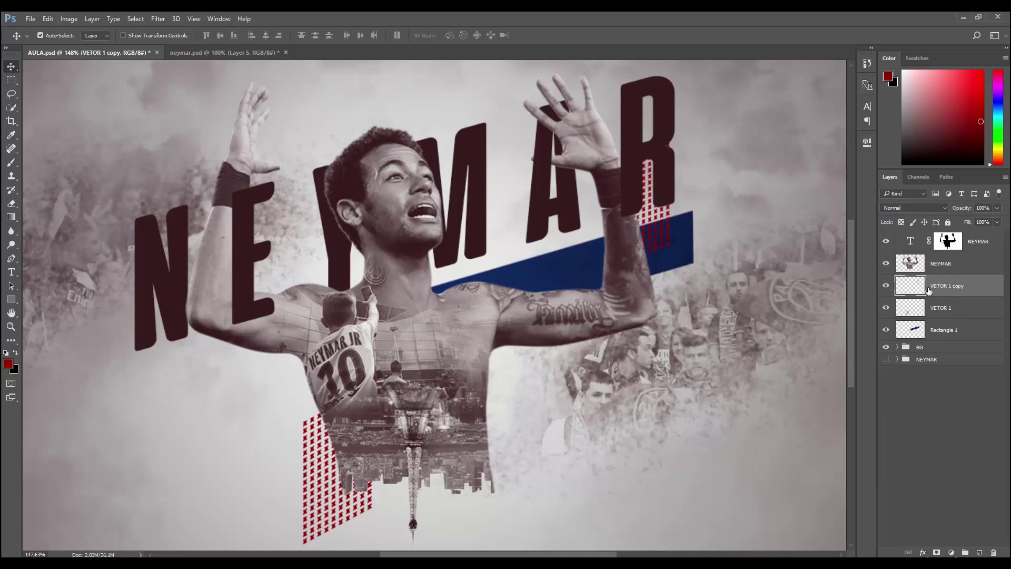
pyautogui.click(936, 332)
pyautogui.click(906, 208)
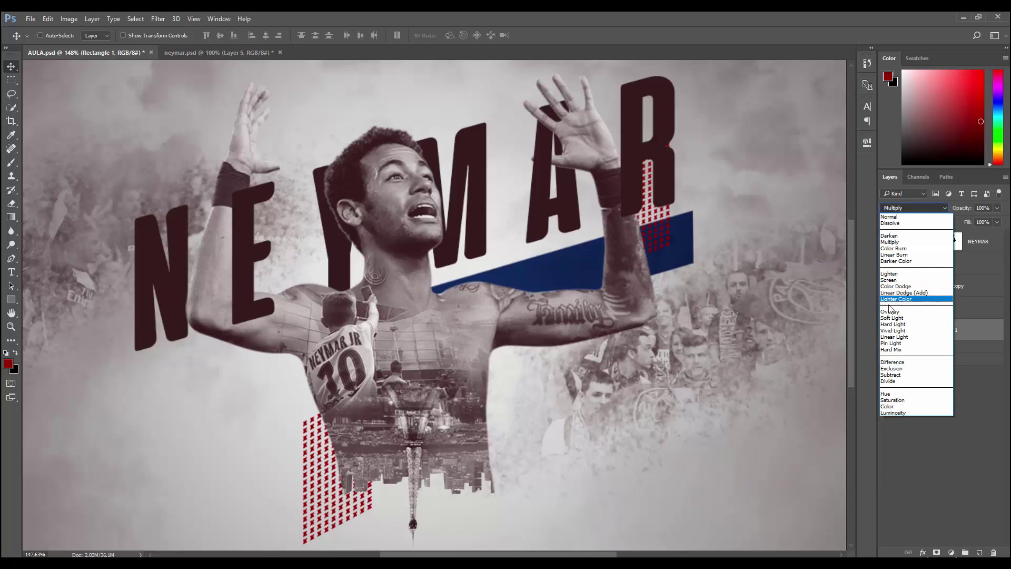
pyautogui.click(893, 276)
pyautogui.click(906, 208)
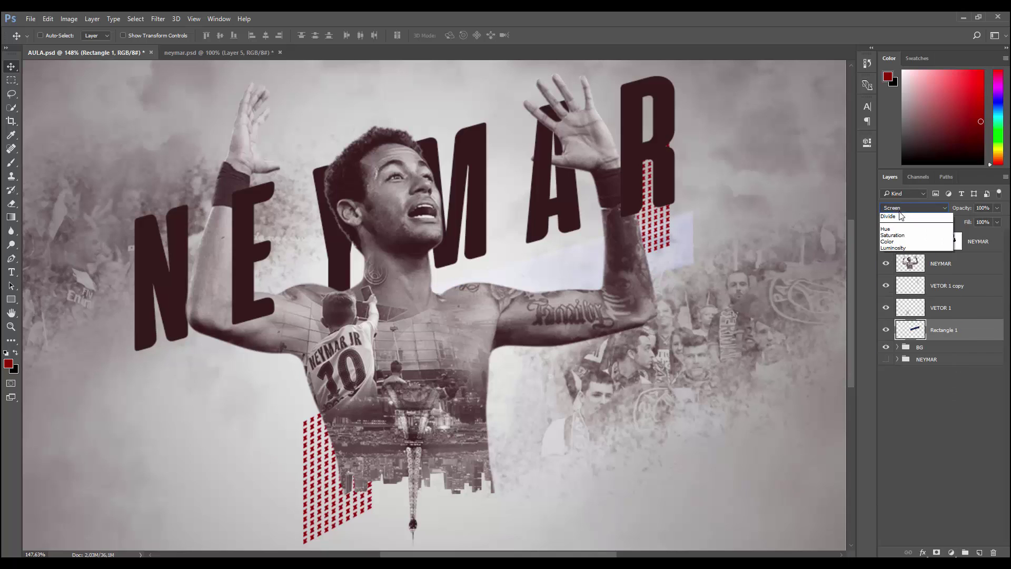
pyautogui.click(892, 311)
pyautogui.click(912, 208)
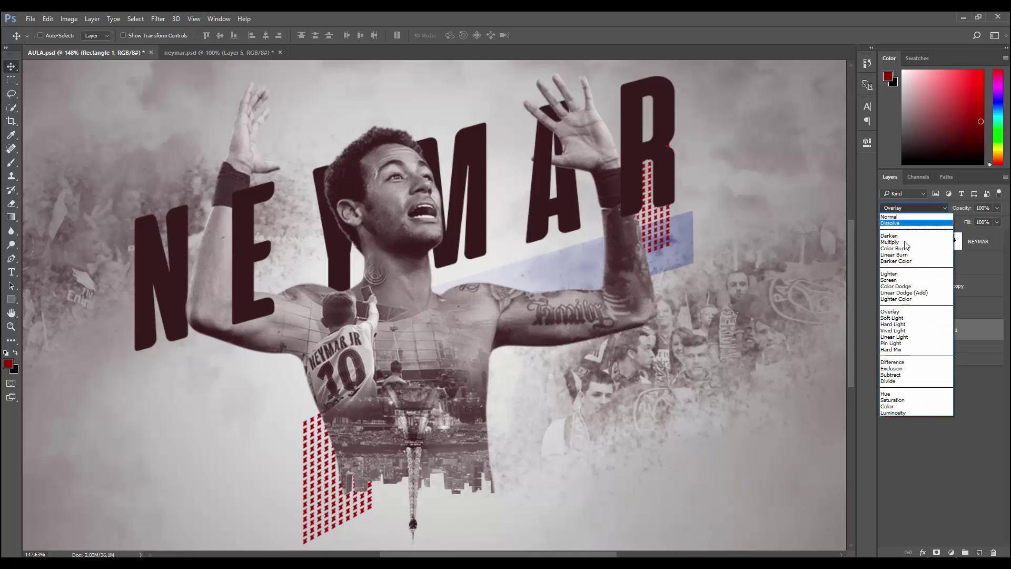
pyautogui.click(893, 249)
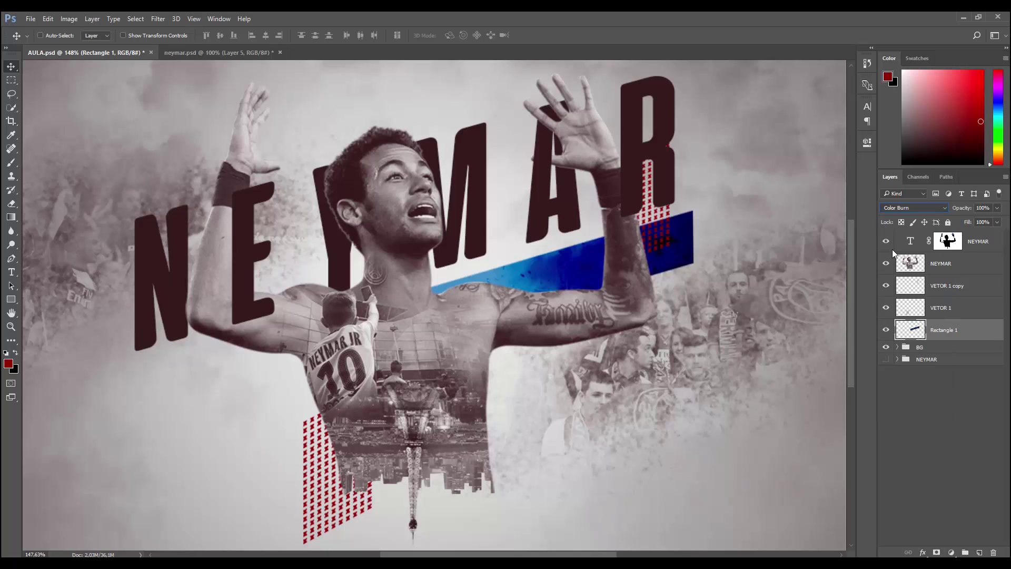
pyautogui.click(906, 211)
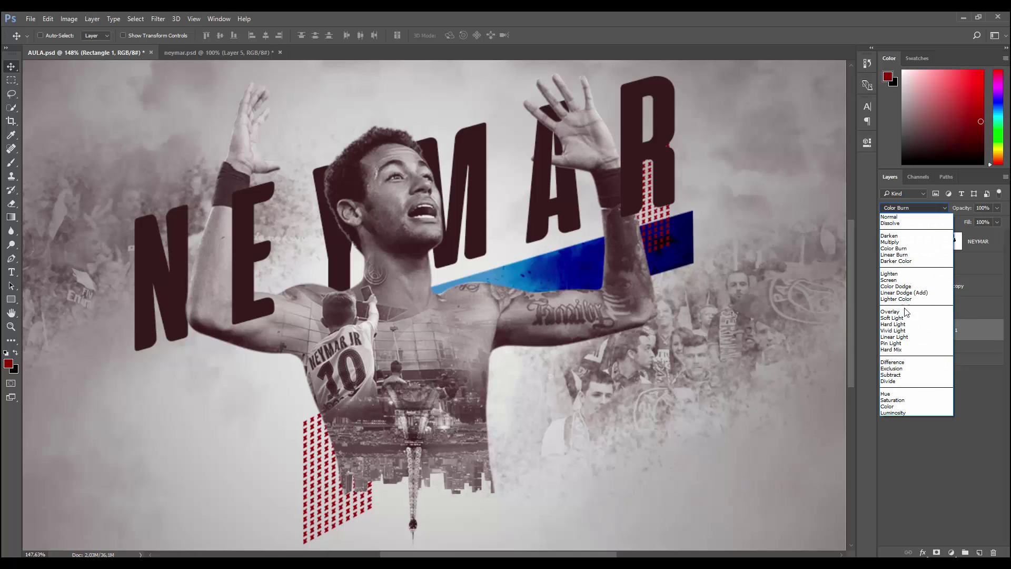
pyautogui.click(898, 318)
pyautogui.click(918, 208)
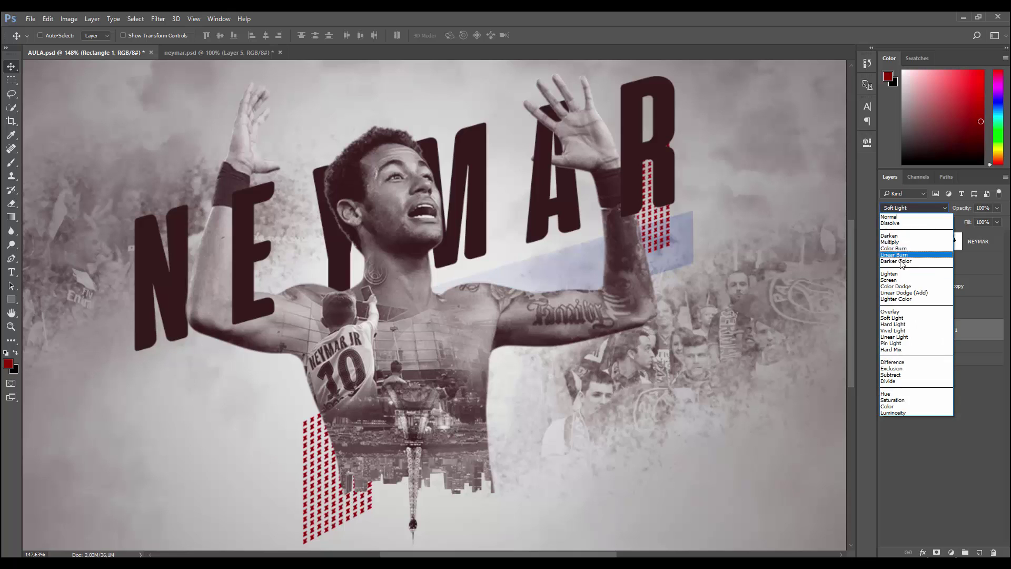
pyautogui.click(902, 241)
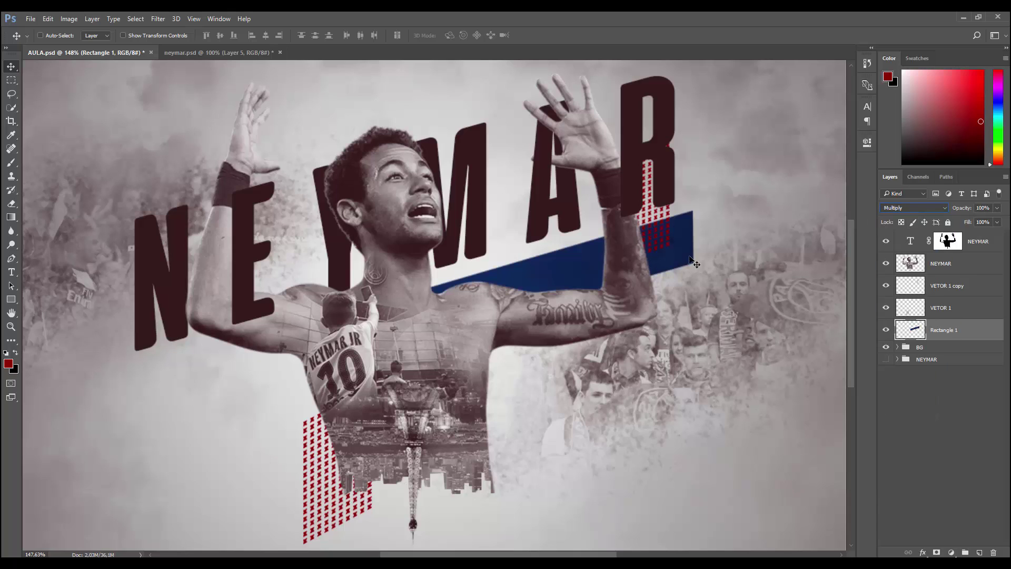
pyautogui.moveTo(690, 256)
pyautogui.mouseDown()
pyautogui.moveTo(668, 282)
pyautogui.moveTo(646, 268)
pyautogui.mouseUp()
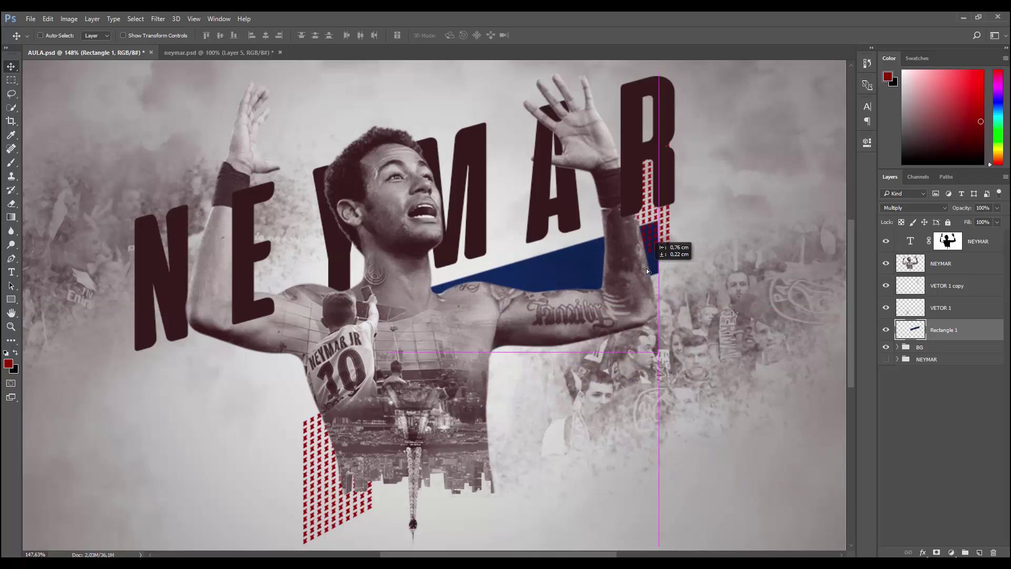
# Settle the band on Vivid Light and Alt-drag a duplicate of it to the lower left.
pyautogui.click(908, 207)
pyautogui.click(891, 318)
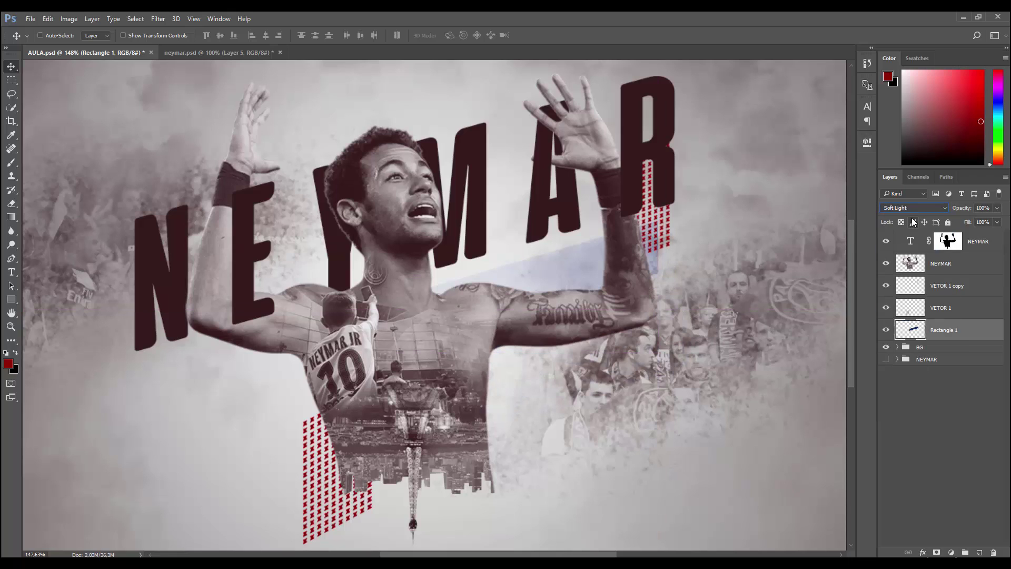
pyautogui.scroll(-1, 912, 209)
pyautogui.scroll(-1, 912, 209)
pyautogui.scroll(-1, 912, 210)
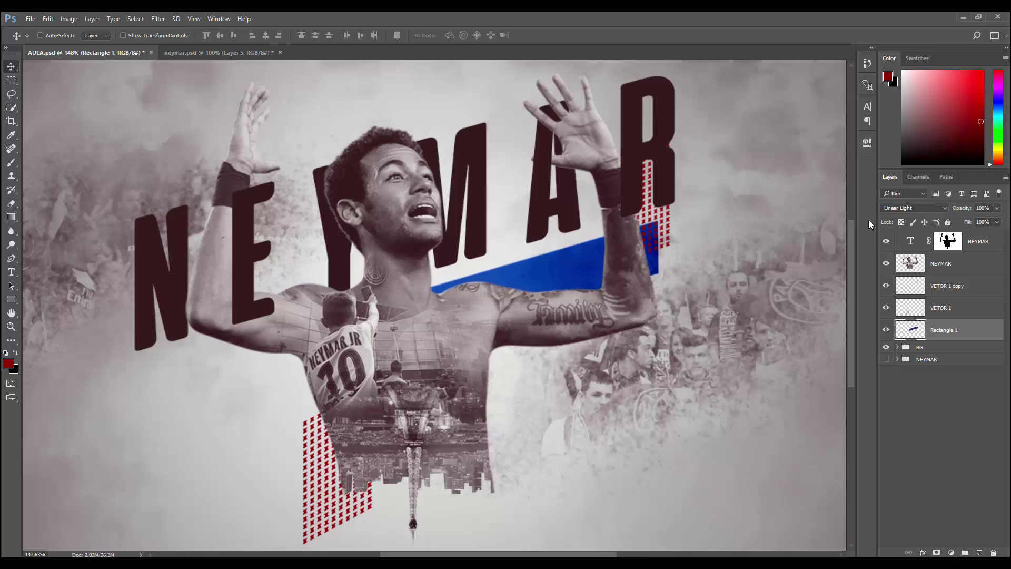
pyautogui.click(912, 211)
pyautogui.click(902, 339)
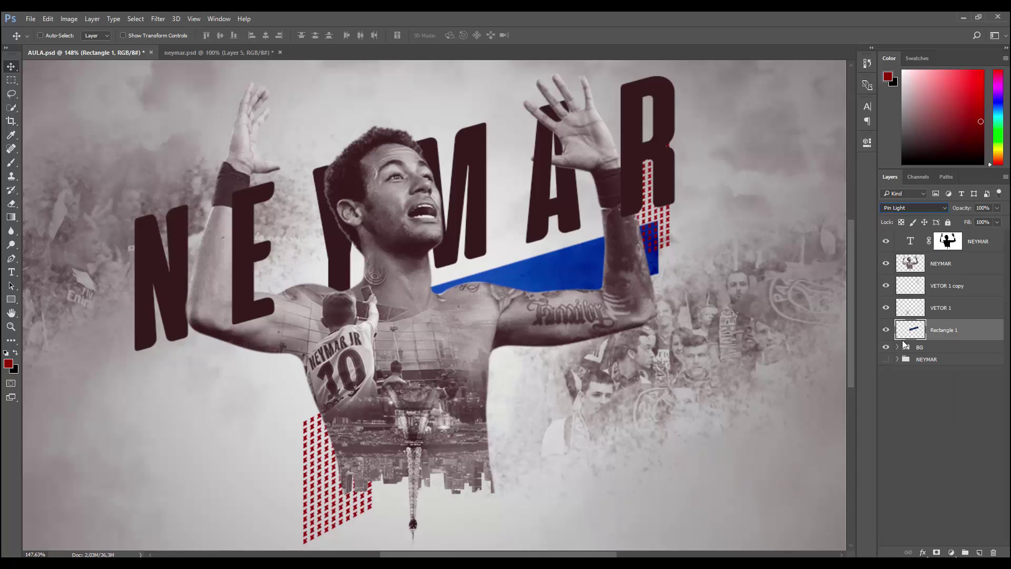
pyautogui.press('Down')
pyautogui.press('Down')
pyautogui.press('Down')
pyautogui.press('Down')
pyautogui.press('Down')
pyautogui.press('Down')
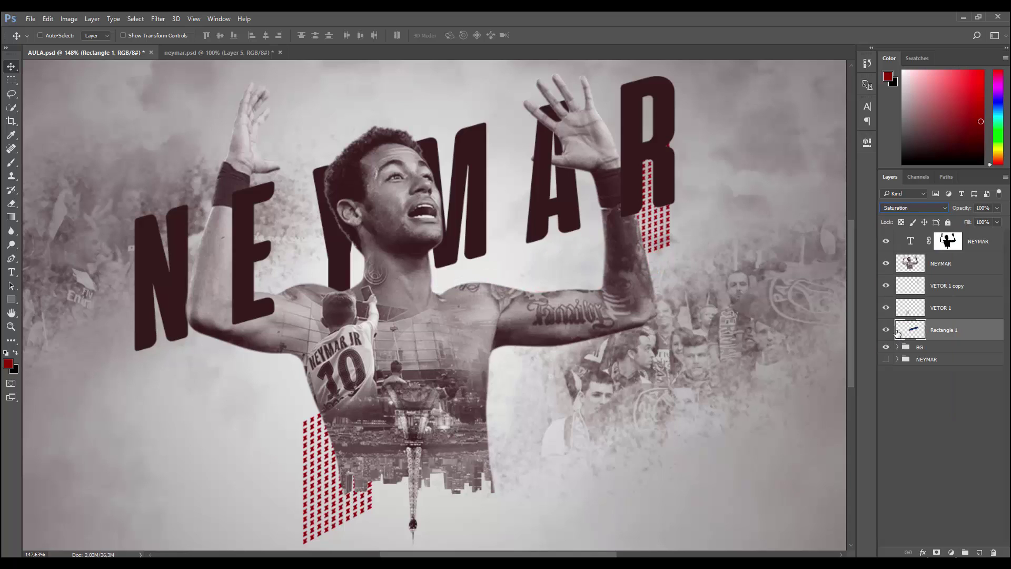
pyautogui.press('Down')
pyautogui.press('Down')
pyautogui.press('Down')
pyautogui.press('Up')
pyautogui.press('Up')
pyautogui.press('Up')
pyautogui.press('Up')
pyautogui.press('Up')
pyautogui.press('Up')
pyautogui.press('Up')
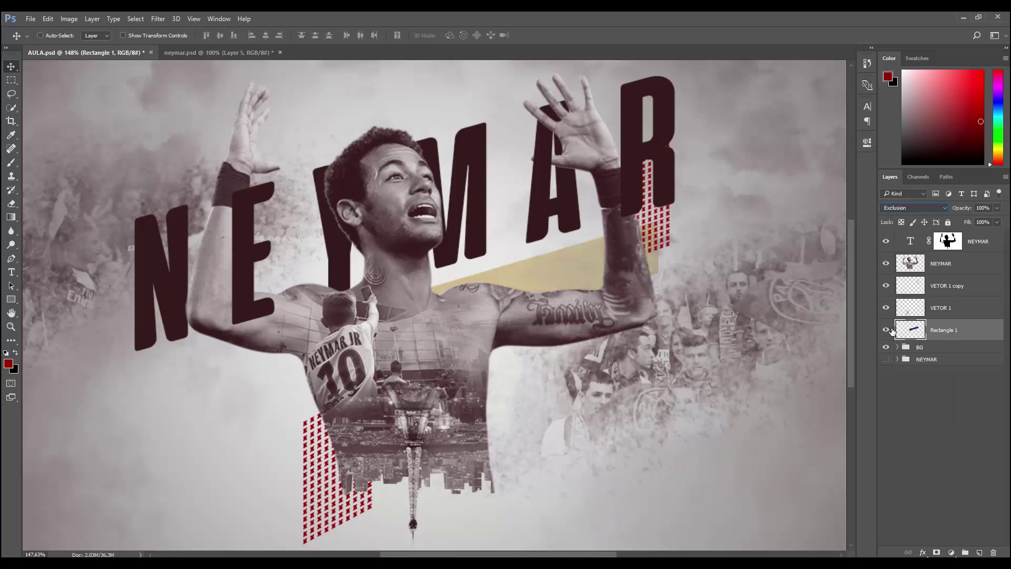
pyautogui.press('Up')
pyautogui.press('Up')
pyautogui.press('Up')
pyautogui.press('Up')
pyautogui.press('Up')
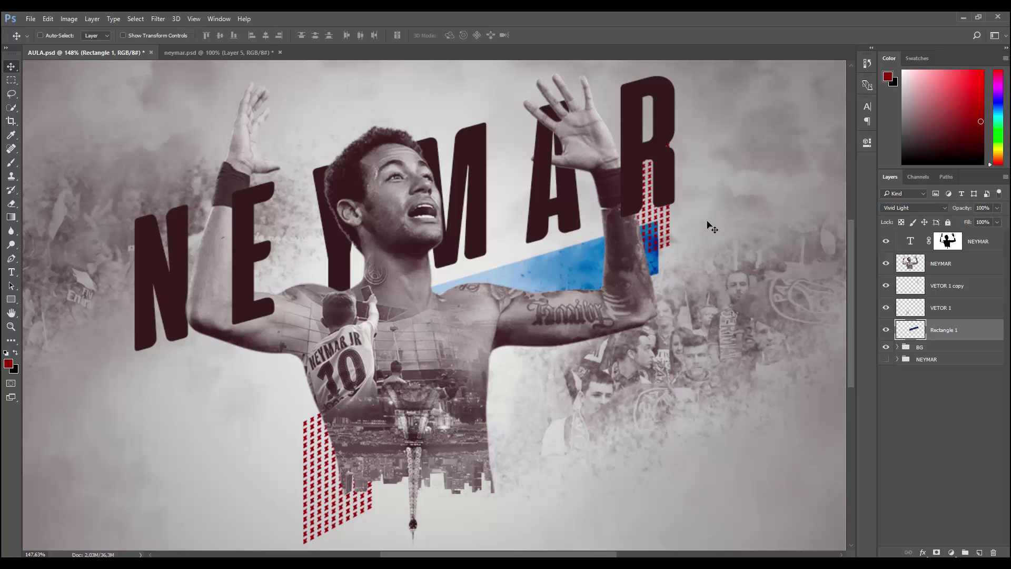
pyautogui.scroll(-2, 706, 226)
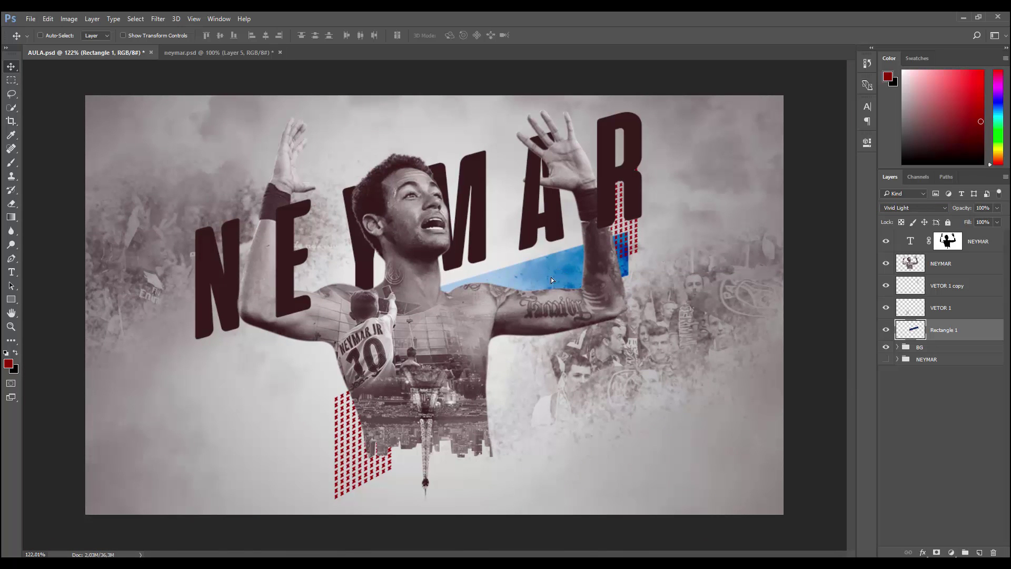
pyautogui.moveTo(551, 279); pyautogui.dragTo(292, 423)
# Slide the lower blue band right and slightly up.
pyautogui.scroll(2, 292, 422)
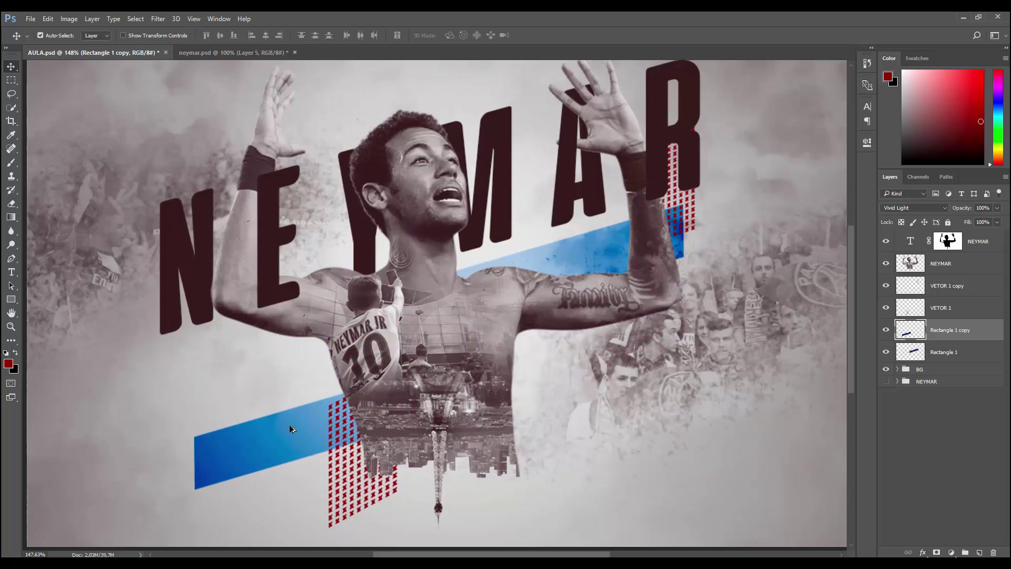
pyautogui.hotkey('ctrl', 't')
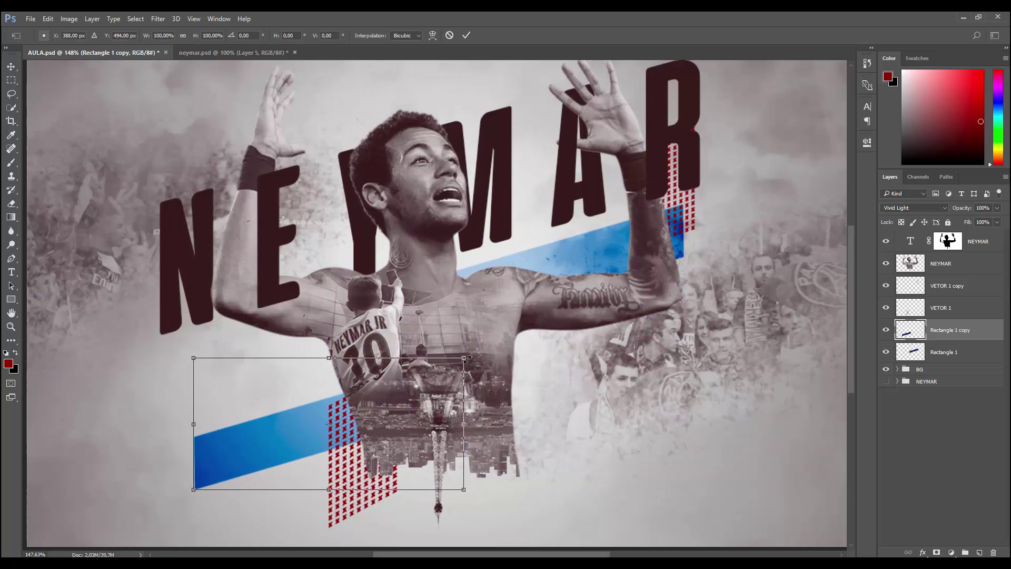
pyautogui.moveTo(424, 401)
pyautogui.mouseDown()
pyautogui.moveTo(493, 386)
pyautogui.moveTo(490, 400)
pyautogui.mouseUp()
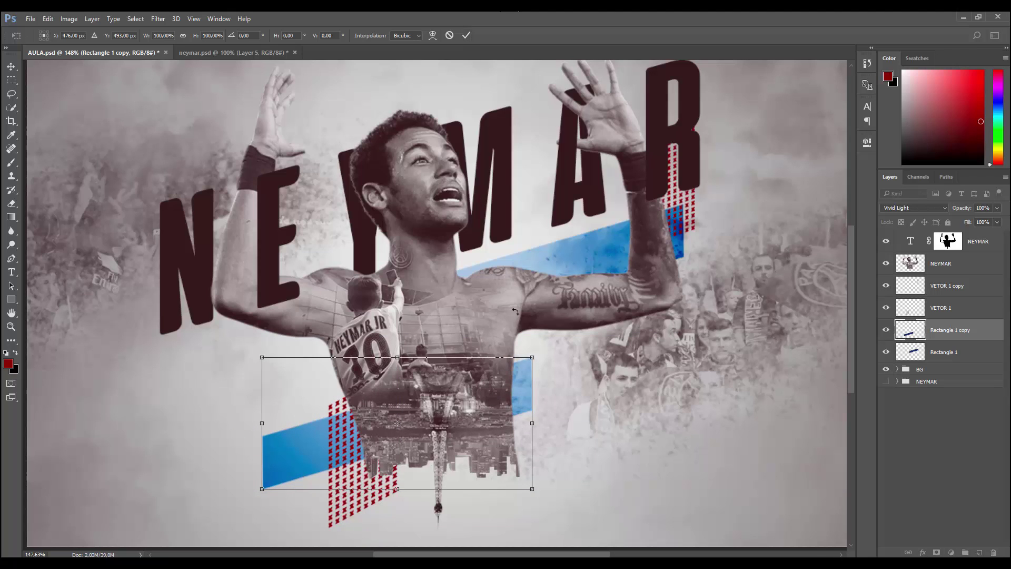
pyautogui.click(466, 35)
pyautogui.scroll(1, 387, 465)
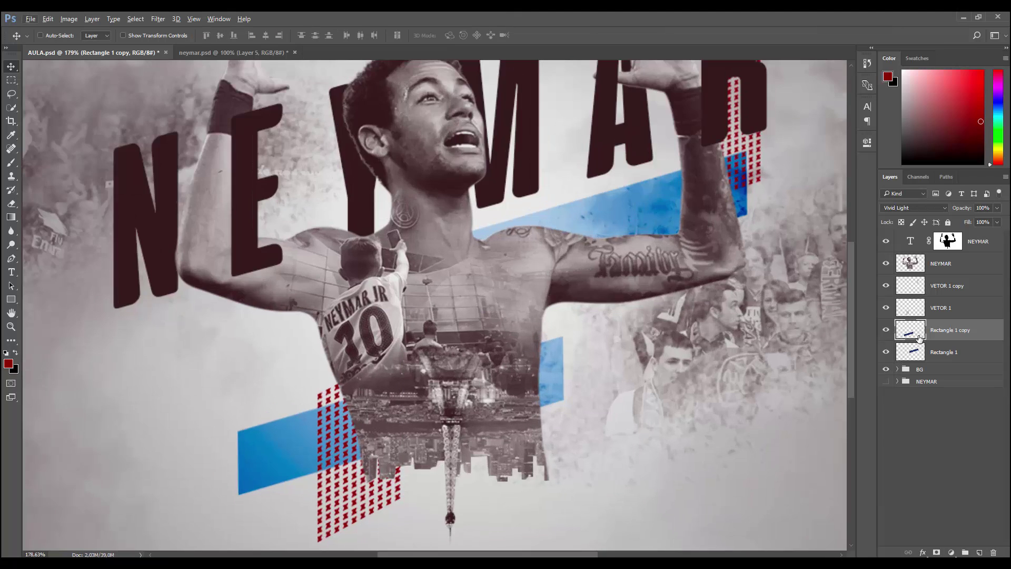
pyautogui.click(886, 307)
pyautogui.click(886, 307)
pyautogui.hotkey('ctrl', 't')
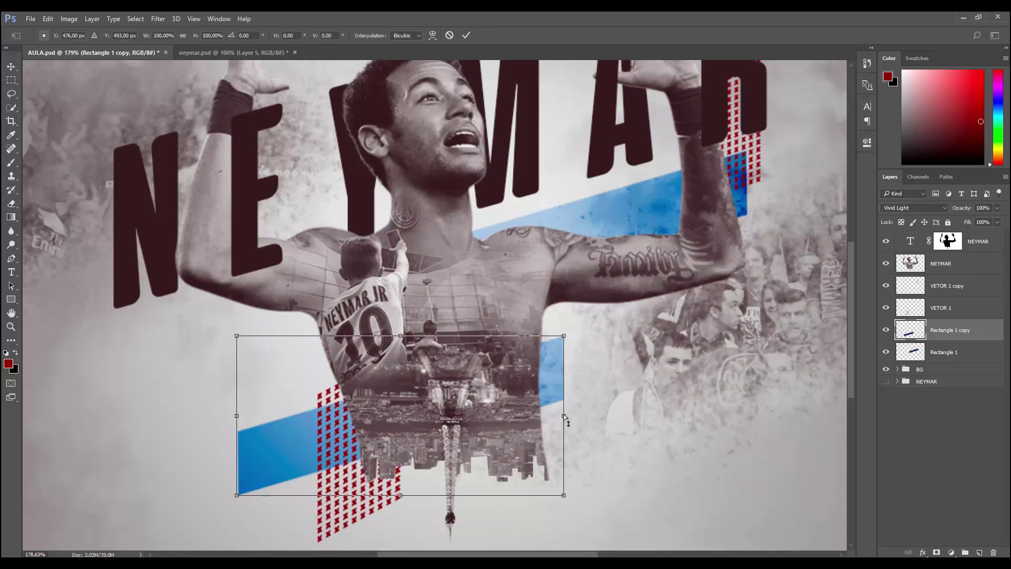
pyautogui.click(449, 35)
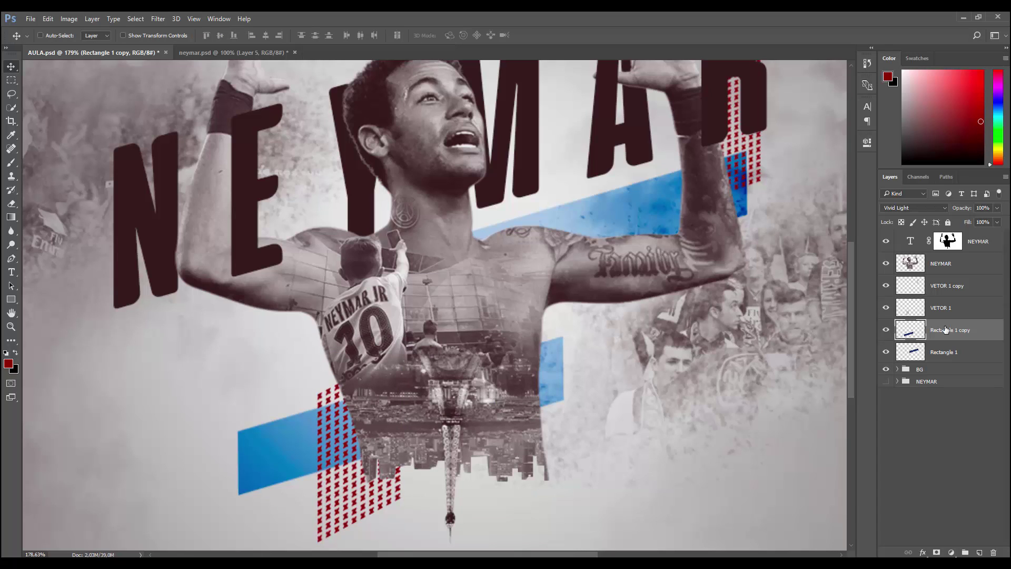
# Skew VETOR 1 about 7.6° so its right edge drops along the stripe.
pyautogui.click(943, 309)
pyautogui.hotkey('ctrl', 't')
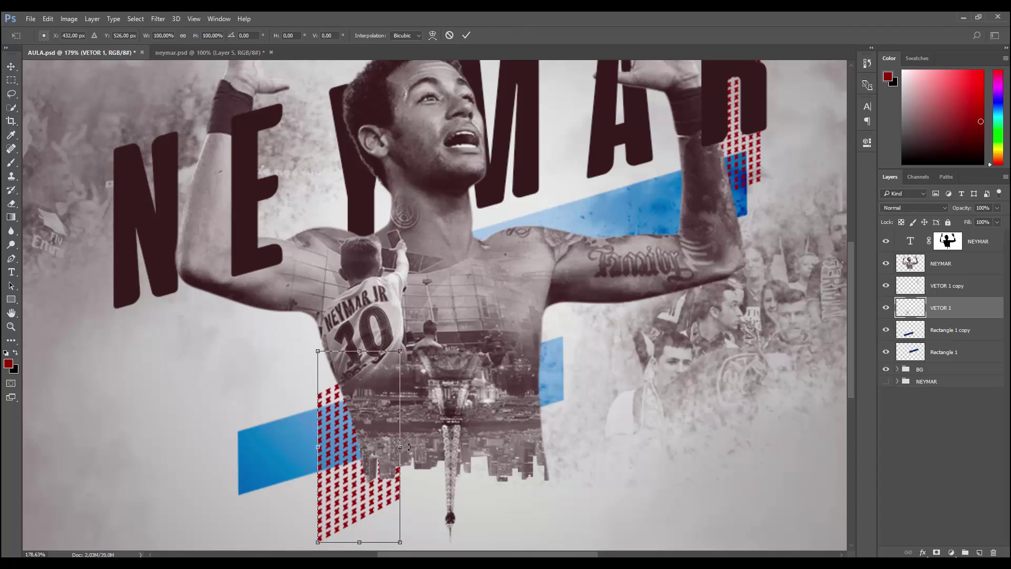
pyautogui.moveTo(401, 448); pyautogui.dragTo(405, 465)
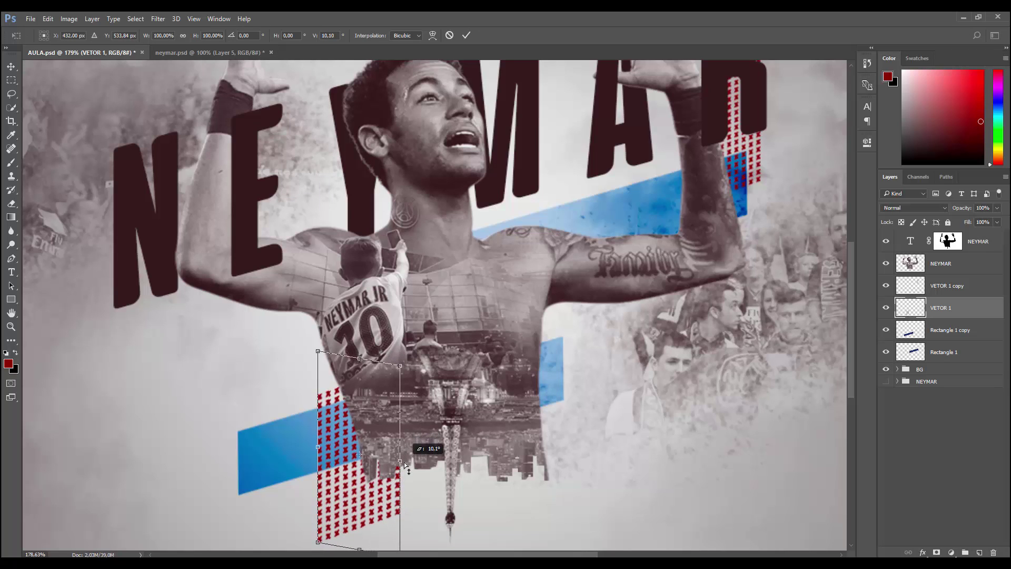
pyautogui.click(467, 35)
pyautogui.scroll(1, 394, 448)
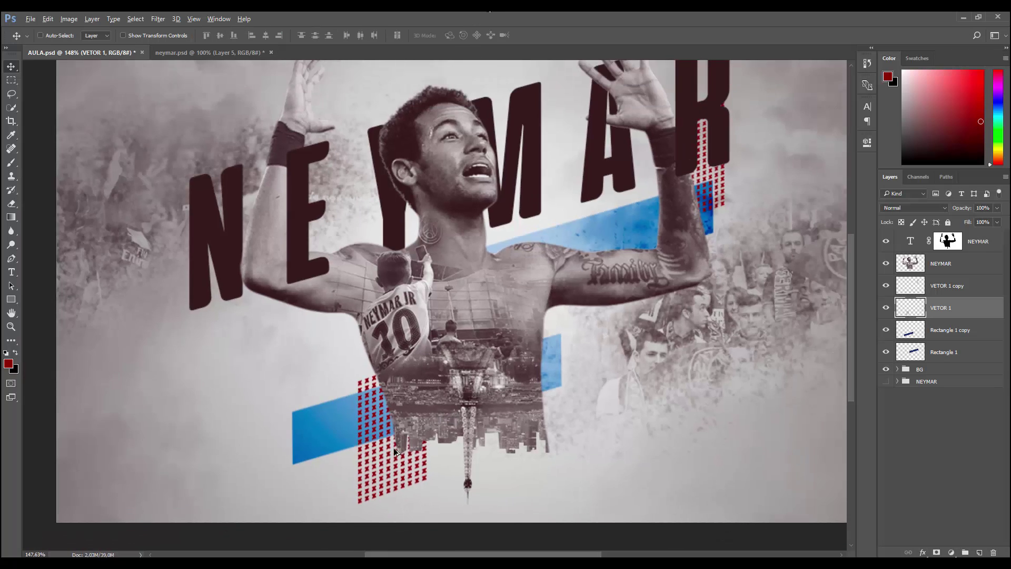
pyautogui.click(945, 336)
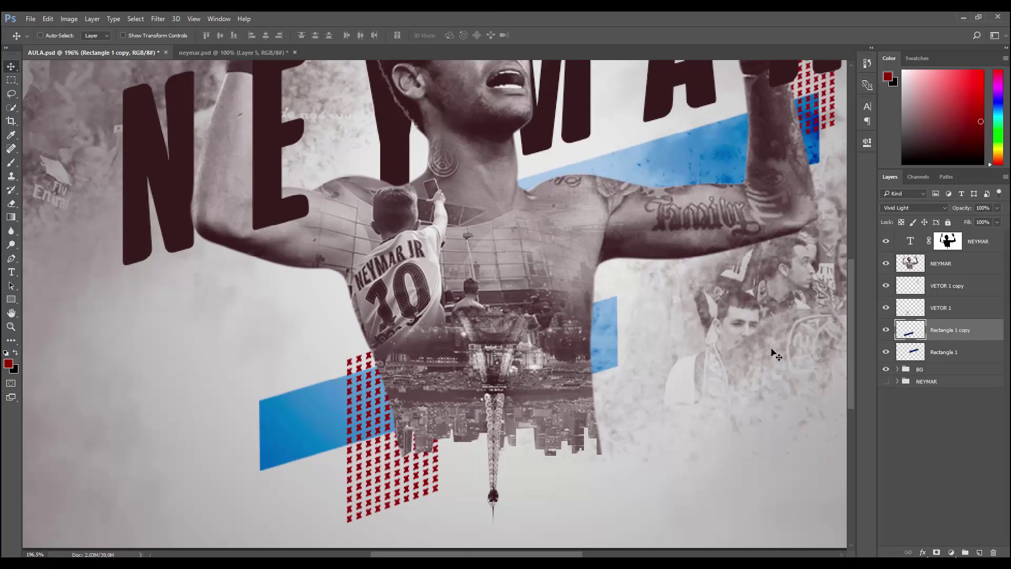
# Erase the small blue piece right of the torso with an enlarged eraser.
pyautogui.click(886, 329)
pyautogui.click(886, 330)
pyautogui.press('e')
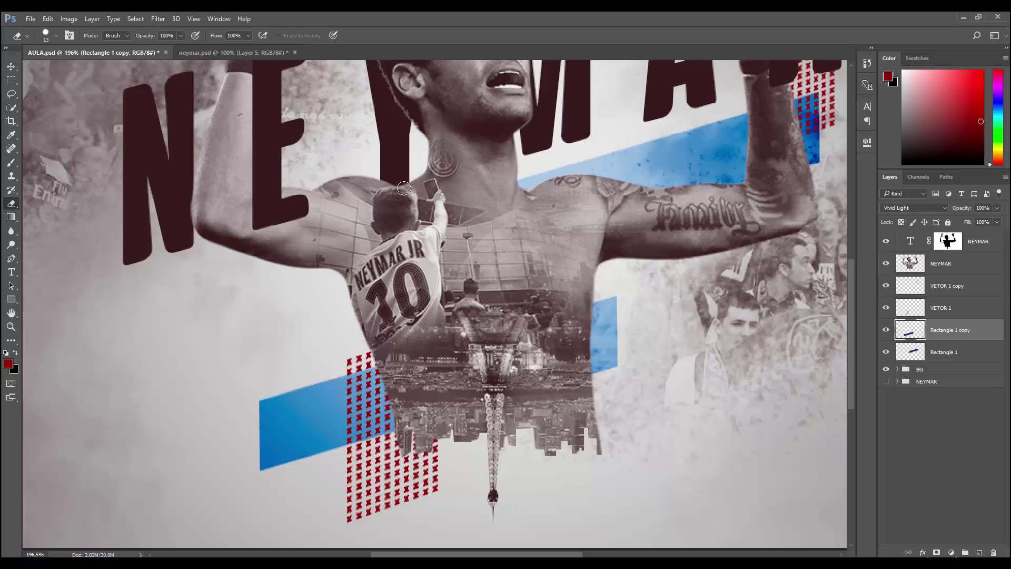
pyautogui.press(']')
pyautogui.press(']')
pyautogui.press(']')
pyautogui.press(']')
pyautogui.press(']')
pyautogui.press(']')
pyautogui.moveTo(606, 295)
pyautogui.mouseDown()
pyautogui.moveTo(615, 325)
pyautogui.moveTo(482, 377)
pyautogui.mouseUp()
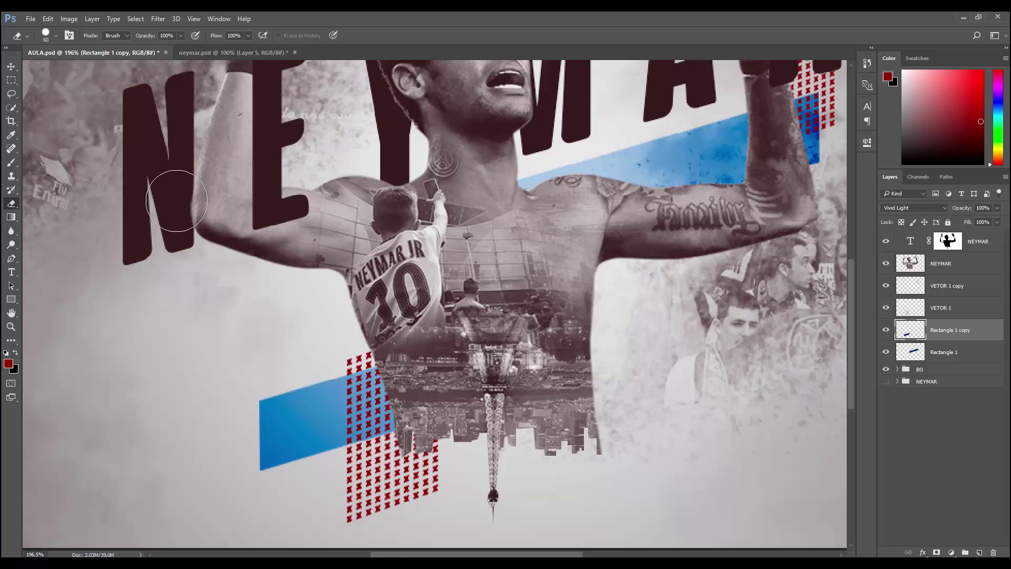
# Shift the lower stripe up and right and set it to Multiply.
pyautogui.click(11, 66)
pyautogui.moveTo(291, 424); pyautogui.dragTo(315, 377)
pyautogui.click(911, 208)
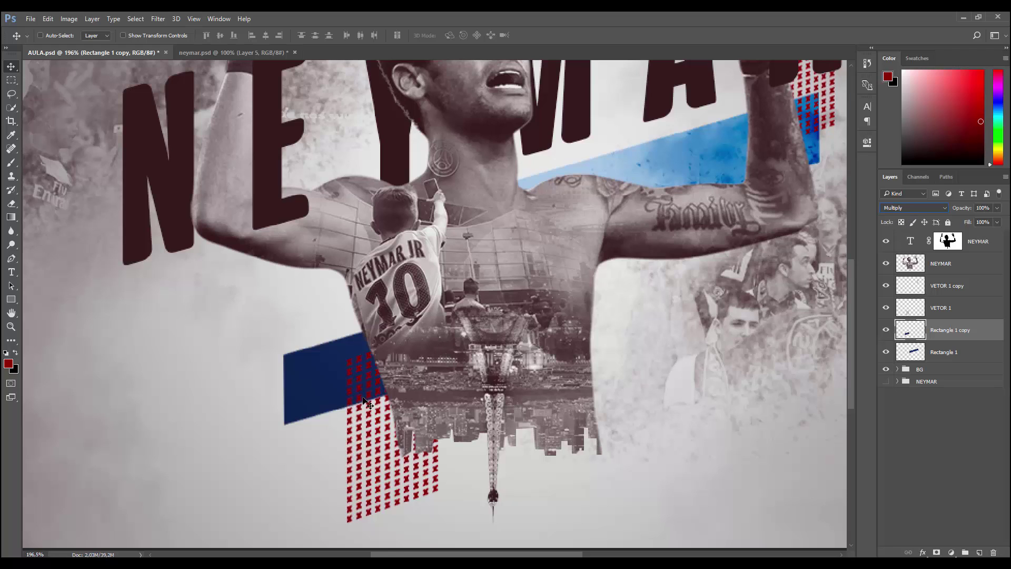
# Set Rectangle 1 to Multiply at 71% opacity and Rectangle 1 copy to 76%.
pyautogui.click(943, 352)
pyautogui.click(914, 207)
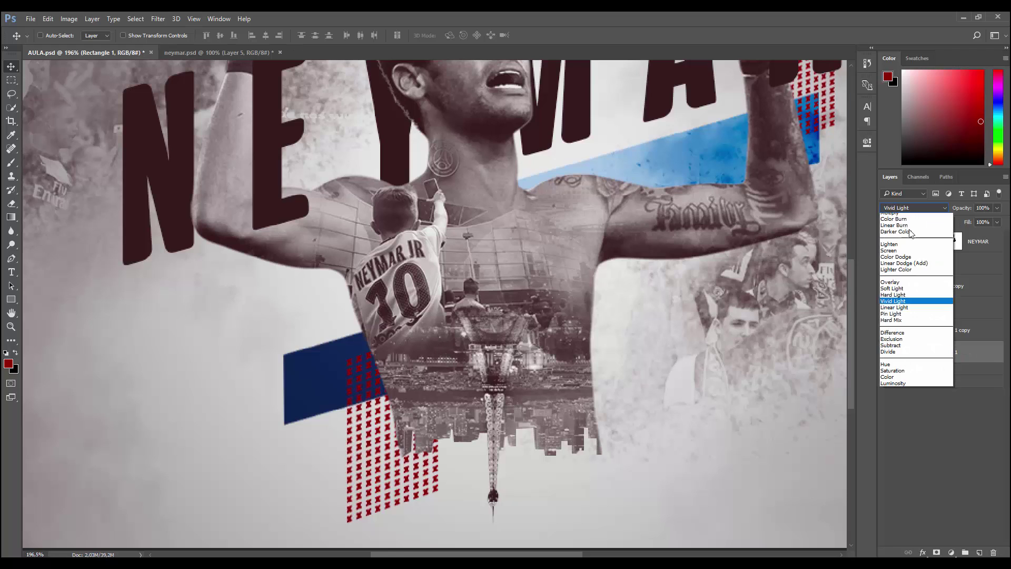
pyautogui.click(903, 235)
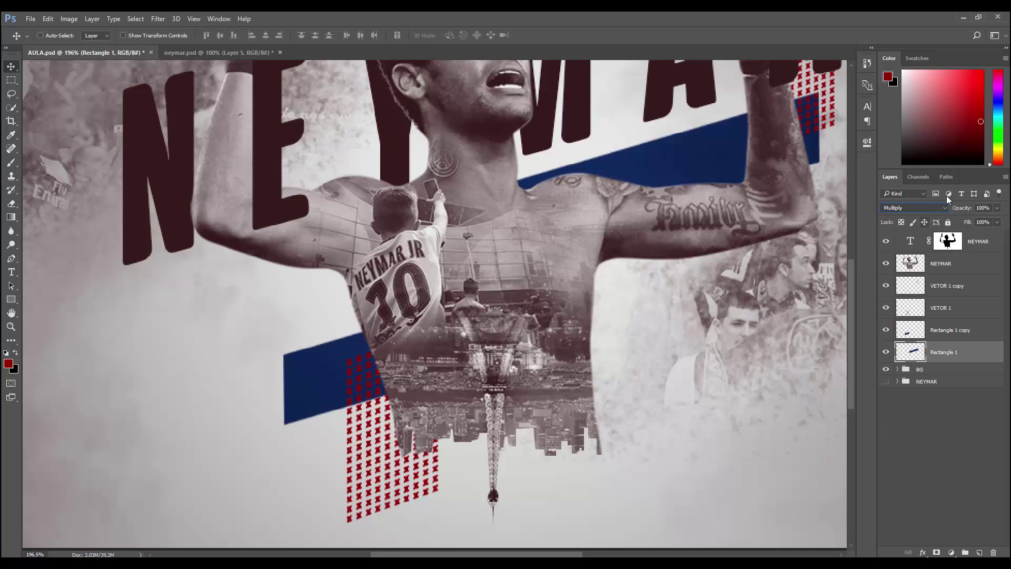
pyautogui.click(997, 208)
pyautogui.moveTo(999, 220); pyautogui.dragTo(984, 220)
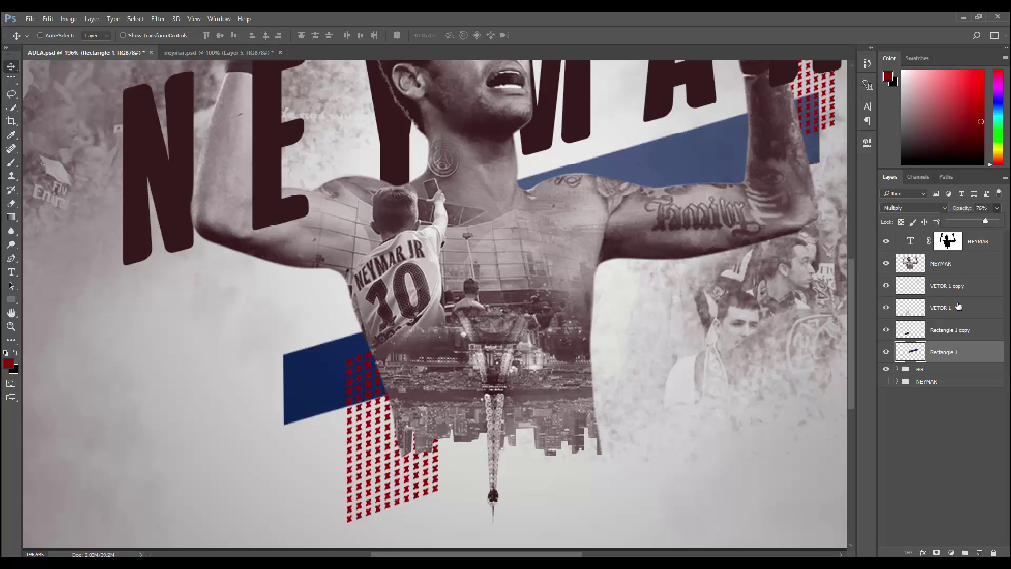
pyautogui.hotkey('alt', ']')
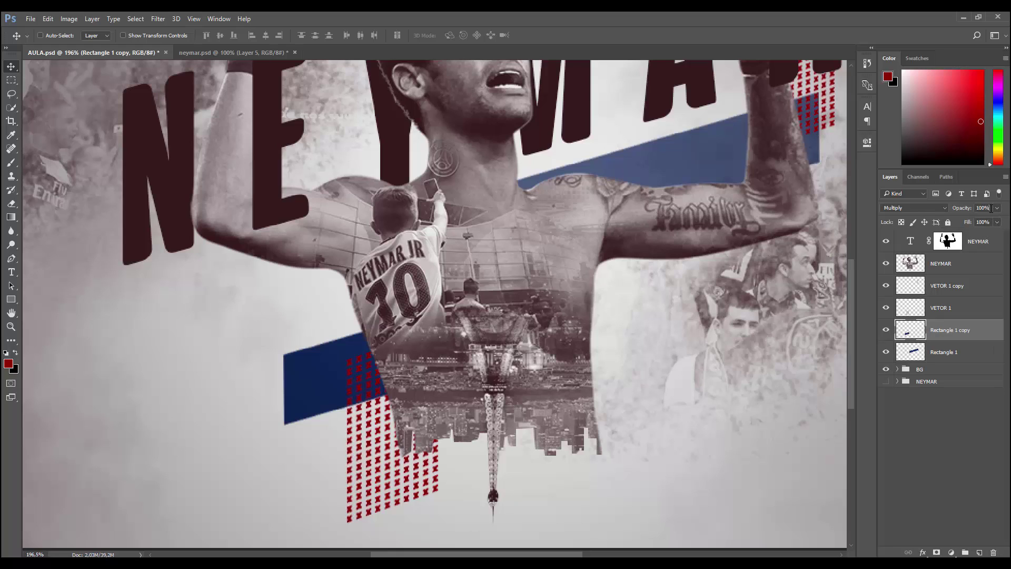
pyautogui.write('76')
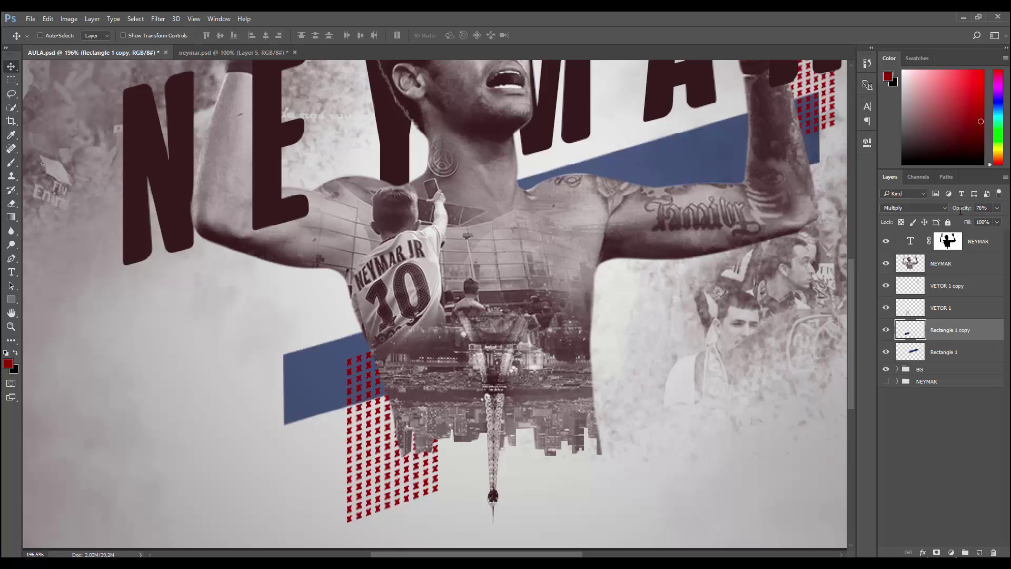
# Bring the white wavy-line star from Illustrator in above the VETOR 1 copy layer.
pyautogui.scroll(-5, 472, 267)
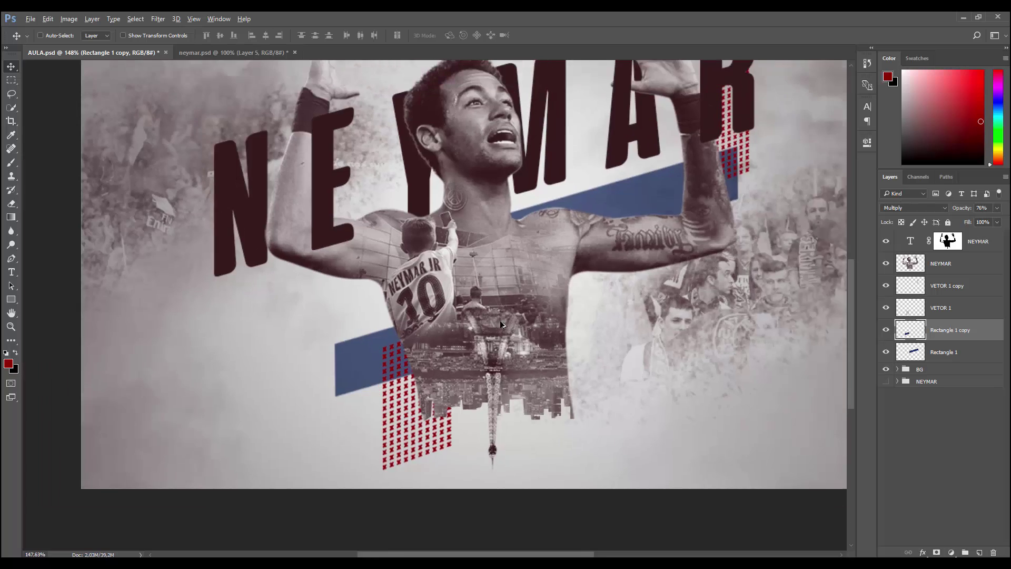
pyautogui.scroll(3, 262, 380)
pyautogui.scroll(2, 285, 388)
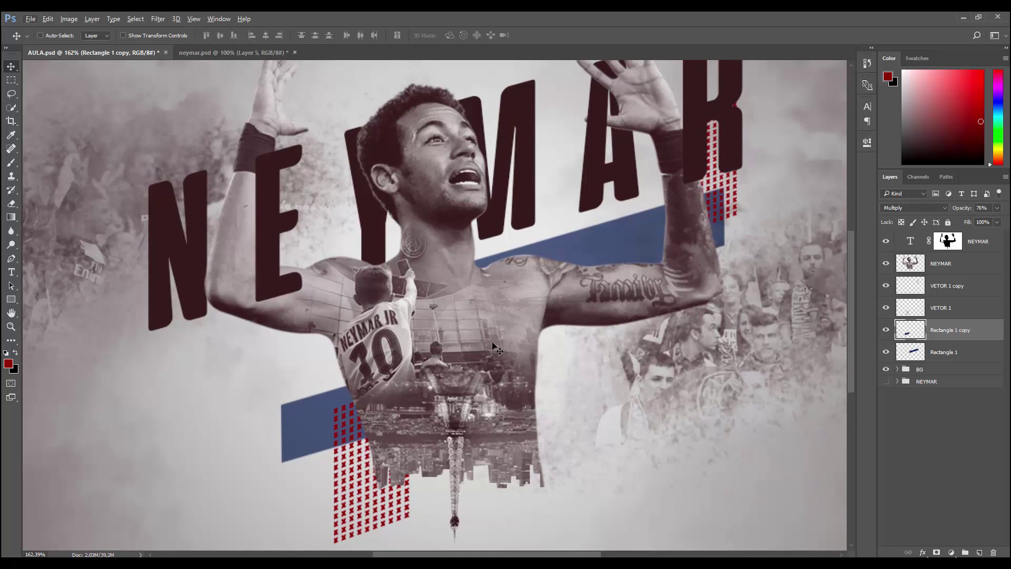
pyautogui.scroll(-2, 495, 347)
pyautogui.scroll(1, 826, 353)
pyautogui.click(938, 290)
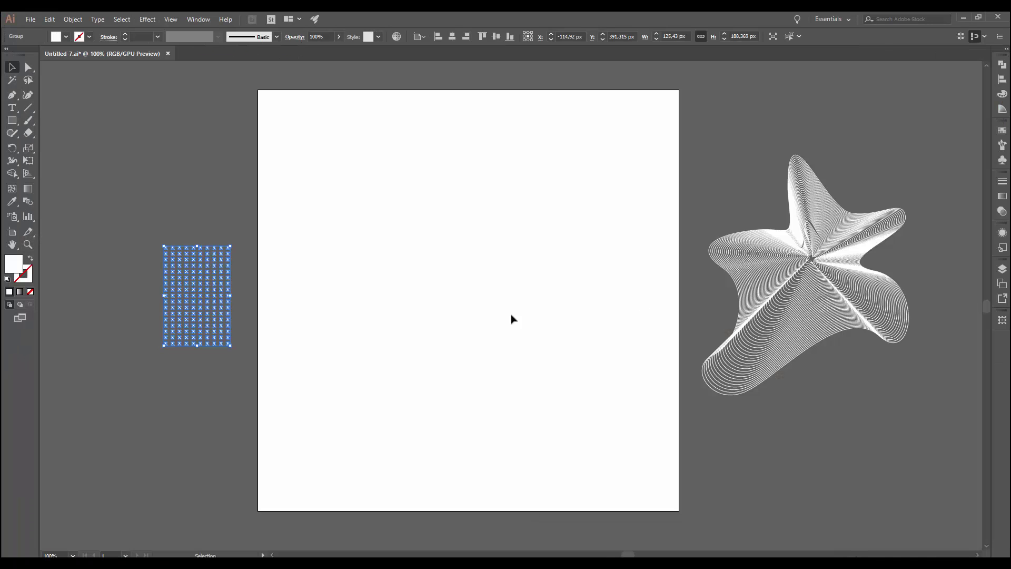
pyautogui.moveTo(787, 242); pyautogui.dragTo(435, 524)
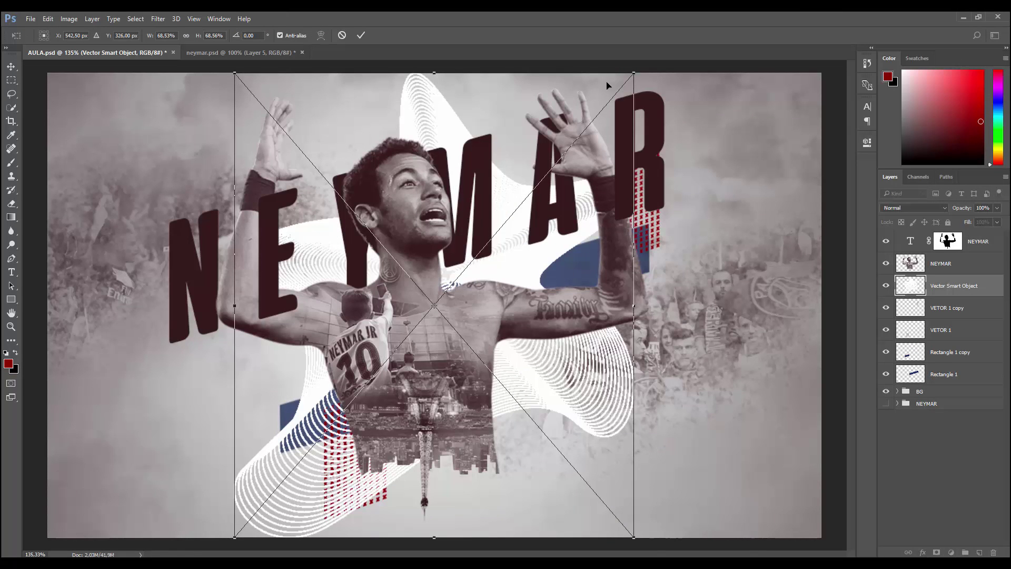
# Commit the pasted white star, move it above the NEYMAR layer, and blend it with Screen.
pyautogui.click(362, 35)
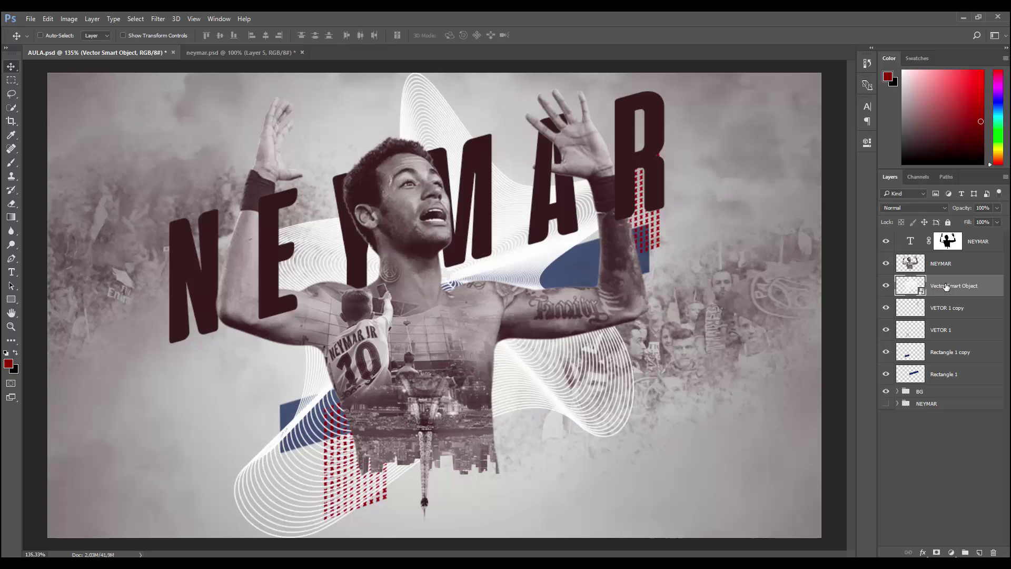
pyautogui.moveTo(946, 286); pyautogui.dragTo(943, 237)
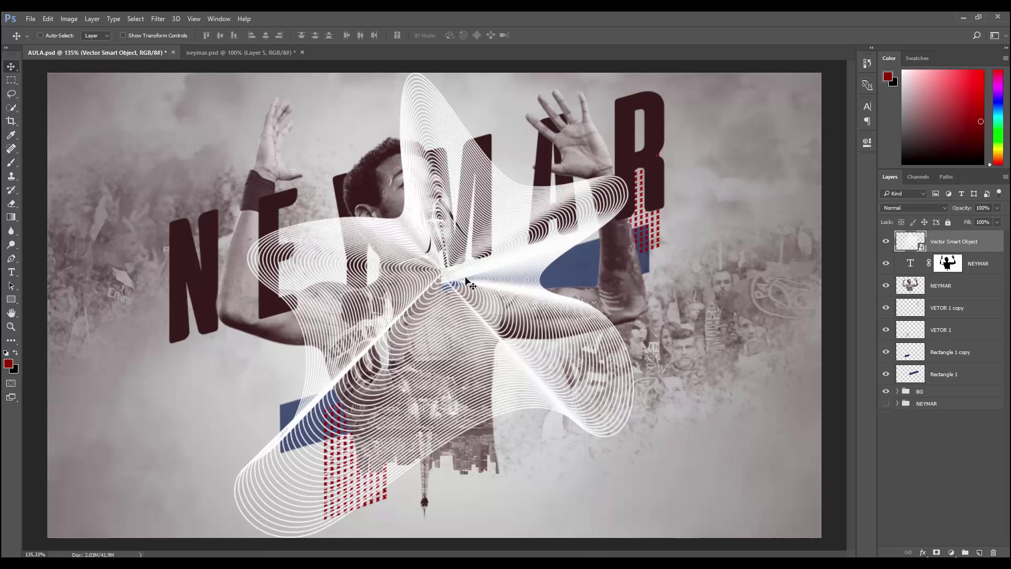
pyautogui.moveTo(555, 263); pyautogui.dragTo(491, 258)
pyautogui.click(911, 210)
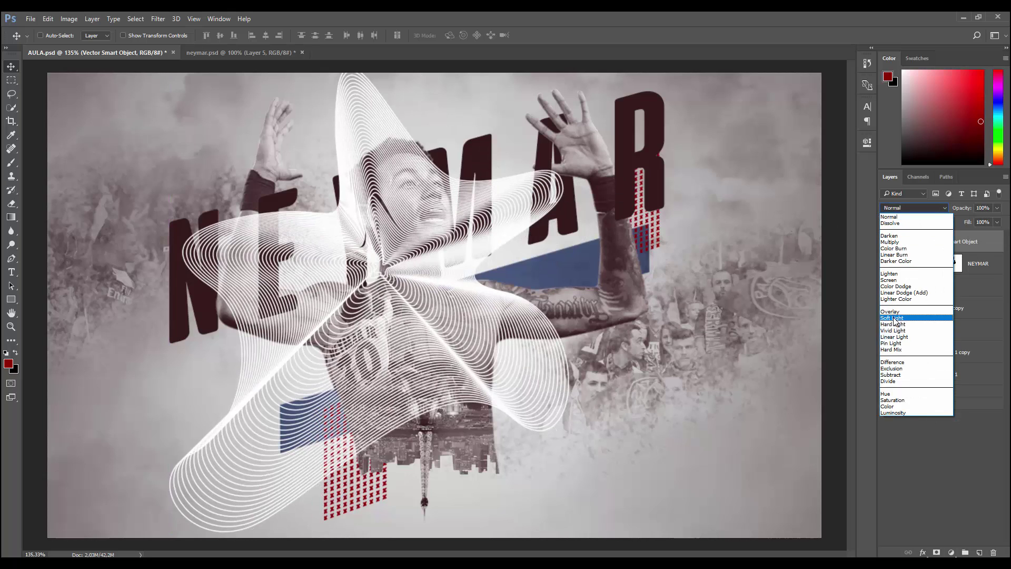
pyautogui.click(892, 315)
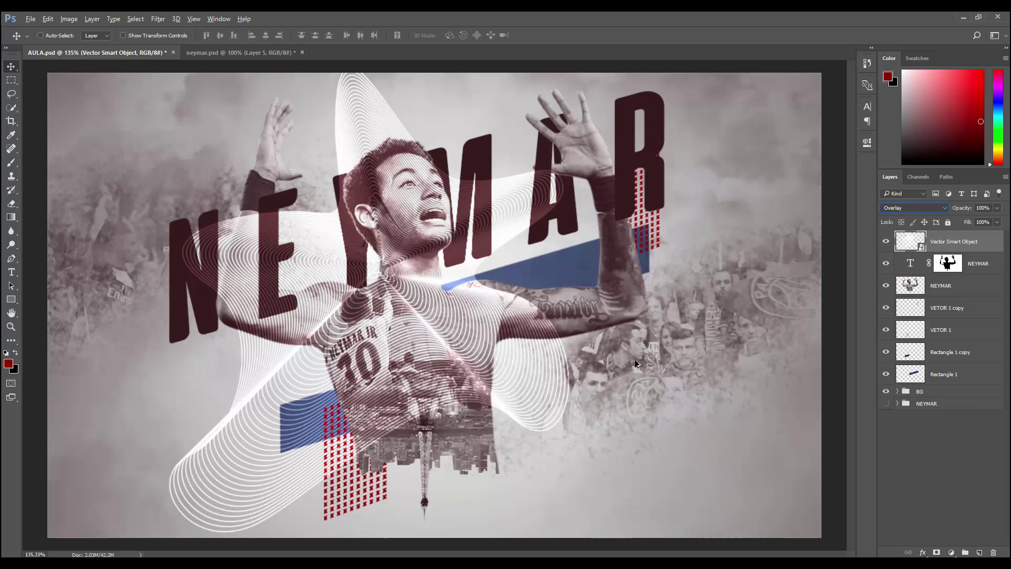
pyautogui.scroll(-1, 504, 320)
pyautogui.hotkey('ctrl', '+')
pyautogui.click(916, 208)
pyautogui.click(899, 282)
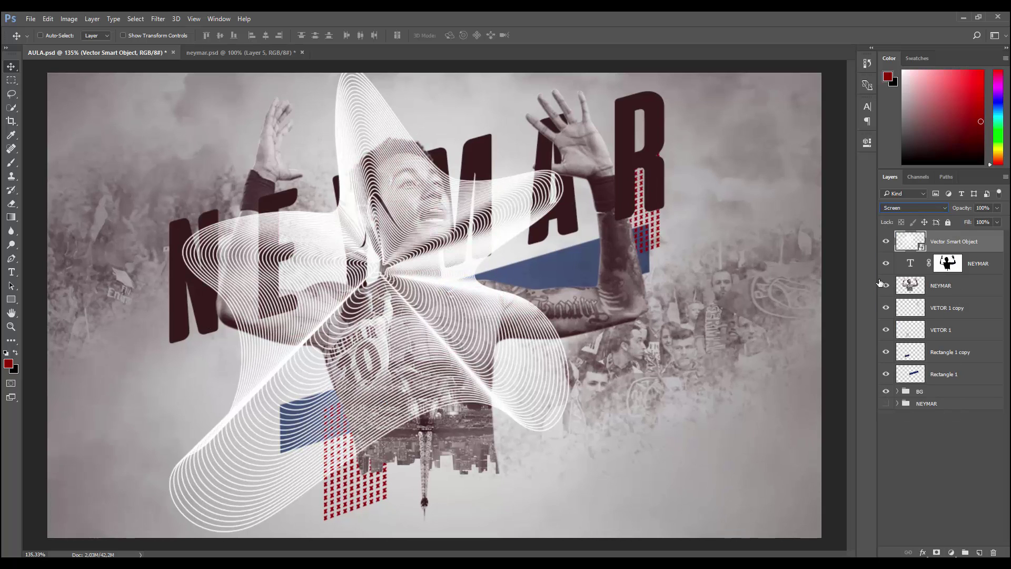
pyautogui.press('ctrl')
# Shrink the star and position it at the upper left over the title.
pyautogui.hotkey('ctrl', 't')
pyautogui.moveTo(543, 93); pyautogui.dragTo(500, 138)
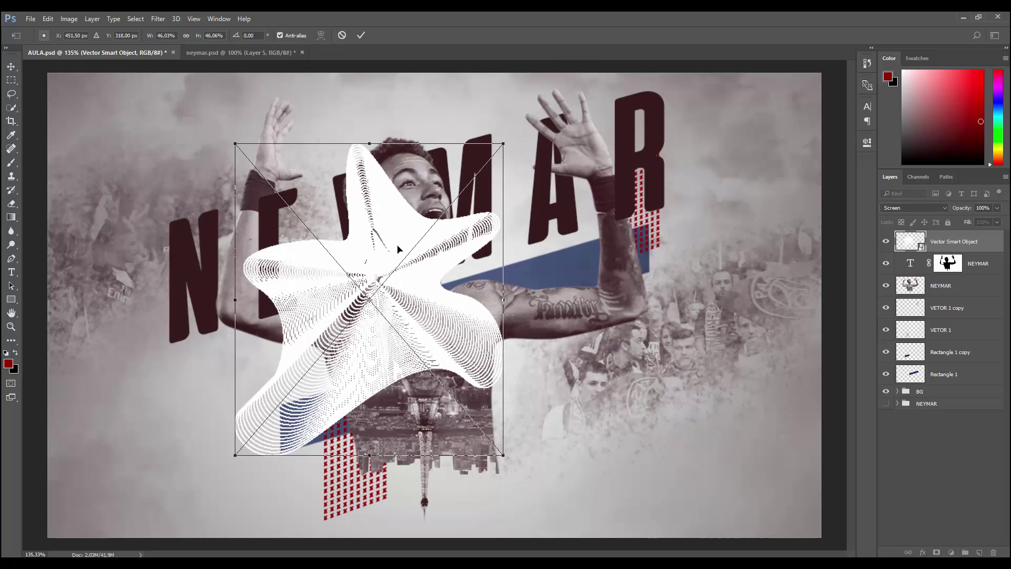
pyautogui.moveTo(421, 257); pyautogui.dragTo(332, 188)
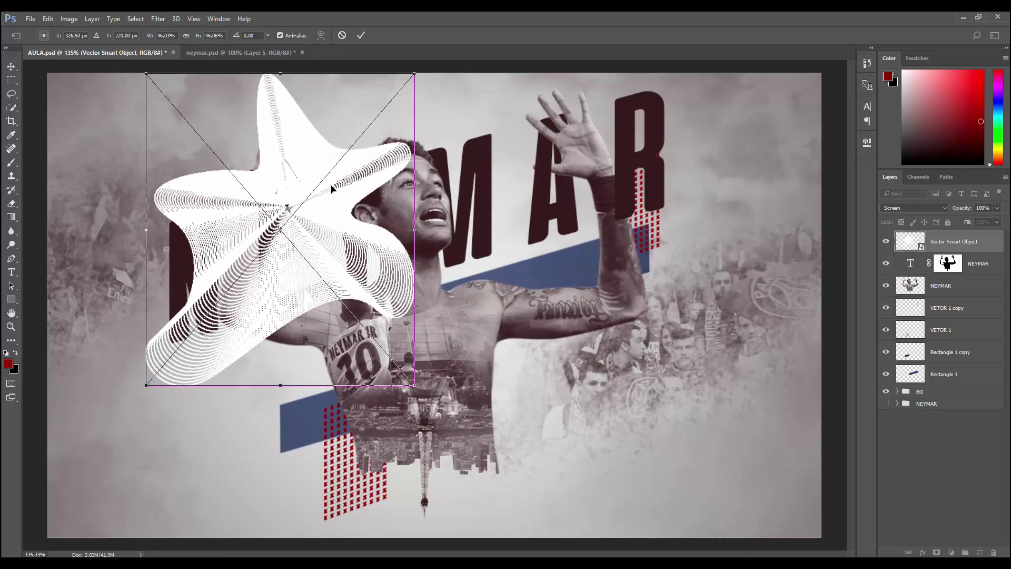
pyautogui.moveTo(414, 74); pyautogui.dragTo(389, 102)
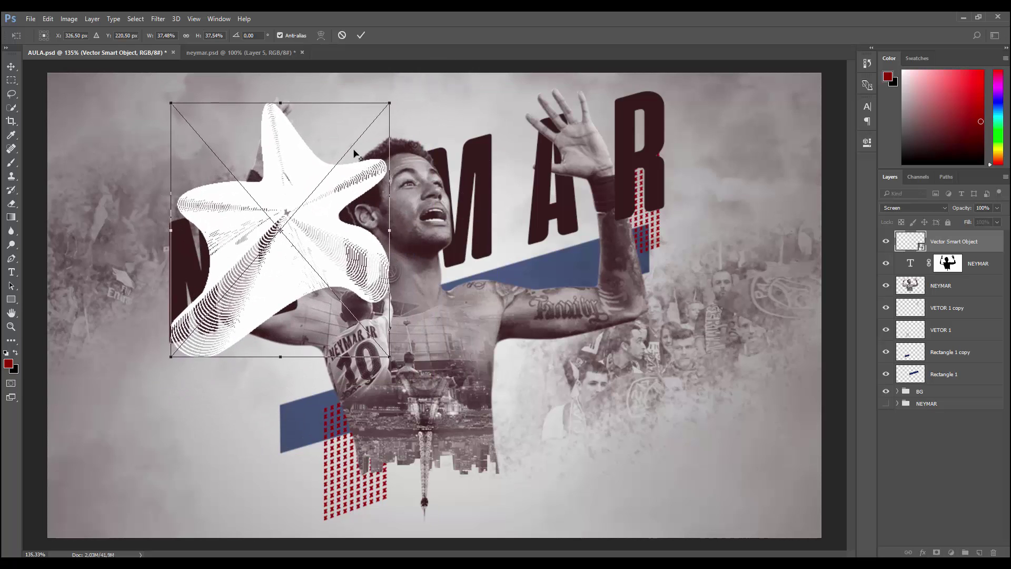
pyautogui.moveTo(312, 234); pyautogui.dragTo(302, 218)
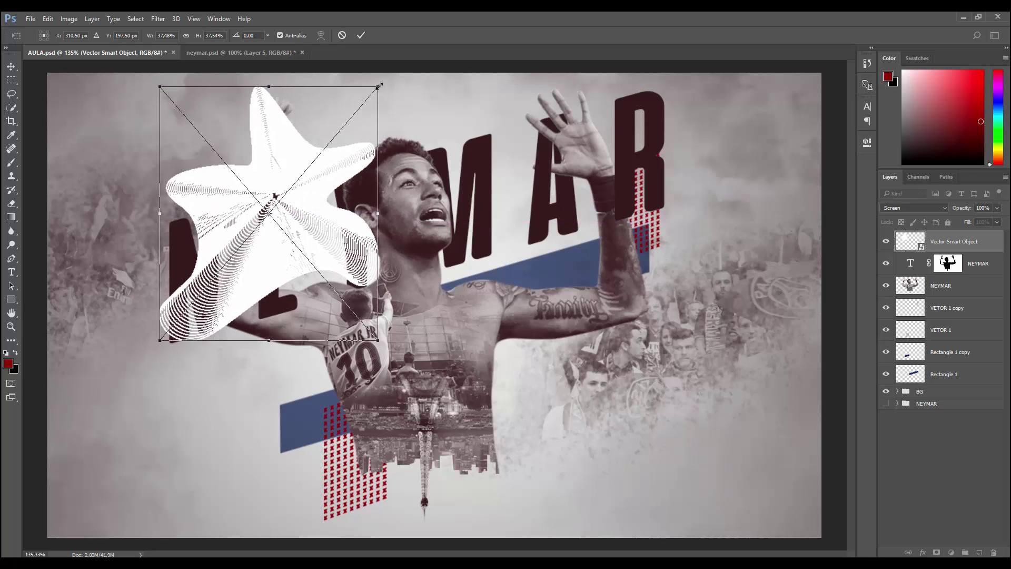
pyautogui.moveTo(379, 85); pyautogui.dragTo(382, 83)
pyautogui.click(363, 35)
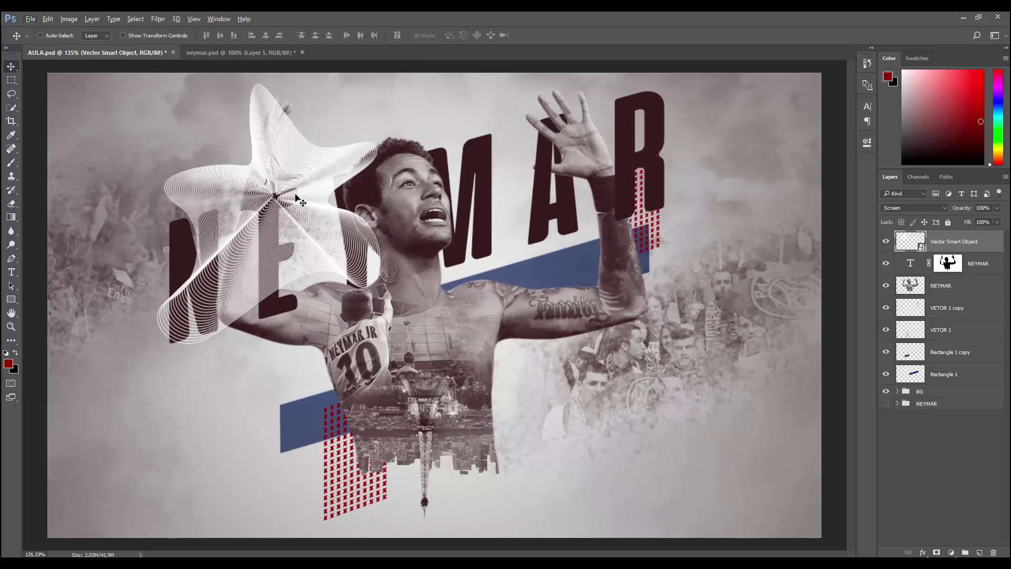
# Set the star to 80% opacity and Soft Light blending over the NEYMAR letters.
pyautogui.moveTo(300, 196); pyautogui.dragTo(311, 194)
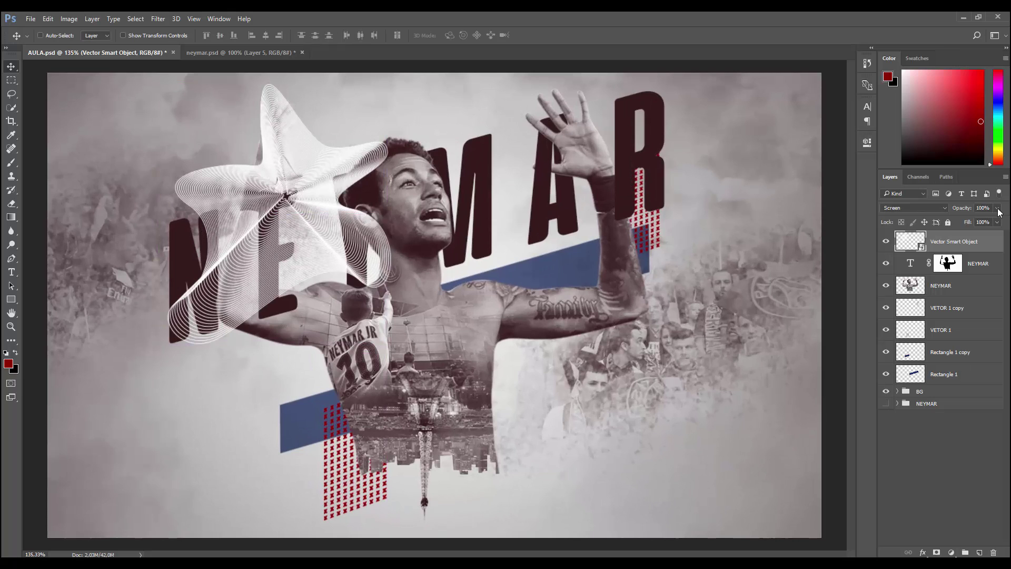
pyautogui.click(964, 210)
pyautogui.write('8')
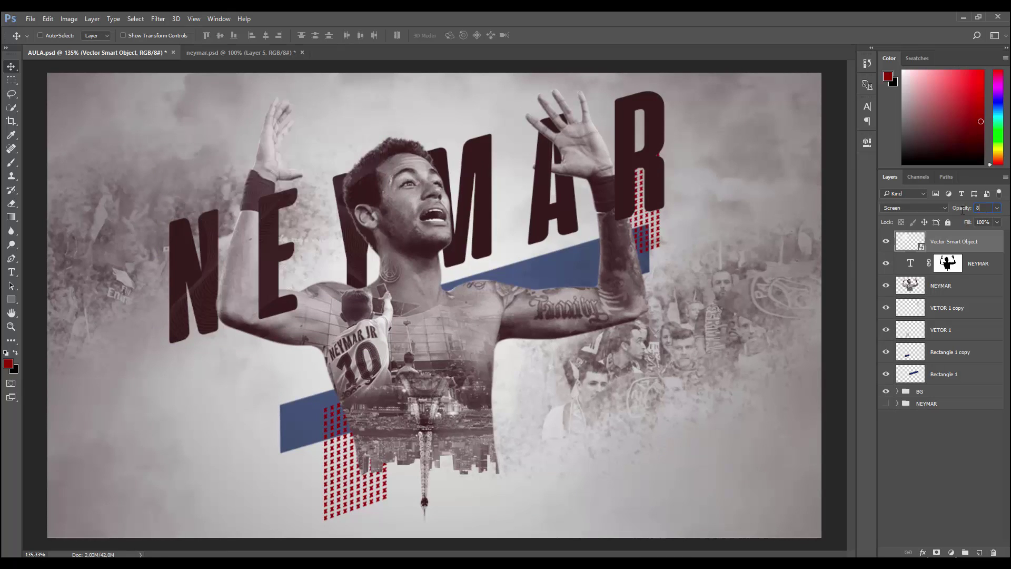
pyautogui.write('0')
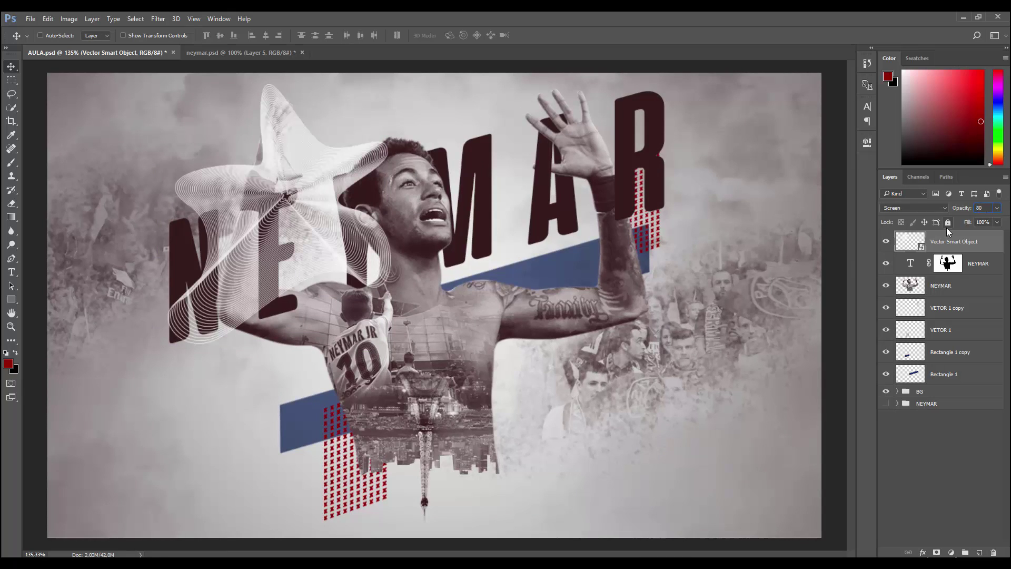
pyautogui.click(921, 205)
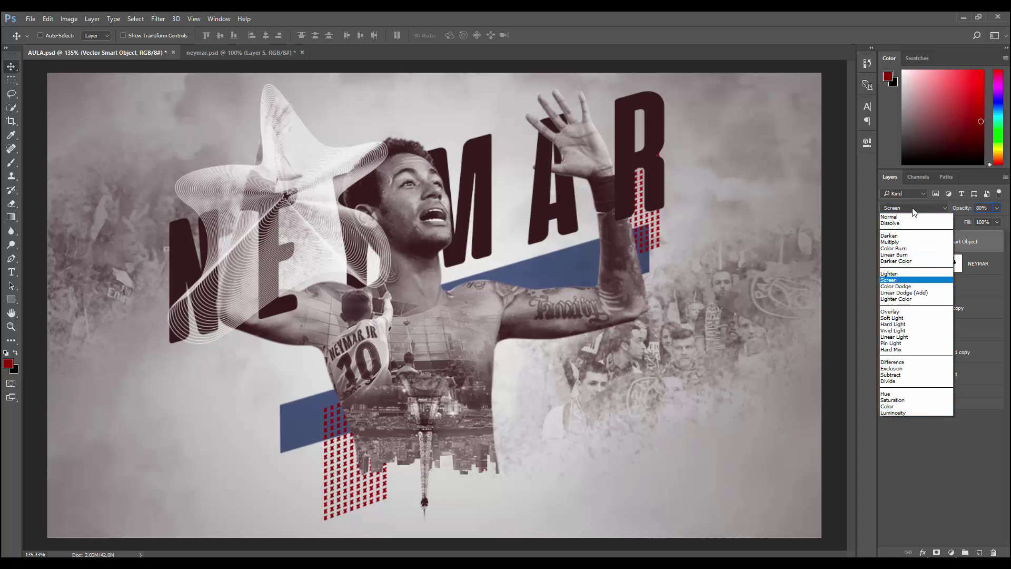
pyautogui.click(897, 313)
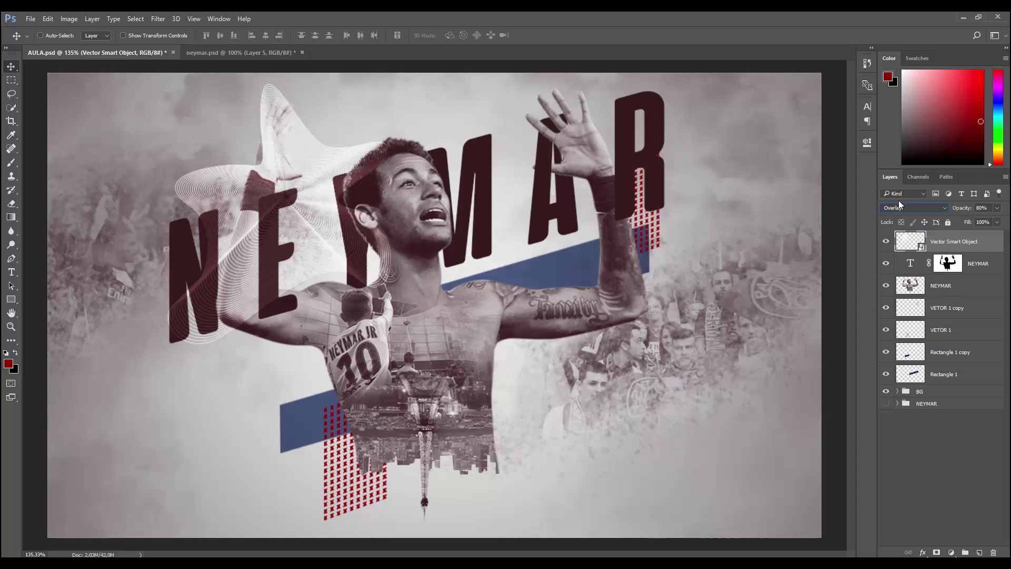
pyautogui.click(900, 205)
pyautogui.click(897, 319)
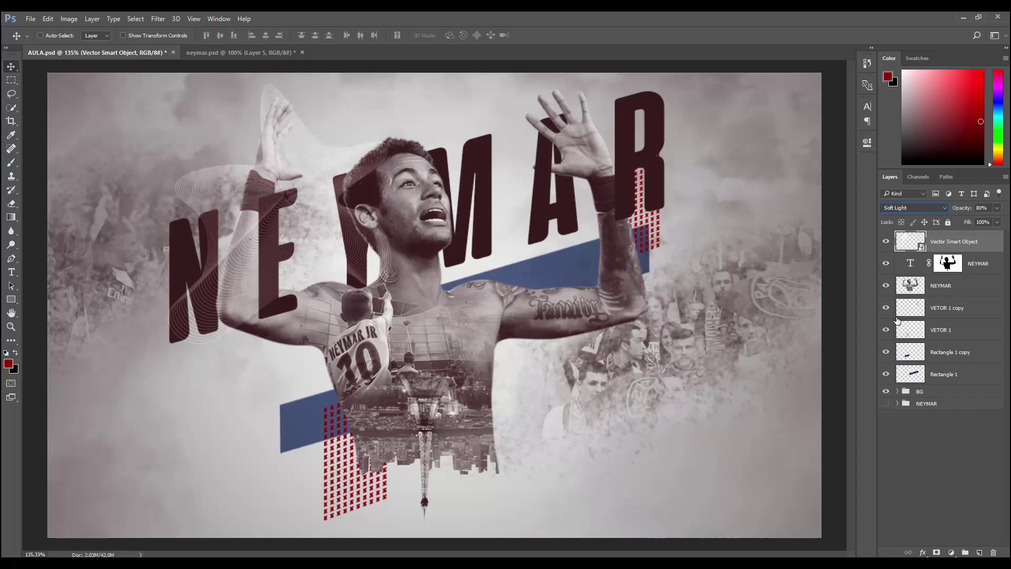
# Restore the star's opacity to 100% and drag a duplicate copy to the right.
pyautogui.click(997, 207)
pyautogui.moveTo(994, 220); pyautogui.dragTo(1004, 221)
pyautogui.click(354, 170)
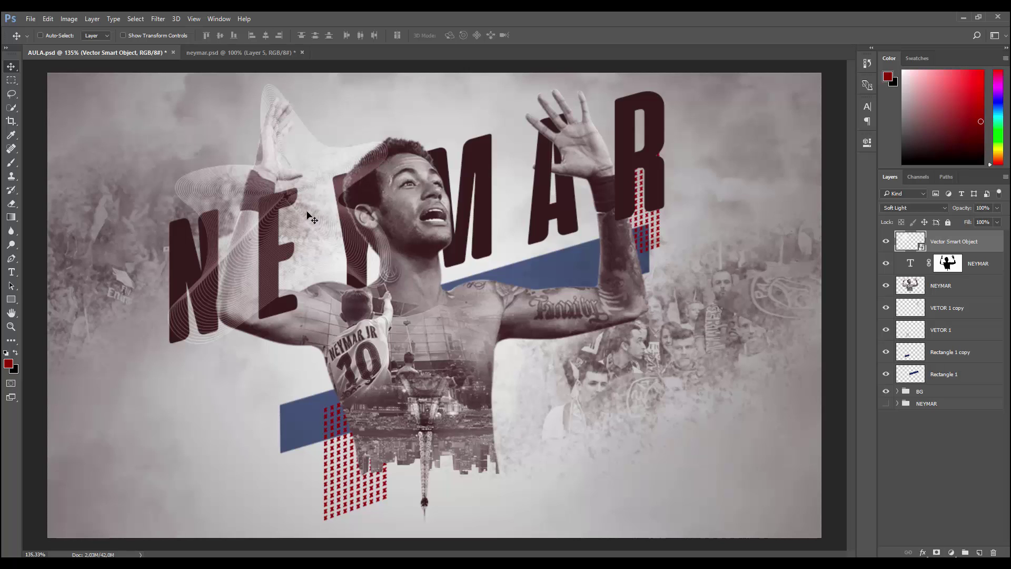
pyautogui.scroll(-1, 279, 221)
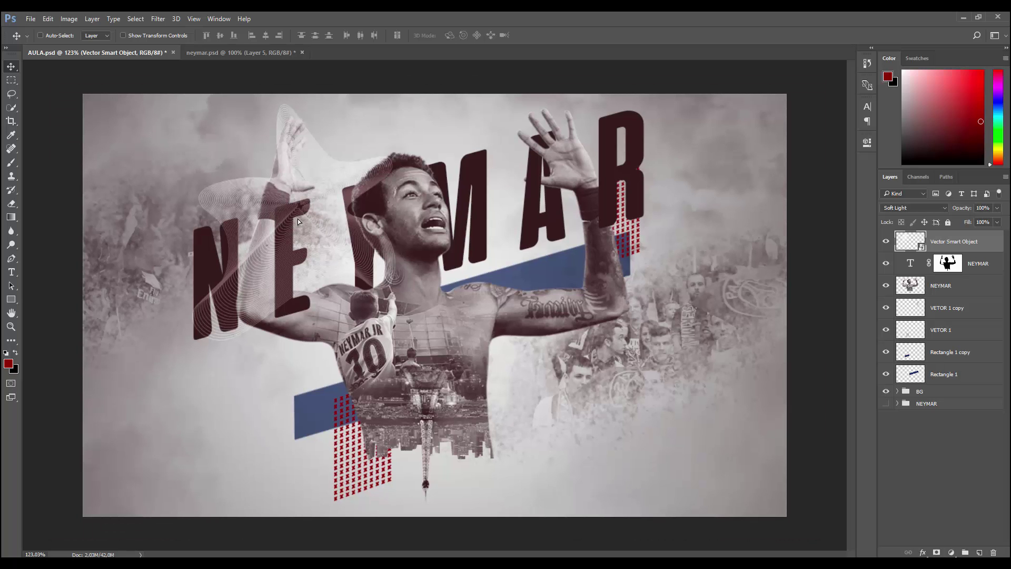
pyautogui.moveTo(298, 219); pyautogui.dragTo(526, 303)
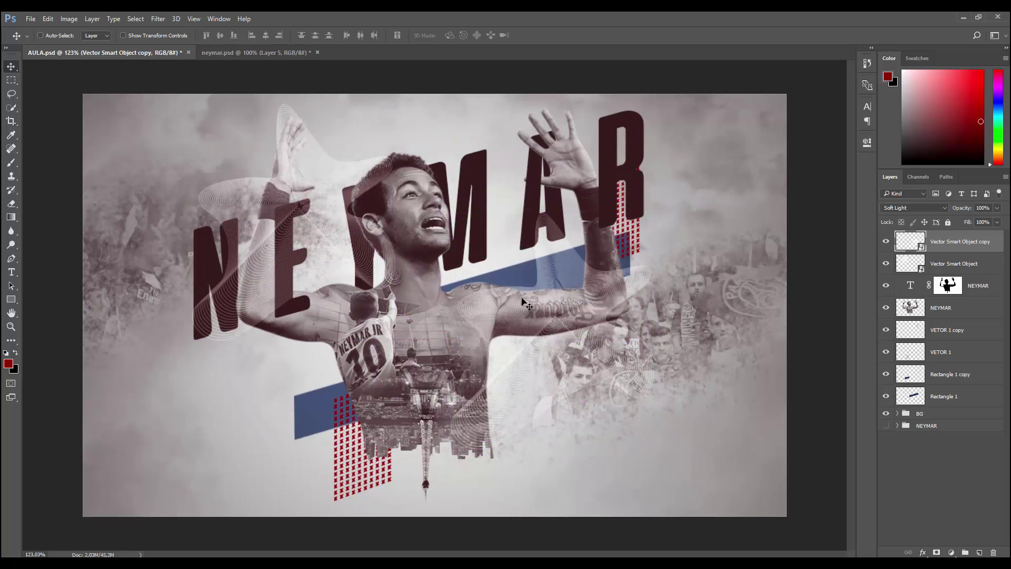
# Blend the star copy with Screen, enlarge it and move it up-left over the arm.
pyautogui.click(909, 207)
pyautogui.click(893, 284)
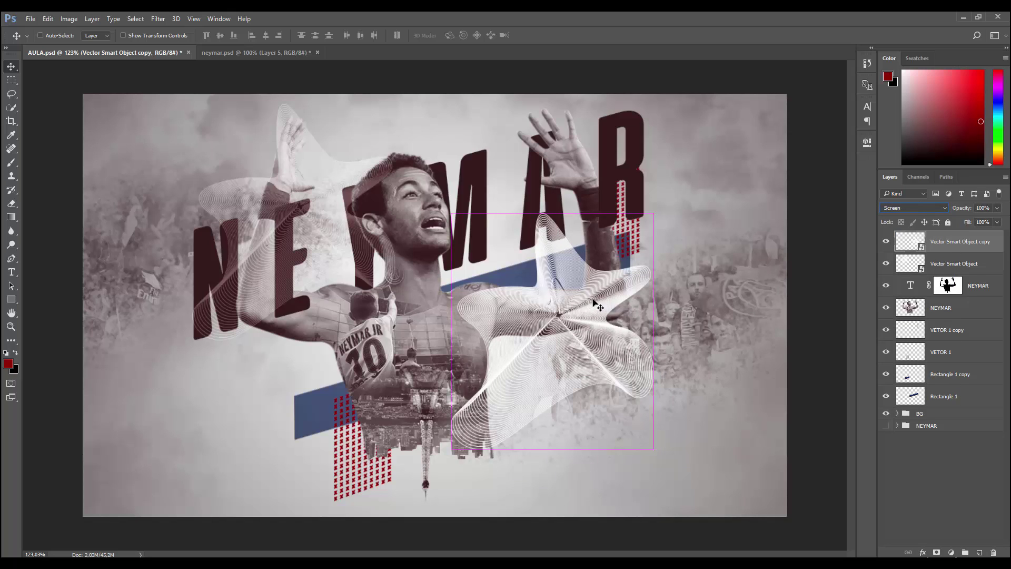
pyautogui.press('ctrl')
pyautogui.hotkey('ctrl', 't')
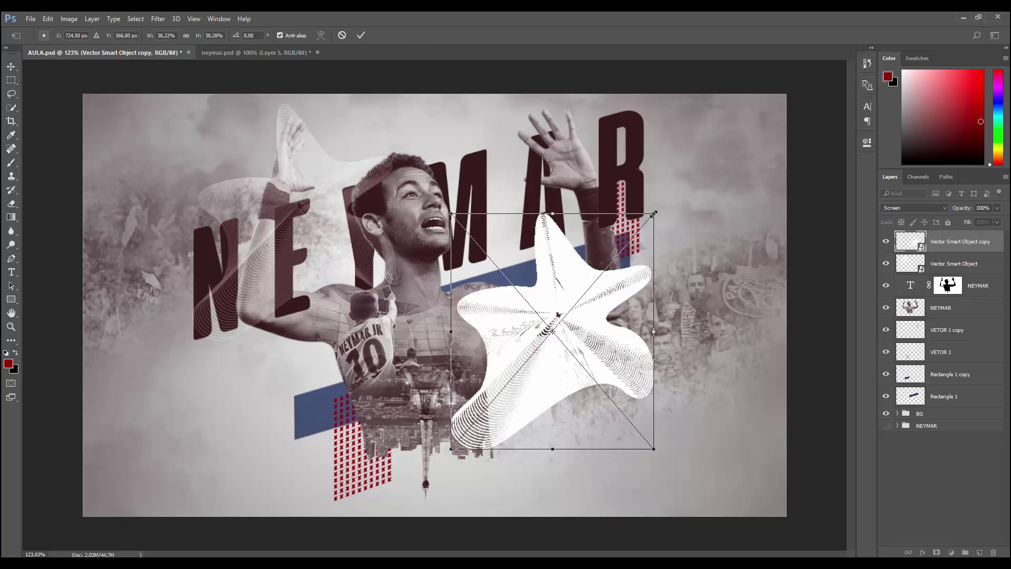
pyautogui.moveTo(654, 213); pyautogui.dragTo(694, 198)
pyautogui.moveTo(619, 288); pyautogui.dragTo(602, 266)
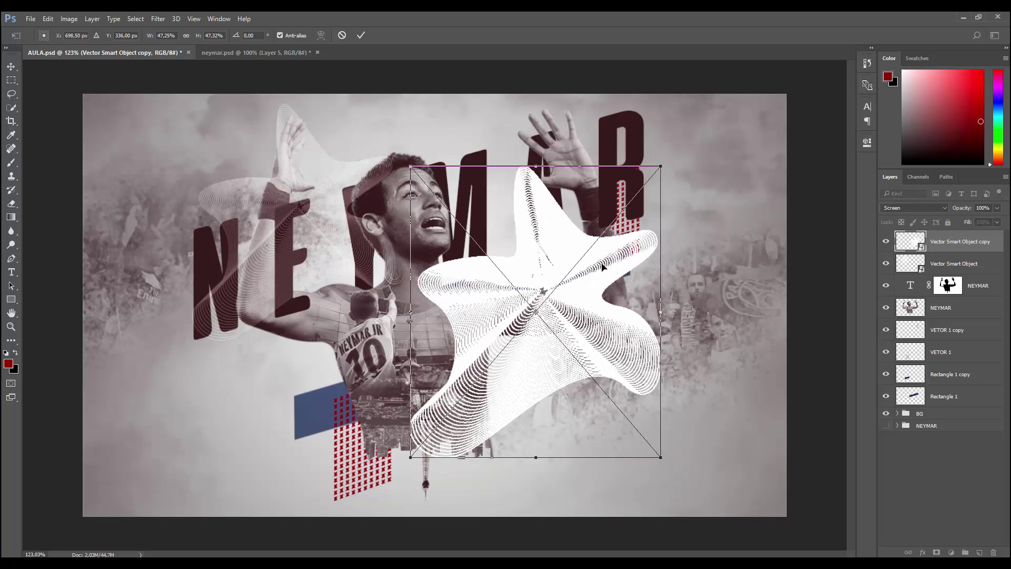
pyautogui.click(361, 35)
# Set the star copy's opacity to 80% and nudge it slightly.
pyautogui.scroll(-2, 621, 245)
pyautogui.scroll(2, 437, 277)
pyautogui.scroll(1, 437, 277)
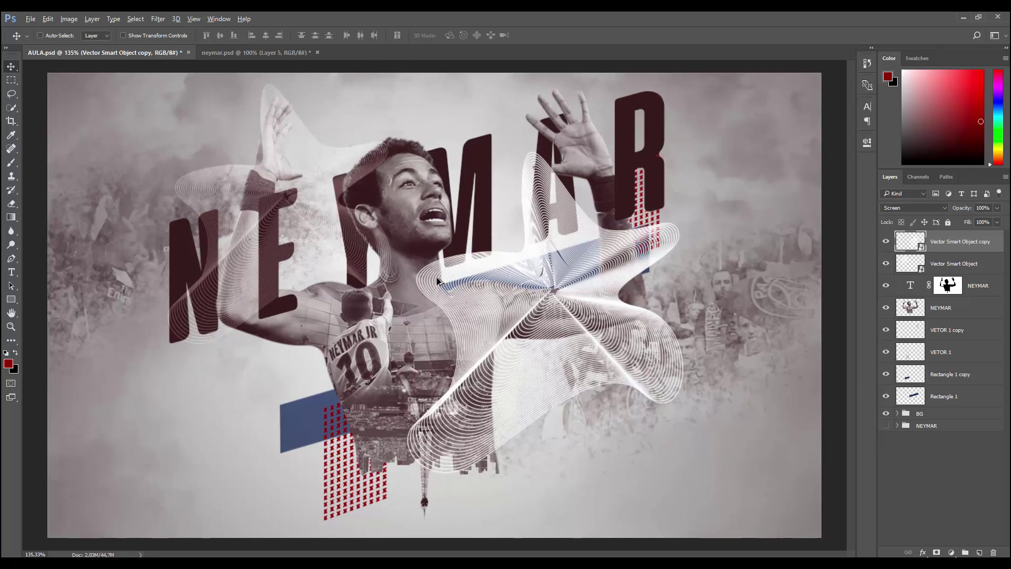
pyautogui.scroll(2, 437, 277)
pyautogui.scroll(1, 437, 277)
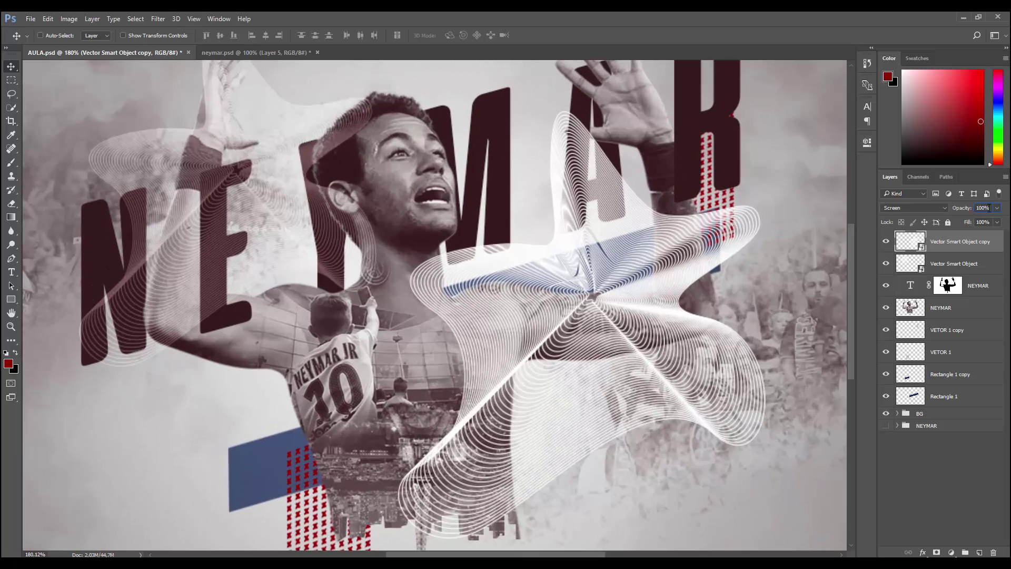
pyautogui.click(984, 208)
pyautogui.write('0')
pyautogui.press('Return')
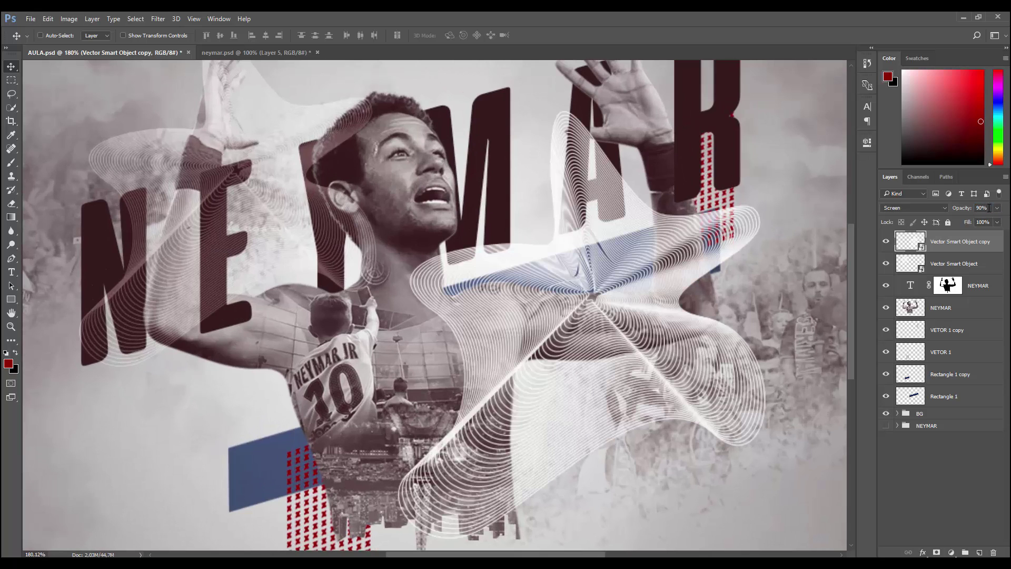
pyautogui.scroll(-3, 557, 269)
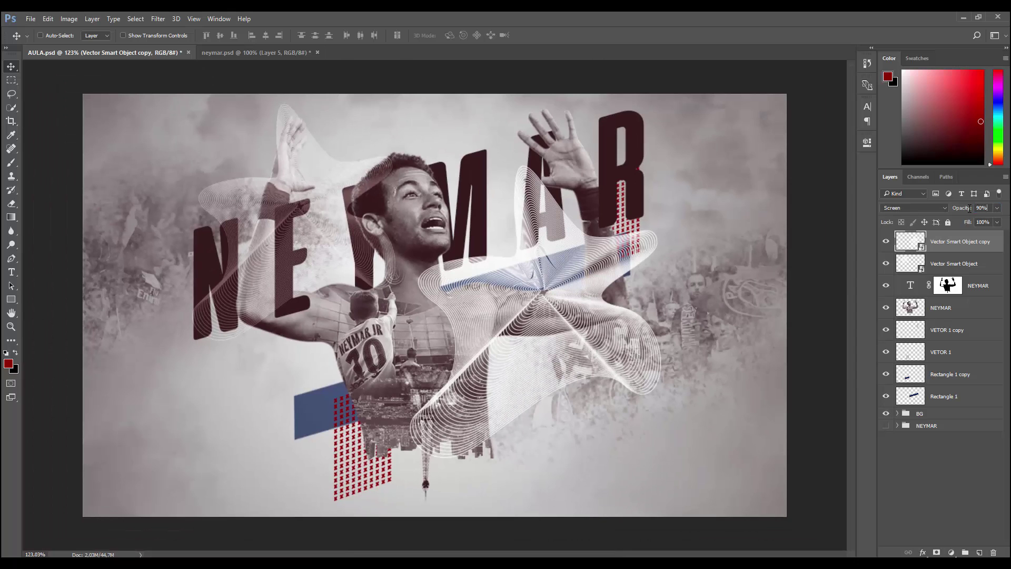
pyautogui.write('80')
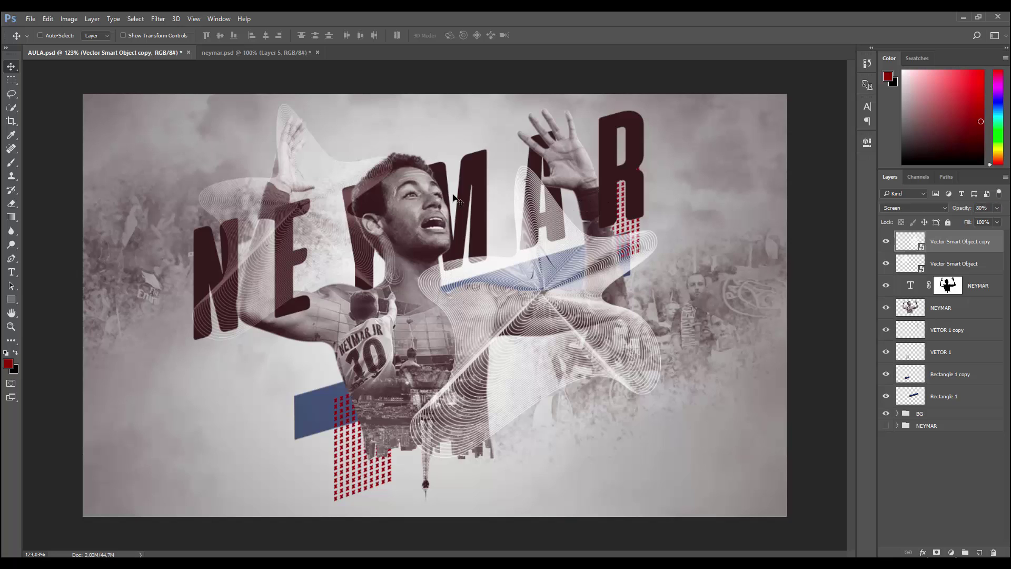
pyautogui.scroll(-2, 456, 199)
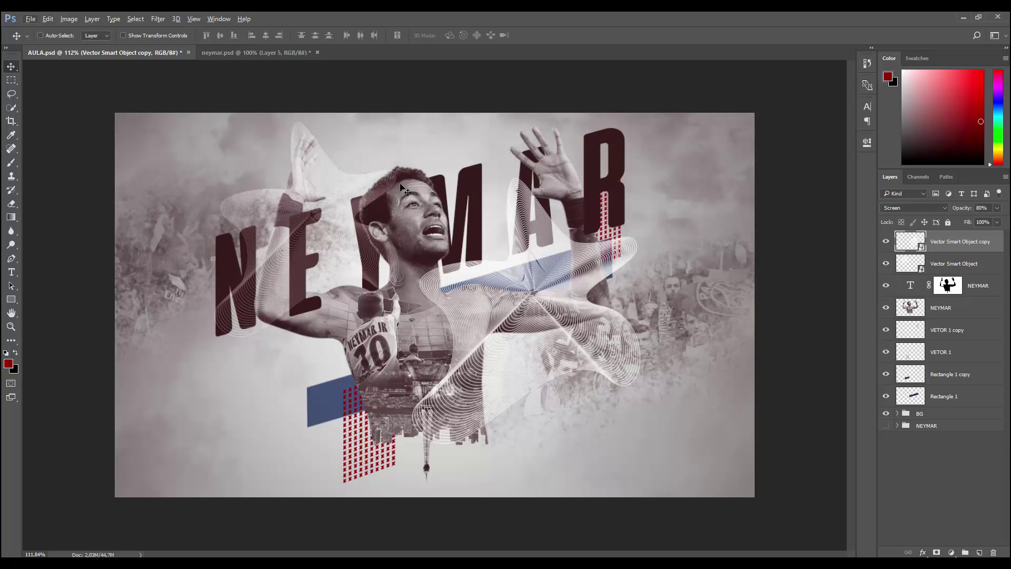
pyautogui.moveTo(576, 331); pyautogui.dragTo(579, 330)
# Select the NEYMAR title's layer mask and zoom in with the Brush tool on the head.
pyautogui.click(954, 285)
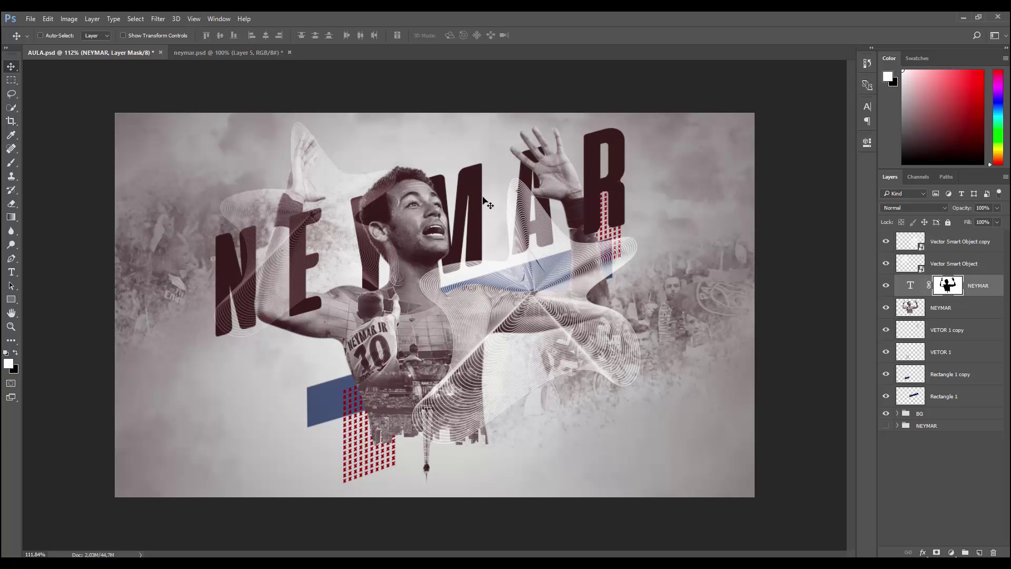
pyautogui.scroll(2, 358, 207)
pyautogui.scroll(2, 358, 207)
pyautogui.scroll(1, 320, 175)
pyautogui.scroll(1, 320, 179)
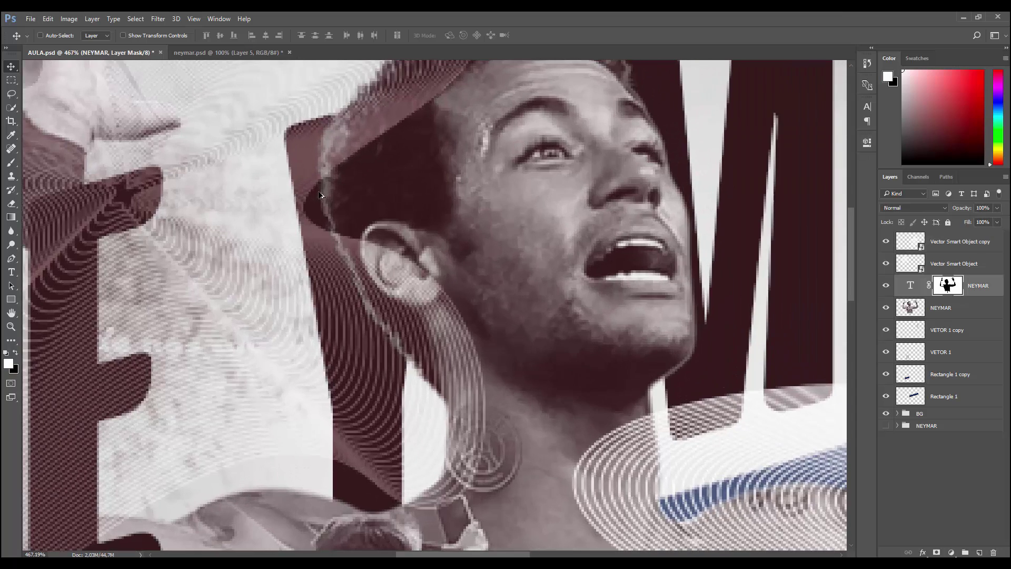
pyautogui.scroll(1, 318, 192)
pyautogui.scroll(1, 298, 200)
pyautogui.scroll(1, 392, 210)
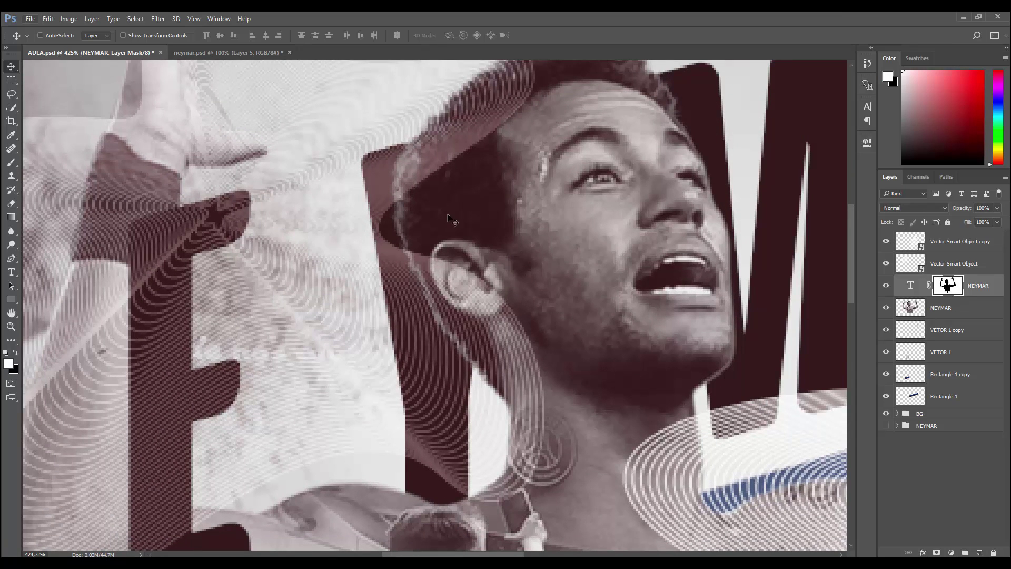
pyautogui.press('b')
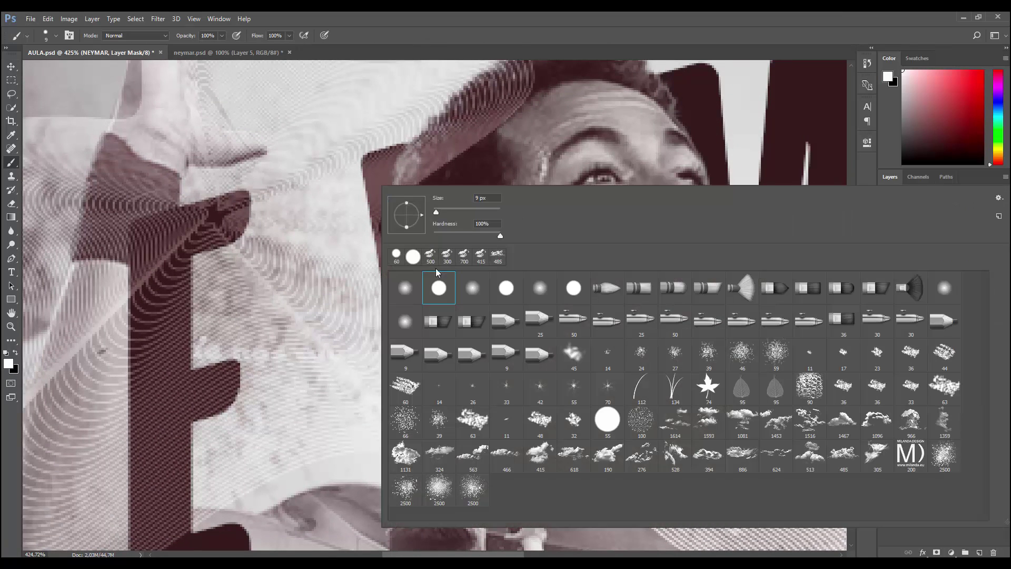
pyautogui.scroll(5, 435, 267)
pyautogui.click(306, 236)
pyautogui.scroll(-3, 369, 247)
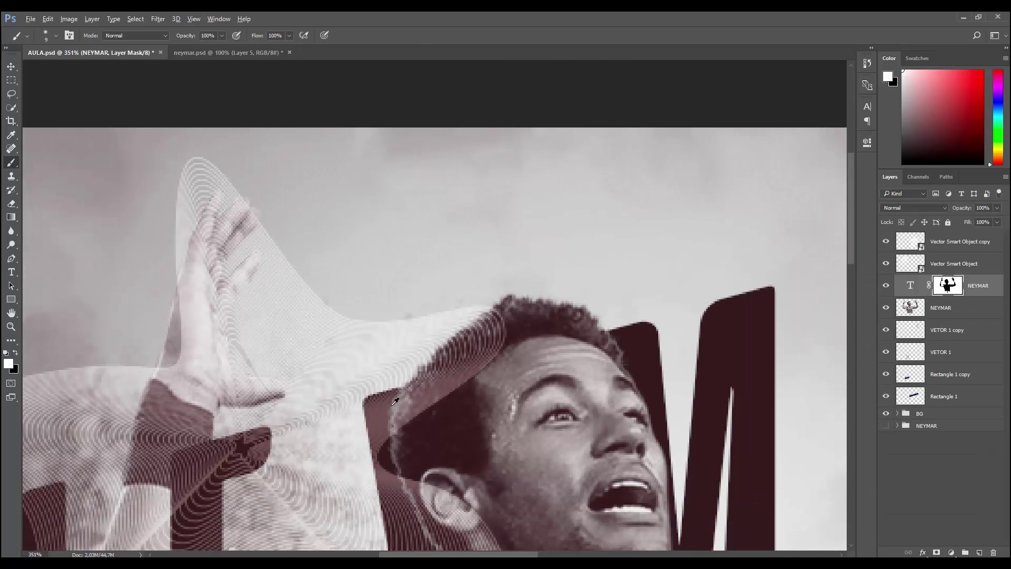
pyautogui.scroll(-1, 377, 284)
pyautogui.scroll(2, 384, 318)
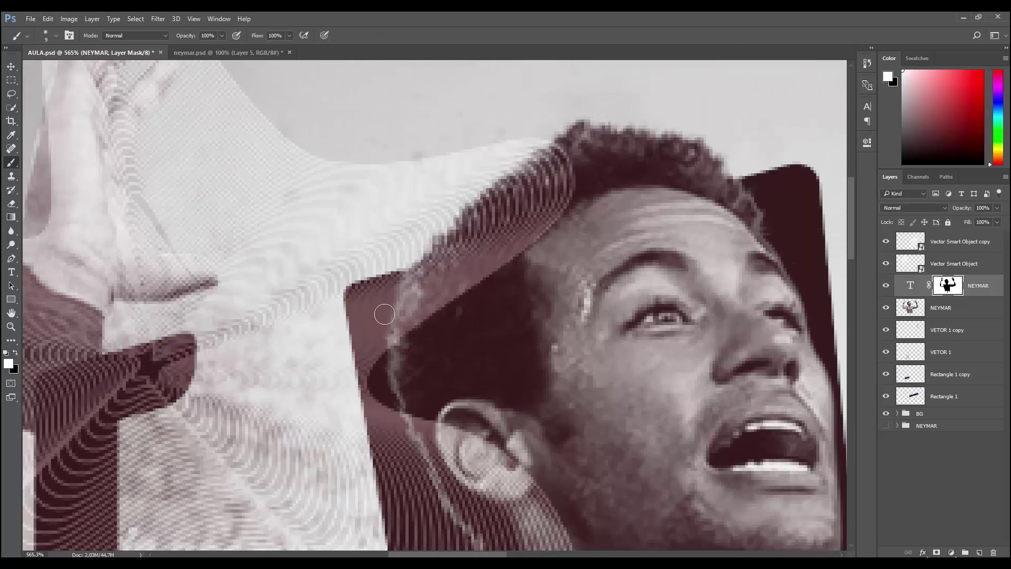
# Paint the title mask along the hairline and below the ear, then zoom out to the full poster.
pyautogui.moveTo(375, 364)
pyautogui.mouseDown()
pyautogui.moveTo(383, 338)
pyautogui.moveTo(386, 378)
pyautogui.mouseUp()
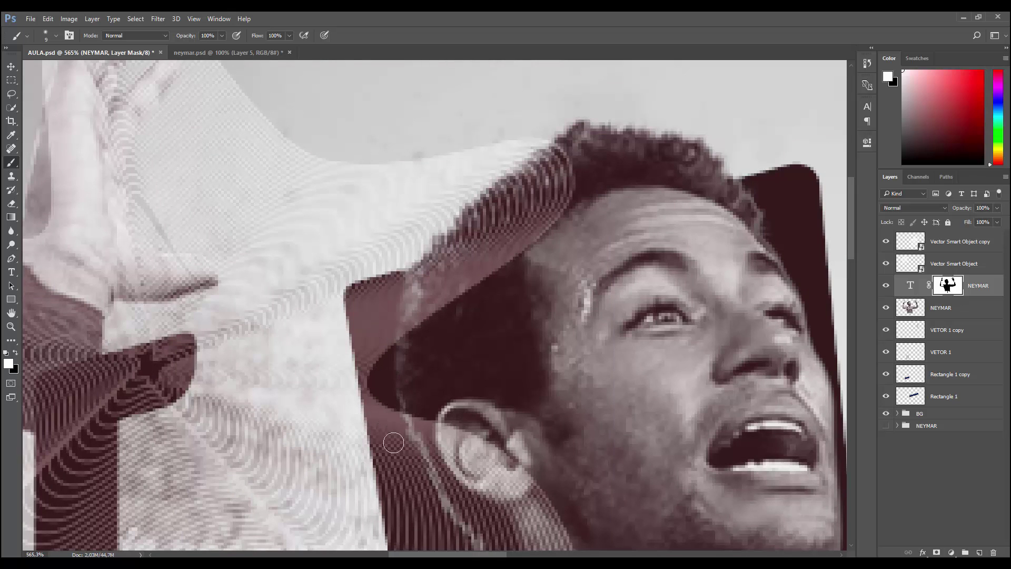
pyautogui.moveTo(424, 448); pyautogui.dragTo(413, 309)
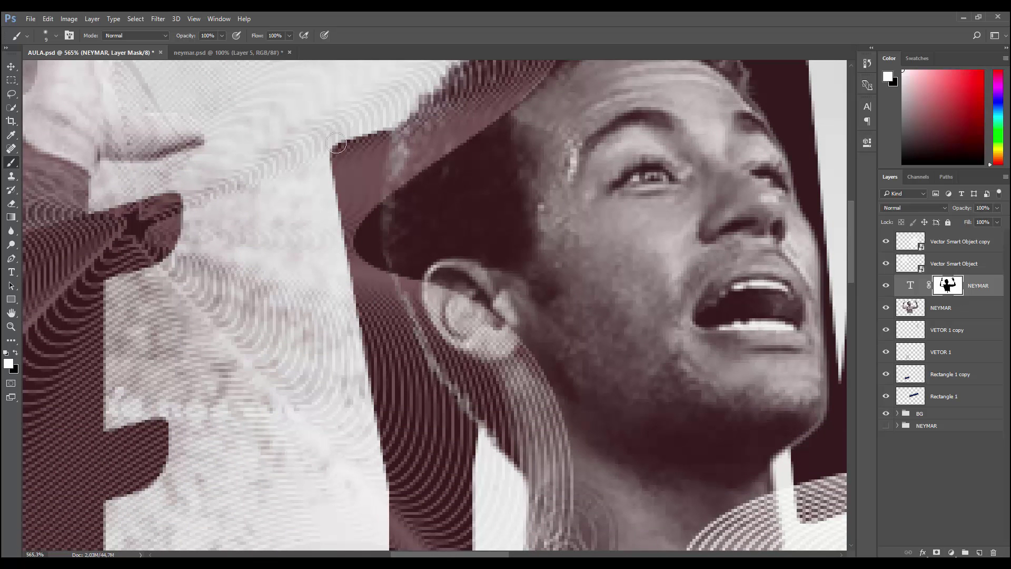
pyautogui.press(']')
pyautogui.press(']')
pyautogui.moveTo(369, 313); pyautogui.dragTo(427, 421)
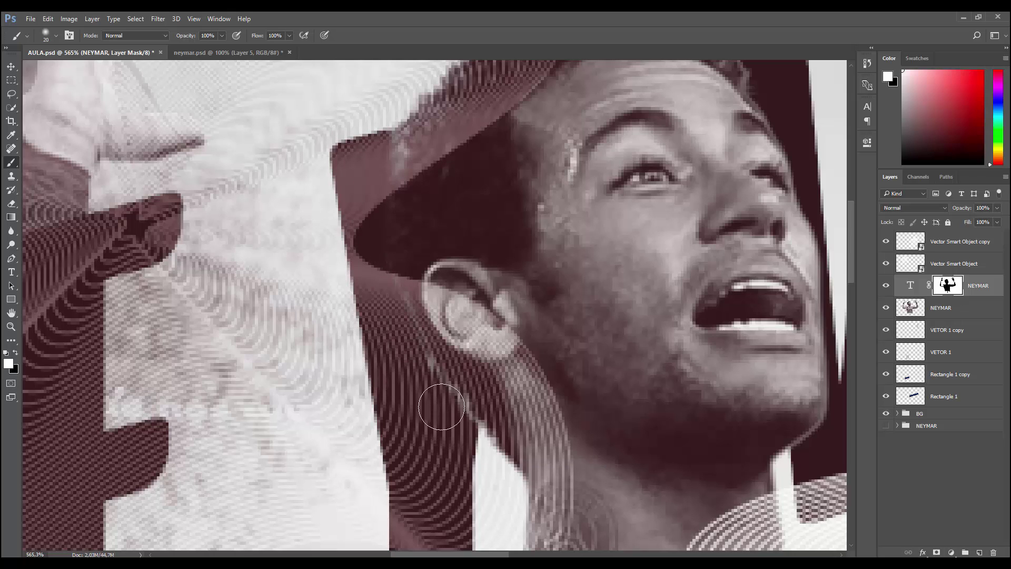
pyautogui.moveTo(427, 420)
pyautogui.mouseDown()
pyautogui.moveTo(429, 373)
pyautogui.moveTo(429, 413)
pyautogui.mouseUp()
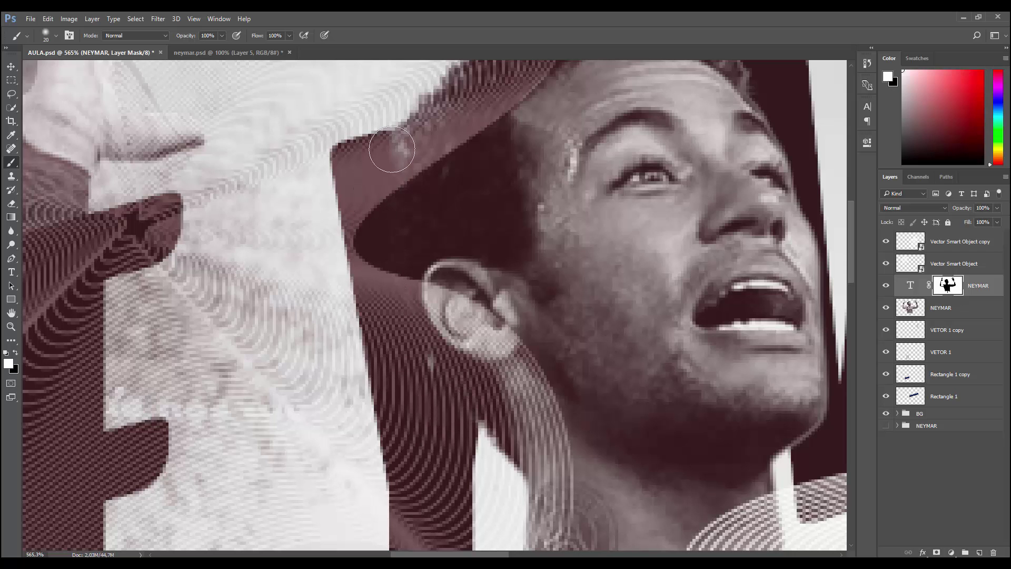
pyautogui.hotkey('ctrl', '0')
pyautogui.scroll(1, 389, 226)
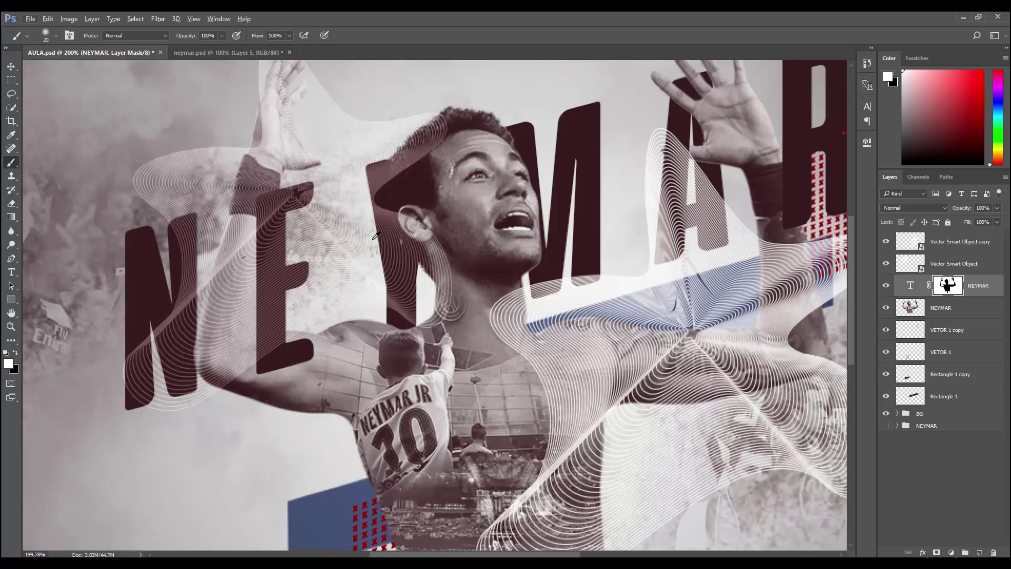
pyautogui.click(11, 67)
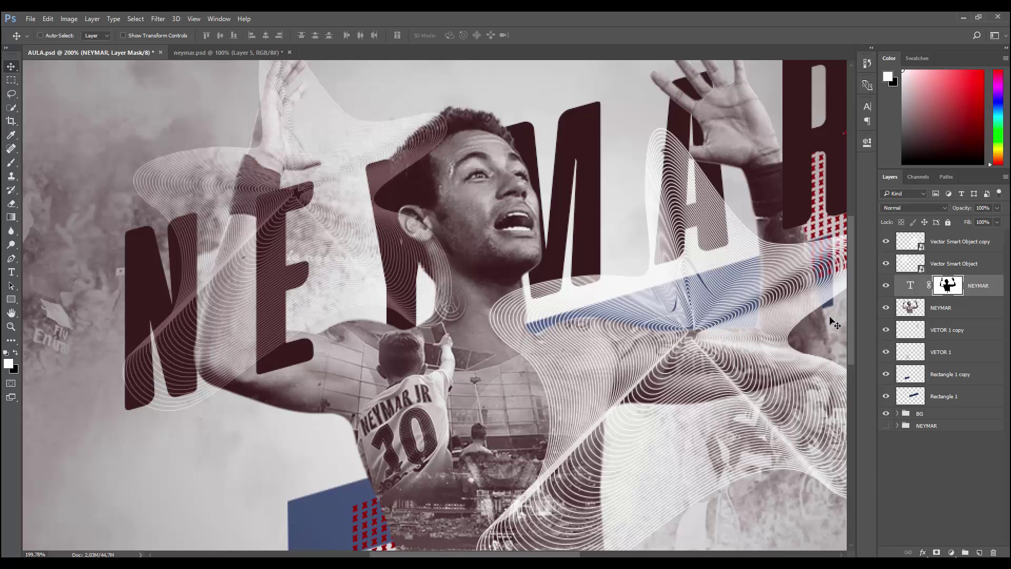
pyautogui.scroll(-5, 582, 279)
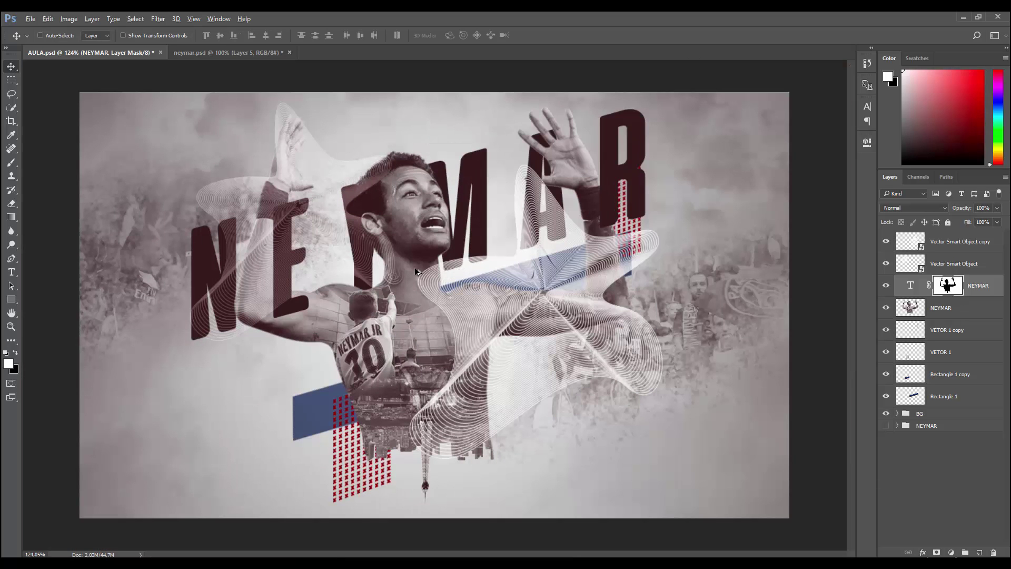
# Move the layers from Vector Smart Object copy to Rectangle 1 slightly down.
pyautogui.click(947, 243)
pyautogui.keyDown('shift'); pyautogui.click(971, 397); pyautogui.keyUp('shift')
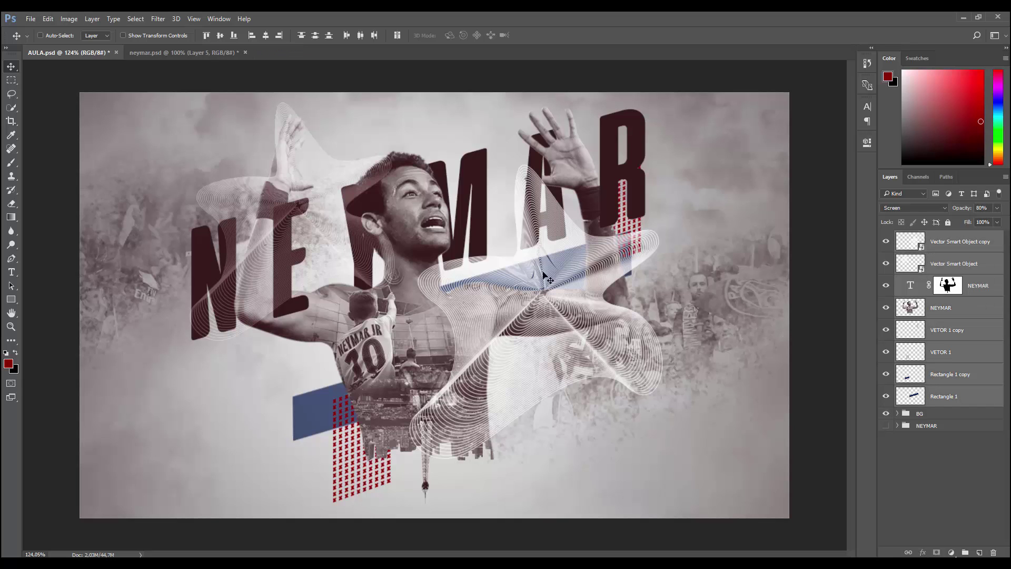
pyautogui.moveTo(447, 230); pyautogui.dragTo(445, 233)
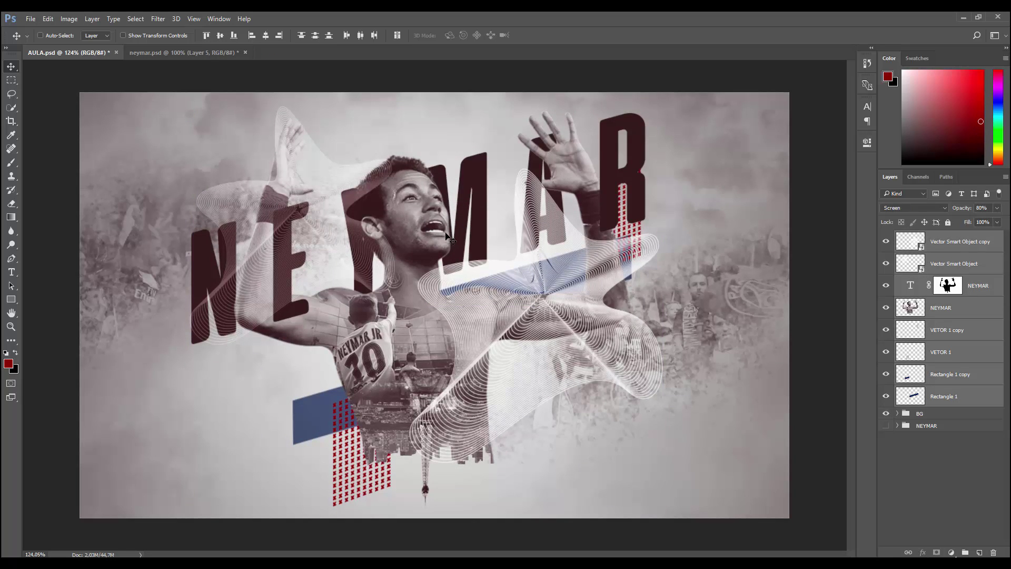
pyautogui.scroll(1, 427, 246)
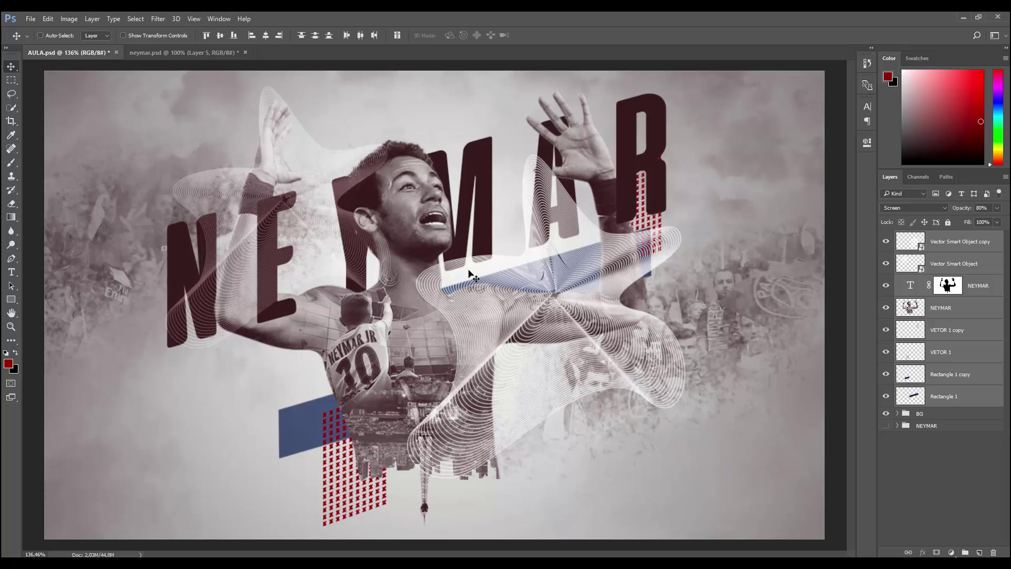
pyautogui.scroll(-1, 465, 264)
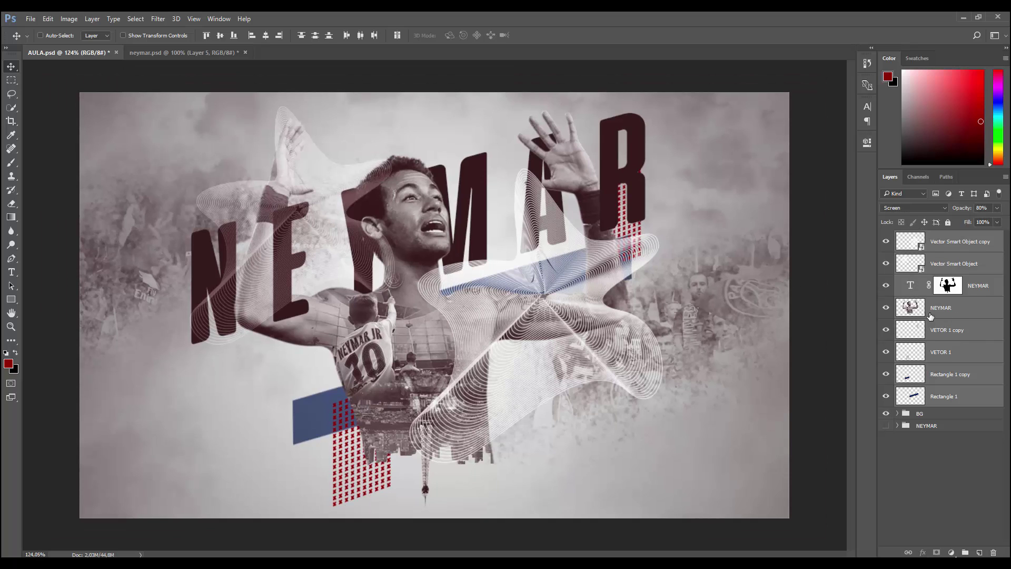
# Drag the PSG crest photo onto the canvas as a new layer.
pyautogui.press('ctrl')
pyautogui.click(951, 246)
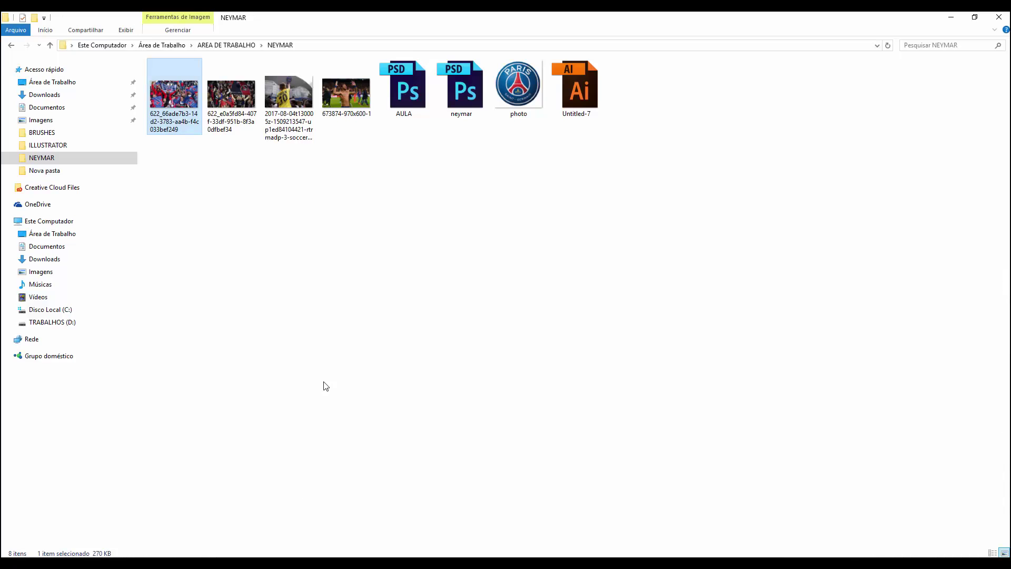
pyautogui.moveTo(530, 103)
pyautogui.mouseDown()
pyautogui.moveTo(424, 390)
pyautogui.moveTo(630, 454)
pyautogui.mouseUp()
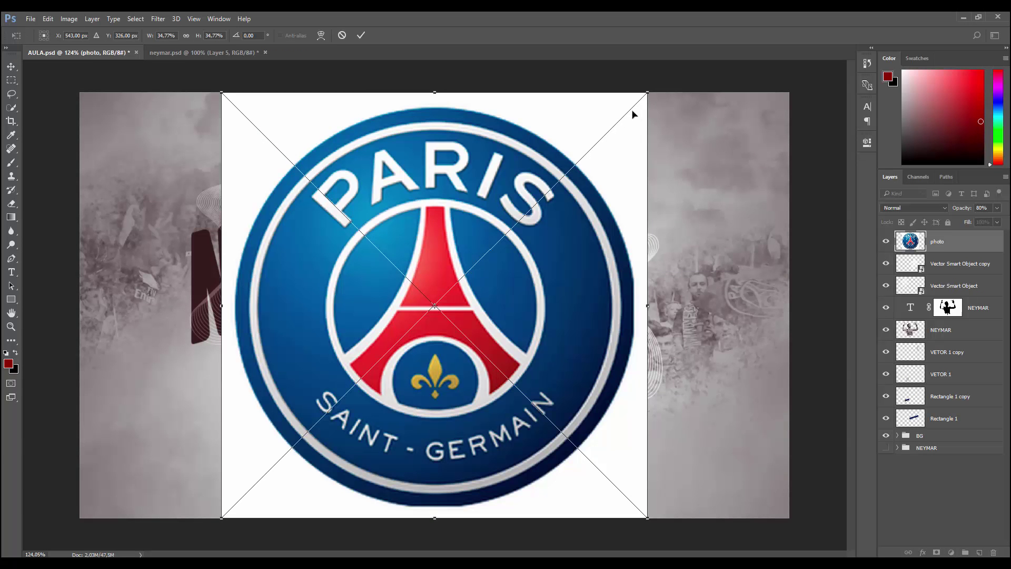
# Scale the PSG crest down to about 10% and commit it in the lower-right corner.
pyautogui.moveTo(648, 90); pyautogui.dragTo(537, 199)
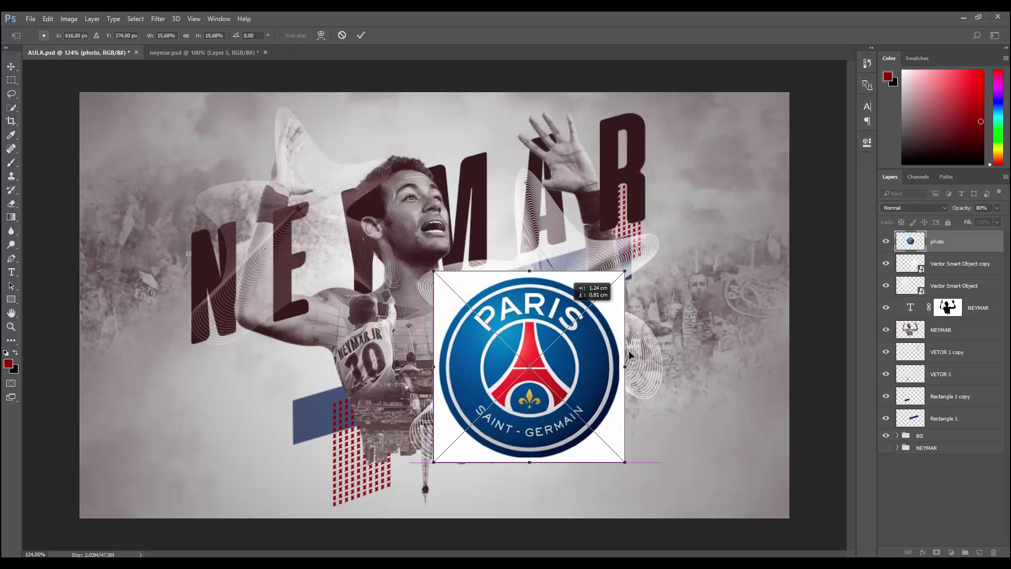
pyautogui.moveTo(502, 235)
pyautogui.mouseDown()
pyautogui.moveTo(713, 365)
pyautogui.moveTo(729, 359)
pyautogui.mouseUp()
pyautogui.moveTo(746, 321); pyautogui.dragTo(727, 339)
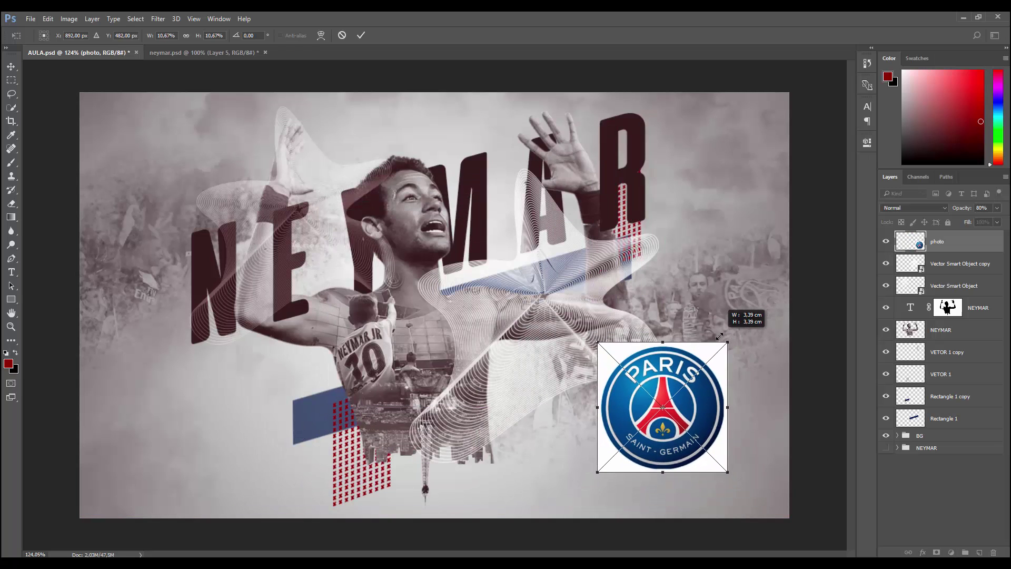
pyautogui.moveTo(699, 386); pyautogui.dragTo(737, 410)
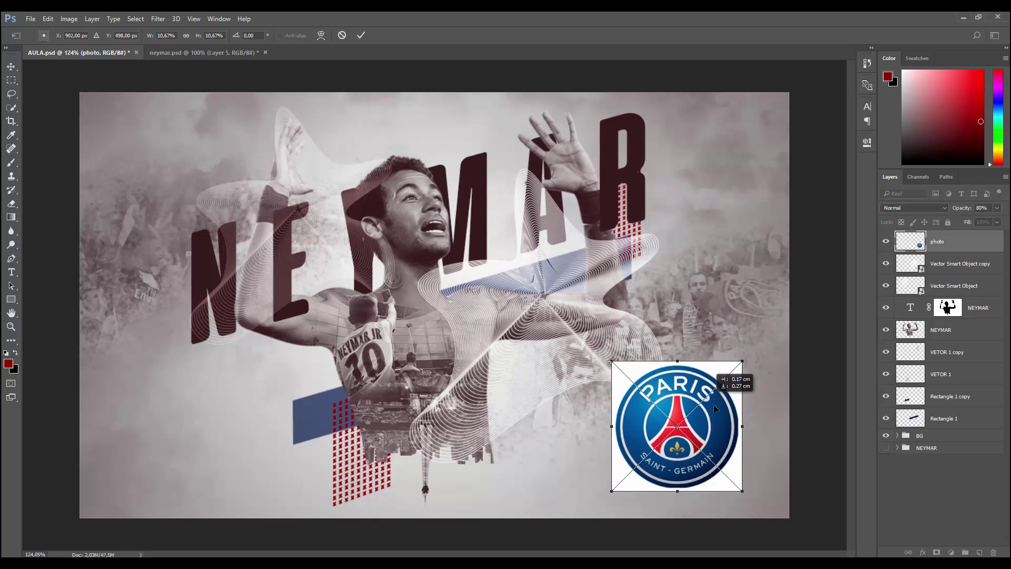
pyautogui.click(361, 35)
pyautogui.rightClick(920, 246)
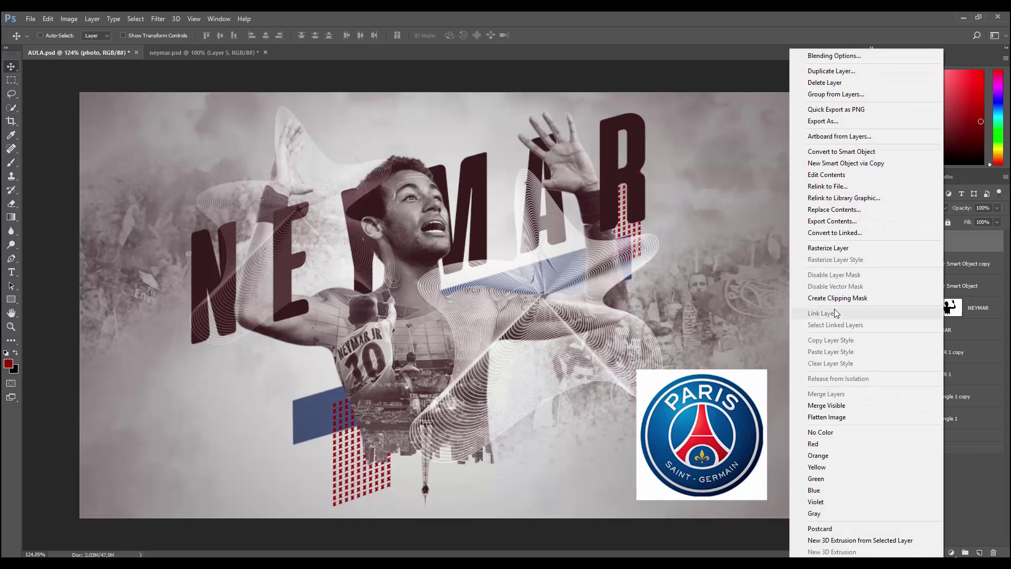
# Rasterize the crest, delete its white background with the Magic Wand, and desaturate it to grey.
pyautogui.click(827, 250)
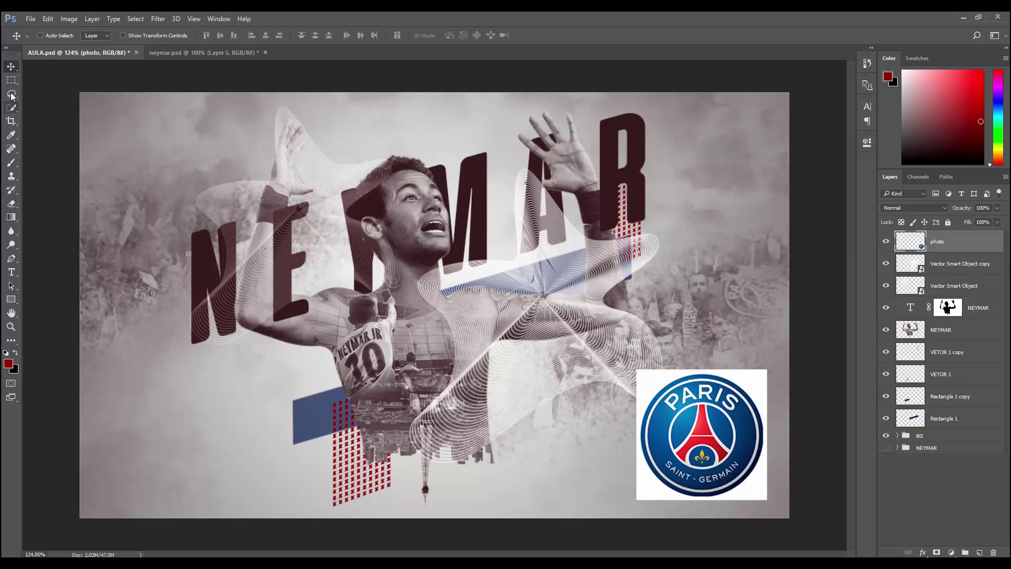
pyautogui.click(11, 107)
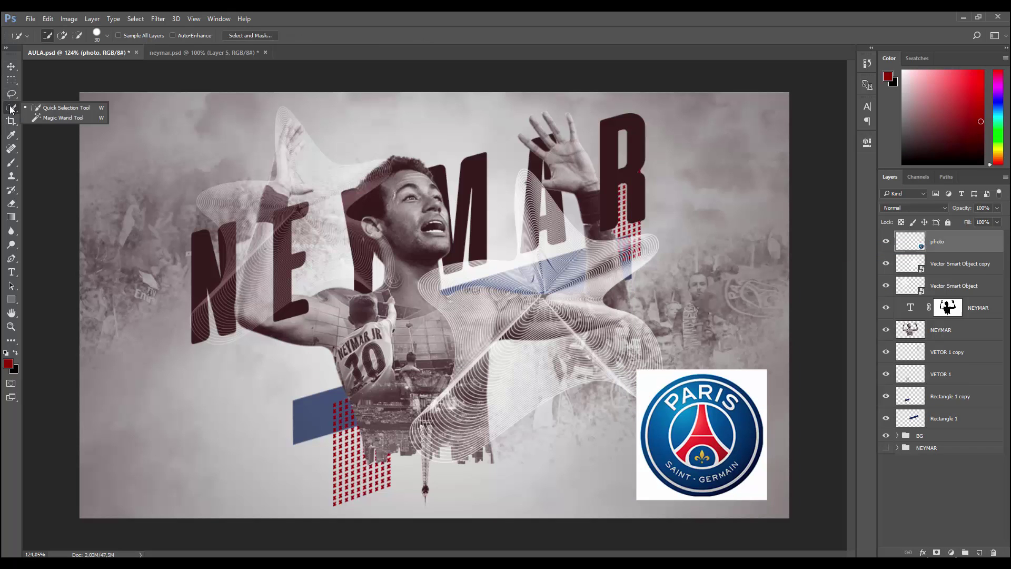
pyautogui.click(52, 117)
pyautogui.click(747, 382)
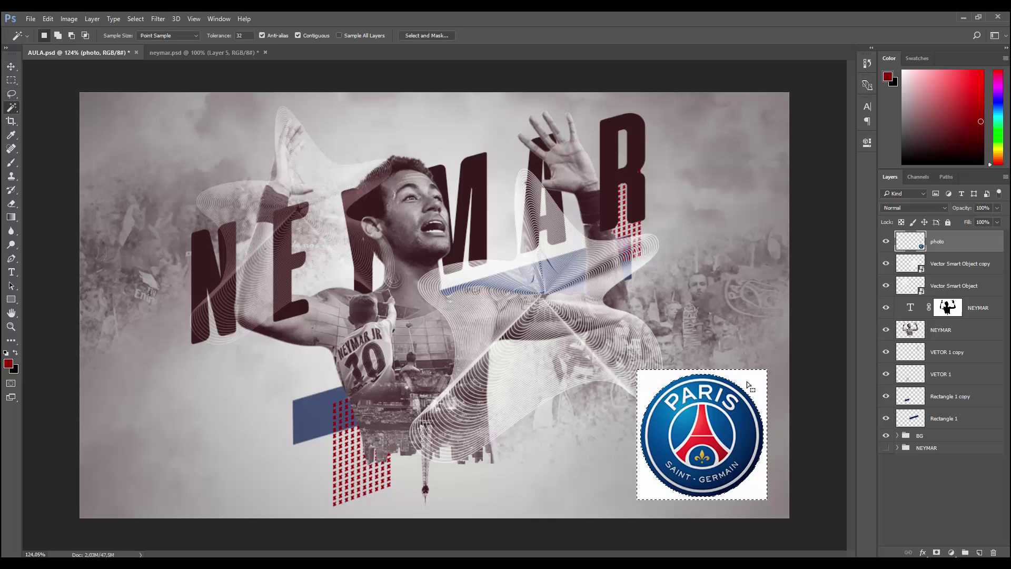
pyautogui.press('Delete')
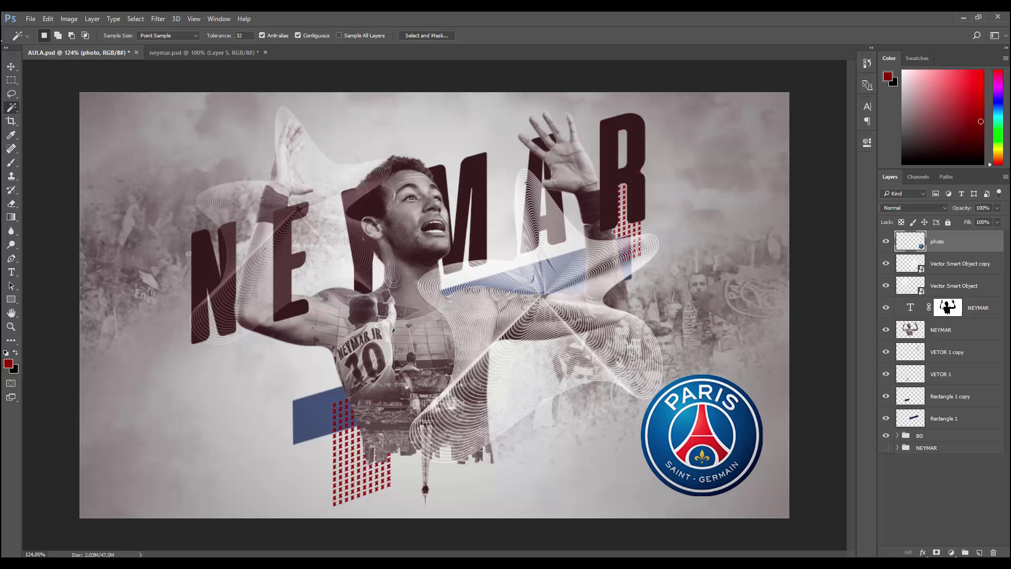
pyautogui.click(10, 67)
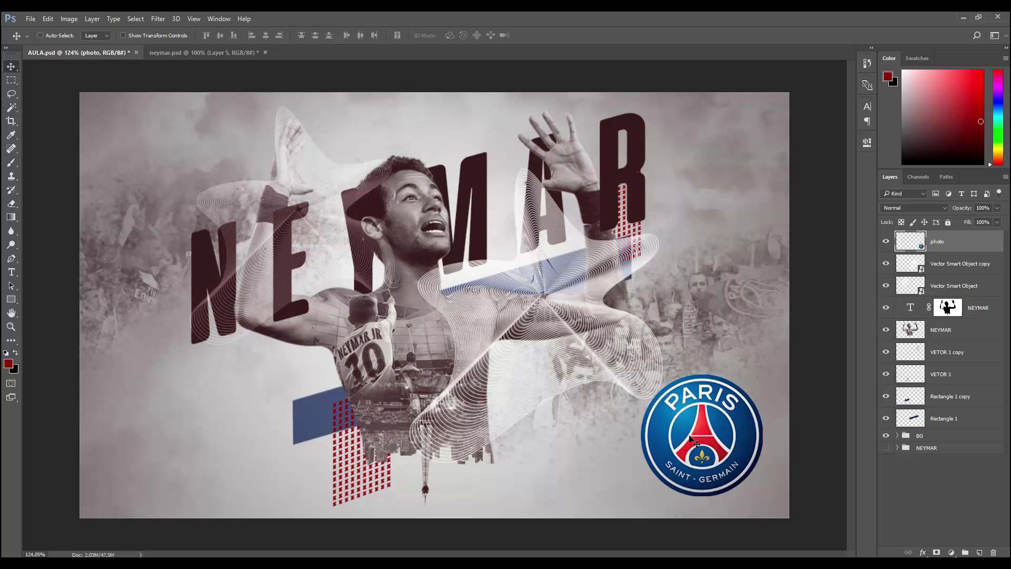
pyautogui.hotkey('ctrl', 'shift', 'u')
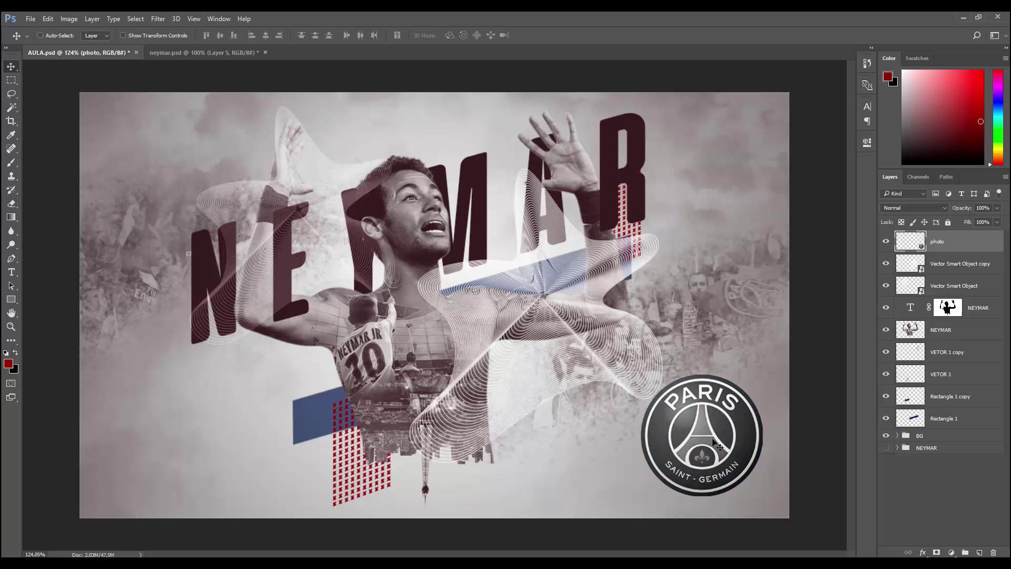
pyautogui.scroll(1, 722, 447)
pyautogui.scroll(-1, 723, 446)
pyautogui.scroll(1, 722, 466)
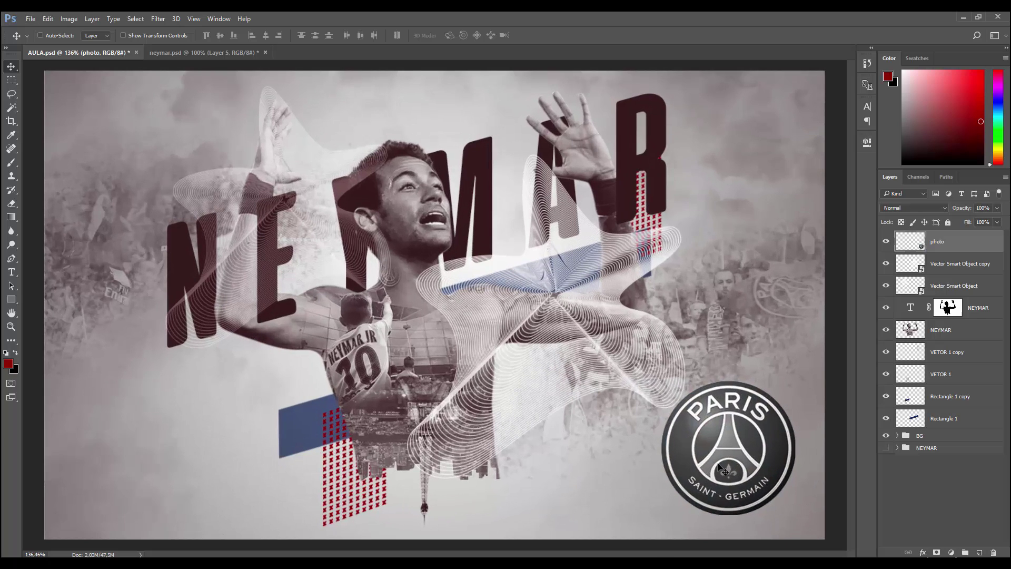
# Add a mask to the crest and set up a black scattered-speck brush at 200 px, 72% flow.
pyautogui.click(937, 552)
pyautogui.press('b')
pyautogui.rightClick(622, 399)
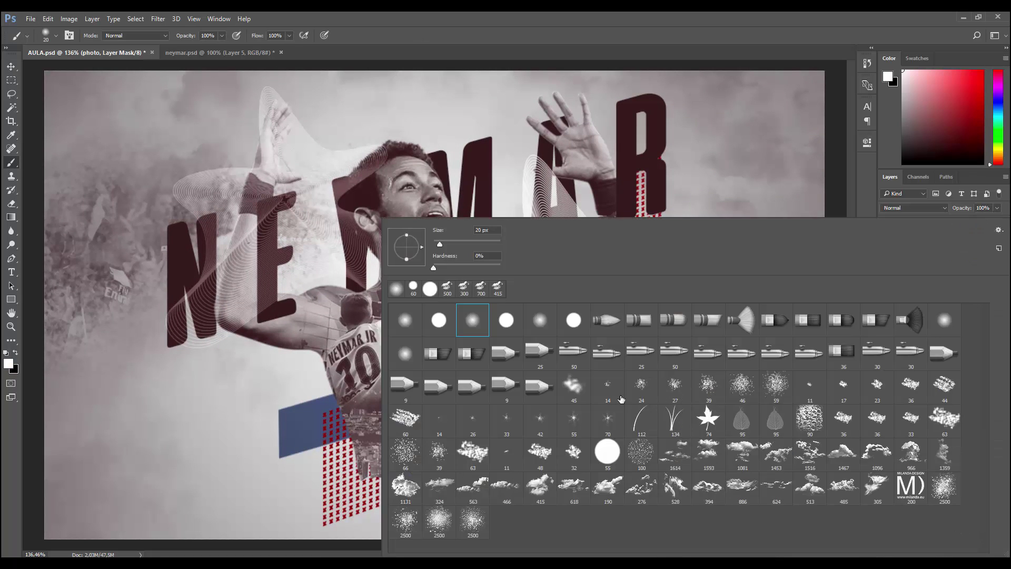
pyautogui.click(433, 526)
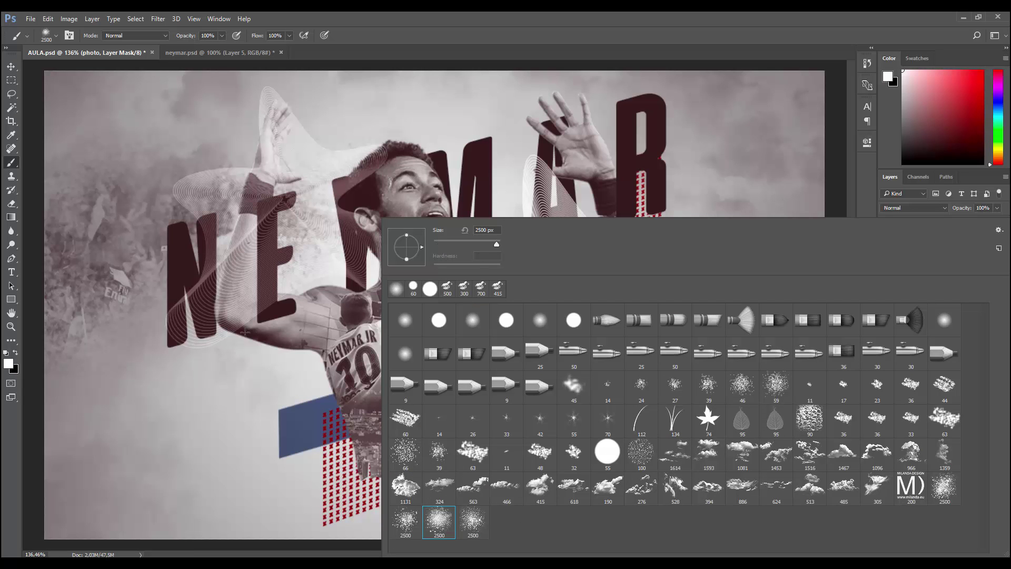
pyautogui.click(488, 242)
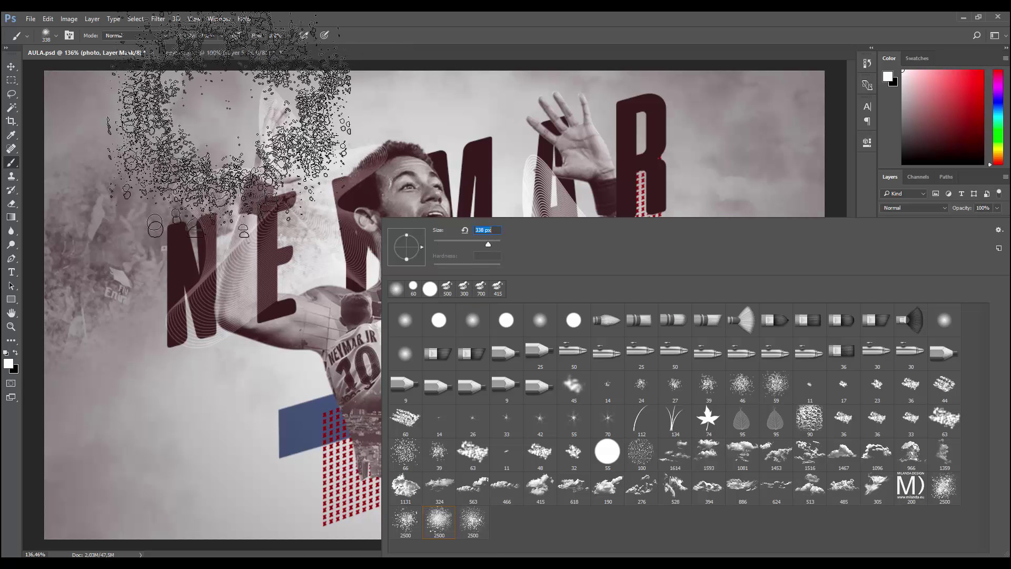
pyautogui.click(223, 38)
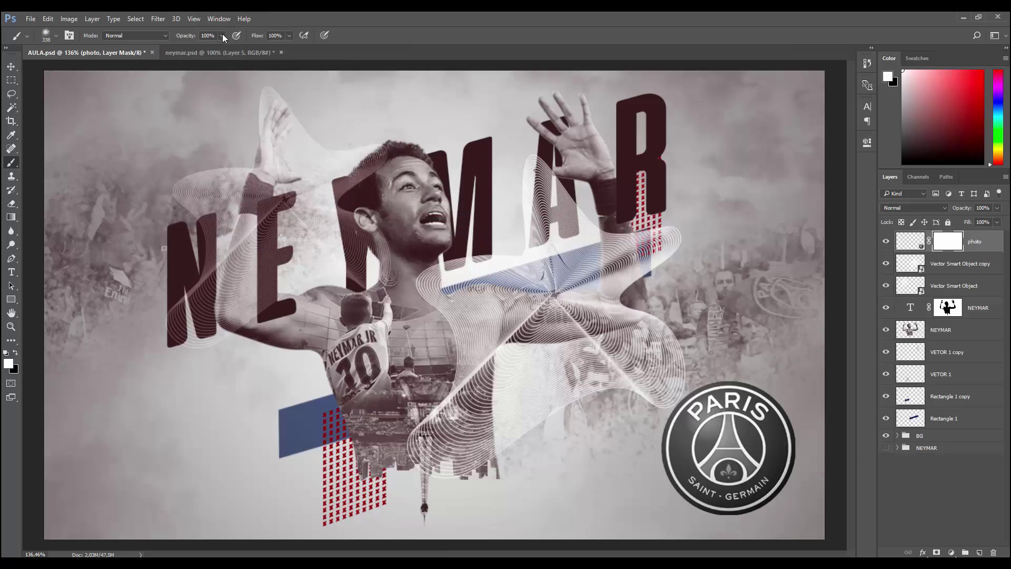
pyautogui.click(289, 36)
pyautogui.moveTo(282, 47); pyautogui.dragTo(275, 48)
pyautogui.press('[')
pyautogui.press('[')
pyautogui.press('x')
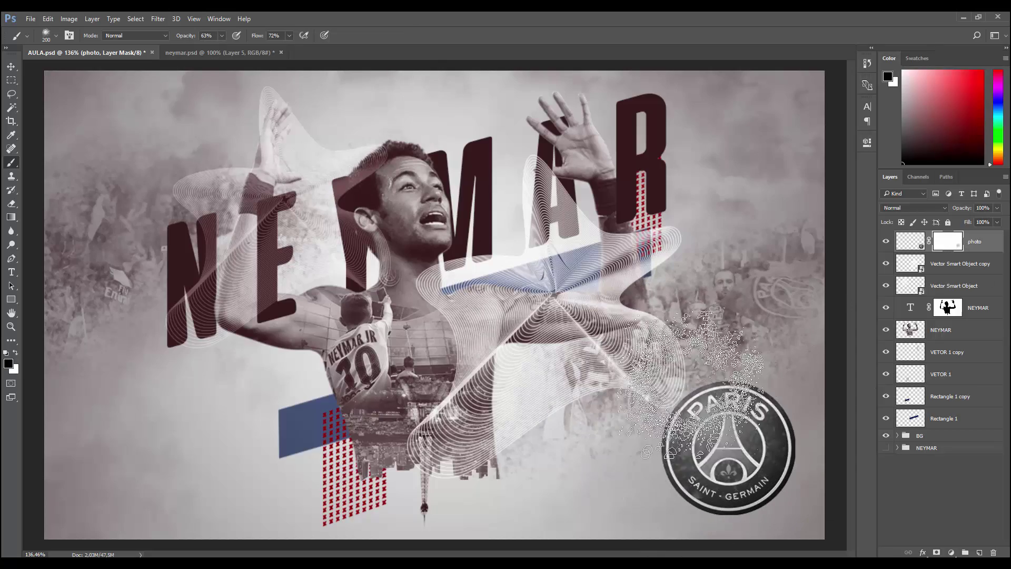
# Paint speckled holes into the crest's lower half, shrinking the brush to 125 px.
pyautogui.click(706, 345)
pyautogui.press('[')
pyautogui.press('[')
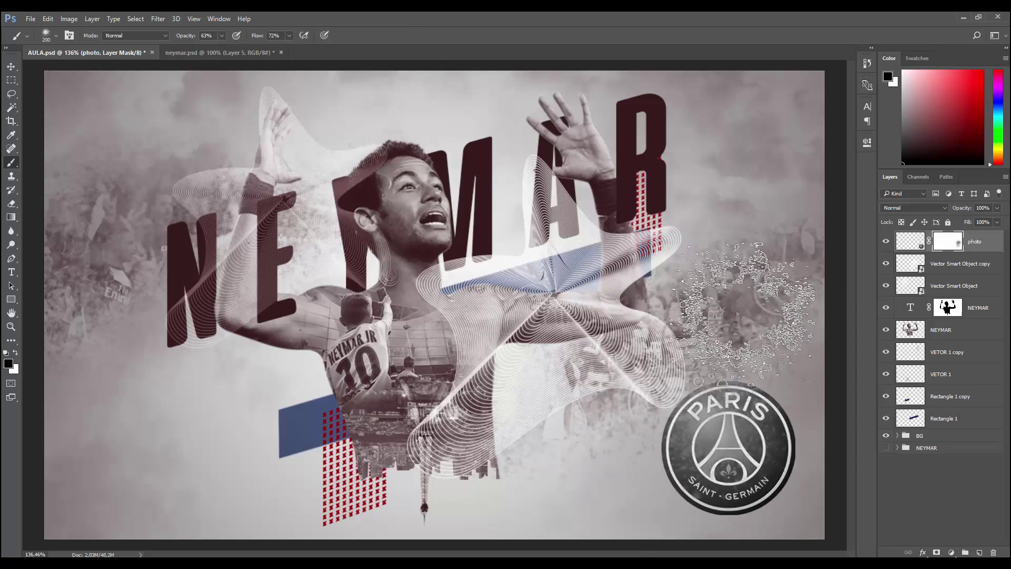
pyautogui.press('[')
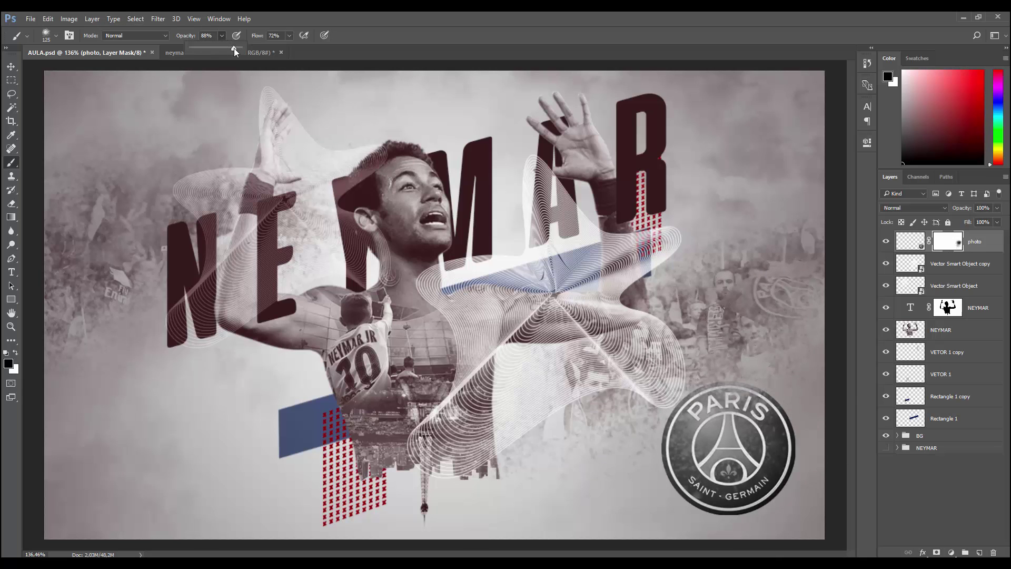
pyautogui.click(727, 376)
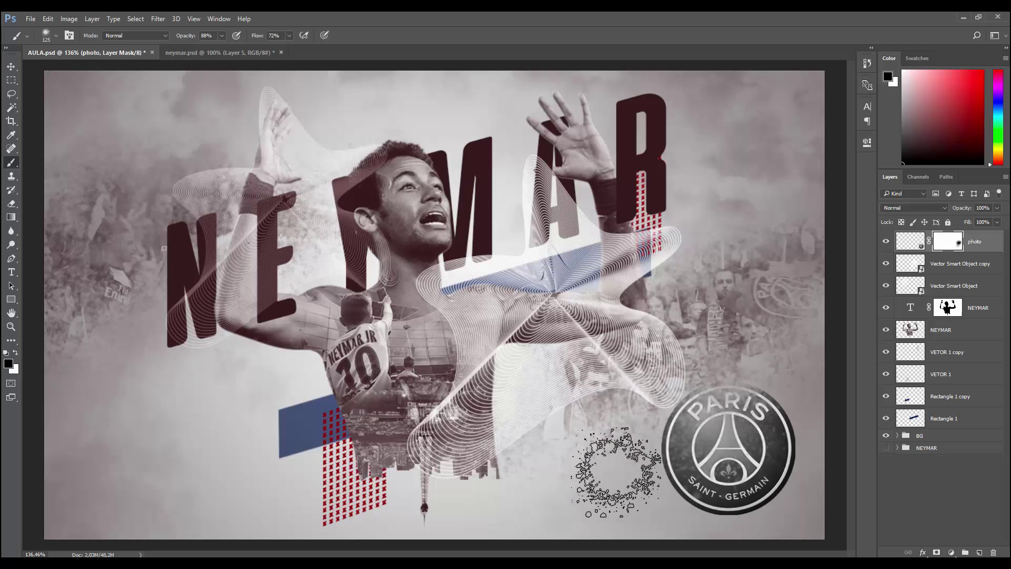
pyautogui.moveTo(616, 472)
pyautogui.mouseDown()
pyautogui.moveTo(653, 450)
pyautogui.moveTo(644, 490)
pyautogui.moveTo(595, 463)
pyautogui.moveTo(639, 432)
pyautogui.moveTo(685, 447)
pyautogui.moveTo(764, 448)
pyautogui.moveTo(779, 474)
pyautogui.moveTo(685, 498)
pyautogui.mouseUp()
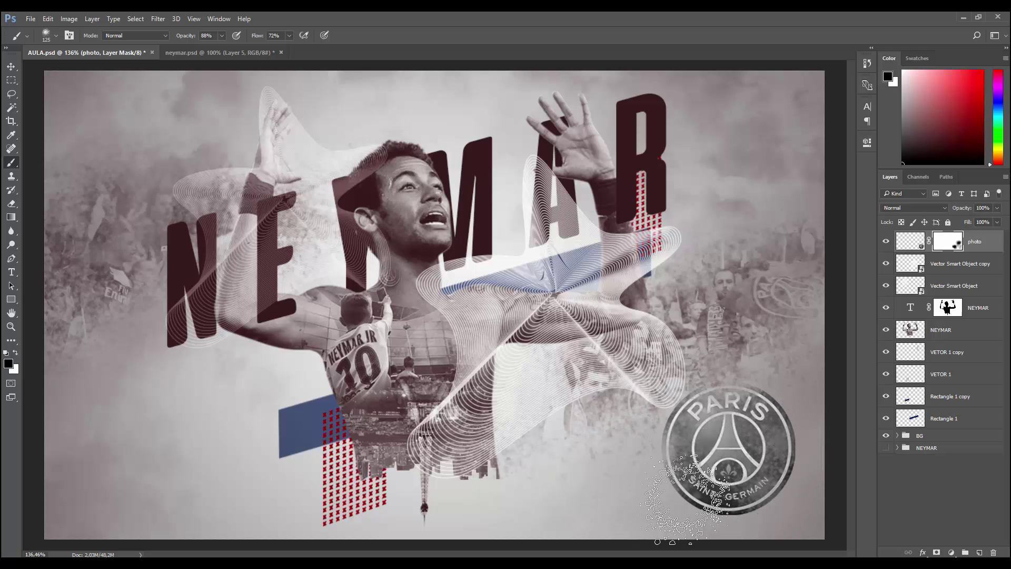
pyautogui.keyDown('alt'); pyautogui.scroll(-1, 684, 498); pyautogui.keyUp('alt')
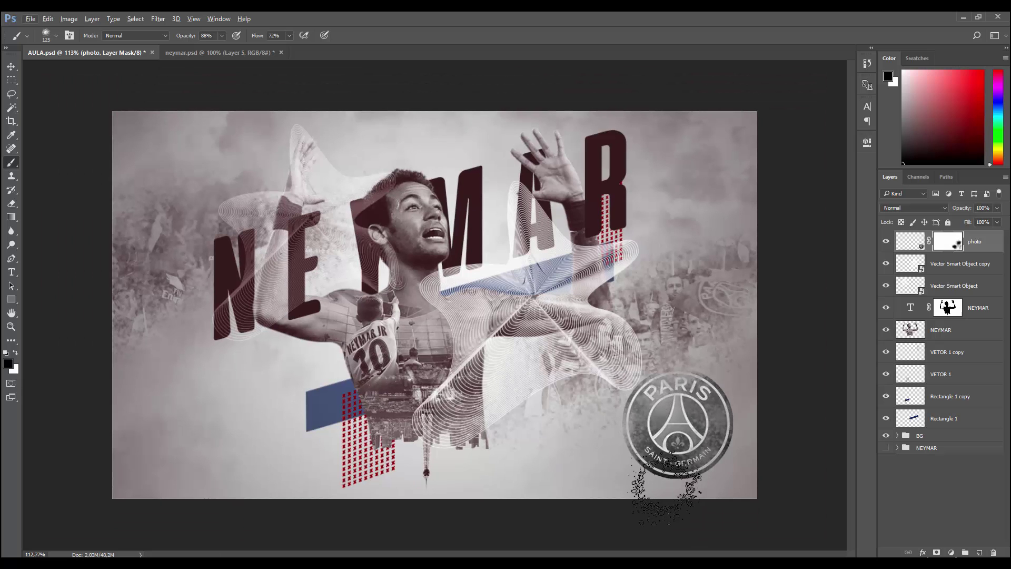
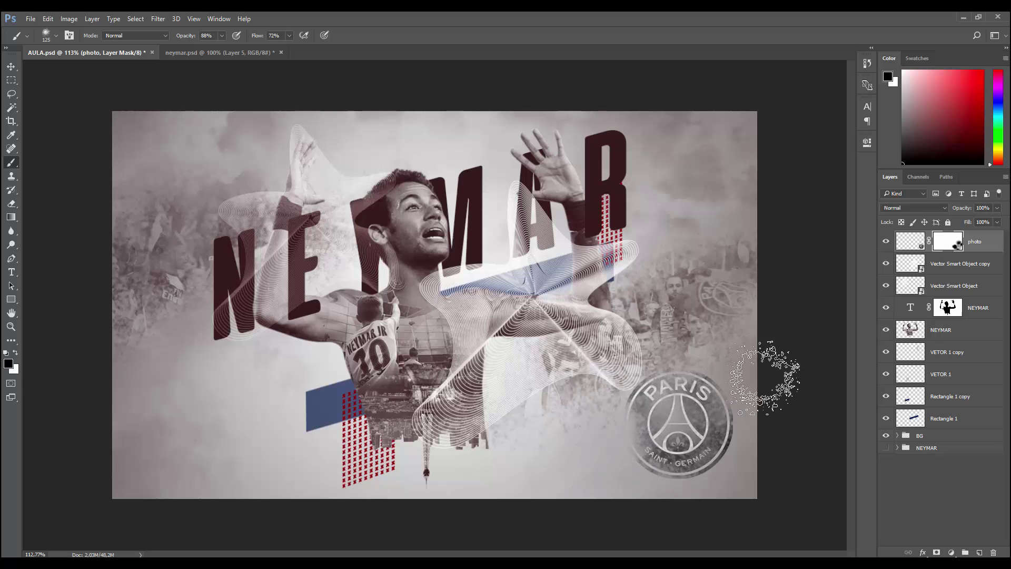
# Set the brush to 100% opacity and enlarge it to 175 px.
pyautogui.moveTo(222, 48); pyautogui.dragTo(227, 46)
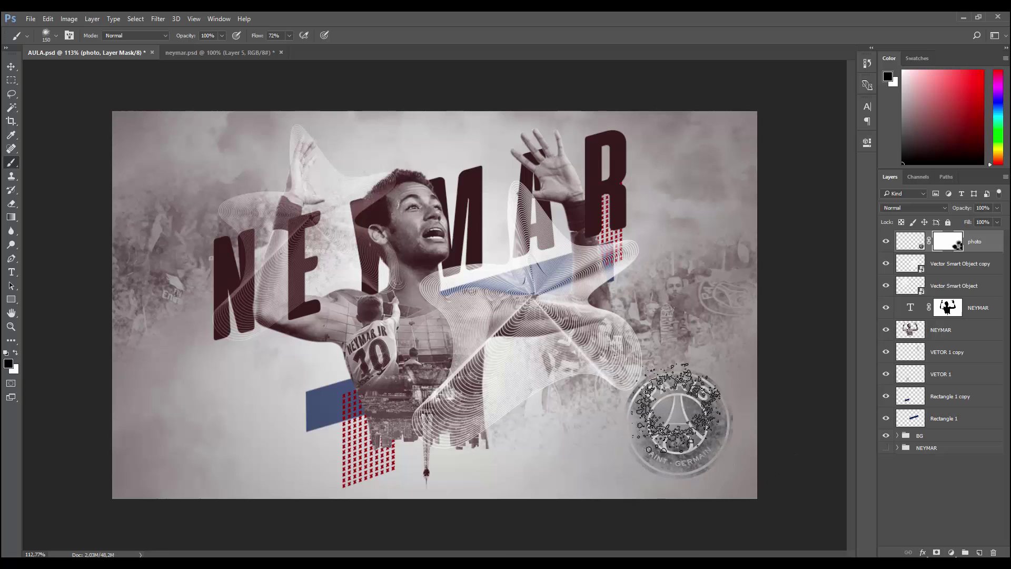
pyautogui.press(']')
pyautogui.press(']')
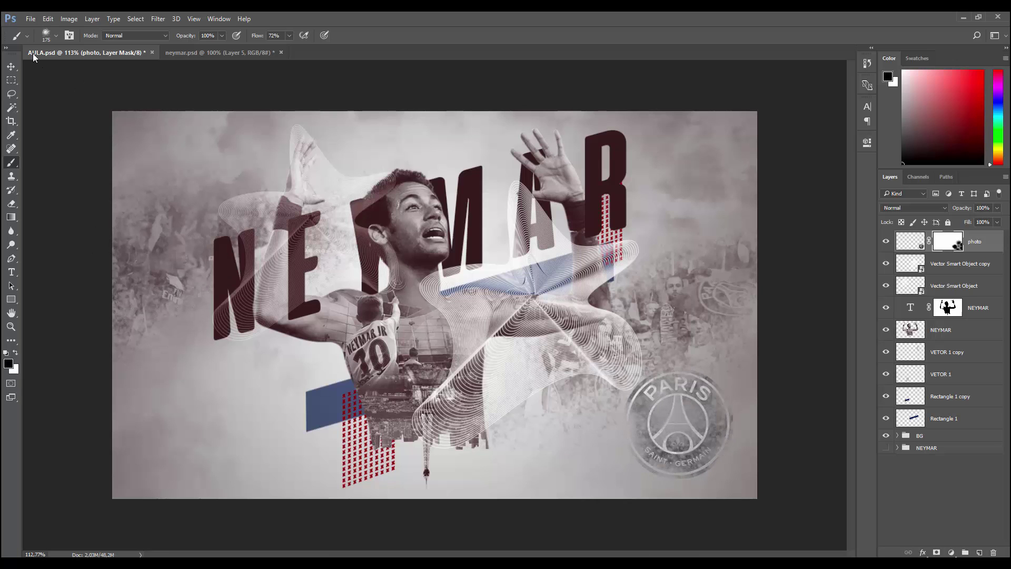
# Move the PSG crest down-right and scale it down to 79.79%.
pyautogui.click(11, 66)
pyautogui.hotkey('ctrl', '0')
pyautogui.moveTo(748, 432); pyautogui.dragTo(759, 443)
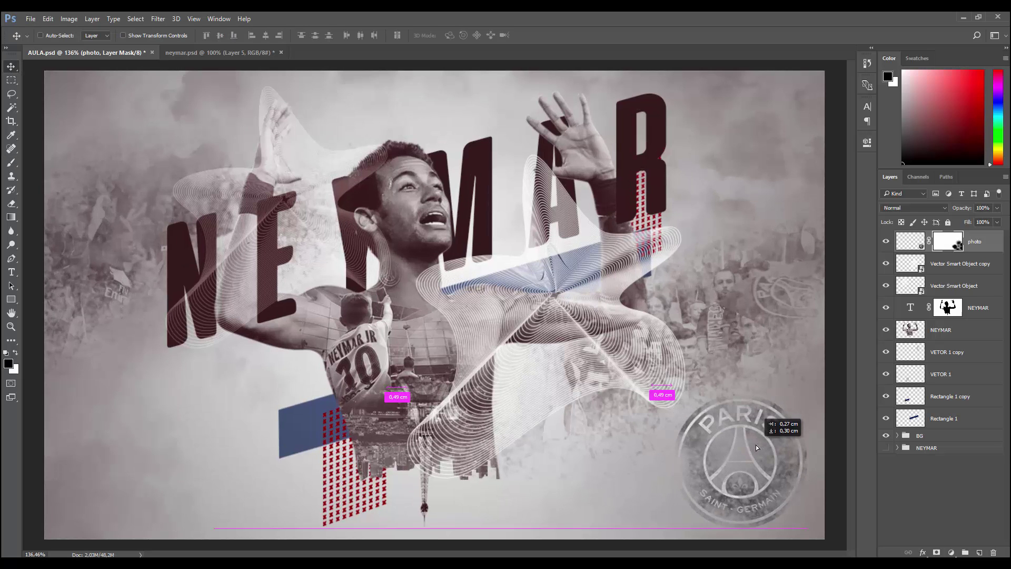
pyautogui.hotkey('ctrl', 't')
pyautogui.moveTo(807, 394); pyautogui.dragTo(794, 409)
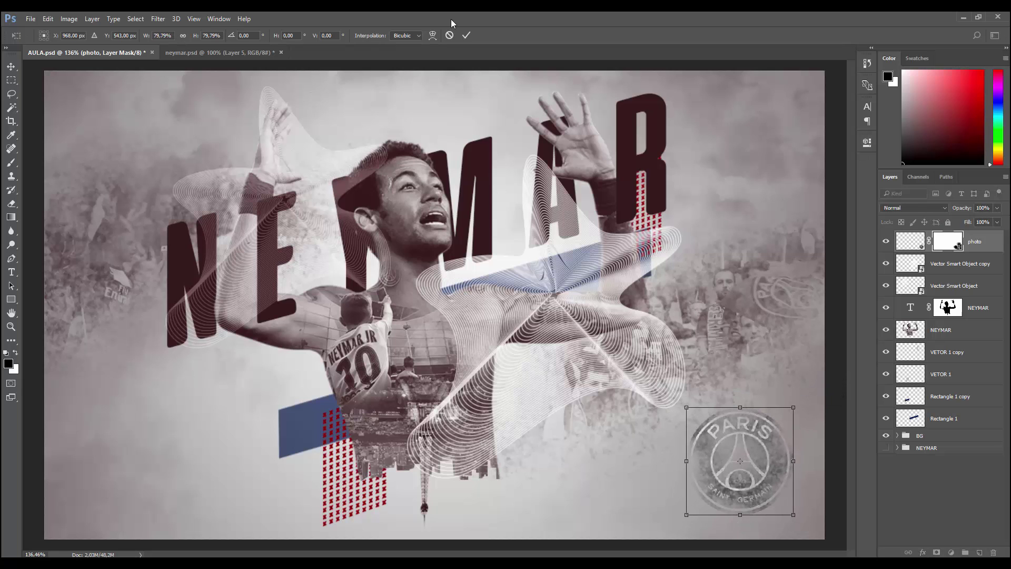
pyautogui.click(466, 35)
# Target the photo layer and nudge the crest into alignment, then slightly left.
pyautogui.scroll(-2, 416, 148)
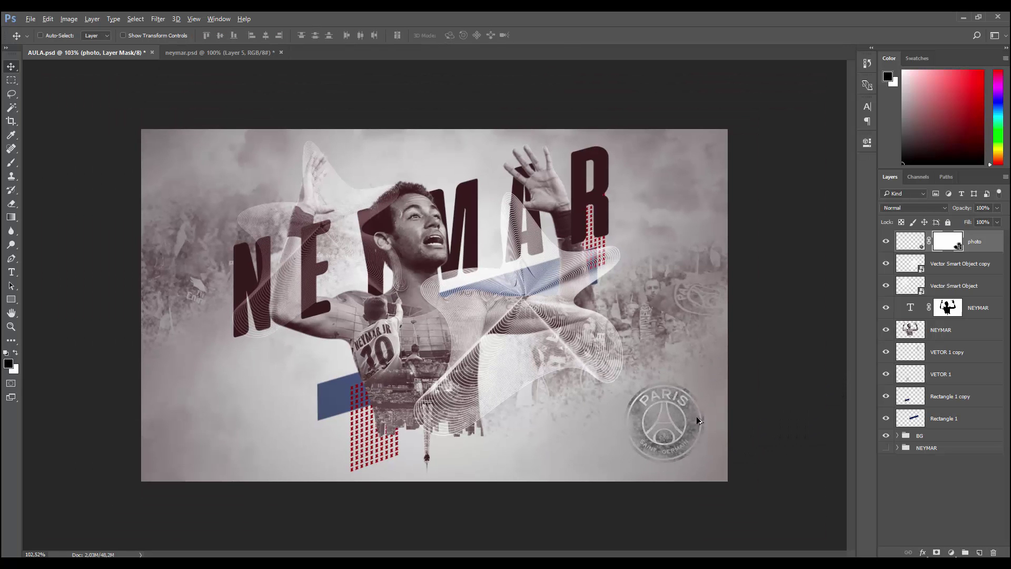
pyautogui.scroll(2, 725, 451)
pyautogui.scroll(1, 709, 446)
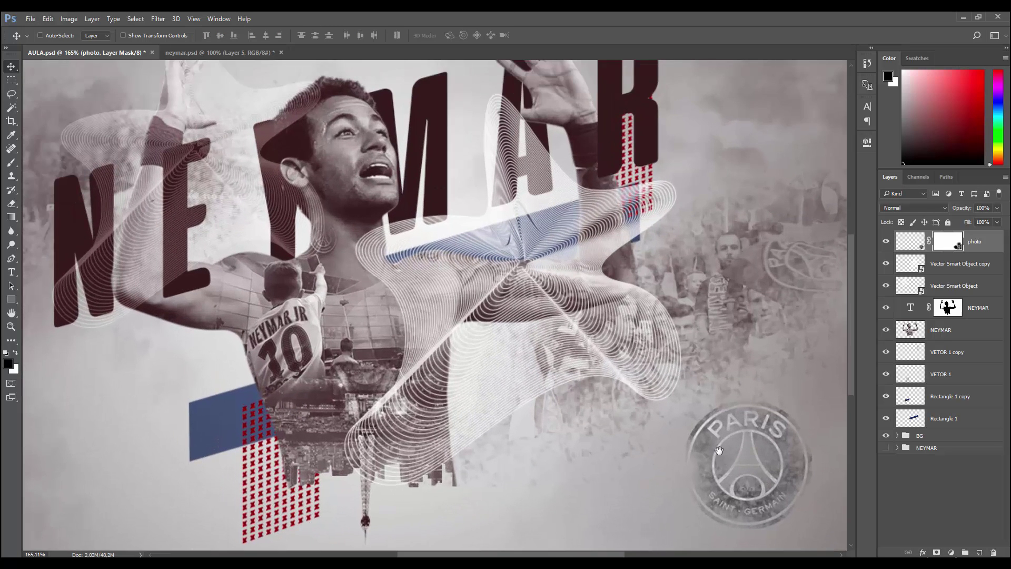
pyautogui.scroll(1, 674, 411)
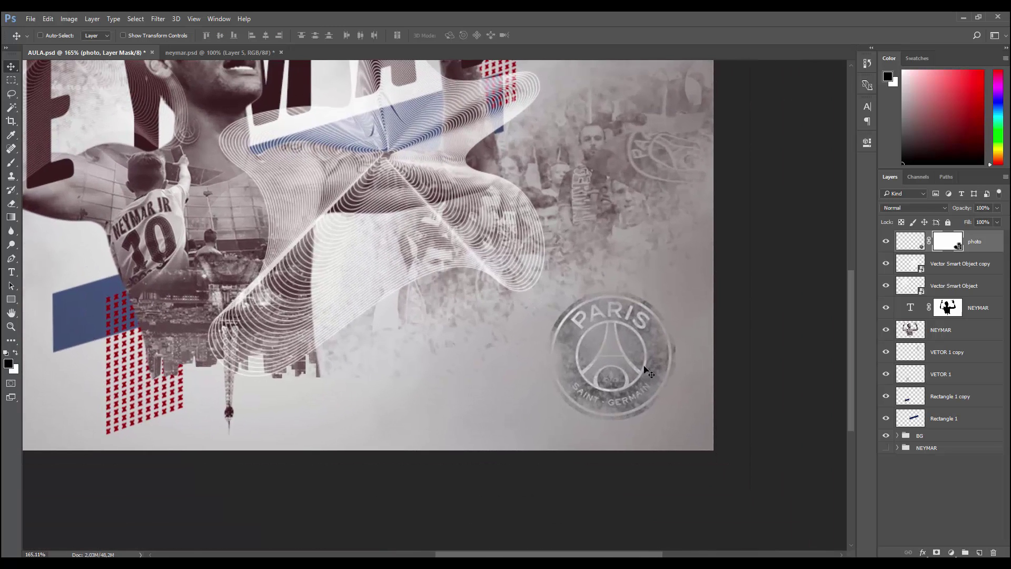
pyautogui.click(915, 243)
pyautogui.moveTo(633, 352); pyautogui.dragTo(668, 337)
pyautogui.scroll(-2, 684, 305)
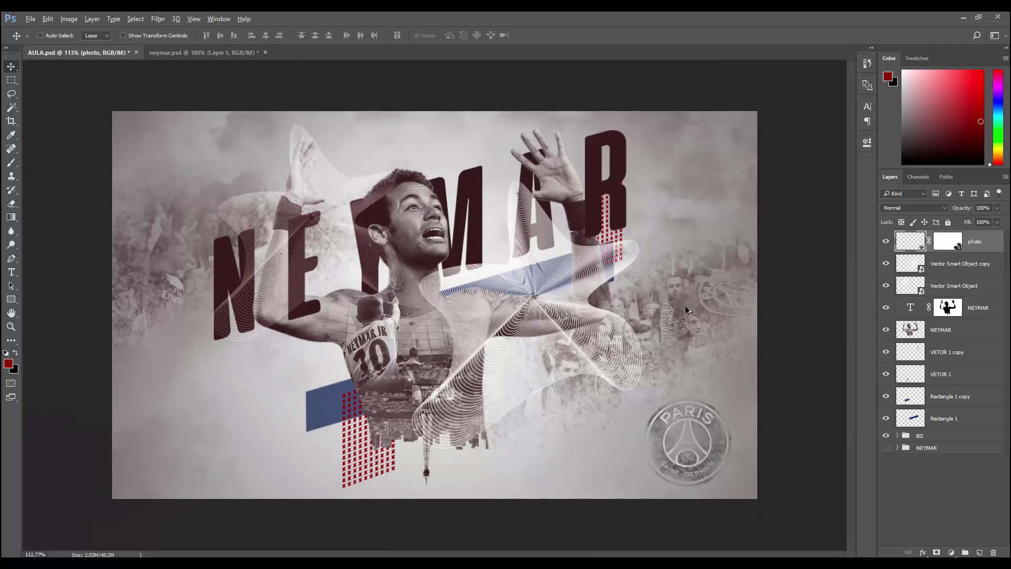
pyautogui.scroll(-1, 684, 306)
pyautogui.scroll(1, 690, 426)
pyautogui.scroll(1, 690, 429)
pyautogui.scroll(2, 721, 459)
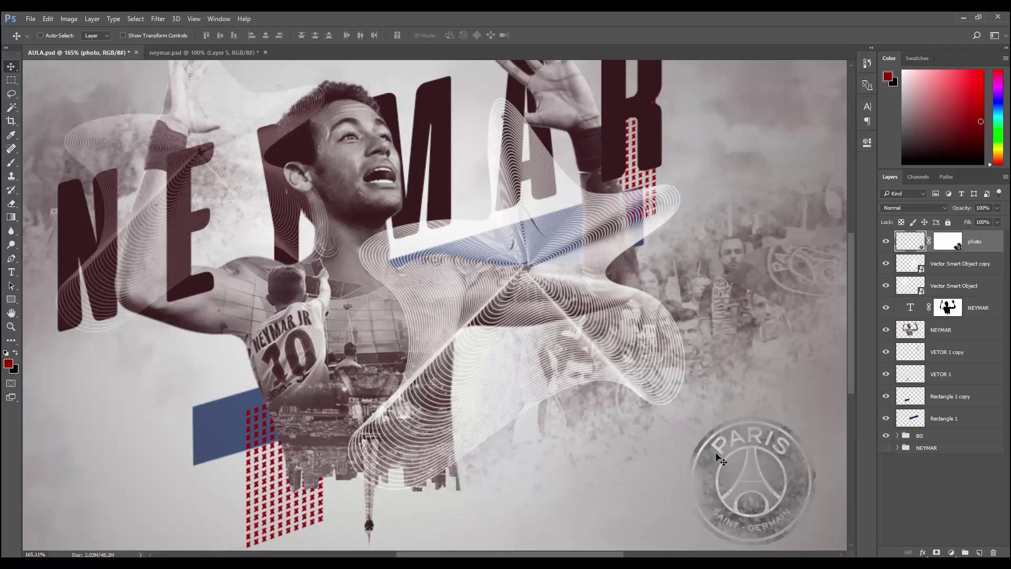
pyautogui.scroll(-2, 674, 406)
pyautogui.hscroll(2, 674, 406)
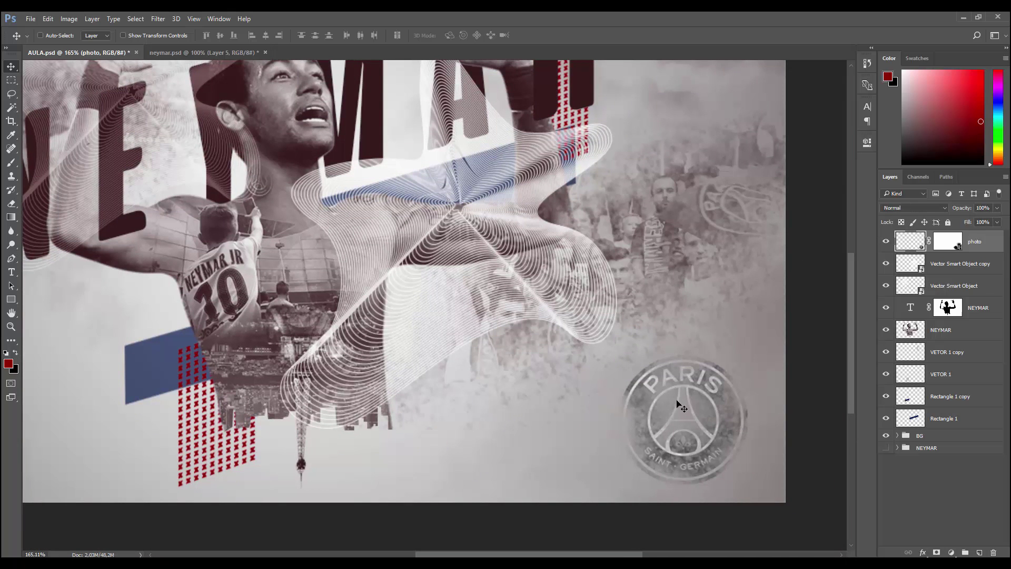
pyautogui.moveTo(691, 417); pyautogui.dragTo(690, 418)
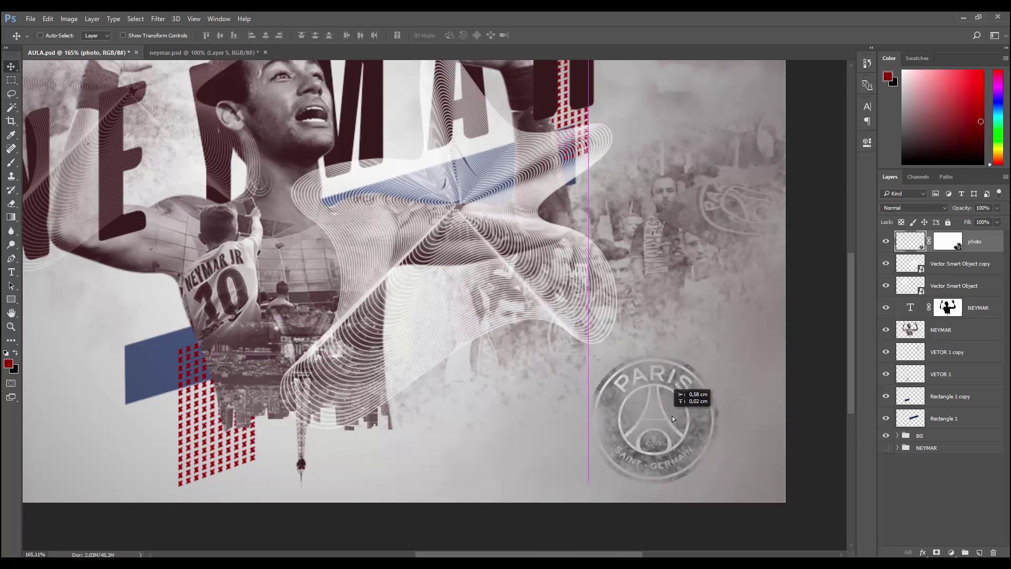
# Set the photo layer's blend mode to Overlay, after trying Multiply.
pyautogui.click(923, 208)
pyautogui.click(890, 241)
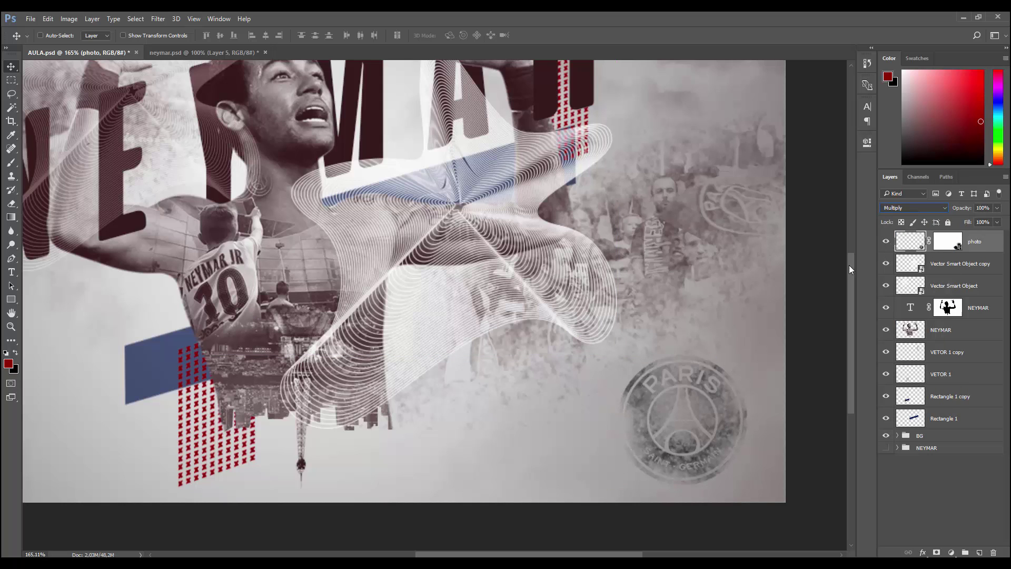
pyautogui.click(897, 209)
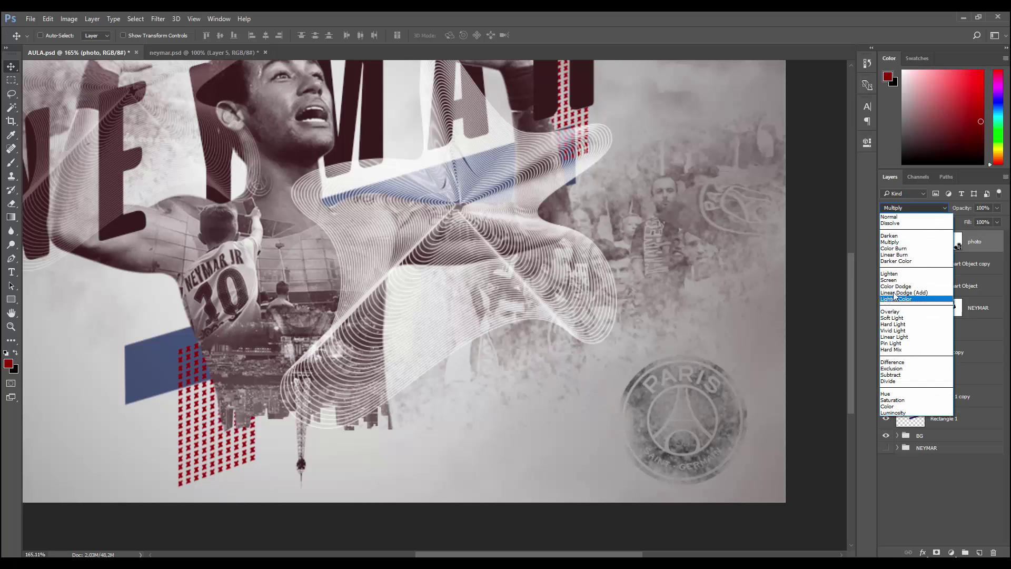
pyautogui.click(890, 312)
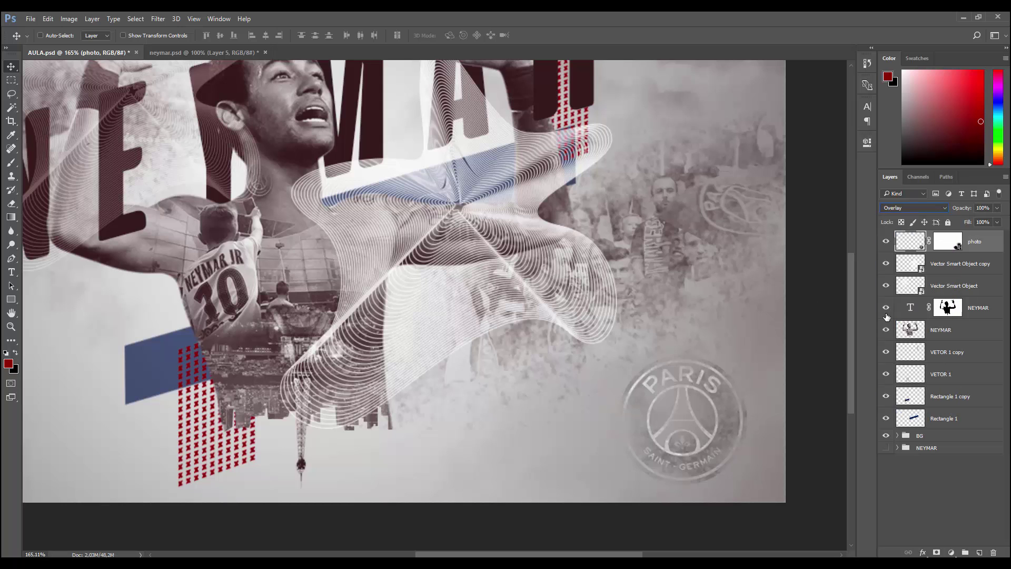
pyautogui.scroll(-2, 695, 322)
pyautogui.scroll(1, 528, 396)
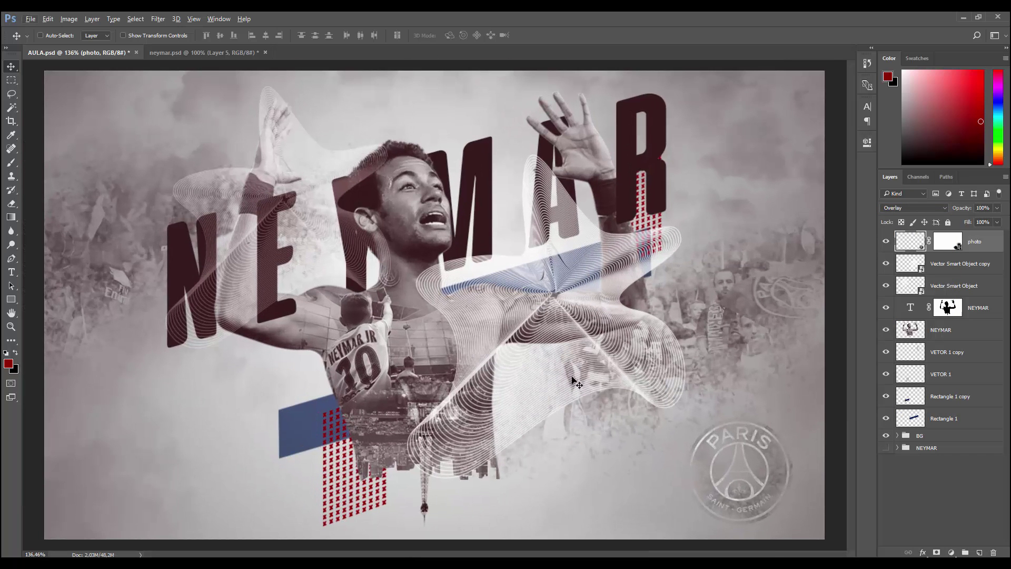
pyautogui.scroll(-1, 625, 372)
# Scale the PSG crest to 90% and move it toward the bottom-right corner.
pyautogui.hotkey('ctrl', 't')
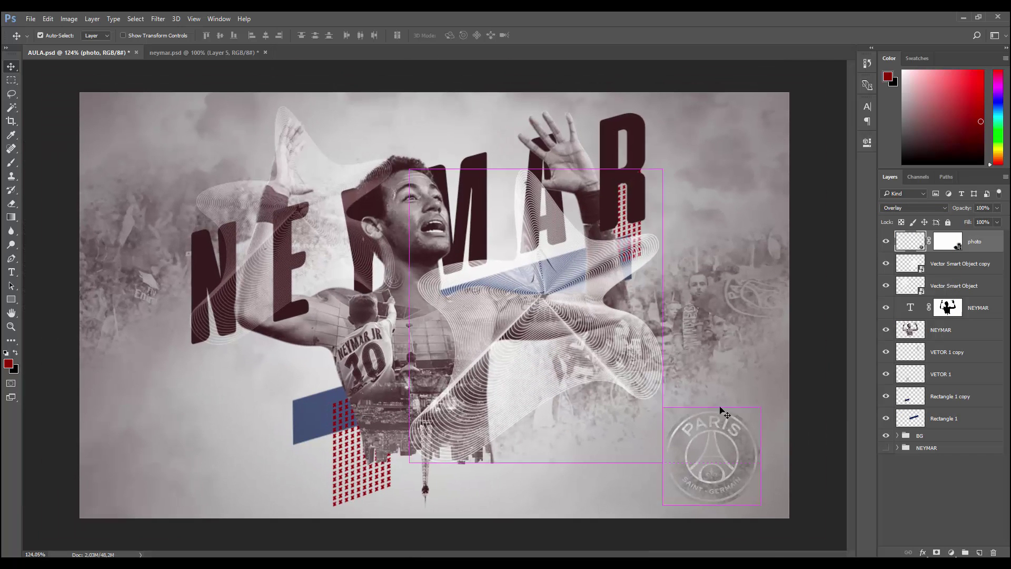
pyautogui.moveTo(761, 406); pyautogui.dragTo(756, 413)
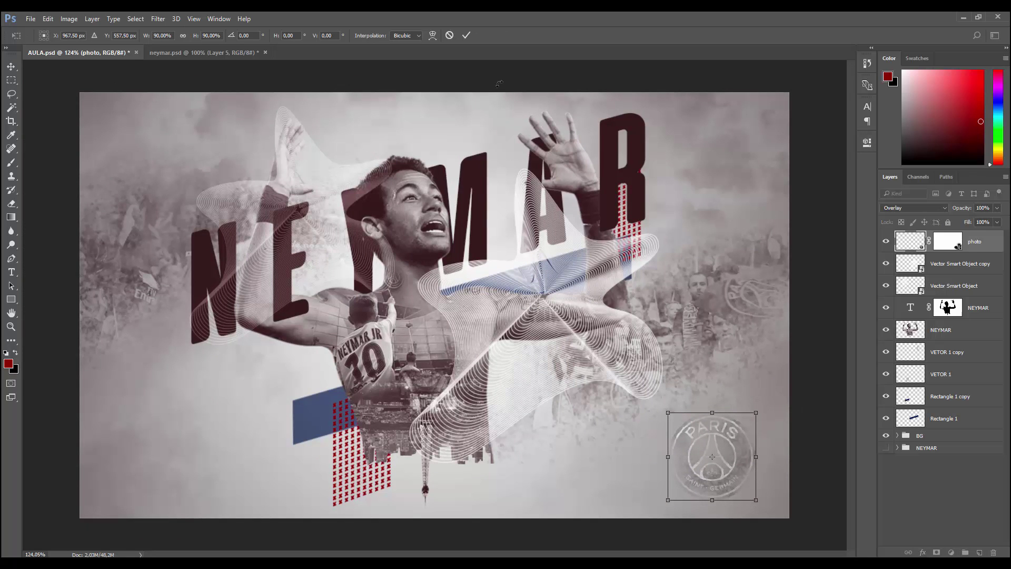
pyautogui.click(471, 34)
pyautogui.moveTo(726, 456); pyautogui.dragTo(736, 458)
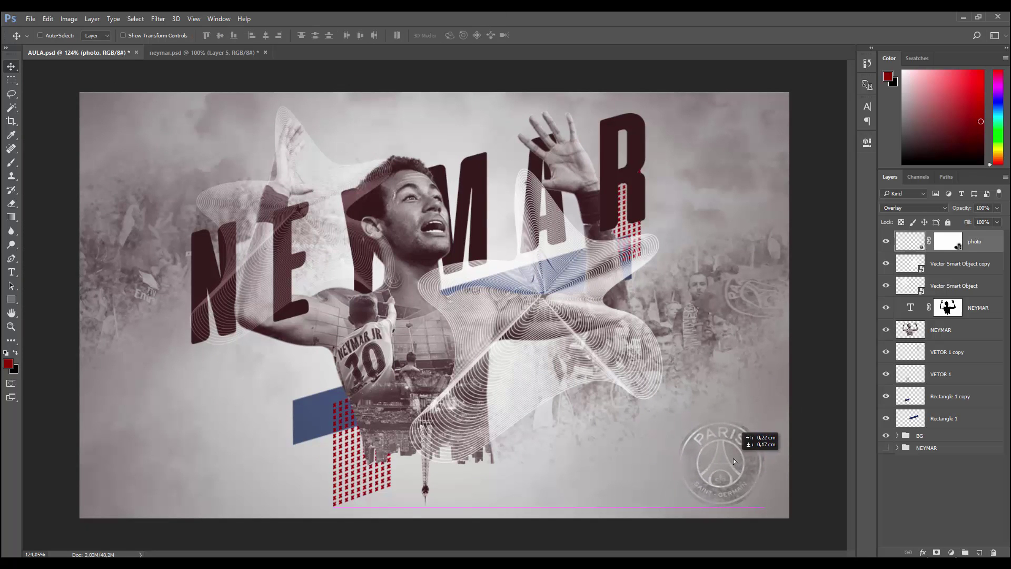
pyautogui.scroll(-2, 701, 271)
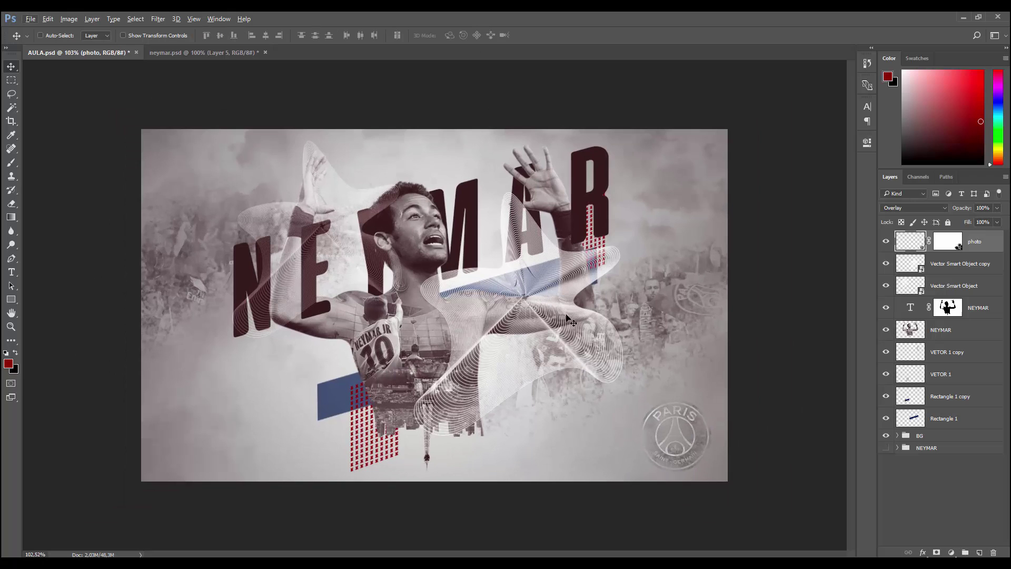
pyautogui.scroll(1, 431, 313)
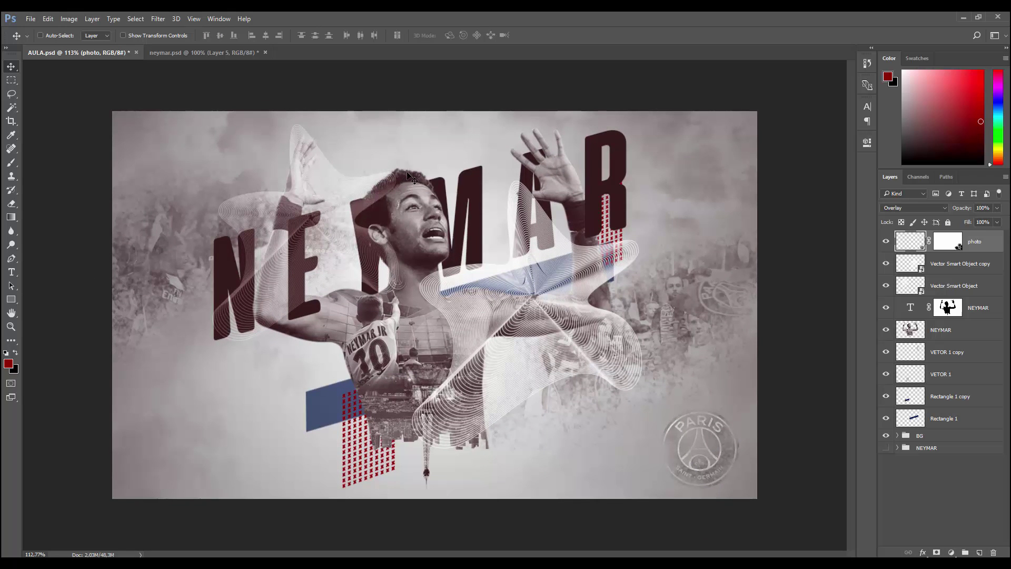
pyautogui.scroll(-1, 408, 176)
pyautogui.scroll(1, 288, 245)
pyautogui.scroll(-1, 630, 294)
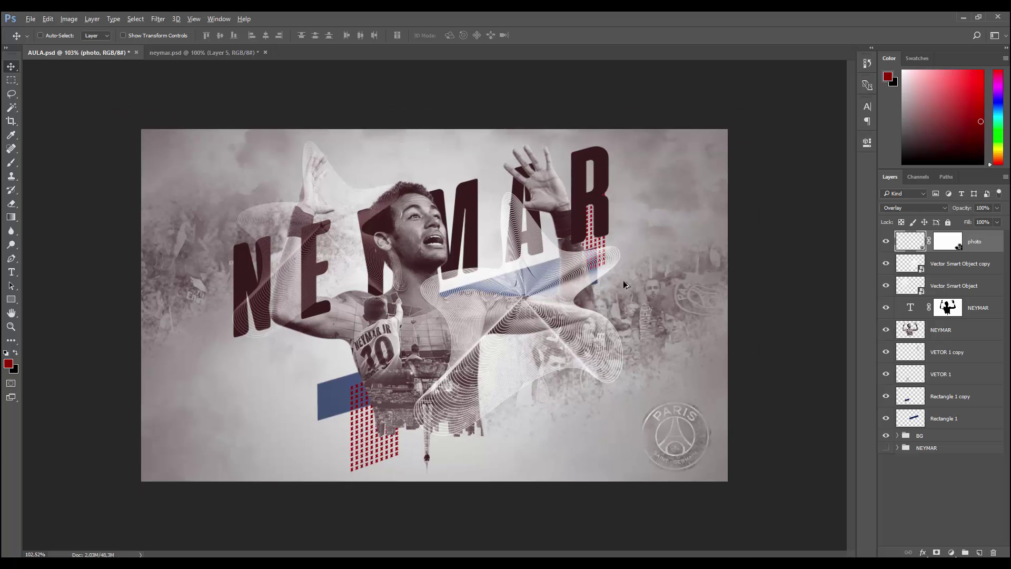
pyautogui.scroll(1, 623, 280)
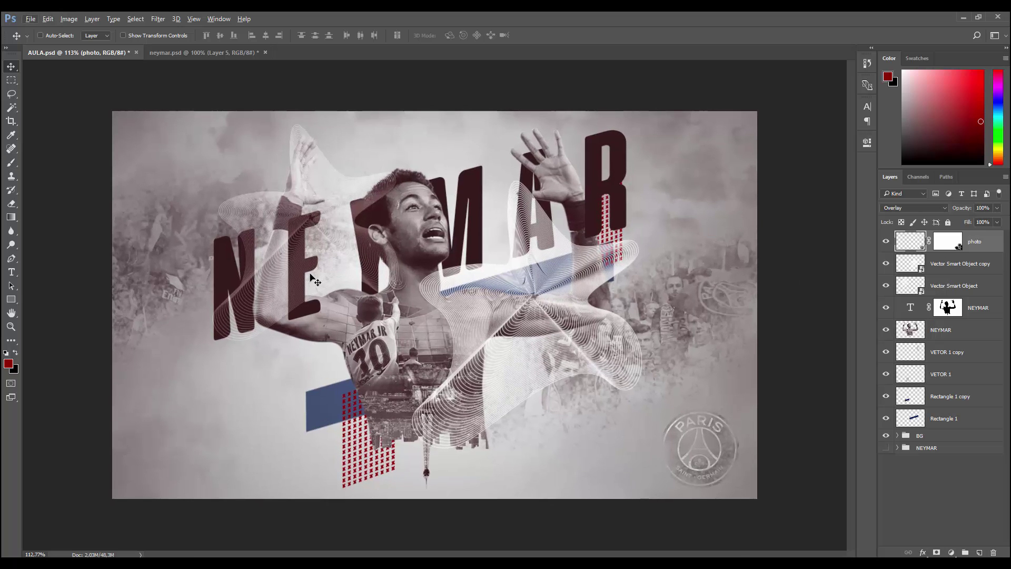
pyautogui.scroll(1, 234, 251)
# Try a bristle brush tip across the head, then undo the strokes.
pyautogui.press('b')
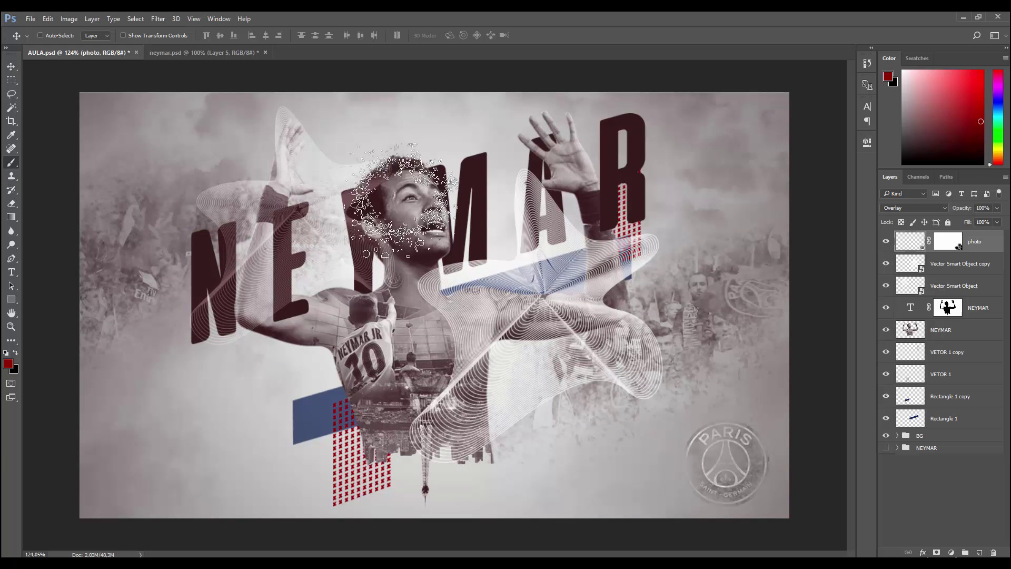
pyautogui.rightClick(496, 282)
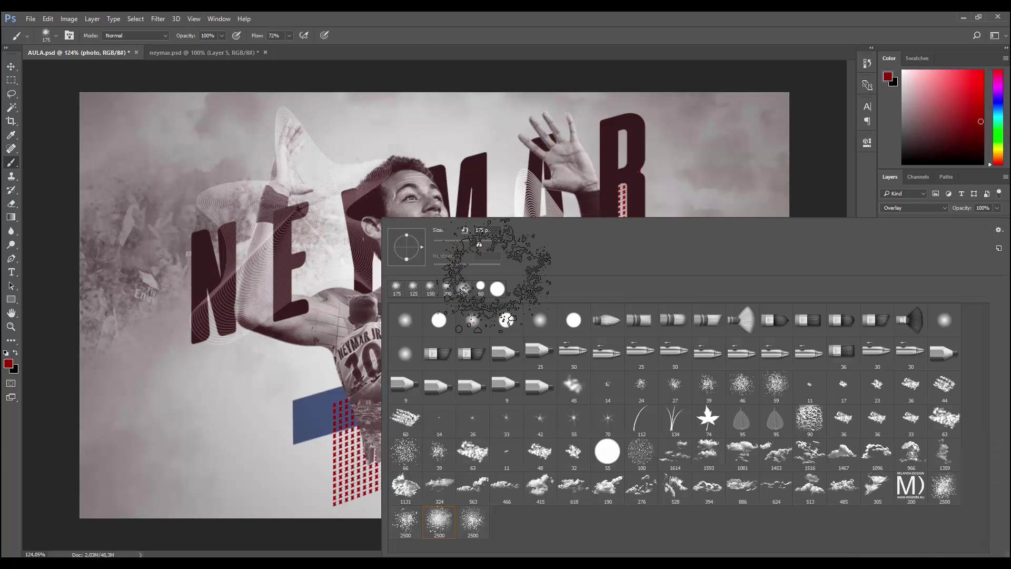
pyautogui.click(819, 318)
pyautogui.moveTo(417, 142)
pyautogui.mouseDown()
pyautogui.moveTo(322, 147)
pyautogui.moveTo(309, 158)
pyautogui.mouseUp()
pyautogui.hotkey('ctrl', 'z')
pyautogui.moveTo(534, 158); pyautogui.dragTo(308, 174)
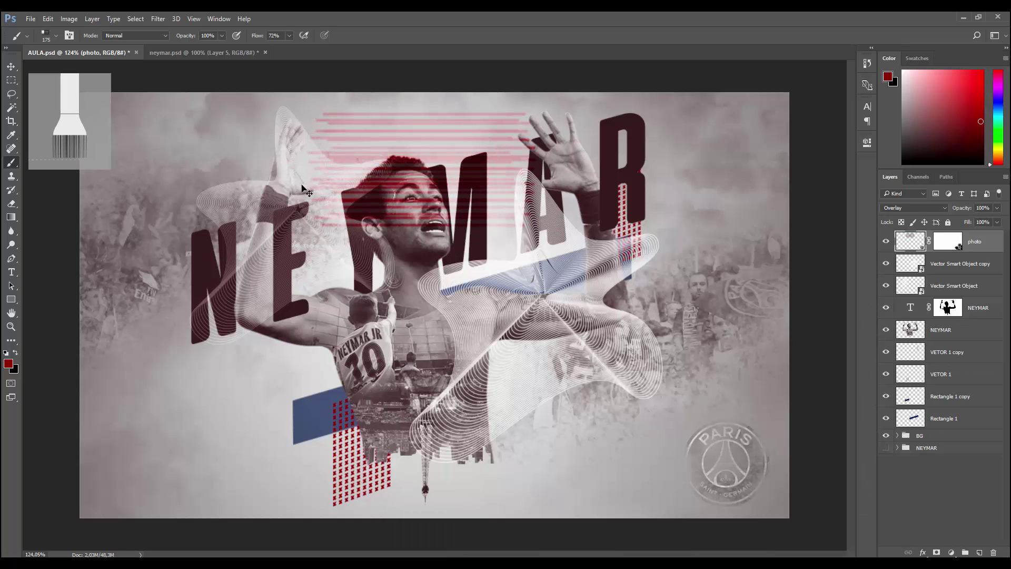
pyautogui.hotkey('ctrl', 'z')
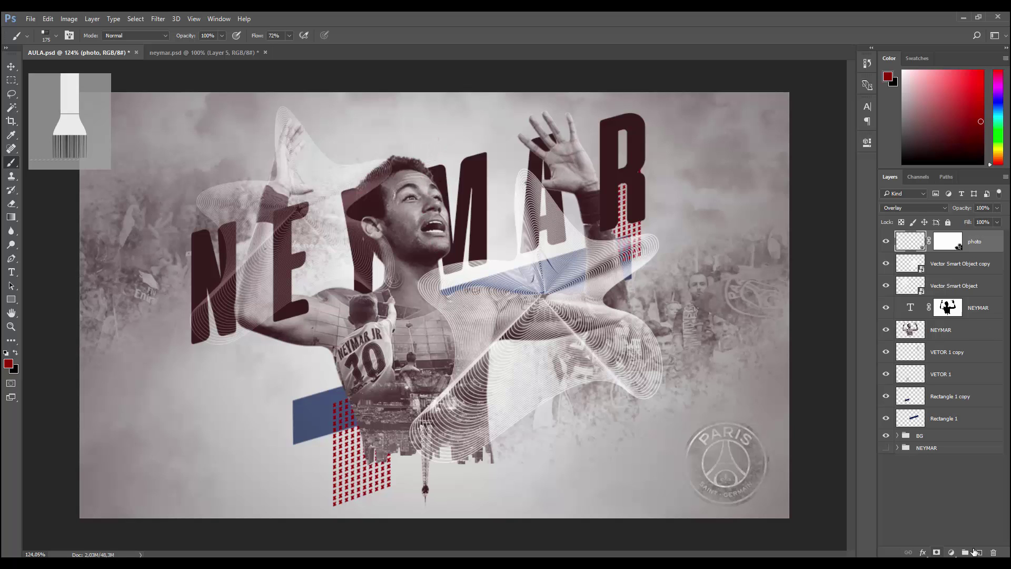
# Add a new layer, raise brush flow to full, and sample the N's dark maroon.
pyautogui.click(979, 553)
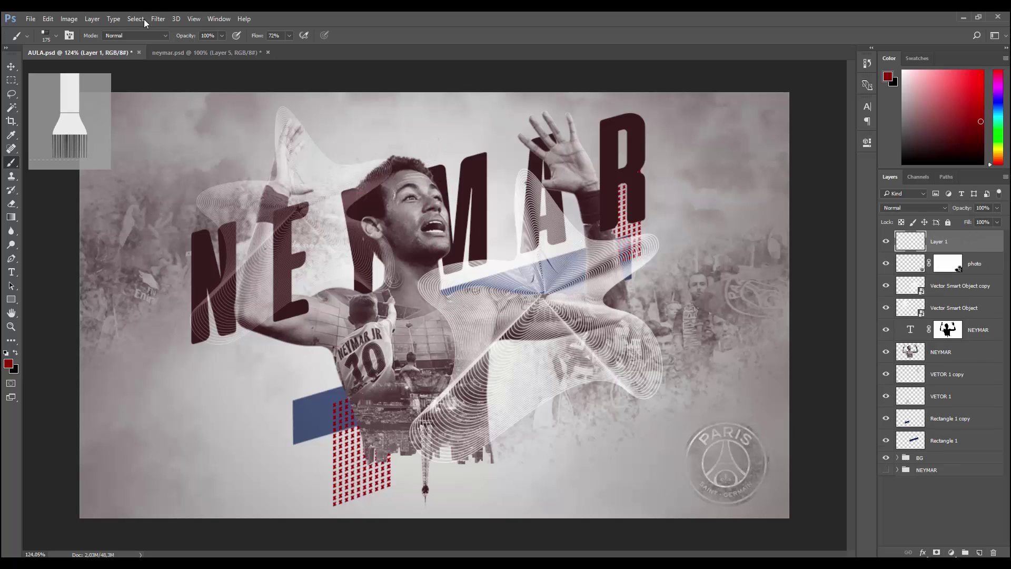
pyautogui.click(289, 35)
pyautogui.moveTo(290, 47); pyautogui.dragTo(305, 47)
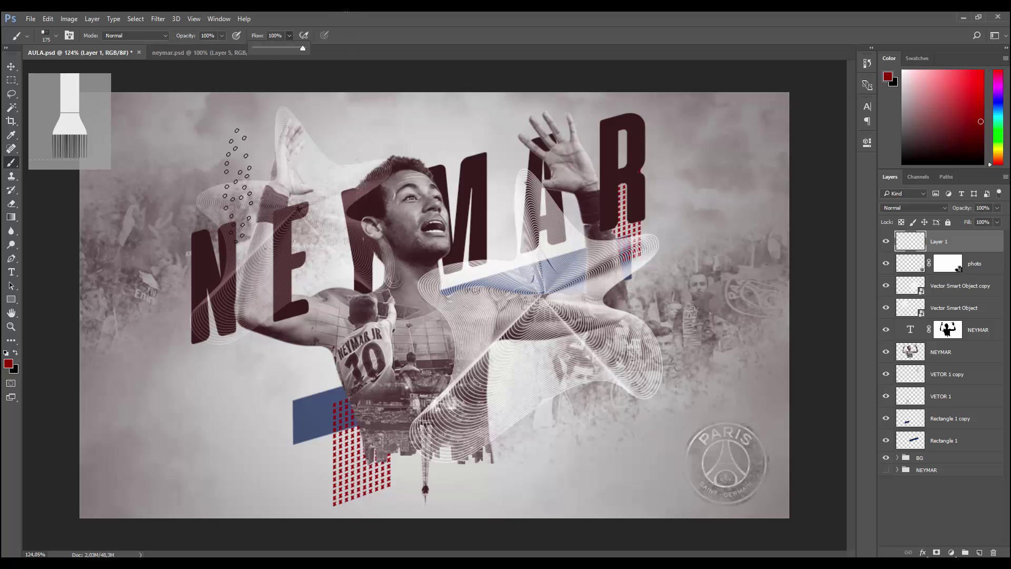
pyautogui.keyDown('alt'); pyautogui.click(204, 246); pyautogui.keyUp('alt')
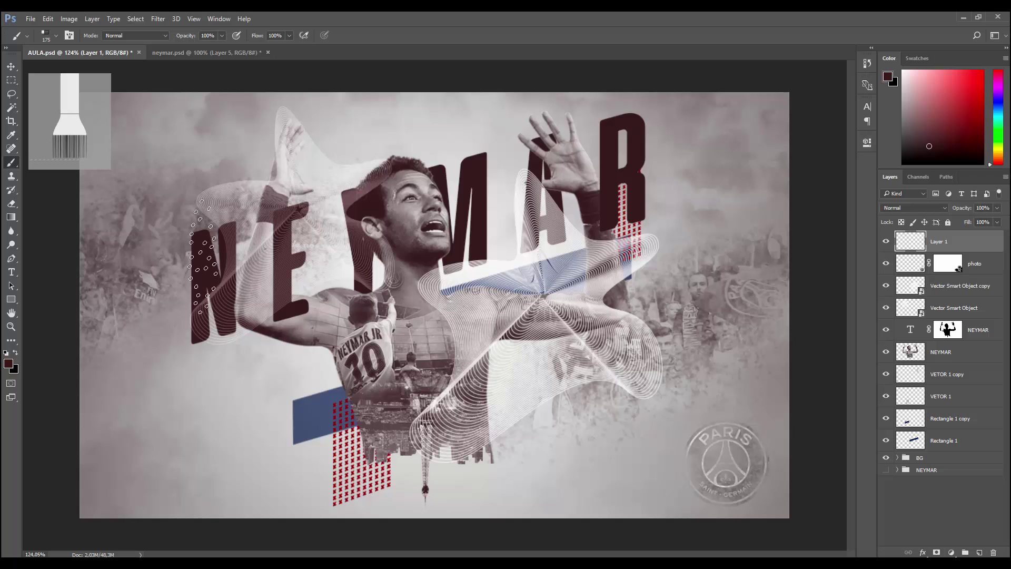
pyautogui.moveTo(203, 257); pyautogui.dragTo(296, 264)
pyautogui.moveTo(240, 428)
pyautogui.mouseDown()
pyautogui.moveTo(211, 405)
pyautogui.moveTo(225, 397)
pyautogui.mouseUp()
# Stamp a trail of dark scattered dots below the N with a 250 px brush.
pyautogui.press(']')
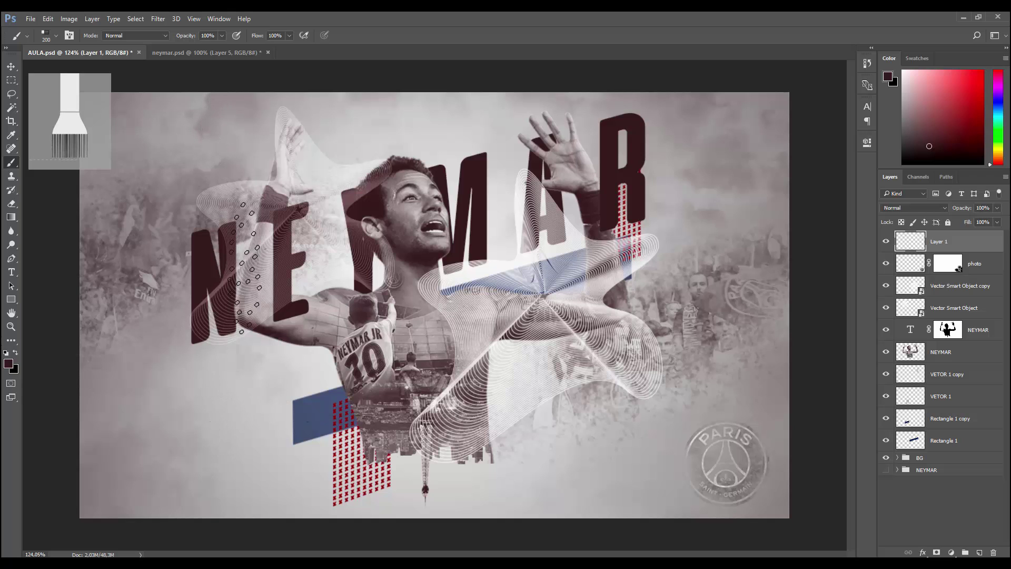
pyautogui.click(238, 402)
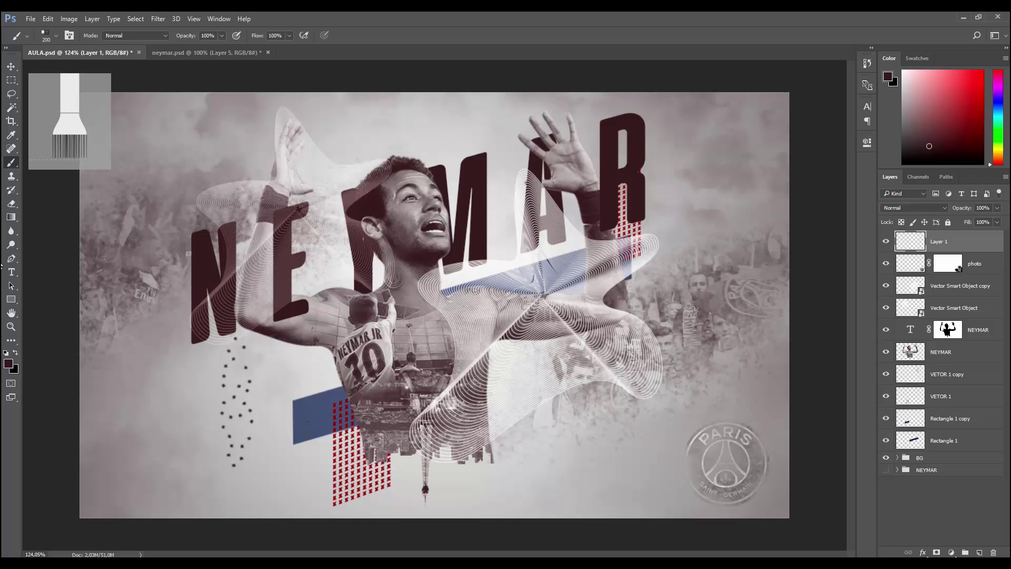
pyautogui.hotkey('ctrl', 'z')
pyautogui.press(']')
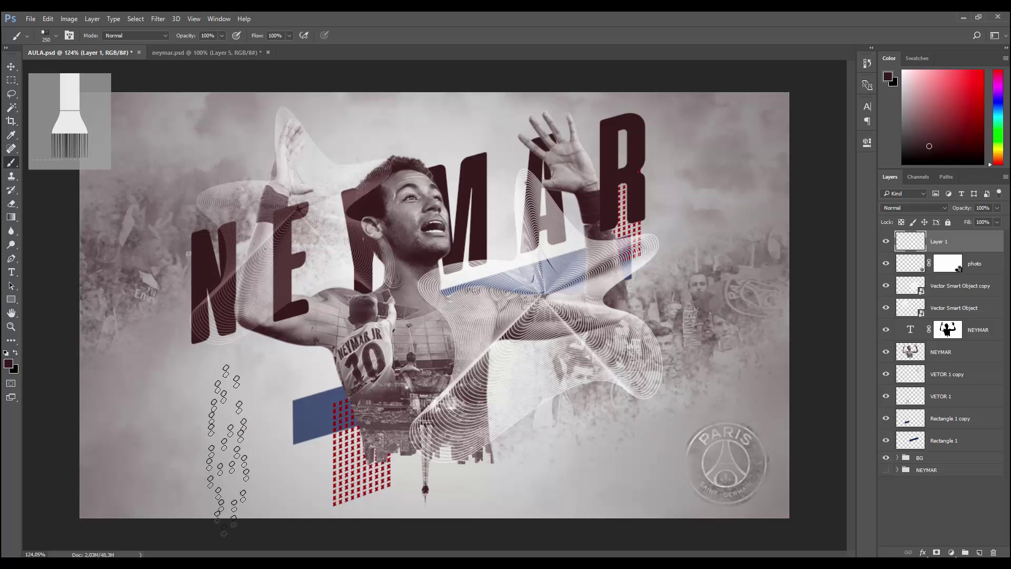
pyautogui.click(228, 426)
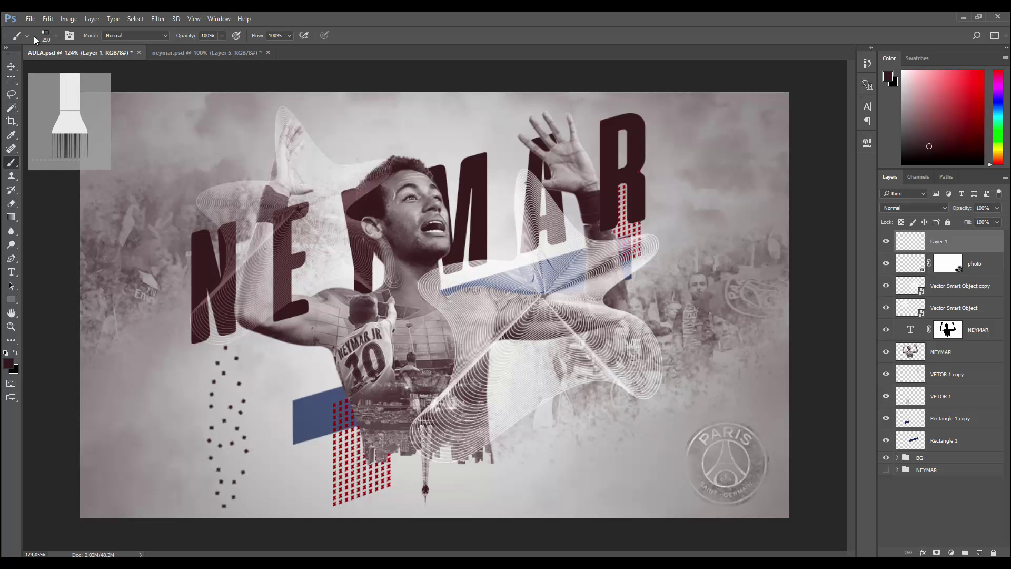
# Scale the dot trail down into a slimmer vertical column.
pyautogui.click(11, 67)
pyautogui.hotkey('ctrl', 't')
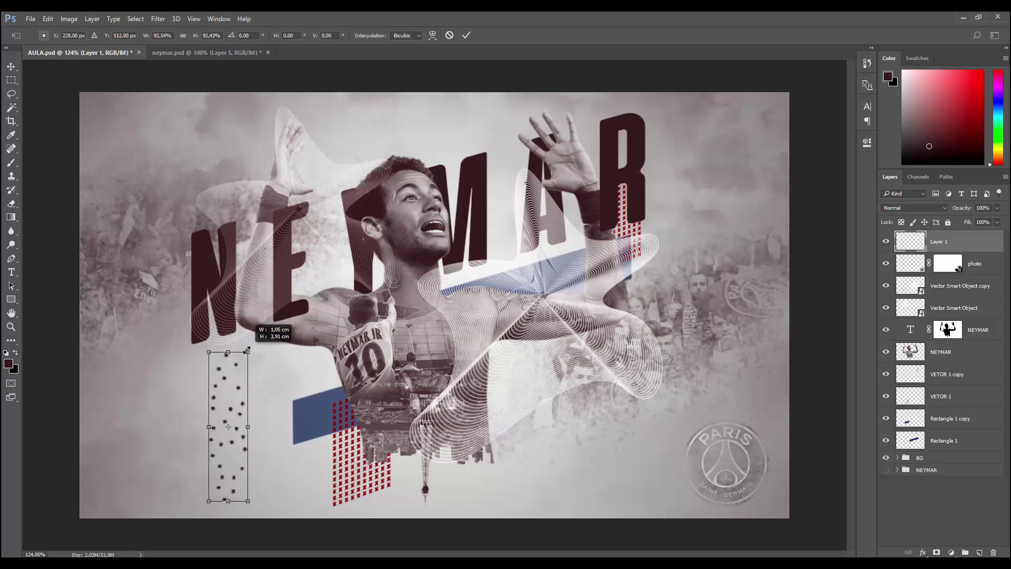
pyautogui.moveTo(255, 345); pyautogui.dragTo(248, 380)
pyautogui.click(466, 36)
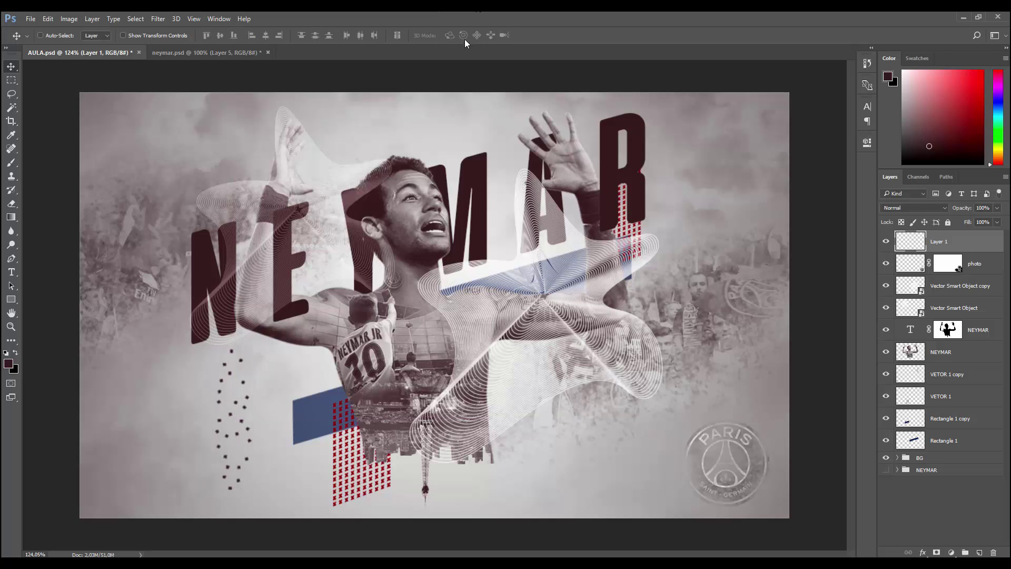
# Rename the dots layer WIND and motion-blur it diagonally into streaks.
pyautogui.doubleClick(940, 242)
pyautogui.write('WIND')
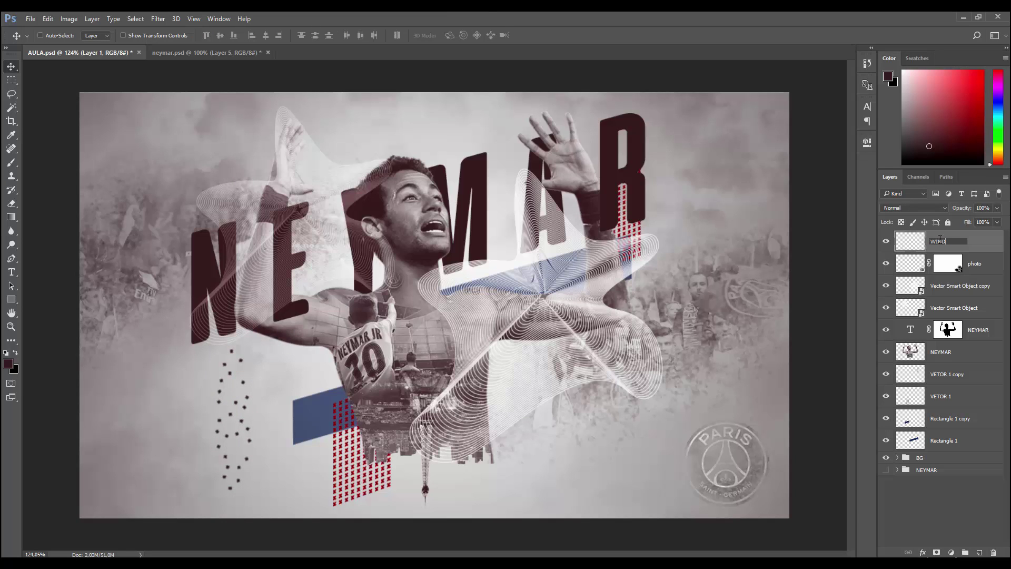
pyautogui.press('Return')
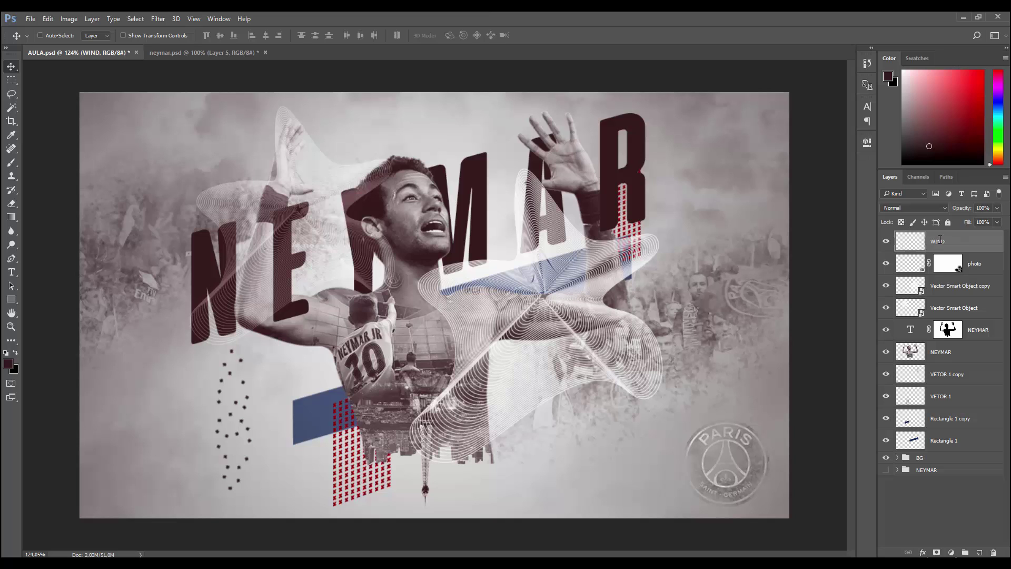
pyautogui.click(157, 19)
pyautogui.moveTo(181, 135)
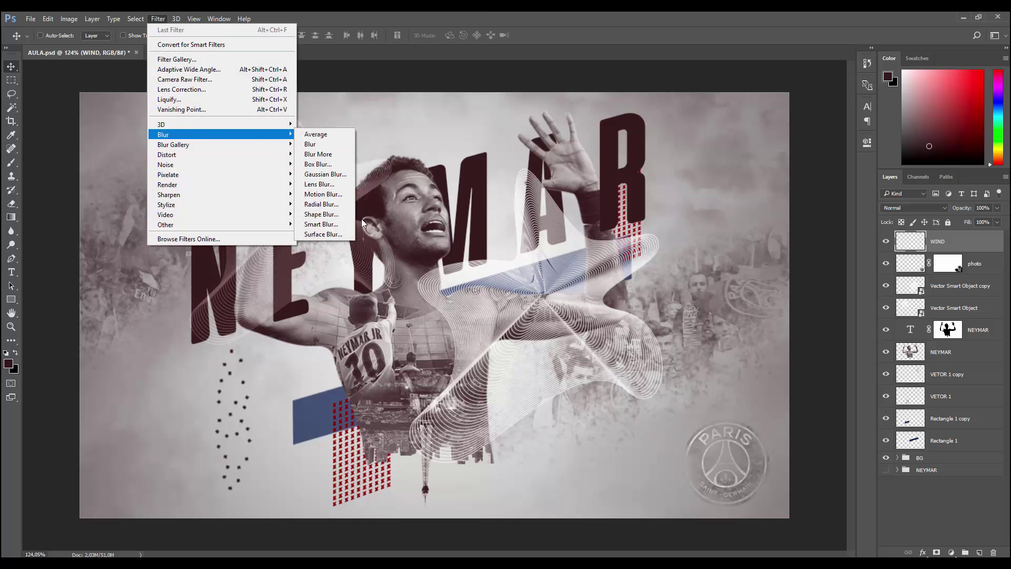
pyautogui.click(330, 200)
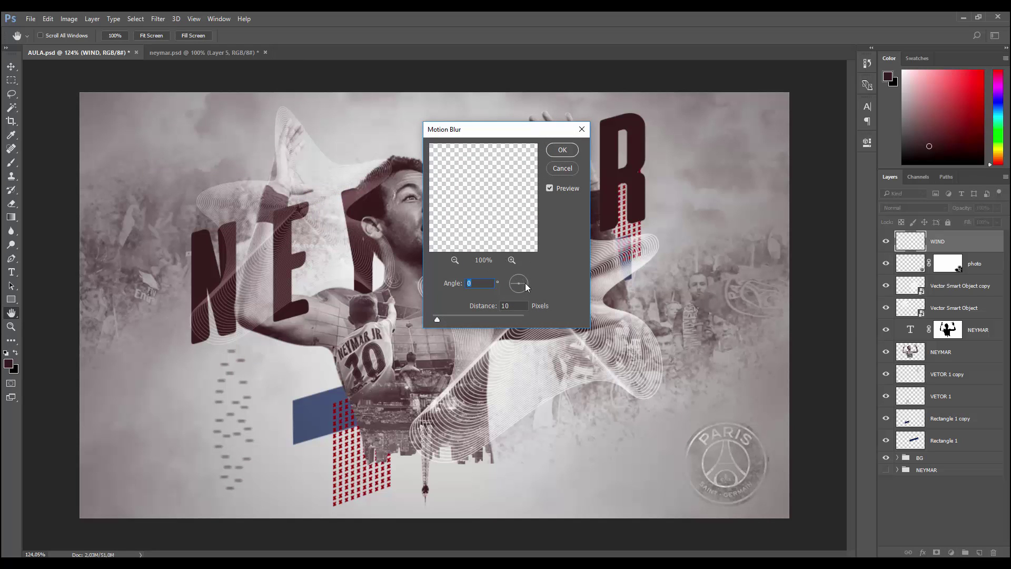
pyautogui.moveTo(526, 283); pyautogui.dragTo(526, 280)
pyautogui.moveTo(438, 320); pyautogui.dragTo(462, 319)
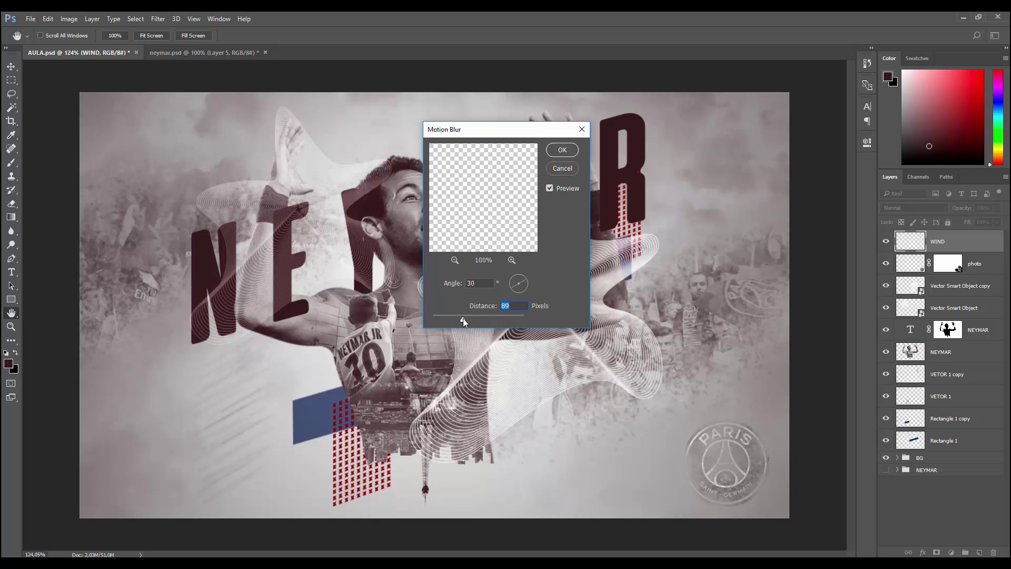
pyautogui.click(562, 150)
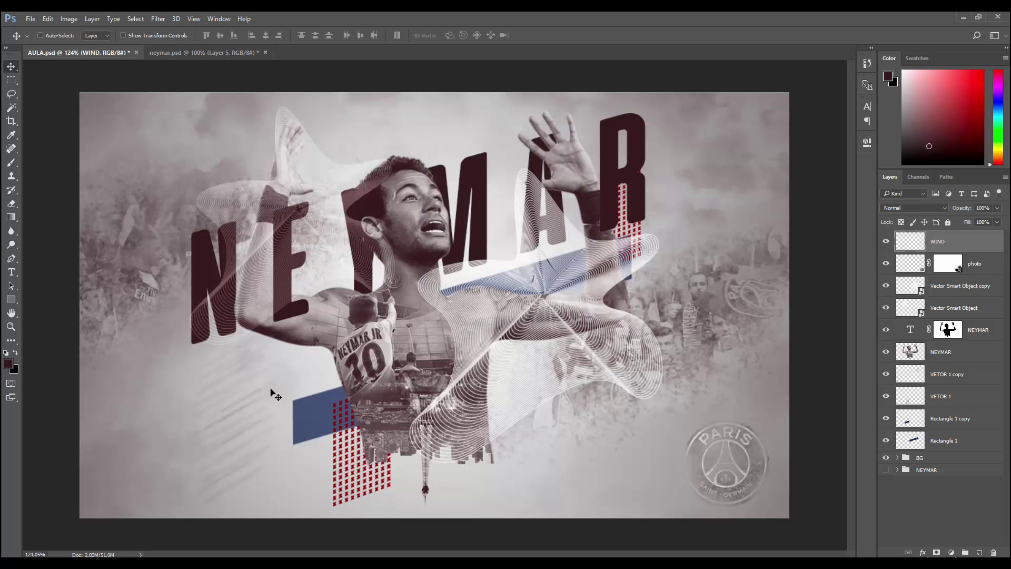
# Make two copies of the streaks, merge all three, and move it below NEYMAR.
pyautogui.press('ctrl')
pyautogui.moveTo(285, 393); pyautogui.dragTo(237, 400)
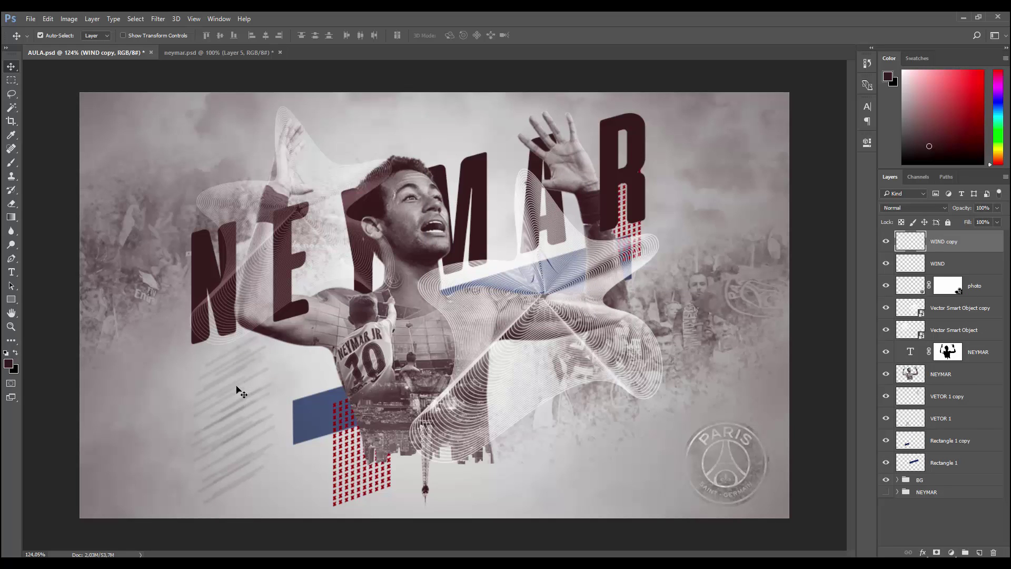
pyautogui.hotkey('ctrl', 'j')
pyautogui.keyDown('shift'); pyautogui.click(964, 292); pyautogui.keyUp('shift')
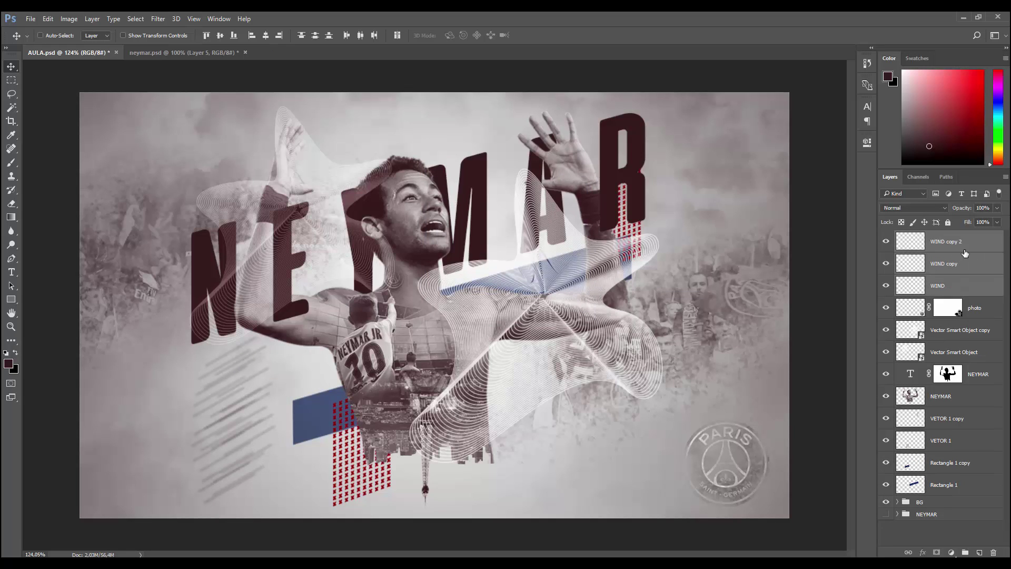
pyautogui.hotkey('ctrl', 'e')
pyautogui.moveTo(248, 408)
pyautogui.mouseDown()
pyautogui.moveTo(311, 344)
pyautogui.moveTo(316, 350)
pyautogui.mouseUp()
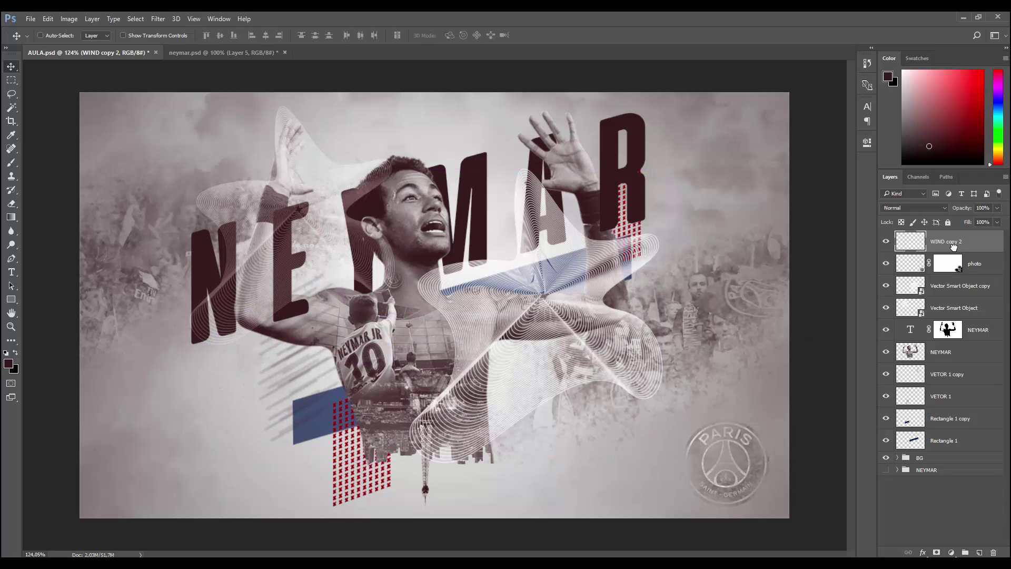
pyautogui.moveTo(953, 246); pyautogui.dragTo(961, 363)
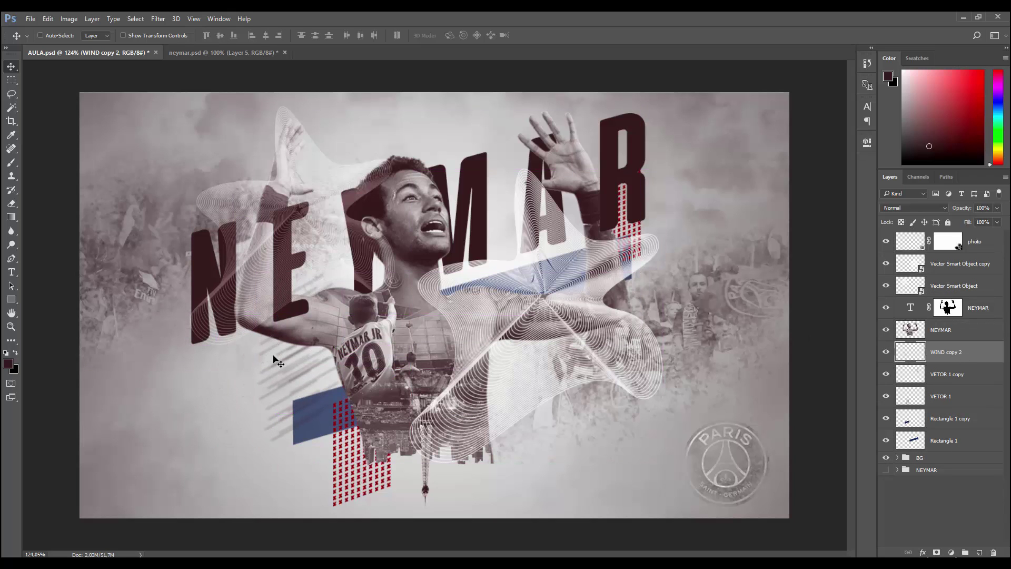
# Shrink the wind streaks and place them over the A.
pyautogui.hotkey('ctrl', 't')
pyautogui.moveTo(360, 267); pyautogui.dragTo(316, 299)
pyautogui.moveTo(312, 366)
pyautogui.mouseDown()
pyautogui.moveTo(562, 244)
pyautogui.moveTo(525, 212)
pyautogui.mouseUp()
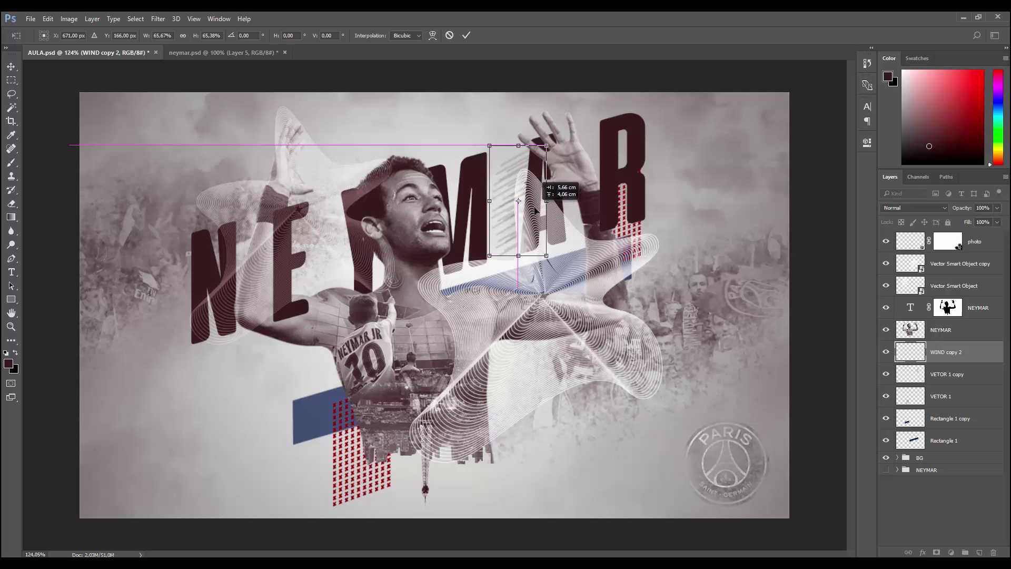
pyautogui.moveTo(527, 210); pyautogui.dragTo(541, 209)
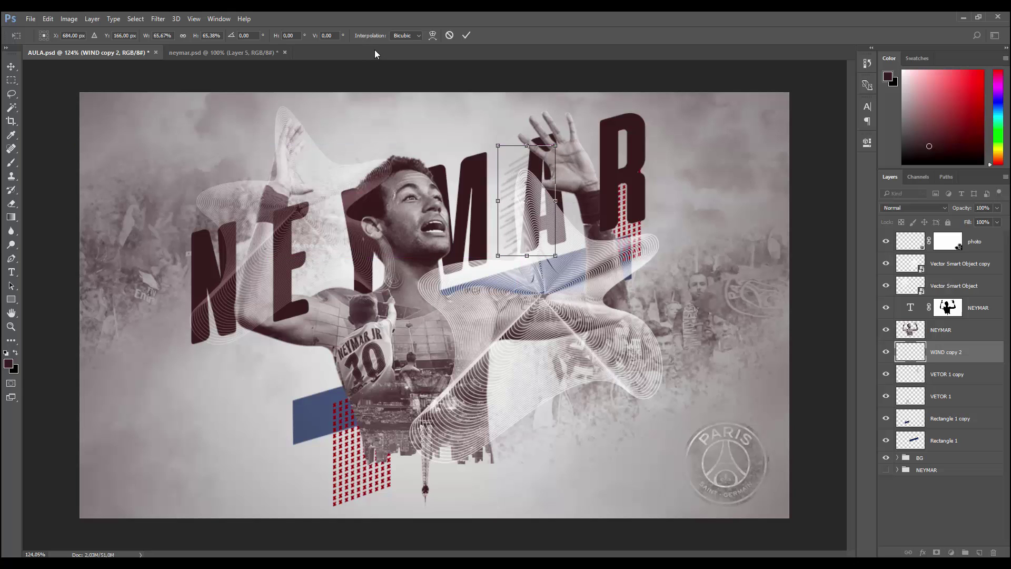
pyautogui.click(466, 36)
pyautogui.scroll(-1, 557, 144)
pyautogui.moveTo(510, 179); pyautogui.dragTo(511, 189)
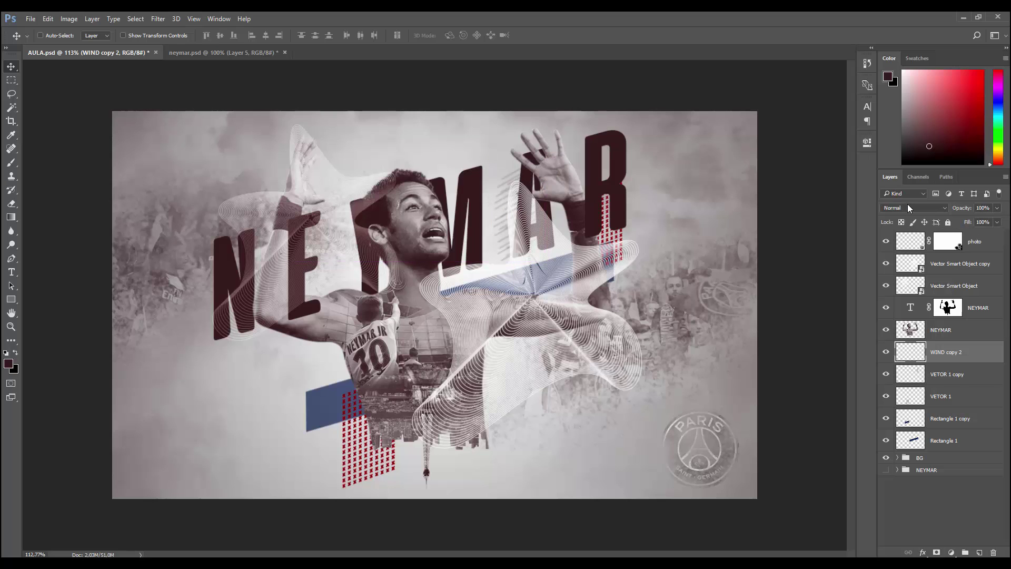
# Set the wind streaks' blend mode to Overlay, after trying Screen.
pyautogui.click(908, 207)
pyautogui.click(897, 282)
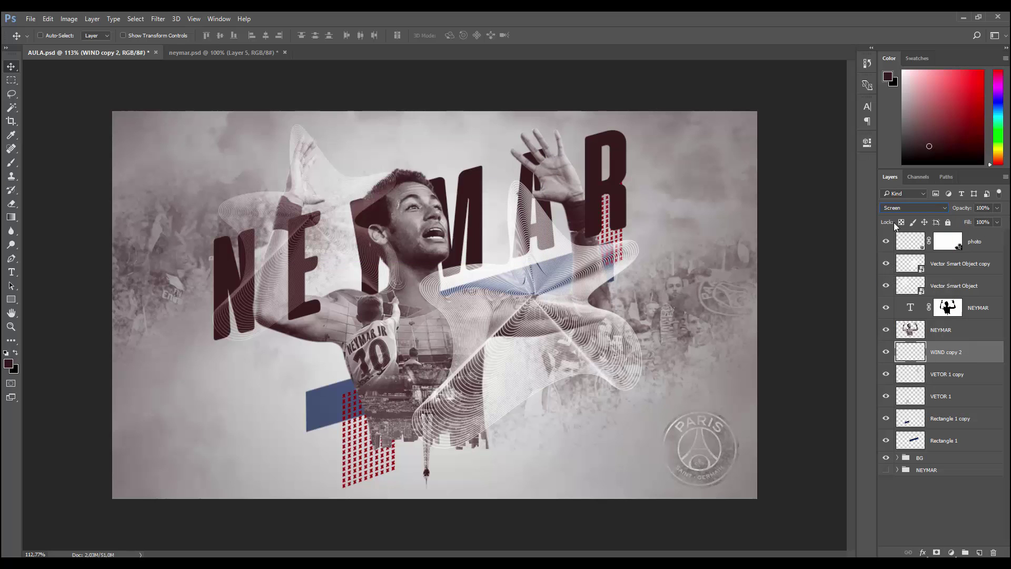
pyautogui.click(905, 208)
pyautogui.click(893, 312)
# Duplicate the streaks into place and move both wind layers below Rectangle 1.
pyautogui.moveTo(508, 170)
pyautogui.mouseDown()
pyautogui.moveTo(330, 340)
pyautogui.moveTo(332, 311)
pyautogui.mouseUp()
pyautogui.scroll(4, 318, 355)
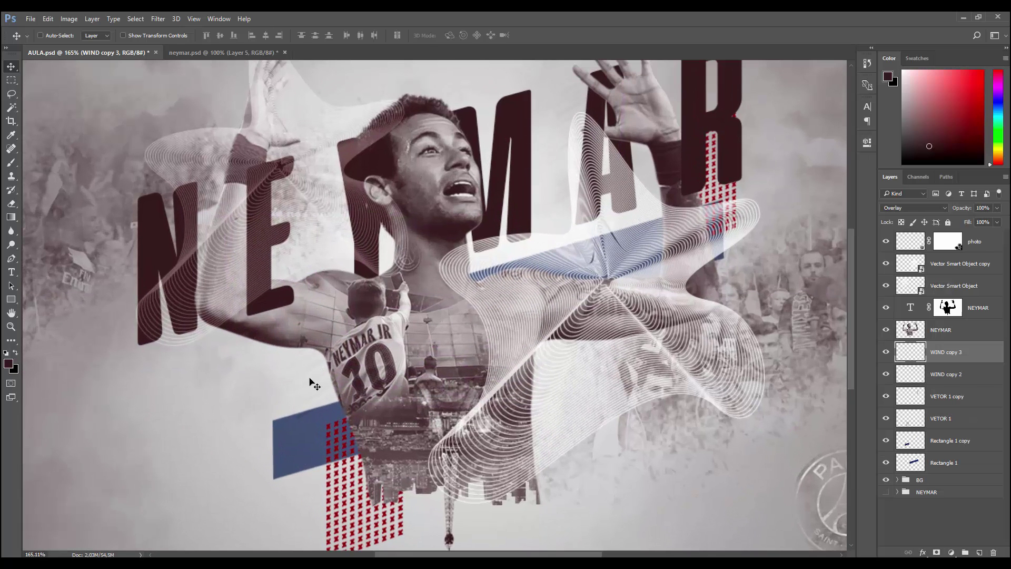
pyautogui.moveTo(310, 383); pyautogui.dragTo(309, 375)
pyautogui.keyDown('shift'); pyautogui.click(935, 373); pyautogui.keyUp('shift')
pyautogui.moveTo(935, 373); pyautogui.dragTo(970, 471)
pyautogui.scroll(-3, 493, 312)
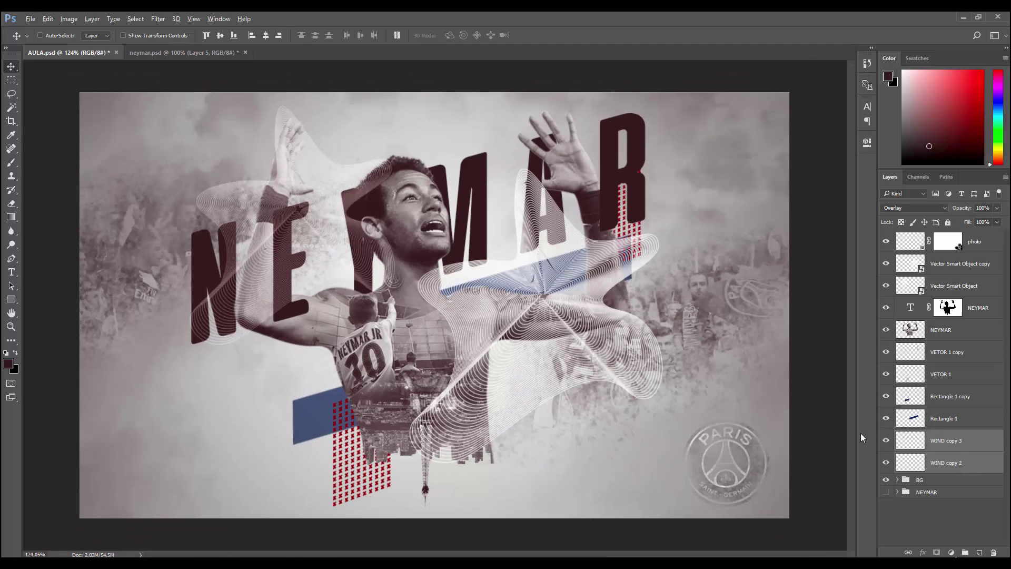
# Reposition WIND copy 3 in Normal blending at about half opacity.
pyautogui.click(951, 449)
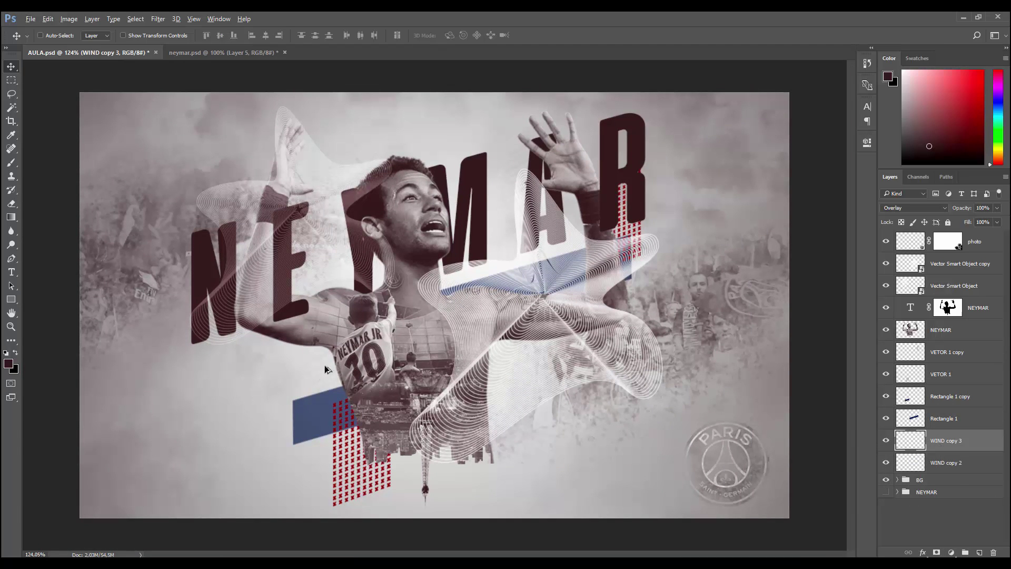
pyautogui.moveTo(288, 340)
pyautogui.mouseDown()
pyautogui.moveTo(251, 352)
pyautogui.moveTo(349, 286)
pyautogui.mouseUp()
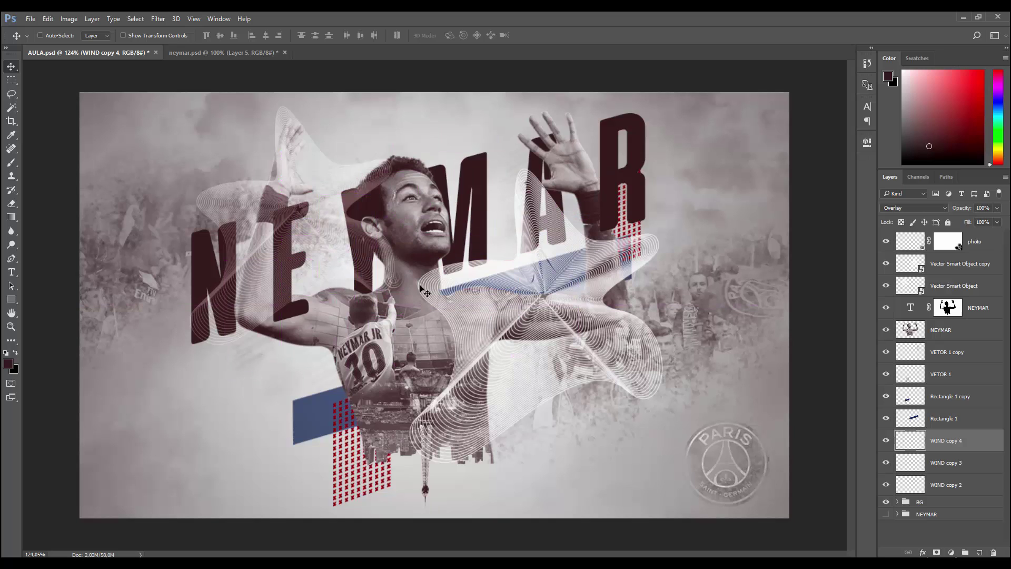
pyautogui.click(902, 210)
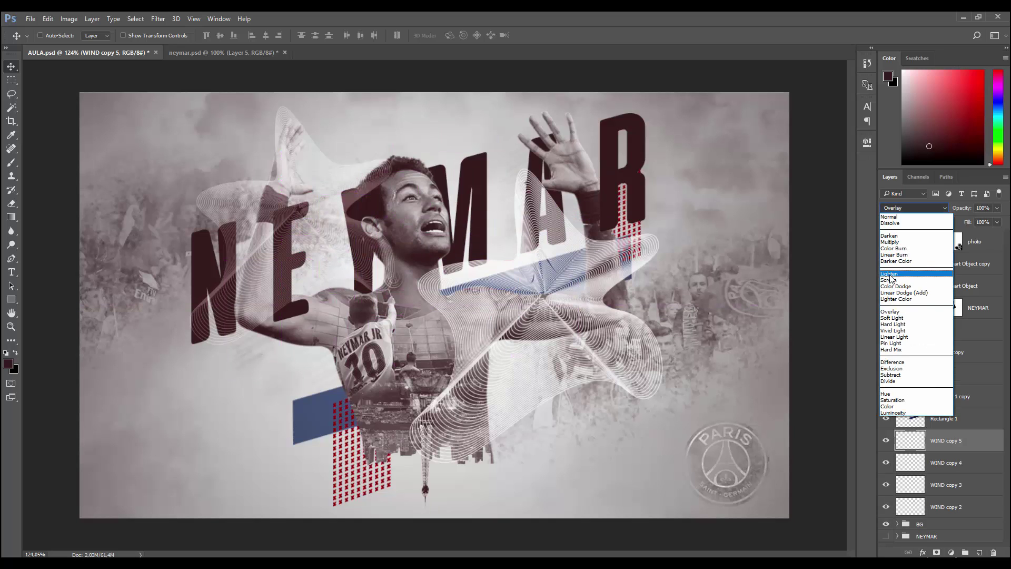
pyautogui.click(890, 217)
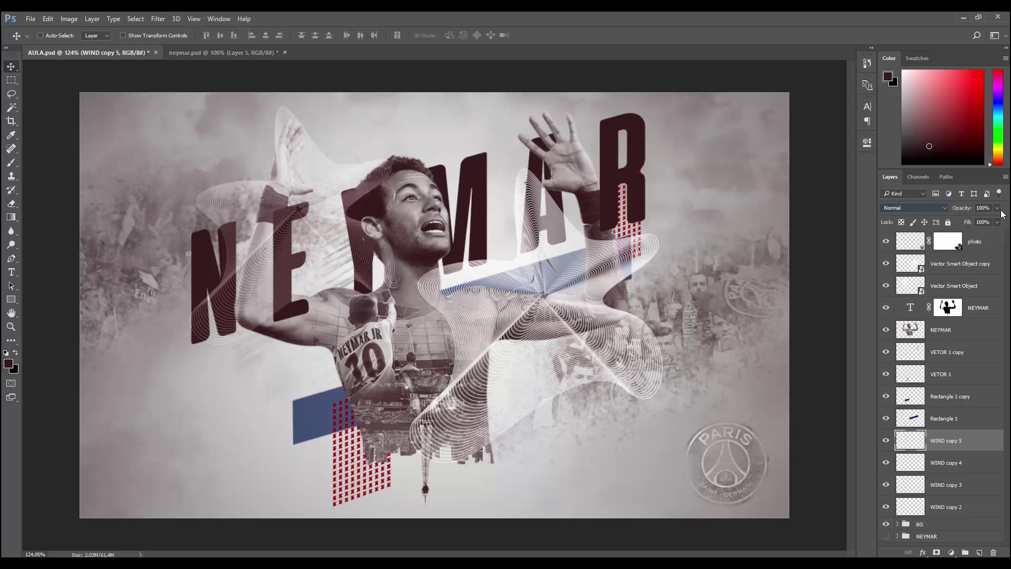
pyautogui.moveTo(995, 222); pyautogui.dragTo(975, 222)
# Duplicate the streaks, shrink the copy near the skyline base, and duplicate again.
pyautogui.moveTo(356, 274)
pyautogui.mouseDown()
pyautogui.moveTo(525, 363)
pyautogui.moveTo(454, 470)
pyautogui.moveTo(409, 451)
pyautogui.moveTo(421, 452)
pyautogui.mouseUp()
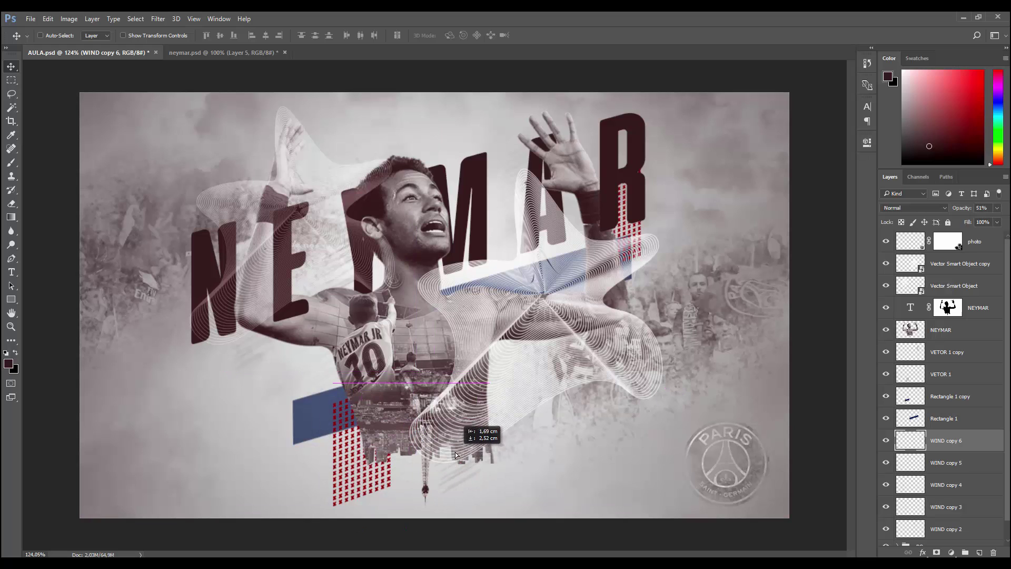
pyautogui.hotkey('ctrl', 't')
pyautogui.moveTo(487, 490); pyautogui.dragTo(478, 461)
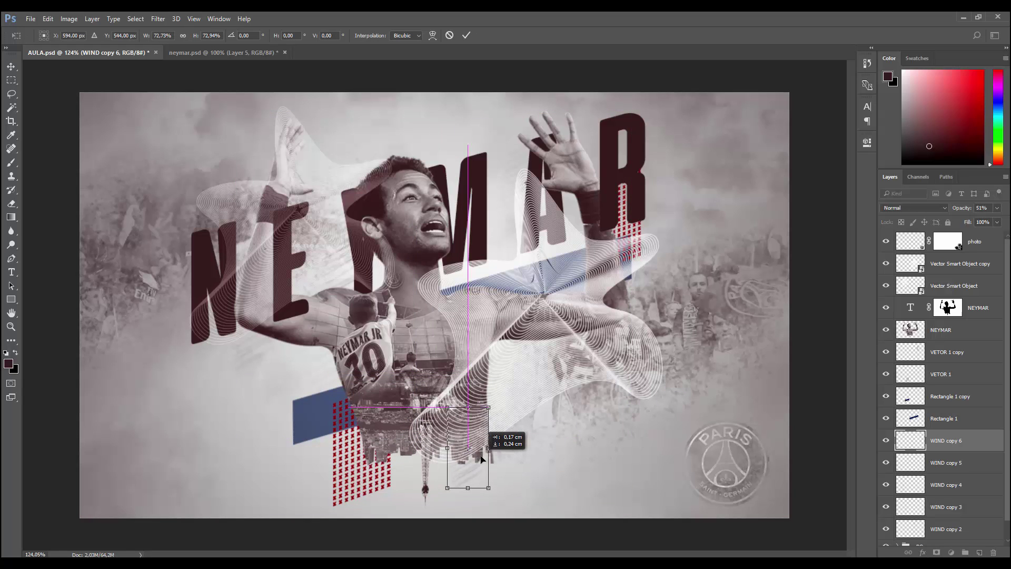
pyautogui.press('Return')
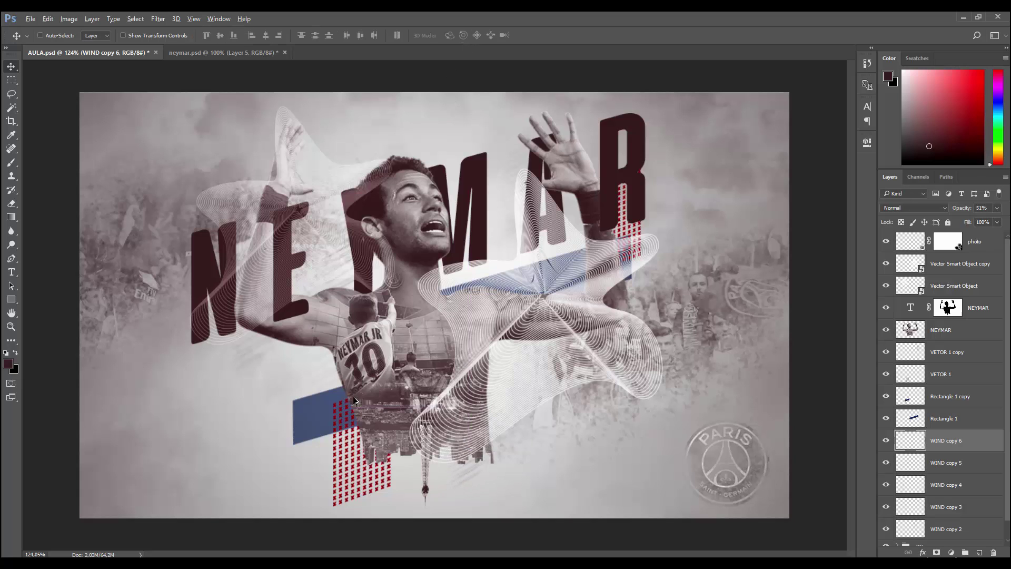
pyautogui.press('ctrl')
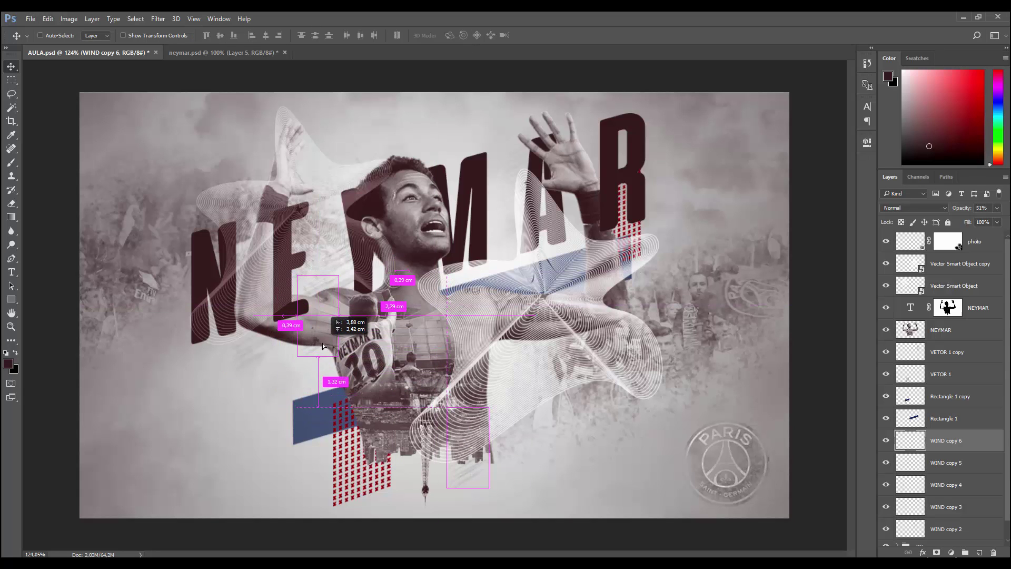
pyautogui.hotkey('ctrl', 'j')
pyautogui.scroll(-2, 768, 419)
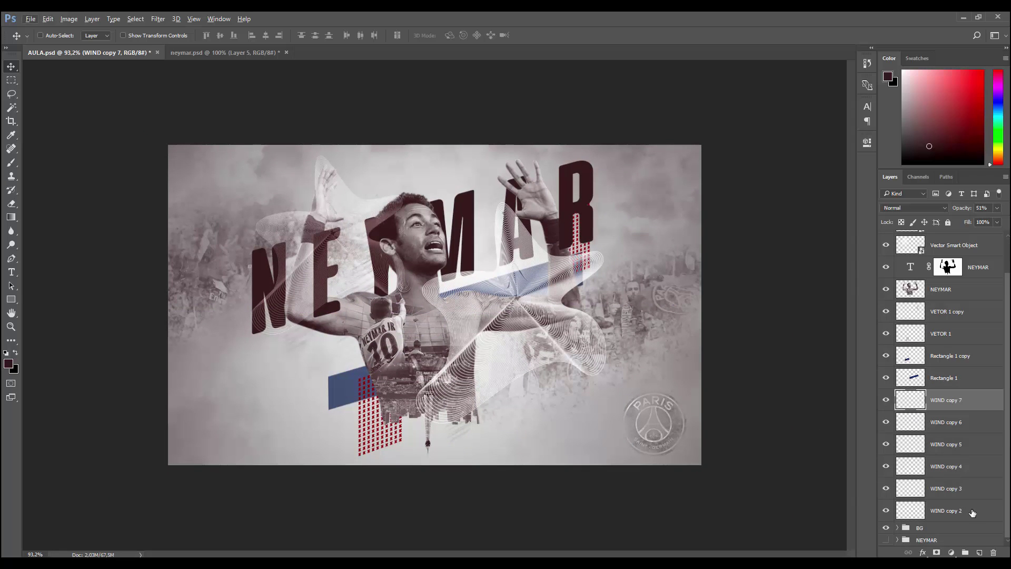
# Group all the WIND copy layers into a group named BLUR.
pyautogui.keyDown('shift'); pyautogui.click(960, 512); pyautogui.keyUp('shift')
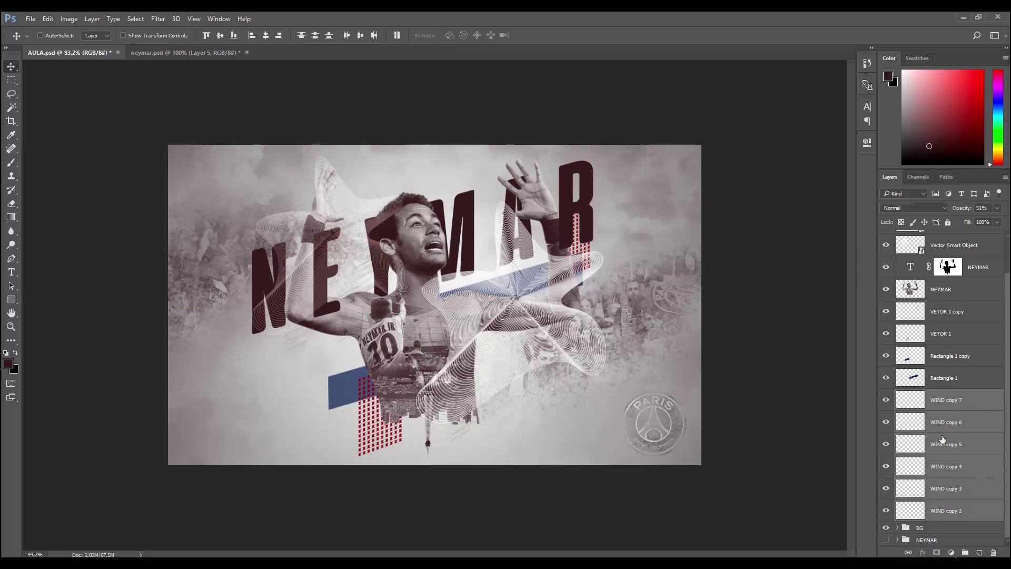
pyautogui.hotkey('ctrl', 'g')
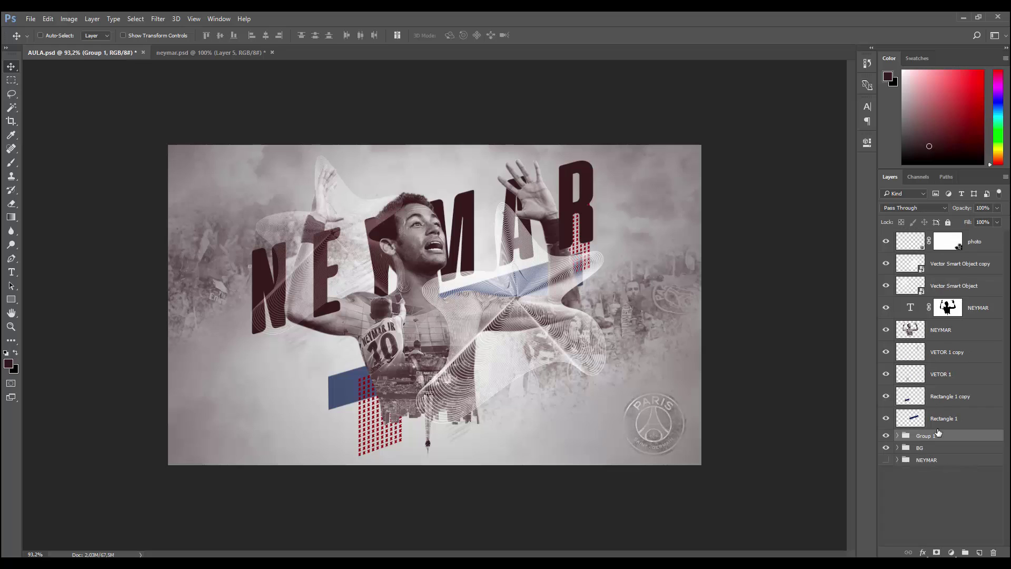
pyautogui.doubleClick(924, 436)
pyautogui.write('BLUR')
pyautogui.press('Return')
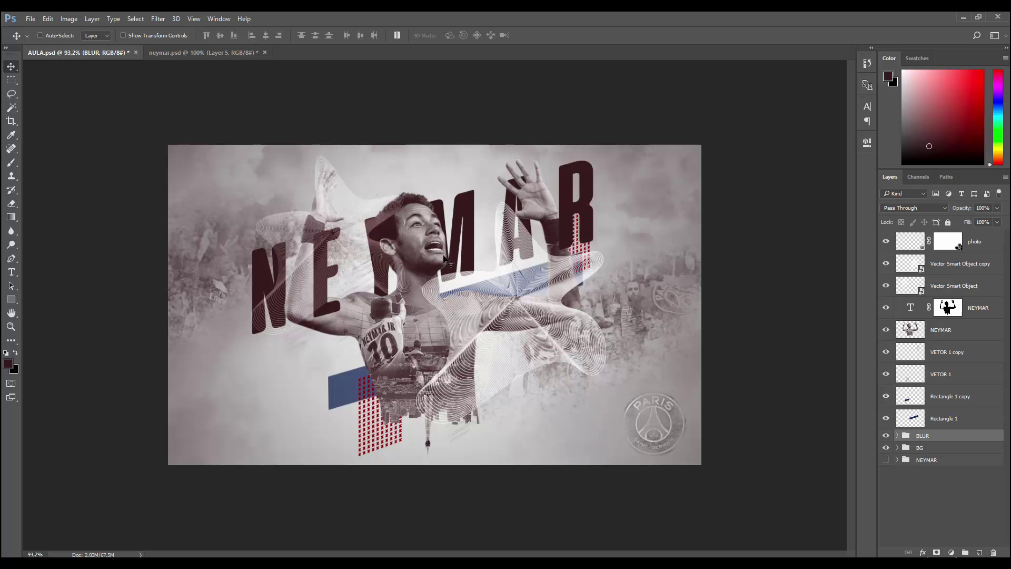
# Group the layers from photo through Rectangle 1 into a group named NEYMAR.
pyautogui.click(973, 244)
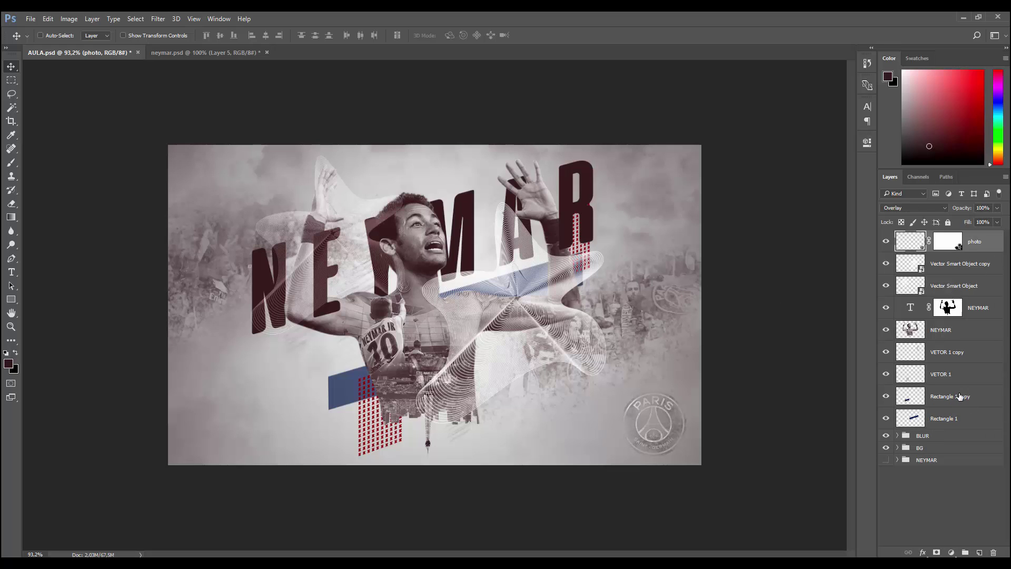
pyautogui.keyDown('shift'); pyautogui.click(972, 421); pyautogui.keyUp('shift')
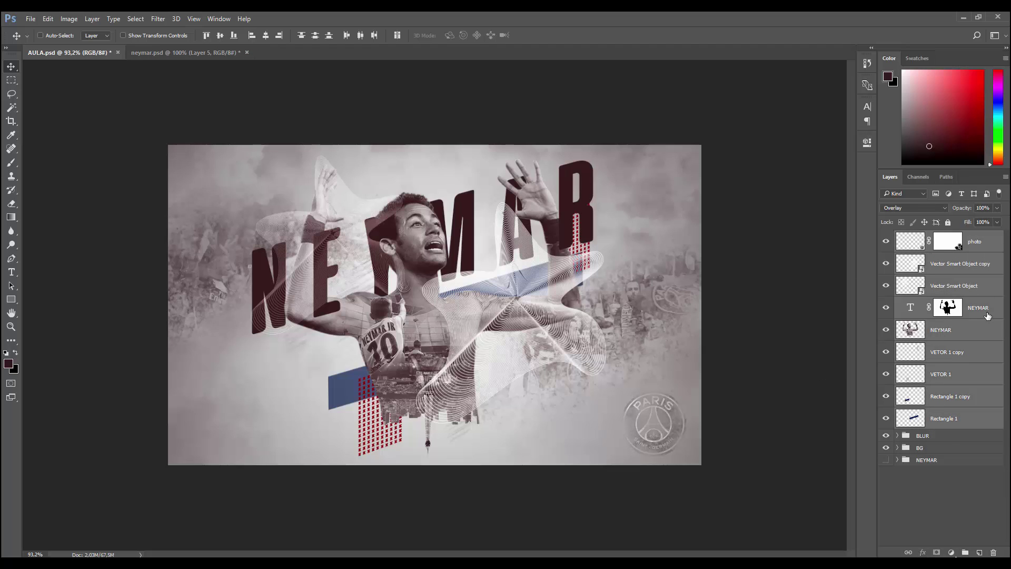
pyautogui.hotkey('ctrl', 'g')
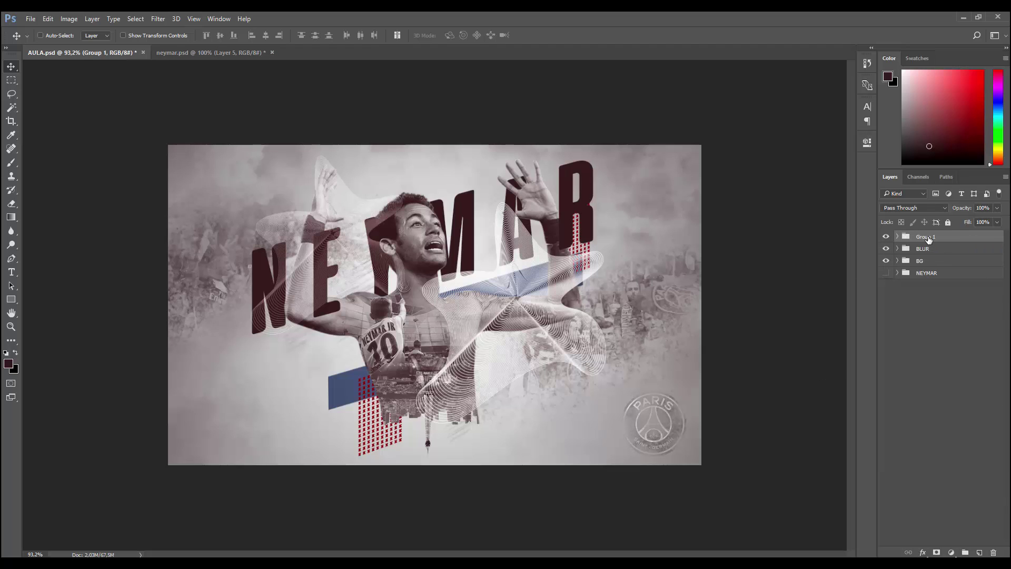
pyautogui.doubleClick(929, 238)
pyautogui.write('NEYMAR')
pyautogui.press('Return')
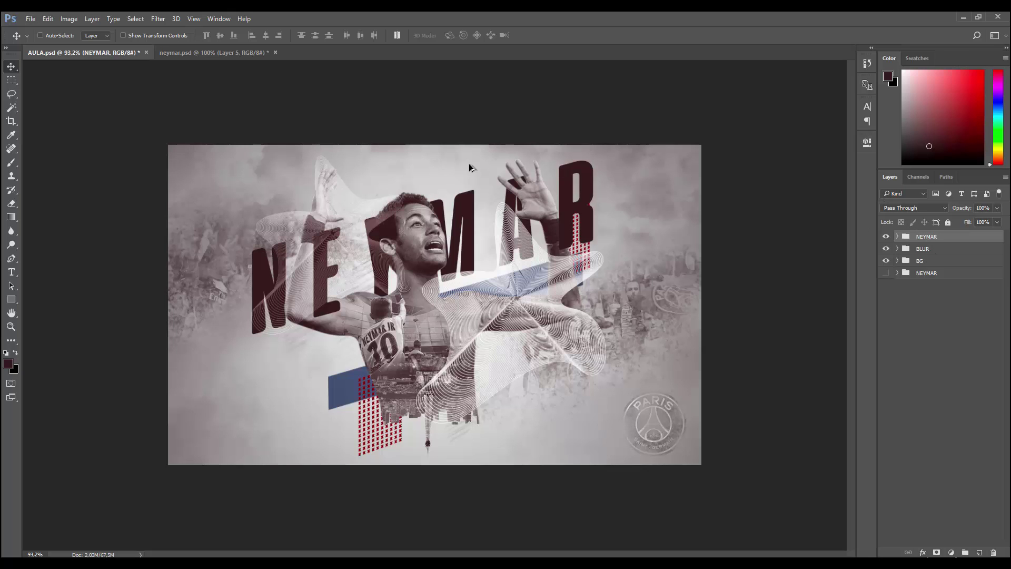
pyautogui.scroll(1, 471, 167)
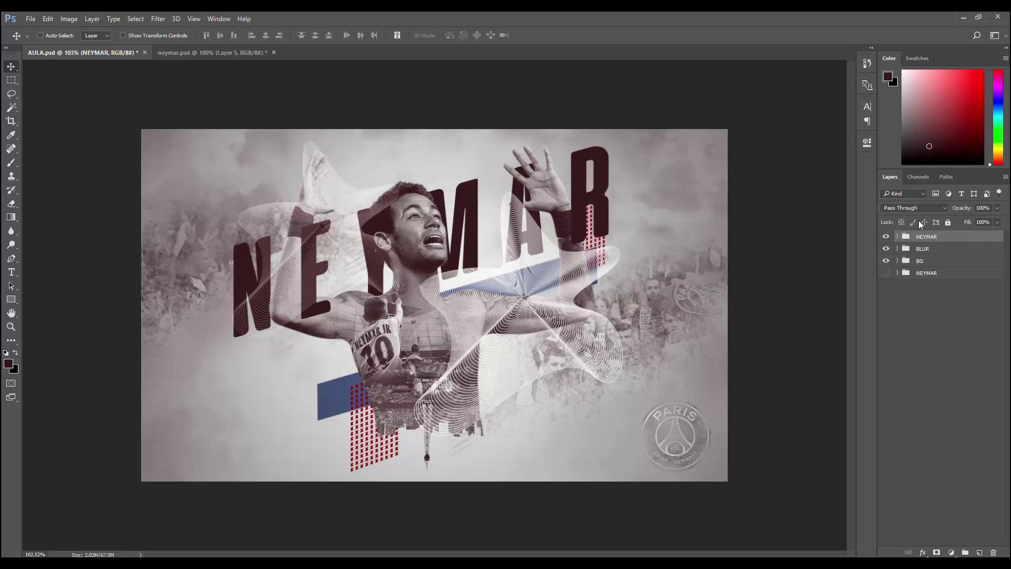
pyautogui.scroll(1, 392, 191)
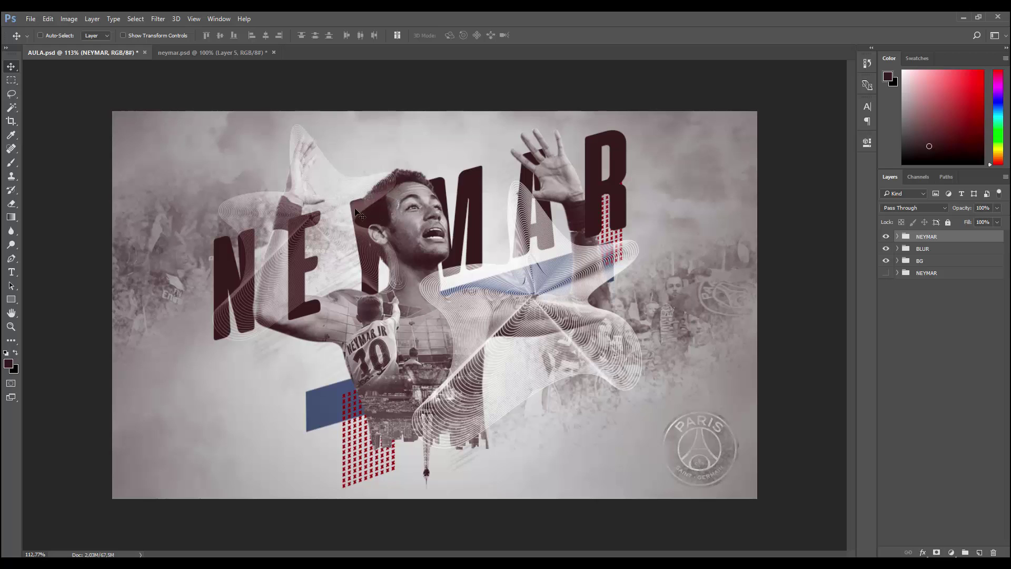
# Add a small TU text layer at the lower left and nudge it up-right.
pyautogui.press('t')
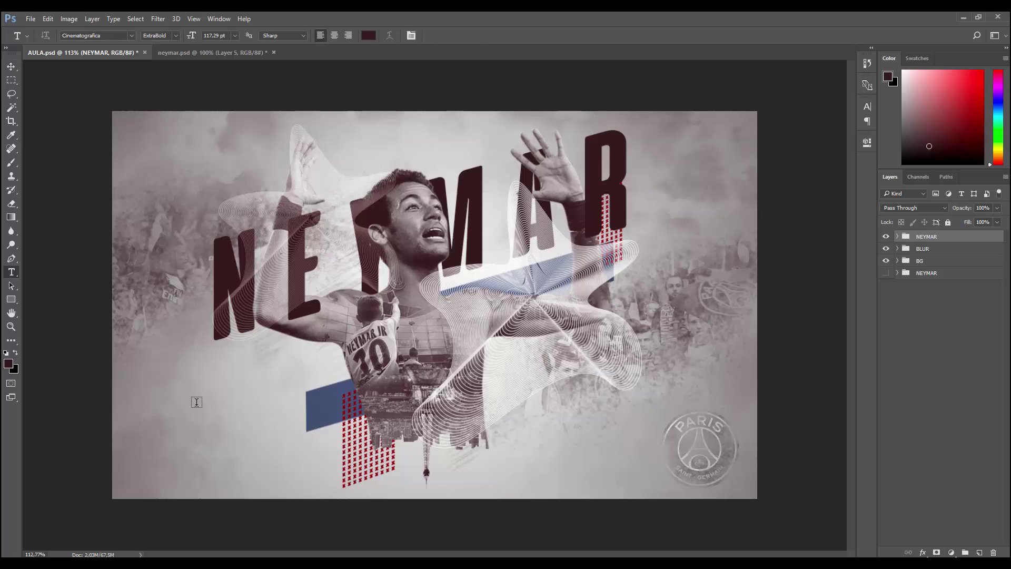
pyautogui.click(196, 401)
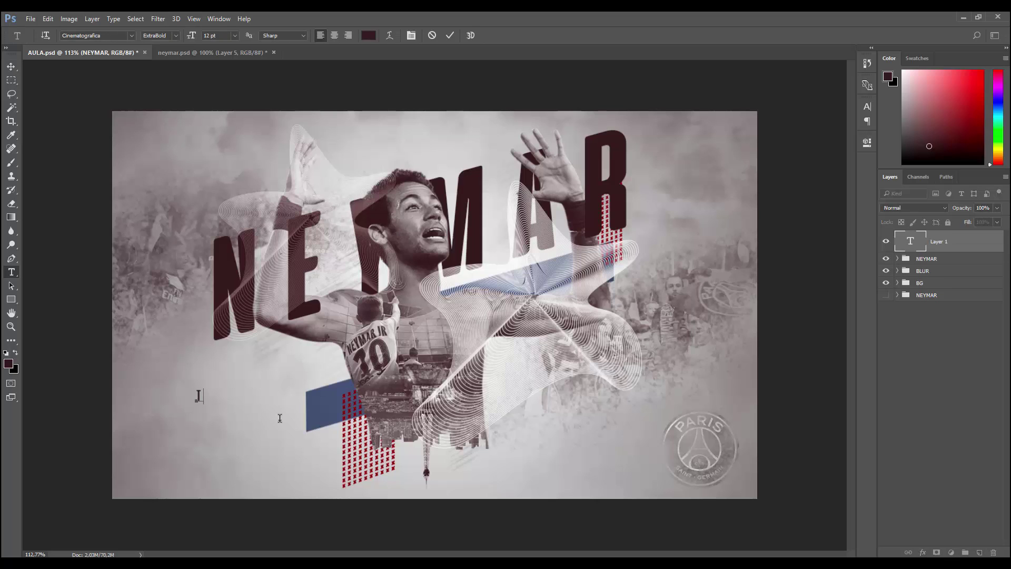
pyautogui.write('JU')
pyautogui.write('T')
pyautogui.click(449, 36)
pyautogui.click(11, 66)
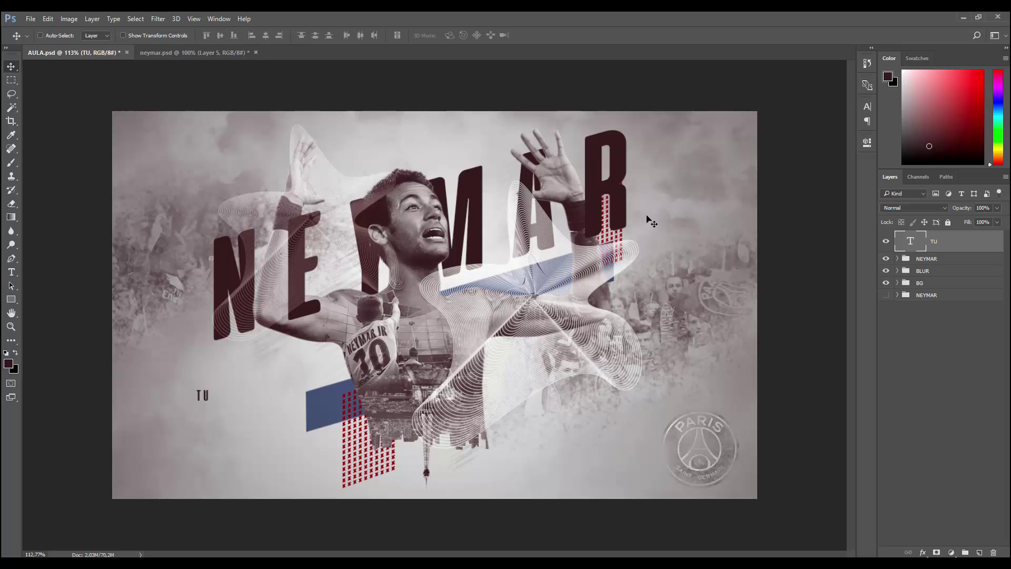
pyautogui.moveTo(227, 405); pyautogui.dragTo(240, 400)
# Set TU in ITC Avant Garde Gothic Pro Bold and scale it up into large letters.
pyautogui.click(868, 107)
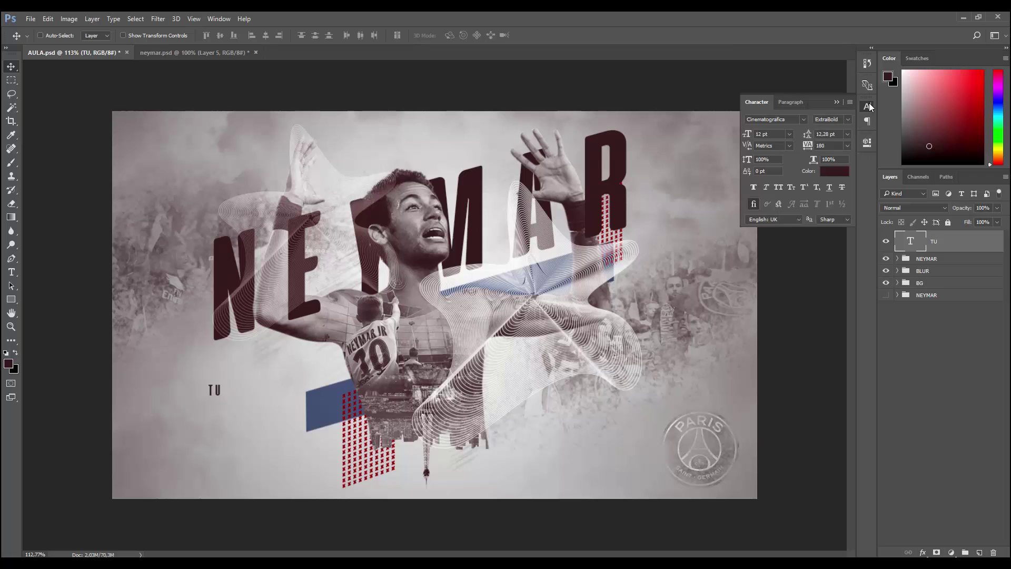
pyautogui.click(781, 118)
pyautogui.write('avant')
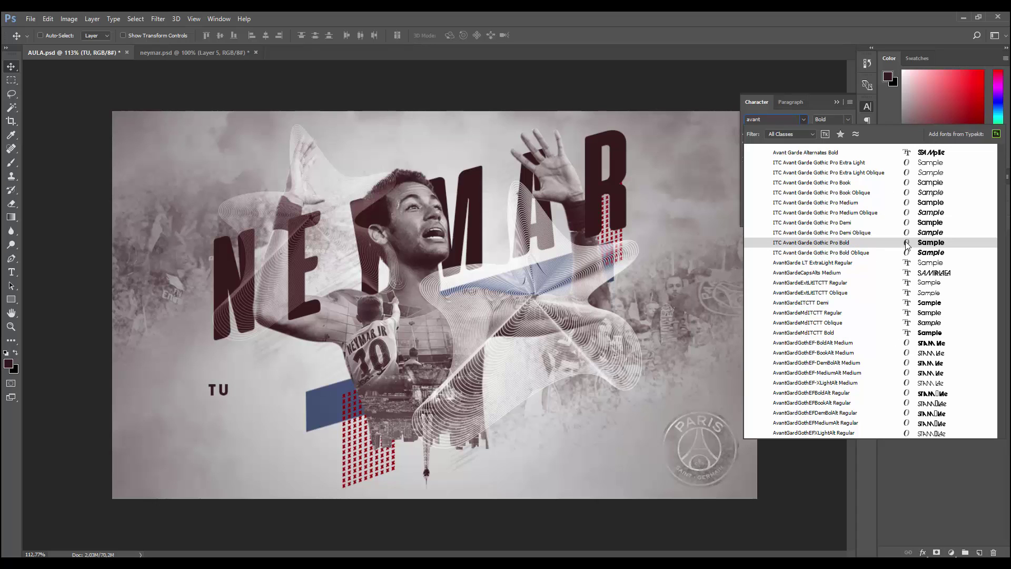
pyautogui.click(902, 247)
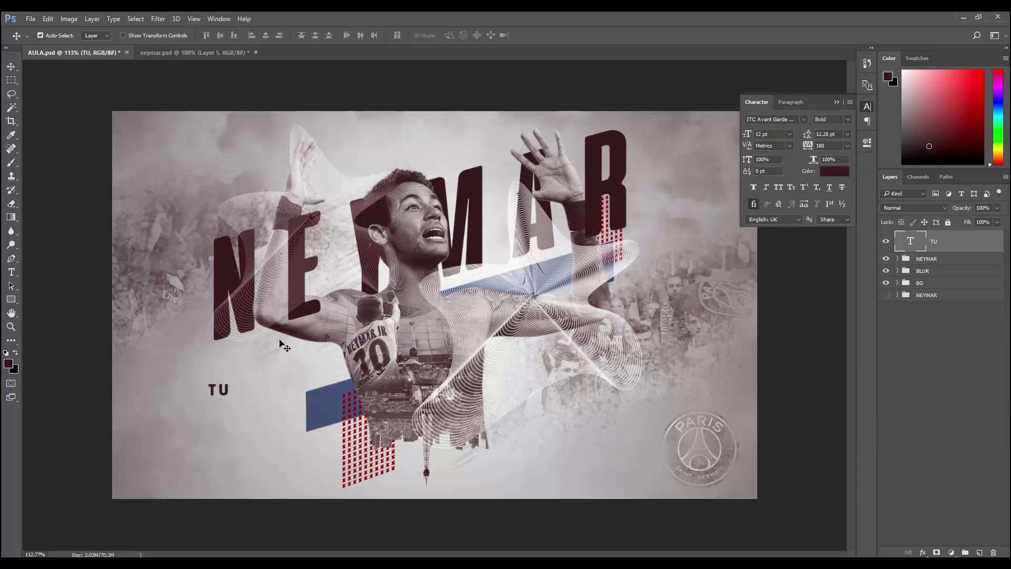
pyautogui.hotkey('ctrl', 't')
pyautogui.moveTo(230, 383); pyautogui.dragTo(271, 353)
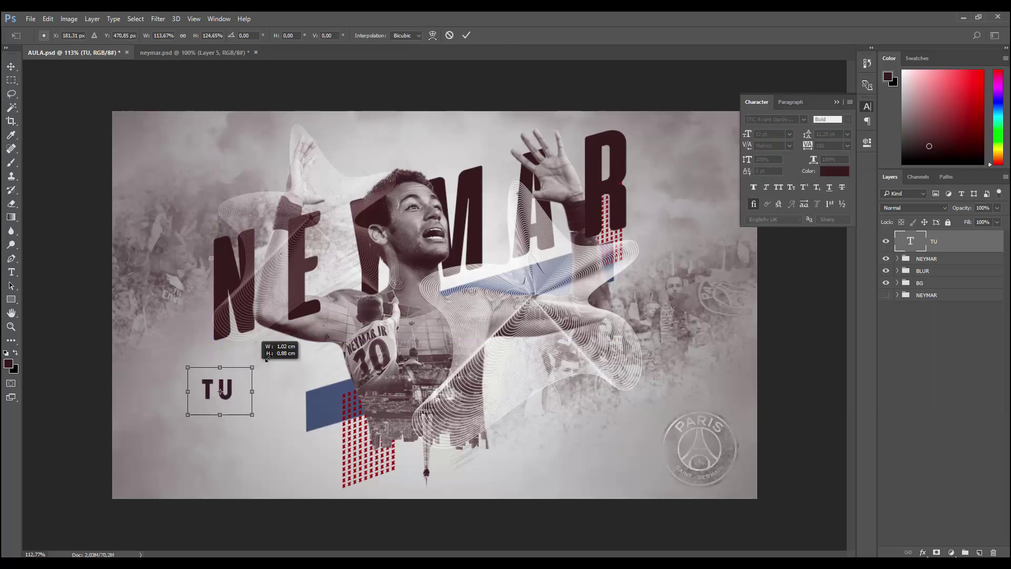
pyautogui.click(466, 36)
# Switch TU to Baron Neue Black and widen its tracking to 1000.
pyautogui.click(778, 119)
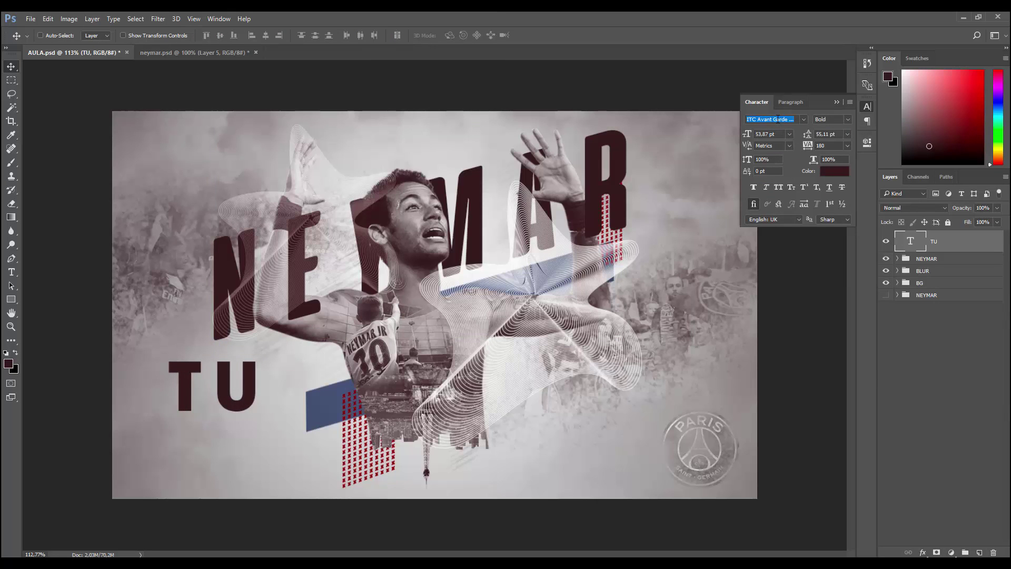
pyautogui.write('baron')
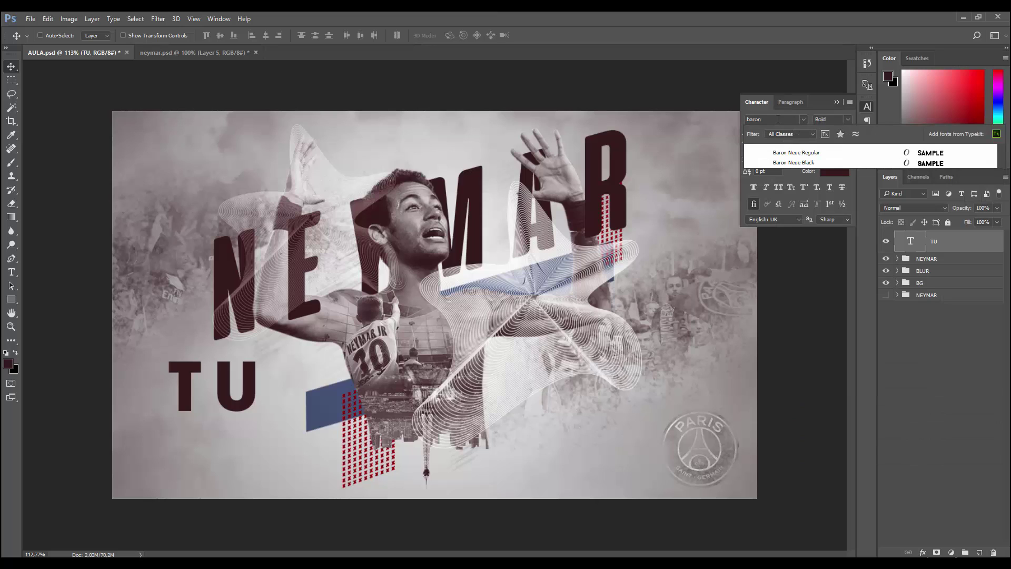
pyautogui.click(804, 164)
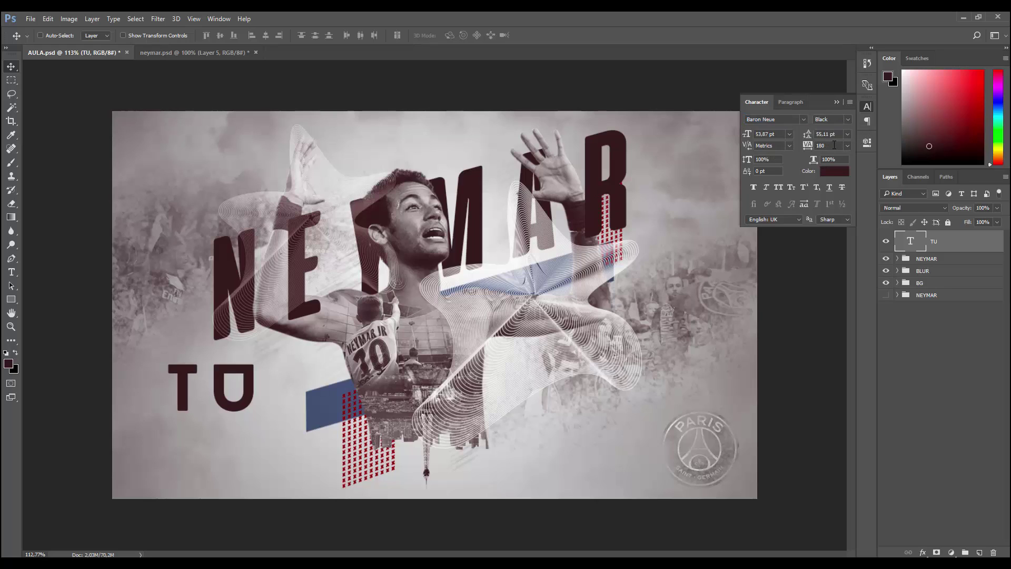
pyautogui.click(831, 145)
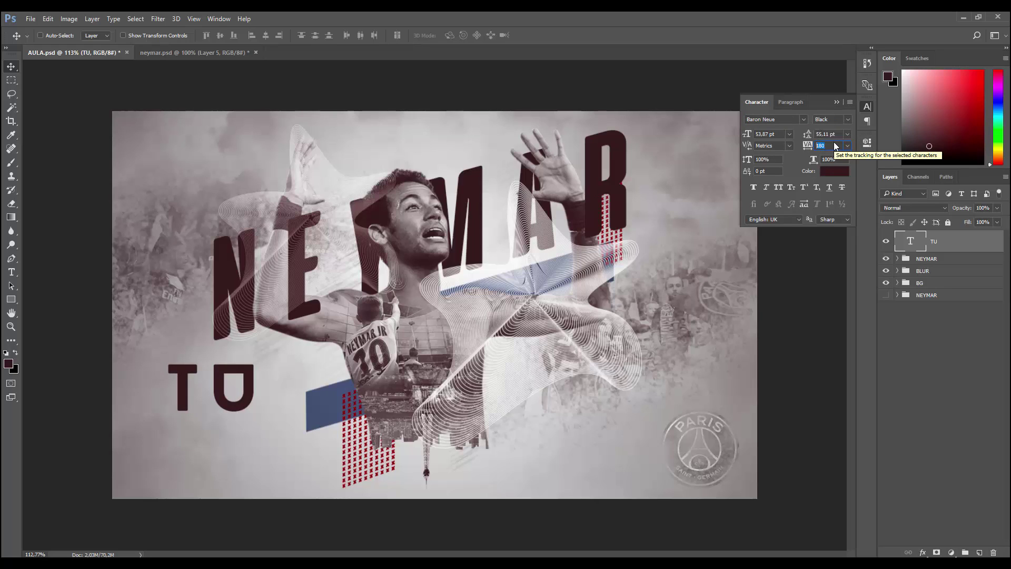
pyautogui.write('300')
pyautogui.press('Return')
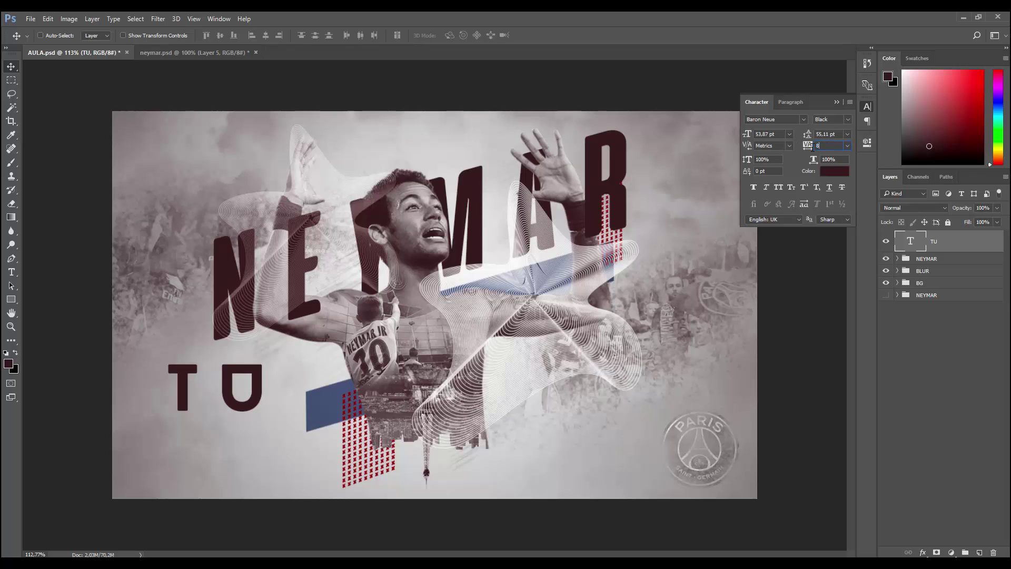
pyautogui.press('Return')
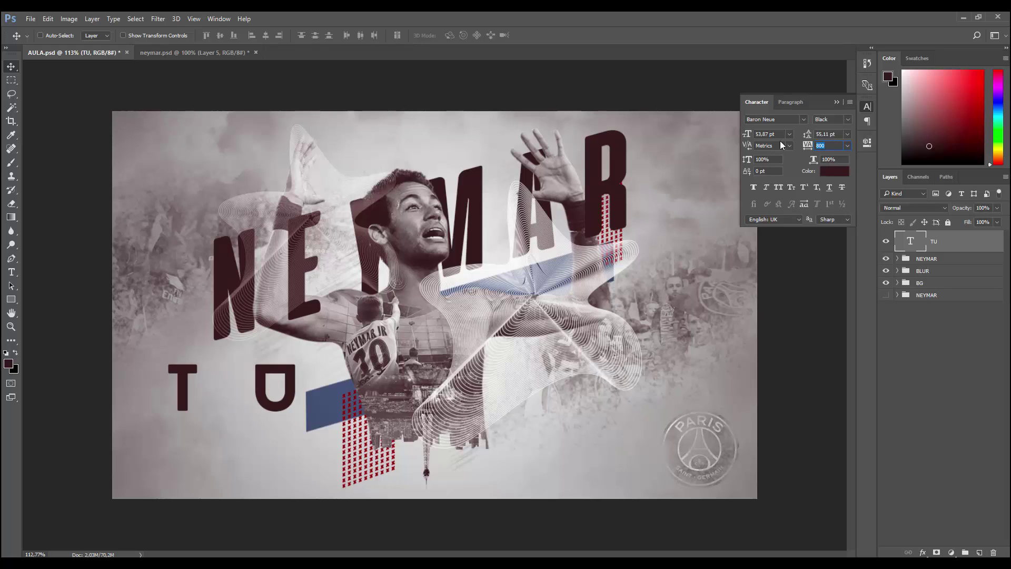
pyautogui.write('0')
pyautogui.press('Return')
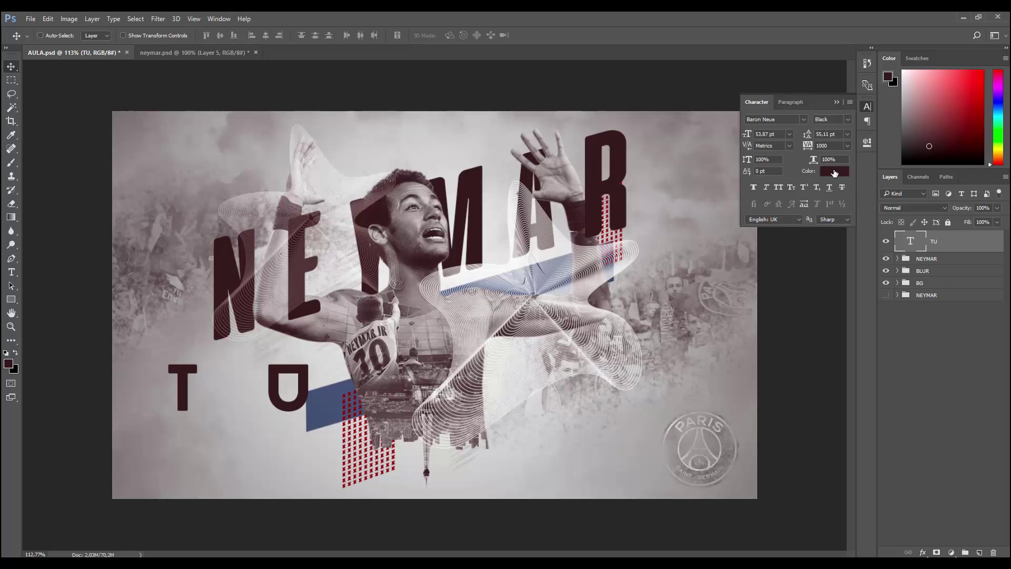
# Set the TU text colour to deep red 544a65.
pyautogui.click(835, 171)
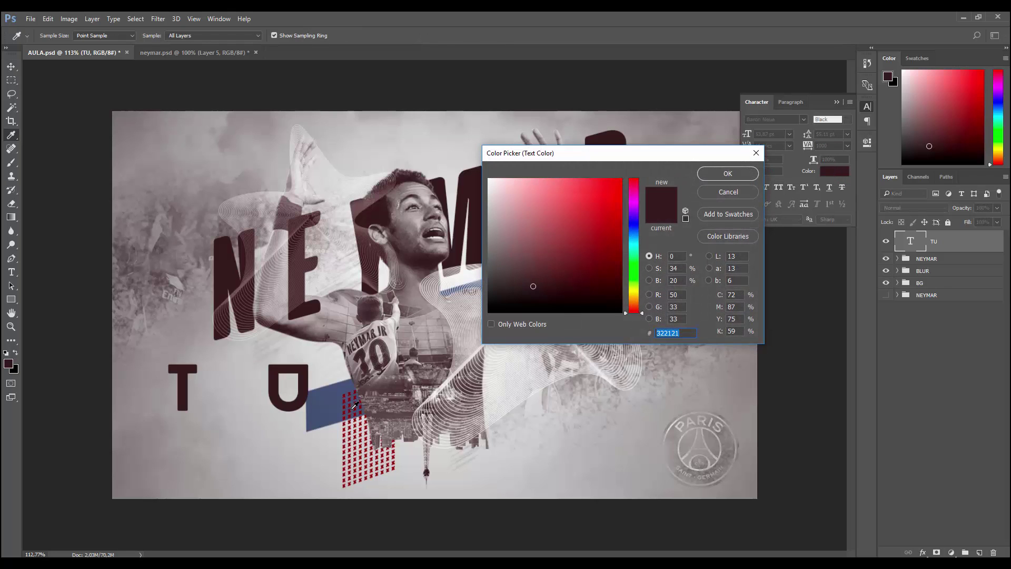
pyautogui.write('544a65')
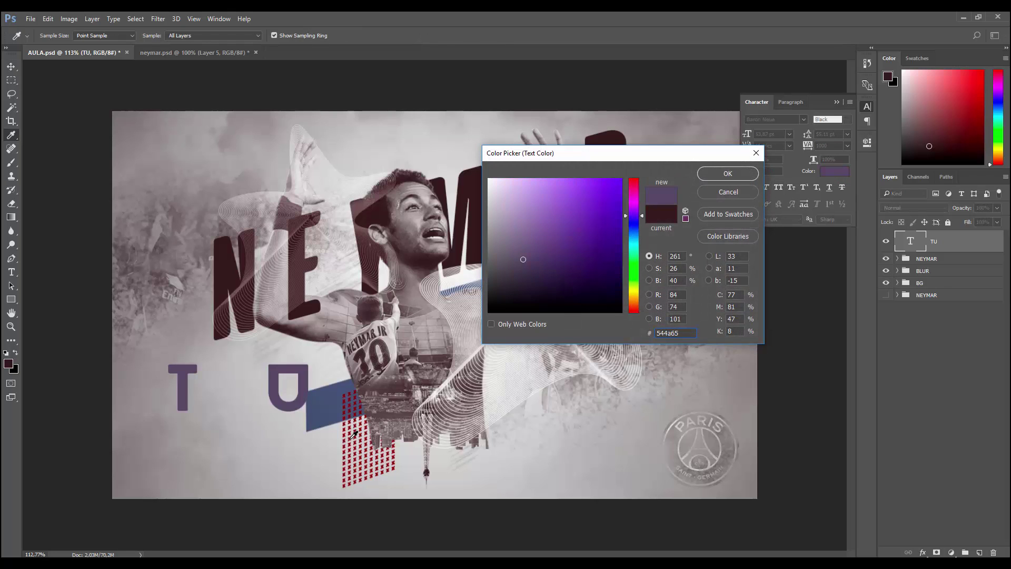
pyautogui.click(351, 438)
pyautogui.click(728, 174)
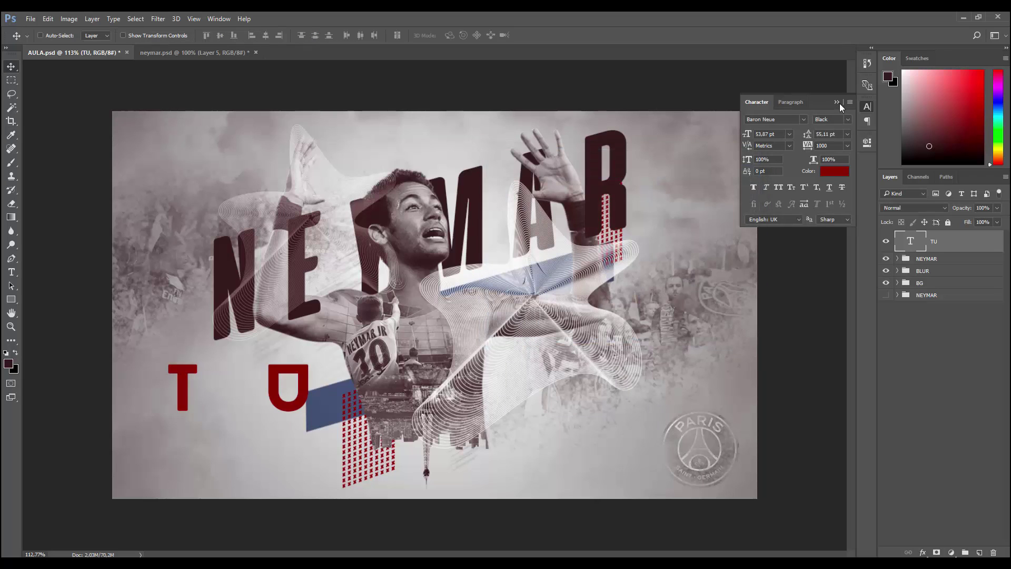
pyautogui.click(838, 103)
# Move TU up above the NEYMAR lettering and set its blend mode to Multiply.
pyautogui.click(906, 207)
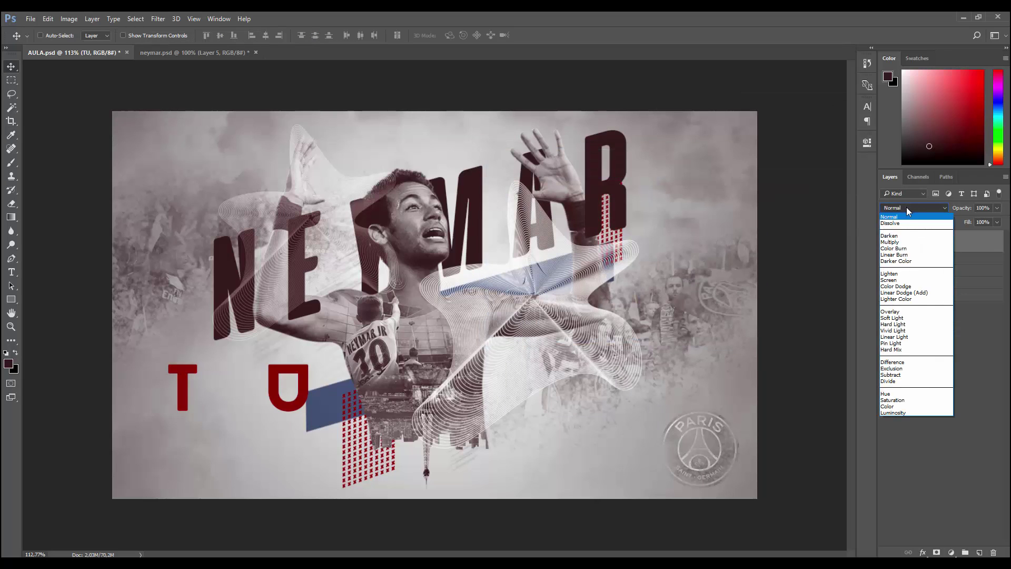
pyautogui.click(901, 248)
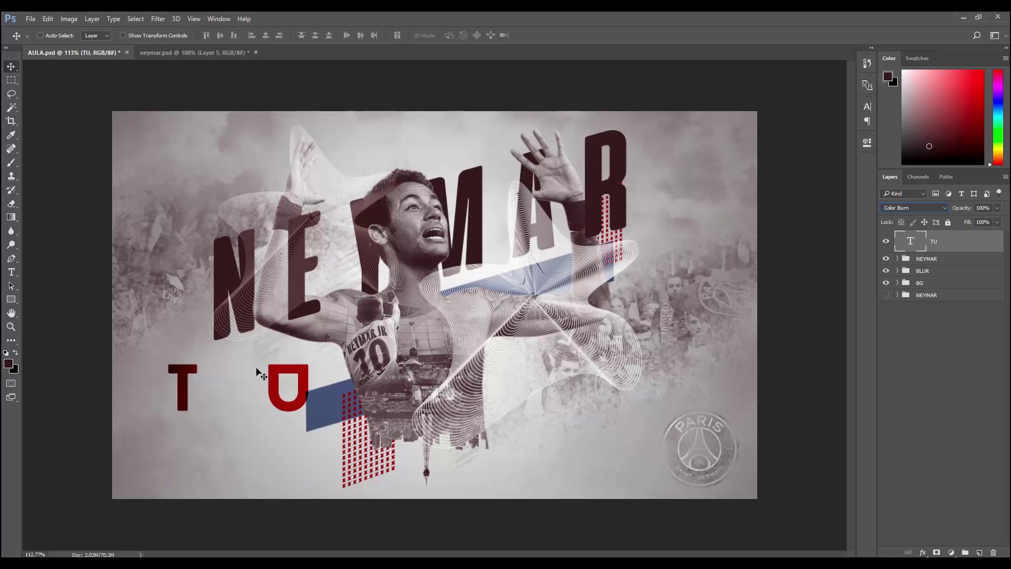
pyautogui.moveTo(278, 389); pyautogui.dragTo(292, 191)
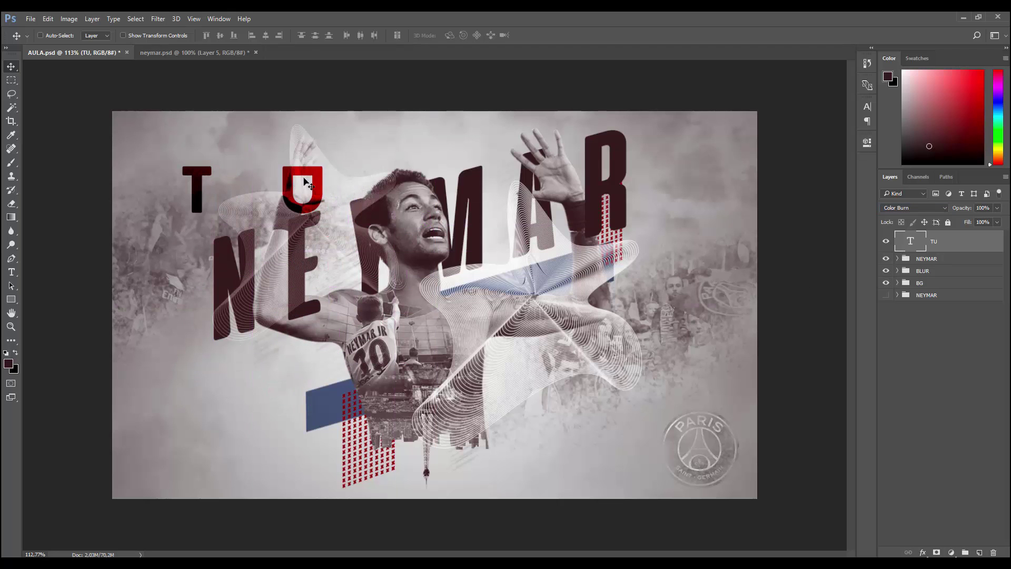
pyautogui.click(908, 209)
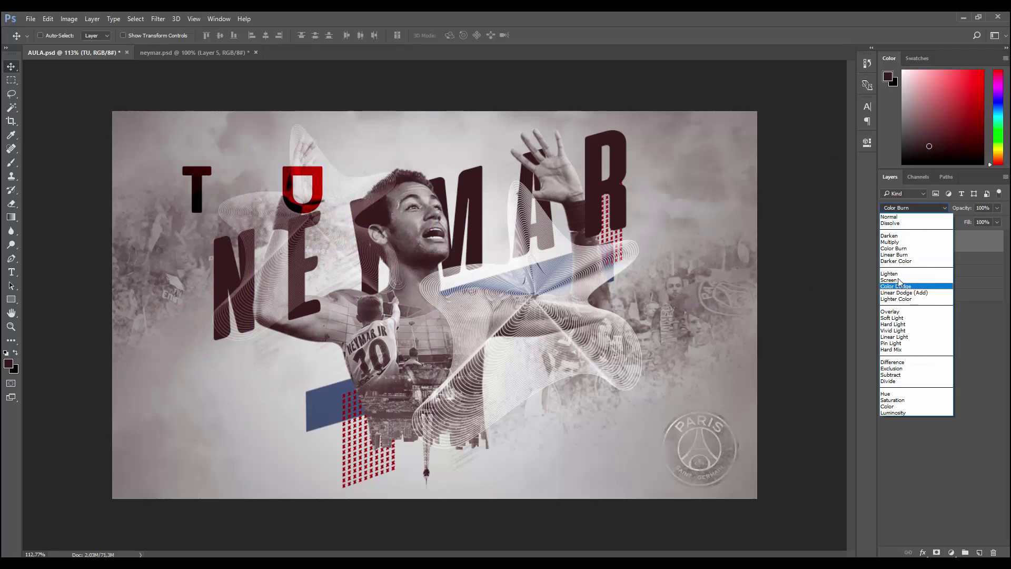
pyautogui.click(901, 242)
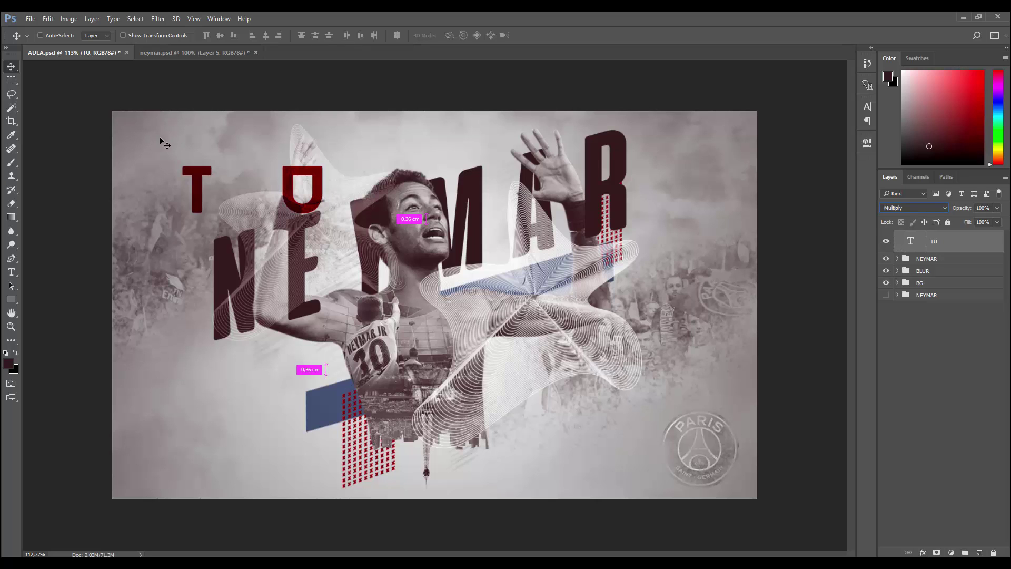
# Resize the TU lettering slightly and fade it to 68% opacity.
pyautogui.hotkey('ctrl', 't')
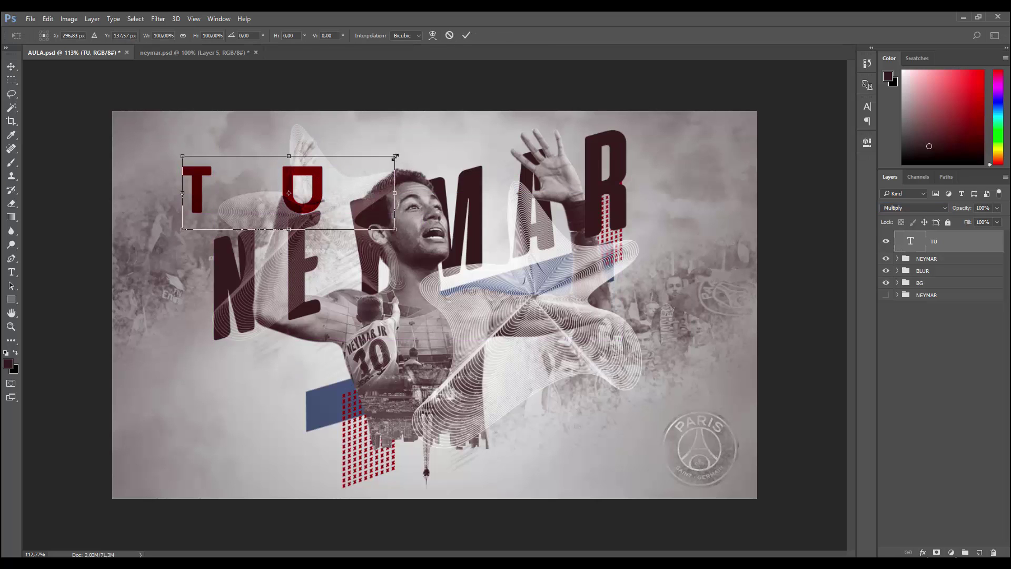
pyautogui.moveTo(395, 157); pyautogui.dragTo(379, 161)
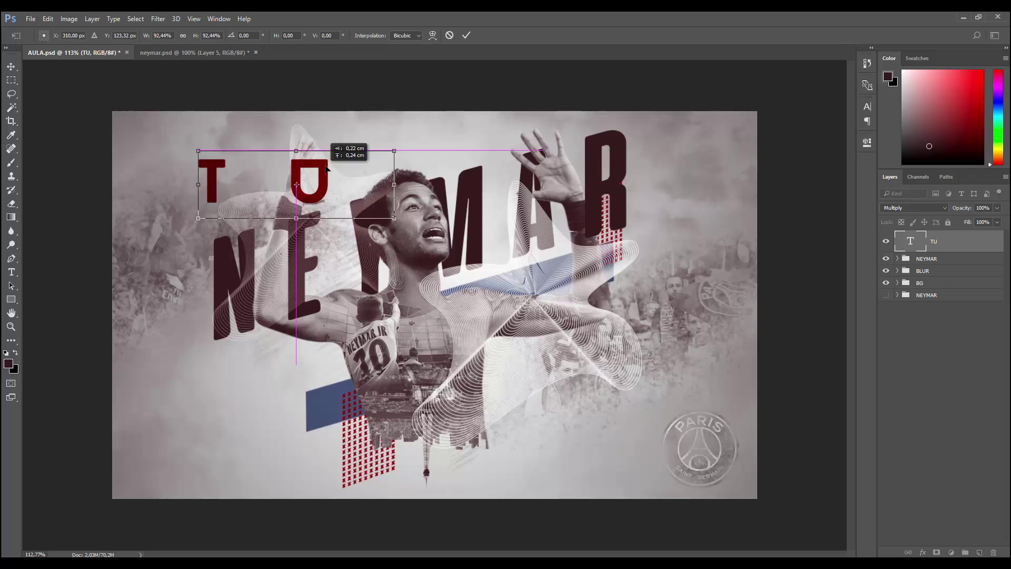
pyautogui.moveTo(380, 161)
pyautogui.mouseDown()
pyautogui.moveTo(395, 151)
pyautogui.moveTo(378, 156)
pyautogui.mouseUp()
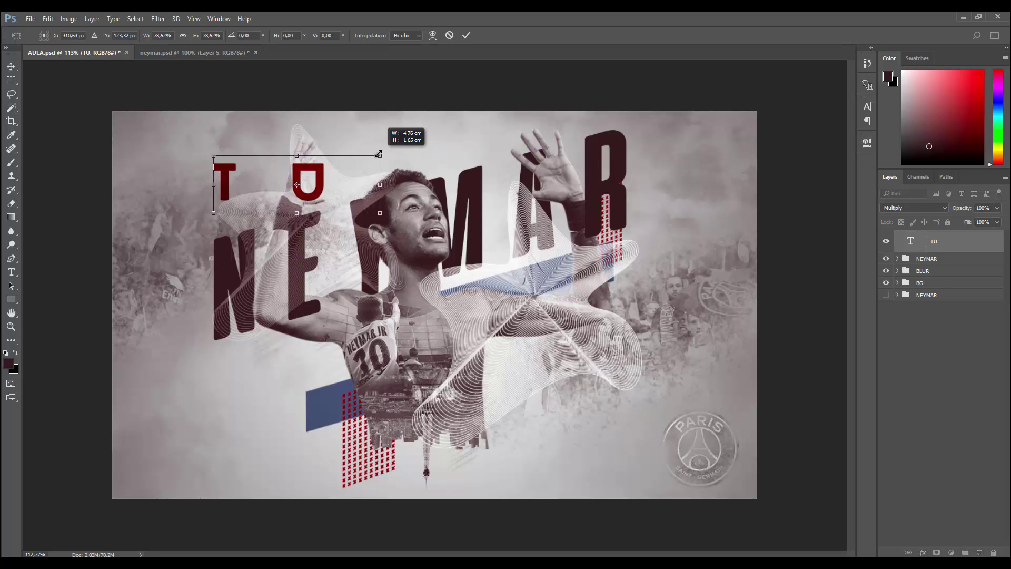
pyautogui.click(466, 36)
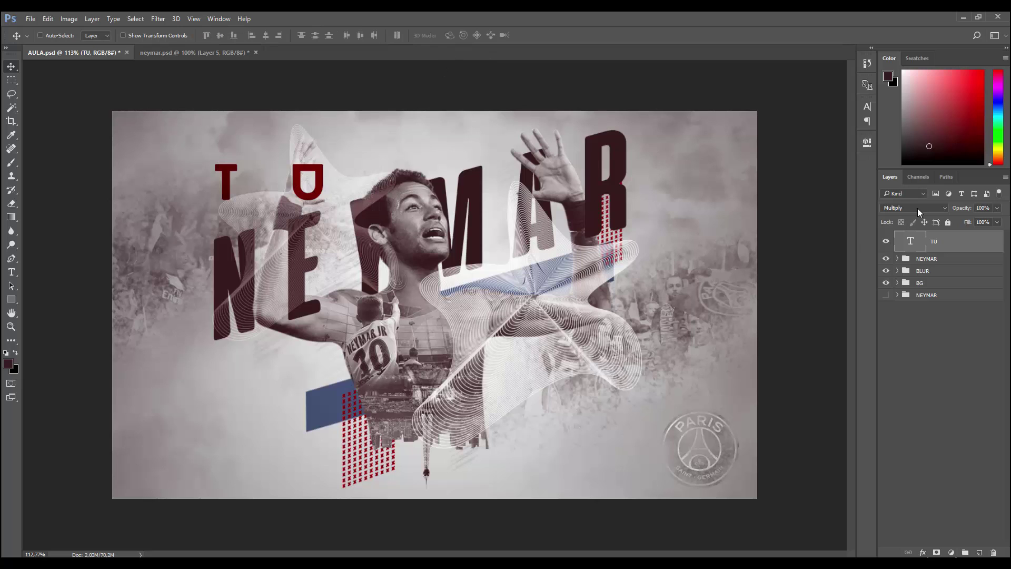
pyautogui.click(997, 208)
pyautogui.moveTo(998, 220); pyautogui.dragTo(983, 221)
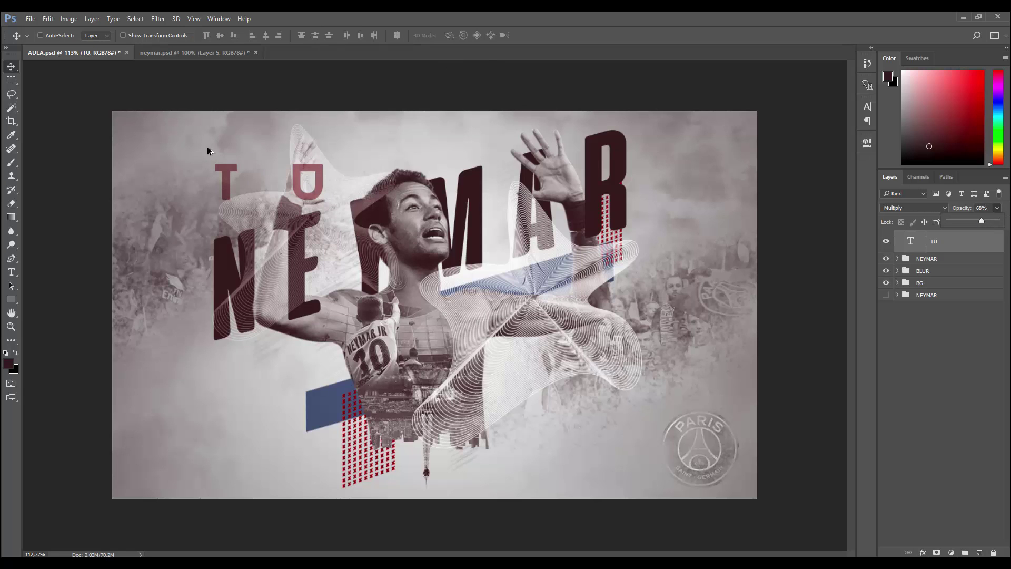
pyautogui.scroll(3, 207, 146)
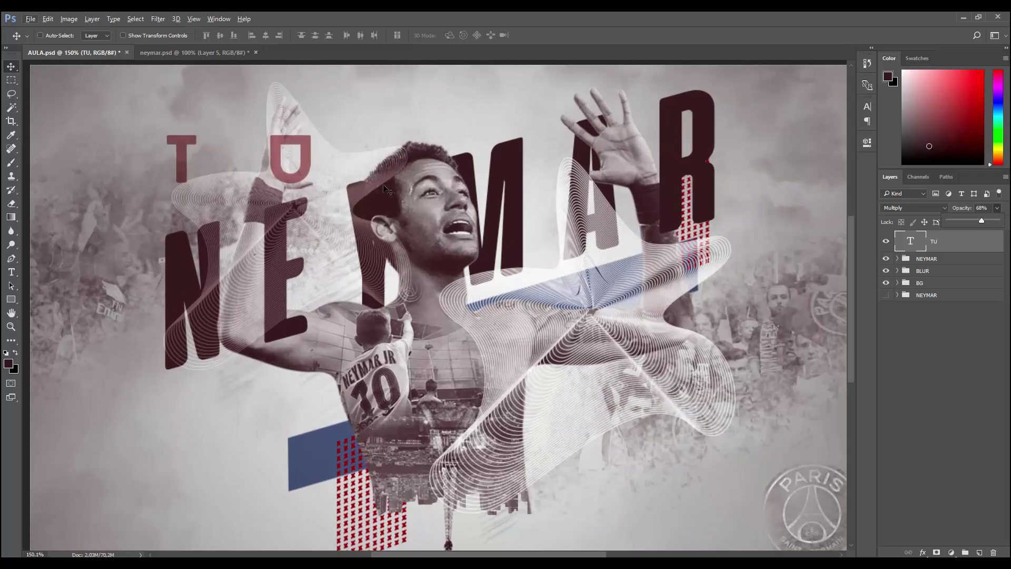
pyautogui.click(334, 164)
# Move TU higher, shrink it to about 83%, and Alt-drag a copy just below.
pyautogui.moveTo(274, 148); pyautogui.dragTo(278, 123)
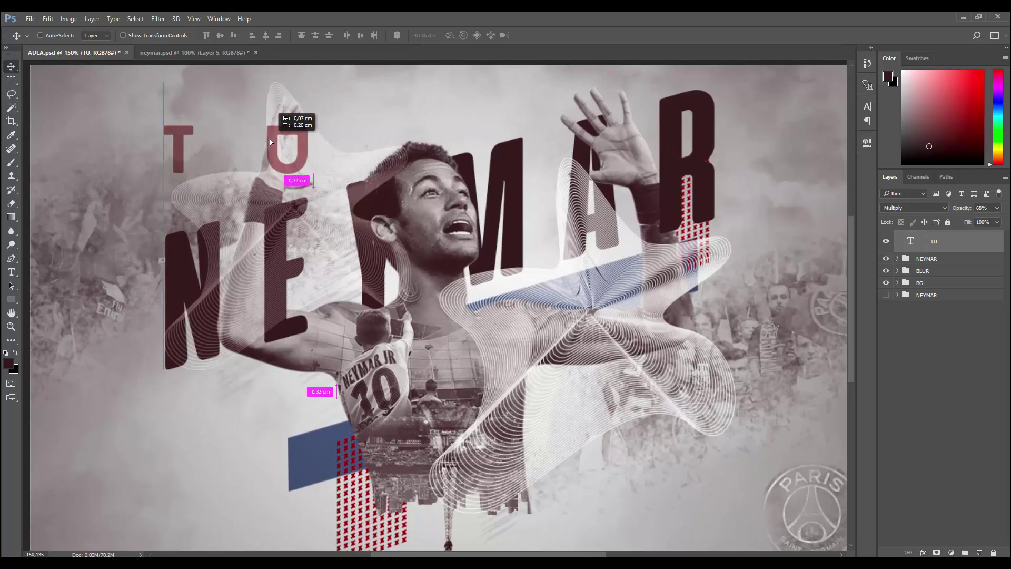
pyautogui.scroll(-2, 323, 127)
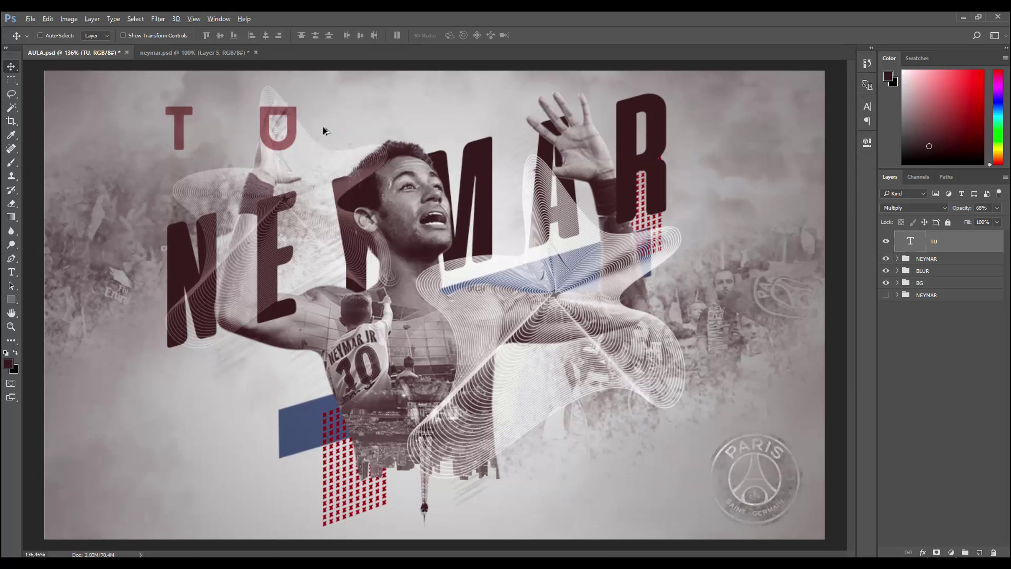
pyautogui.hotkey('ctrl', 't')
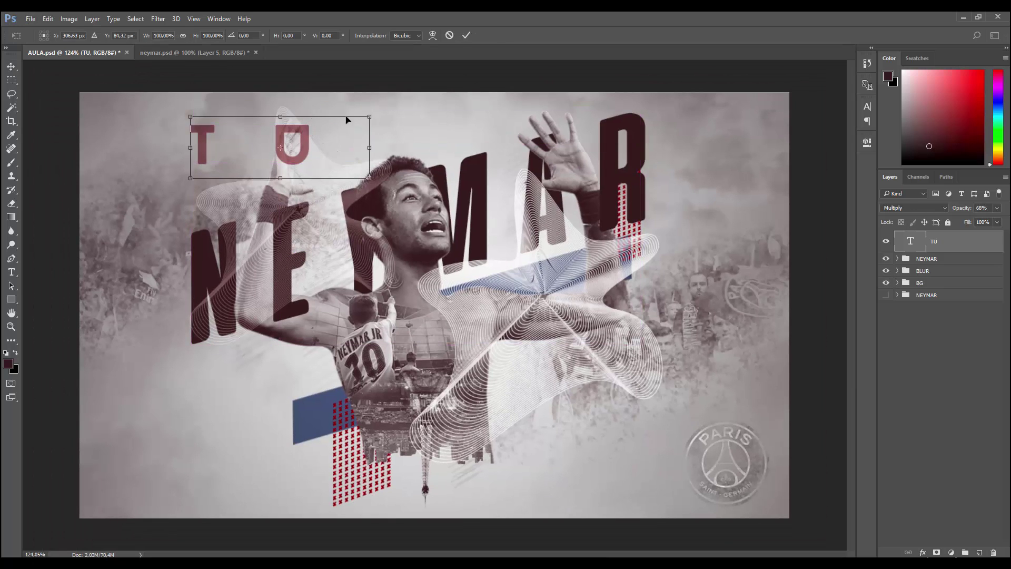
pyautogui.moveTo(372, 114); pyautogui.dragTo(356, 116)
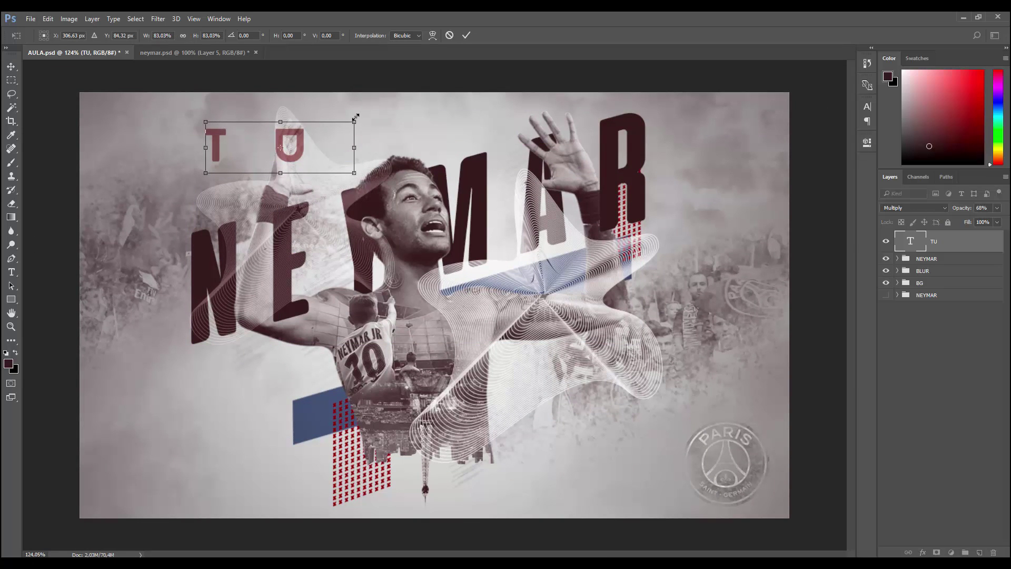
pyautogui.click(466, 35)
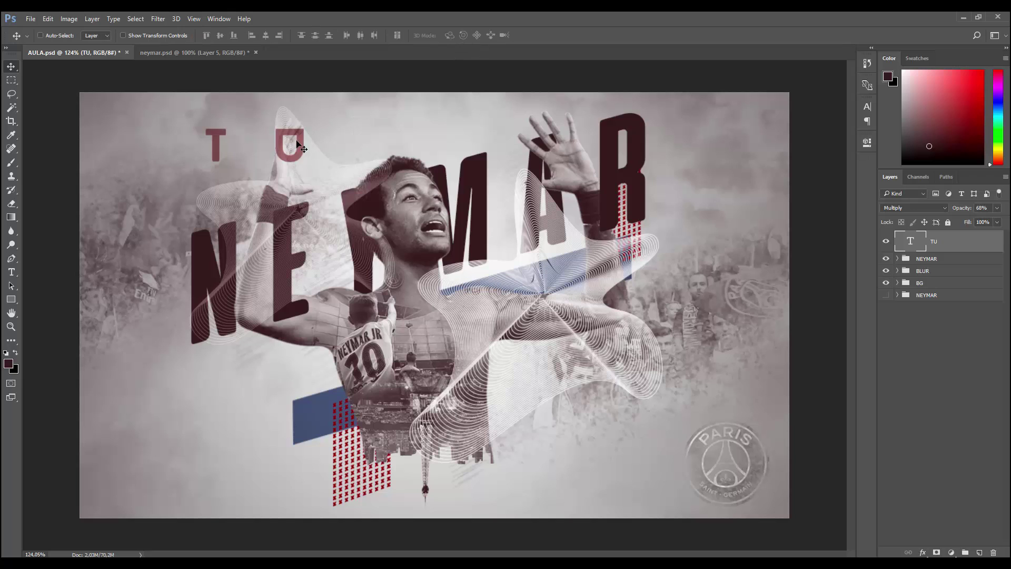
pyautogui.moveTo(292, 141); pyautogui.dragTo(292, 205)
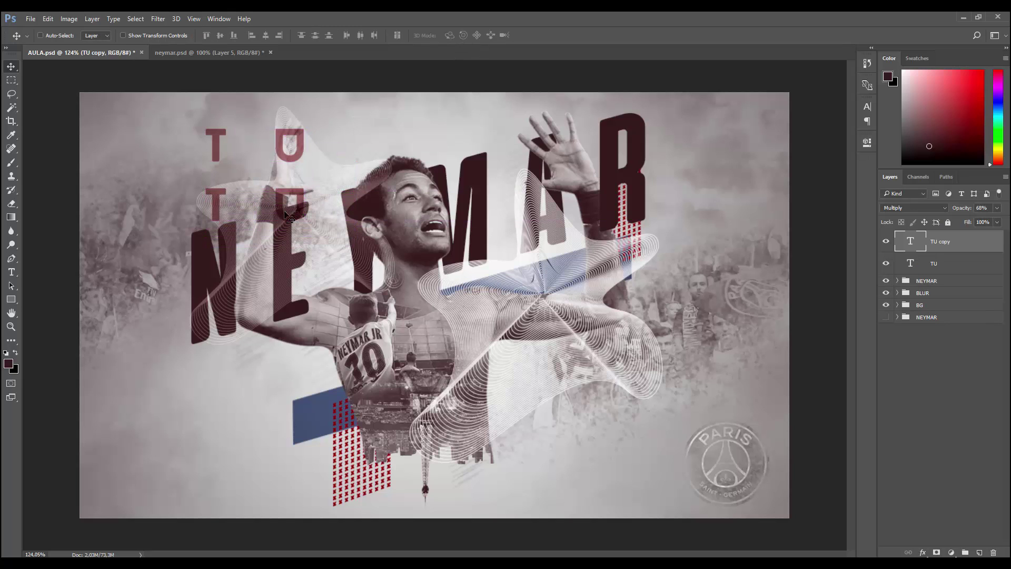
# Retype the duplicated TU letters to read DO.
pyautogui.press('t')
pyautogui.click(280, 206)
pyautogui.hotkey('ctrl', 'a')
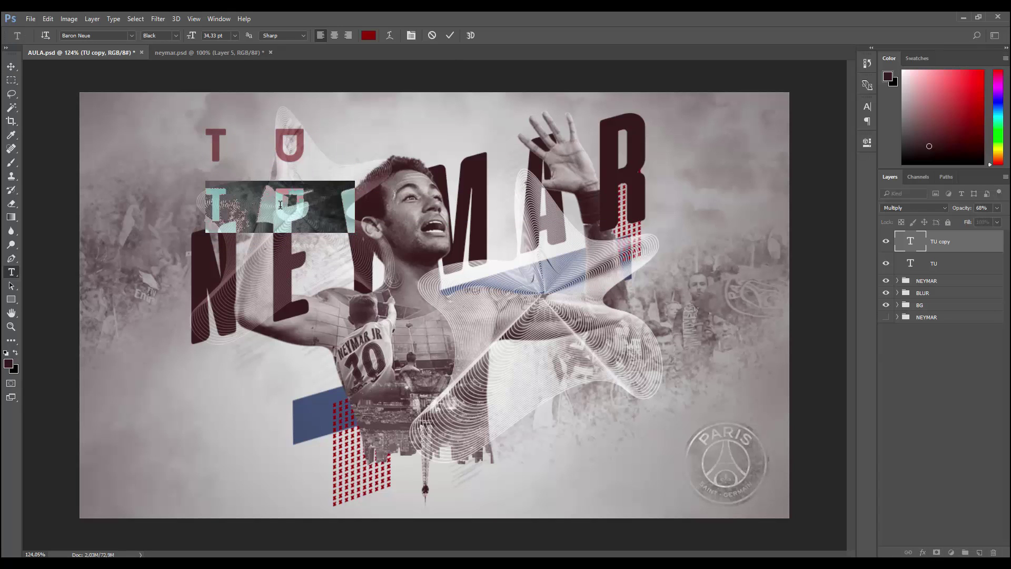
pyautogui.write('DO')
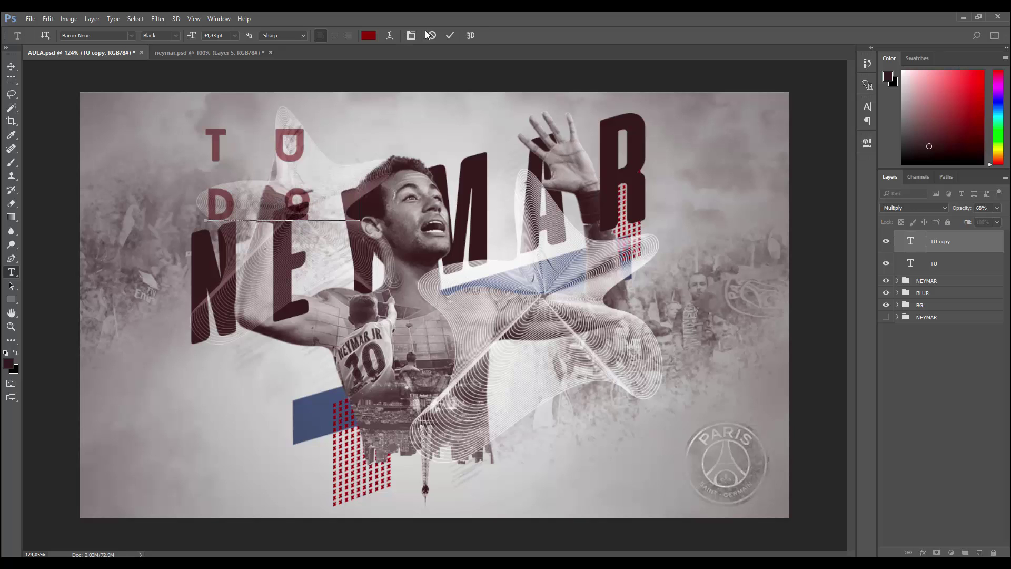
pyautogui.click(450, 36)
pyautogui.click(11, 67)
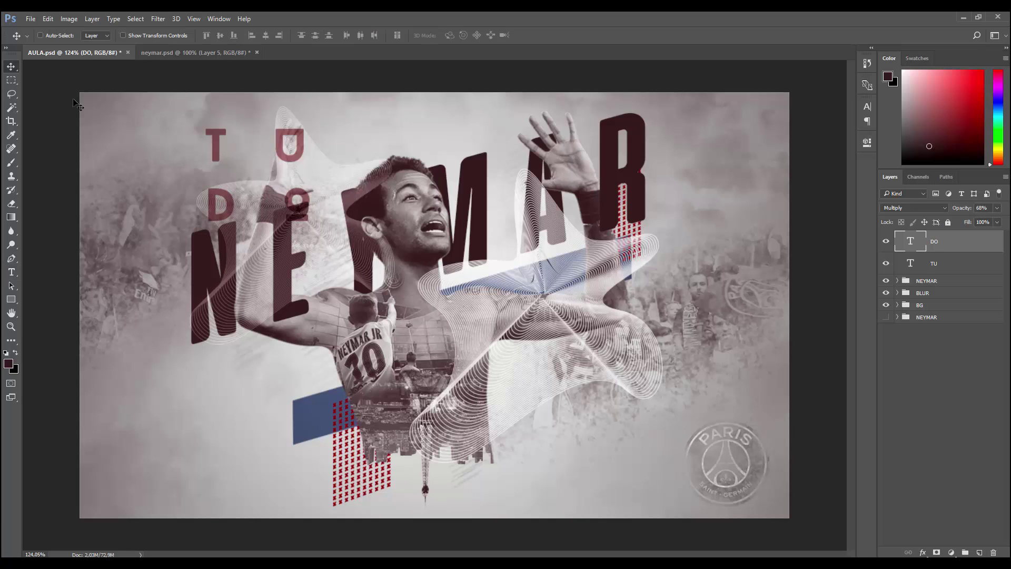
# Recolour the NEYMAR text layer to the darker maroon 271b1b.
pyautogui.click(897, 281)
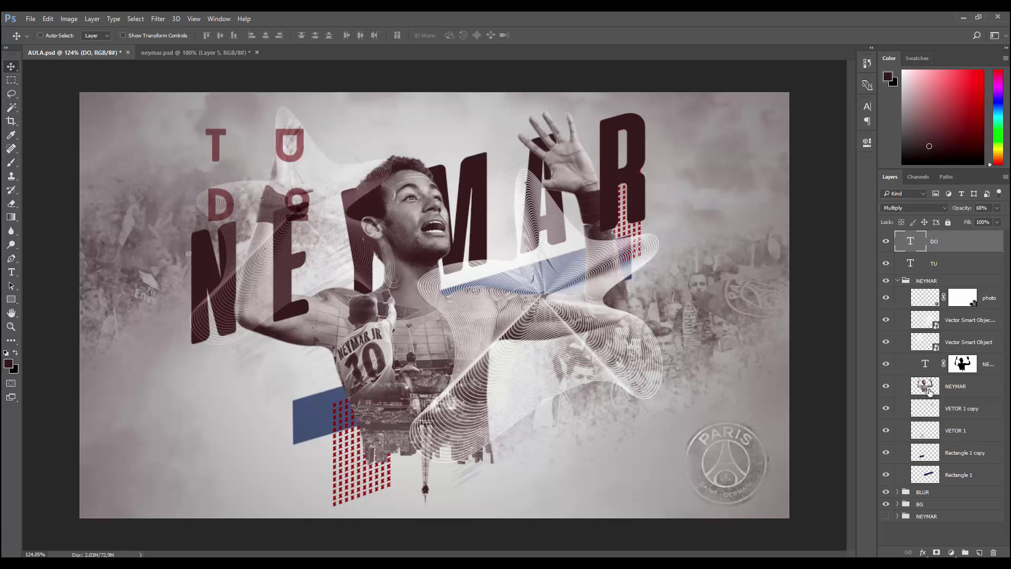
pyautogui.click(927, 369)
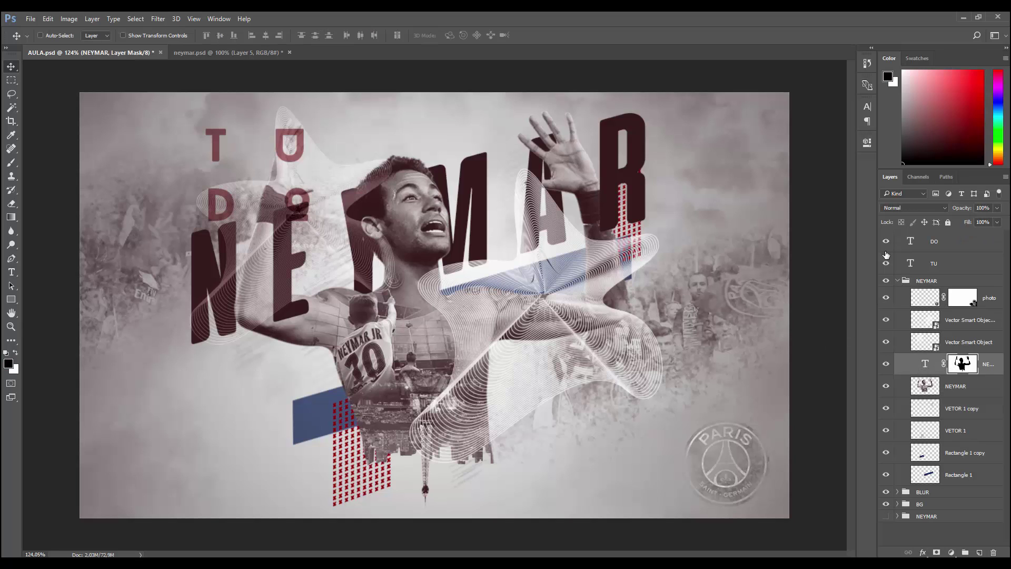
pyautogui.click(867, 107)
pyautogui.click(836, 171)
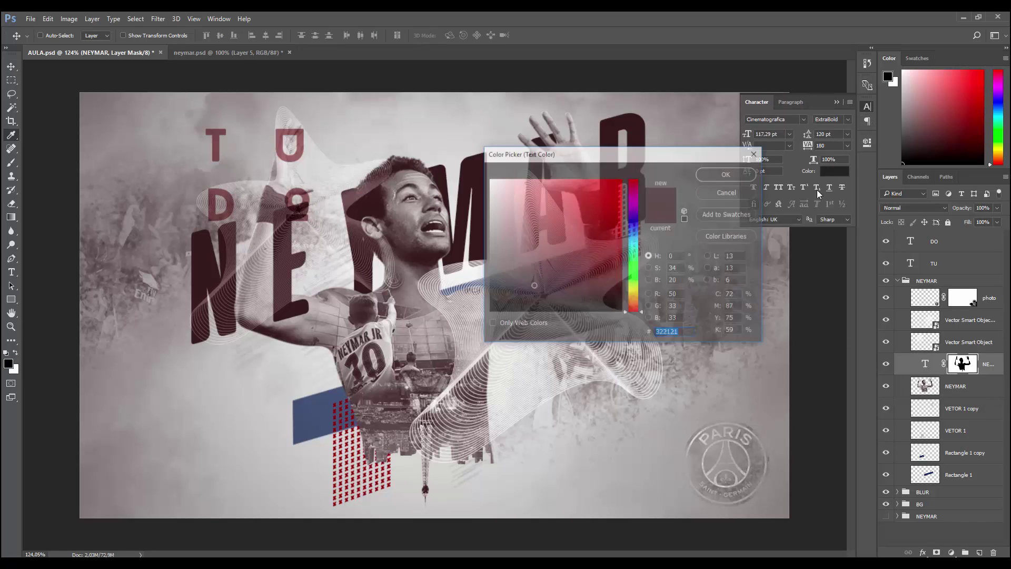
pyautogui.click(528, 292)
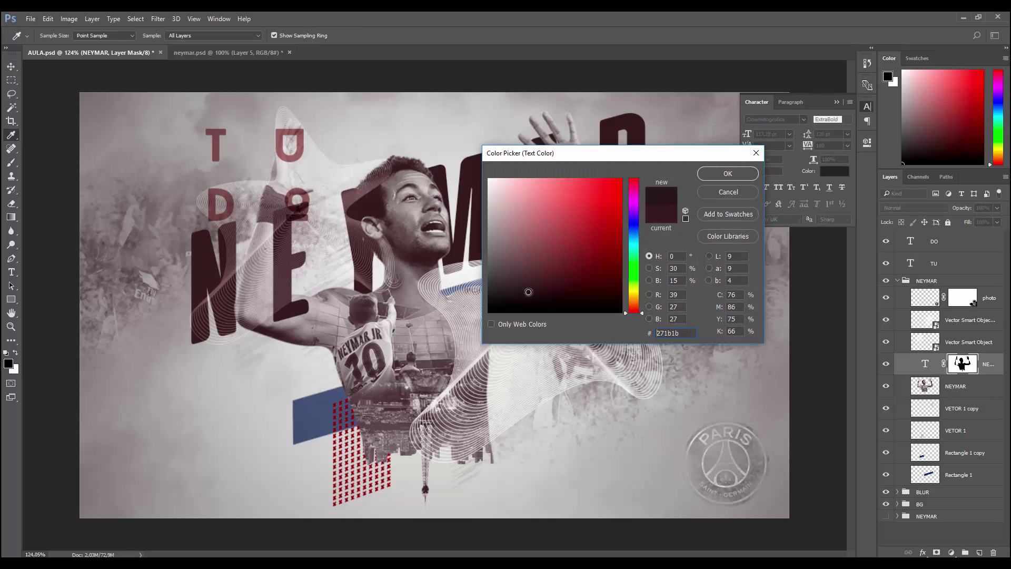
pyautogui.click(717, 176)
pyautogui.click(837, 102)
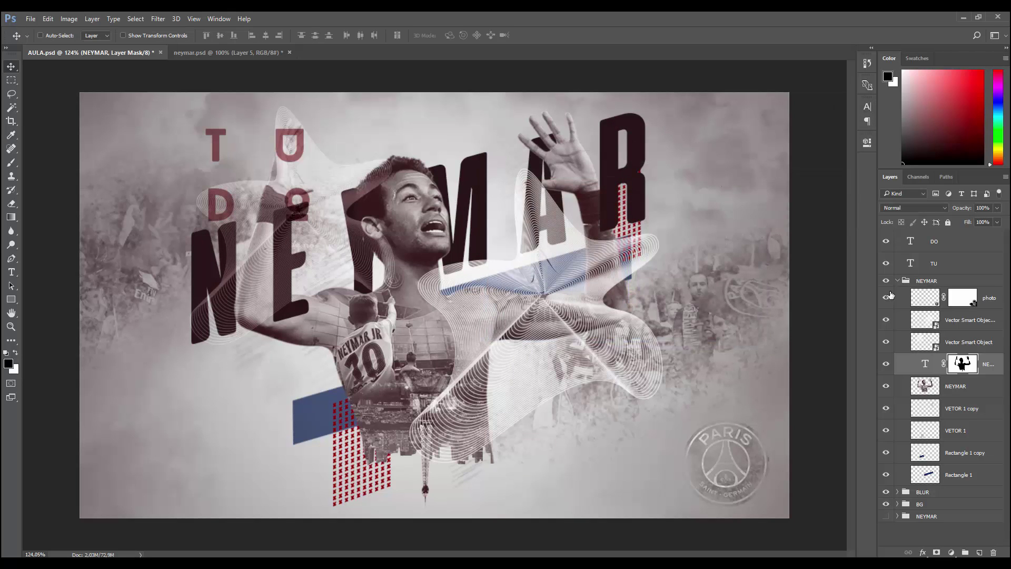
pyautogui.click(897, 281)
pyautogui.click(934, 263)
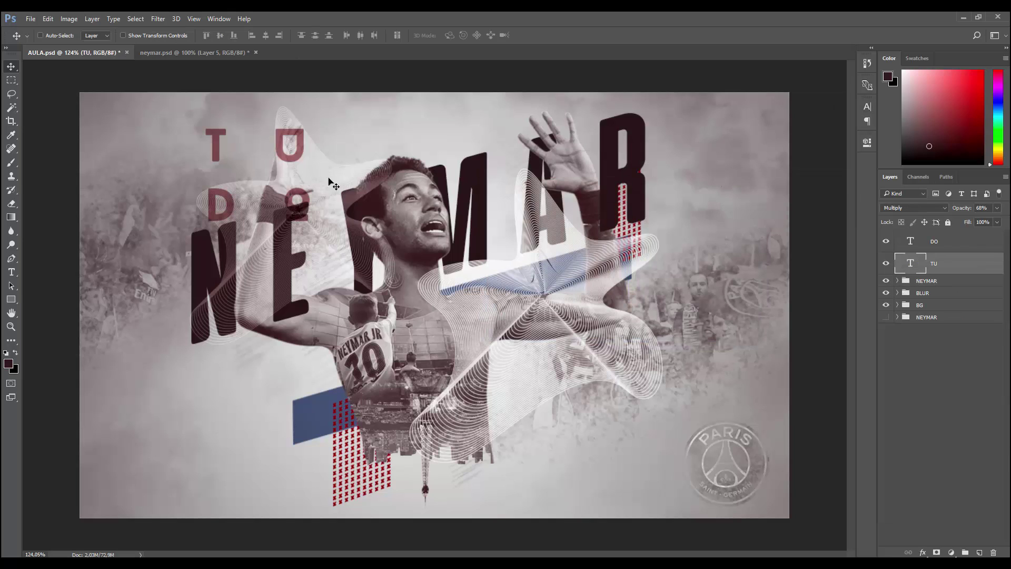
# Move the TU and DO letters together to the left.
pyautogui.keyDown('shift'); pyautogui.click(955, 242); pyautogui.keyUp('shift')
pyautogui.moveTo(272, 143)
pyautogui.mouseDown()
pyautogui.moveTo(228, 167)
pyautogui.moveTo(234, 141)
pyautogui.mouseUp()
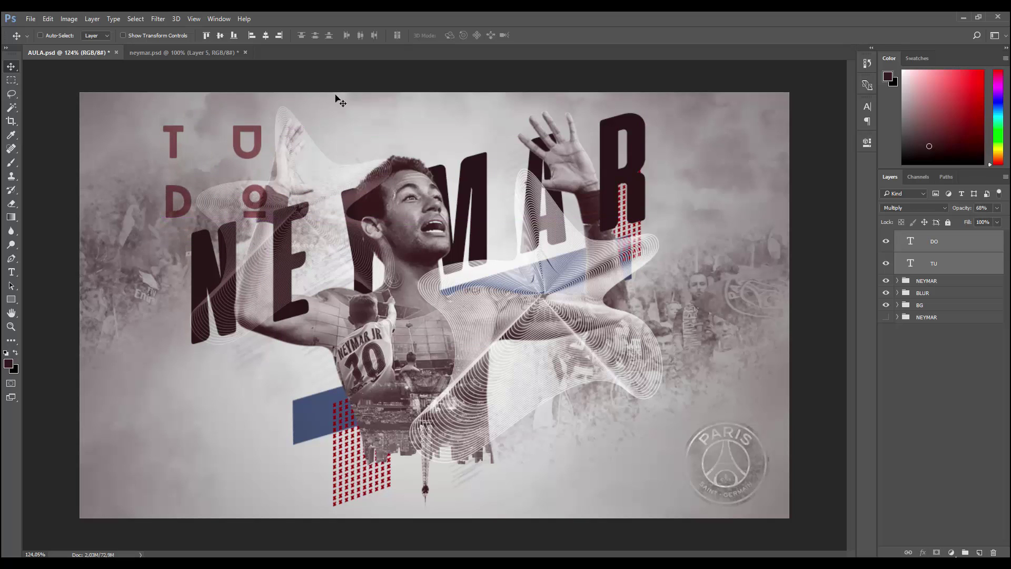
pyautogui.keyDown('ctrl'); pyautogui.click(940, 266); pyautogui.keyUp('ctrl')
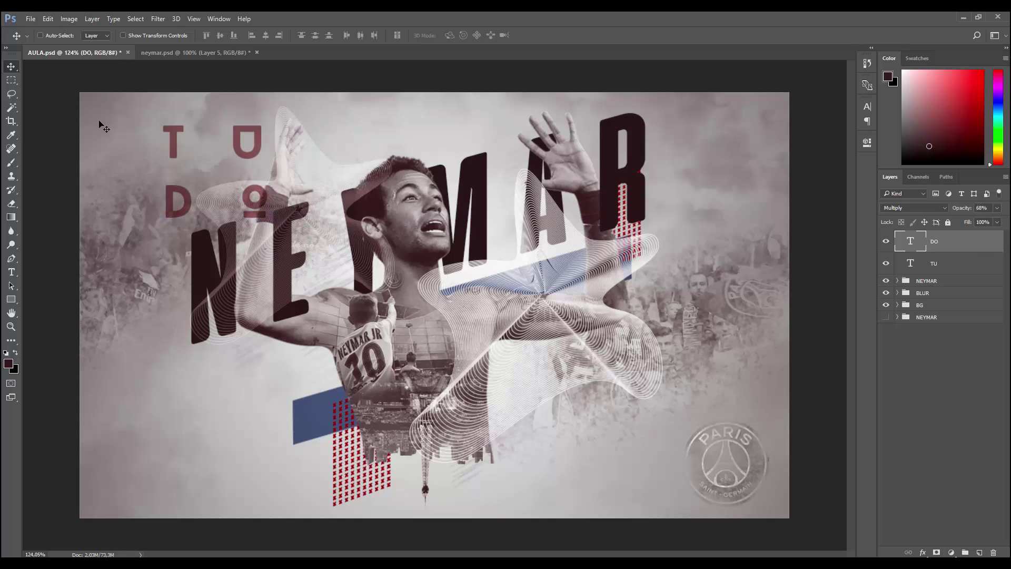
# Shrink DO to about 96% and nudge TU slightly down and right to align.
pyautogui.hotkey('ctrl', '+')
pyautogui.hotkey('ctrl', 't')
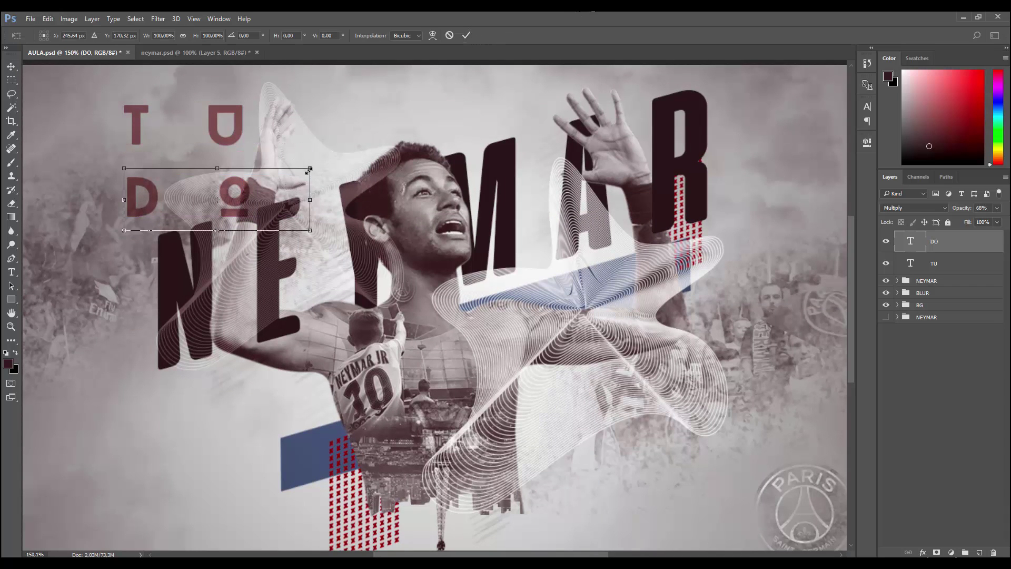
pyautogui.moveTo(310, 169); pyautogui.dragTo(307, 169)
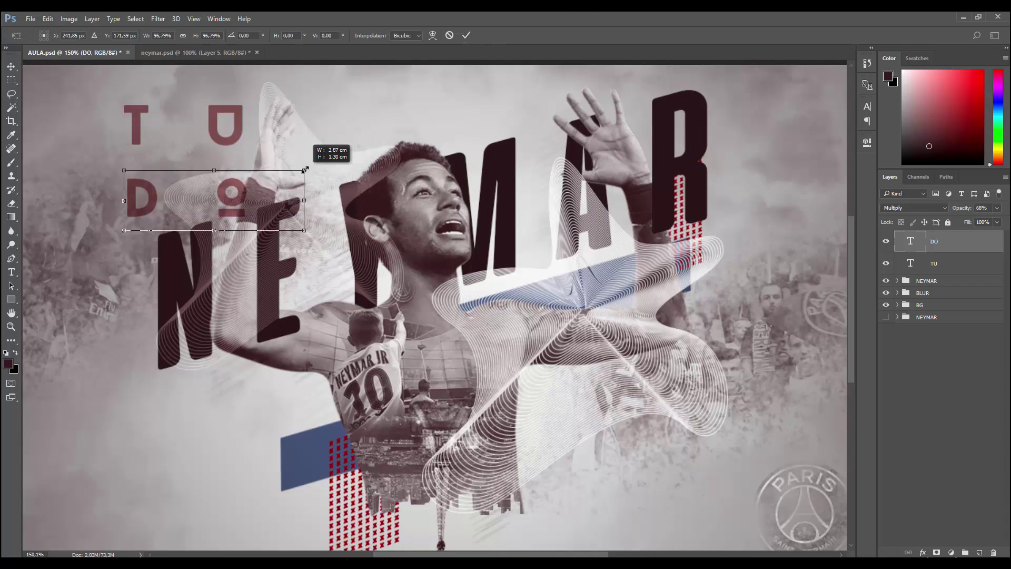
pyautogui.click(466, 35)
pyautogui.click(920, 268)
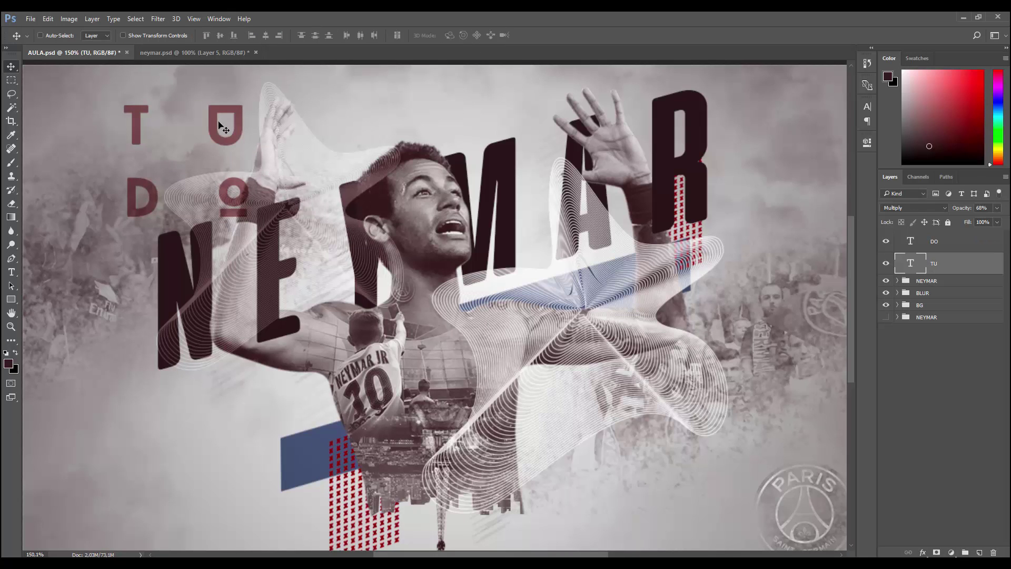
pyautogui.moveTo(219, 123); pyautogui.dragTo(227, 130)
pyautogui.hotkey('ctrl', '0')
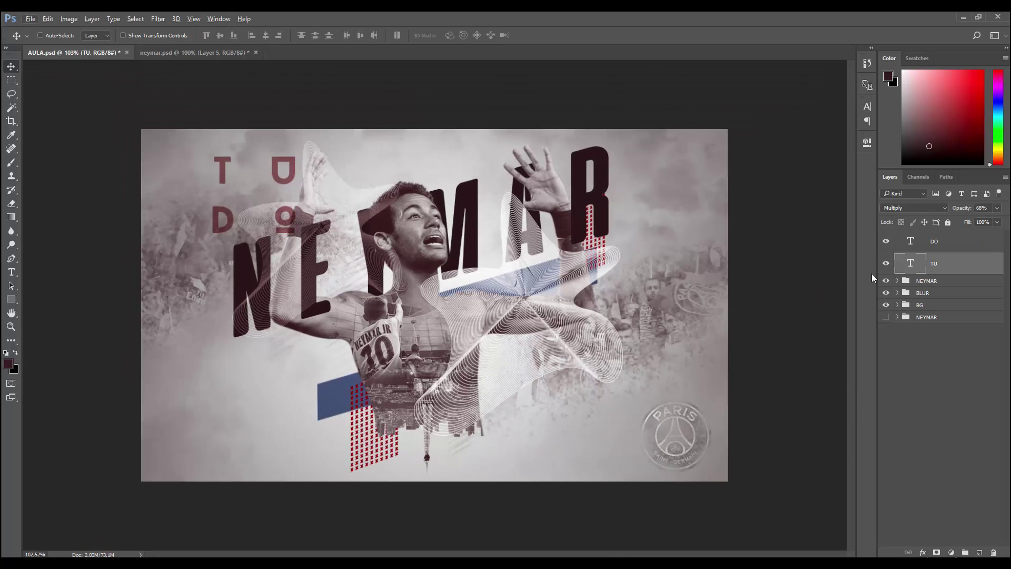
pyautogui.keyDown('shift'); pyautogui.click(933, 241); pyautogui.keyUp('shift')
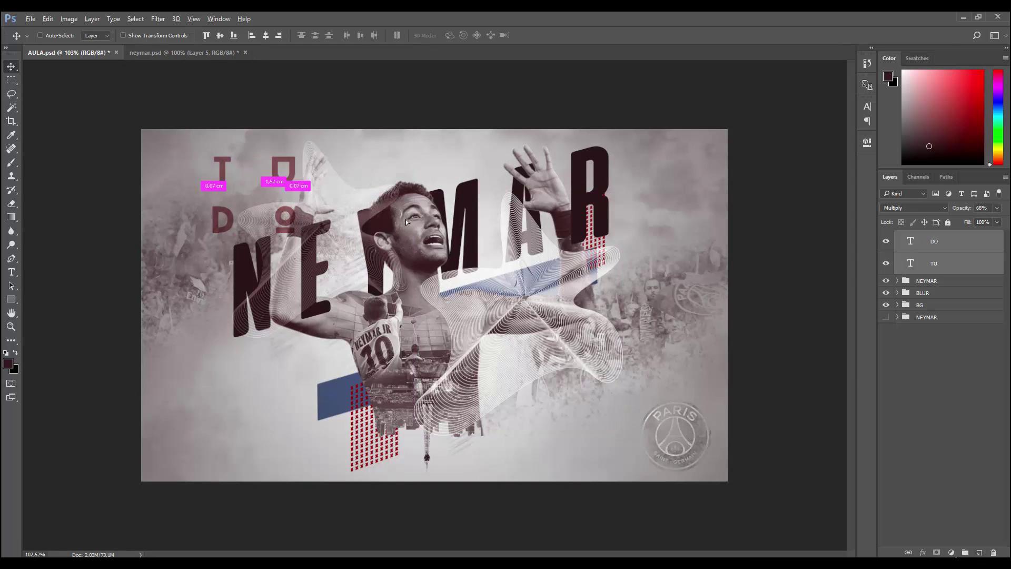
# Alt-drag copies of the TU and DO letters to the lower right near the arm.
pyautogui.moveTo(406, 222)
pyautogui.mouseDown()
pyautogui.moveTo(579, 369)
pyautogui.moveTo(573, 336)
pyautogui.mouseUp()
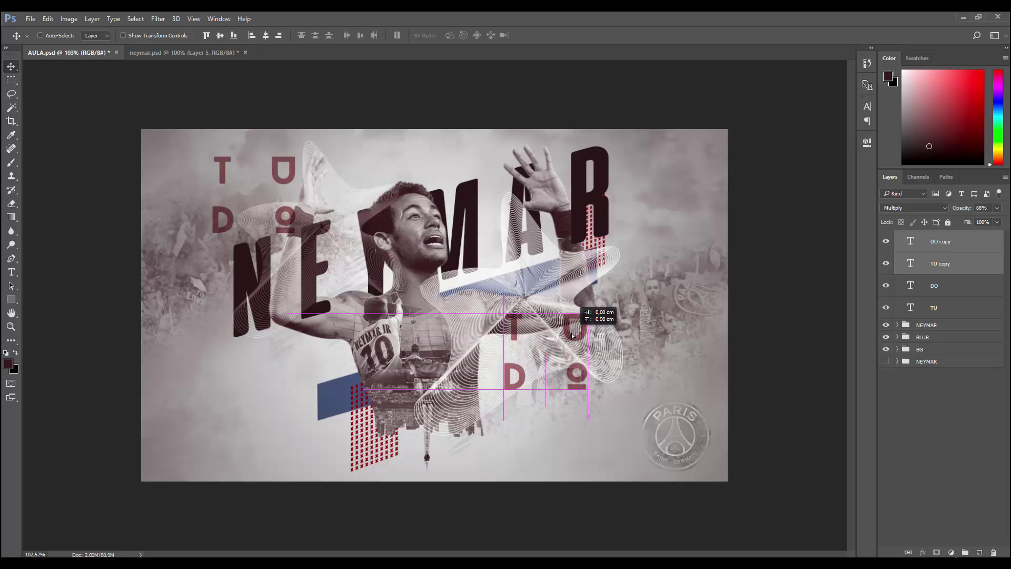
pyautogui.click(942, 250)
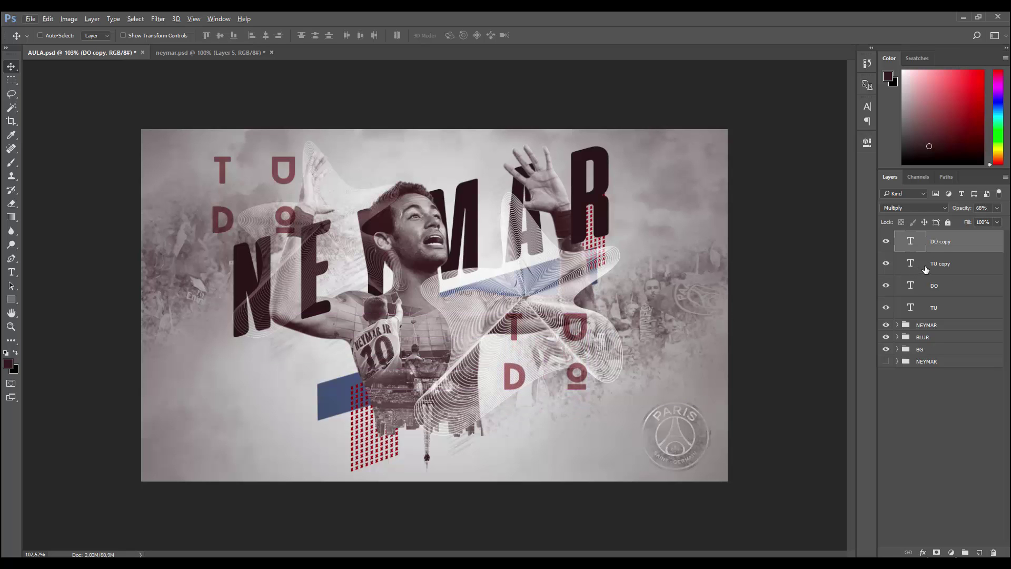
pyautogui.click(926, 269)
pyautogui.scroll(3, 548, 350)
# Retype the TU copy as PO and the DO copy as SS.
pyautogui.press('t')
pyautogui.click(615, 336)
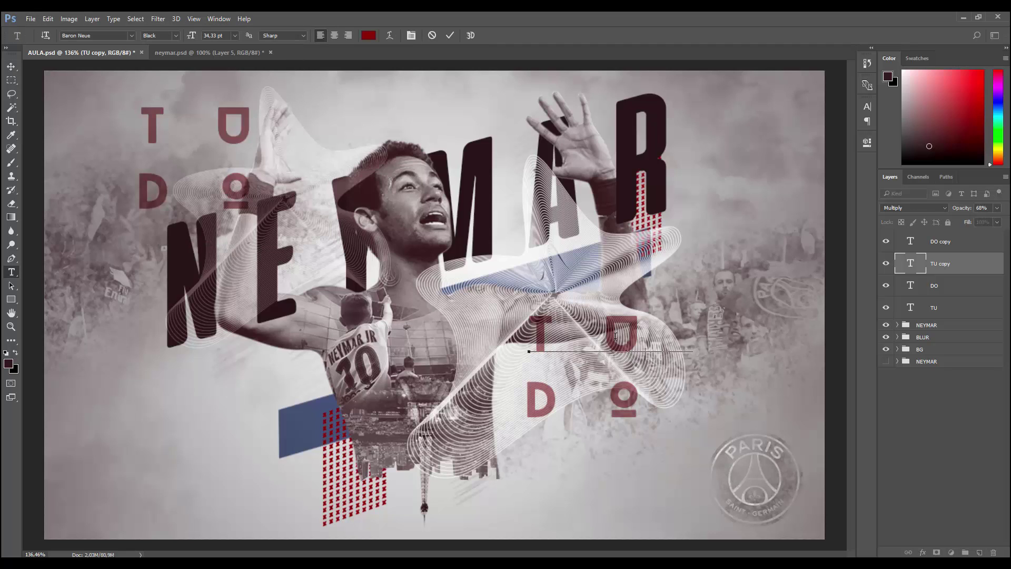
pyautogui.hotkey('ctrl', 'a')
pyautogui.write('PO')
pyautogui.click(450, 35)
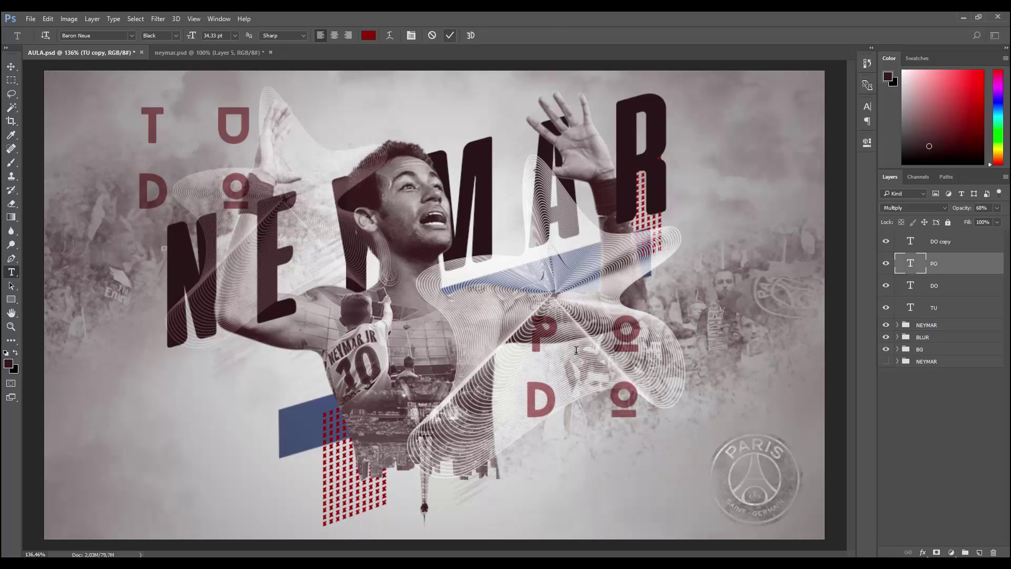
pyautogui.click(617, 391)
pyautogui.hotkey('ctrl', 'a')
pyautogui.write('SS')
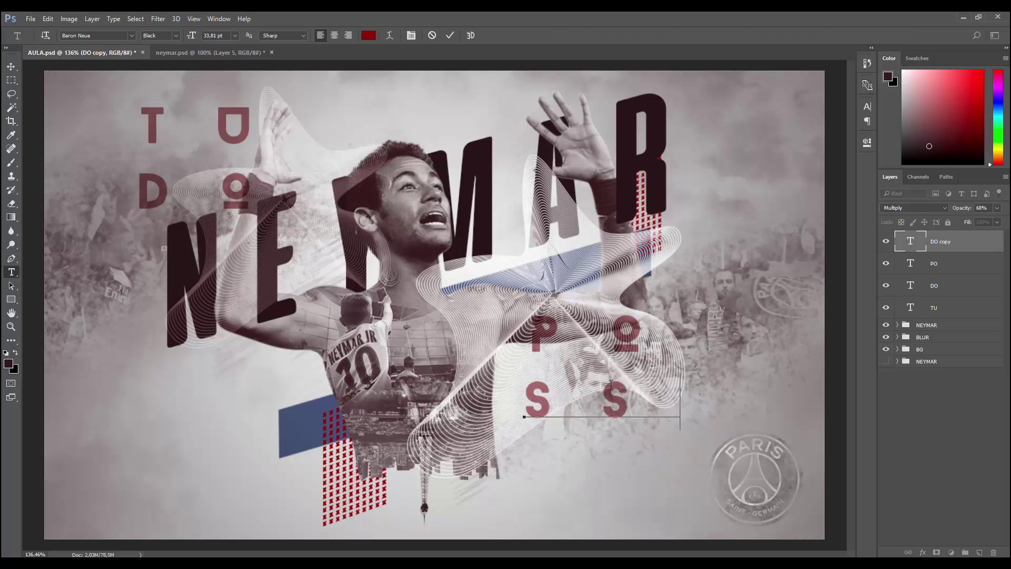
pyautogui.click(450, 35)
pyautogui.click(11, 66)
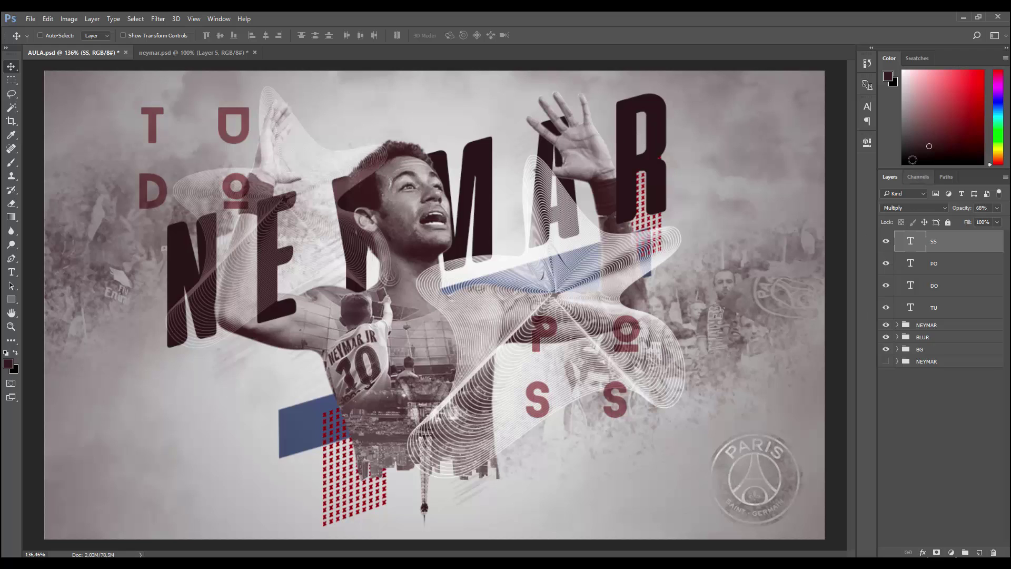
# Set the SS letters' tracking to 1200 in the Character panel.
pyautogui.click(867, 106)
pyautogui.write('1200')
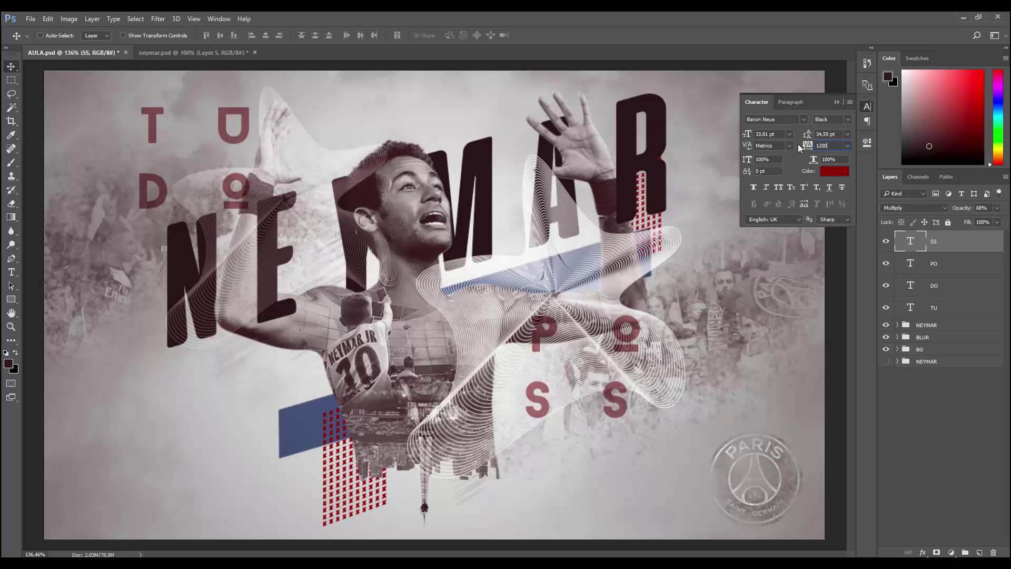
pyautogui.press('Return')
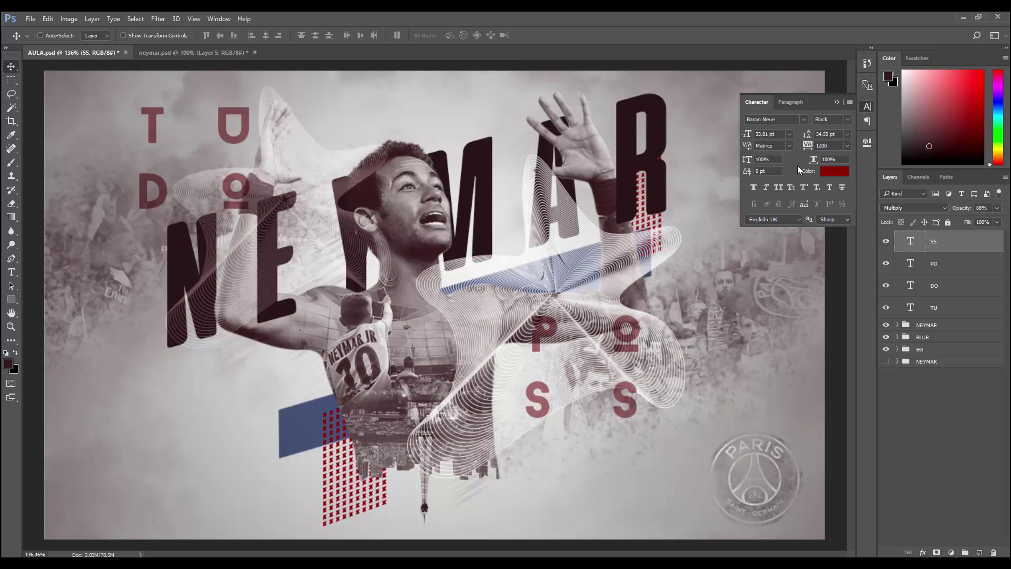
pyautogui.click(837, 102)
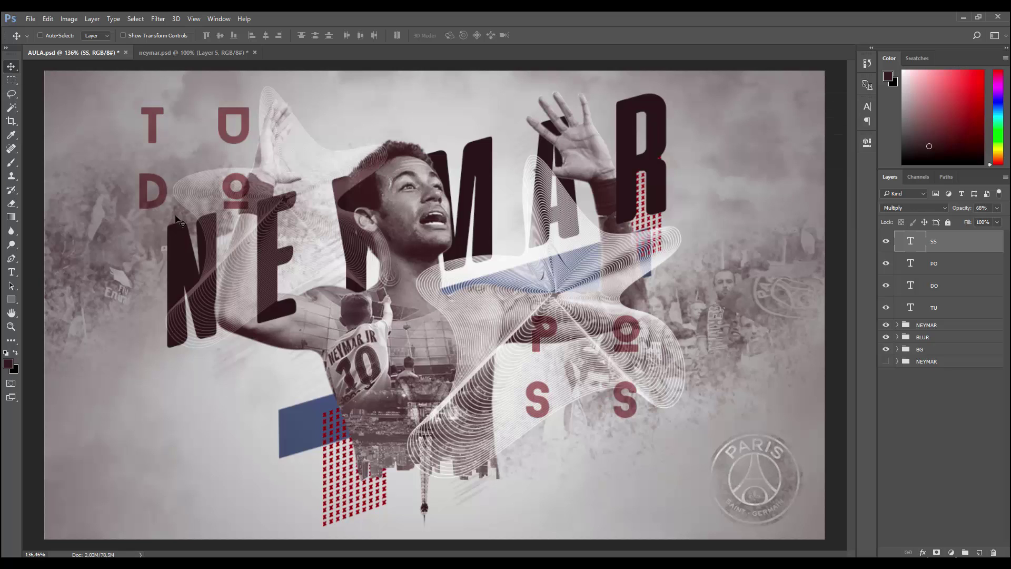
# Duplicate SS below itself and retype the copy as a single O.
pyautogui.moveTo(622, 401)
pyautogui.mouseDown()
pyautogui.moveTo(624, 473)
pyautogui.moveTo(499, 462)
pyautogui.mouseUp()
pyautogui.press('t')
pyautogui.hotkey('ctrl', 'a')
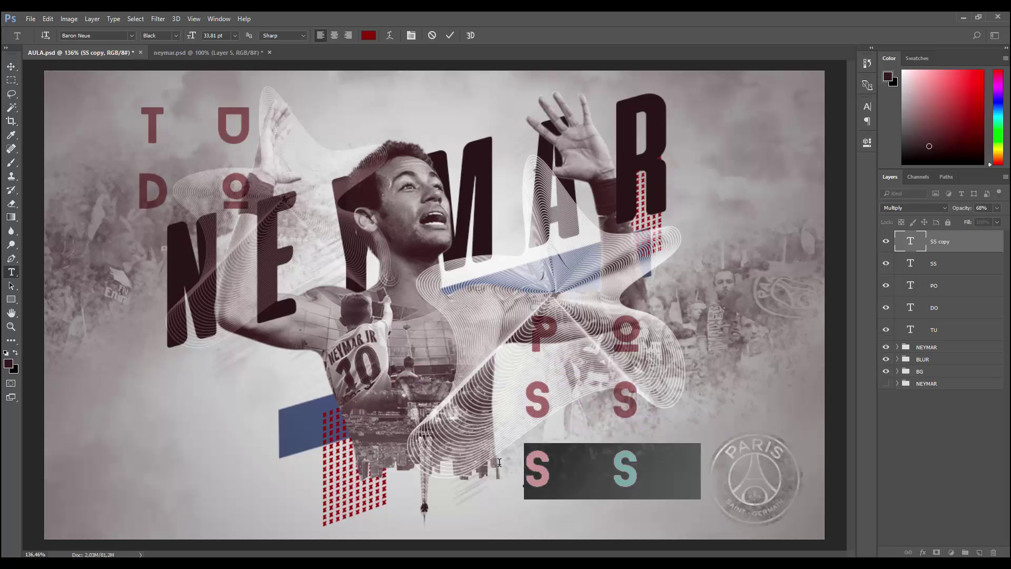
pyautogui.write('O')
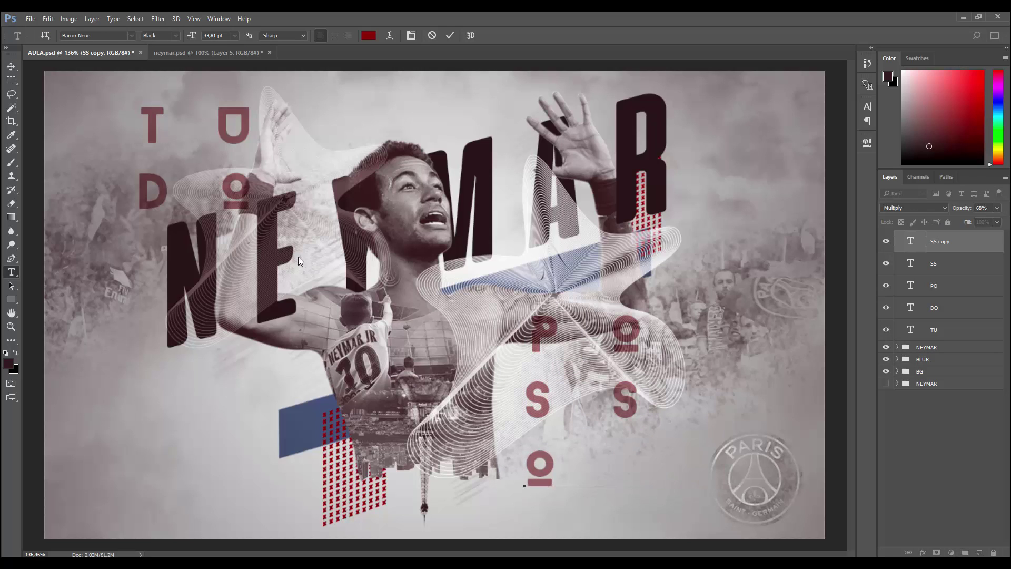
pyautogui.click(449, 36)
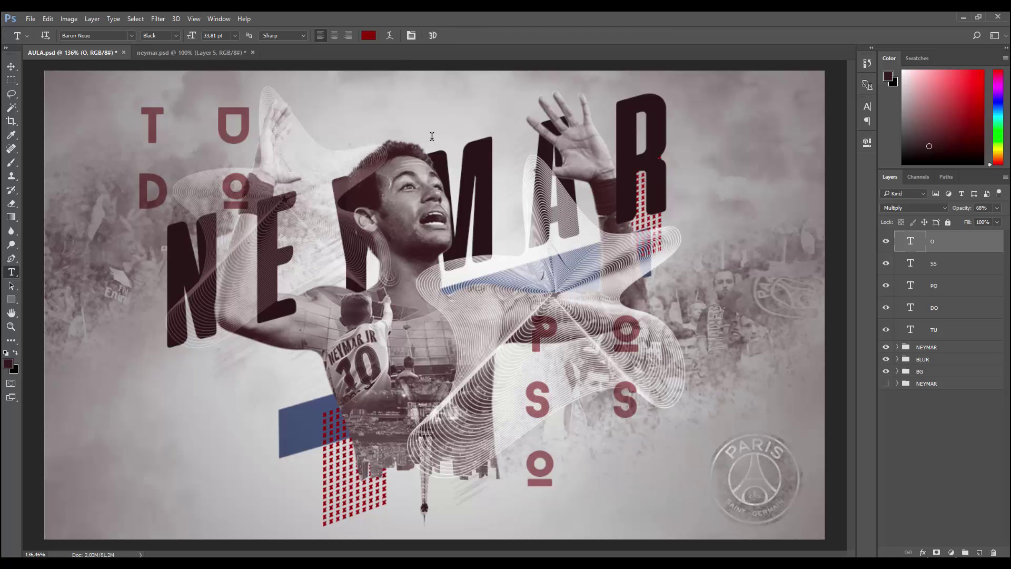
pyautogui.click(13, 66)
# Skew the BLUR group, left side up and right side down, and shift it up-right.
pyautogui.scroll(-3, 443, 308)
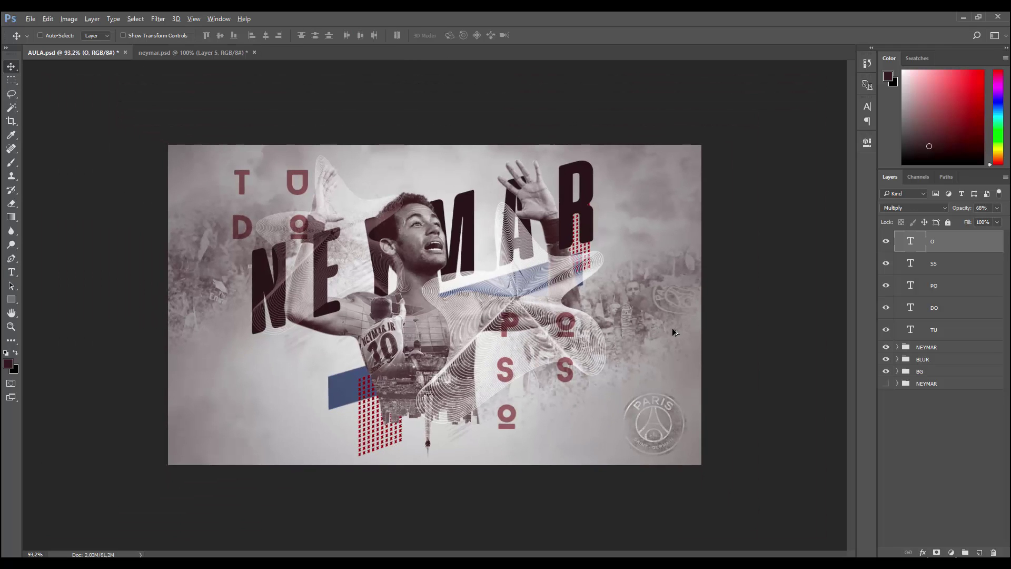
pyautogui.scroll(1, 443, 308)
pyautogui.scroll(1, 431, 278)
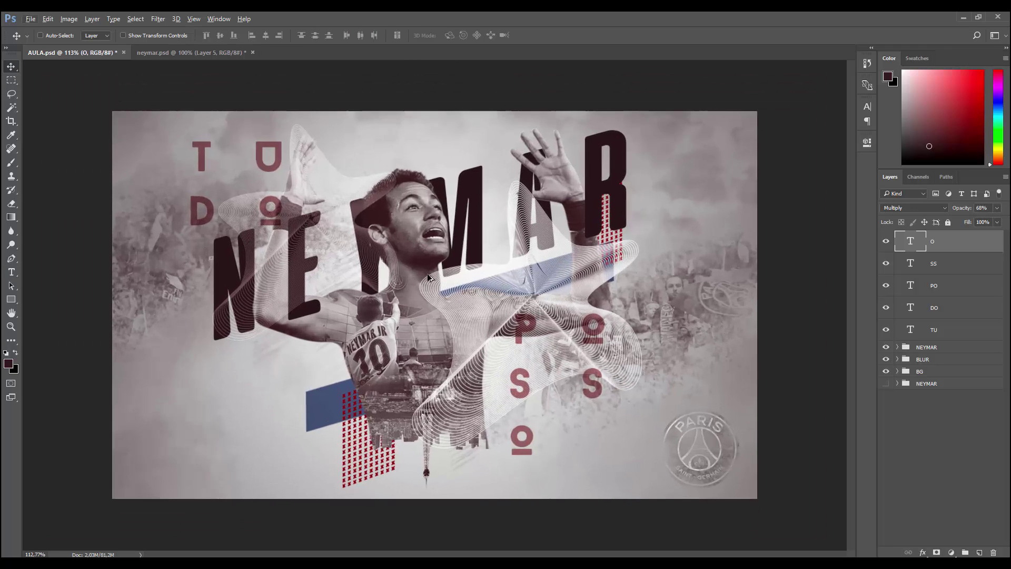
pyautogui.scroll(1, 408, 298)
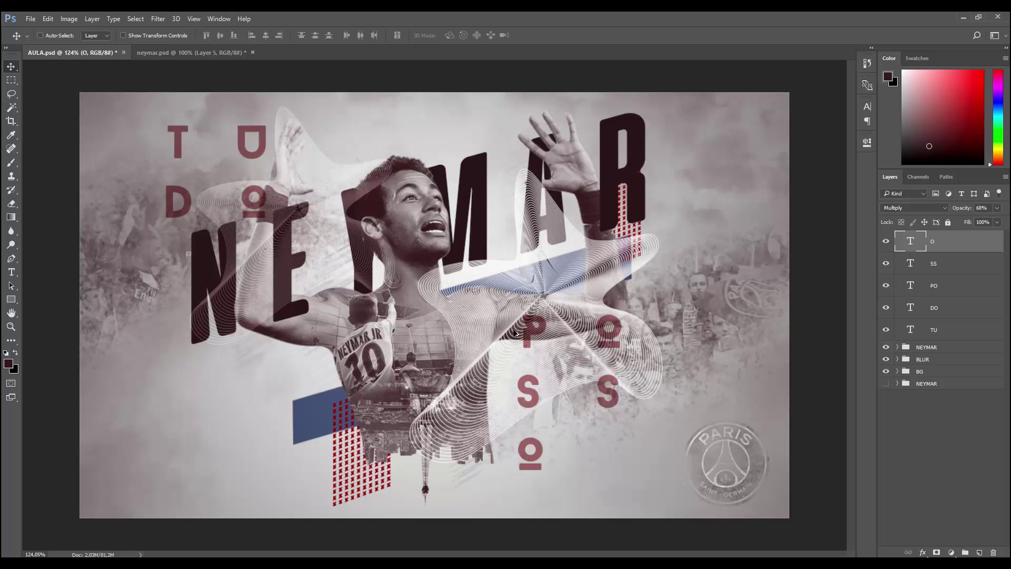
pyautogui.scroll(-1, 515, 332)
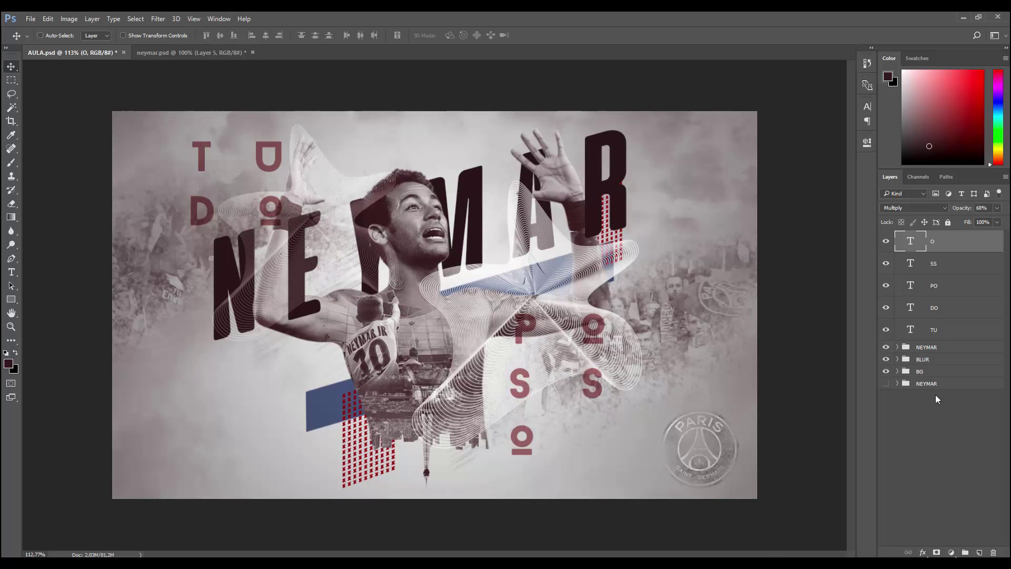
pyautogui.click(898, 359)
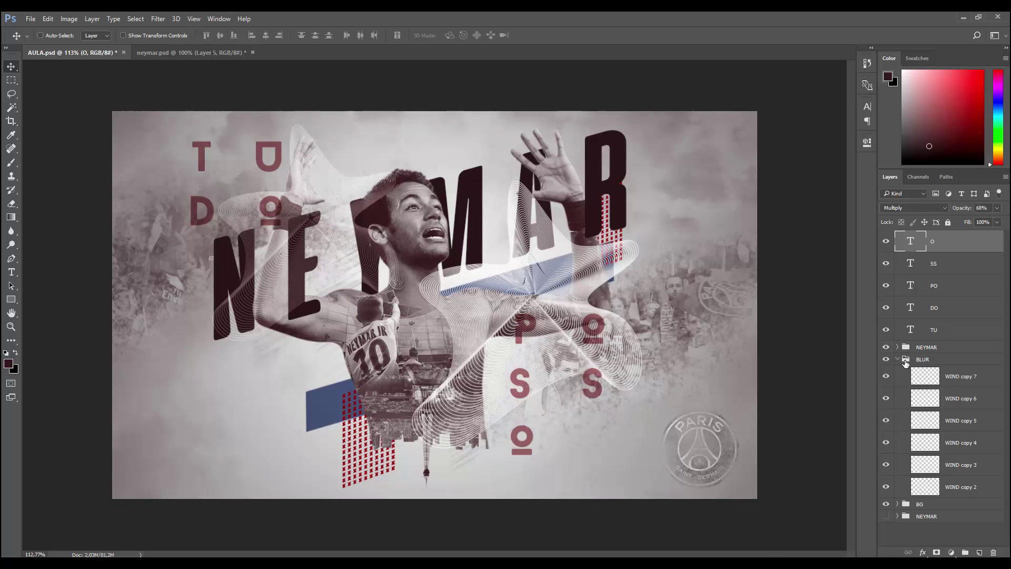
pyautogui.click(922, 360)
pyautogui.click(898, 360)
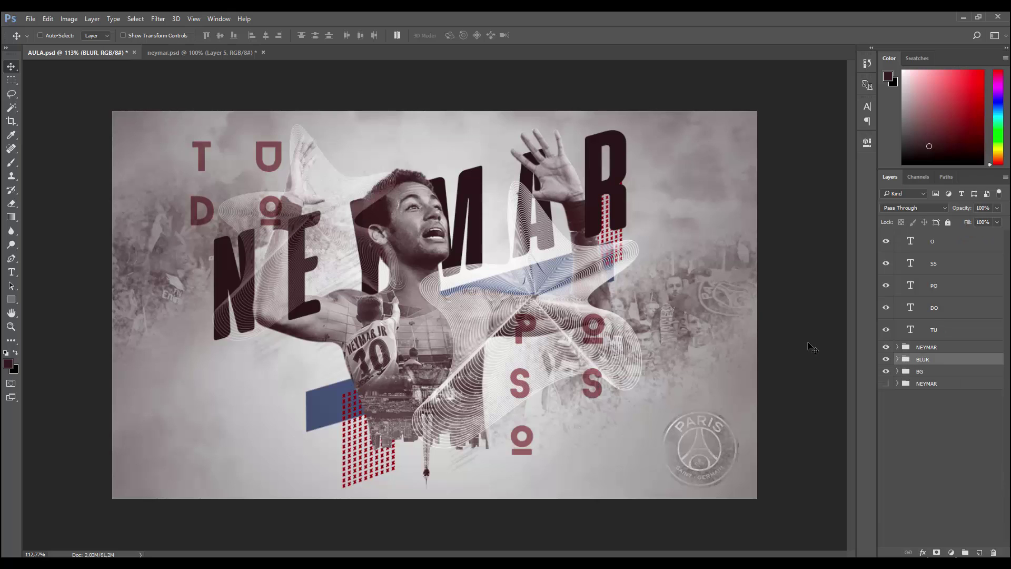
pyautogui.hotkey('ctrl', 't')
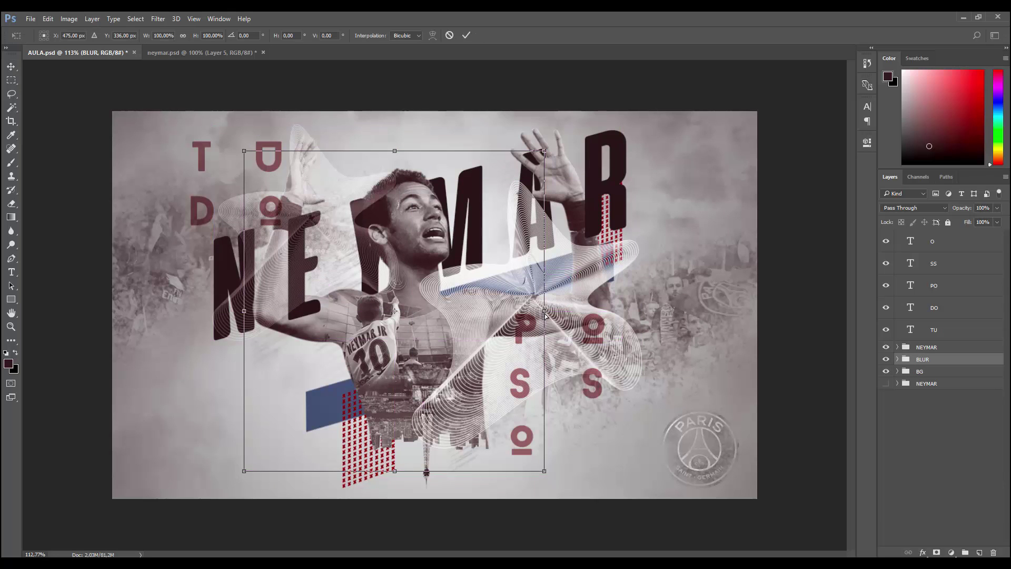
pyautogui.moveTo(544, 311); pyautogui.dragTo(544, 320)
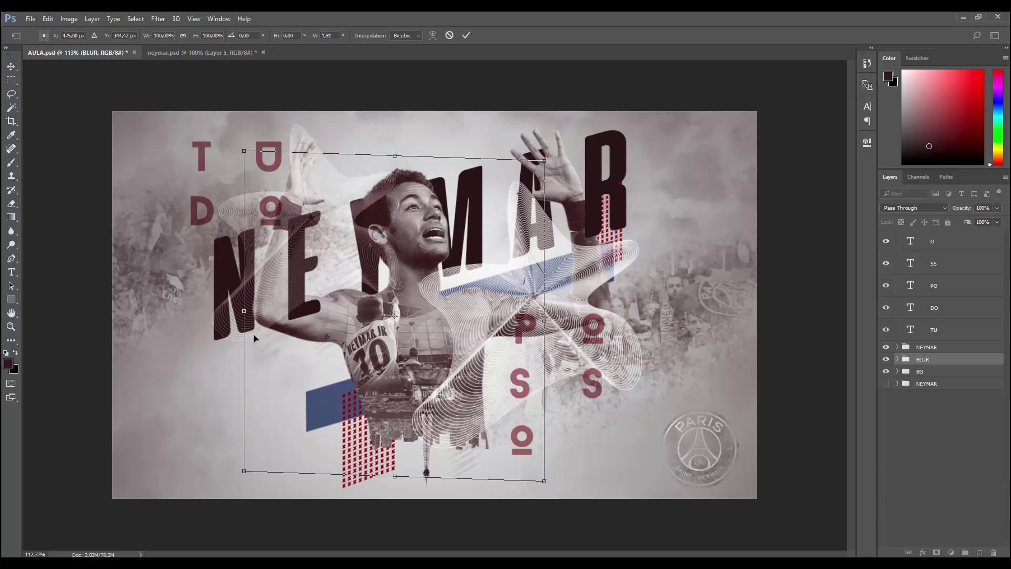
pyautogui.moveTo(244, 311); pyautogui.dragTo(243, 305)
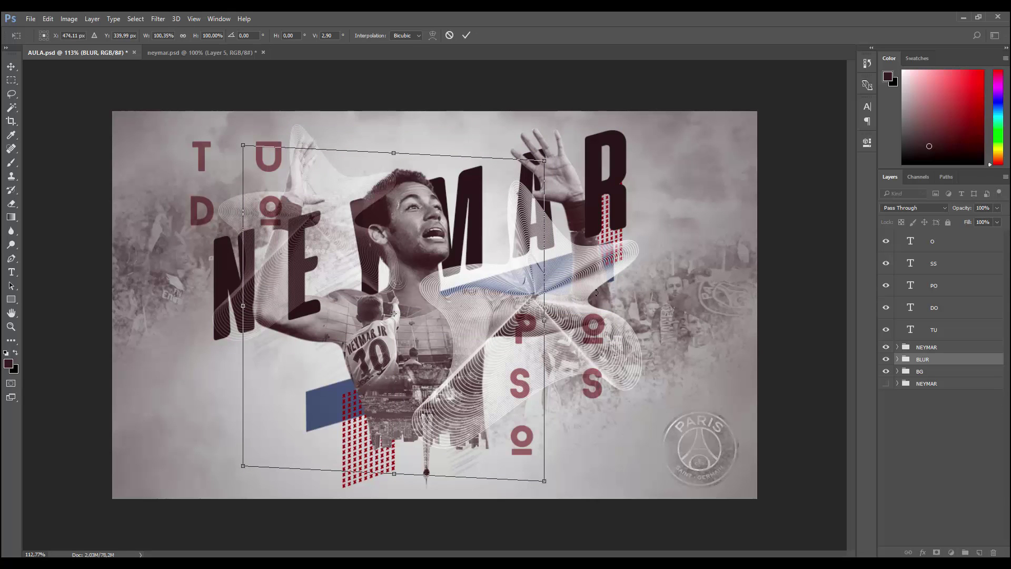
pyautogui.moveTo(546, 321); pyautogui.dragTo(547, 336)
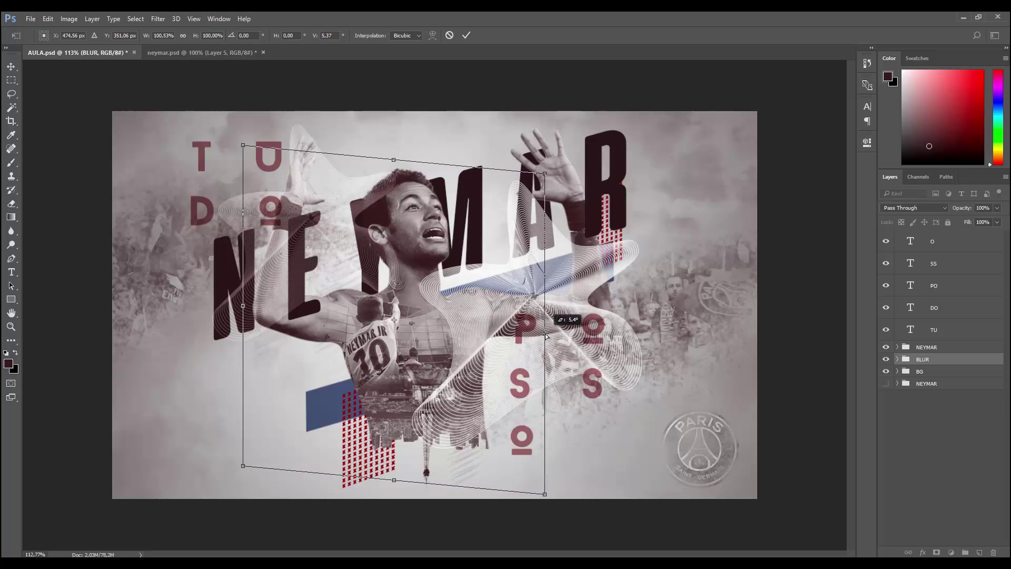
pyautogui.moveTo(419, 273); pyautogui.dragTo(422, 259)
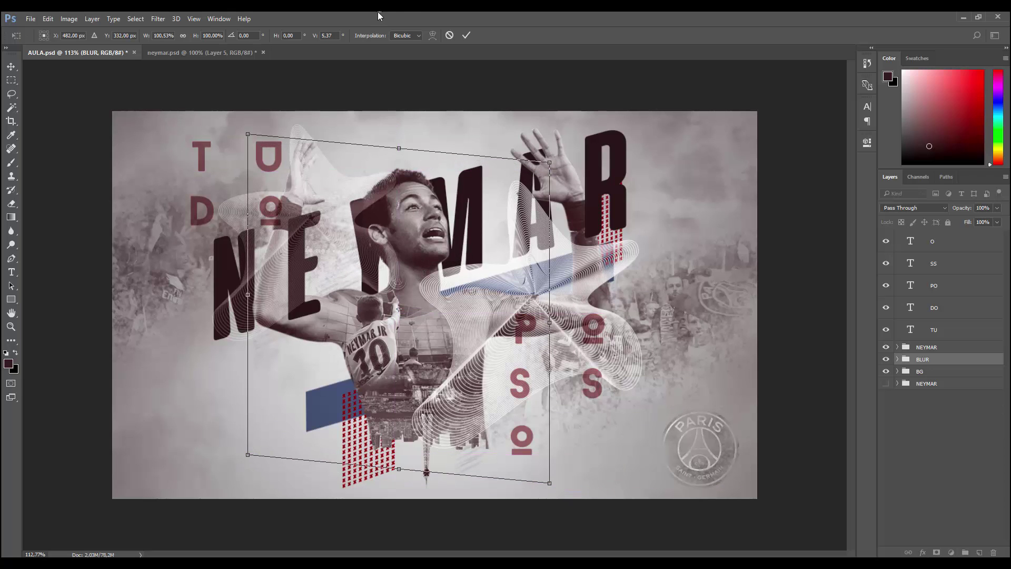
pyautogui.click(464, 35)
pyautogui.hotkey('ctrl', '0')
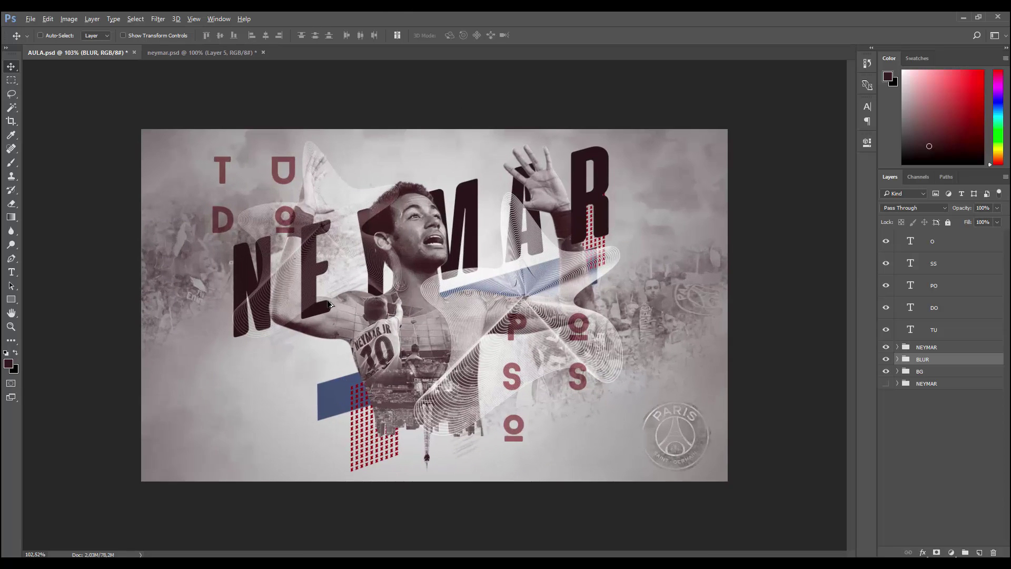
# Group the five letter layers into a group named TEXTO.
pyautogui.scroll(3, 328, 304)
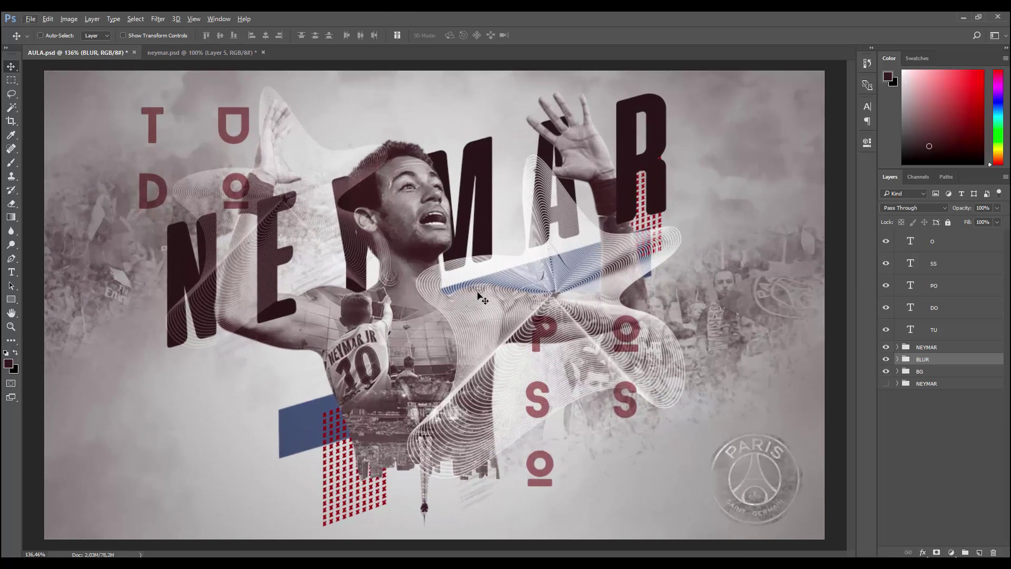
pyautogui.click(945, 330)
pyautogui.keyDown('shift'); pyautogui.click(948, 247); pyautogui.keyUp('shift')
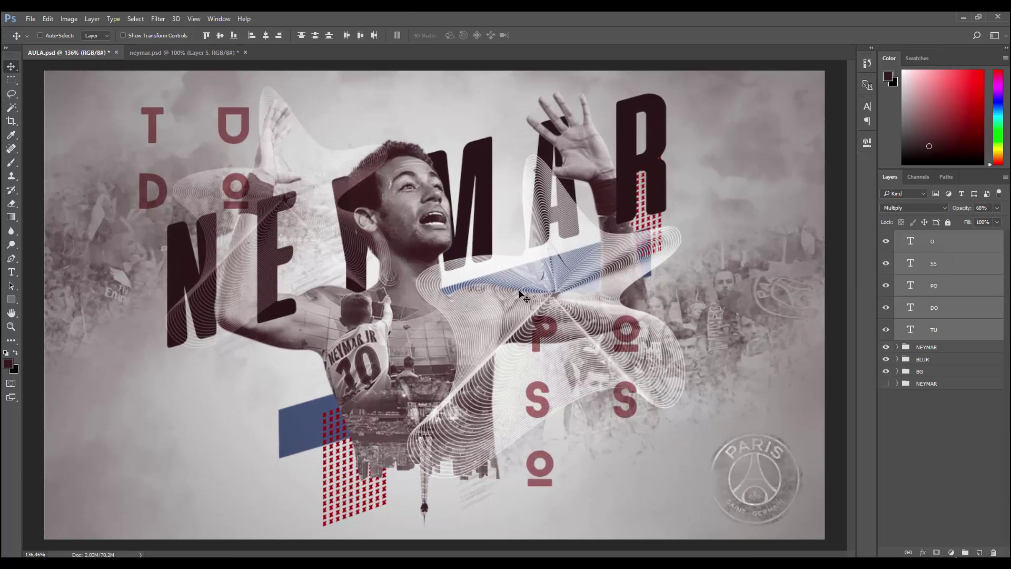
pyautogui.hotkey('ctrl', 'g')
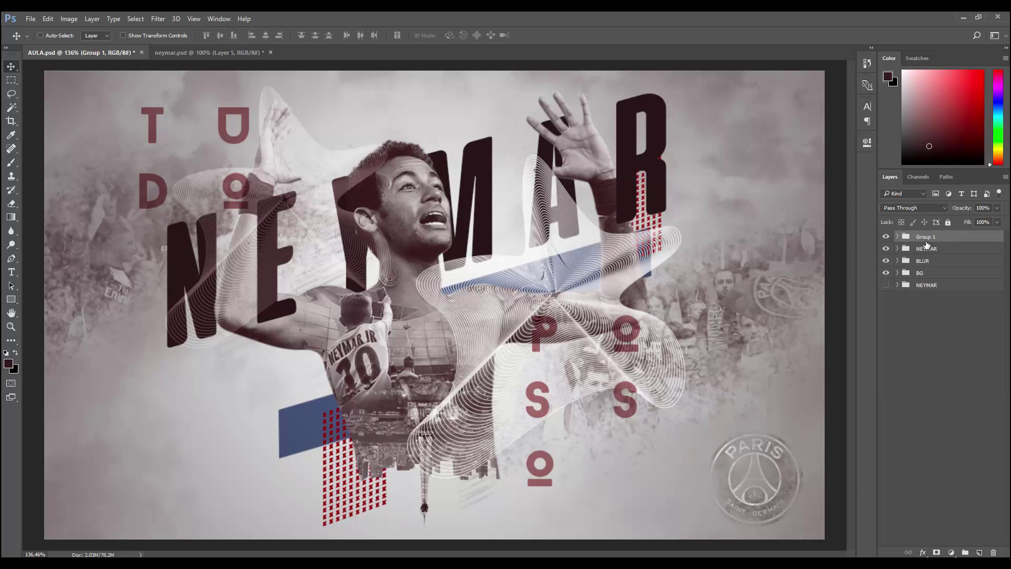
pyautogui.doubleClick(926, 240)
pyautogui.write('TEXTO')
pyautogui.press('Return')
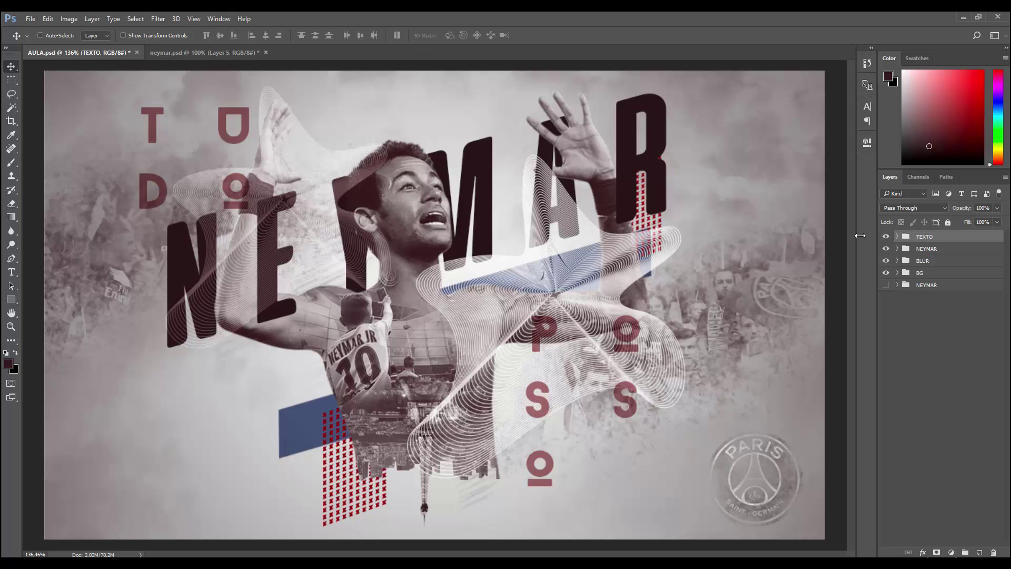
pyautogui.scroll(-2, 582, 361)
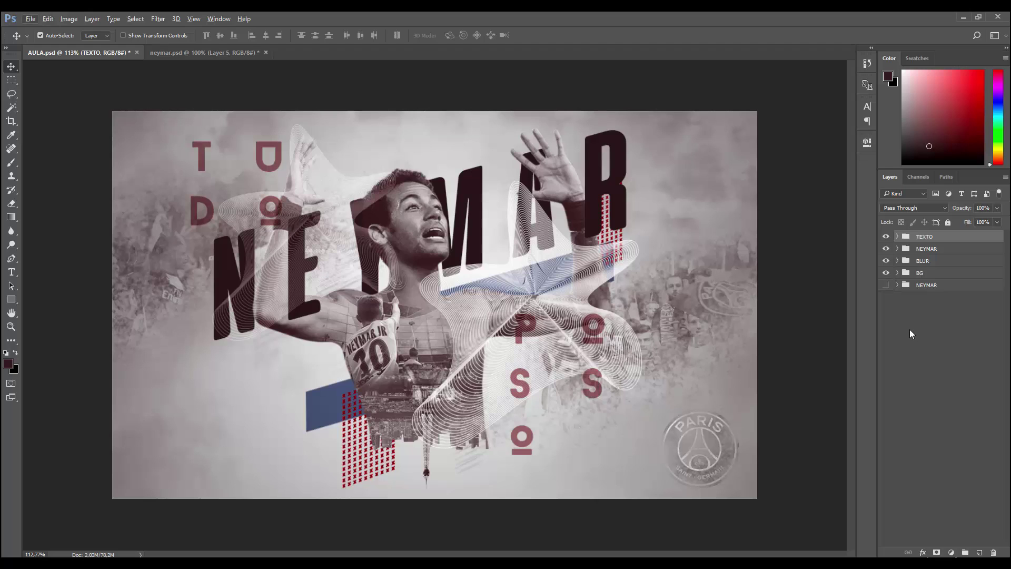
# Stamp all visible layers into Layer 1 and convert it to a smart object.
pyautogui.hotkey('ctrl', 'shift', 'alt', 'e')
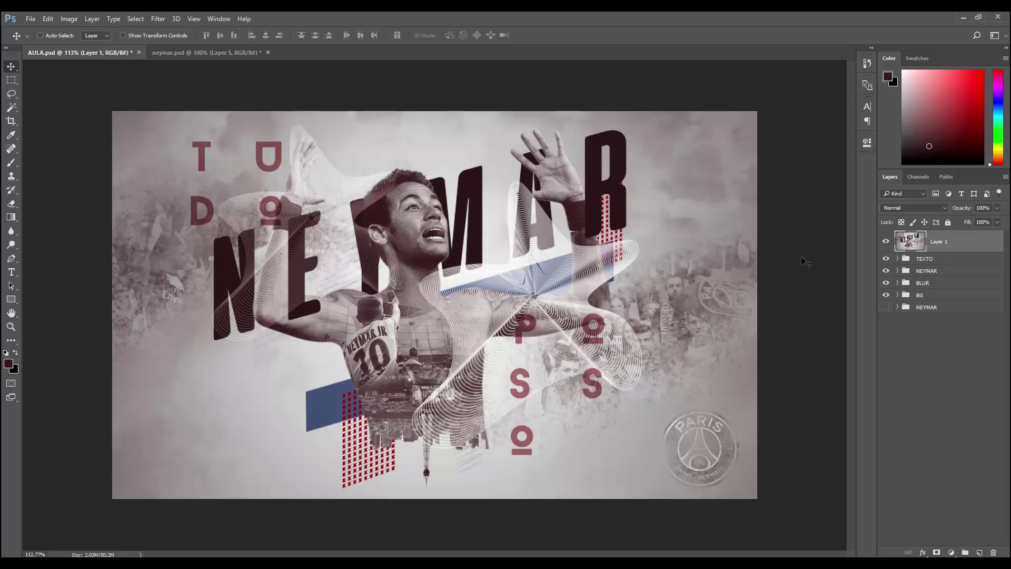
pyautogui.rightClick(968, 249)
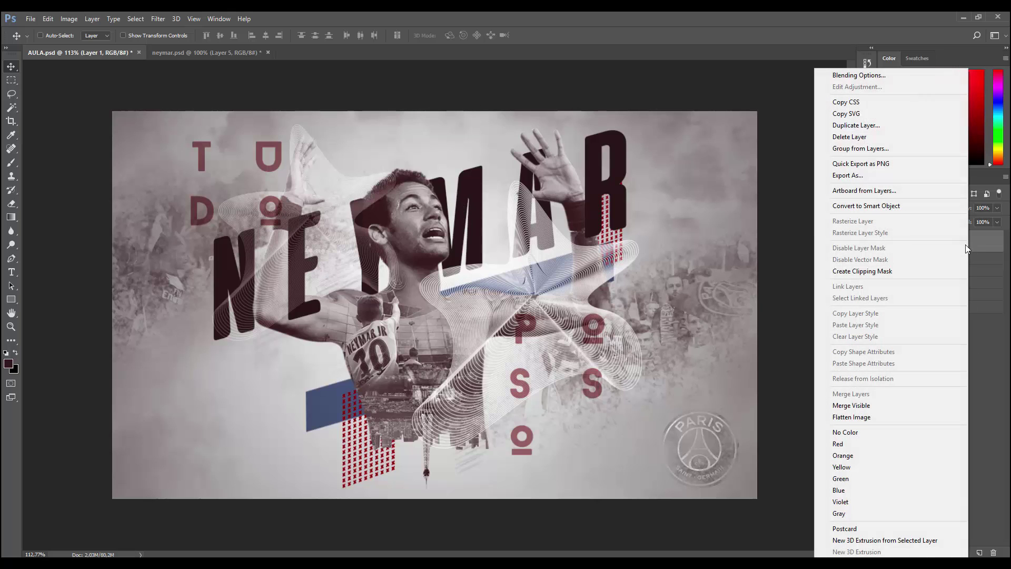
pyautogui.click(869, 206)
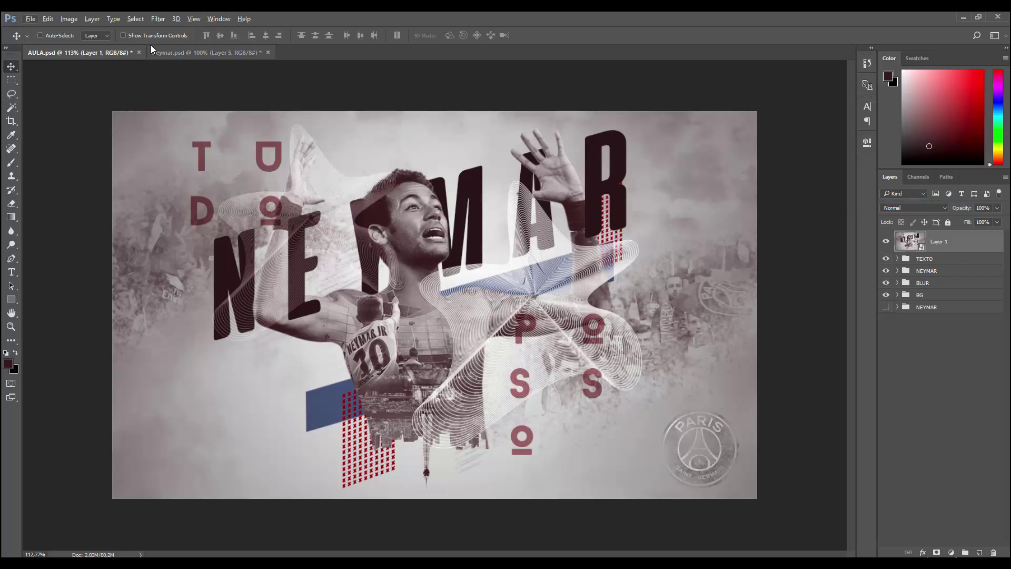
pyautogui.click(159, 20)
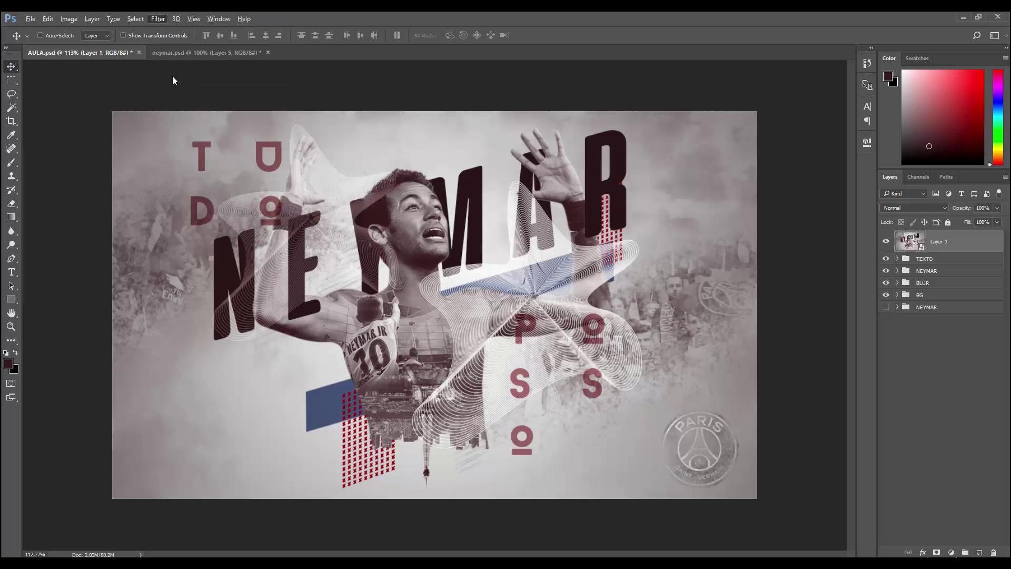
# In Camera Raw, lower Temperature and Vibrance, and raise Clarity, Exposure and Contrast.
pyautogui.hotkey('ctrl', 'shift', 'a')
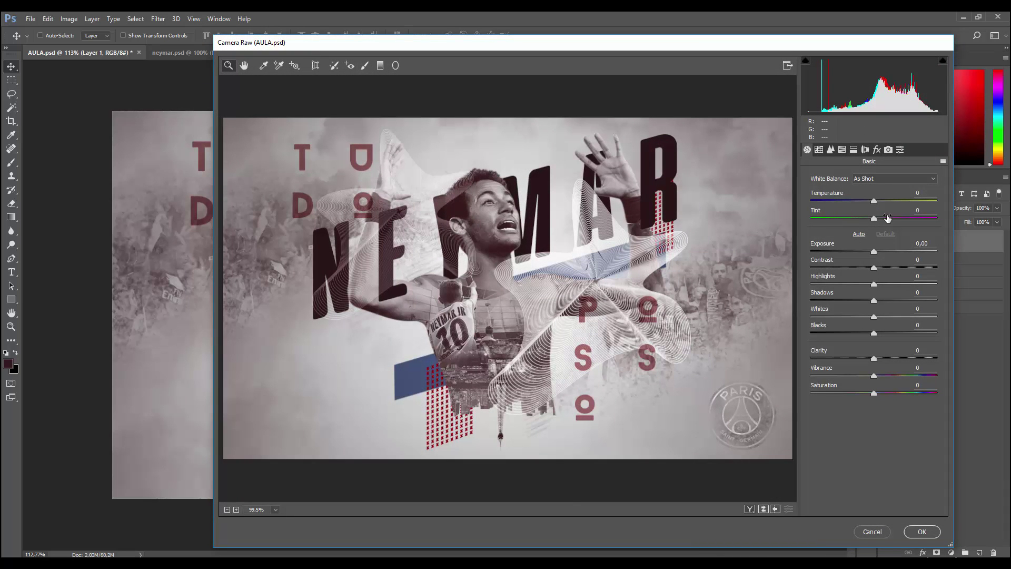
pyautogui.moveTo(875, 201); pyautogui.dragTo(871, 203)
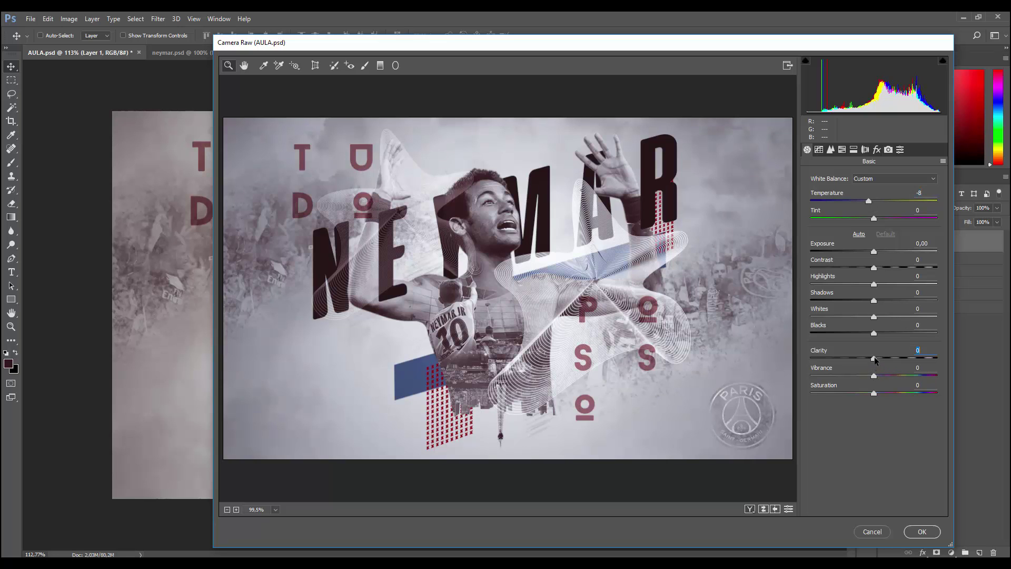
pyautogui.moveTo(874, 357); pyautogui.dragTo(914, 357)
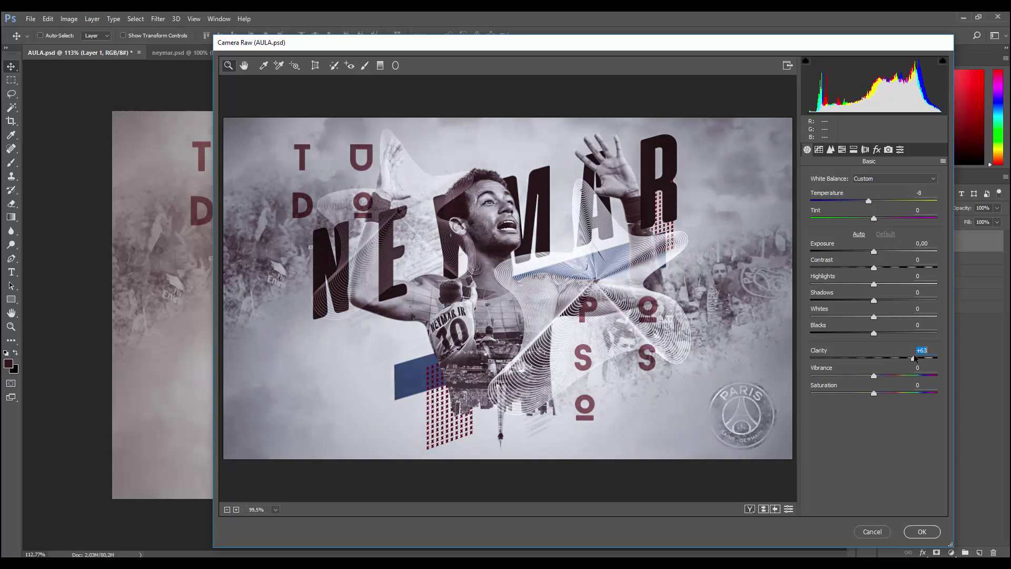
pyautogui.moveTo(915, 354); pyautogui.dragTo(925, 358)
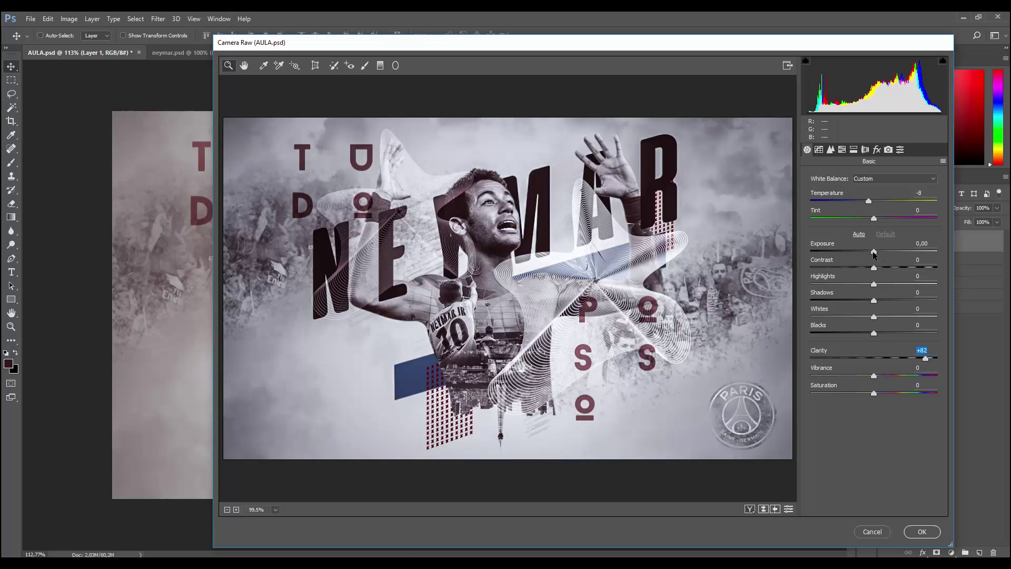
pyautogui.moveTo(875, 252); pyautogui.dragTo(882, 223)
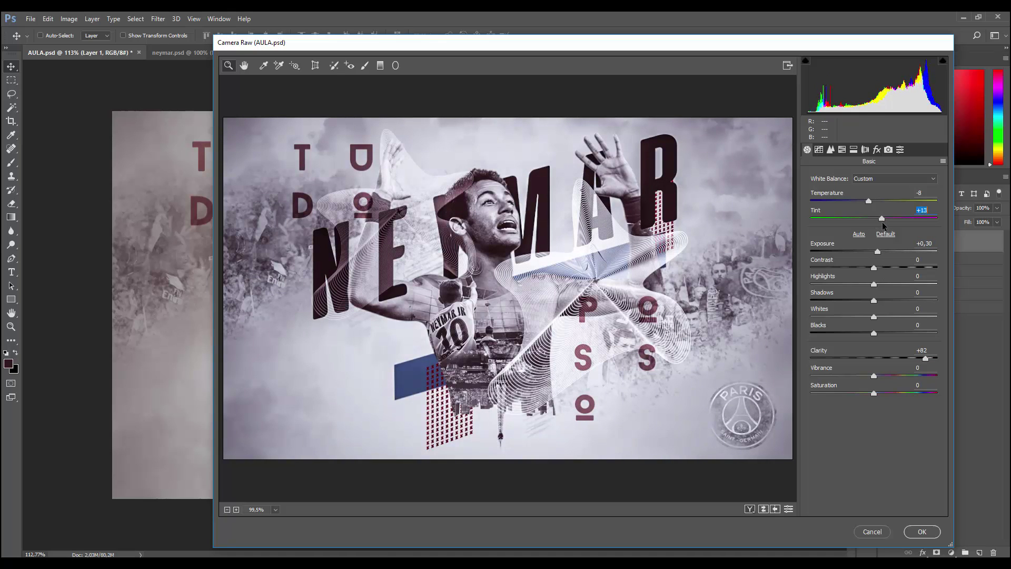
pyautogui.moveTo(874, 376); pyautogui.dragTo(862, 376)
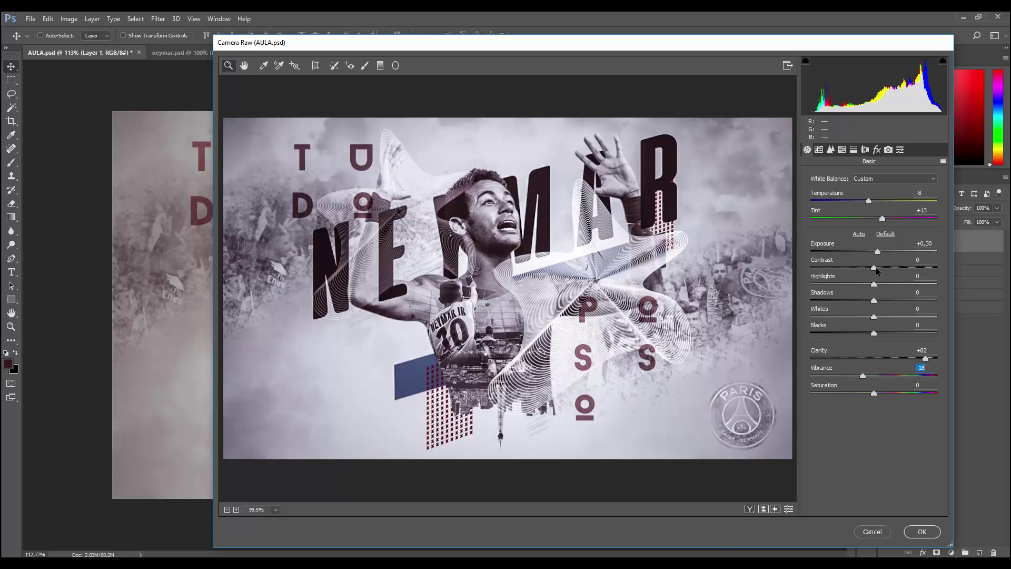
pyautogui.moveTo(874, 268); pyautogui.dragTo(882, 267)
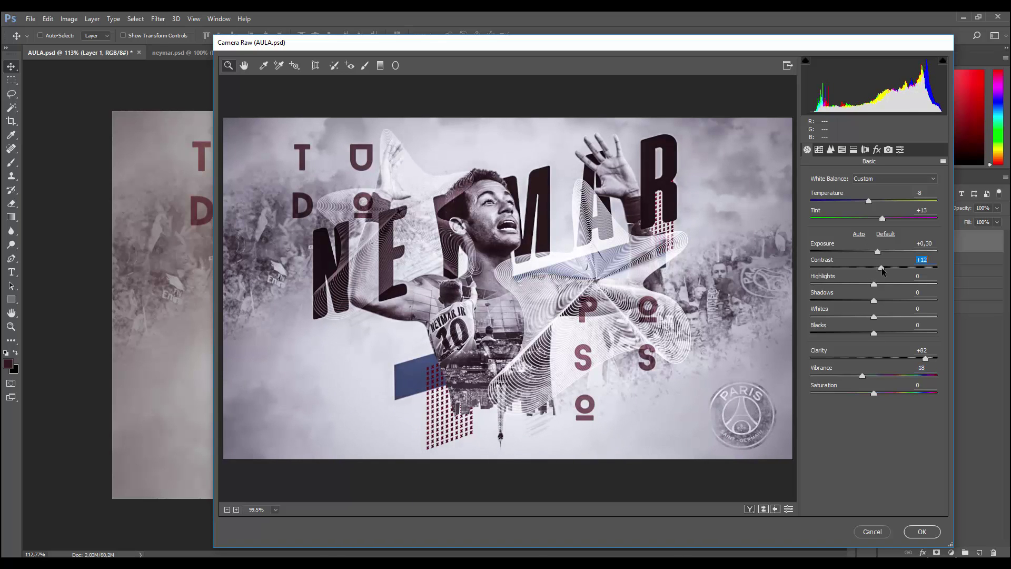
pyautogui.click(878, 150)
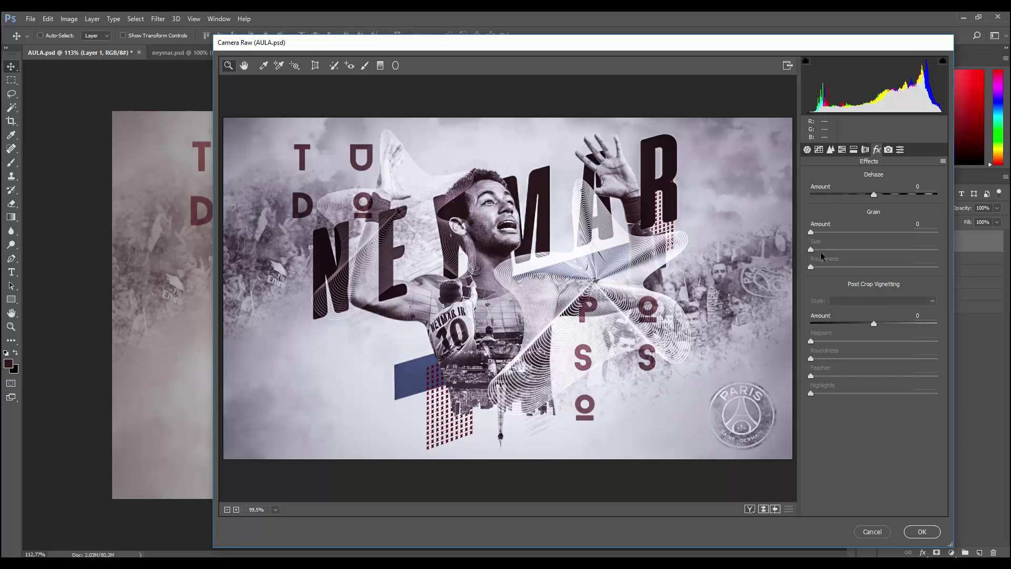
# Add film grain, tint the highlights, and shift the shadow split-tone hue toward blue.
pyautogui.moveTo(811, 232); pyautogui.dragTo(829, 235)
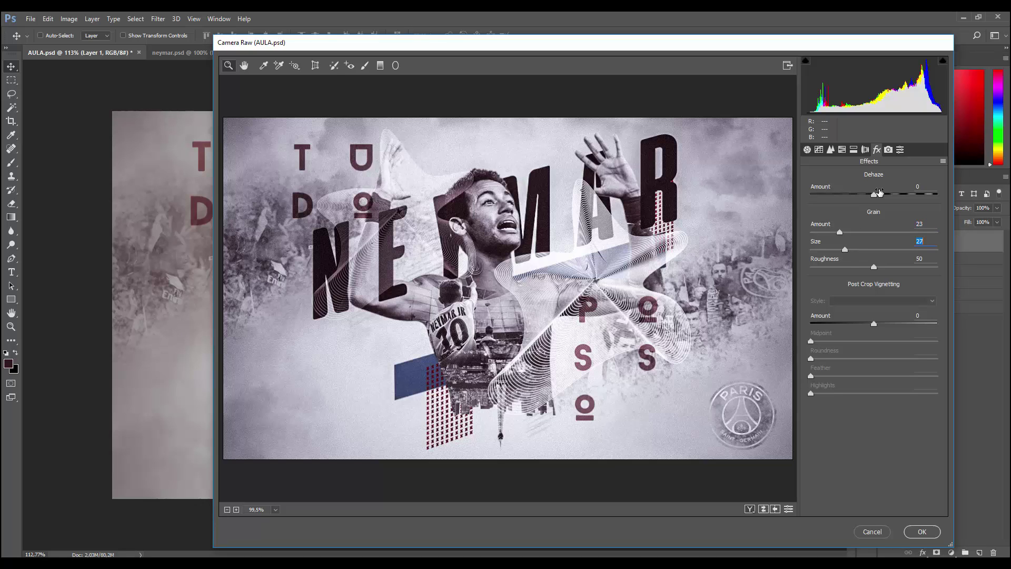
pyautogui.click(854, 150)
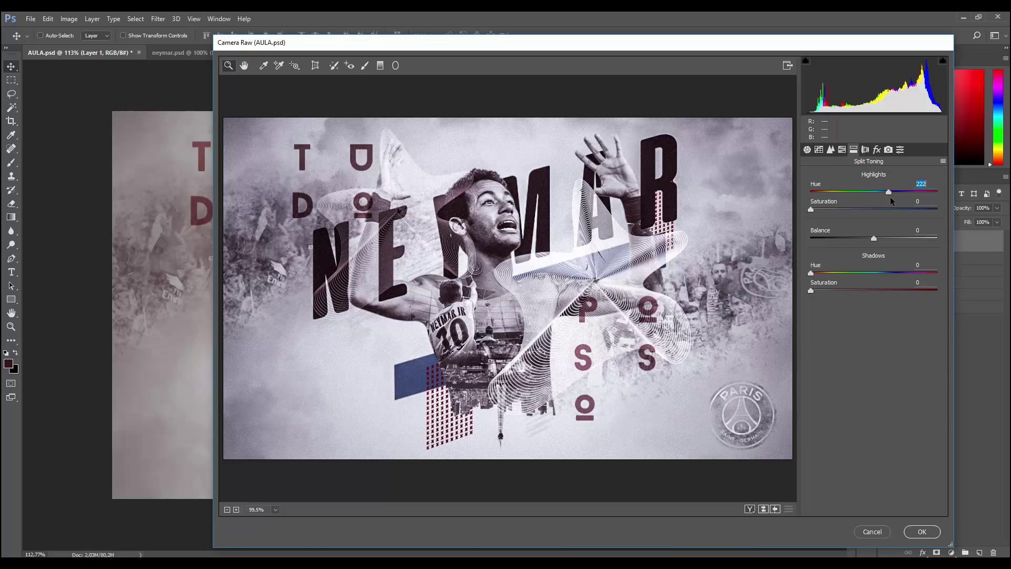
pyautogui.moveTo(811, 207); pyautogui.dragTo(826, 210)
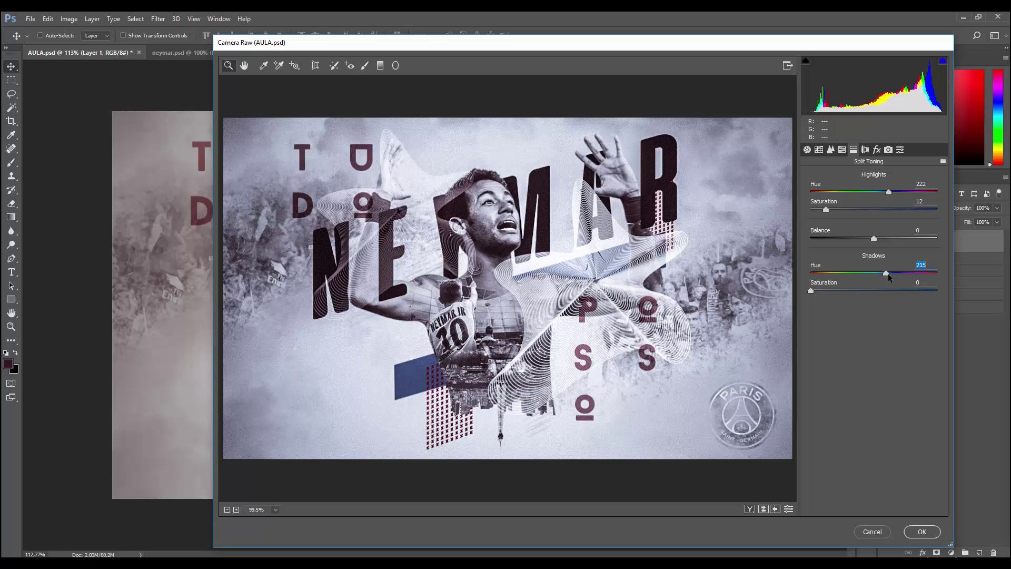
pyautogui.moveTo(888, 273); pyautogui.dragTo(886, 273)
pyautogui.click(812, 290)
pyautogui.moveTo(885, 273); pyautogui.dragTo(893, 276)
pyautogui.click(877, 152)
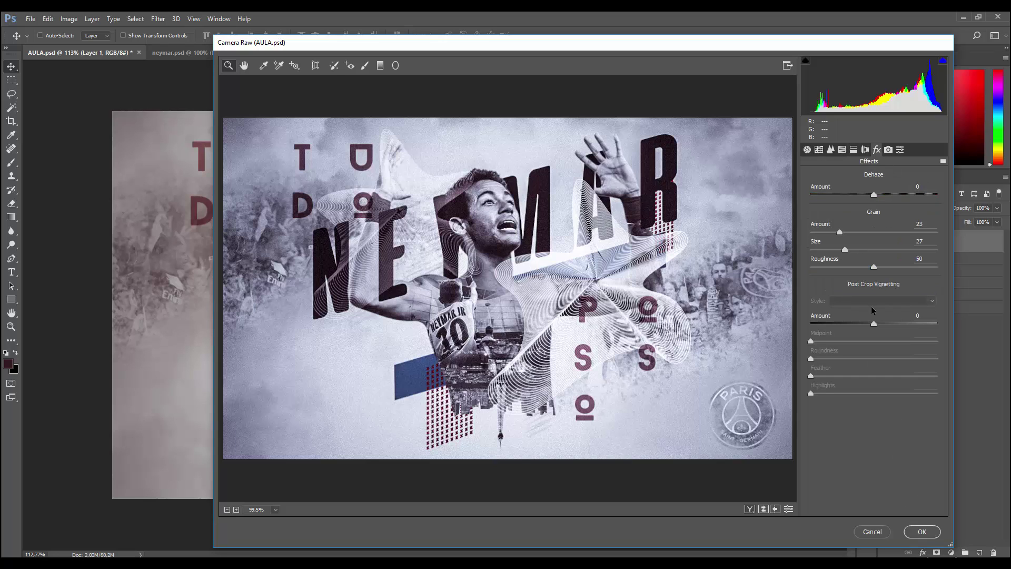
# Add a negative Post Crop Vignetting with a lowered Midpoint, then apply Camera Raw with OK.
pyautogui.moveTo(875, 324); pyautogui.dragTo(864, 331)
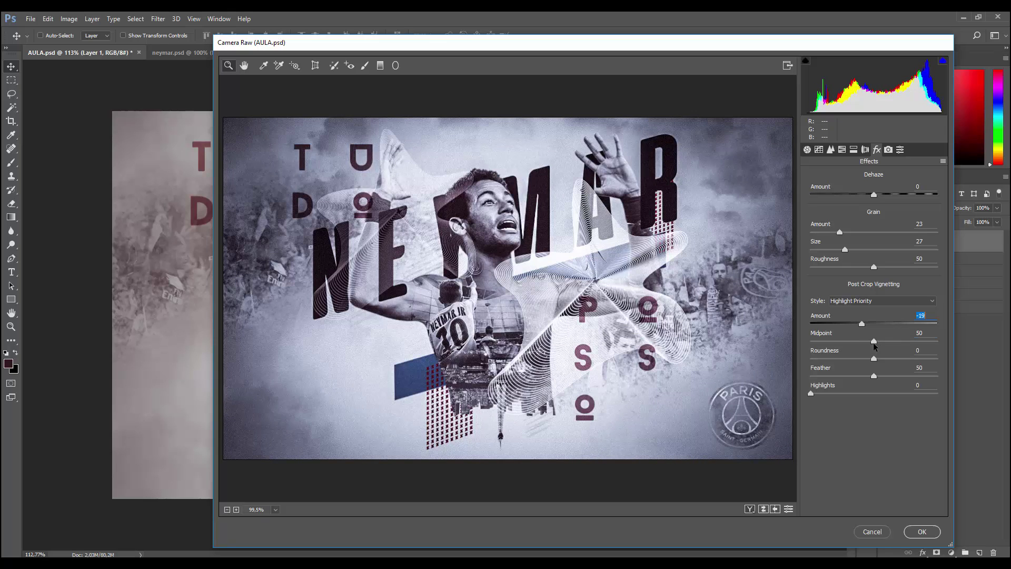
pyautogui.moveTo(874, 345); pyautogui.dragTo(866, 343)
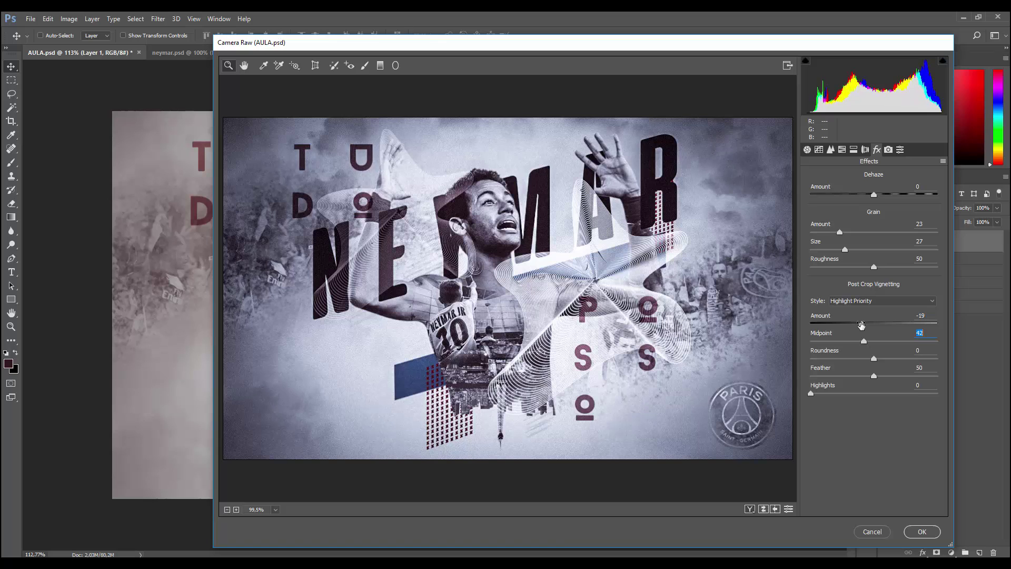
pyautogui.click(808, 150)
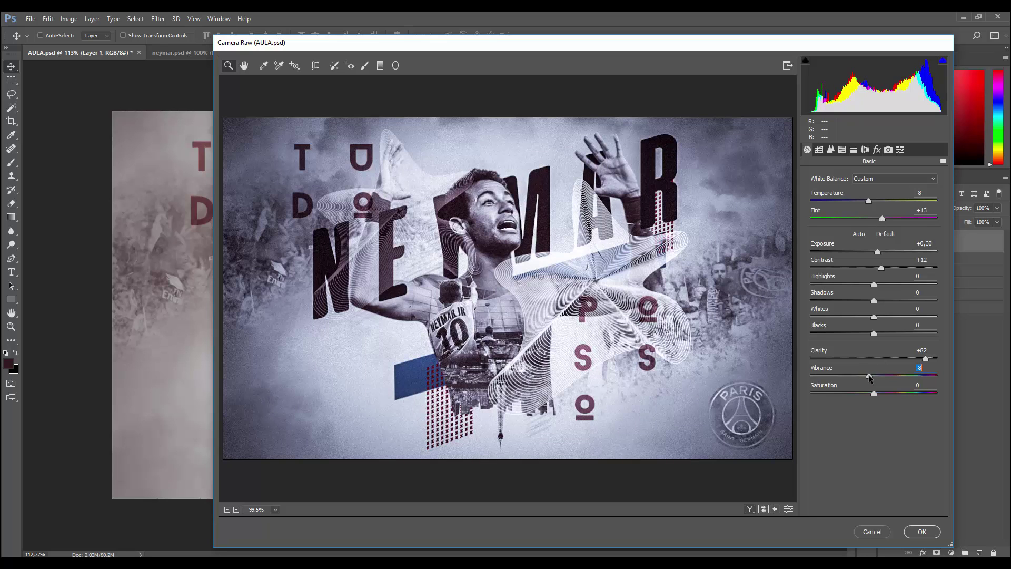
pyautogui.click(877, 150)
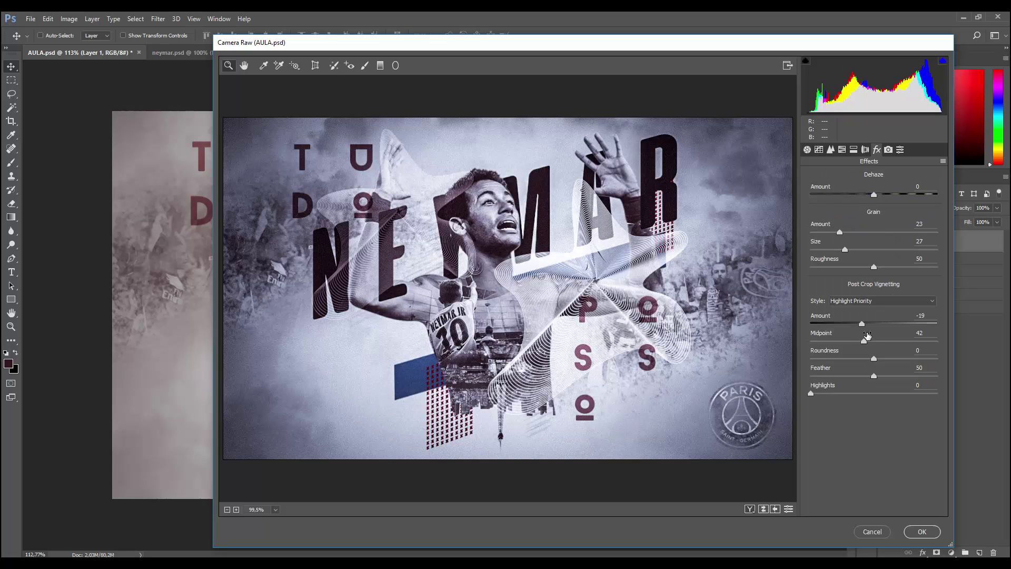
pyautogui.moveTo(861, 321); pyautogui.dragTo(861, 324)
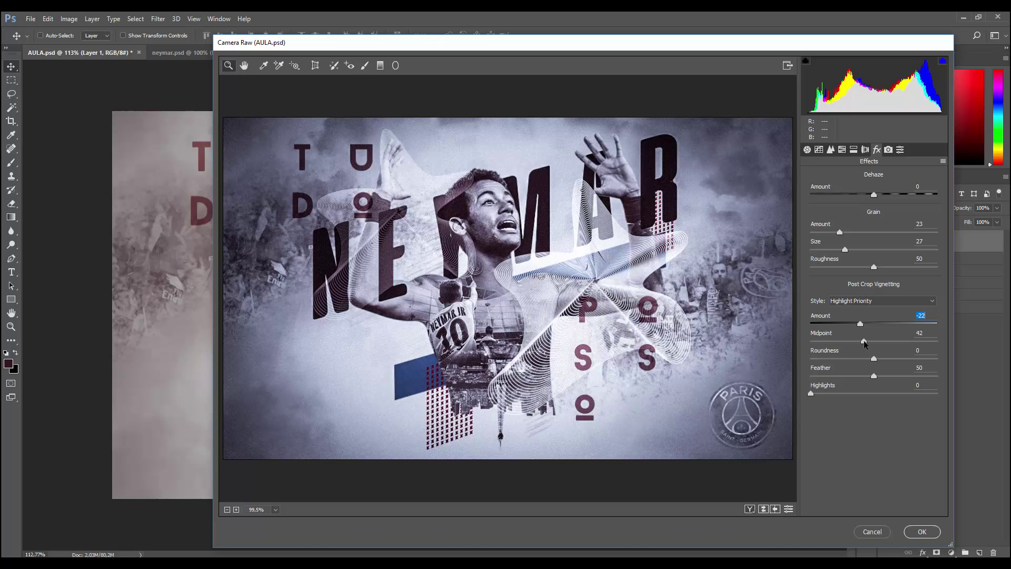
pyautogui.moveTo(864, 341); pyautogui.dragTo(860, 342)
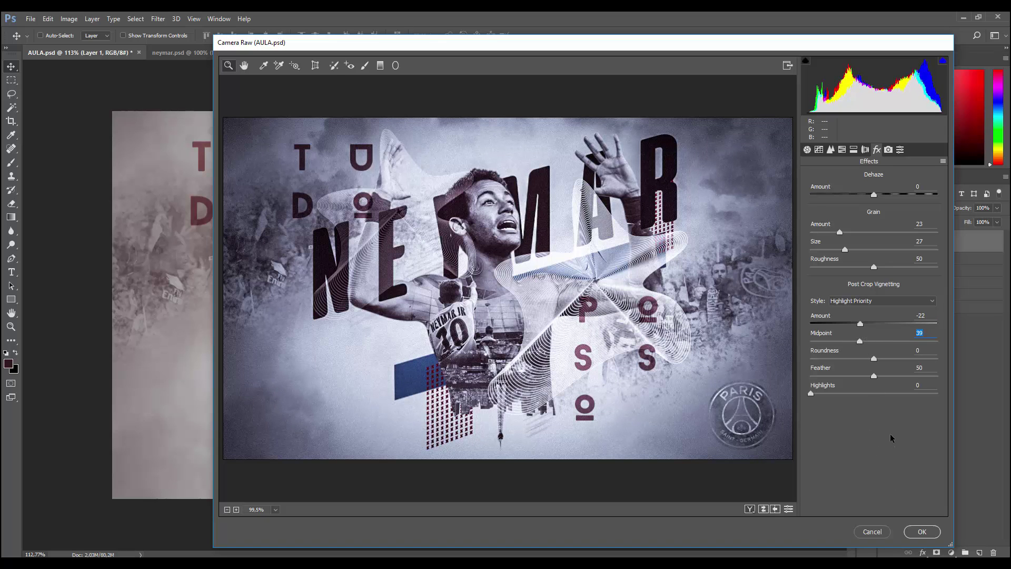
pyautogui.click(930, 533)
pyautogui.write('FINAL')
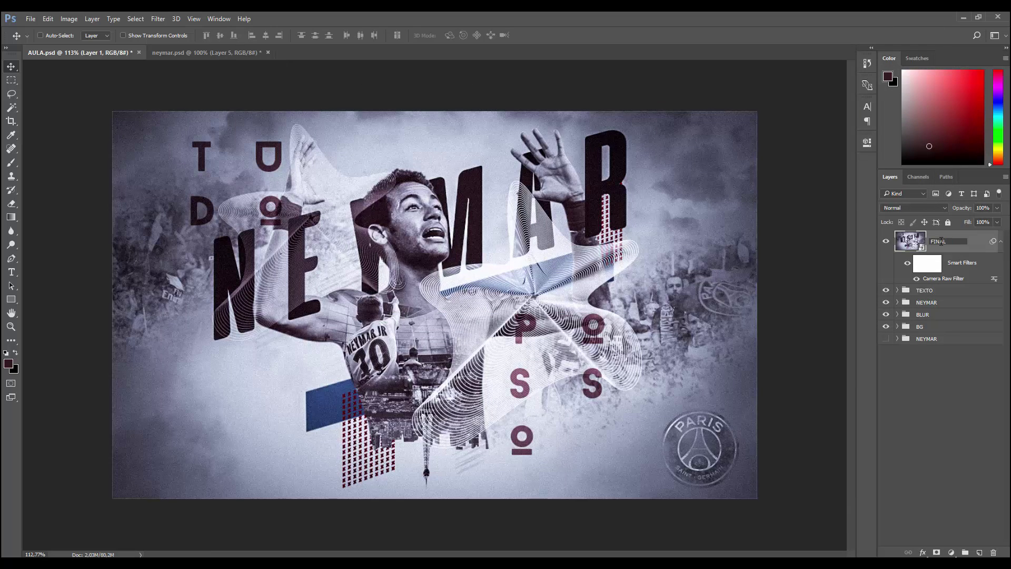
# Name the graded layer FINAL, then toggle it off and back on to compare against the warmer original.
pyautogui.press('Return')
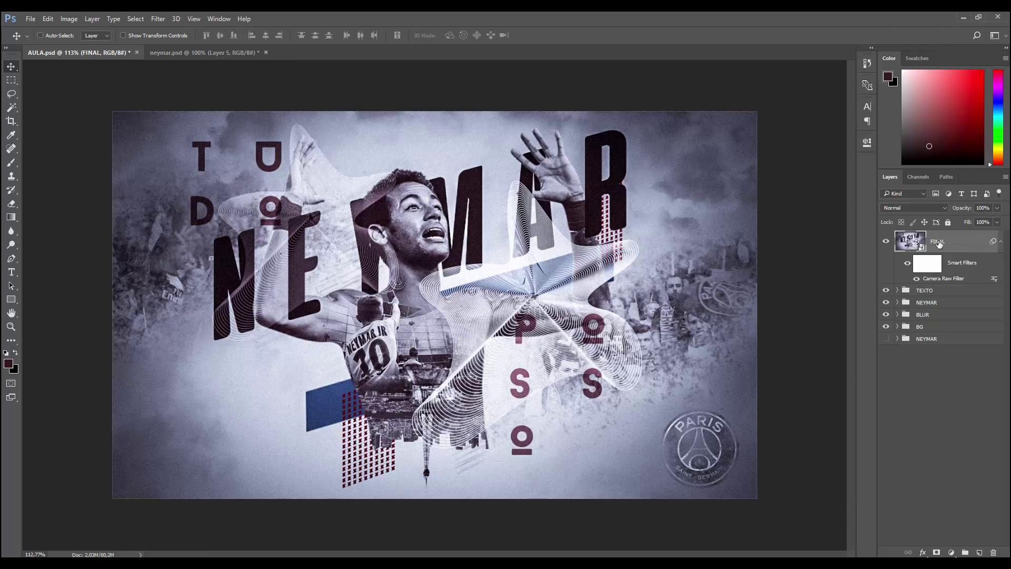
pyautogui.click(886, 243)
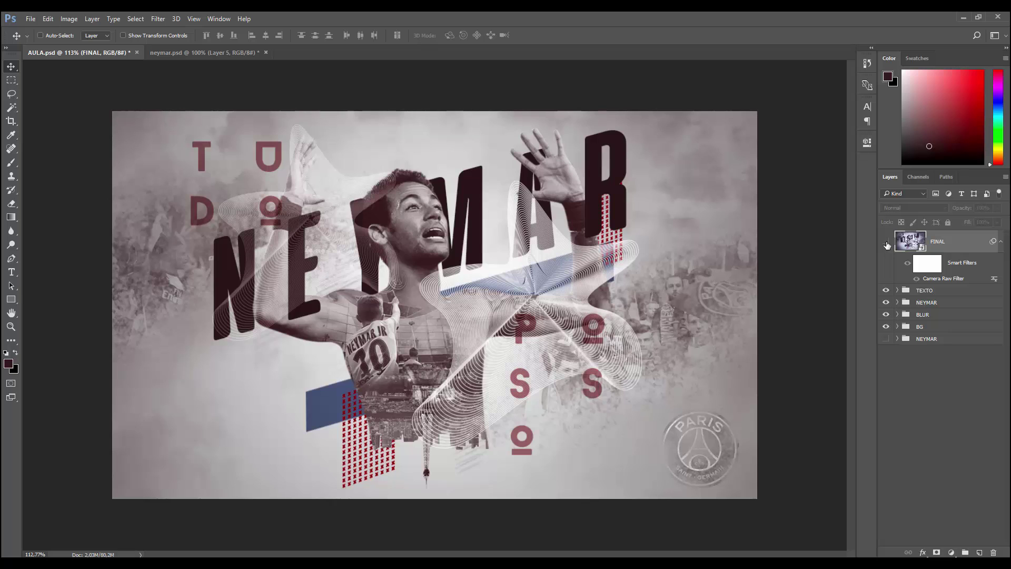
pyautogui.hotkey('ctrl', 'z')
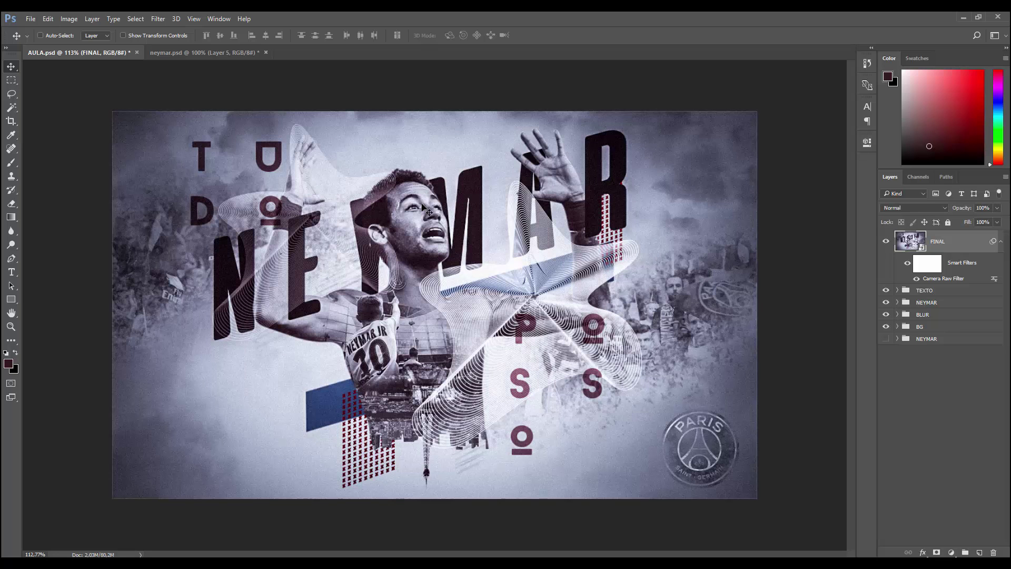